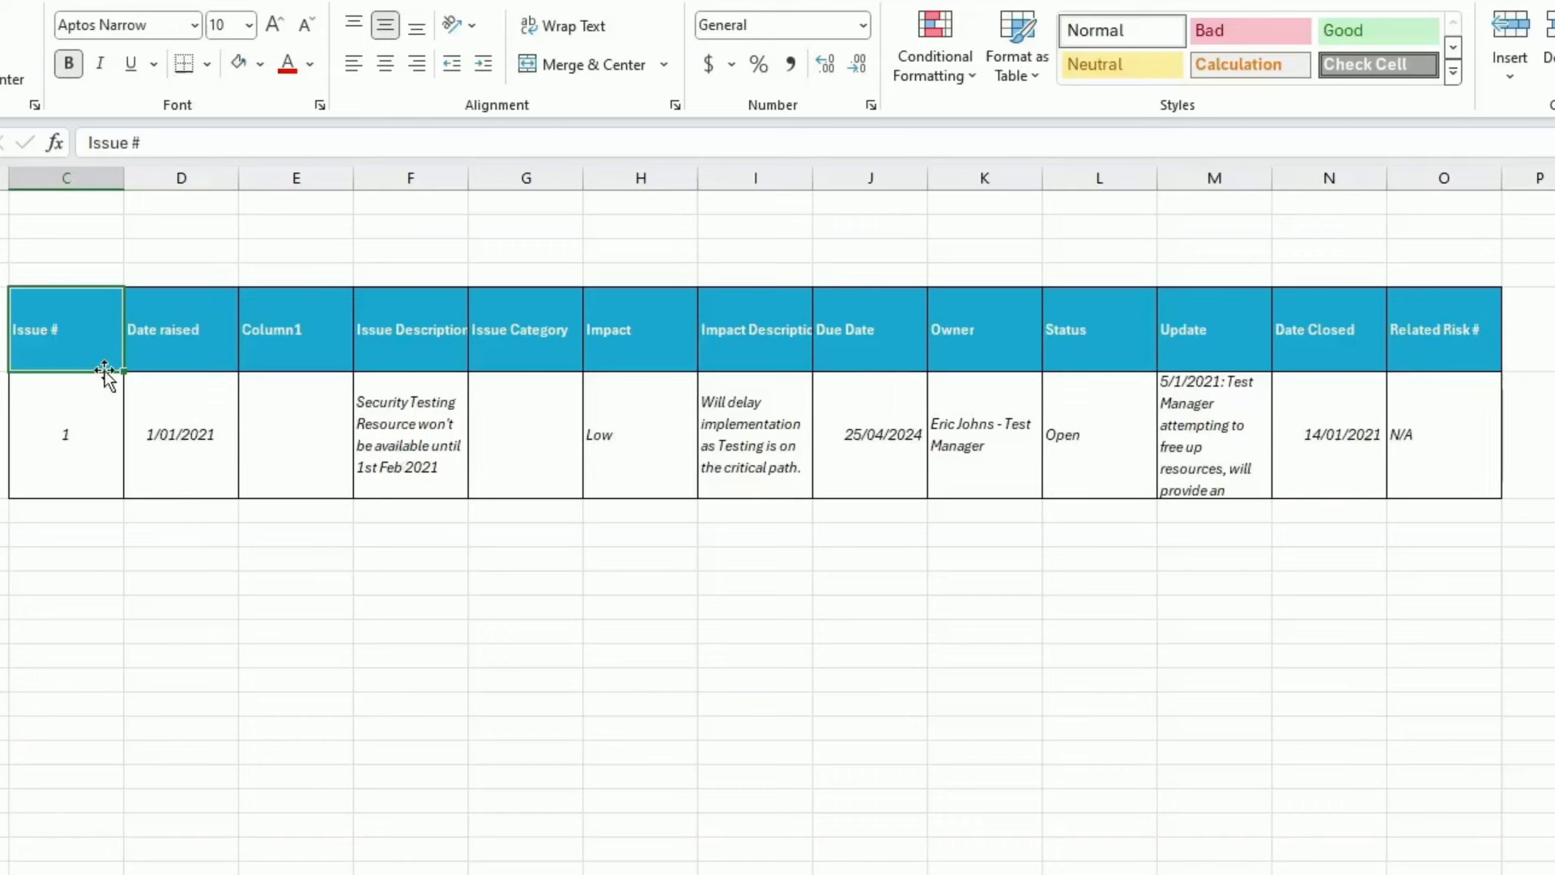
# Narrow the empty Column1 column to about half its width and widen the Issue Description column to about 20.29
pyautogui.click(174, 327)
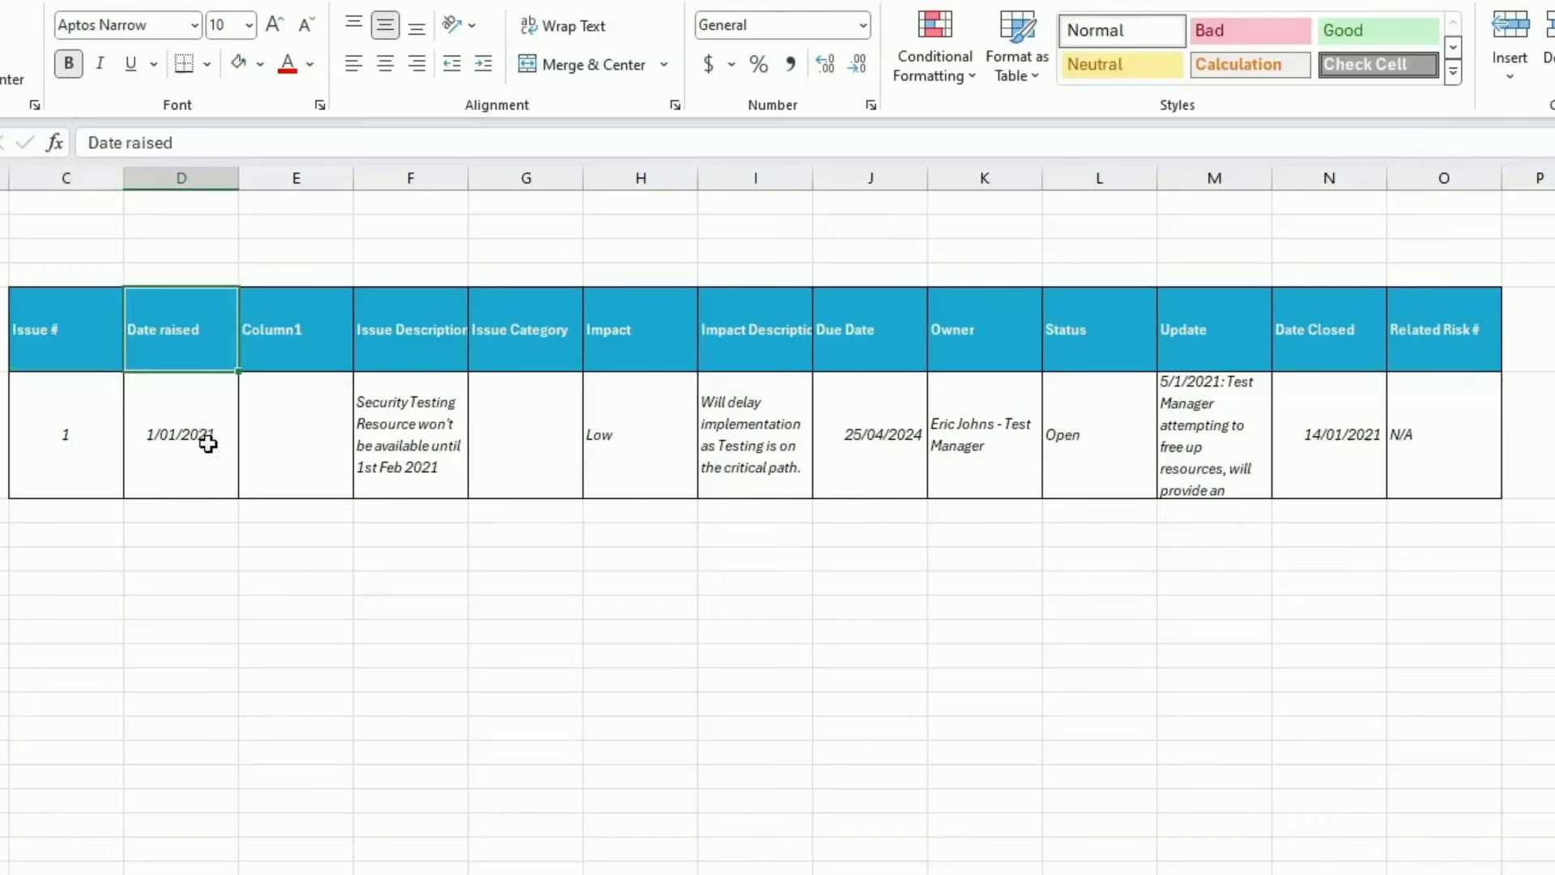
pyautogui.click(204, 442)
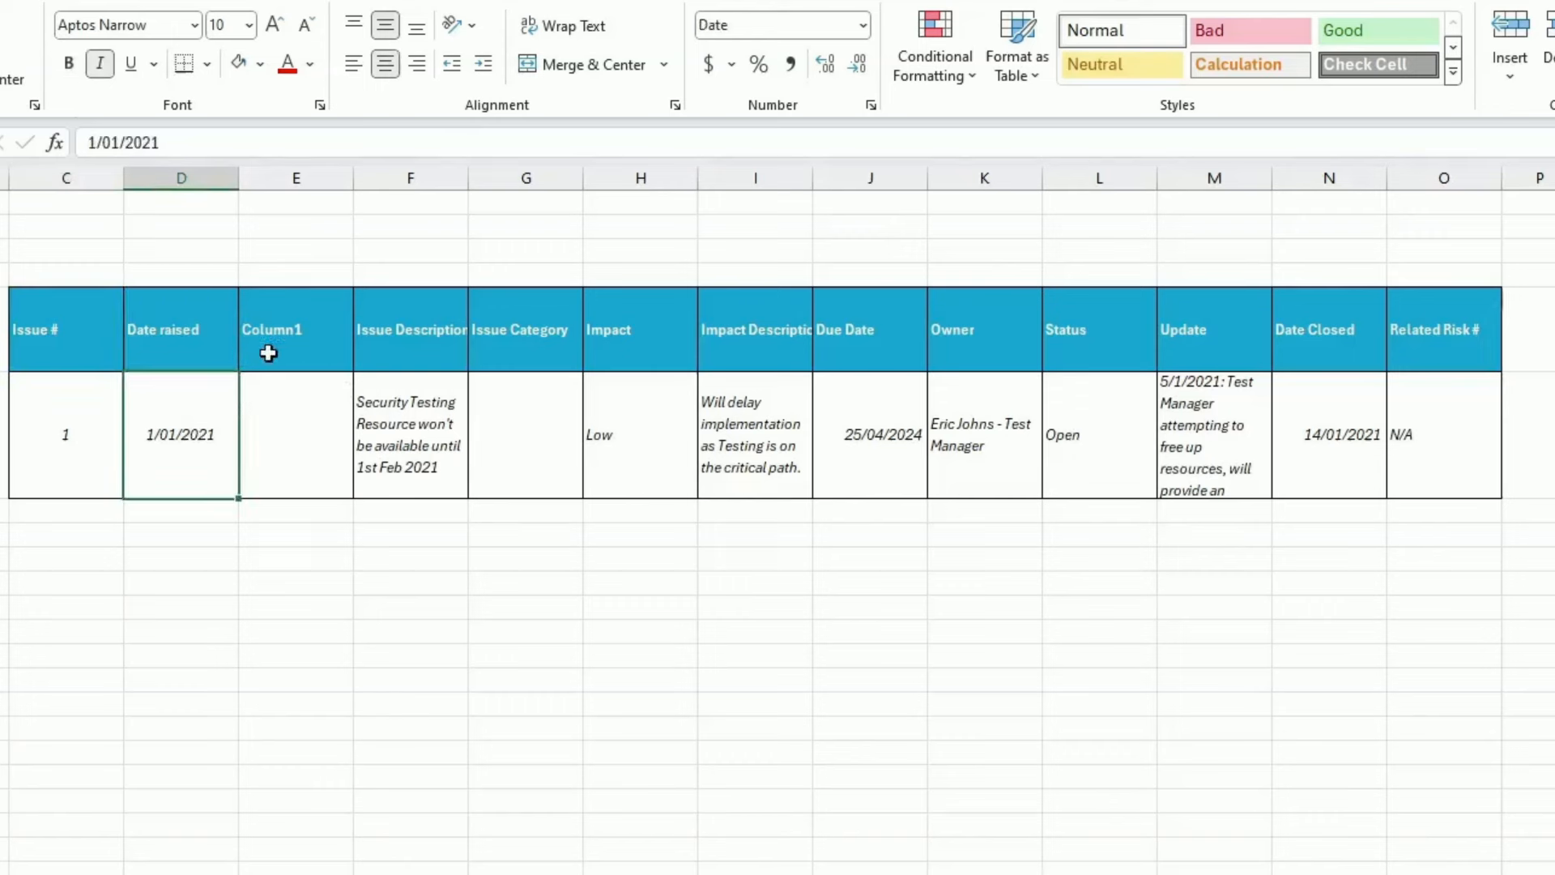
pyautogui.click(293, 332)
pyautogui.moveTo(354, 178); pyautogui.dragTo(286, 195)
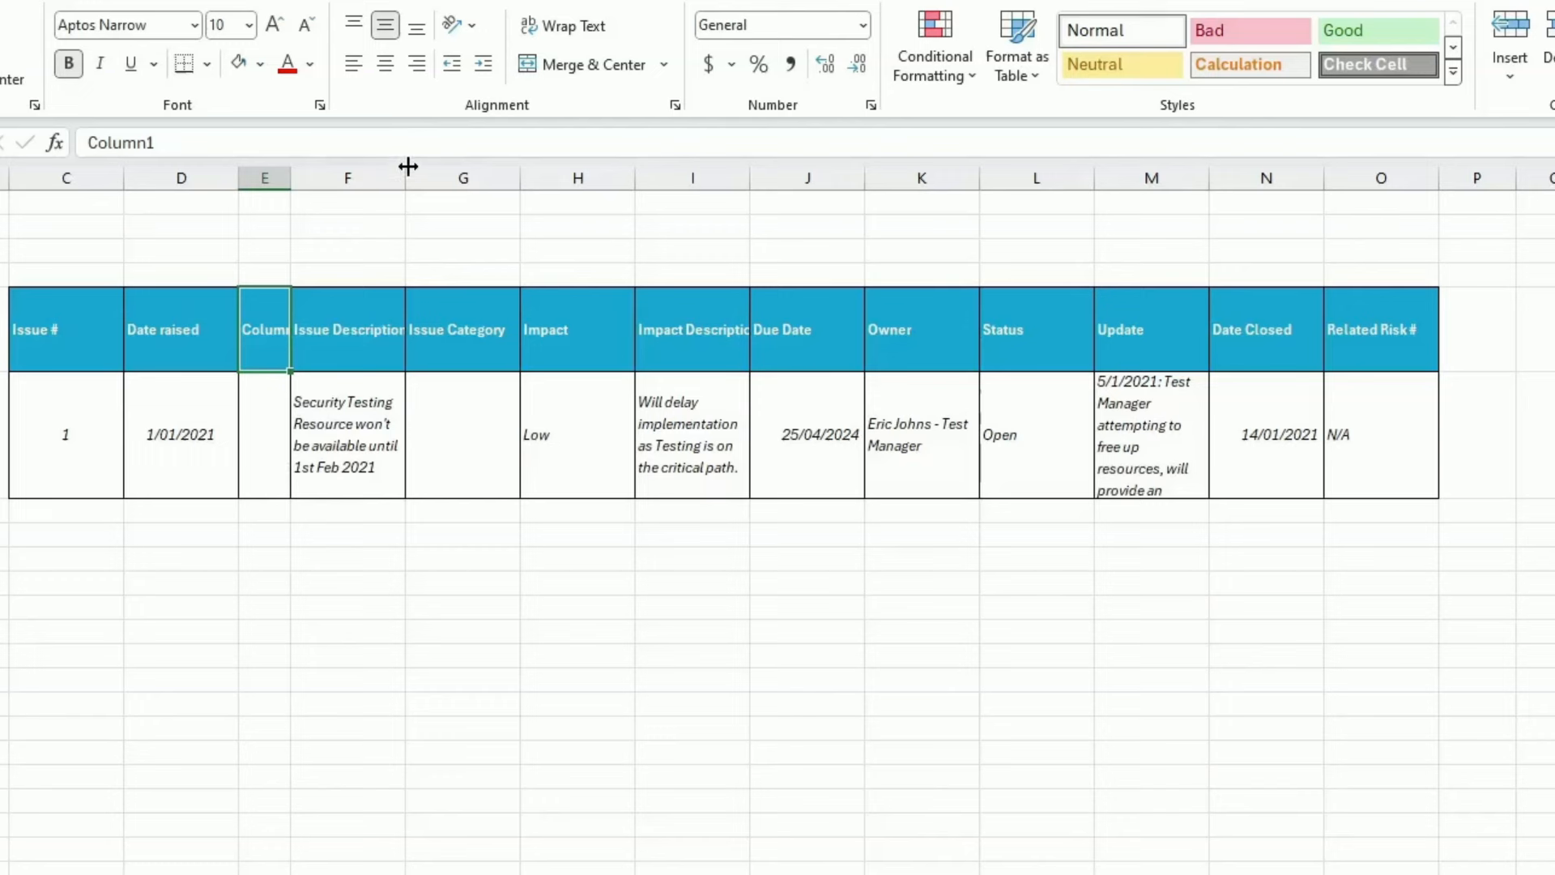
pyautogui.moveTo(408, 170); pyautogui.dragTo(468, 173)
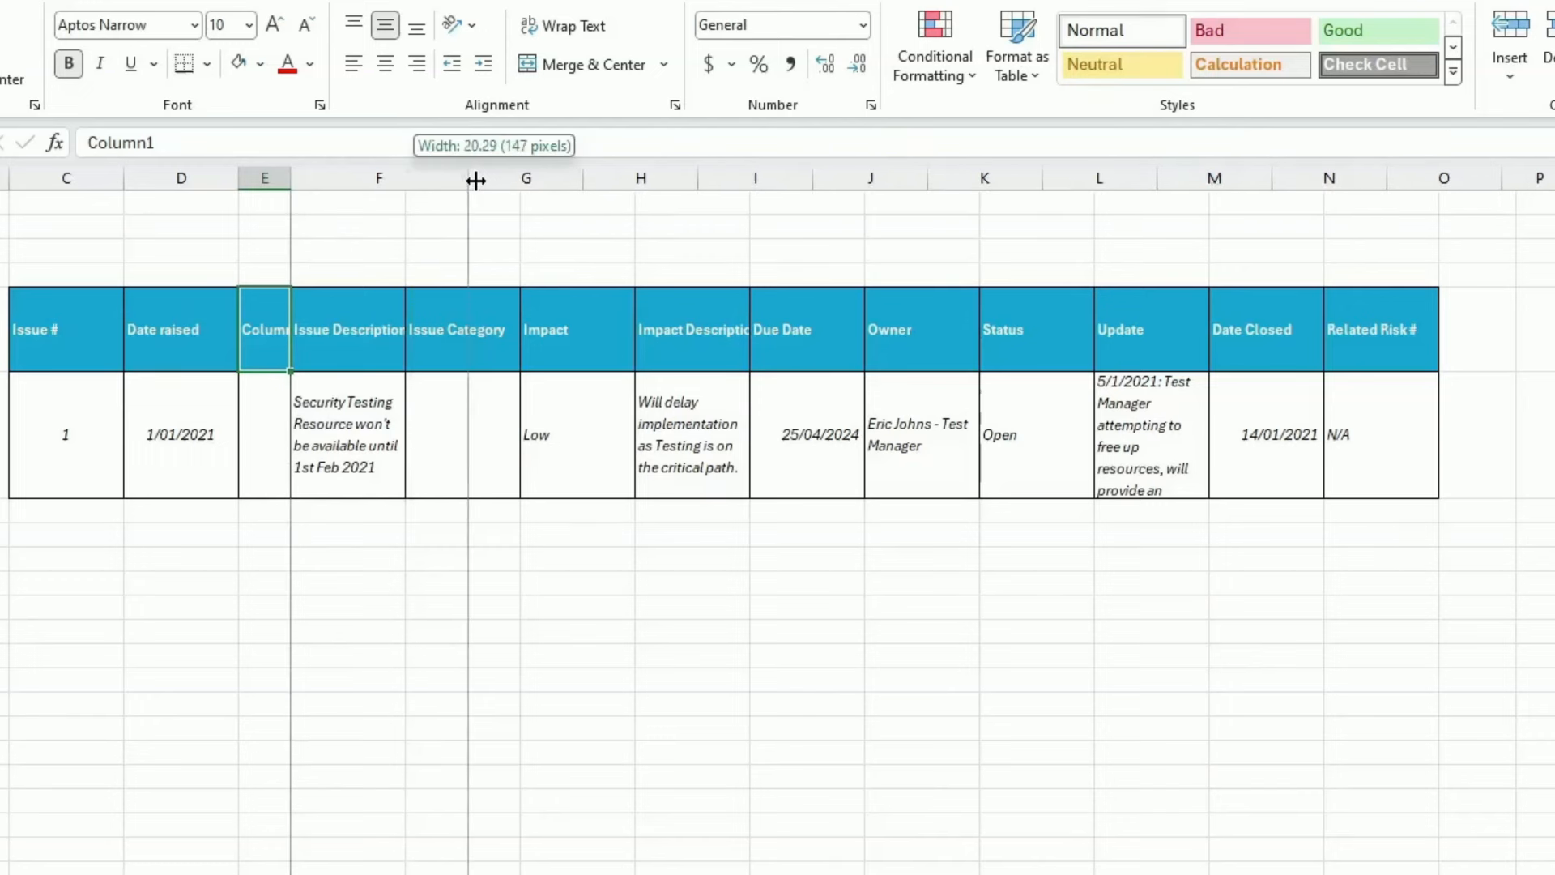
pyautogui.click(351, 410)
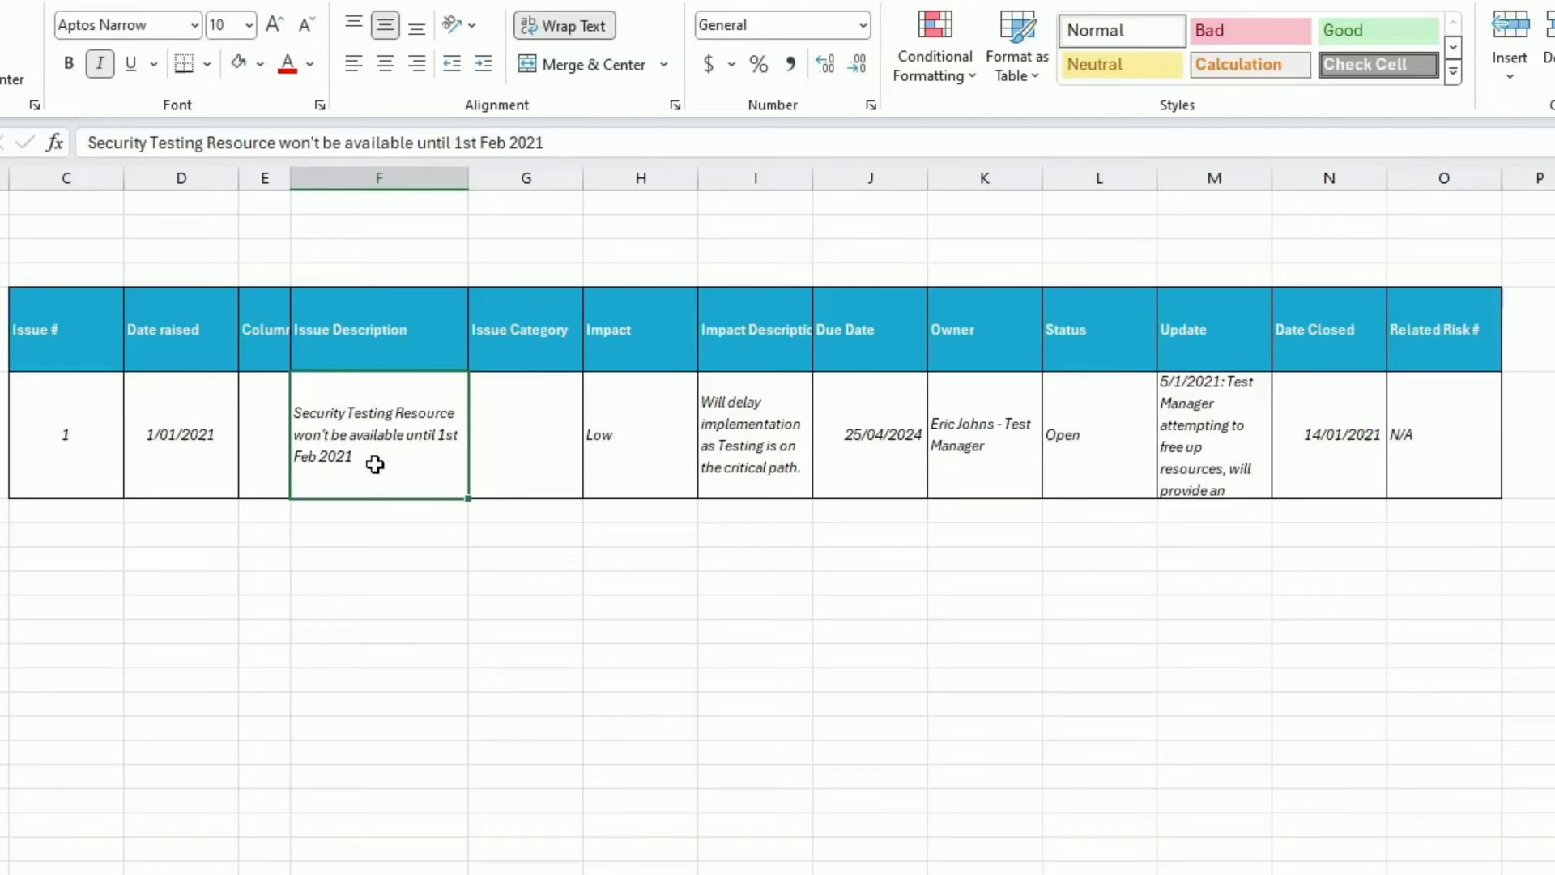
# Add list validation to Issue Category cell G6 with source 'Settings & Totals'!$C$16:$C$22, and choose Defect from its dropdown
pyautogui.click(535, 430)
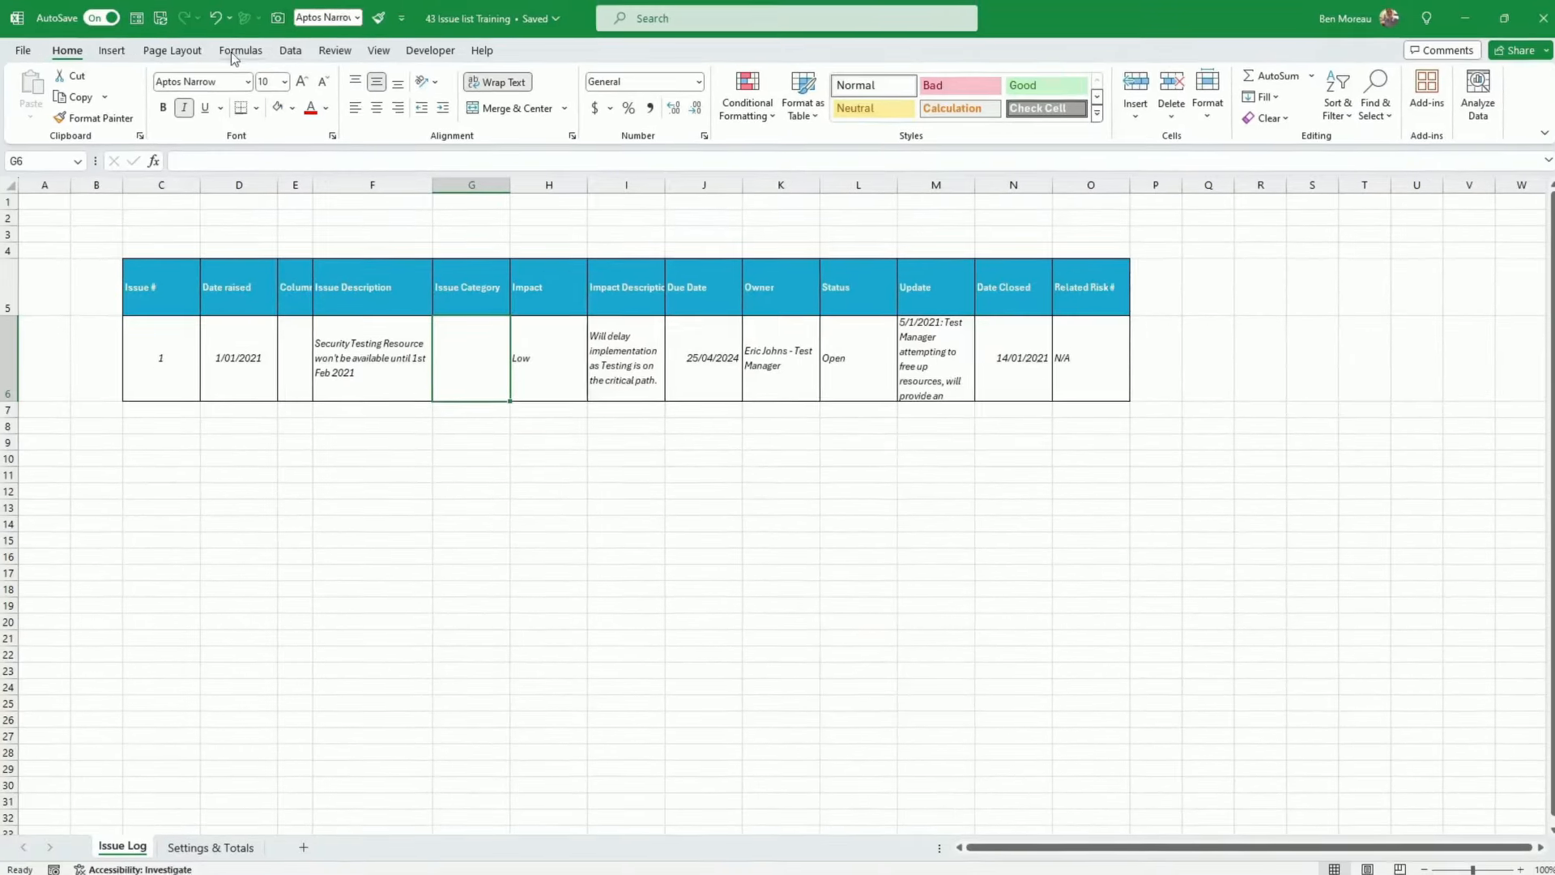
pyautogui.click(290, 51)
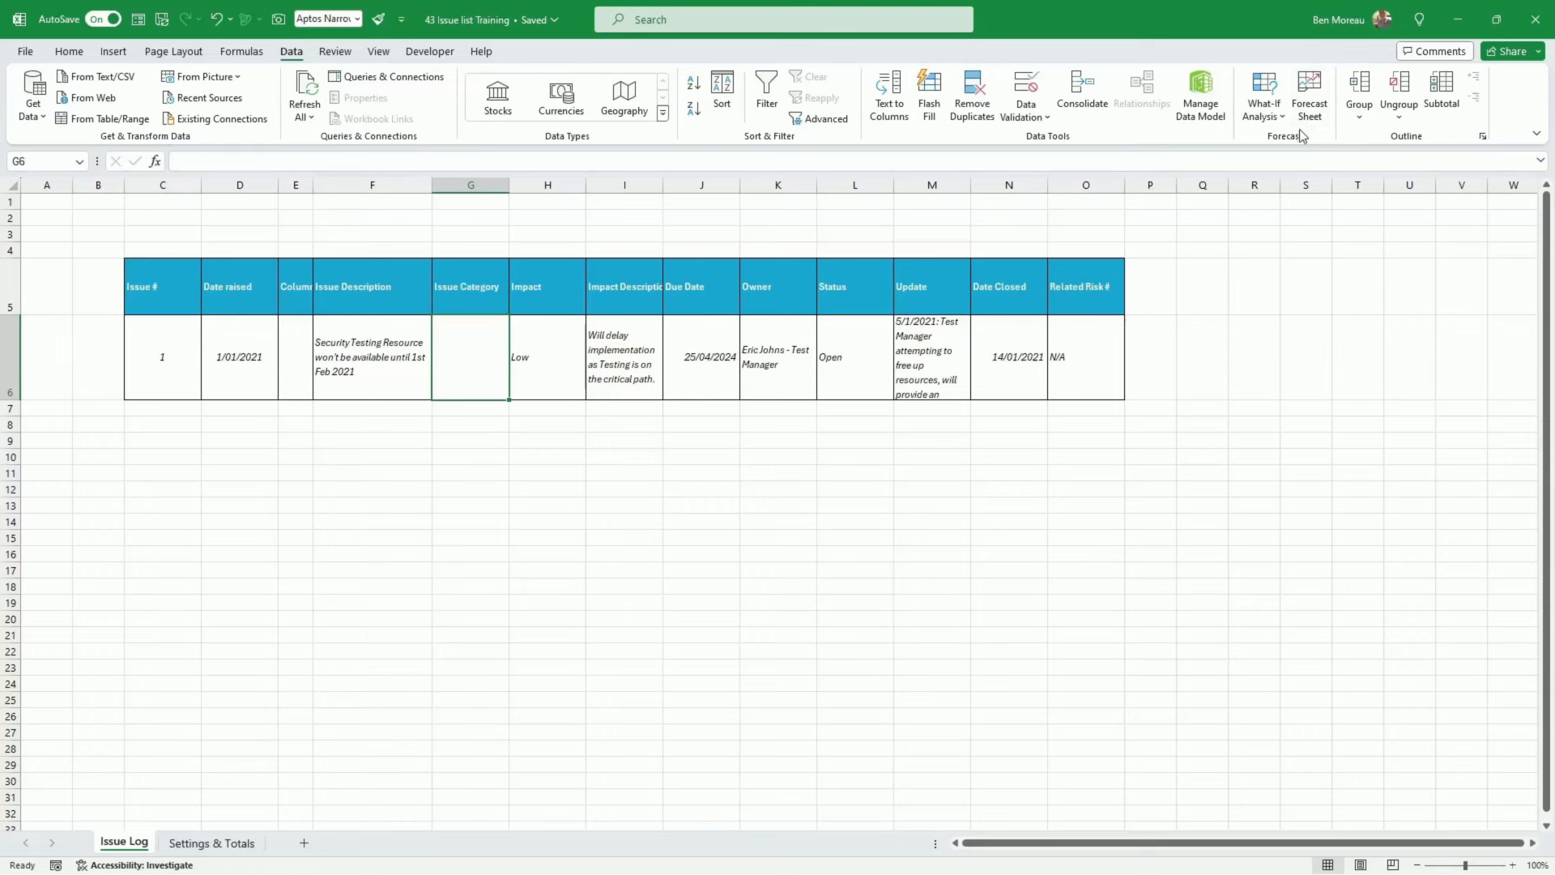
pyautogui.click(1047, 117)
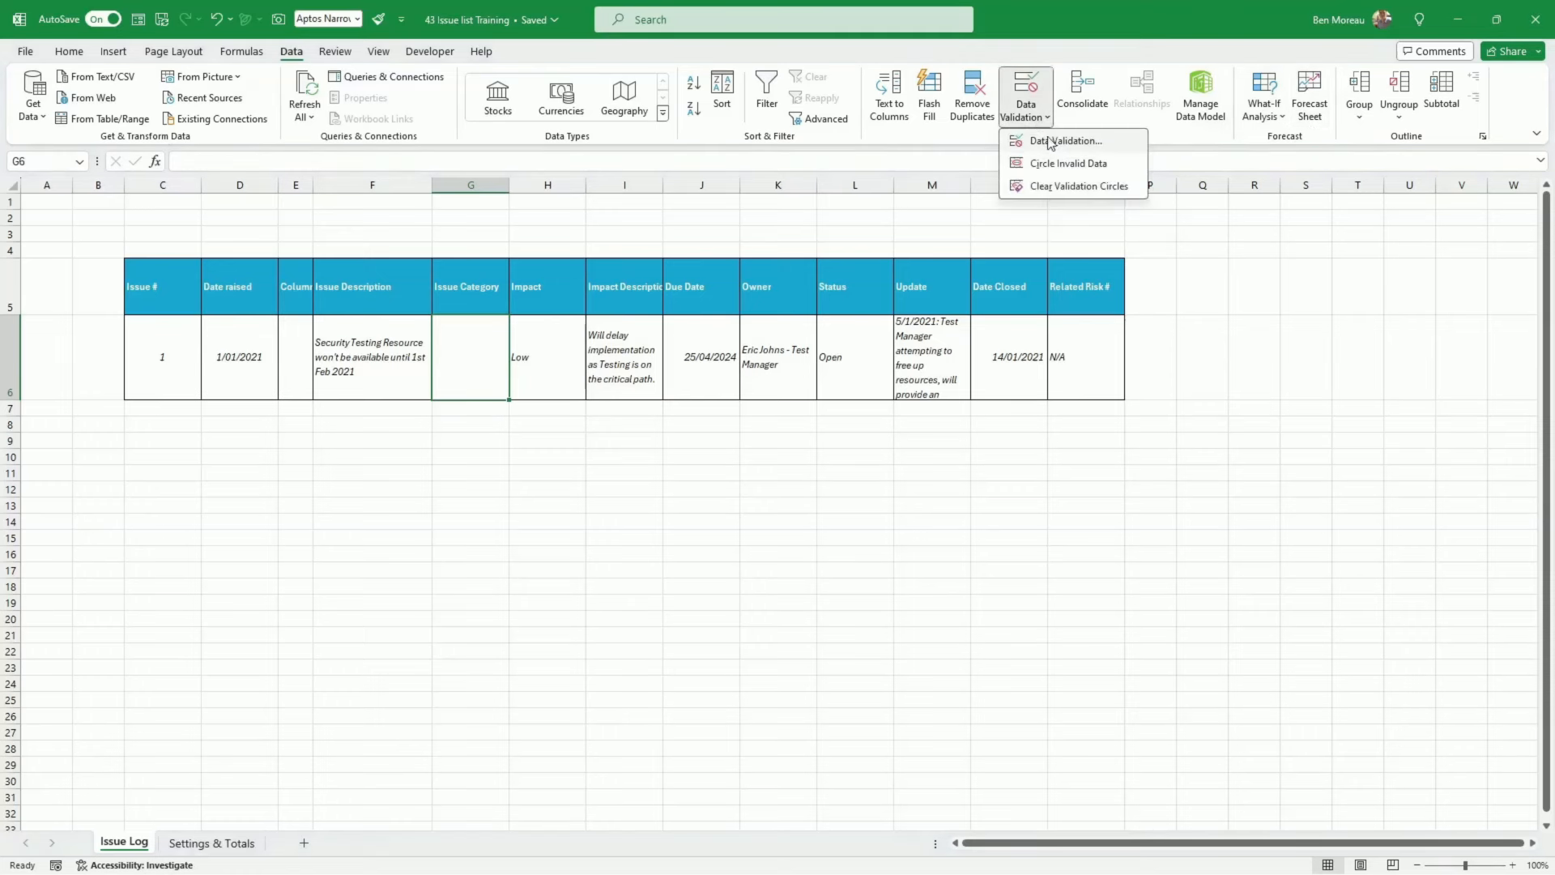
pyautogui.click(1050, 143)
pyautogui.click(1105, 246)
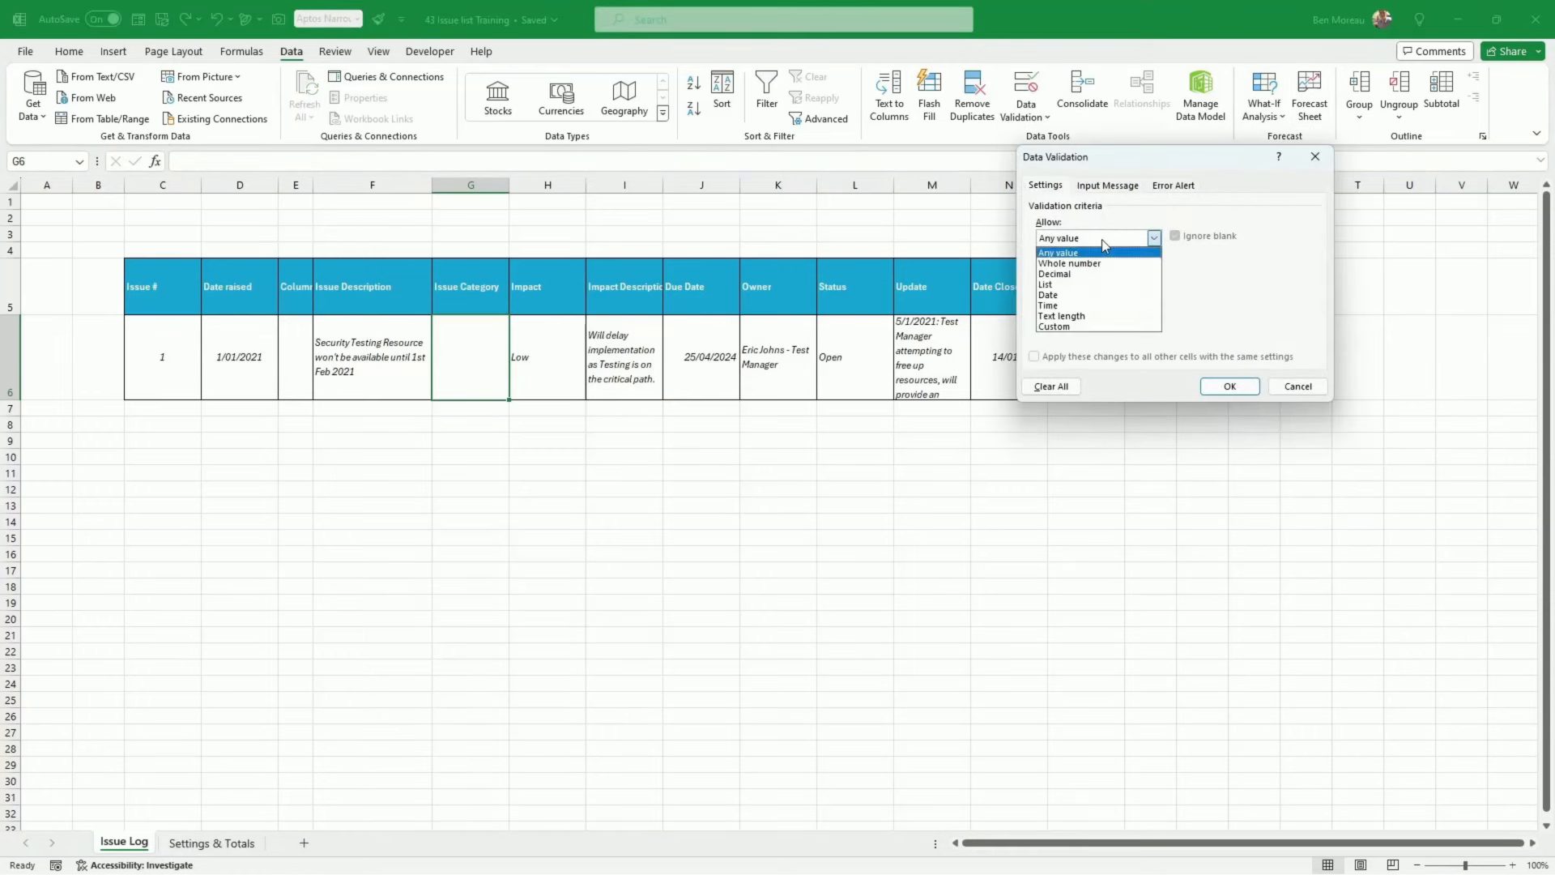
pyautogui.click(1086, 282)
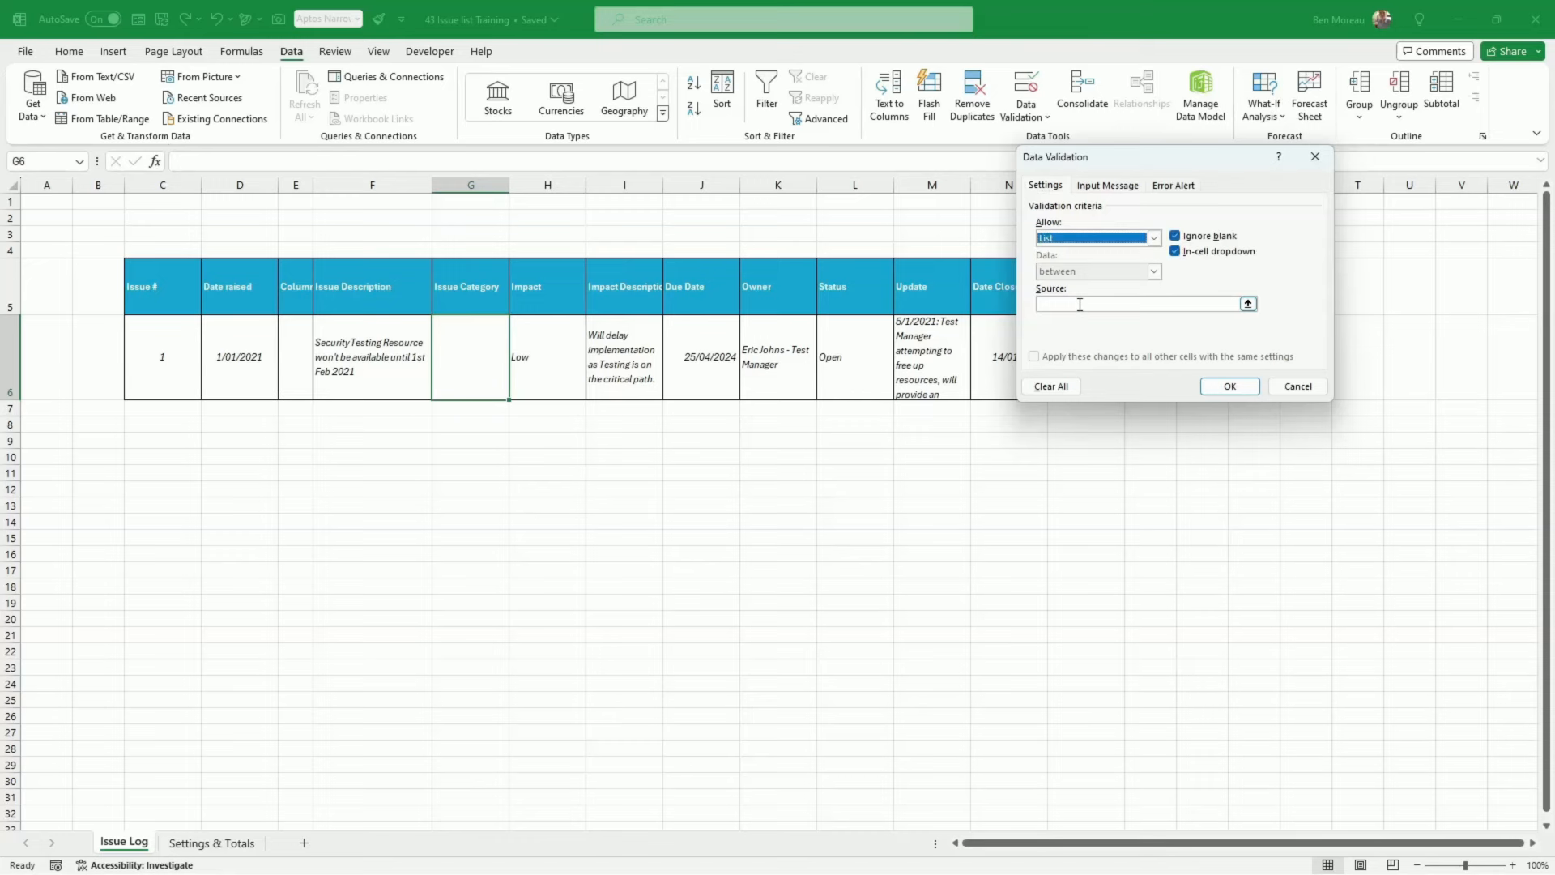
pyautogui.click(1079, 305)
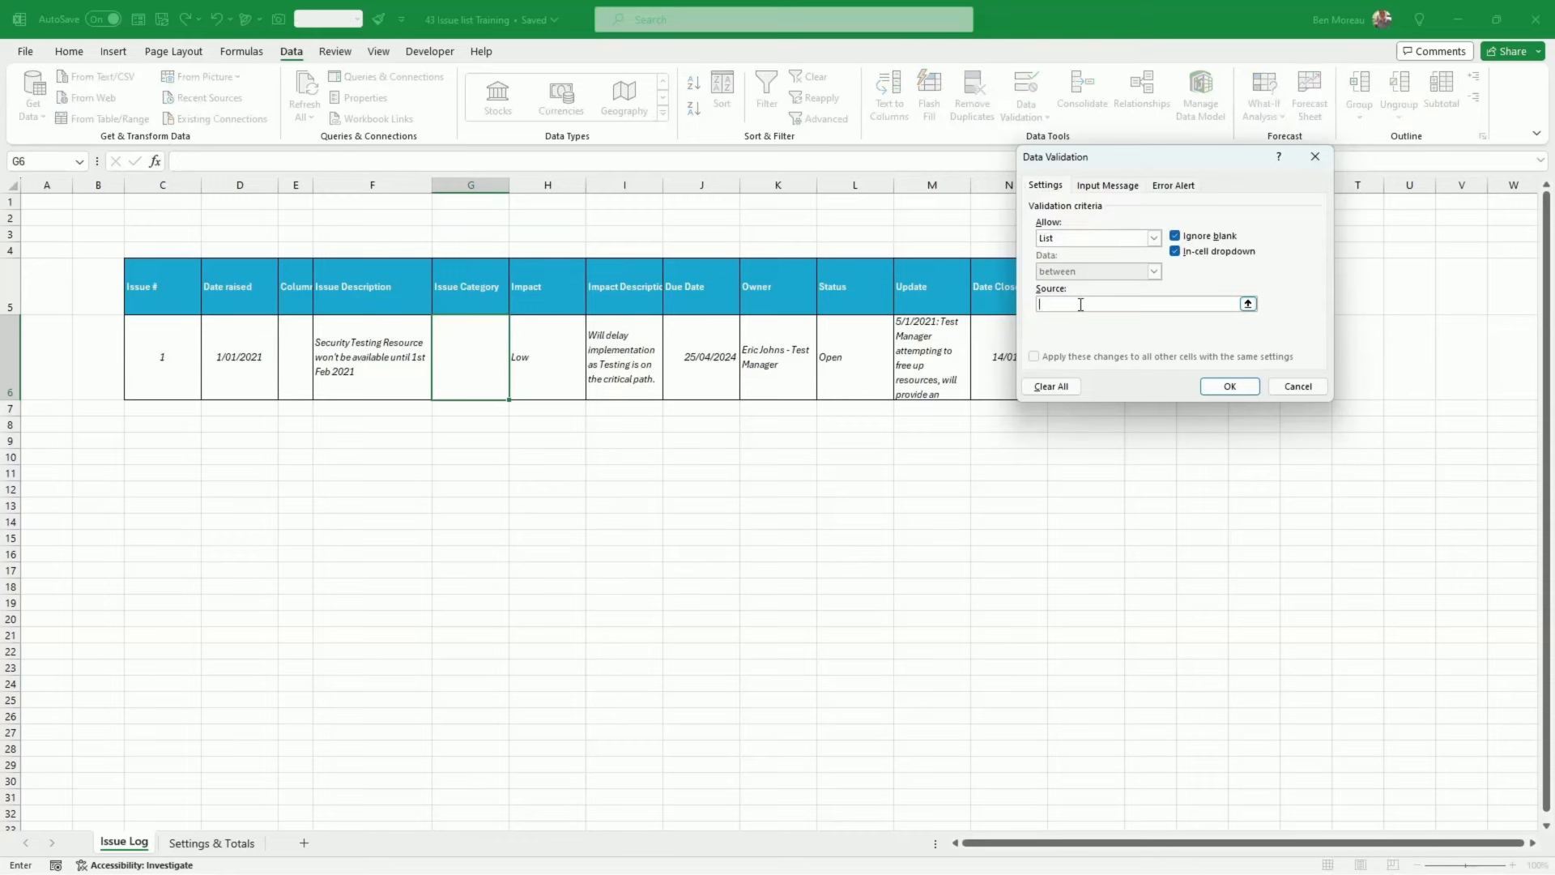
pyautogui.click(201, 844)
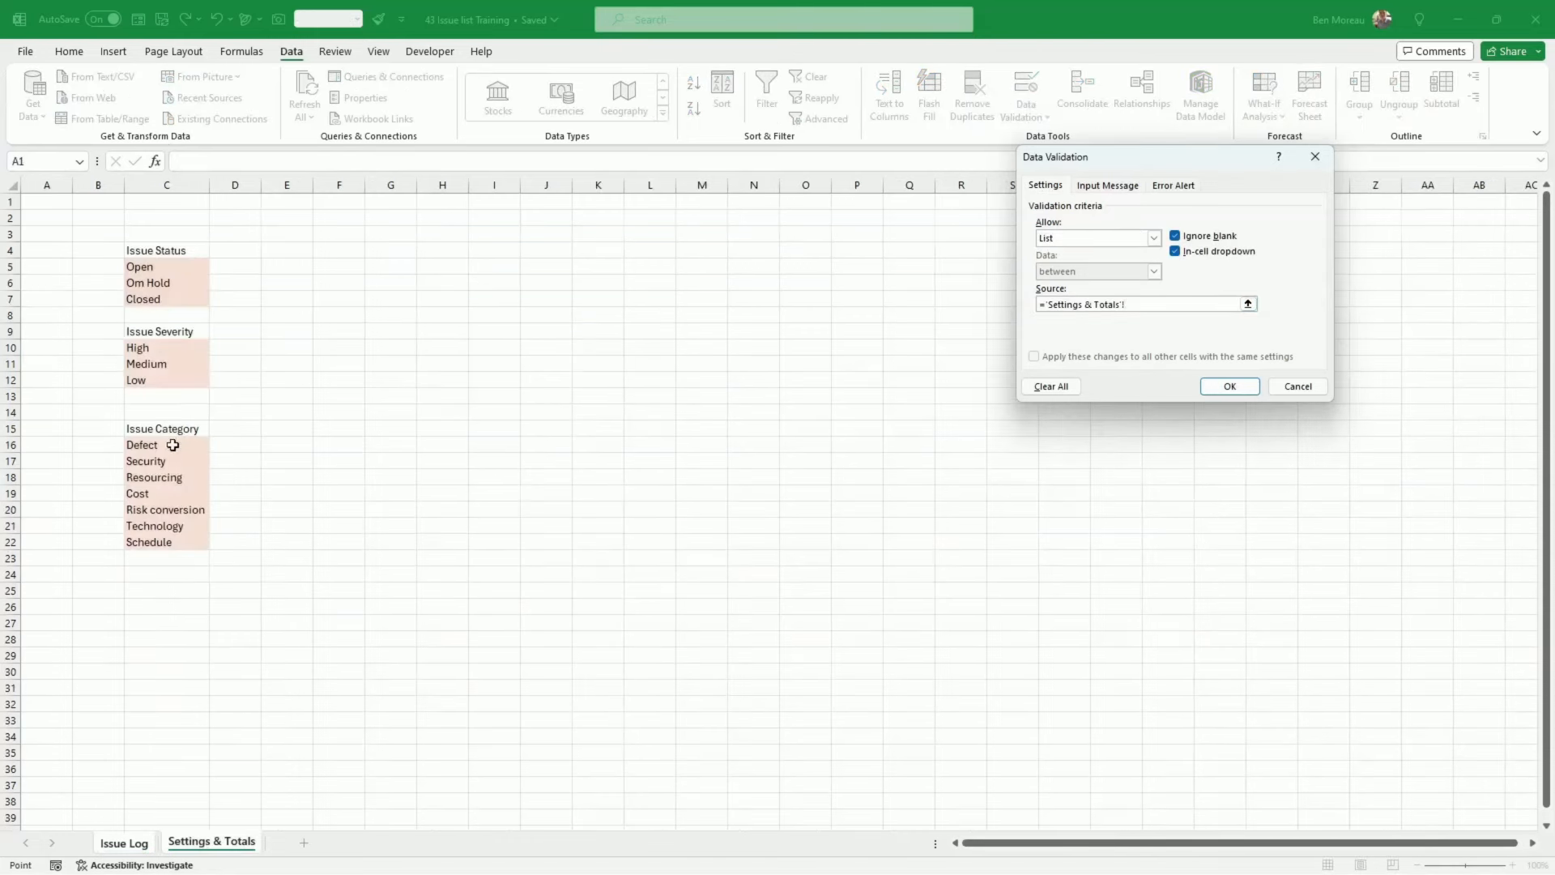
pyautogui.moveTo(171, 444); pyautogui.dragTo(170, 541)
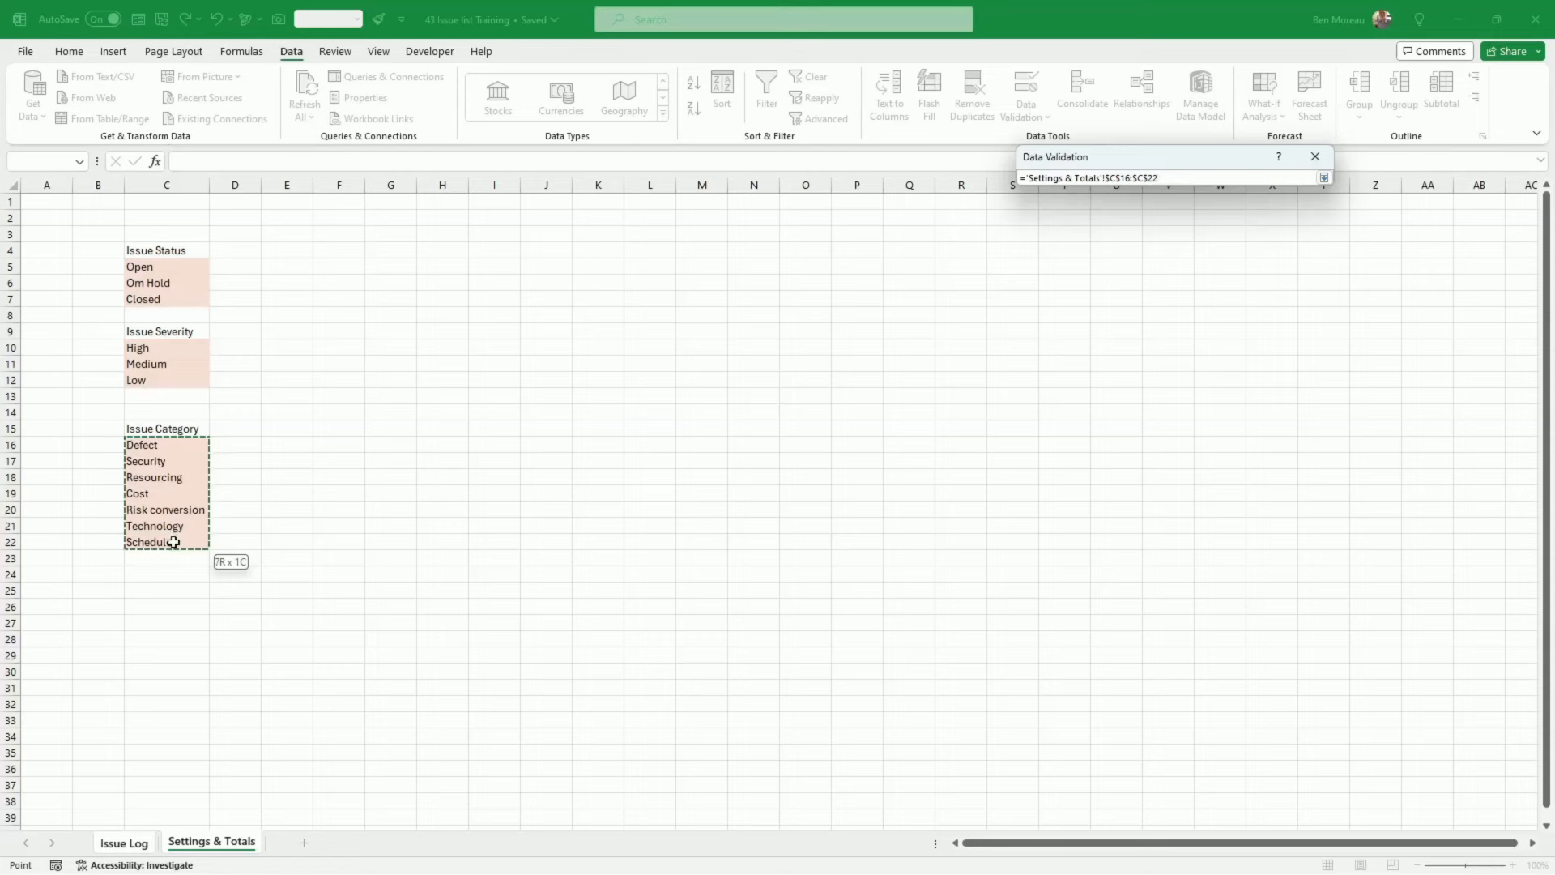
pyautogui.click(1222, 389)
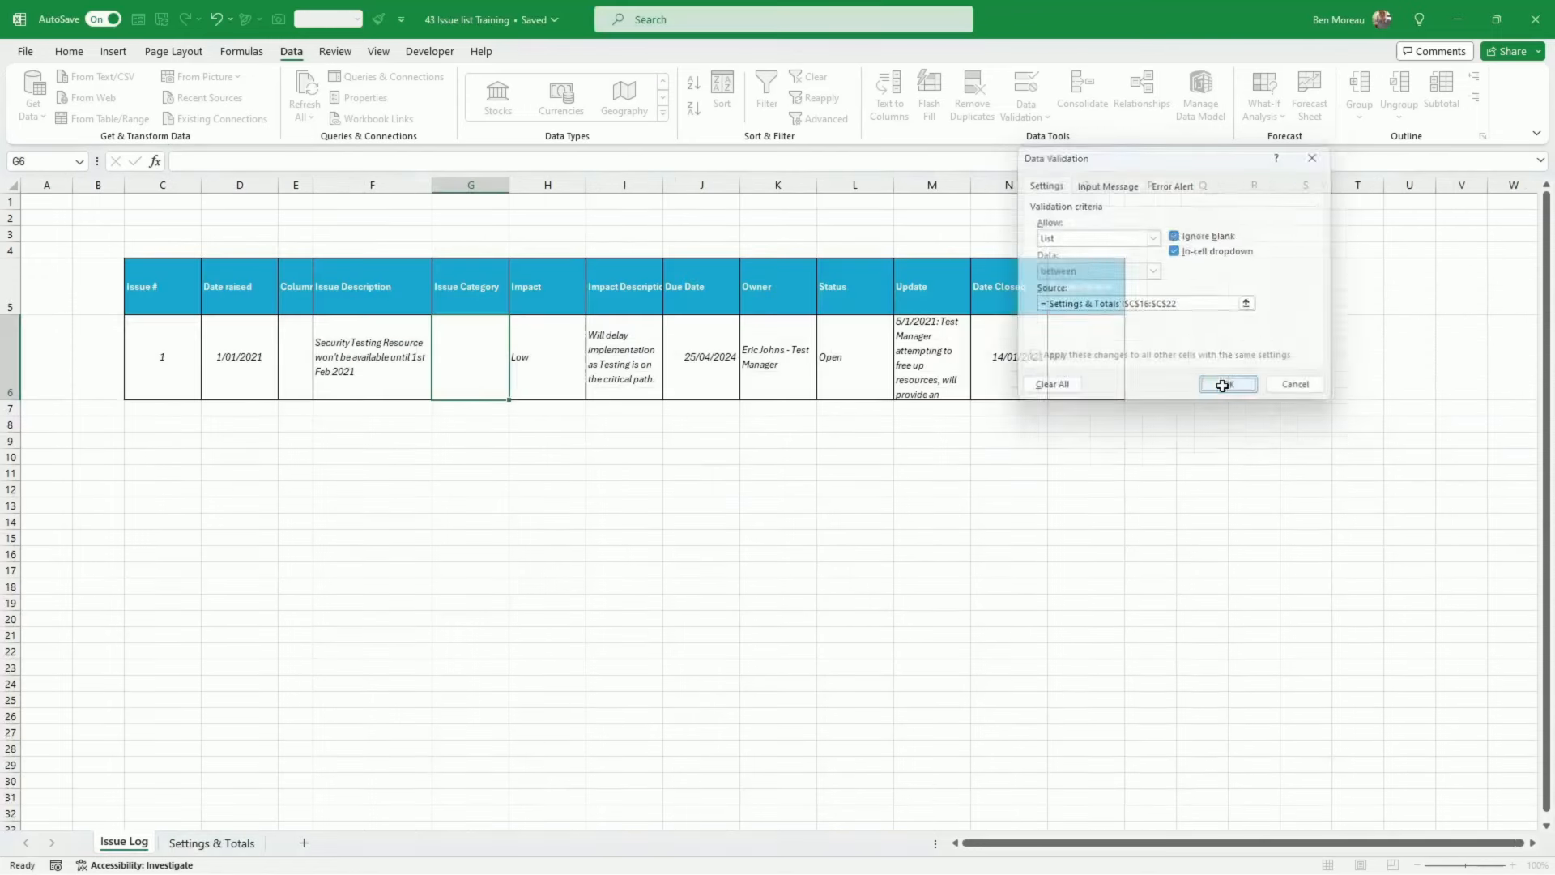
pyautogui.click(516, 391)
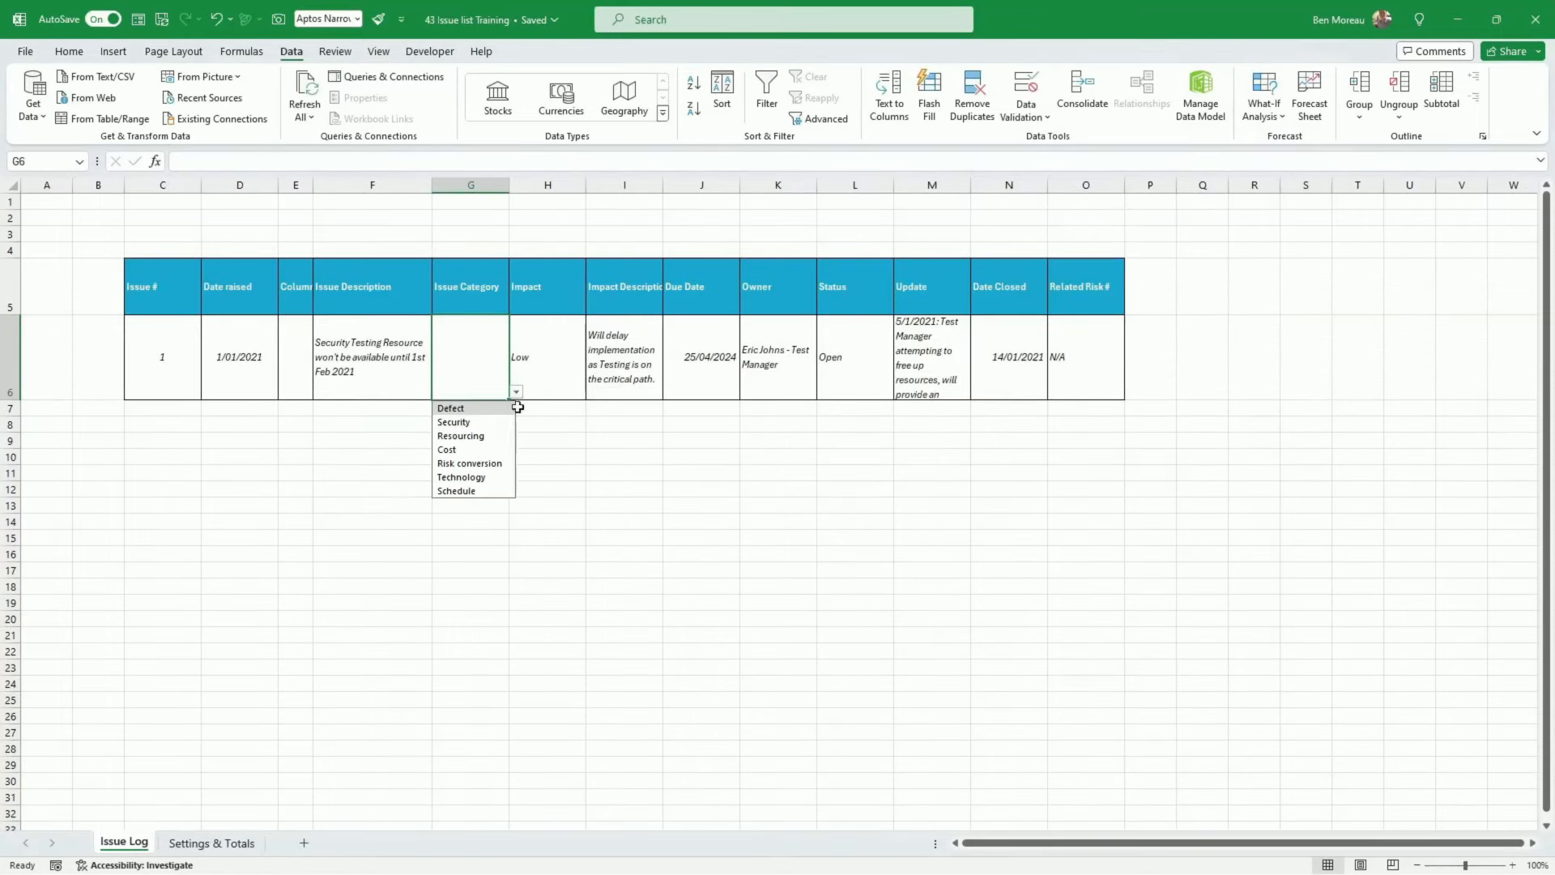
pyautogui.click(480, 411)
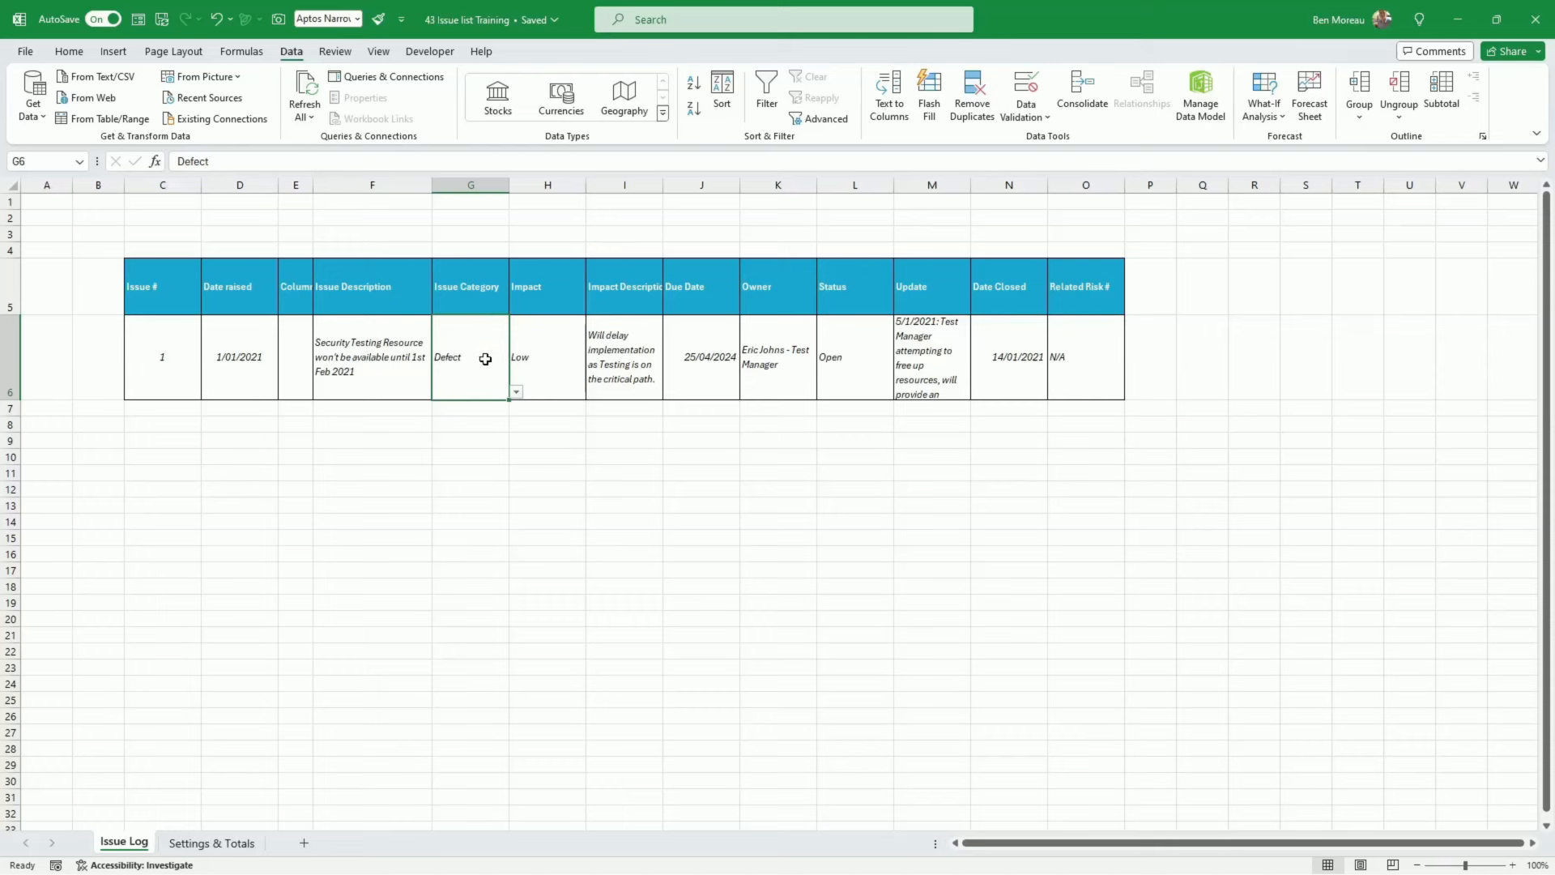
# Add list validation to Impact cell H6 using the Issue Severity entries, 'Settings & Totals'!$C$10:$C$12, as the source
pyautogui.click(561, 361)
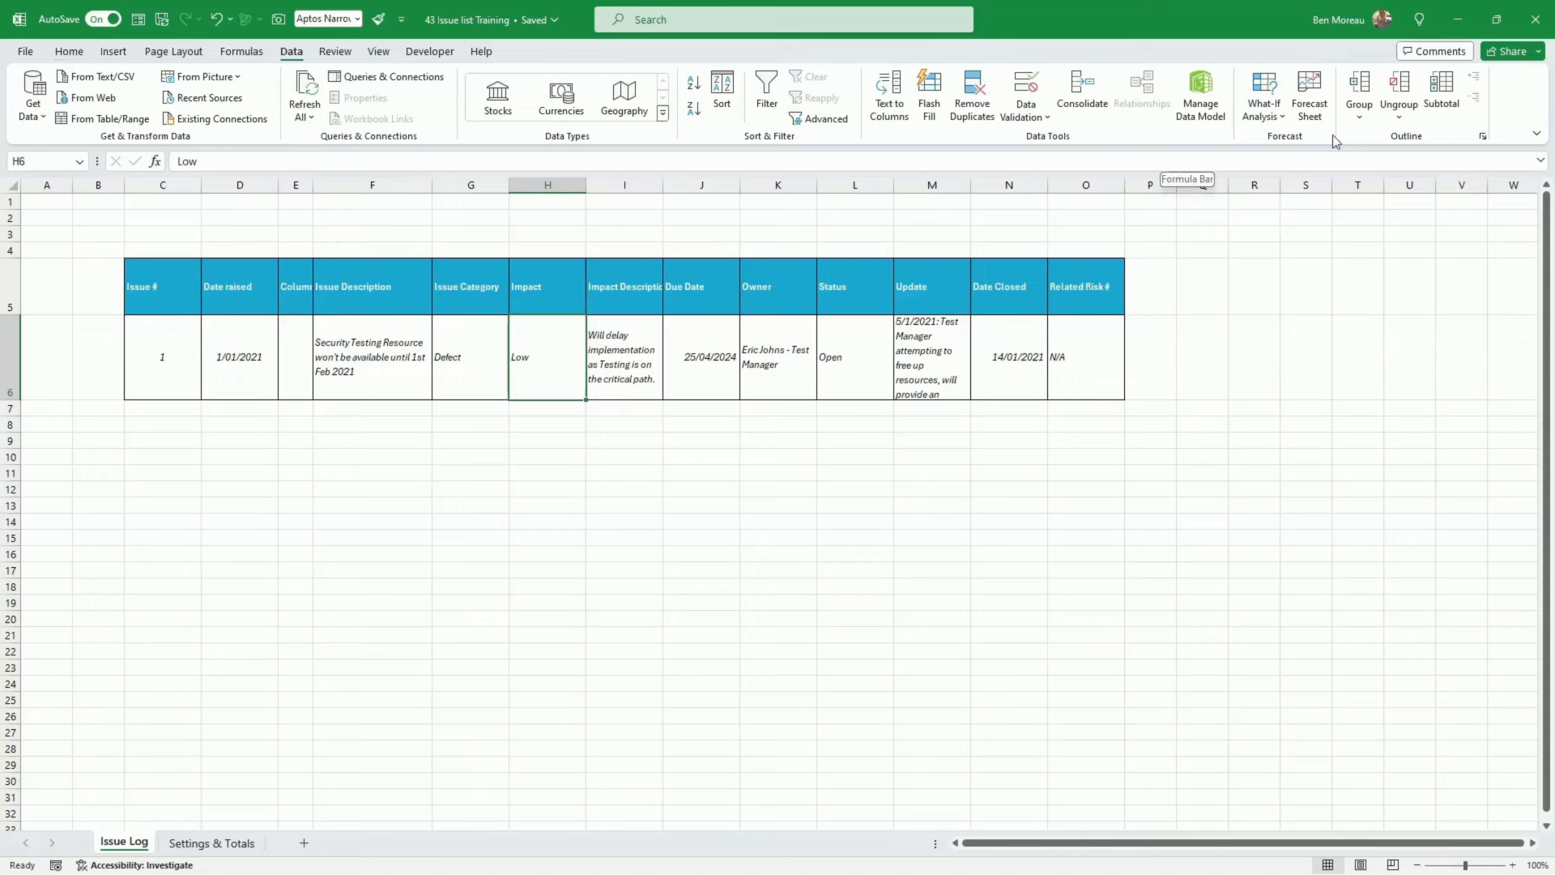
pyautogui.click(1025, 119)
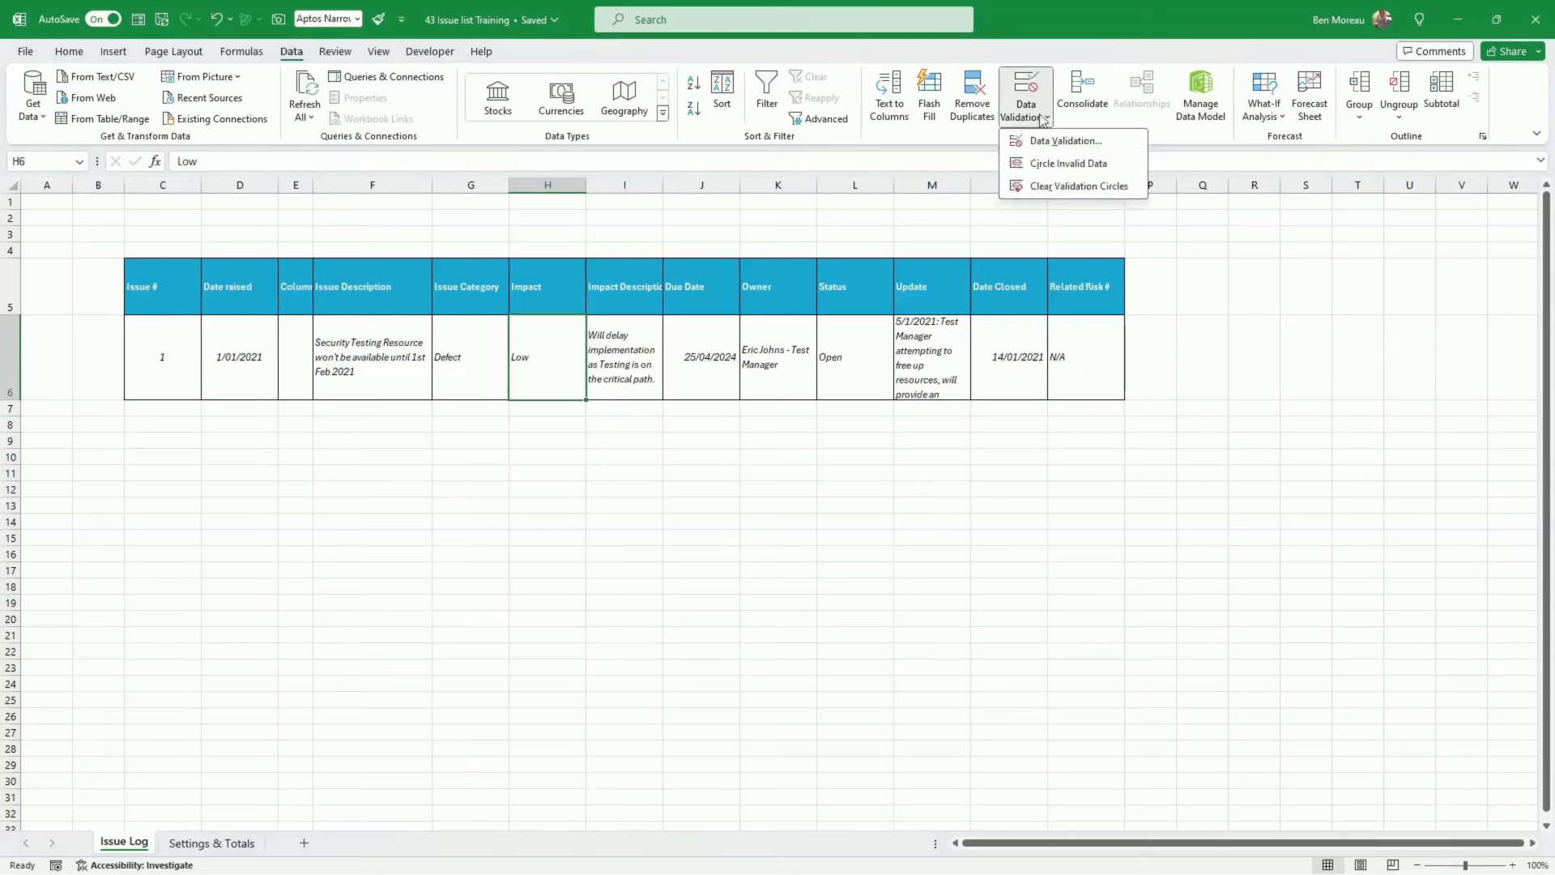
pyautogui.click(1061, 140)
pyautogui.click(1095, 240)
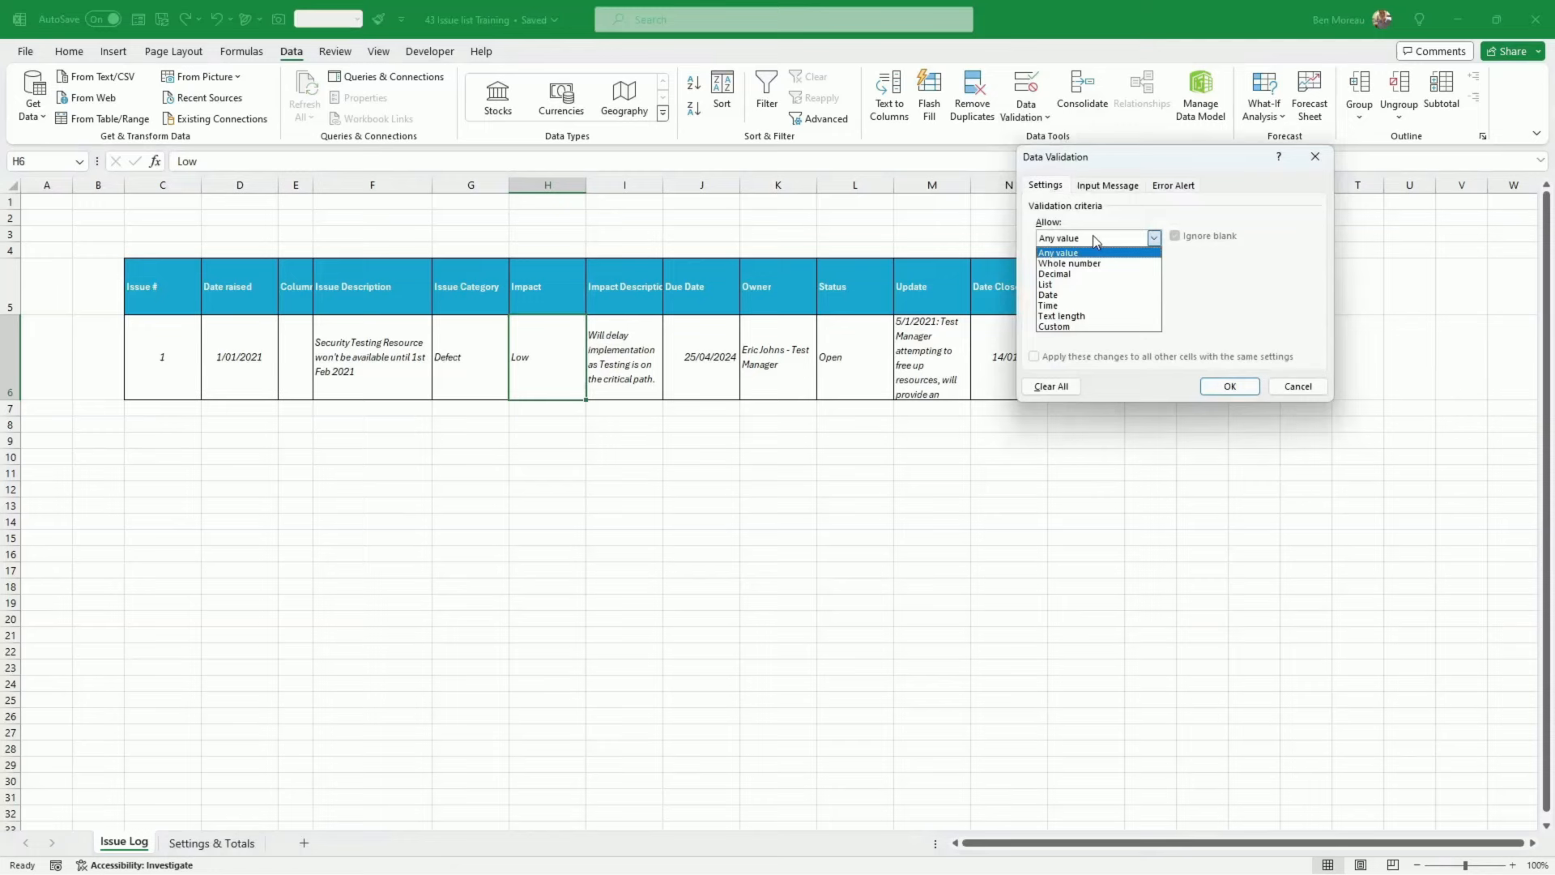
pyautogui.click(1093, 284)
pyautogui.click(1088, 303)
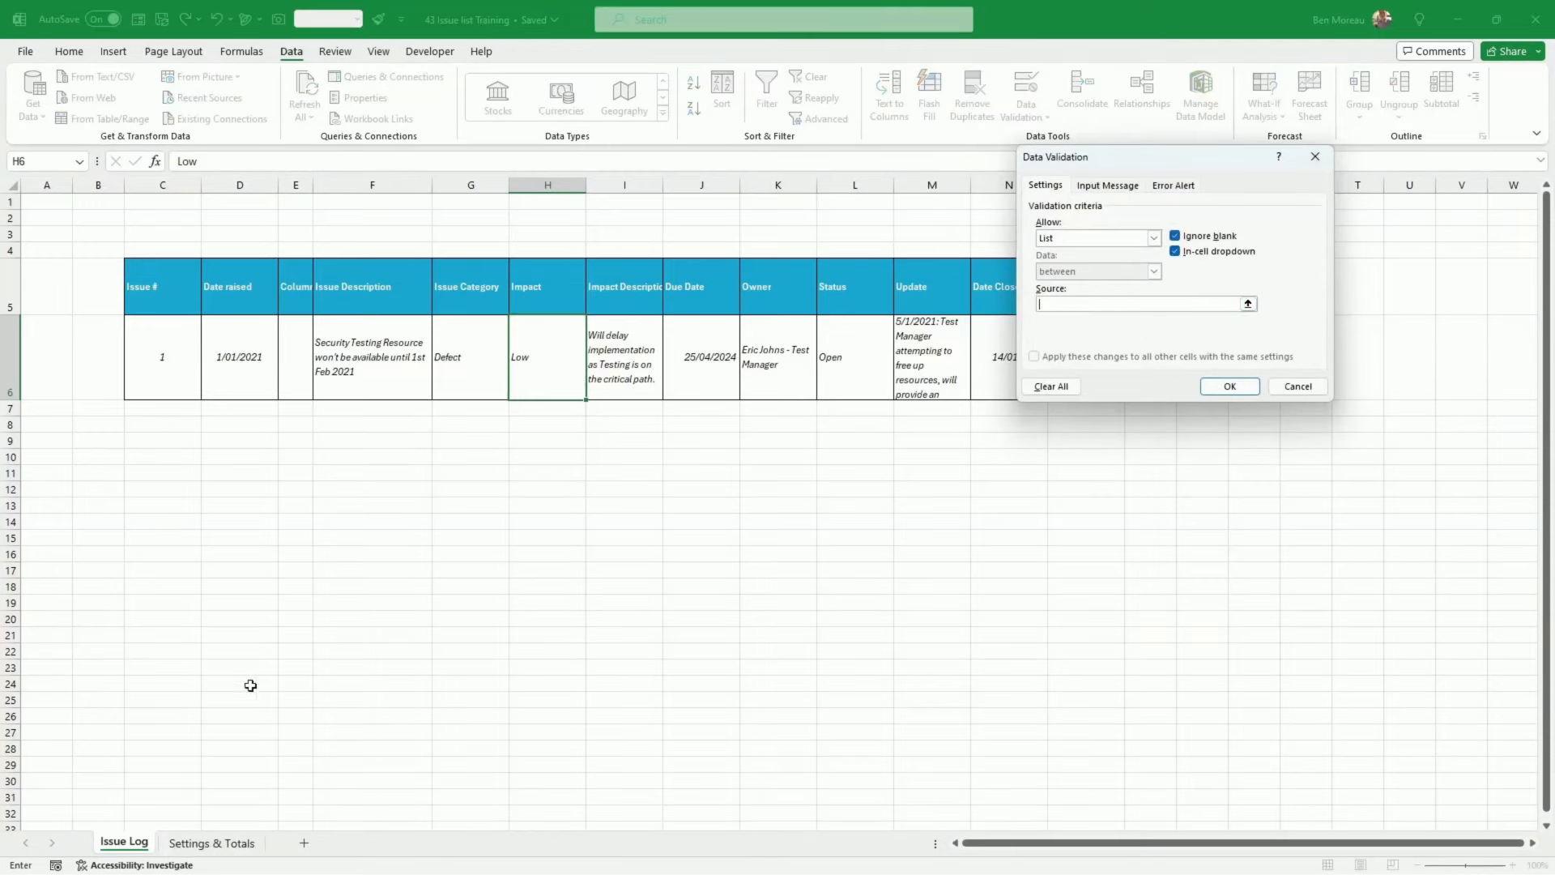
pyautogui.click(209, 843)
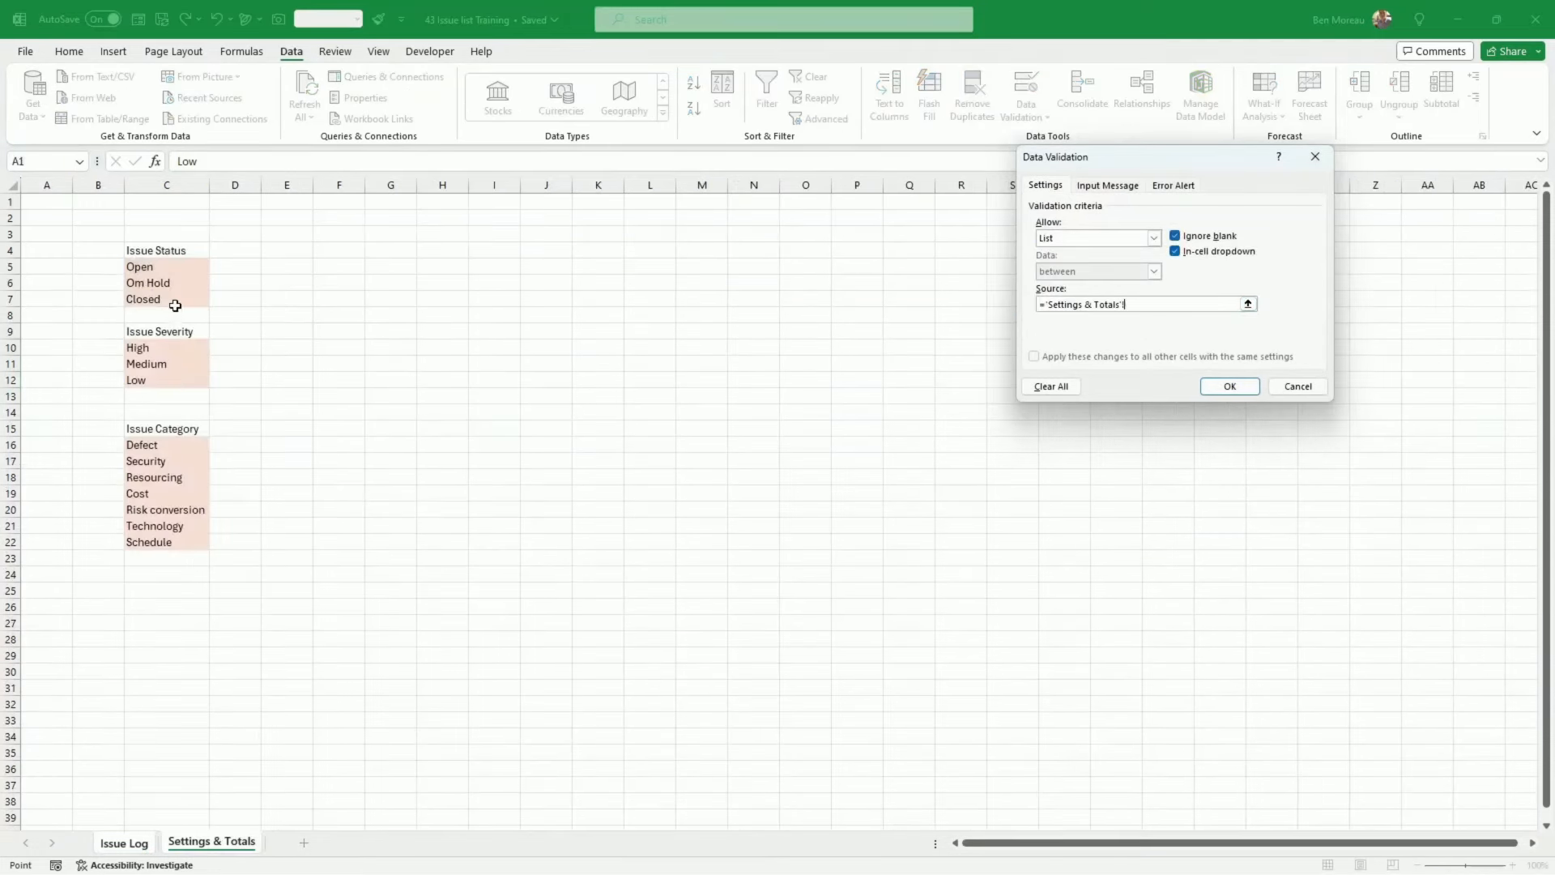
pyautogui.moveTo(159, 344); pyautogui.dragTo(211, 370)
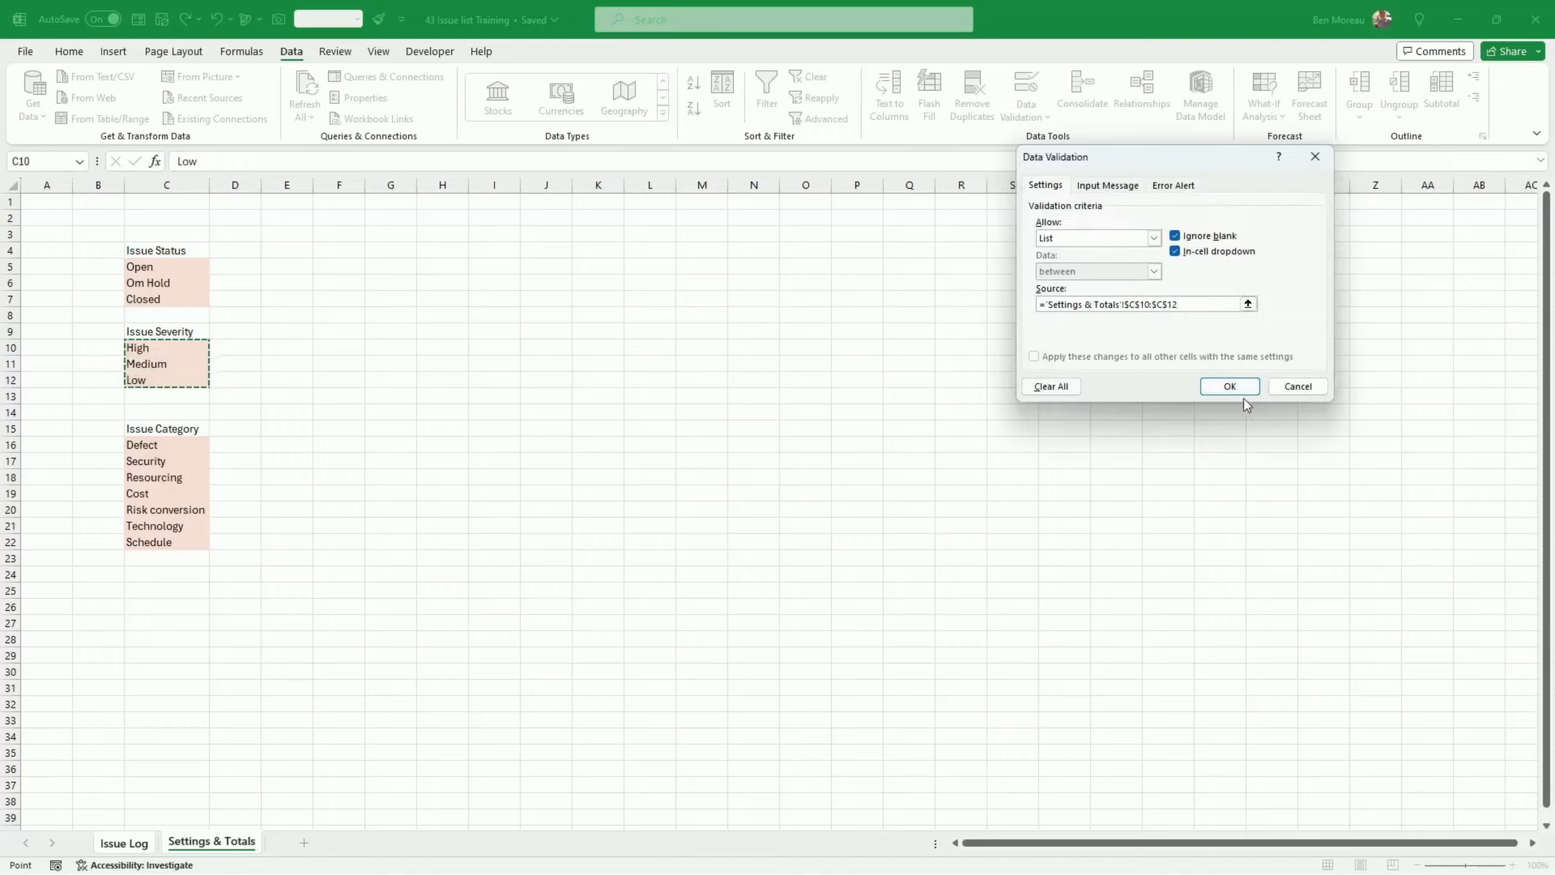
pyautogui.click(1221, 387)
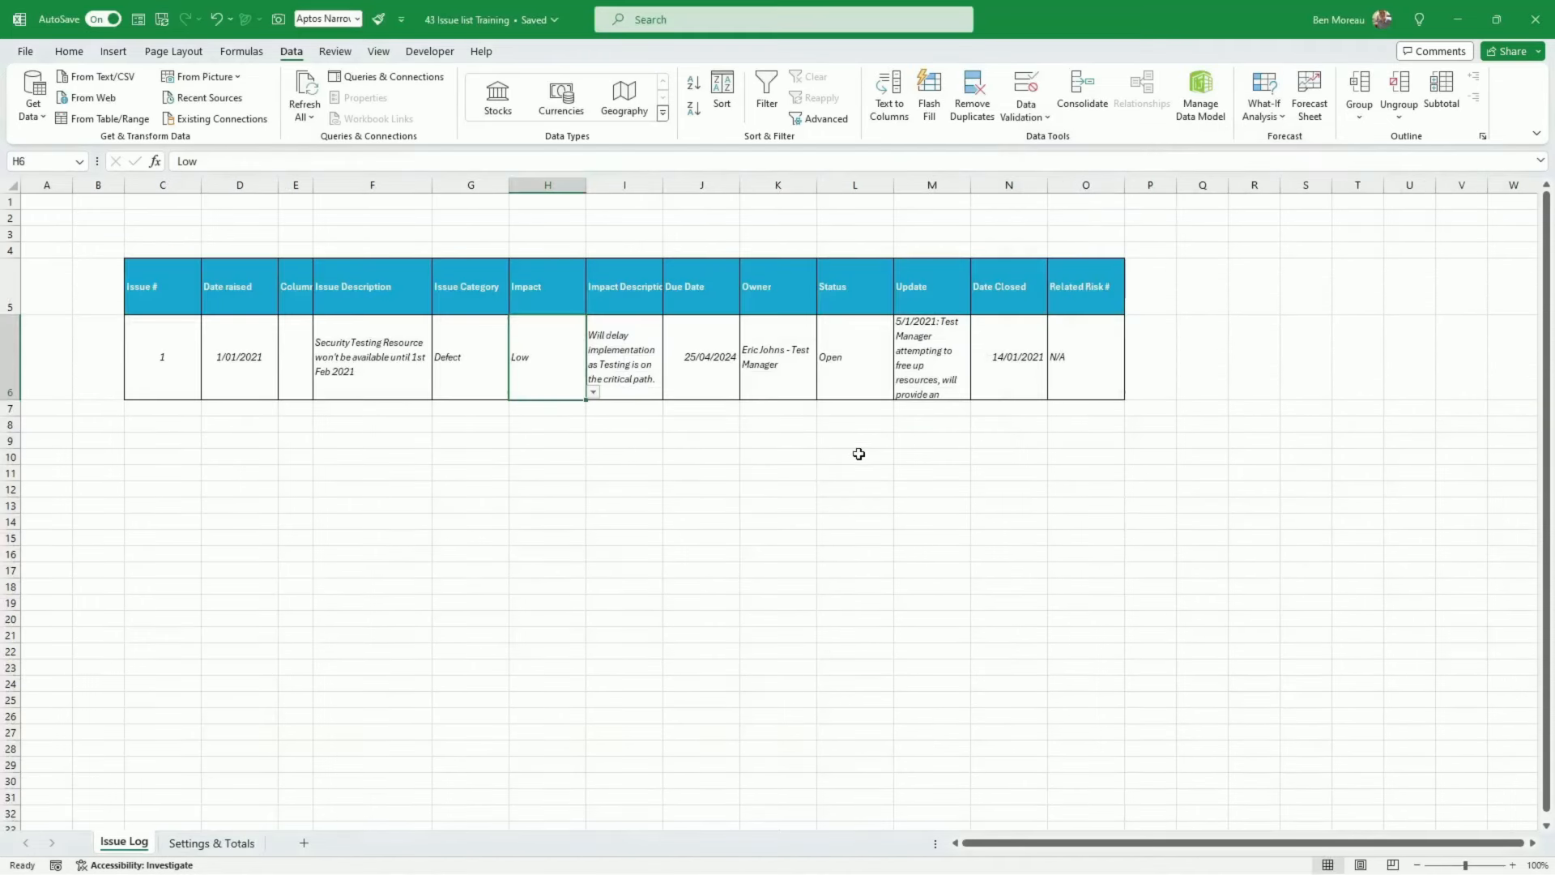
# Set the issue's Impact to Medium from the cell's dropdown list
pyautogui.click(858, 454)
pyautogui.click(567, 390)
pyautogui.click(594, 392)
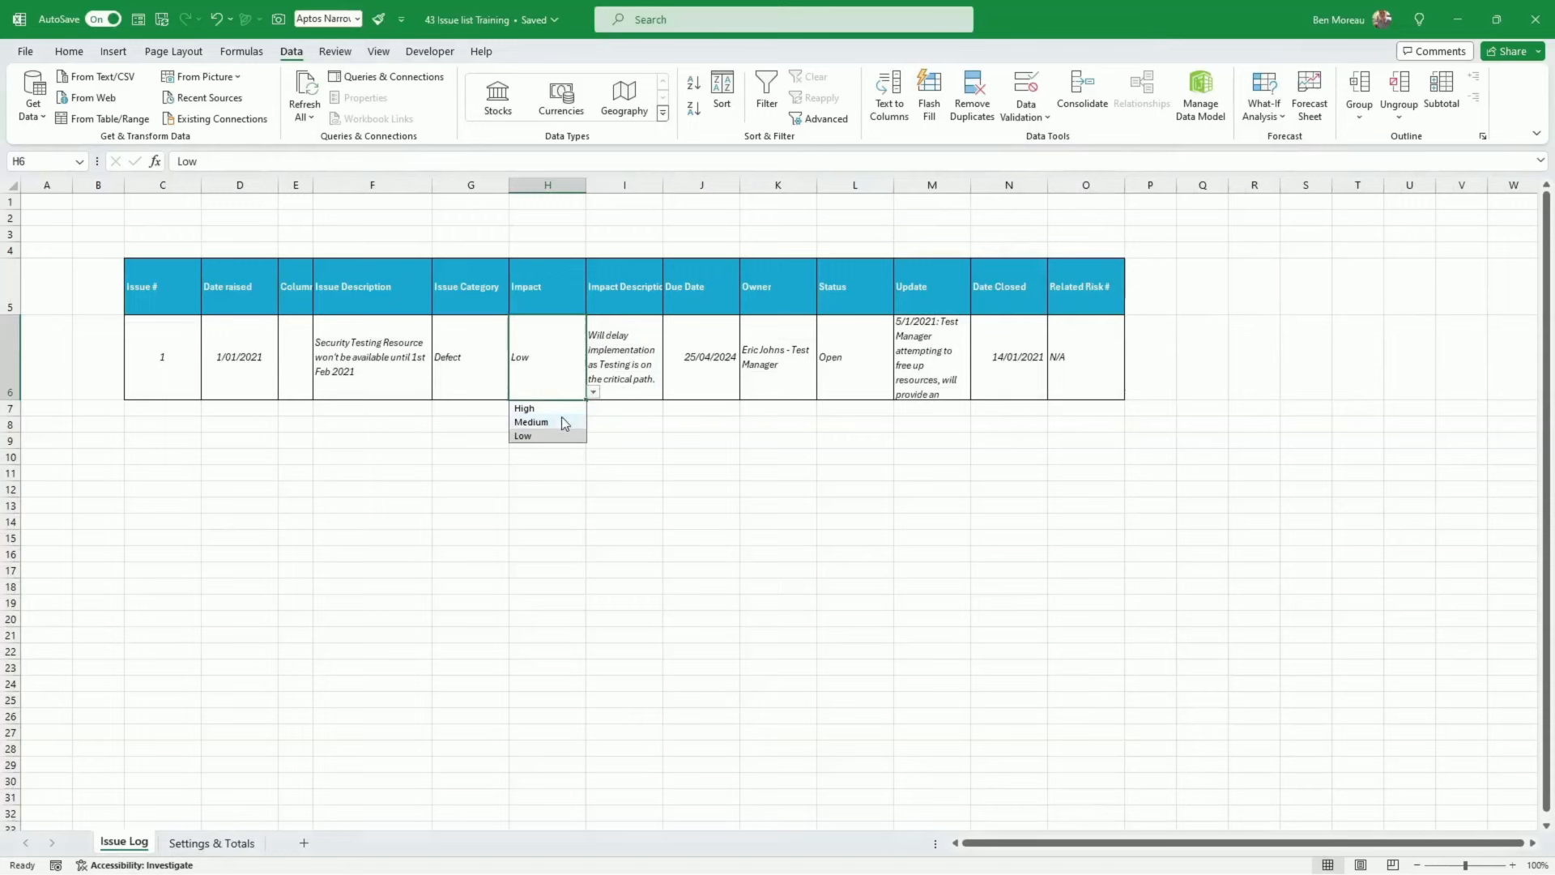
pyautogui.click(564, 422)
# Widen the Impact Description column so its full heading fits in the header cell
pyautogui.click(607, 373)
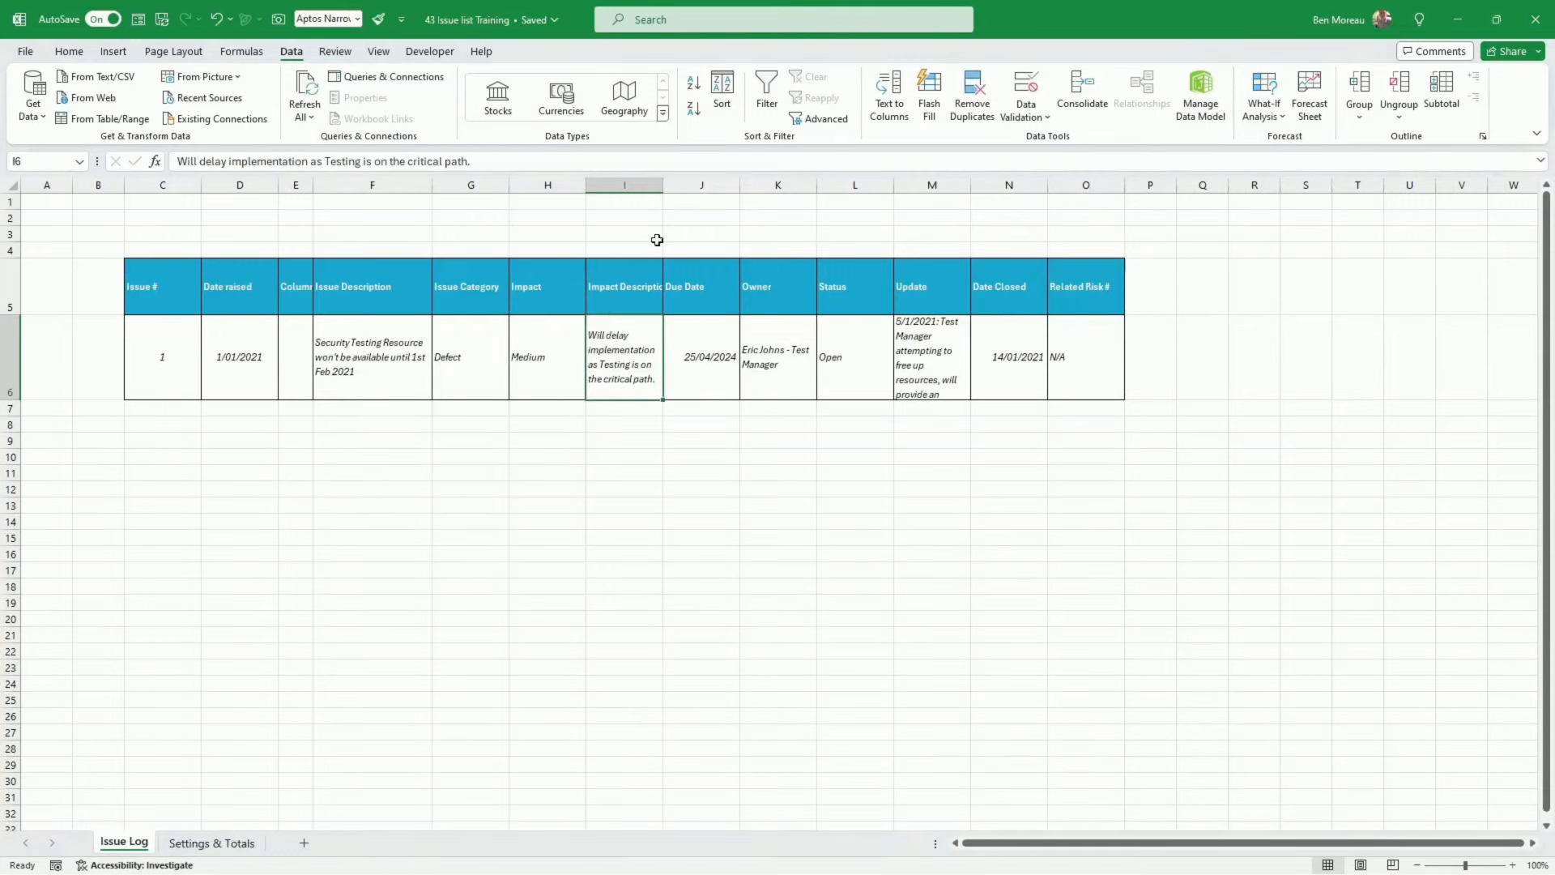
pyautogui.moveTo(663, 187); pyautogui.dragTo(707, 184)
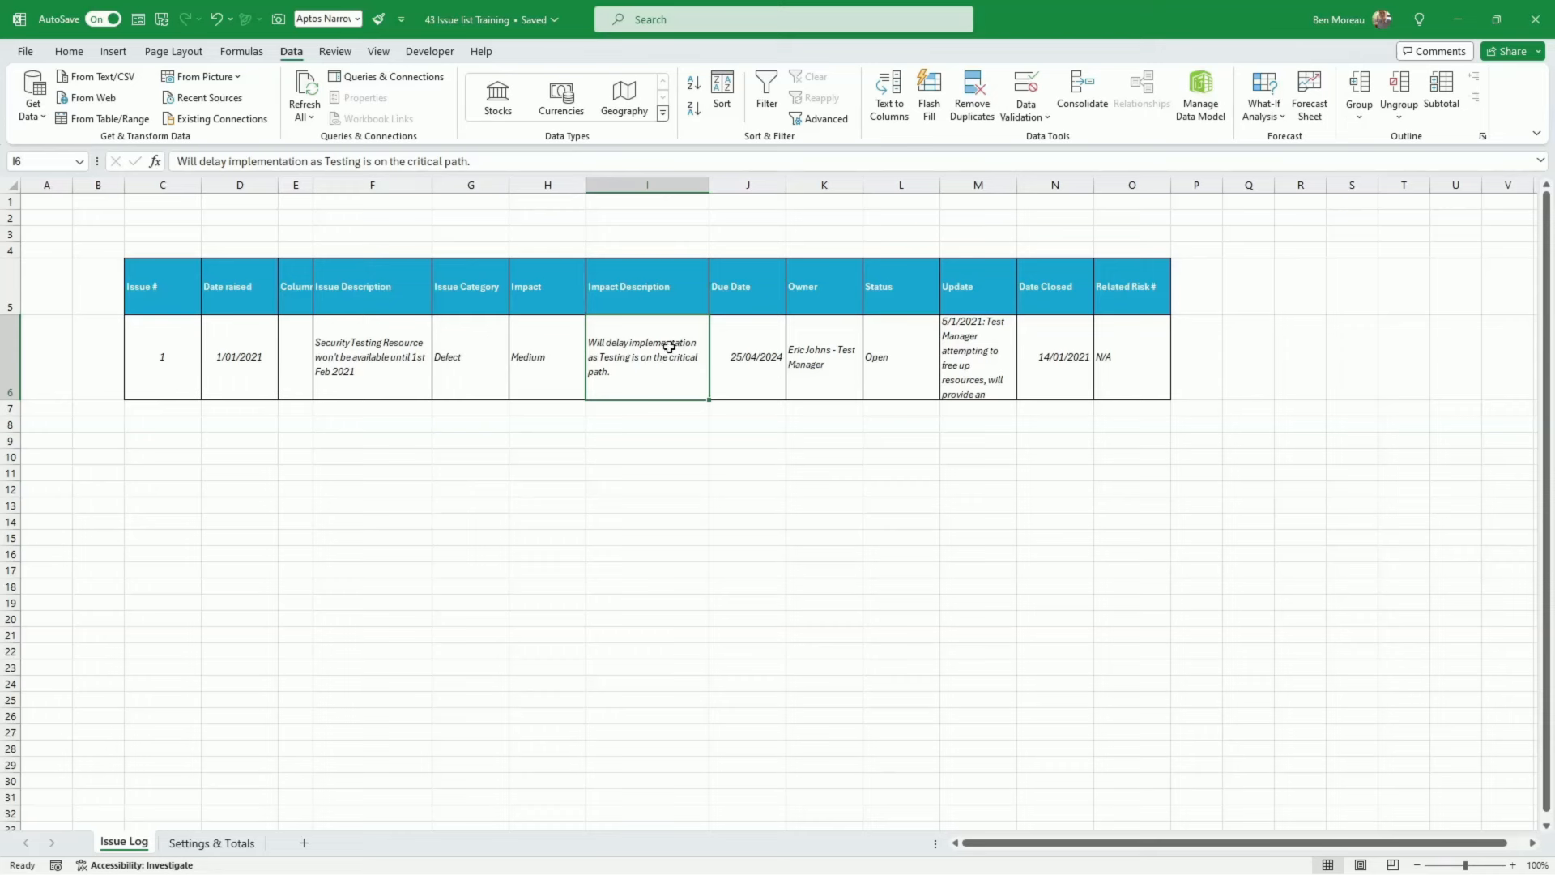
pyautogui.click(745, 362)
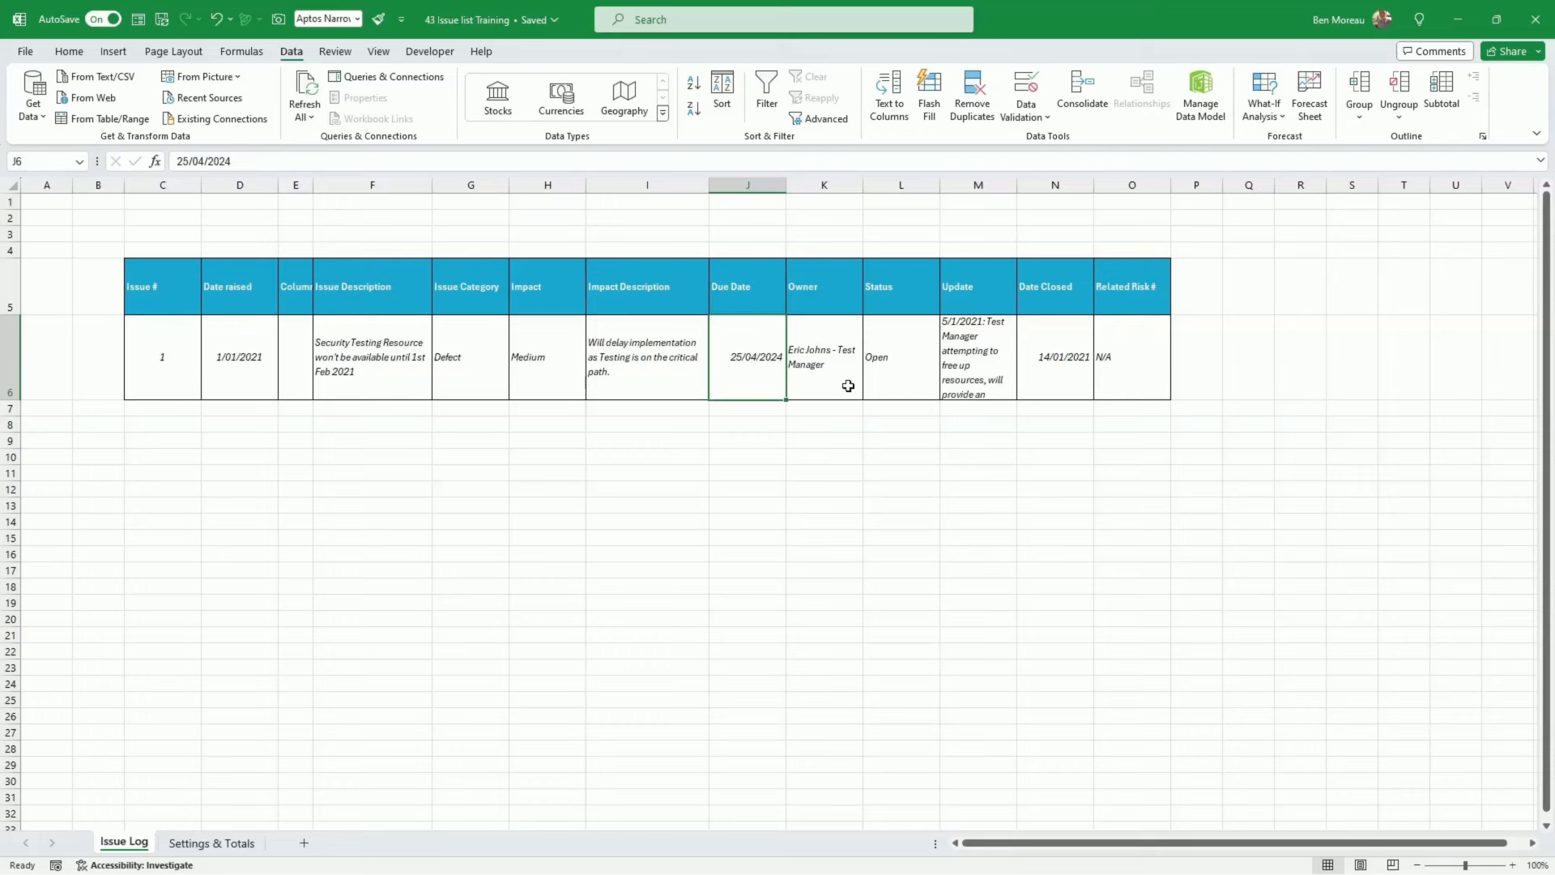
pyautogui.click(829, 288)
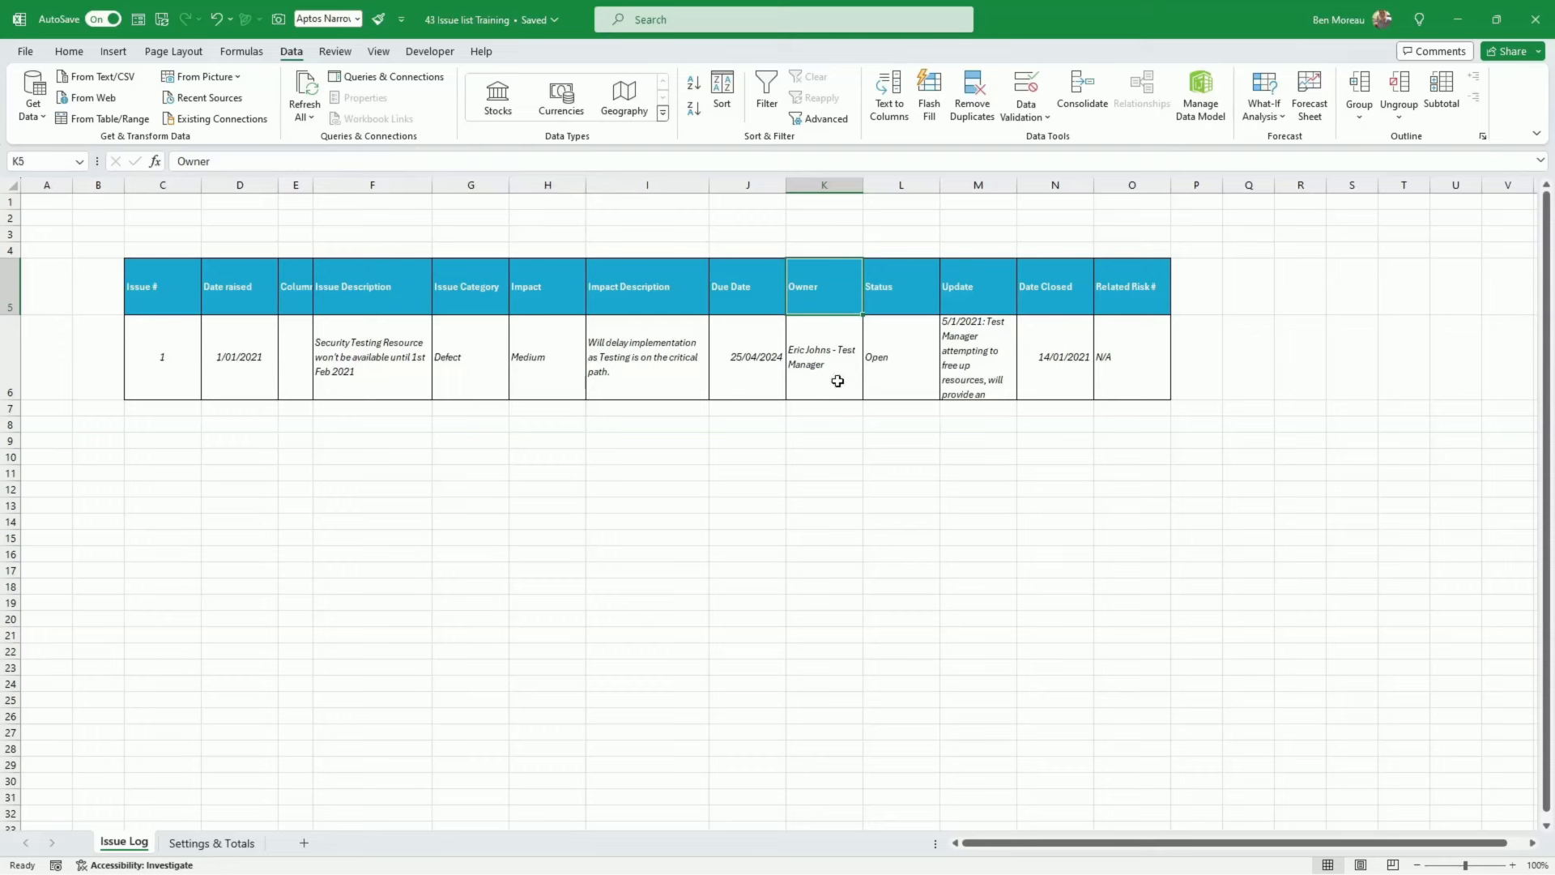
pyautogui.click(834, 384)
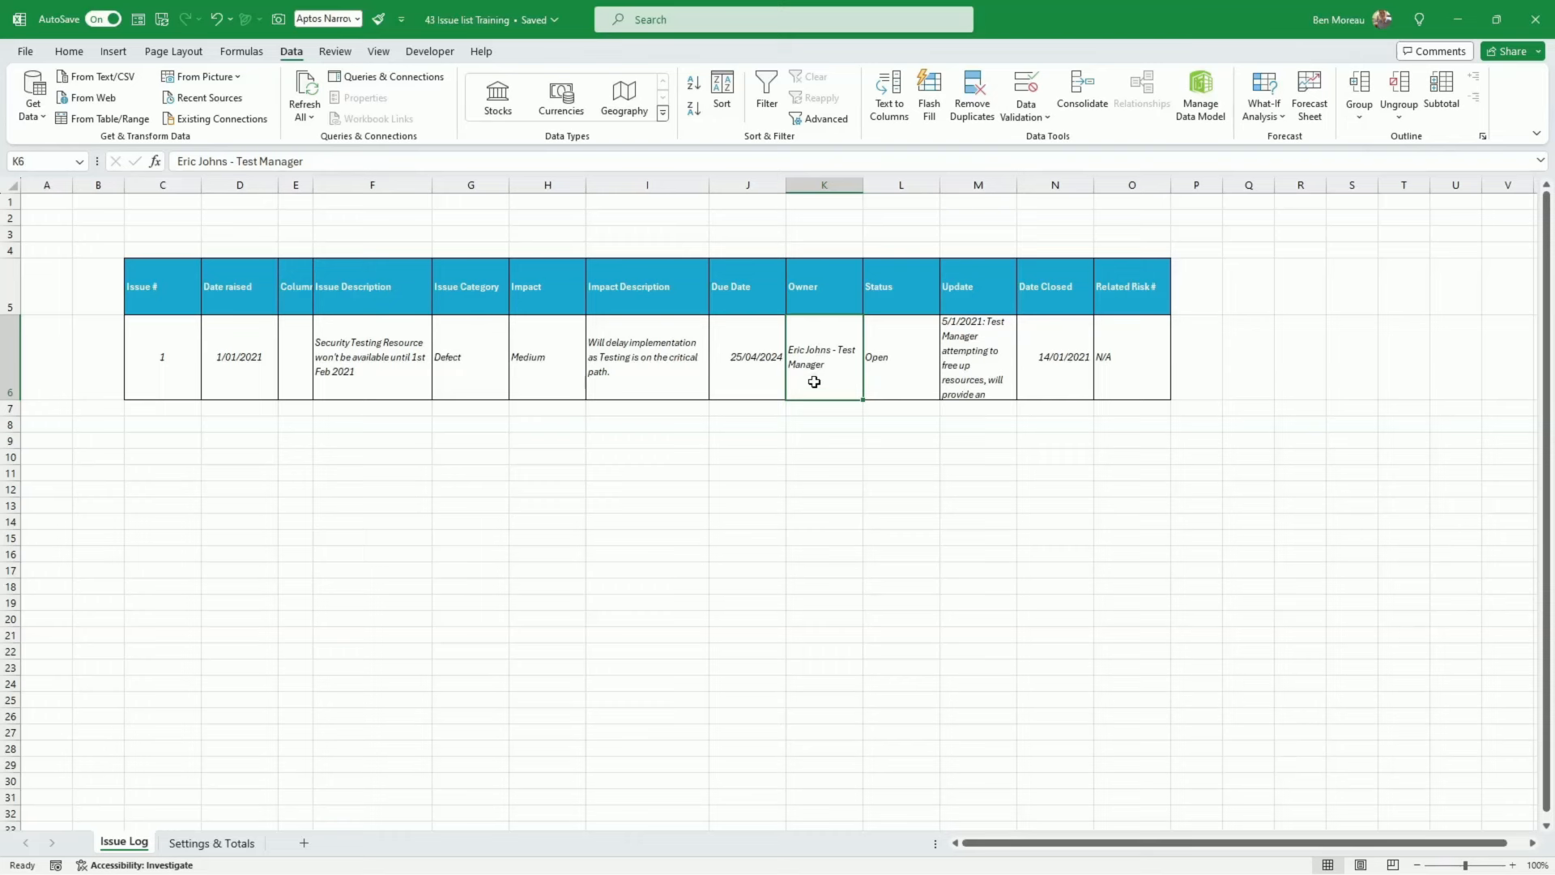
# Add list validation to Status cell L6 using the Issue Status entries in C5:C7 of the Settings & Totals sheet
pyautogui.click(926, 375)
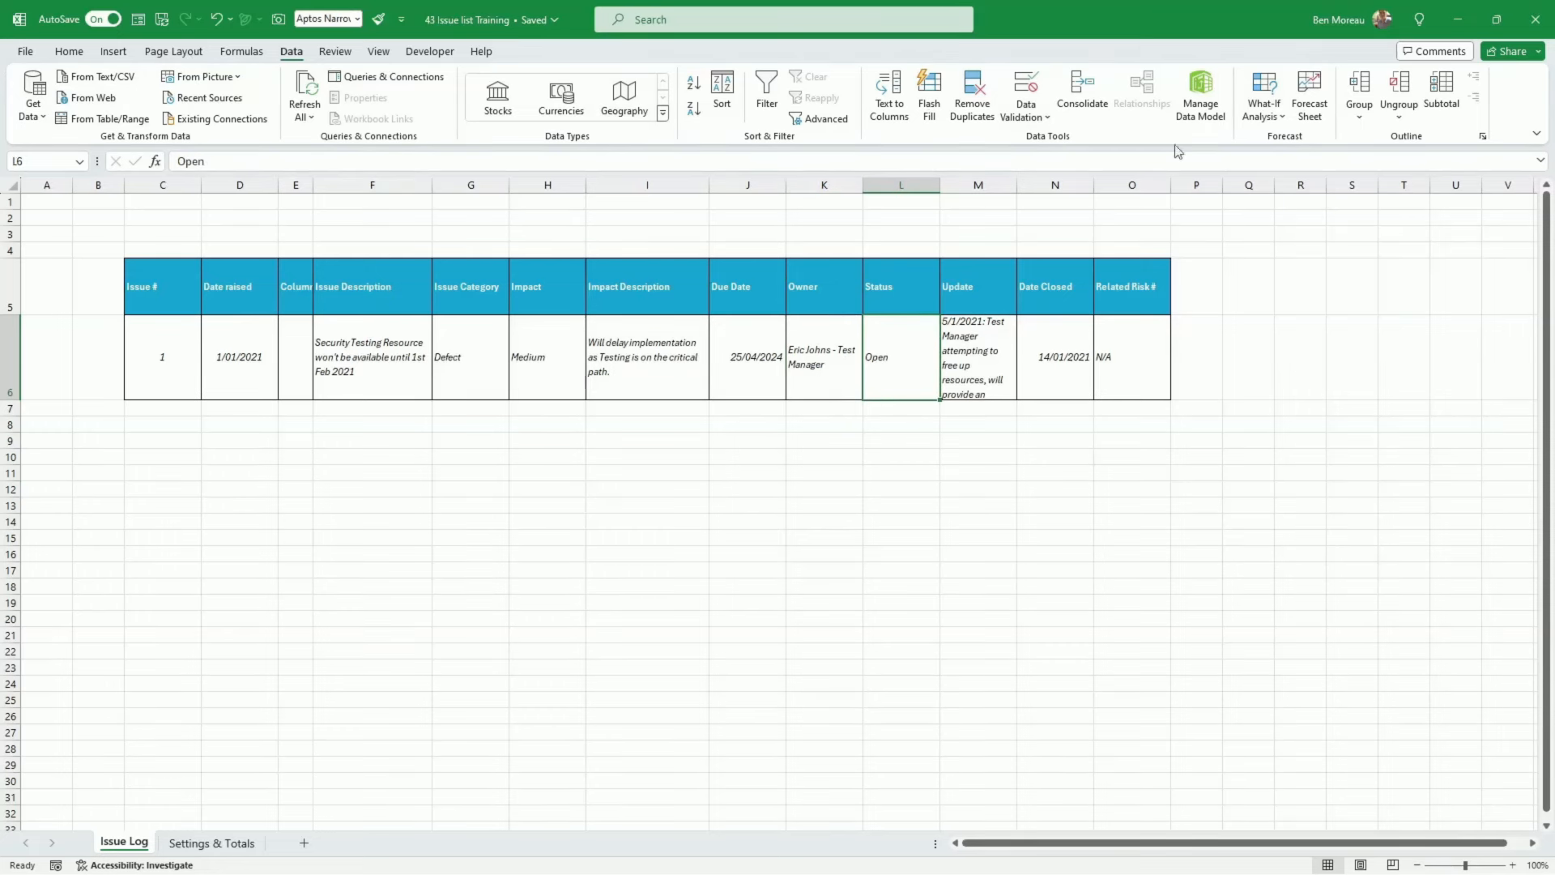
pyautogui.click(1025, 115)
pyautogui.click(1057, 142)
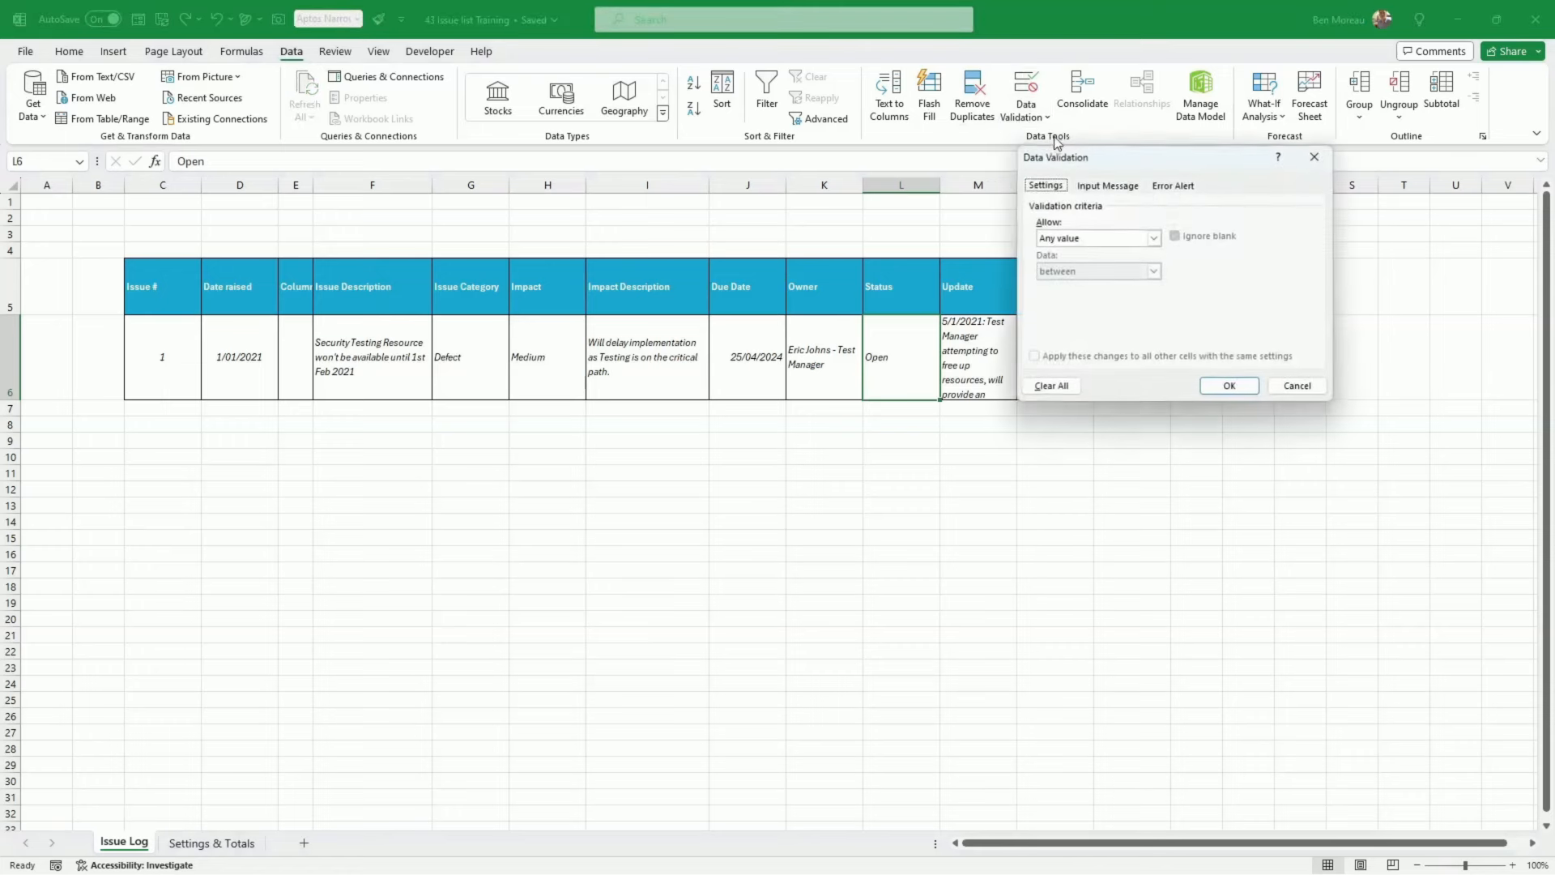
pyautogui.click(1106, 237)
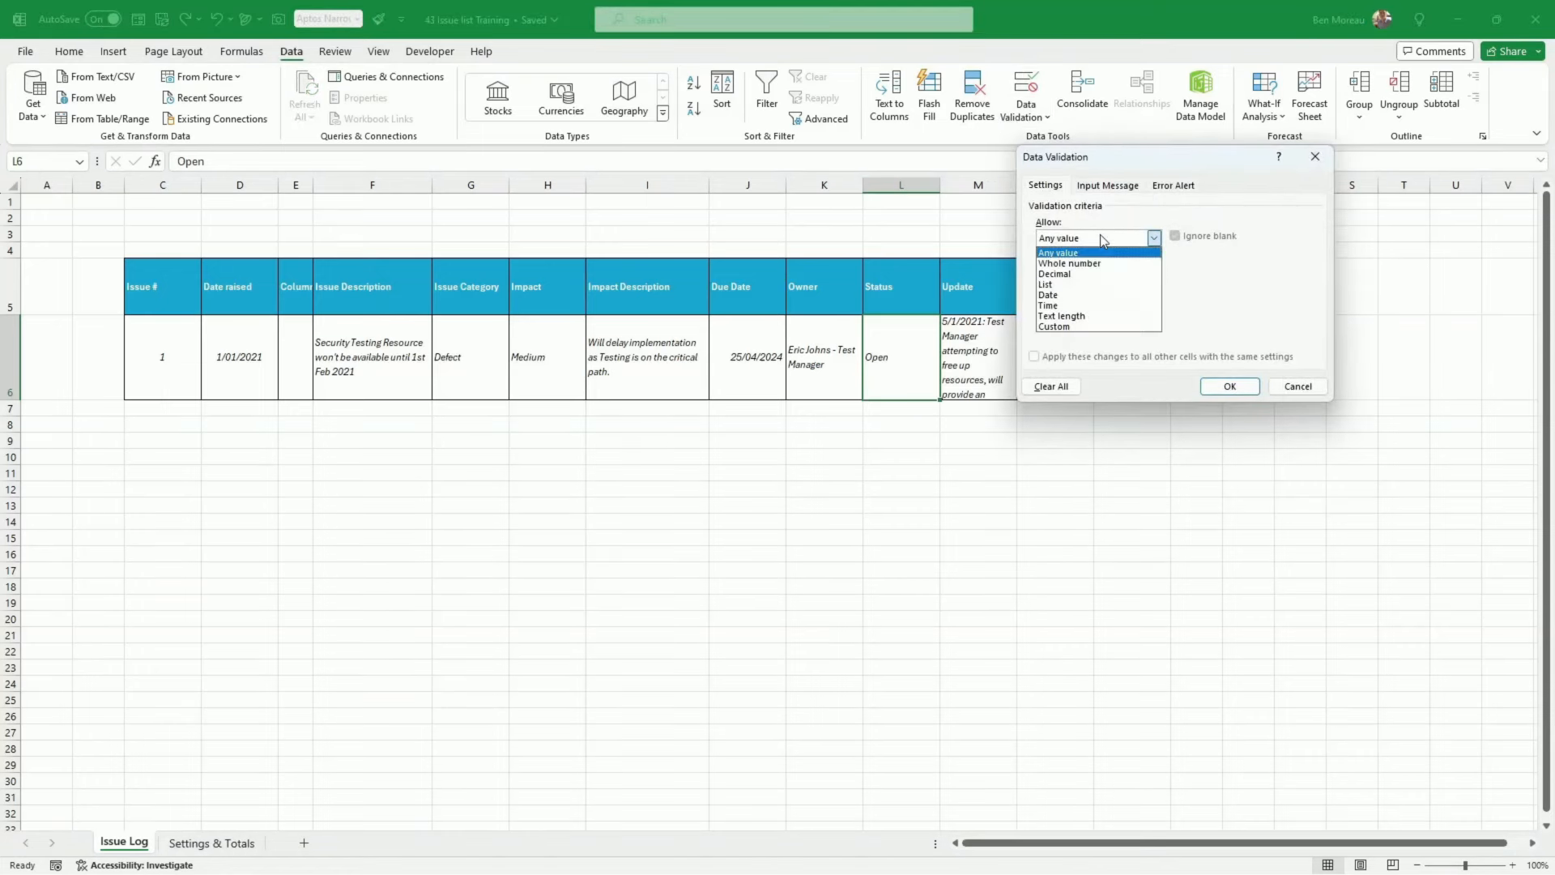
pyautogui.click(1090, 285)
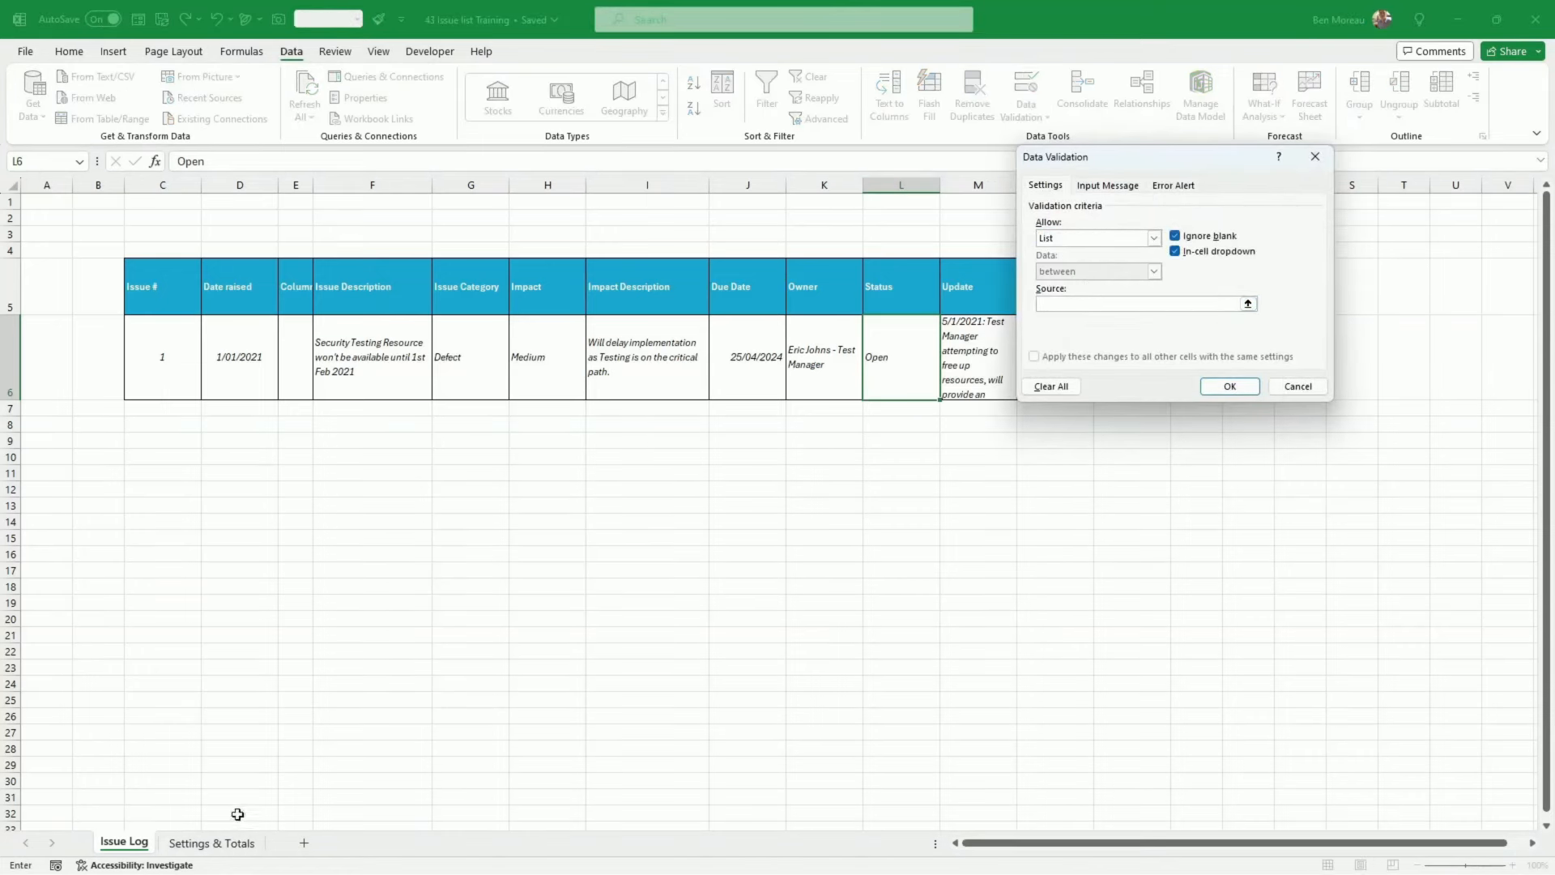
pyautogui.click(231, 849)
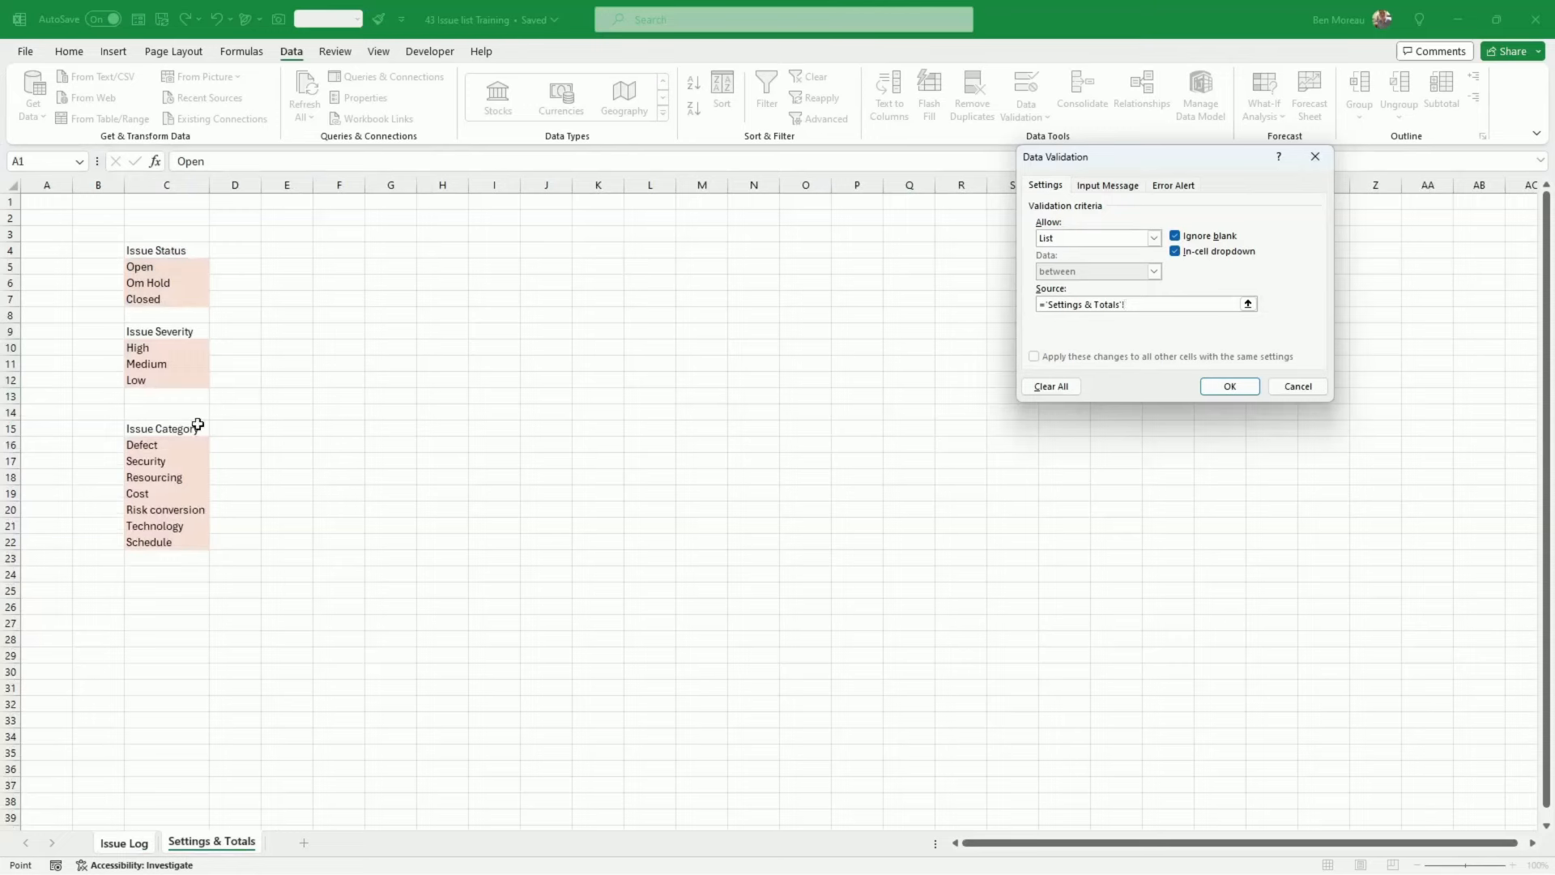
pyautogui.click(148, 266)
pyautogui.moveTo(147, 267); pyautogui.dragTo(146, 299)
pyautogui.click(1230, 385)
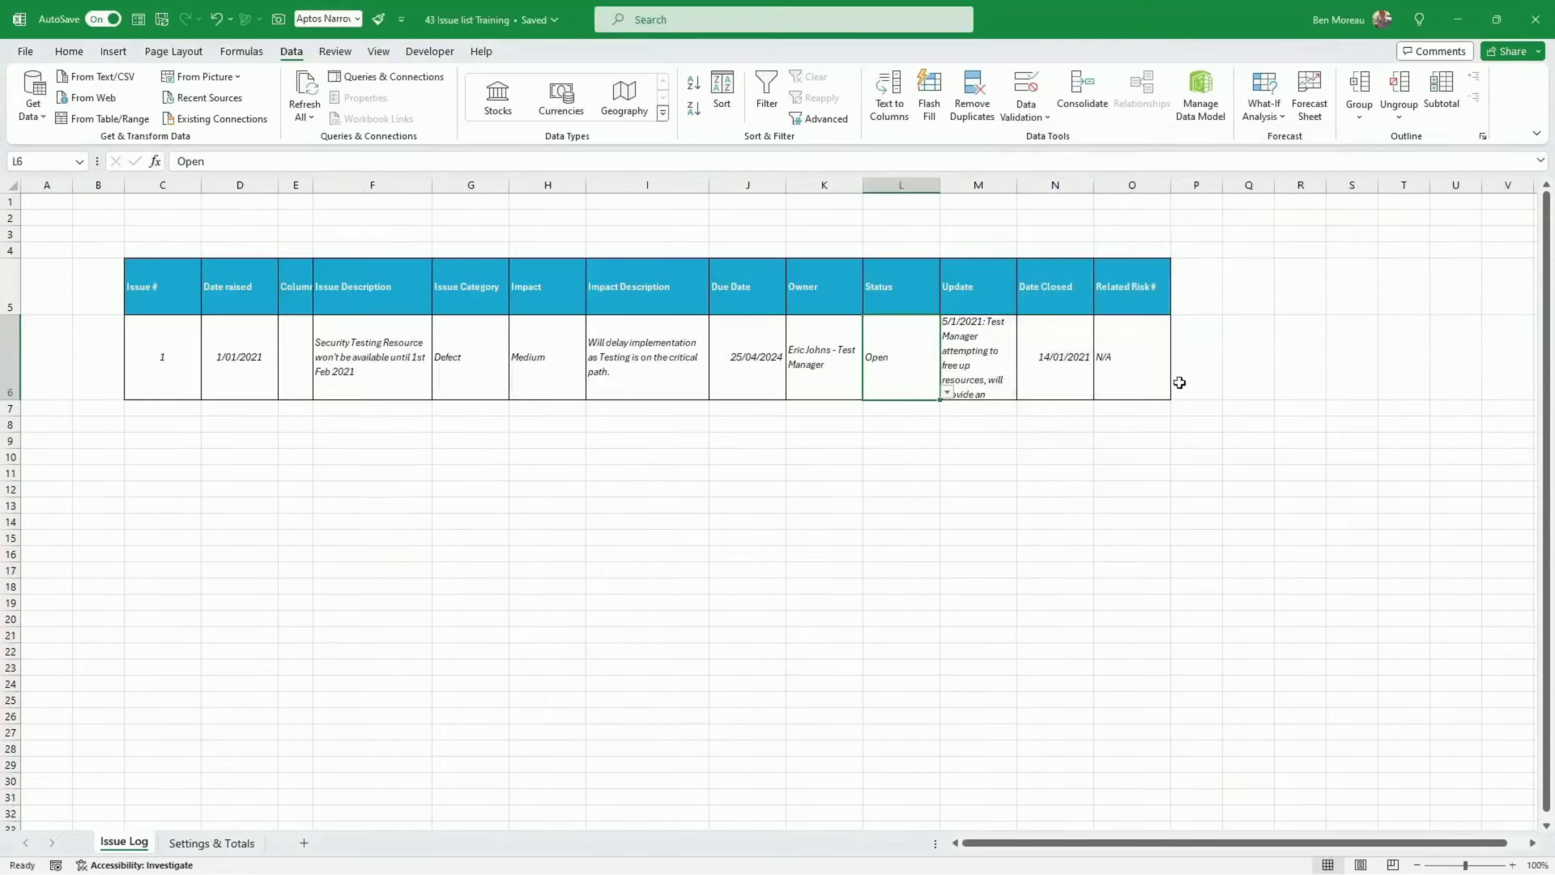
# Correct Issue Status entry C6 on the Settings & Totals sheet to On Hold and check the Status dropdown in L6
pyautogui.click(239, 843)
pyautogui.doubleClick(144, 282)
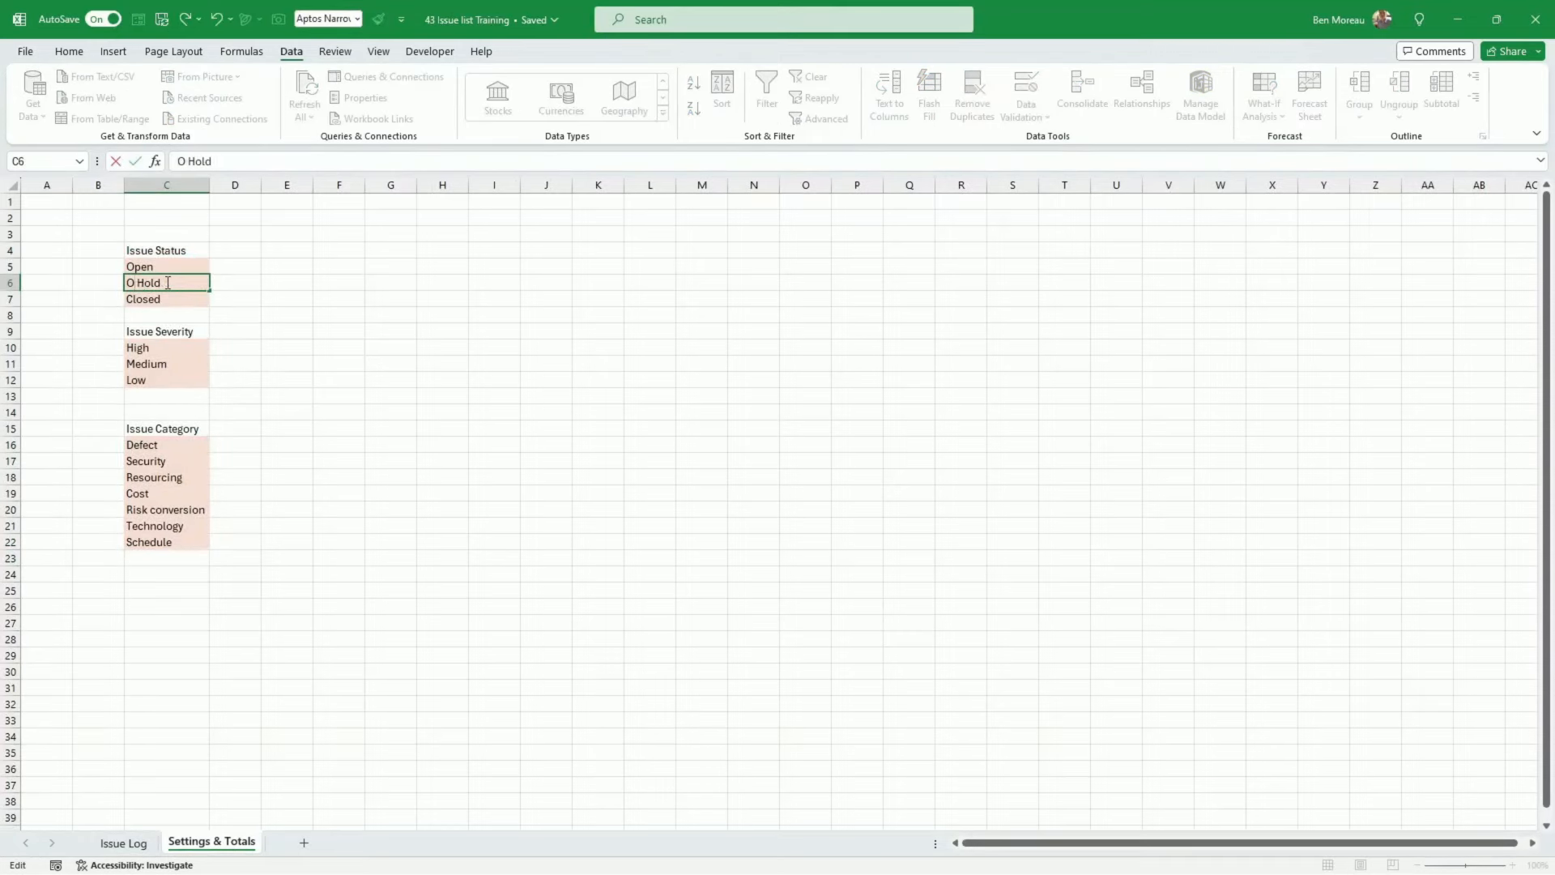
pyautogui.write('n')
pyautogui.press('Return')
pyautogui.click(136, 843)
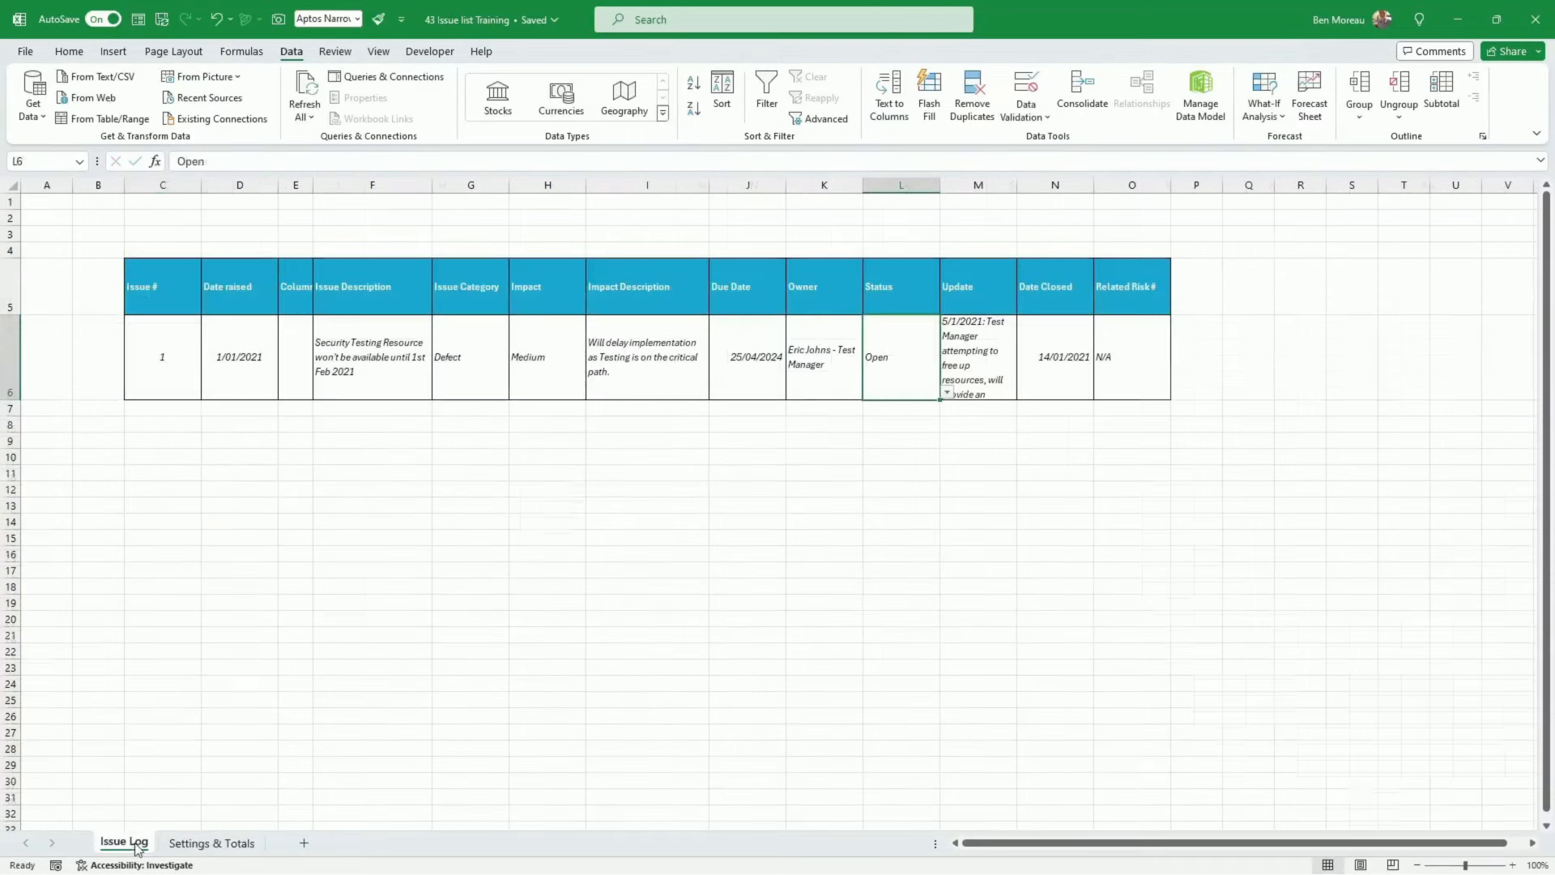
pyautogui.click(946, 393)
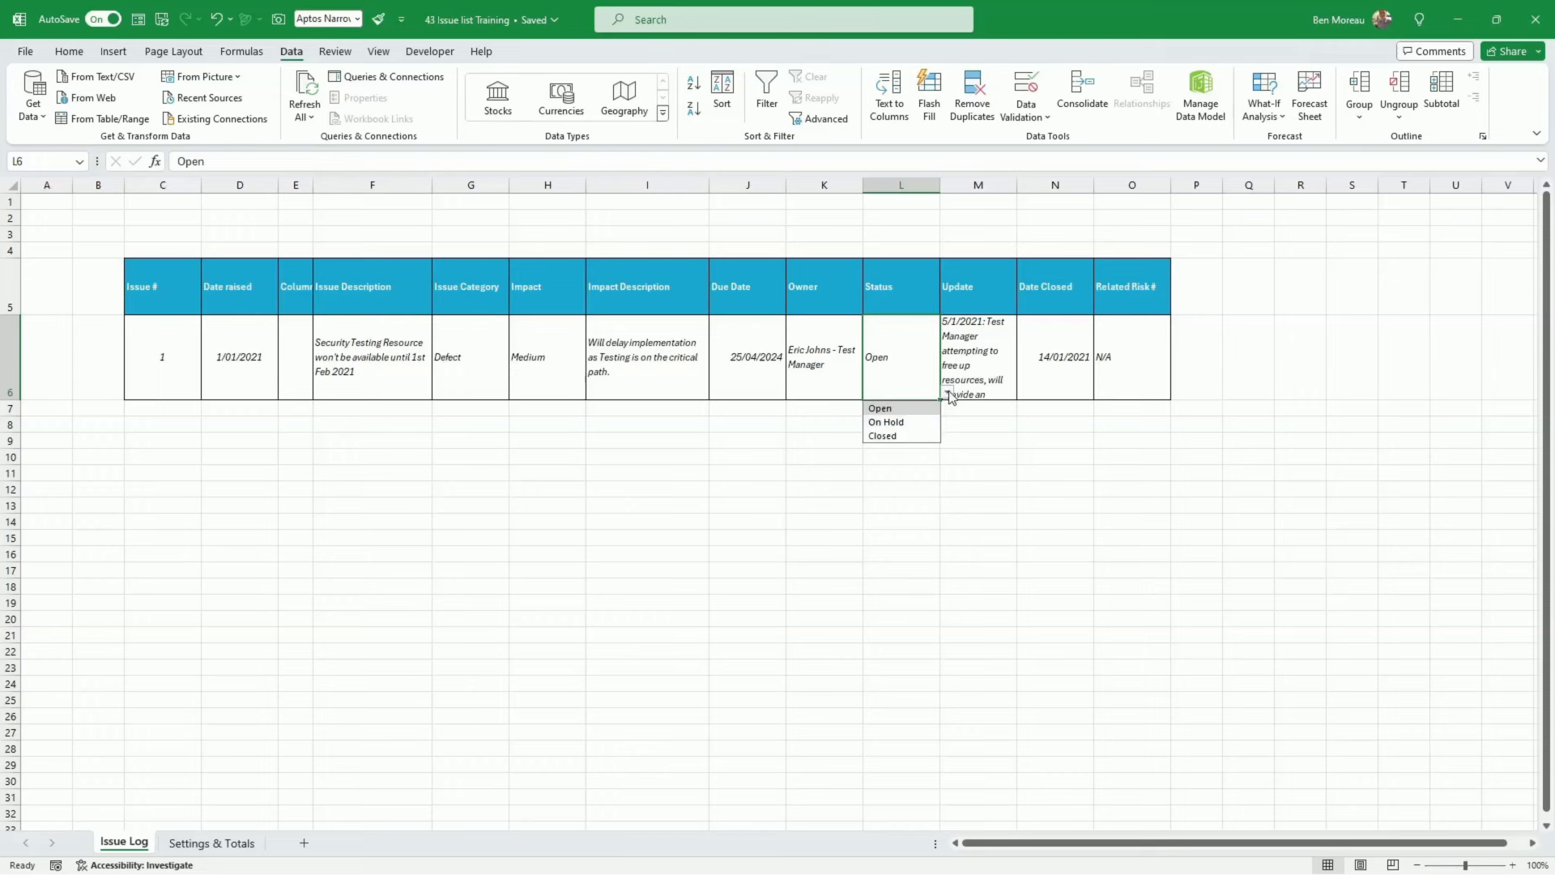
pyautogui.click(910, 474)
# Widen the Update column so the whole update text fits in its cell, and widen the Date Closed column slightly
pyautogui.click(962, 376)
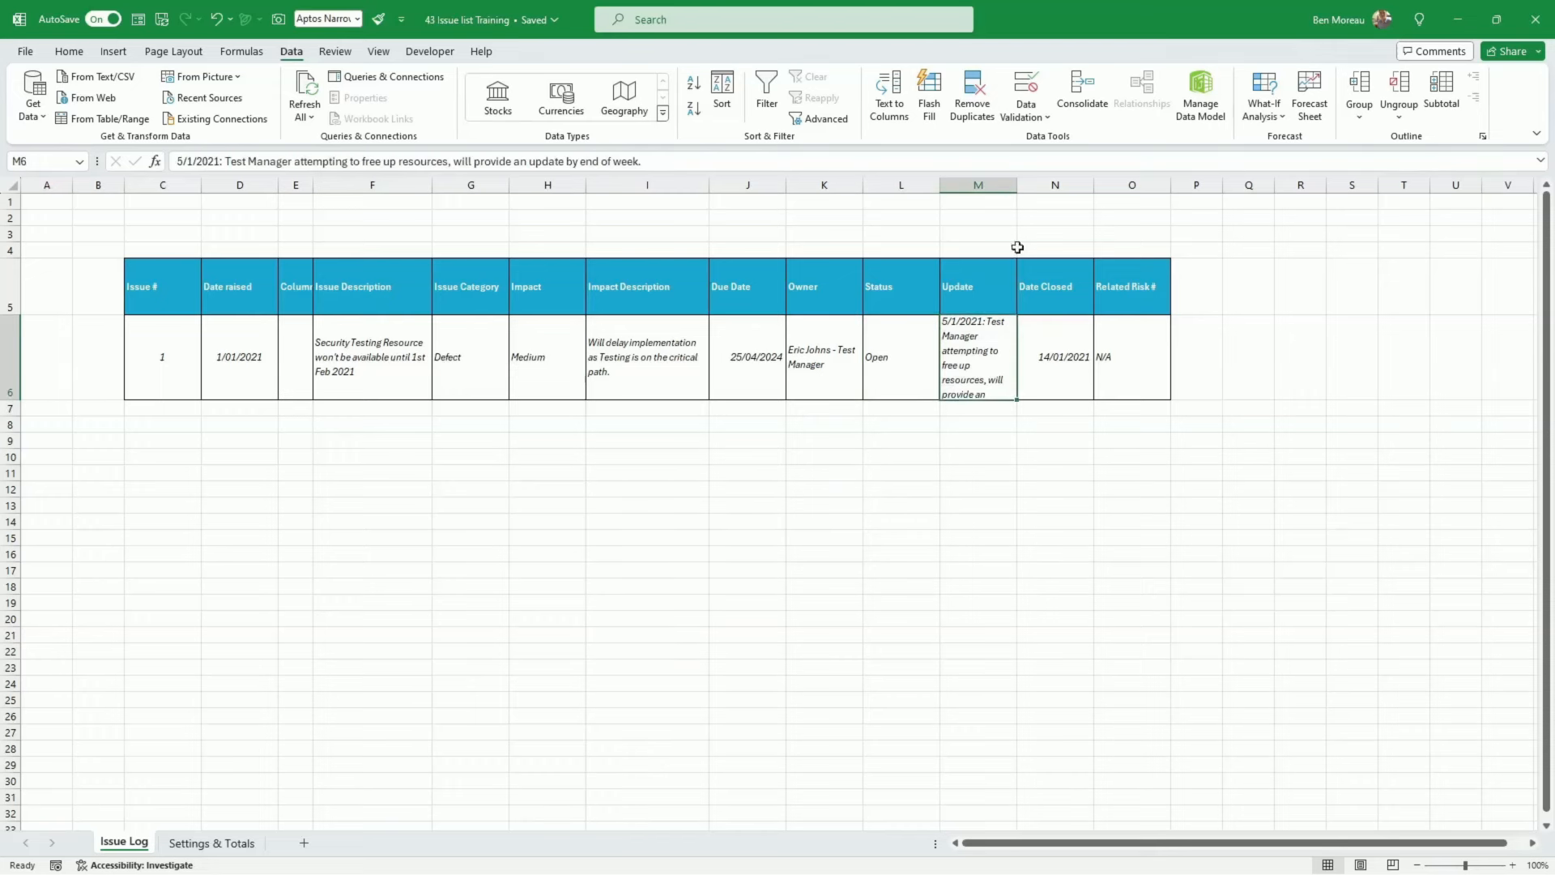
pyautogui.moveTo(1017, 186); pyautogui.dragTo(1080, 186)
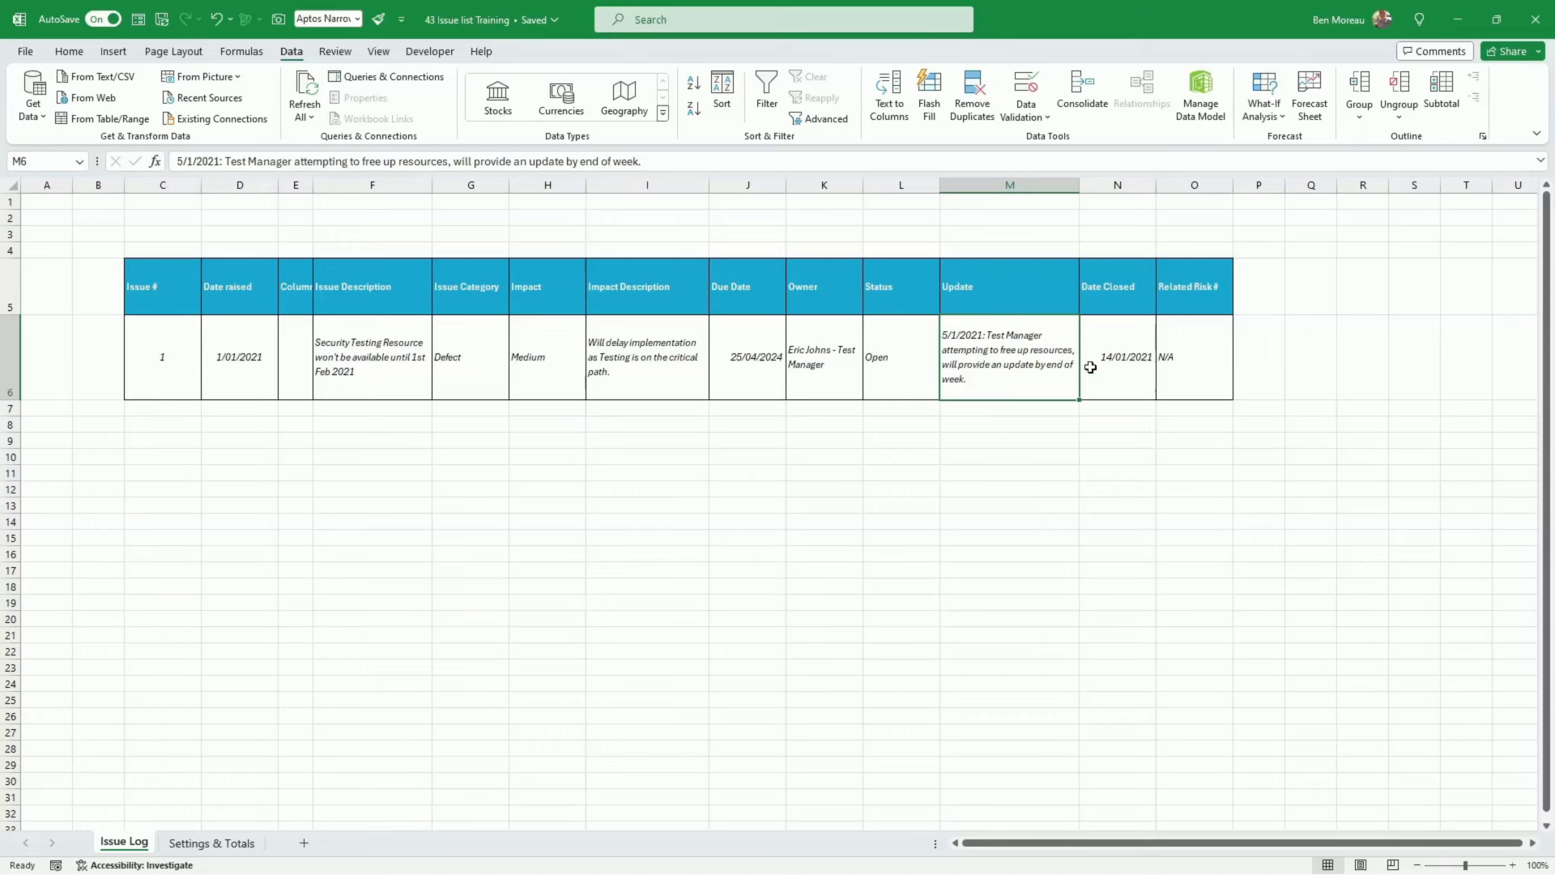
pyautogui.click(1115, 375)
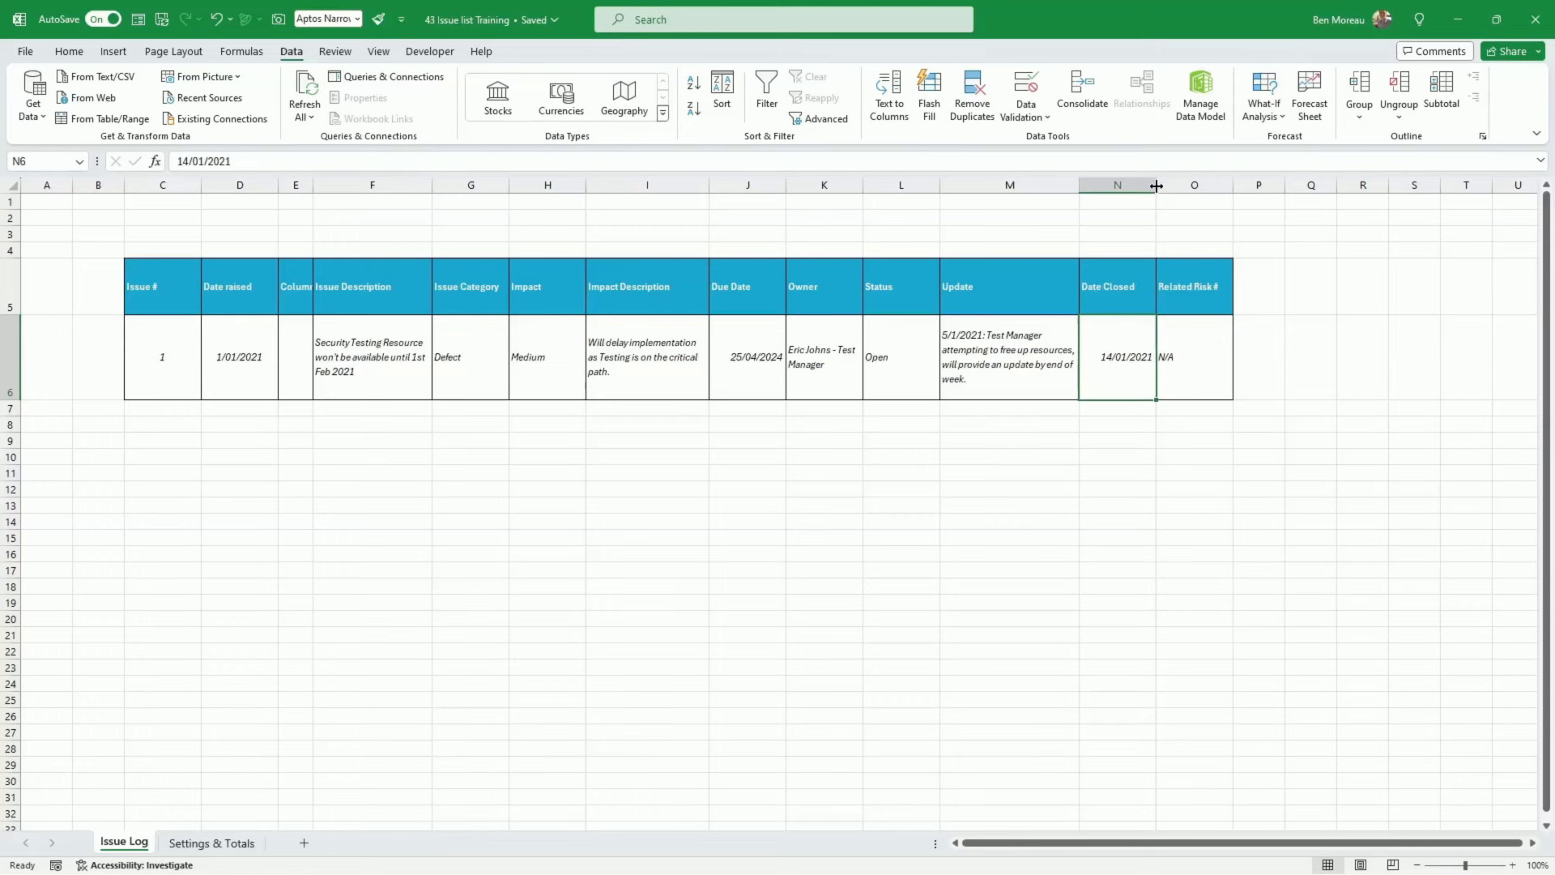
pyautogui.moveTo(1157, 186); pyautogui.dragTo(1157, 186)
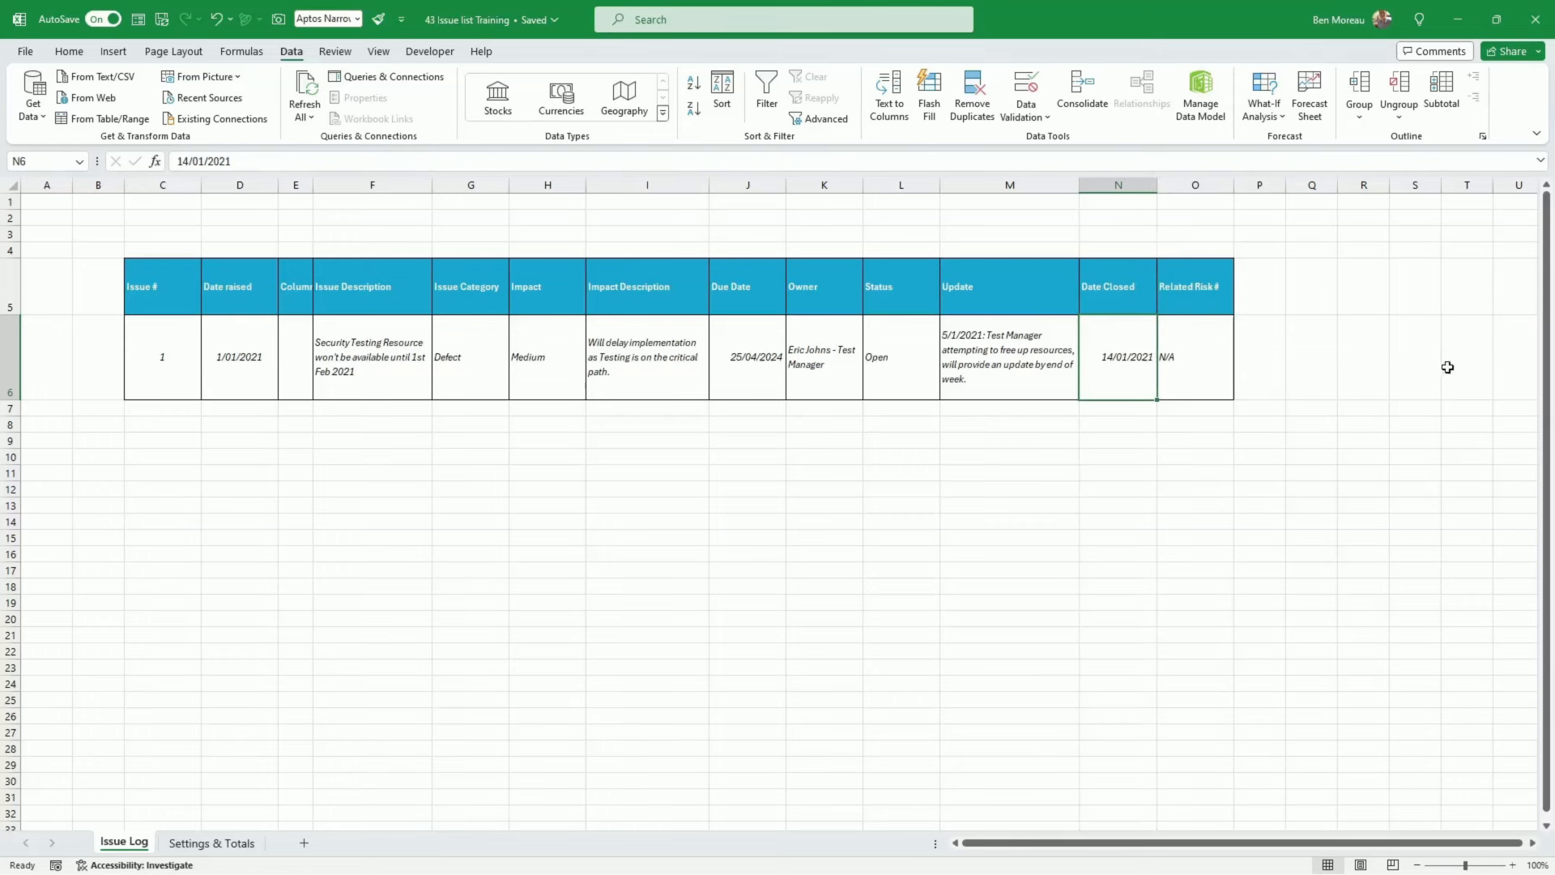
pyautogui.click(875, 371)
pyautogui.click(1109, 369)
pyautogui.click(1192, 355)
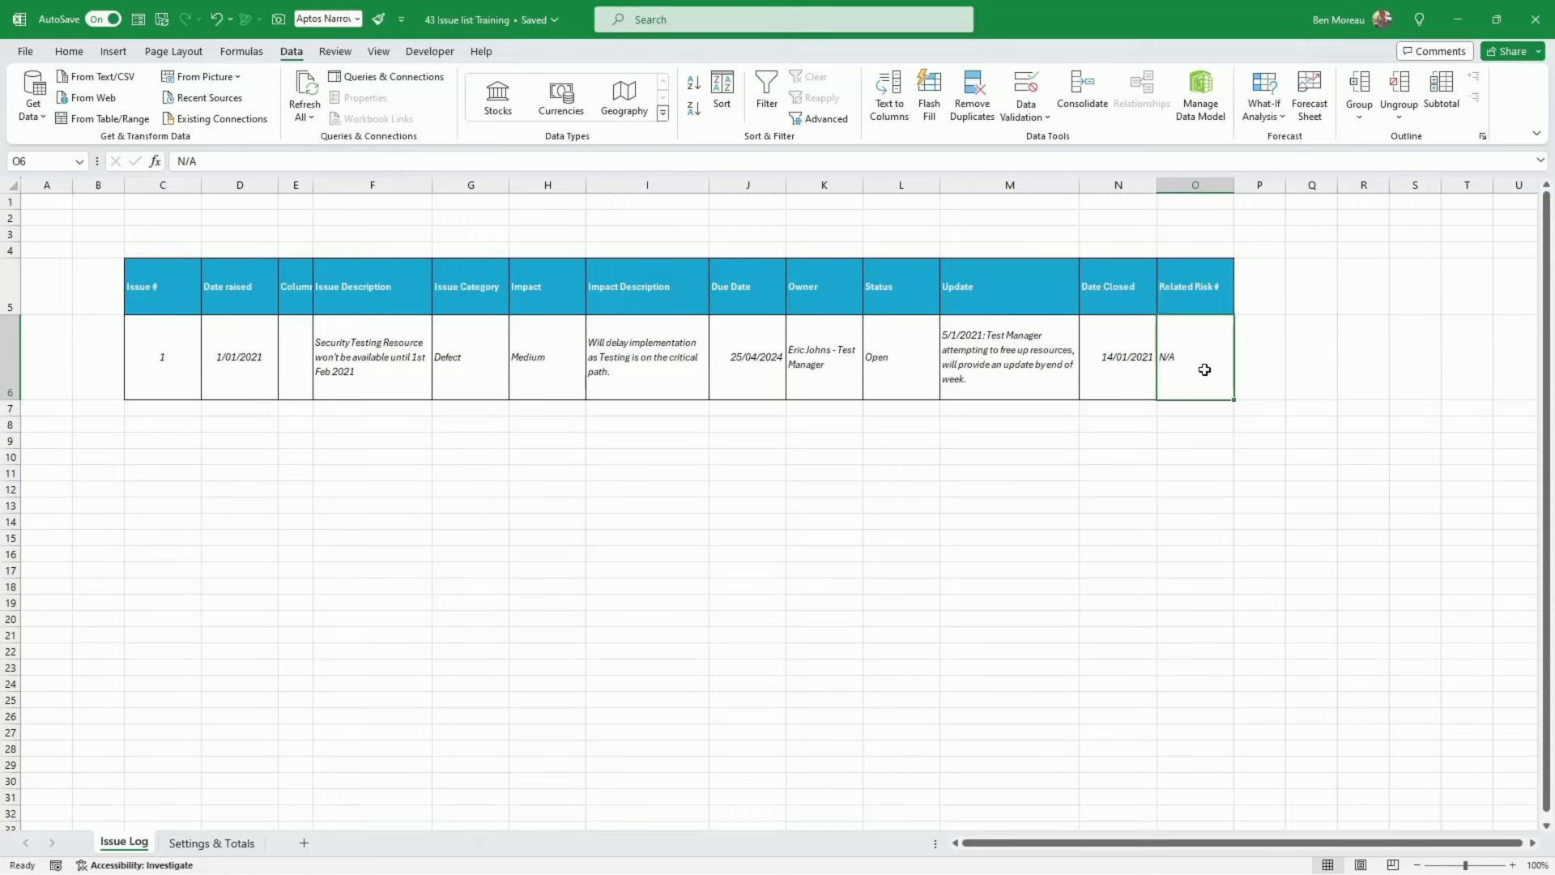
# Fill the sample issue row C6:O6 down to extend the issue log with further rows
pyautogui.click(258, 438)
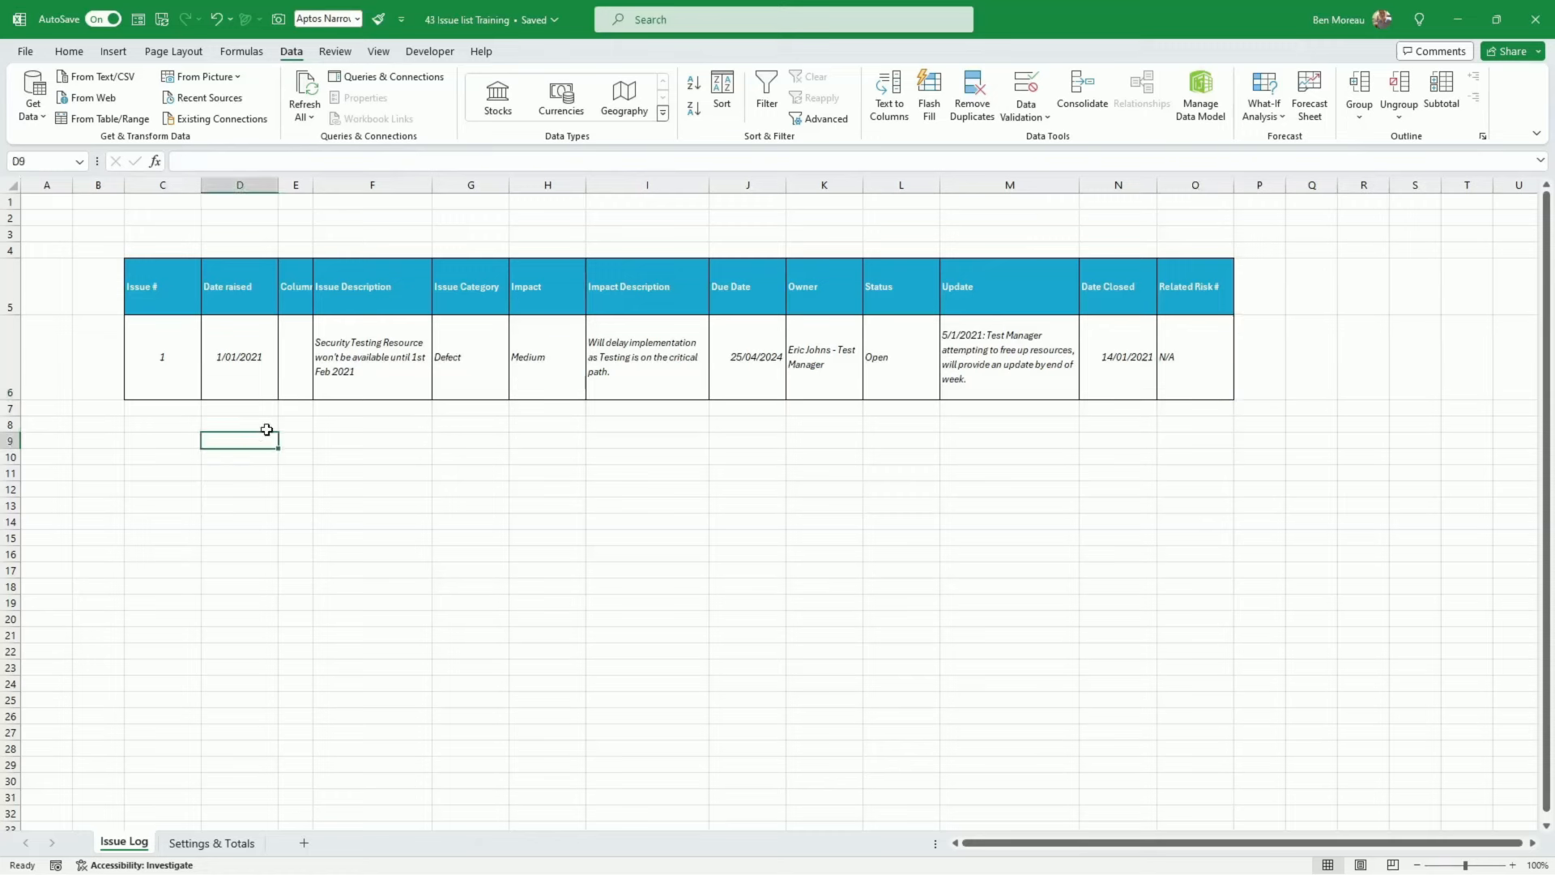
pyautogui.moveTo(160, 354); pyautogui.dragTo(1234, 400)
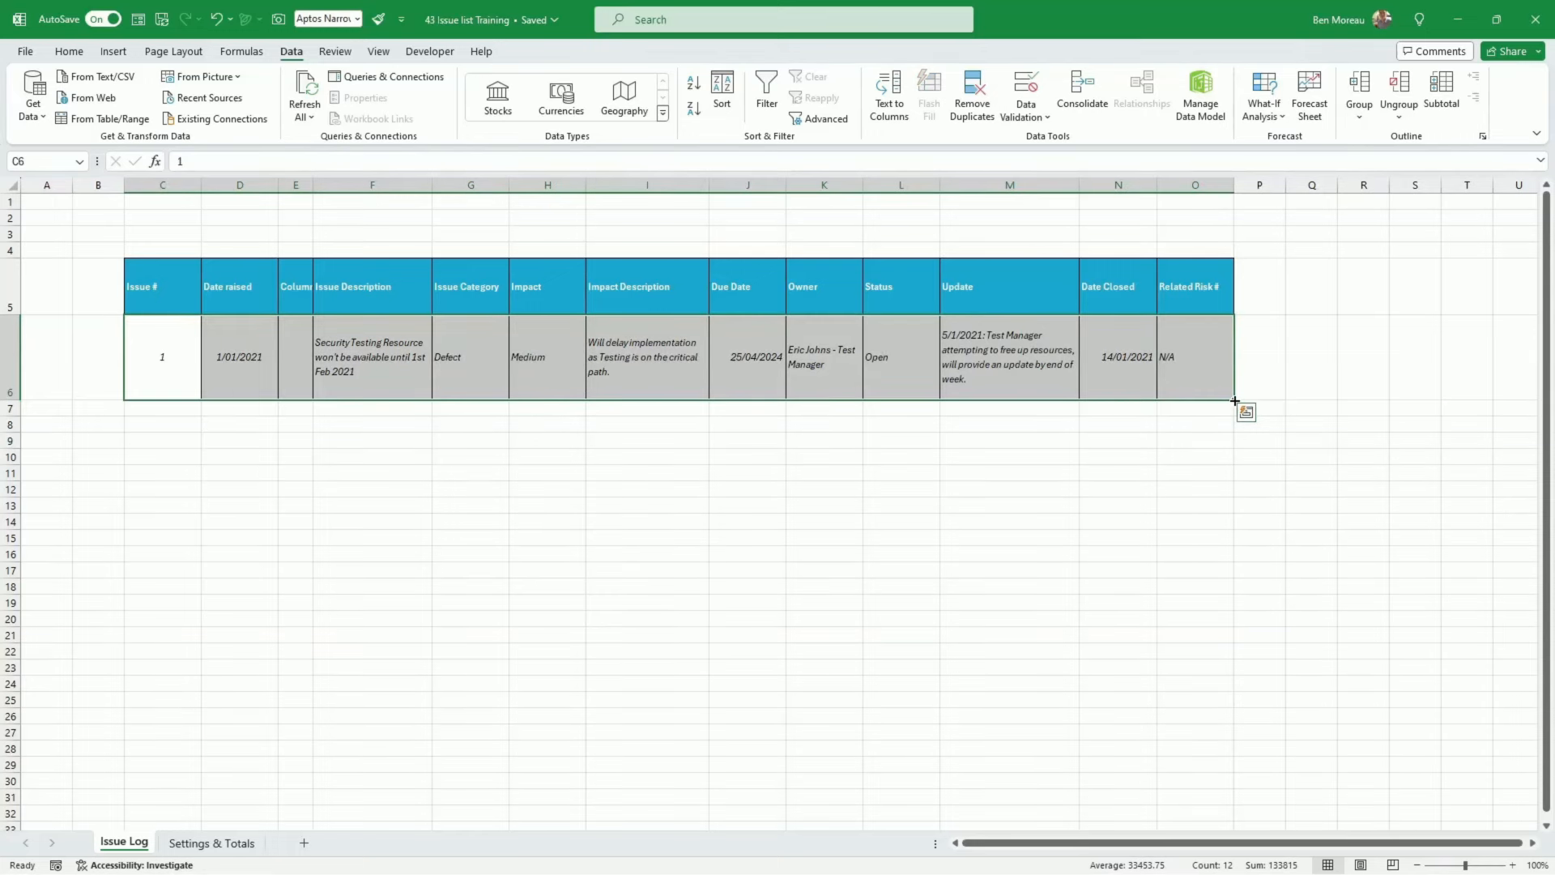
pyautogui.moveTo(1234, 400); pyautogui.dragTo(1242, 533)
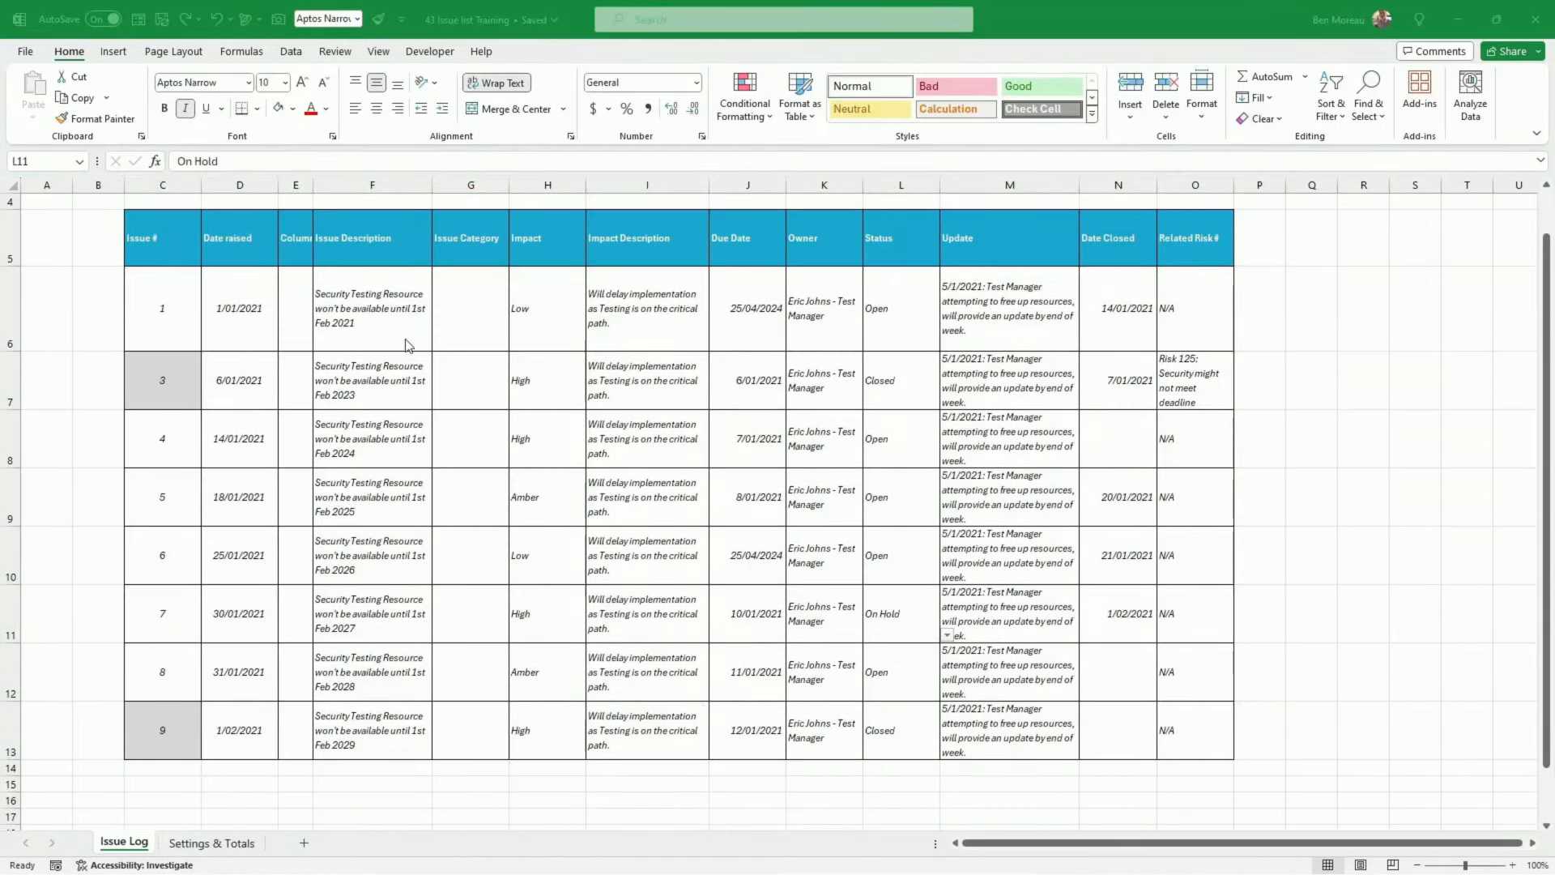
# Rename the header in E5 to Flag and narrow column E to fit it
pyautogui.scroll(1, 407, 346)
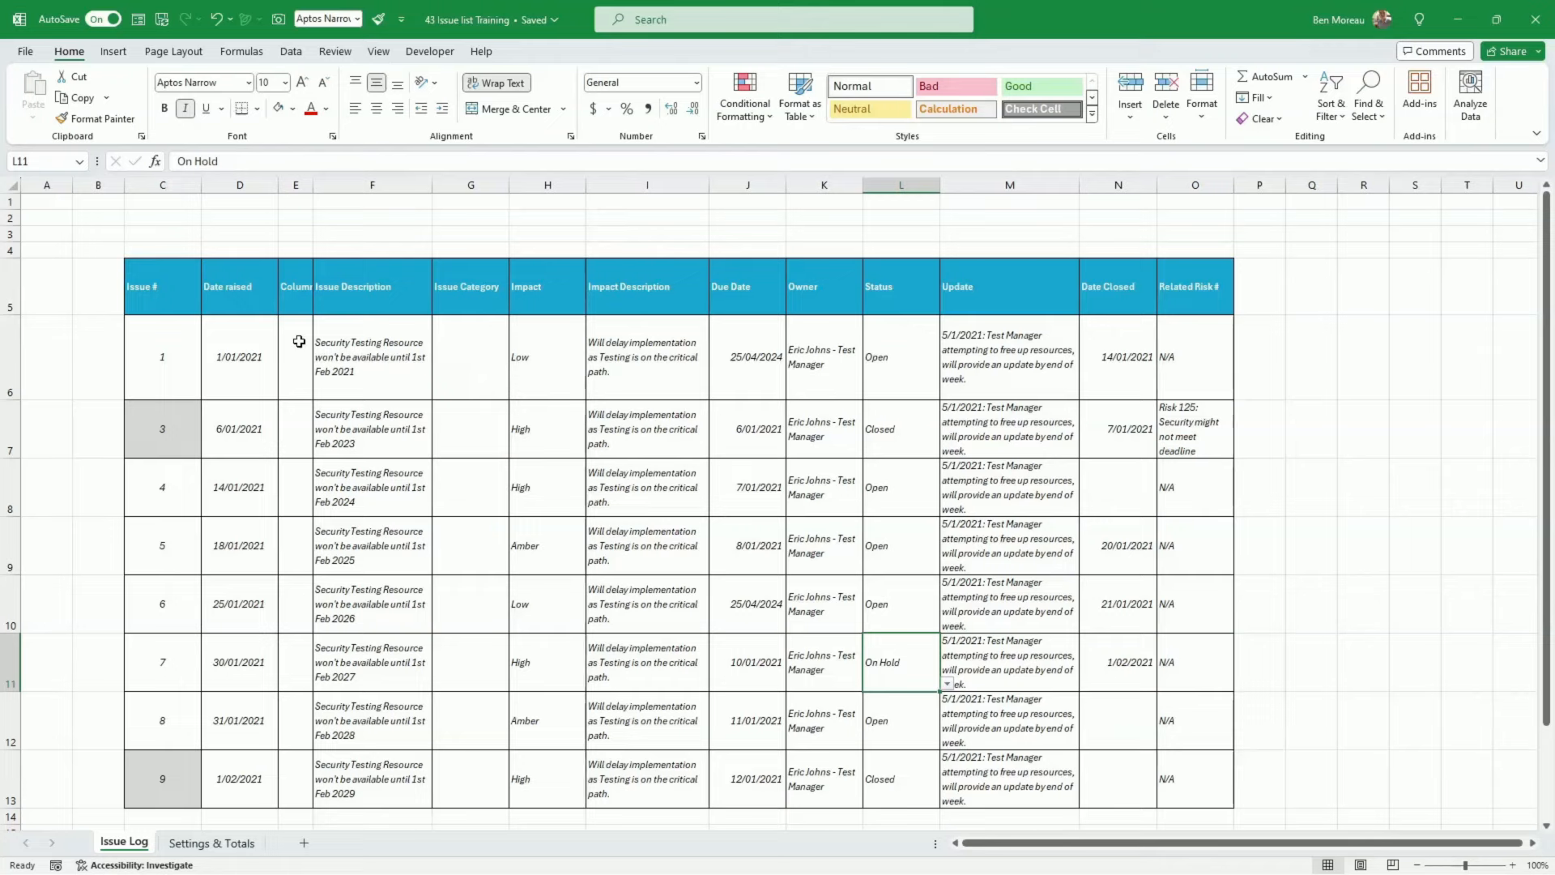
pyautogui.click(302, 294)
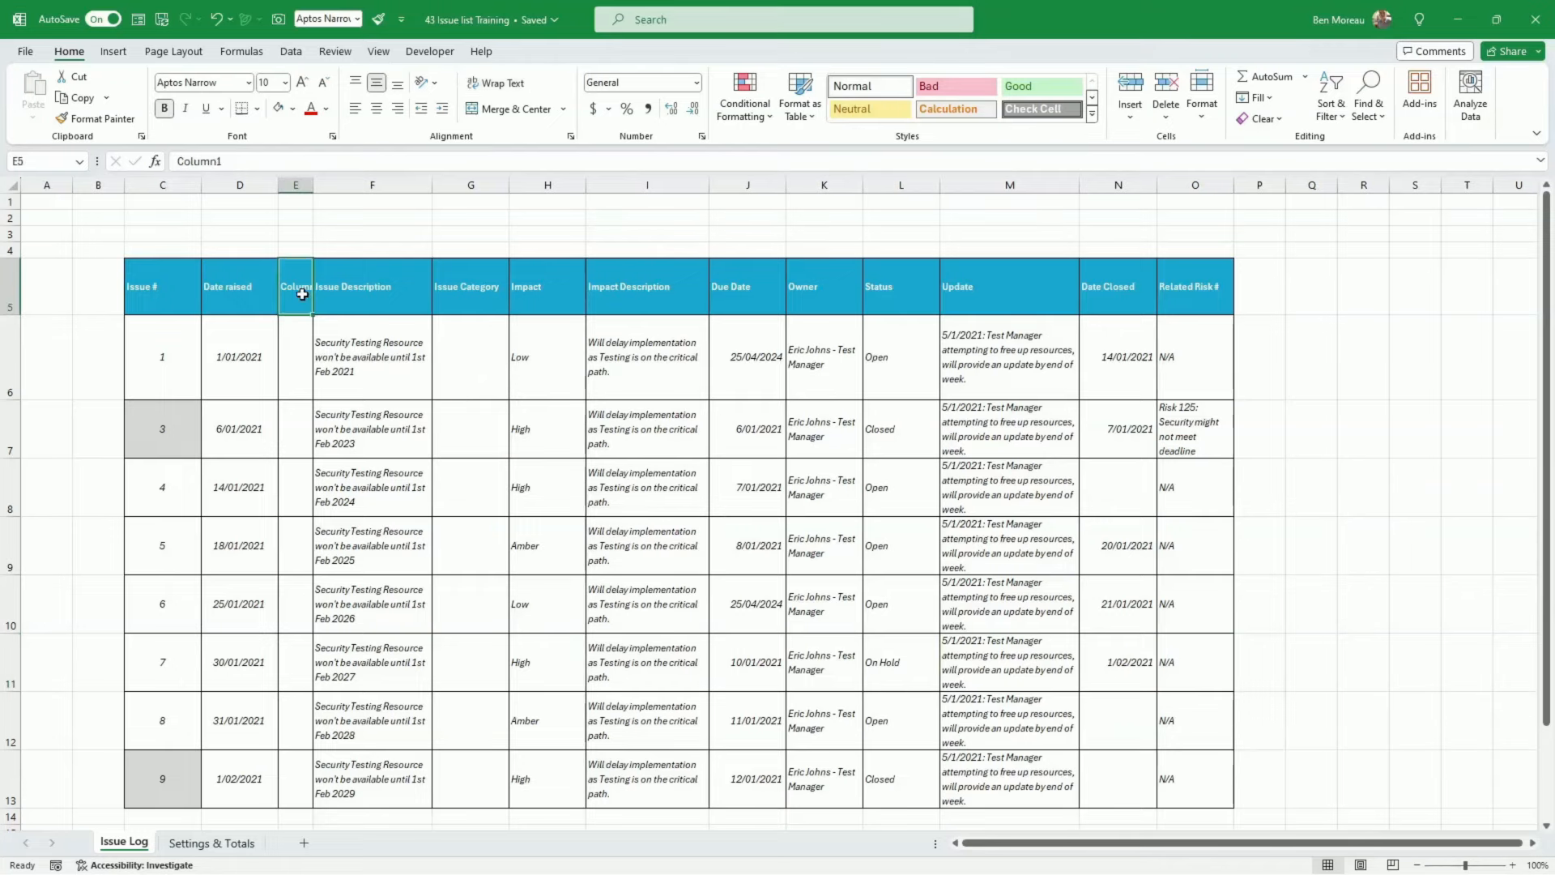
pyautogui.write('Flag')
pyautogui.hotkey('ctrl', 'Return')
pyautogui.moveTo(312, 184); pyautogui.dragTo(303, 185)
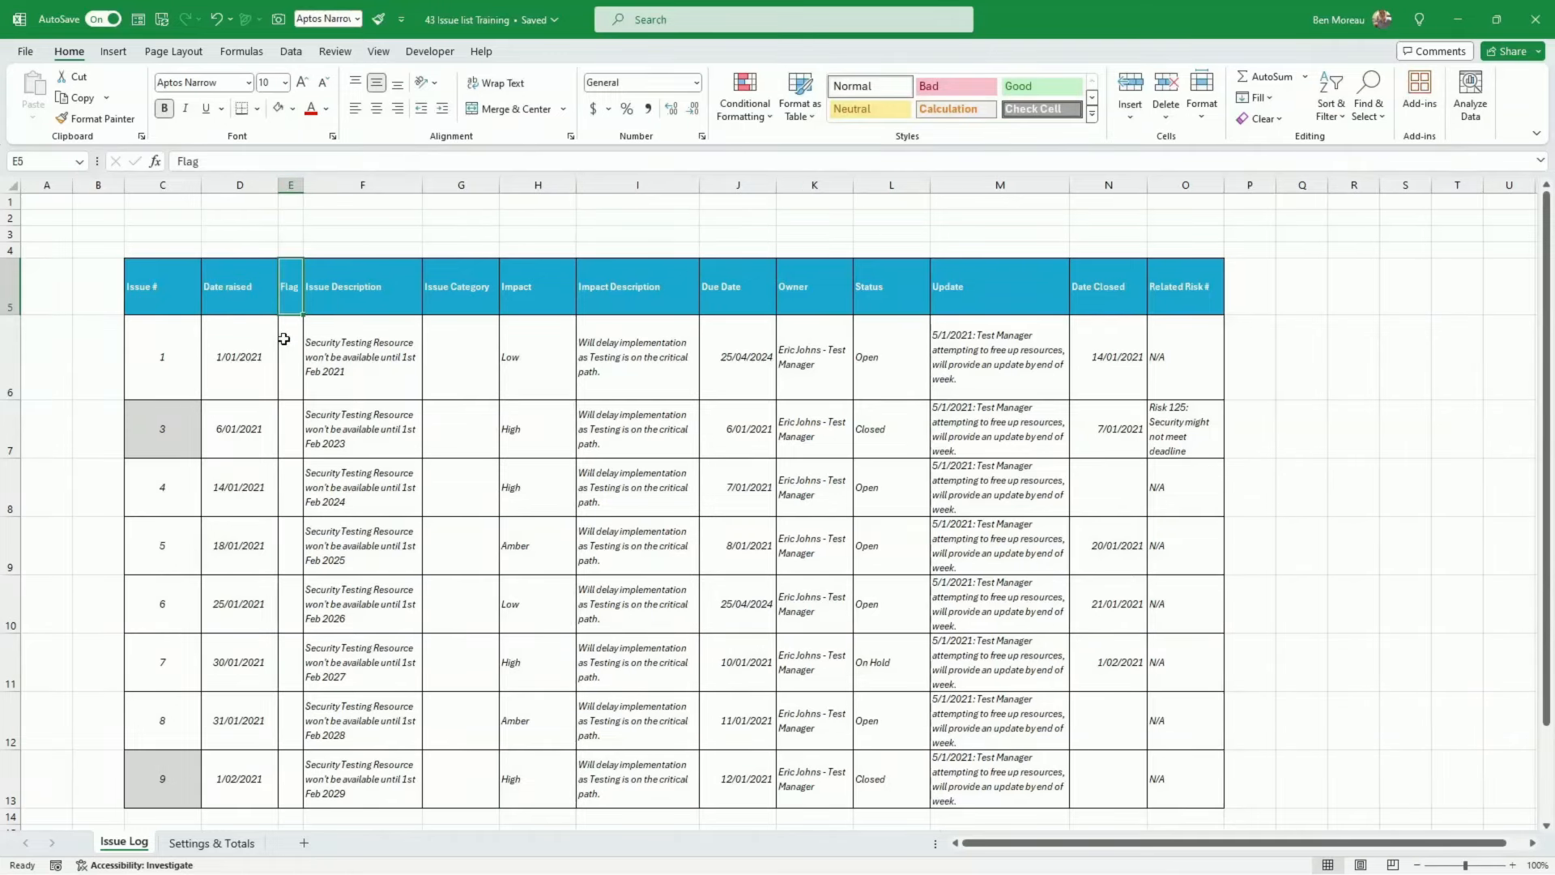
# Check the Issue Severity options on the Settings & Totals sheet and set the Impact of issues 5 and 8 to Medium
pyautogui.moveTo(284, 340); pyautogui.dragTo(282, 766)
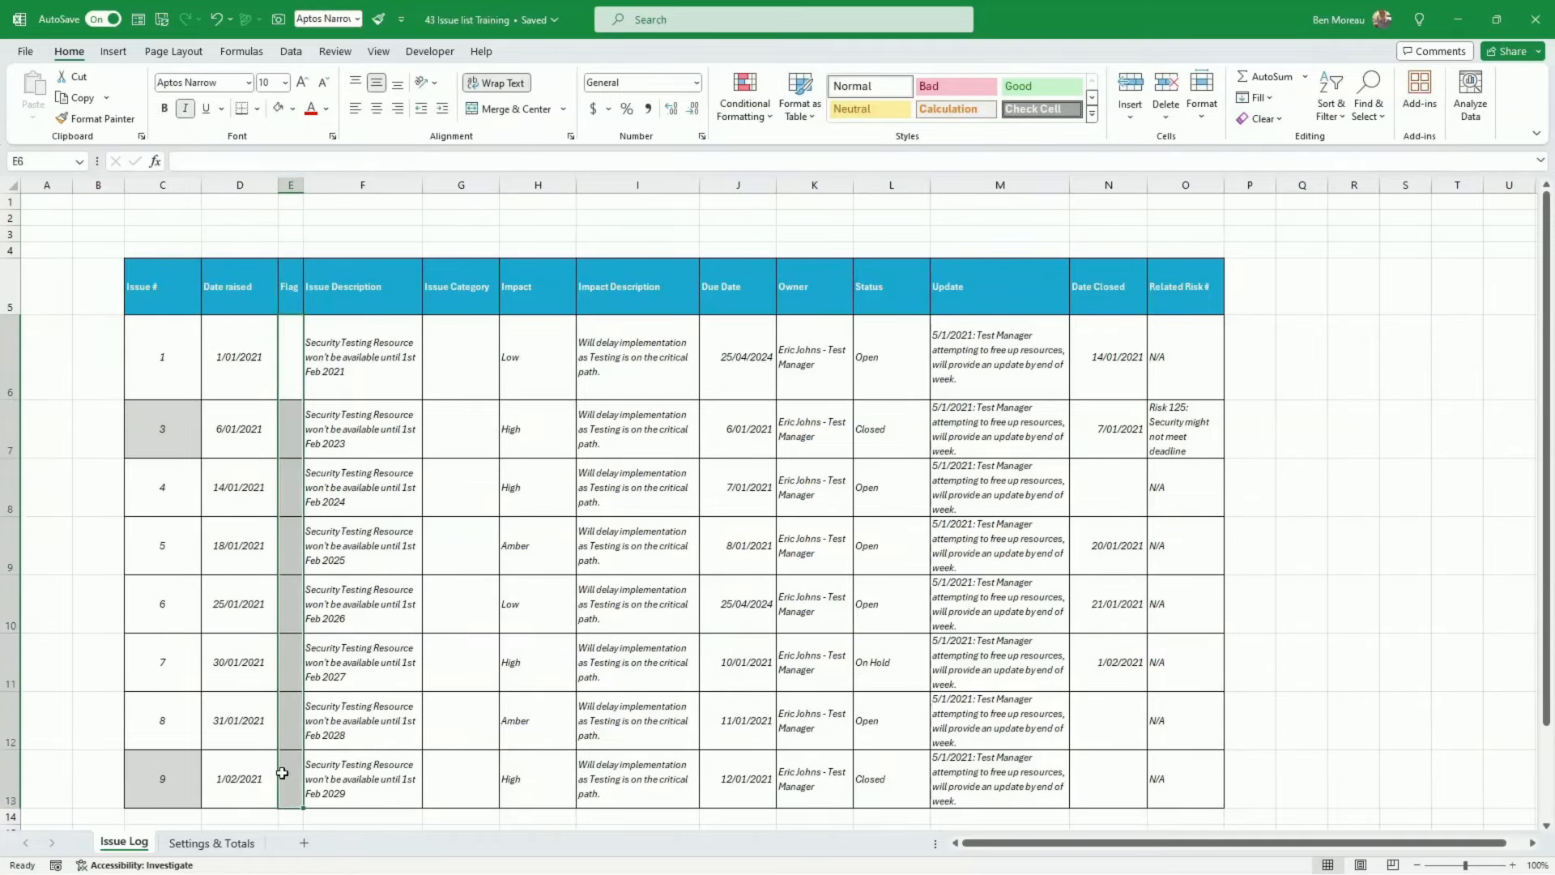
pyautogui.click(557, 361)
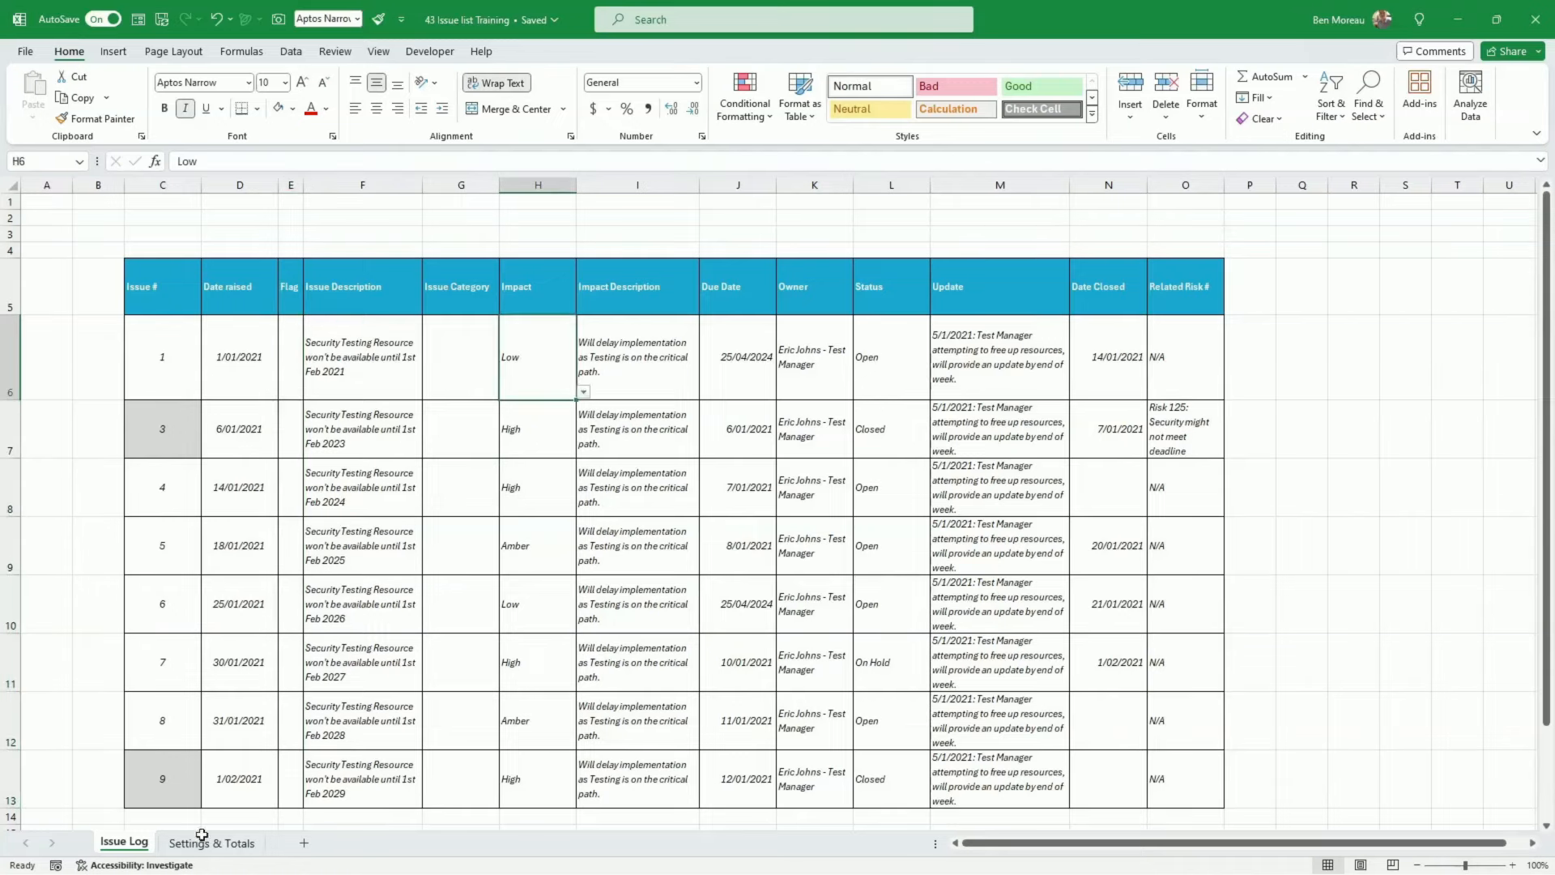
pyautogui.click(202, 843)
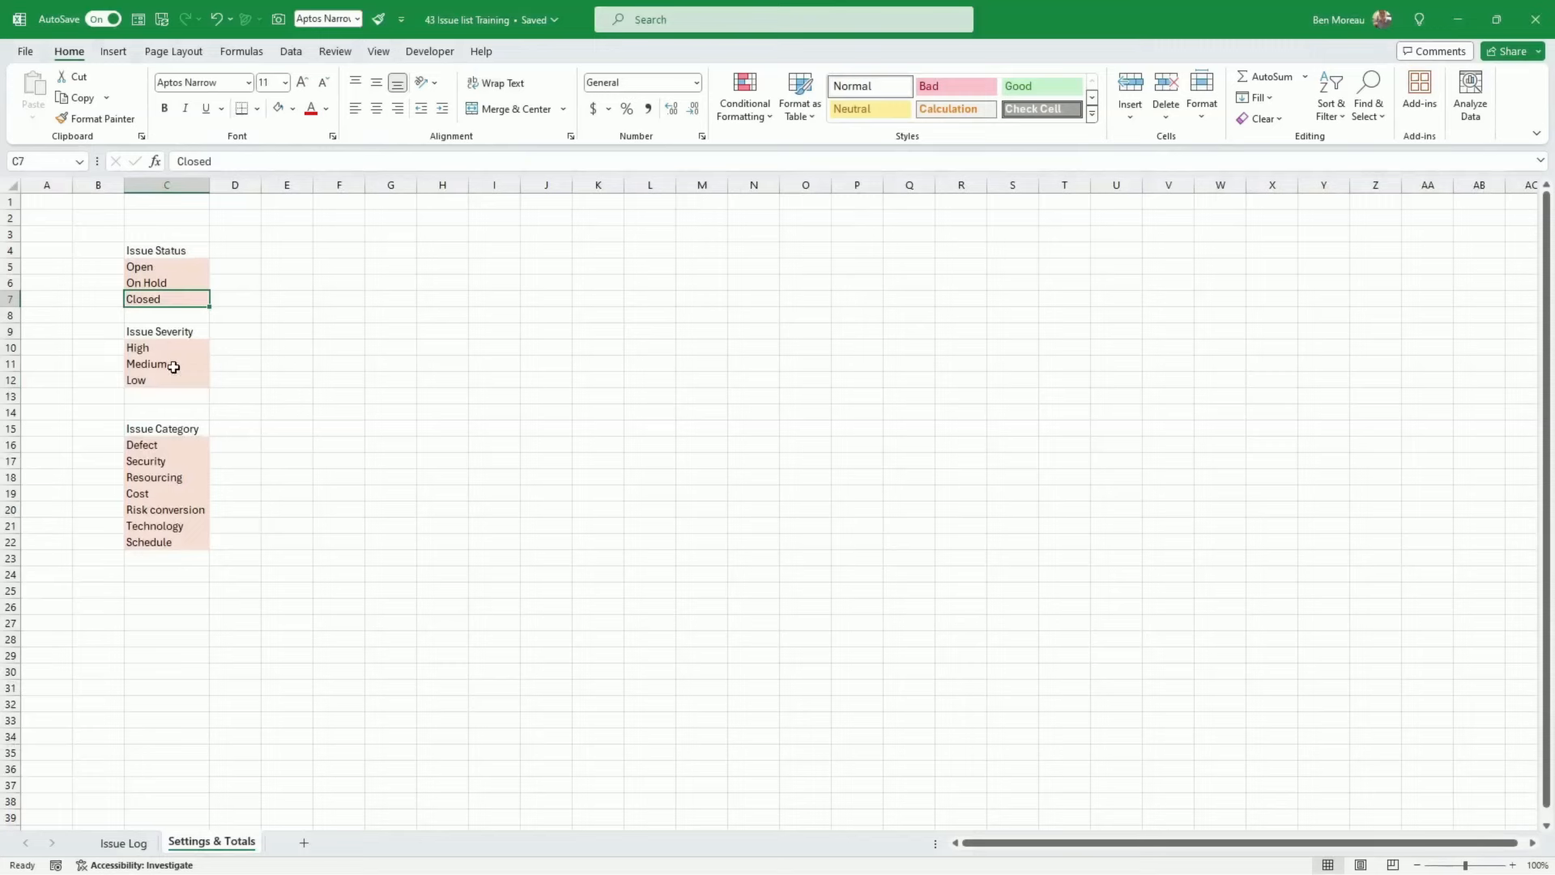
pyautogui.click(130, 844)
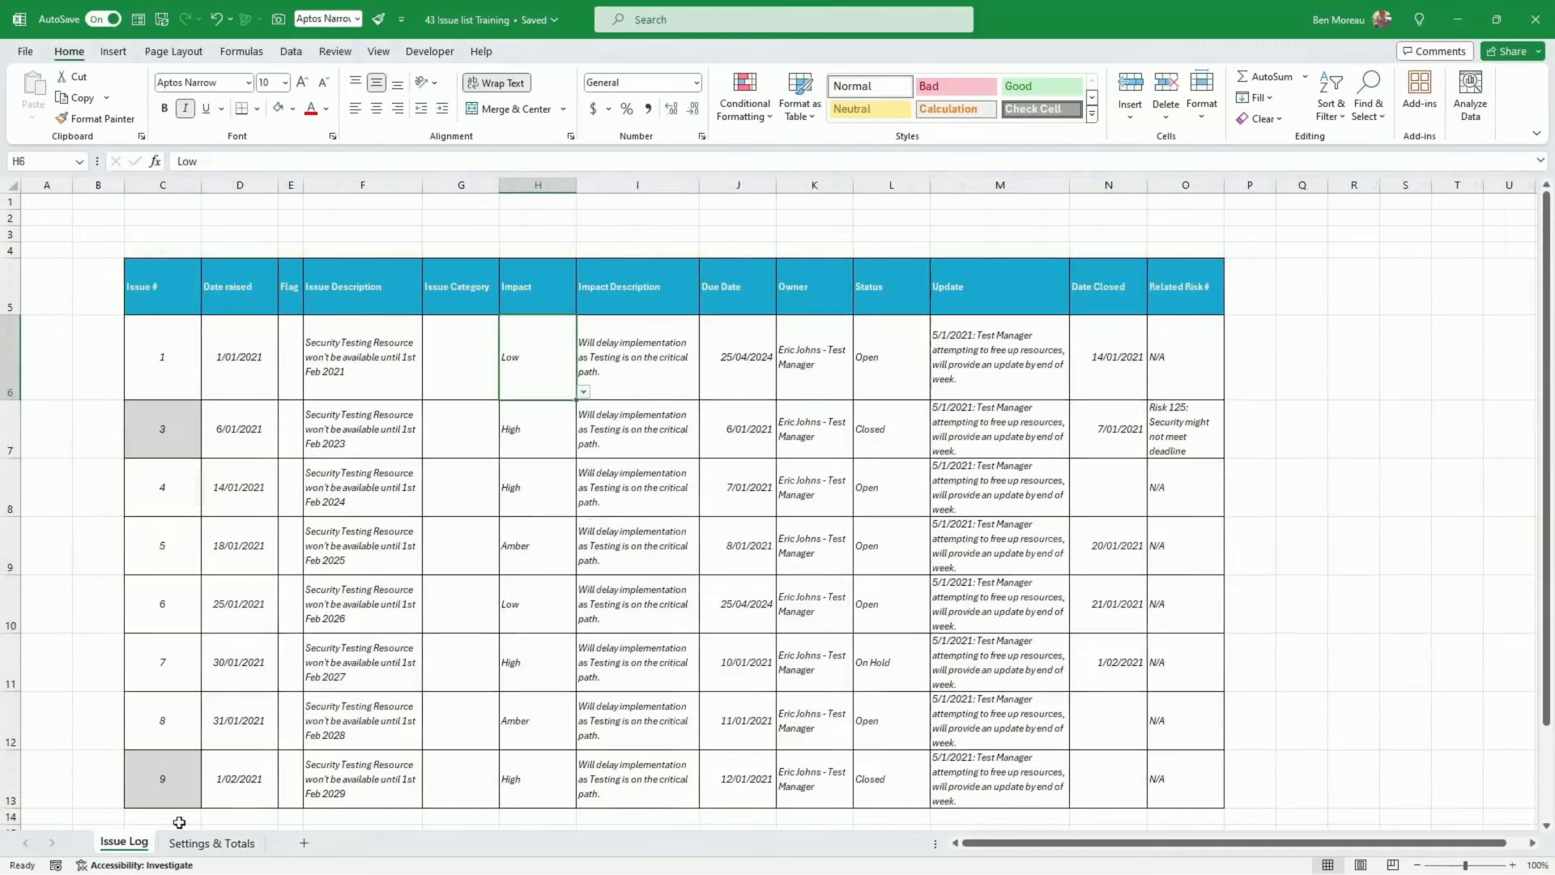
pyautogui.click(541, 541)
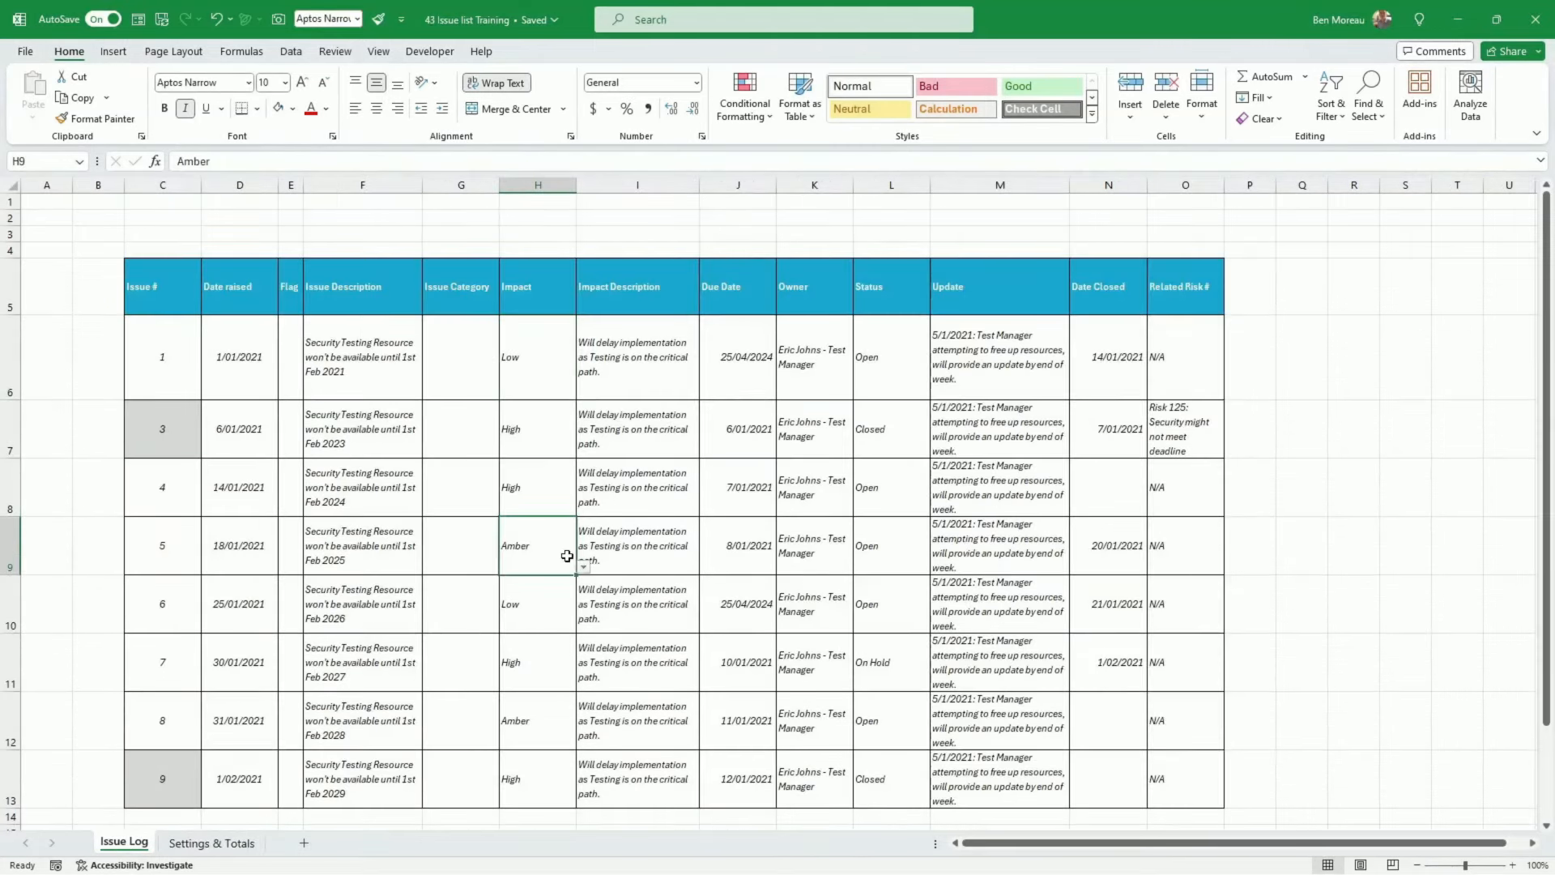
pyautogui.click(584, 569)
pyautogui.click(523, 597)
pyautogui.click(546, 721)
pyautogui.click(583, 741)
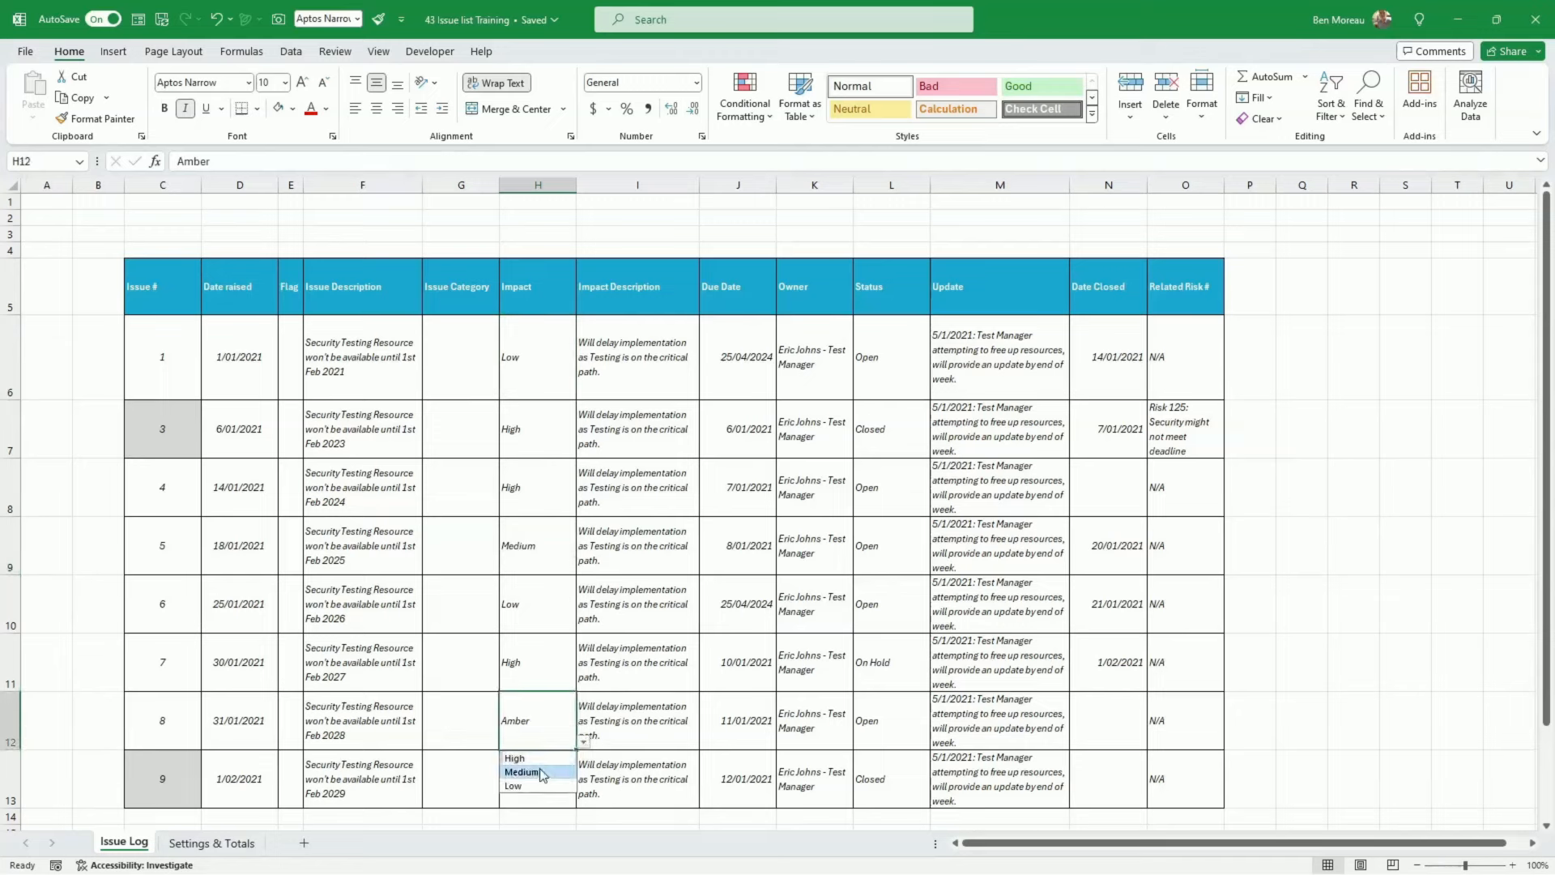
pyautogui.click(518, 770)
pyautogui.click(532, 643)
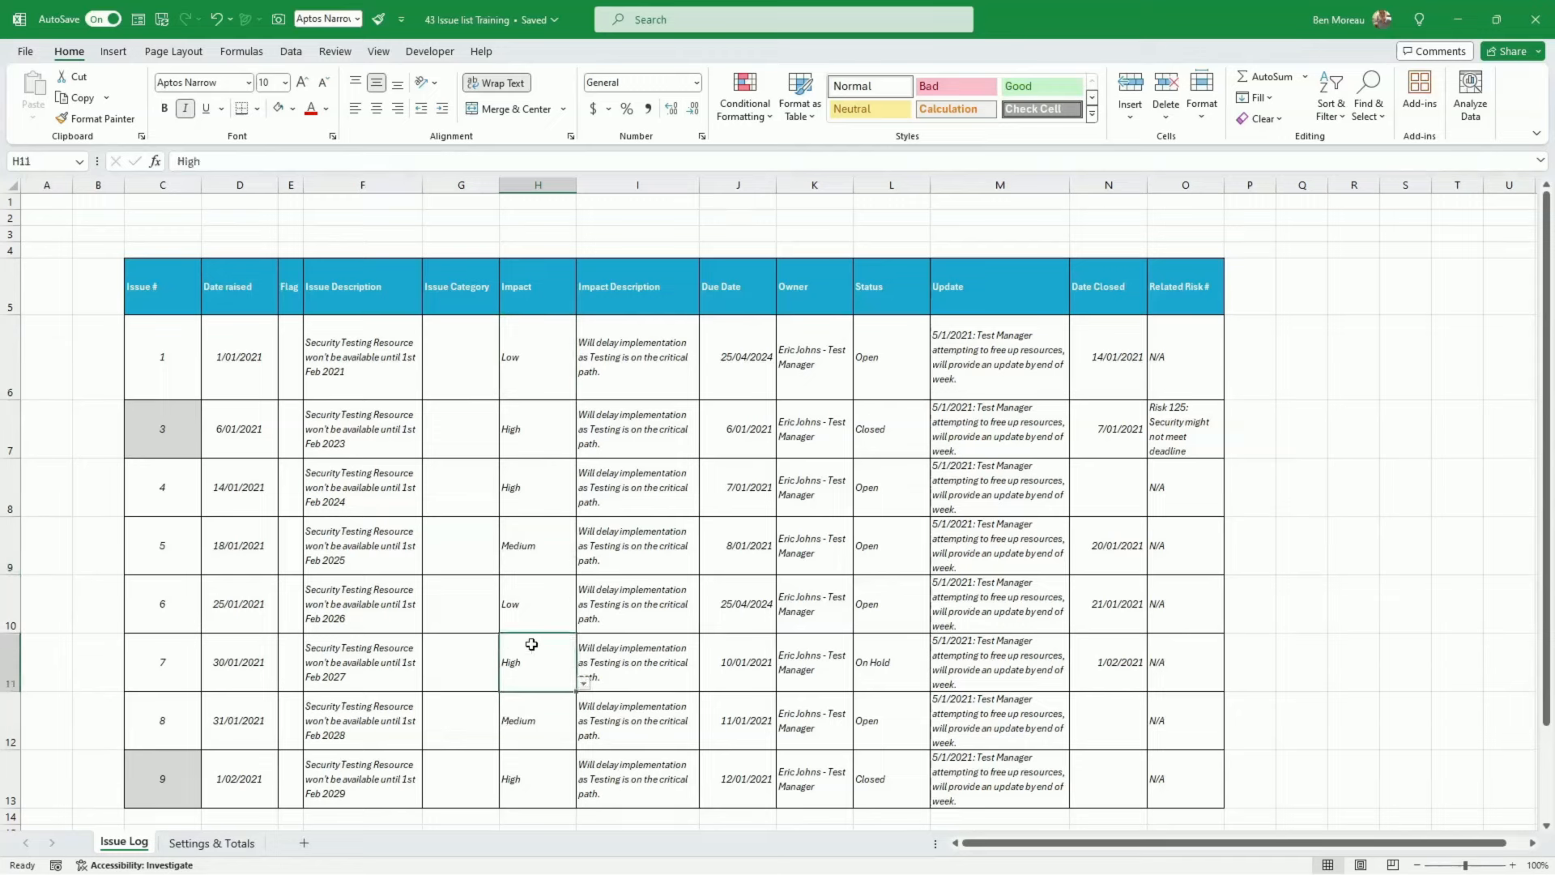
# Start a formula-based conditional formatting rule for the Flag cells E6:E13 and Impact cells H6:H13
pyautogui.click(292, 325)
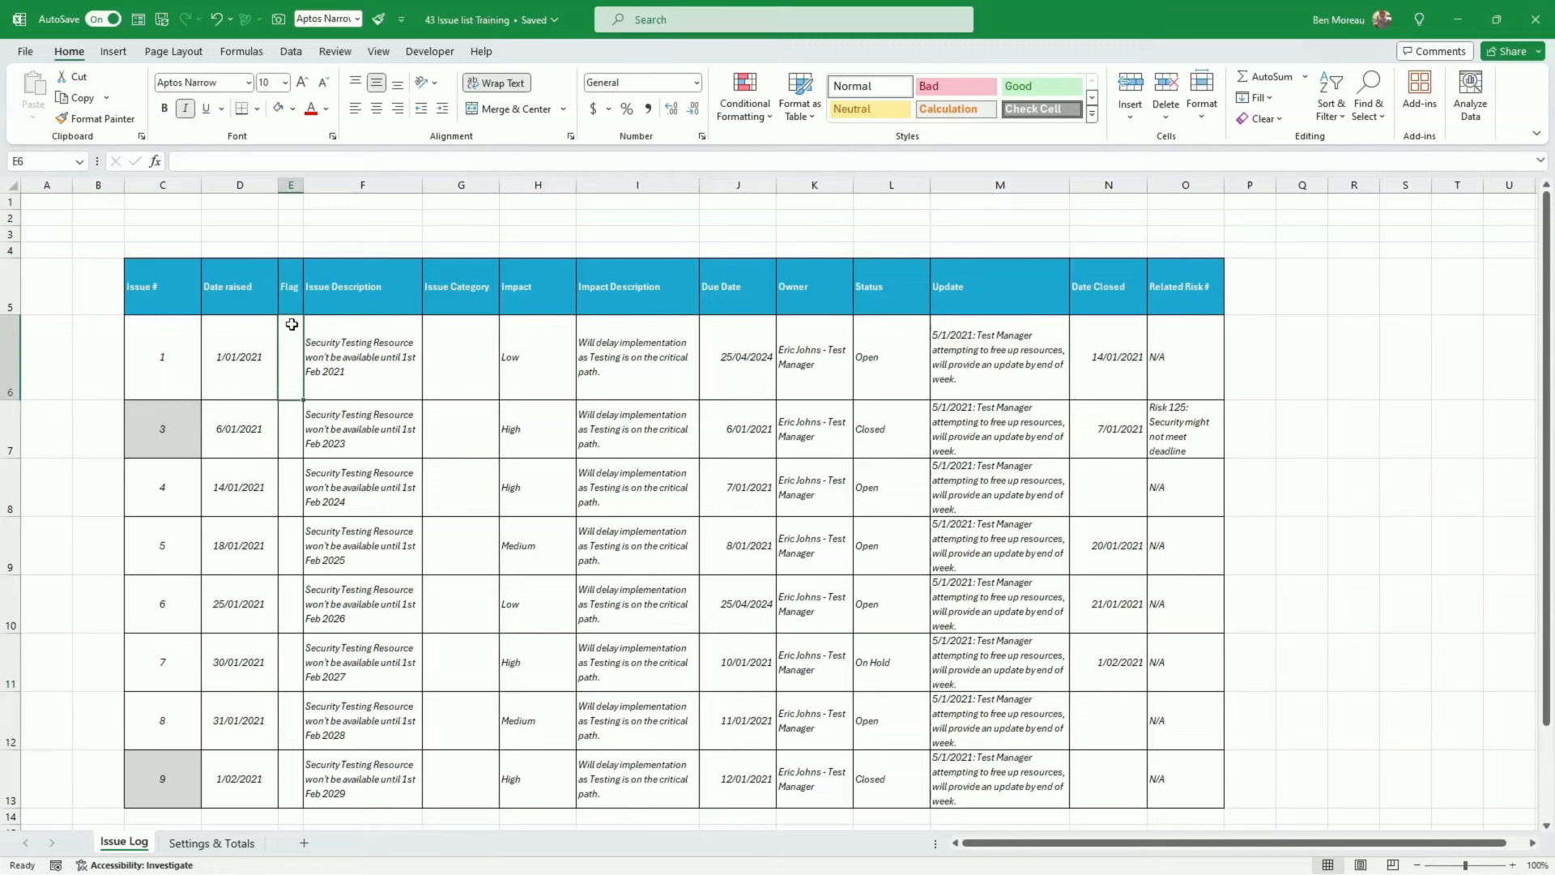
pyautogui.moveTo(292, 325); pyautogui.dragTo(294, 762)
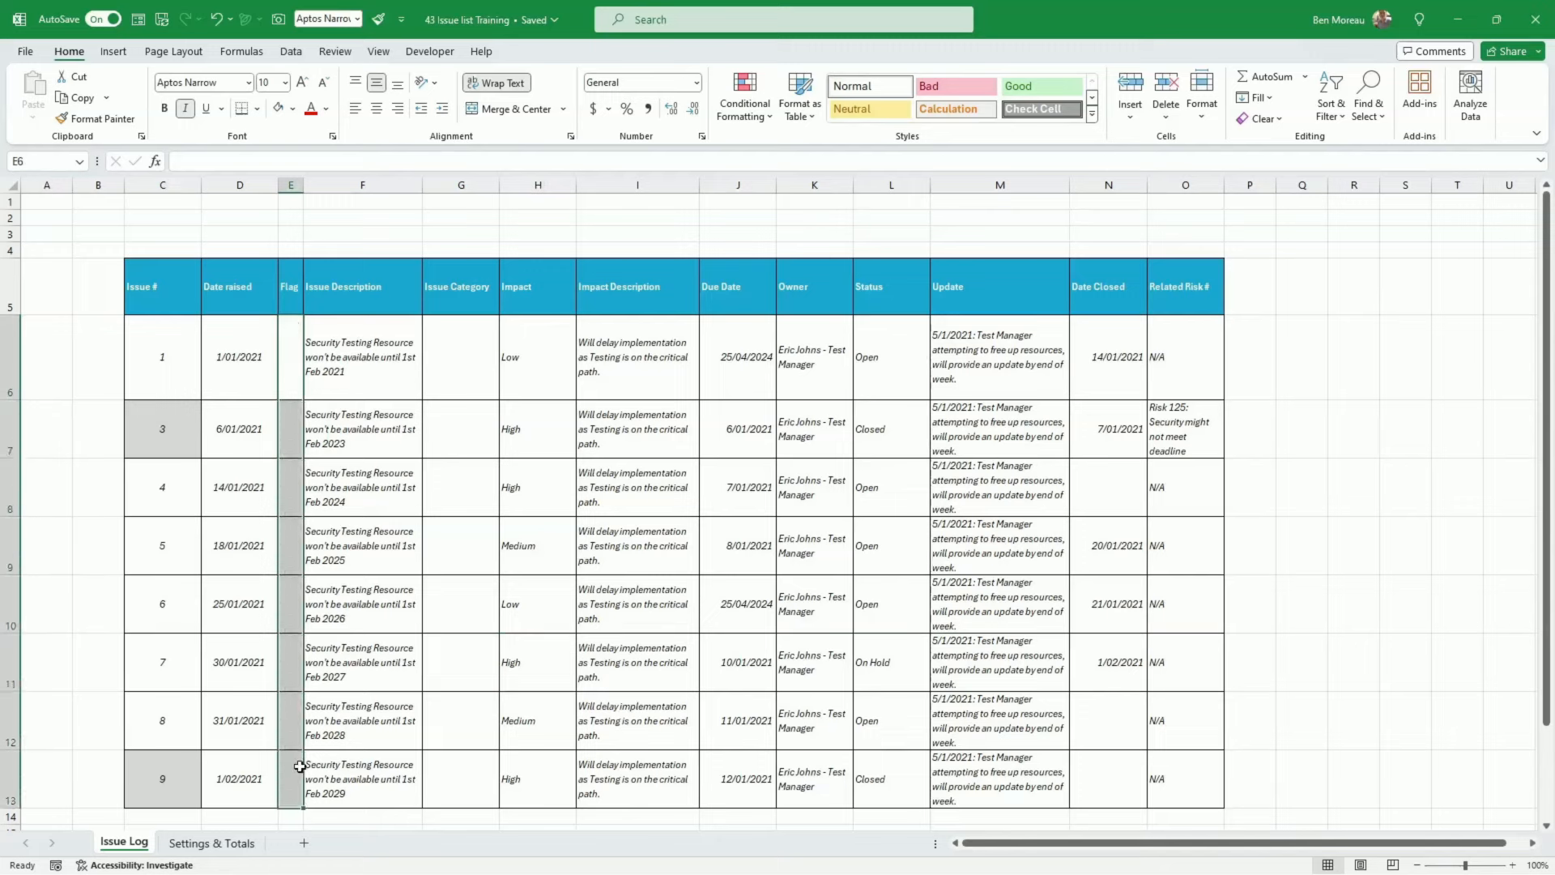
pyautogui.moveTo(527, 344); pyautogui.dragTo(529, 766)
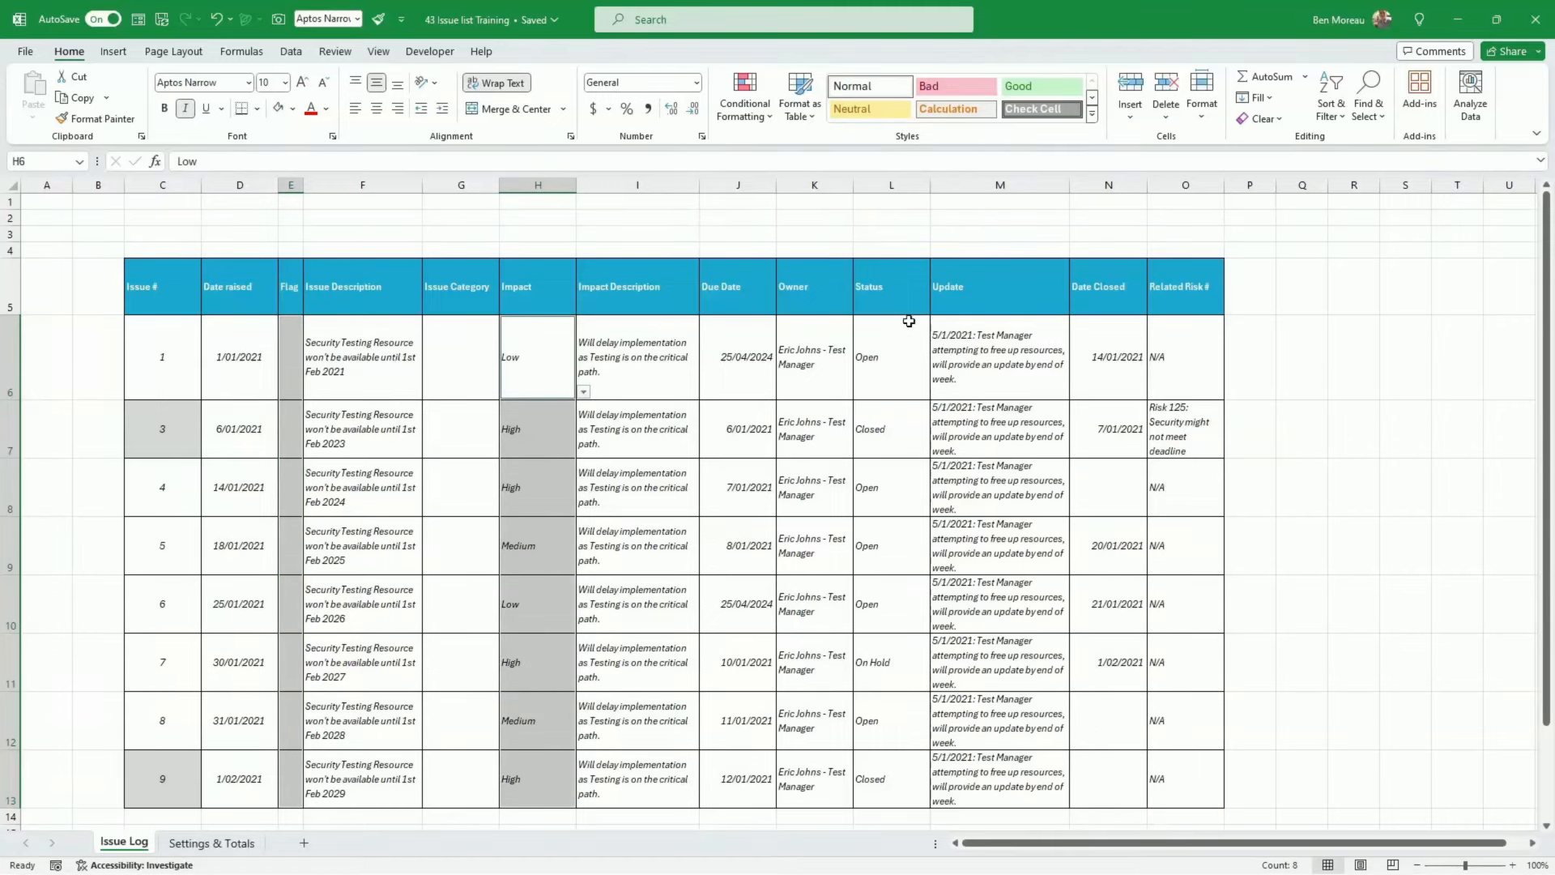
pyautogui.click(749, 113)
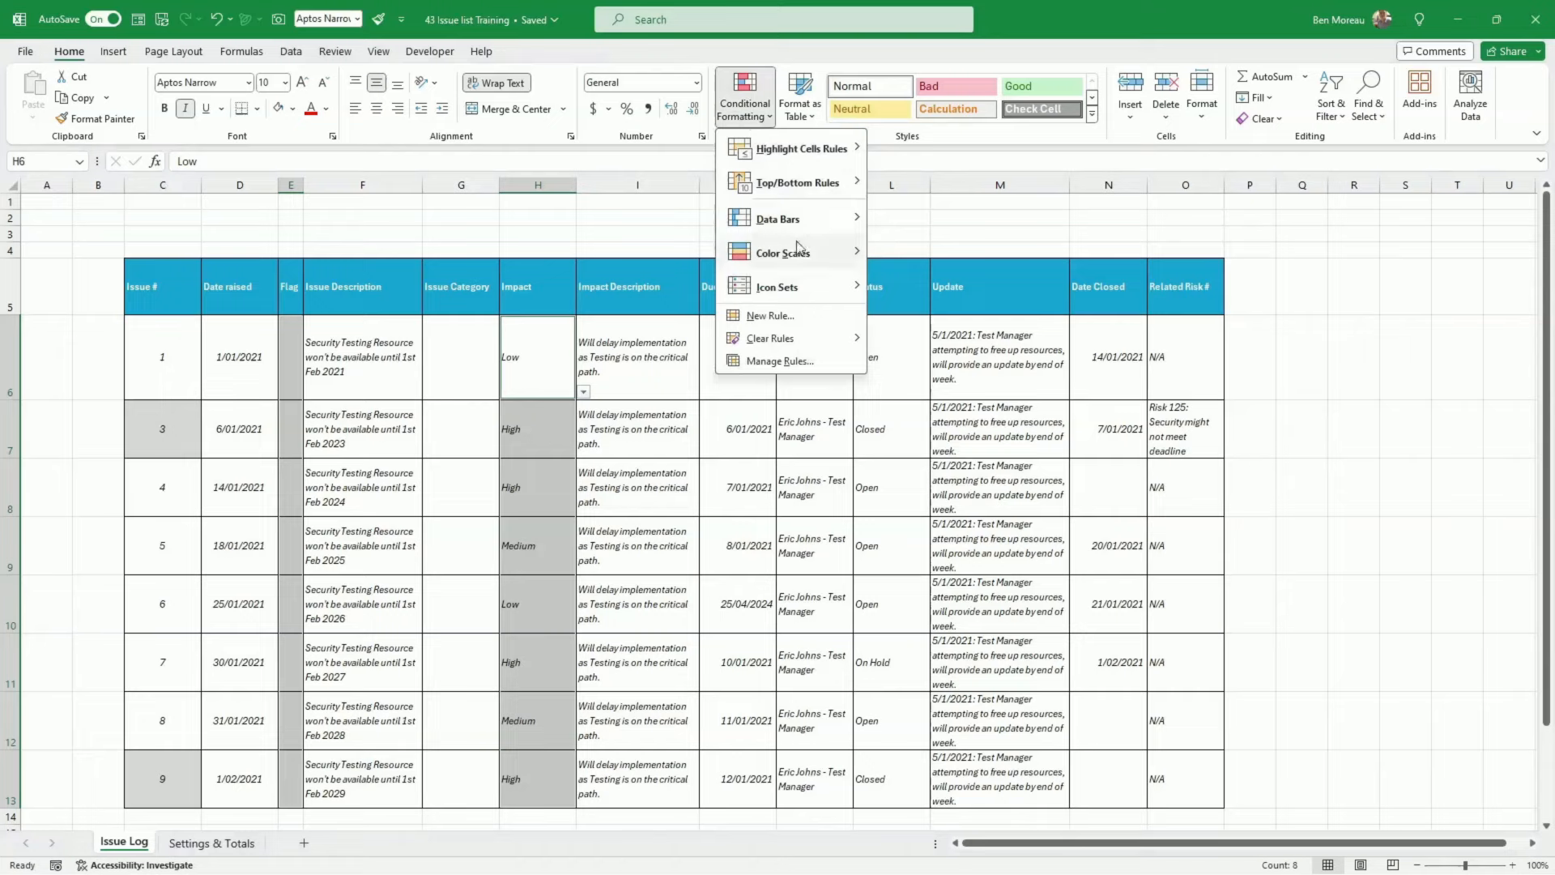
pyautogui.click(795, 323)
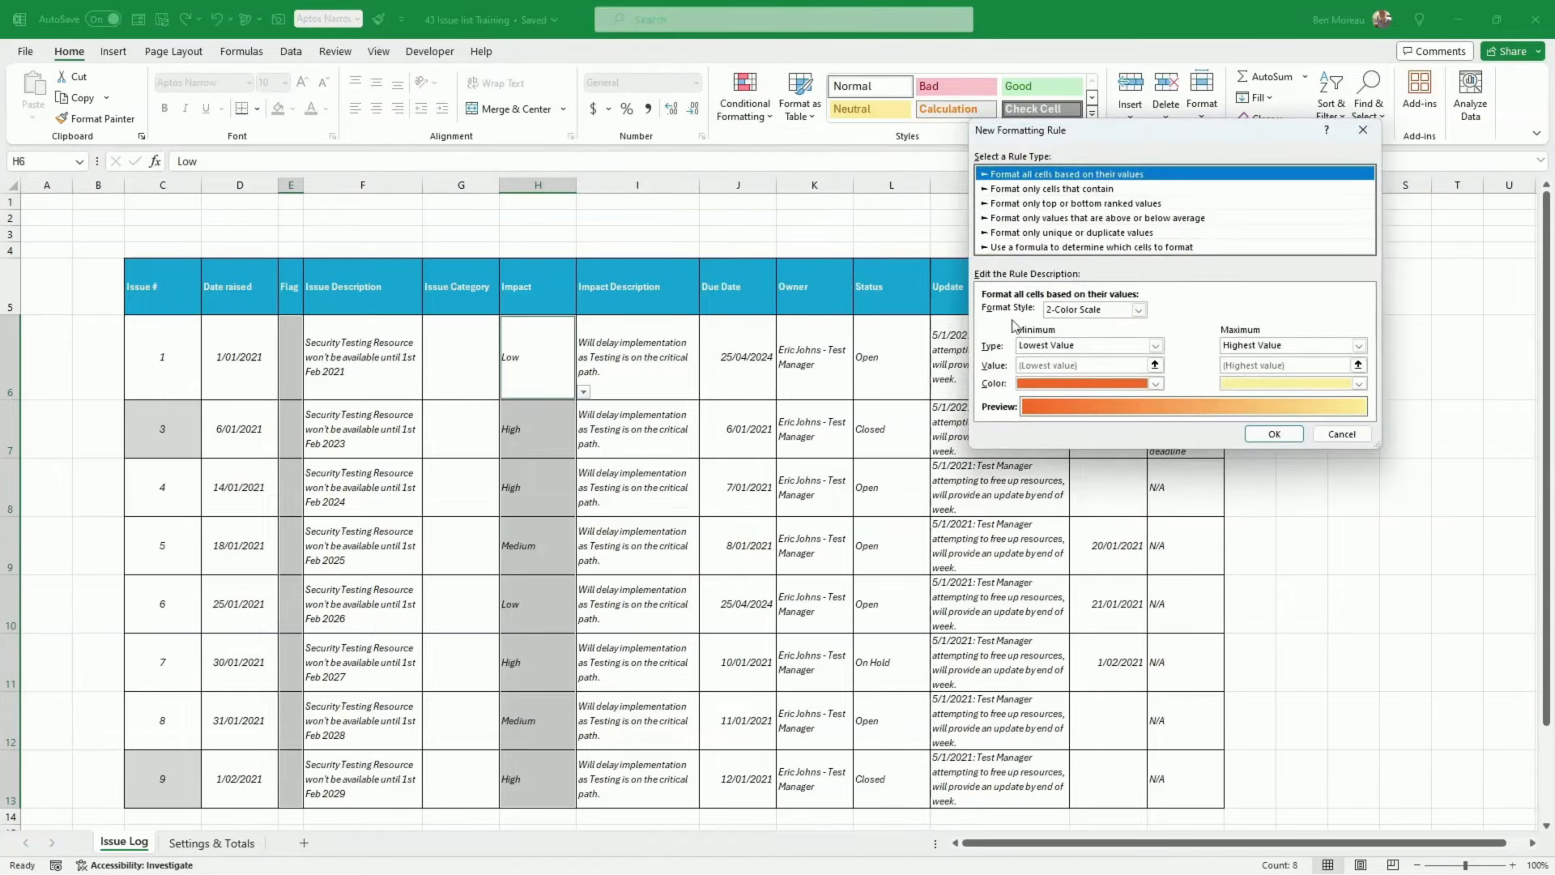
pyautogui.click(1088, 247)
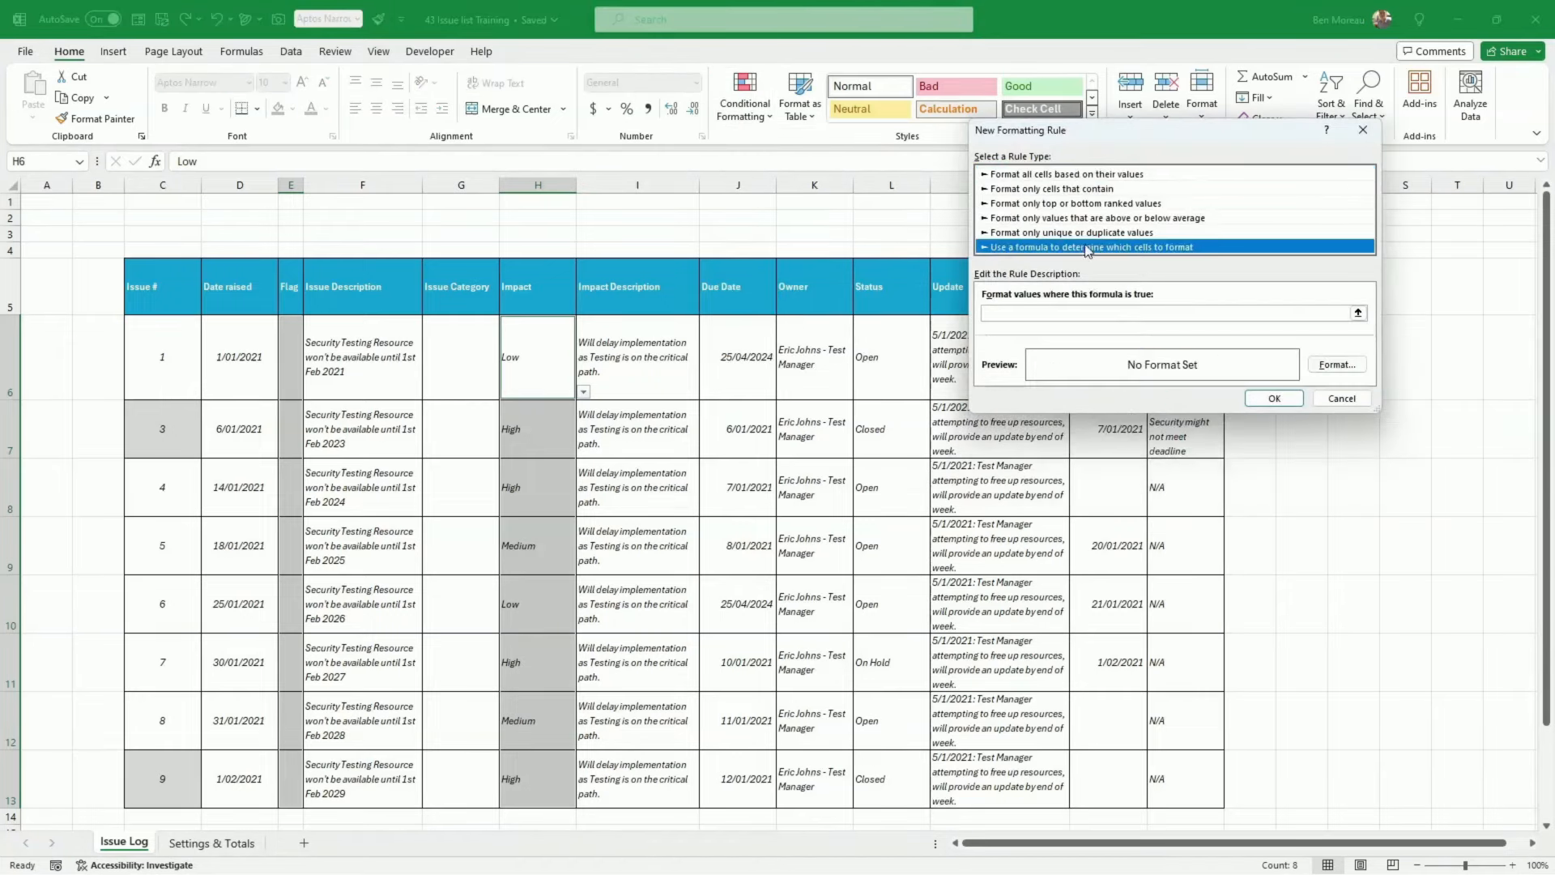
# Set the rule's formula to =$H6='Settings & Totals'!$C$10 so it matches the High severity entry
pyautogui.click(1008, 312)
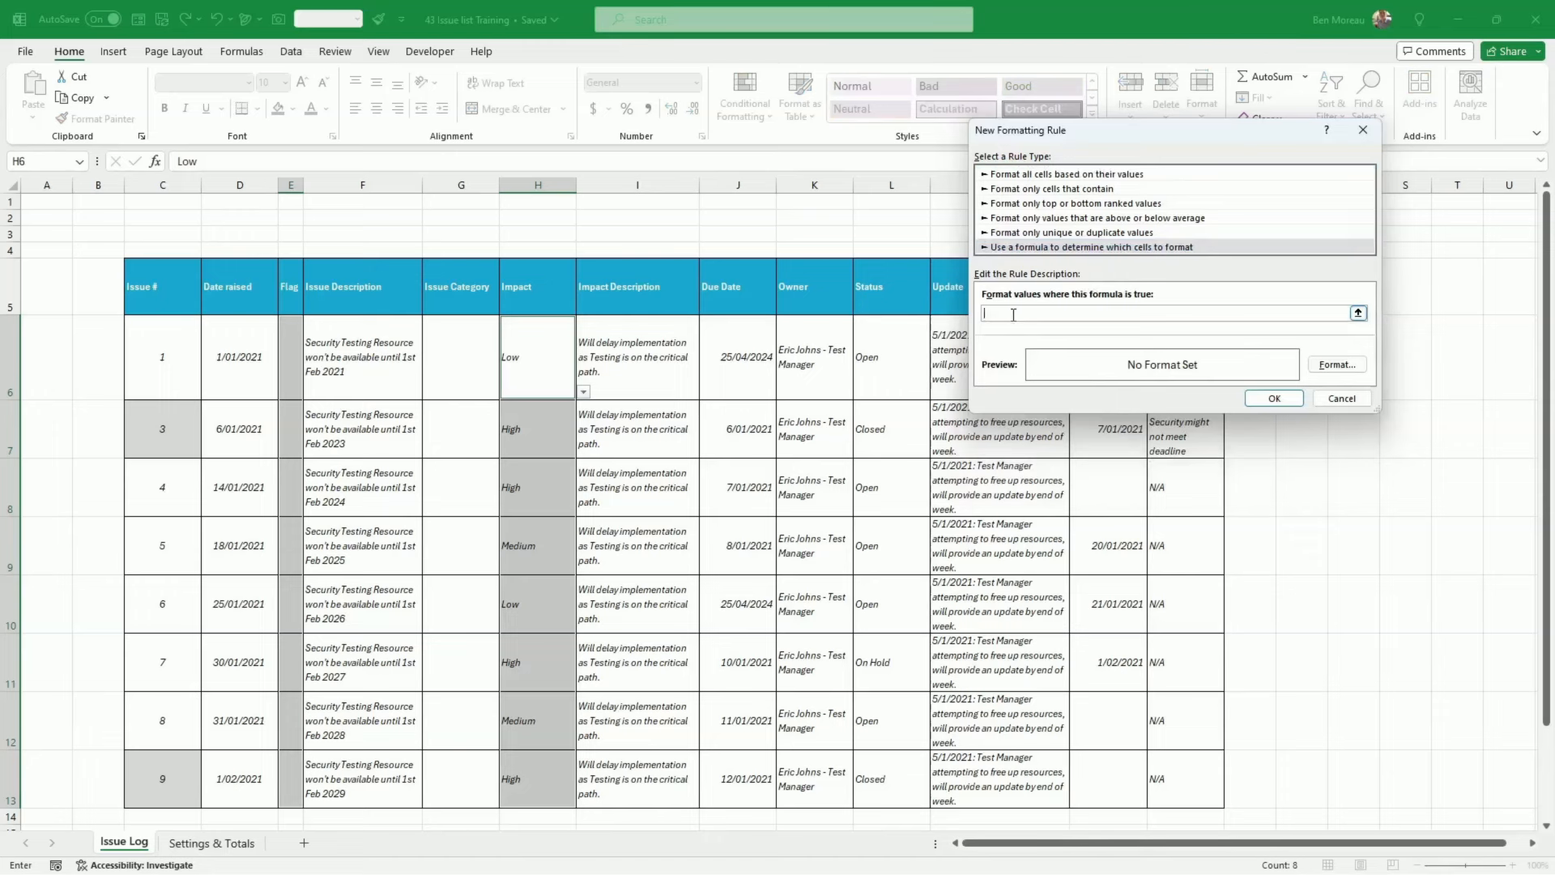
pyautogui.click(539, 359)
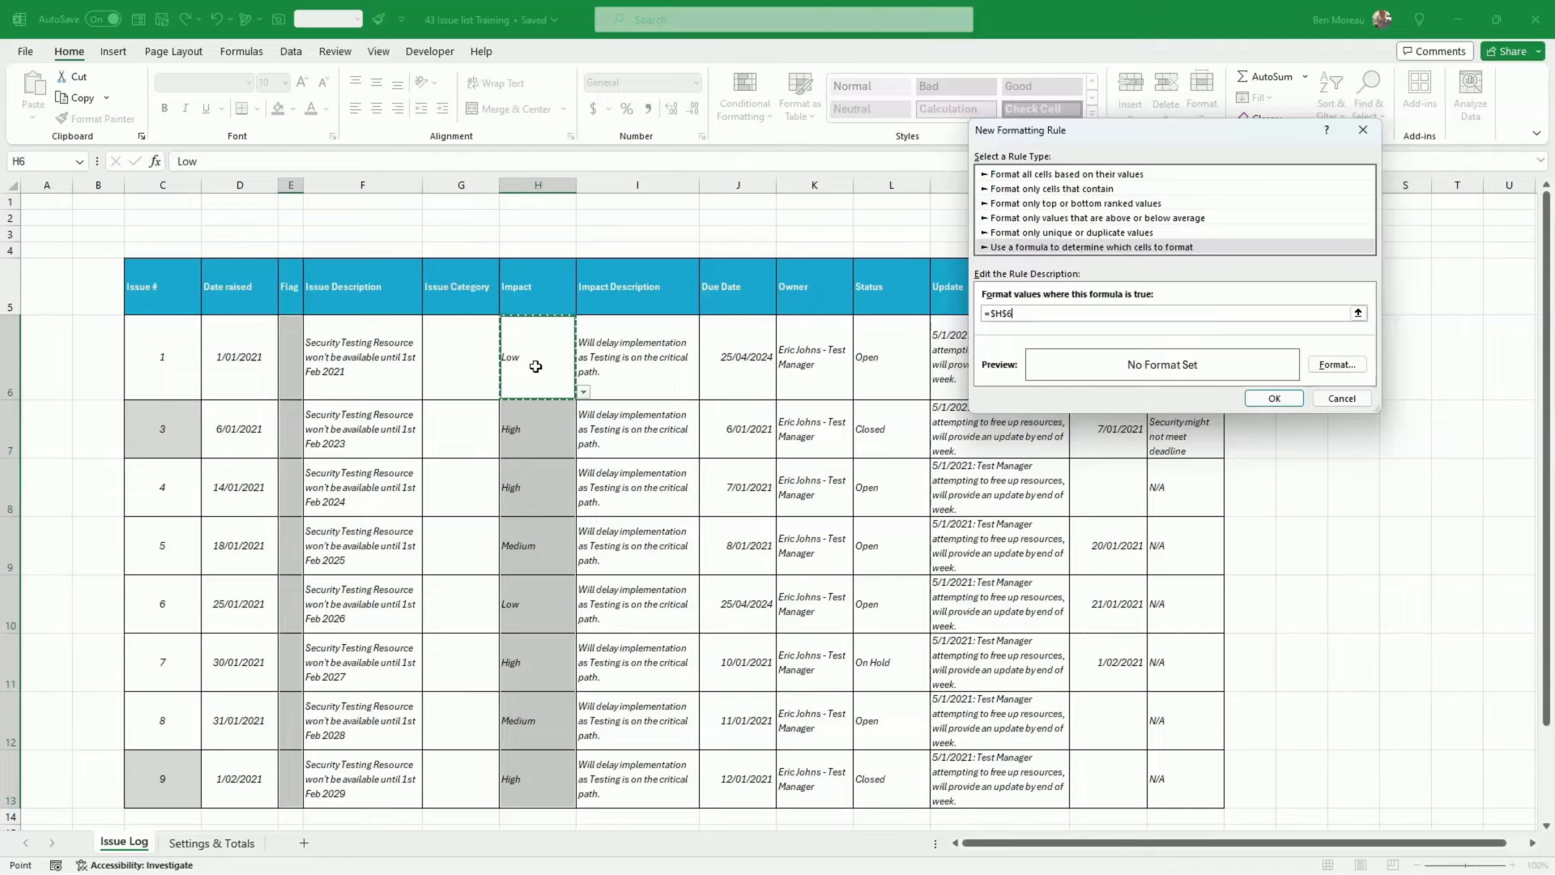
pyautogui.click(1002, 313)
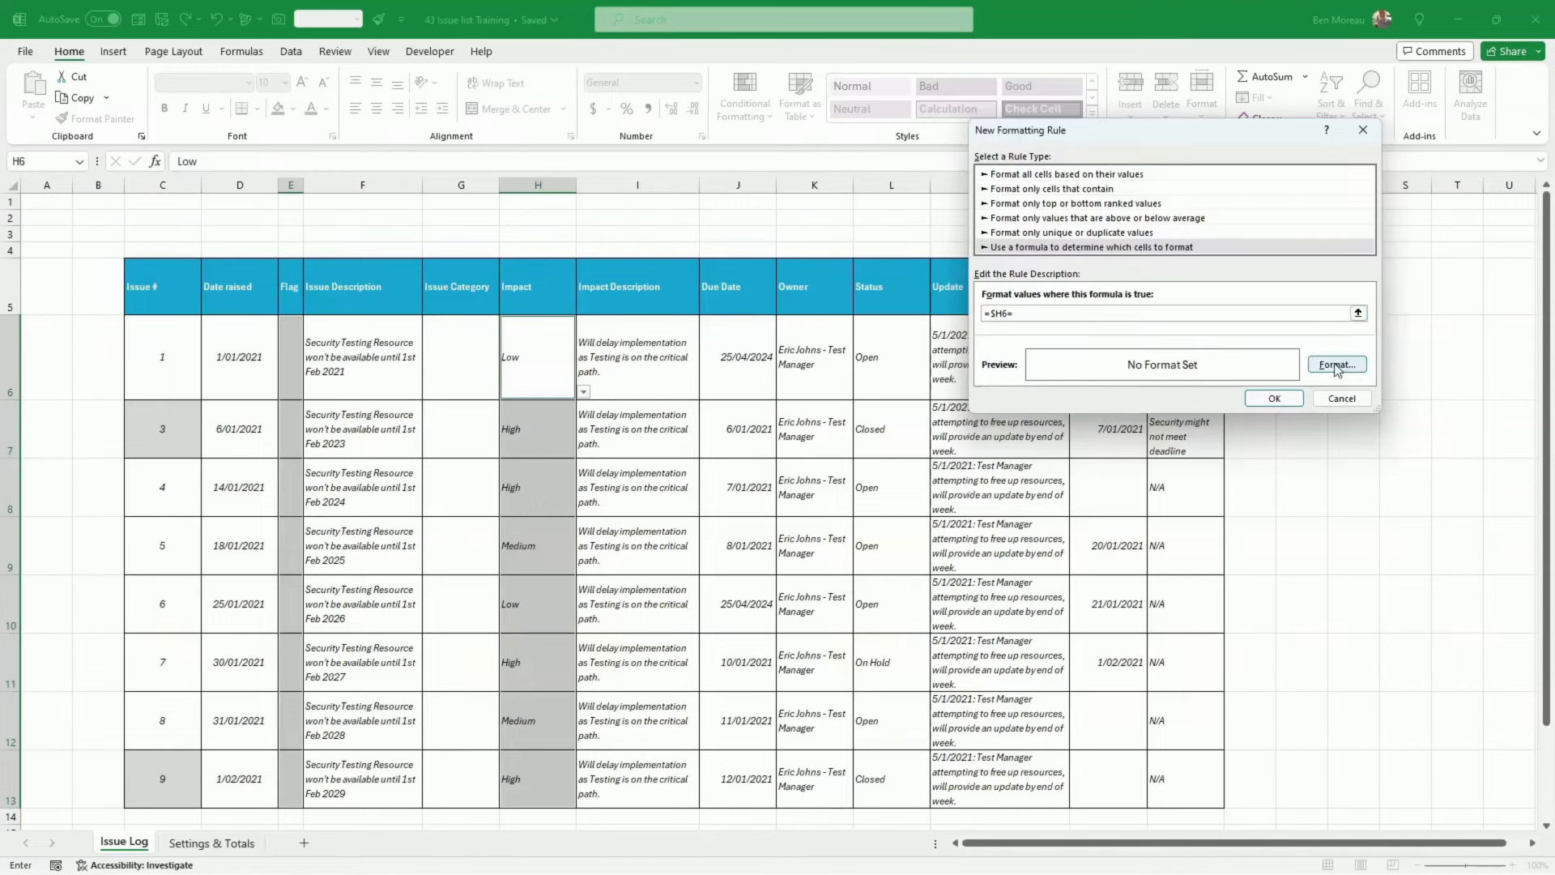
pyautogui.click(212, 843)
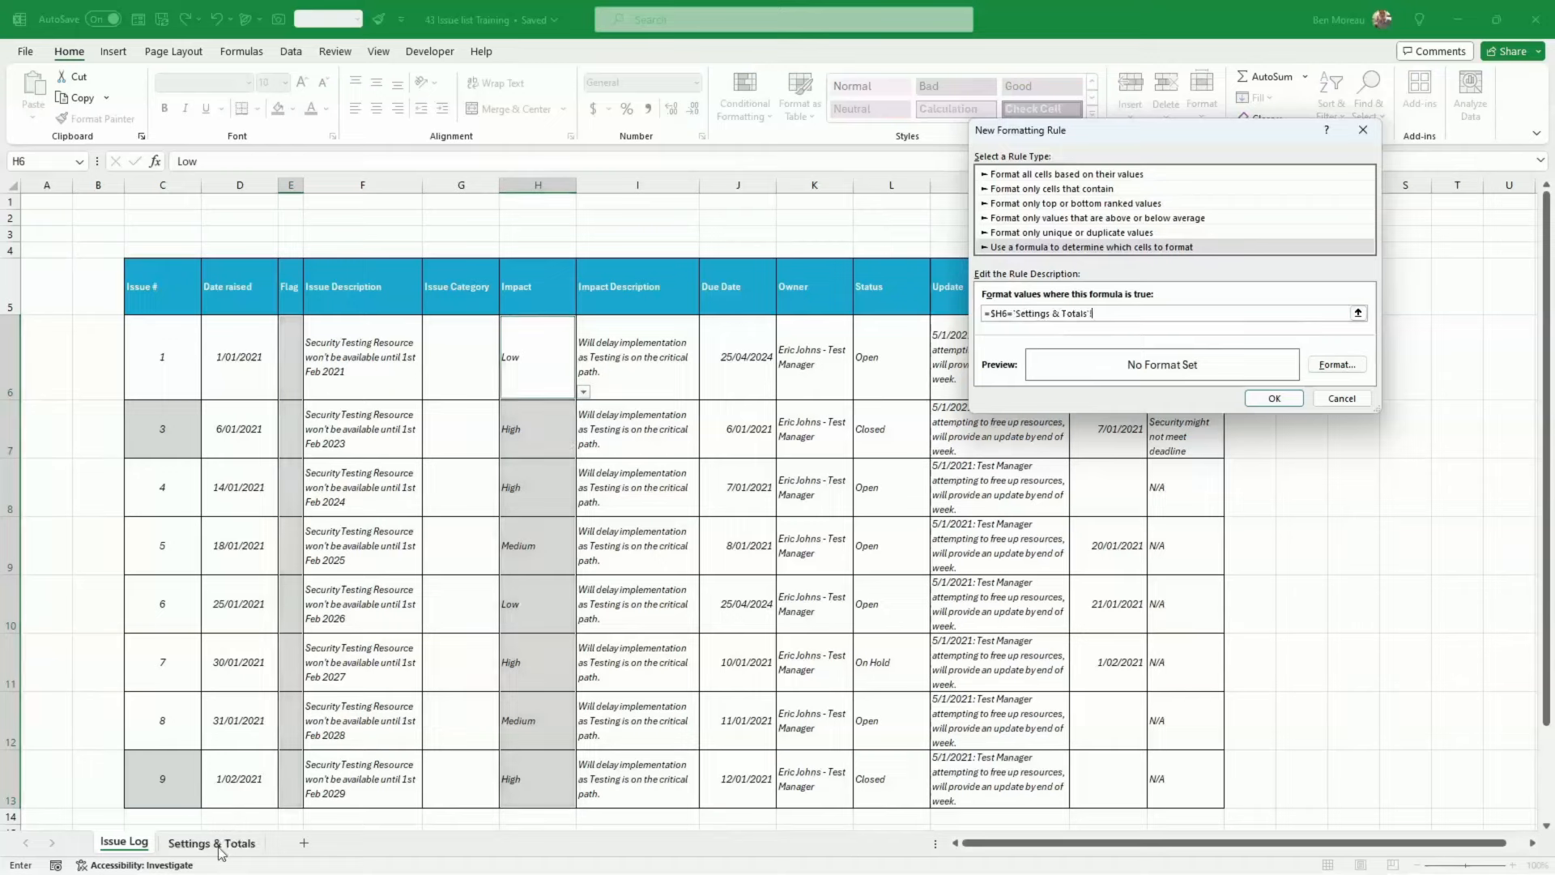
pyautogui.click(150, 349)
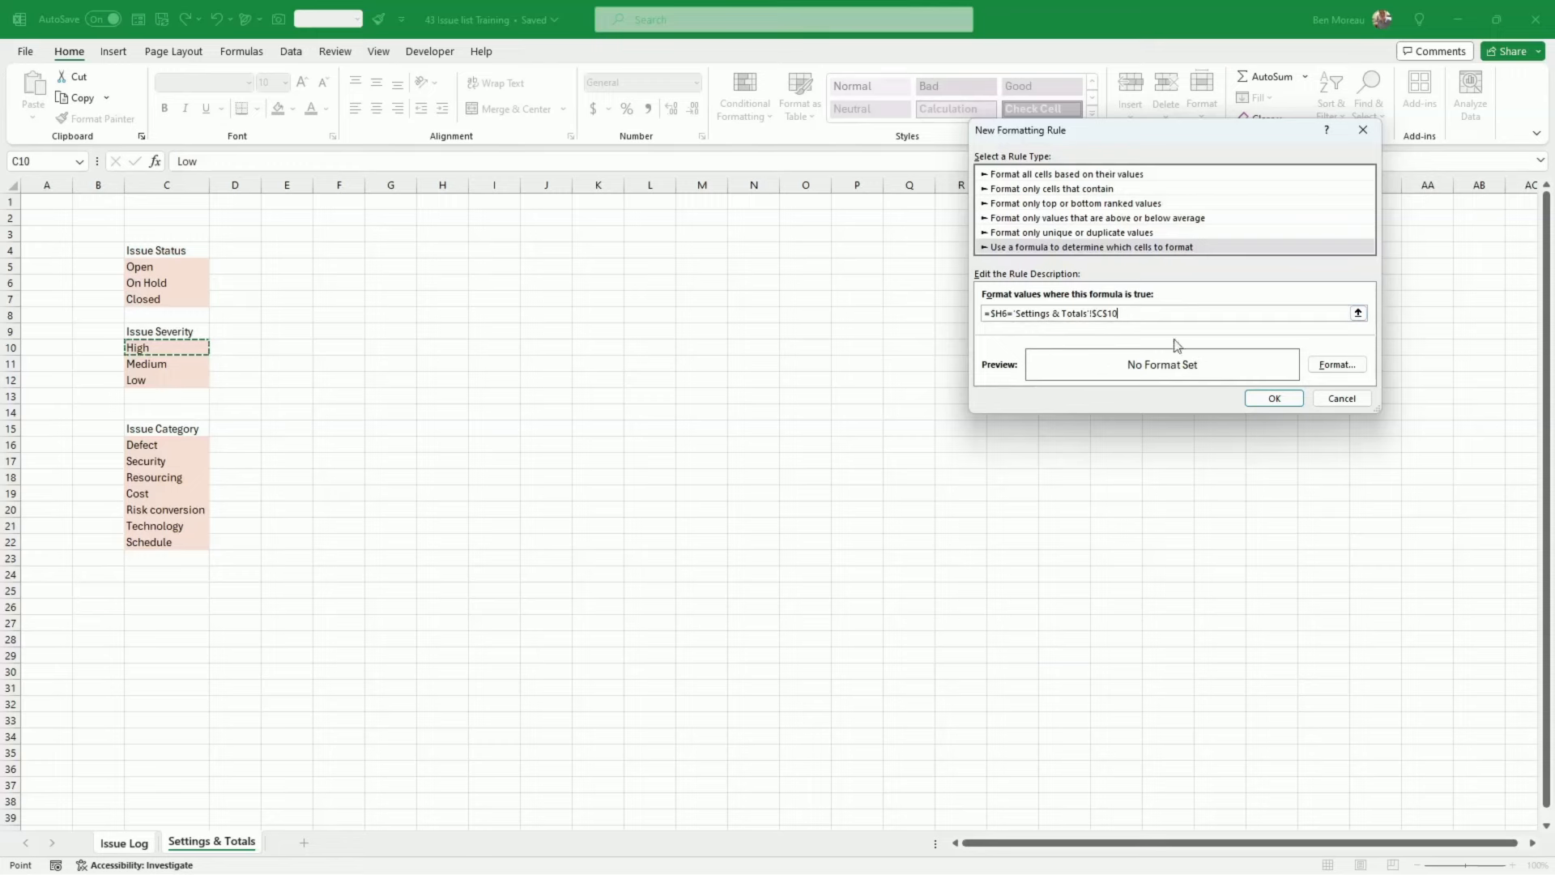
# Give the High rule a light red custom fill (#FFAFAF) and apply the new formatting rule to the selected cells
pyautogui.click(1352, 367)
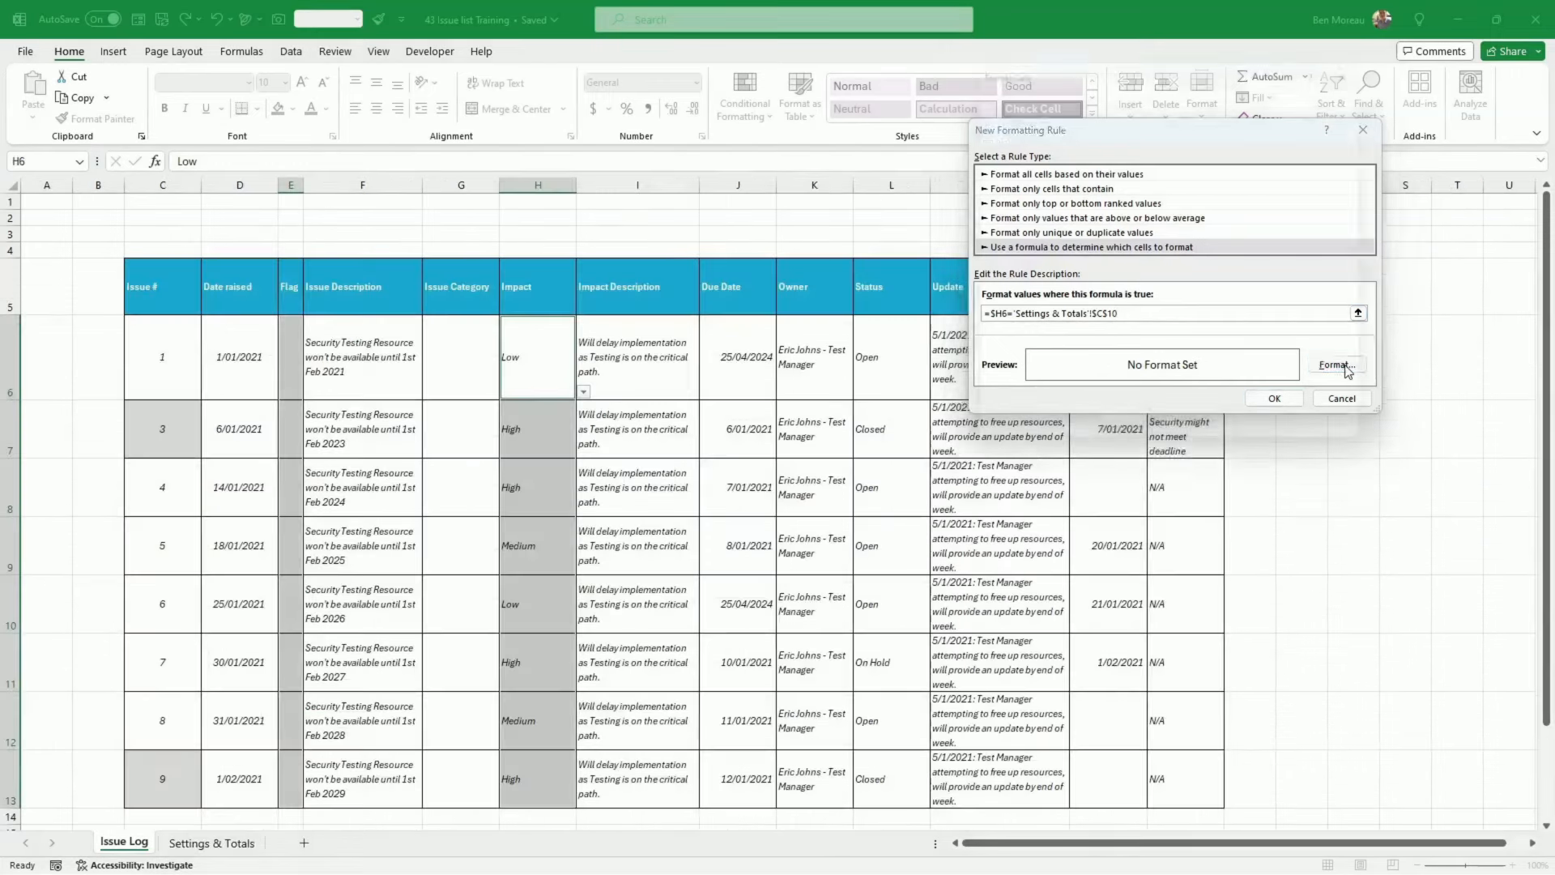
pyautogui.click(1002, 245)
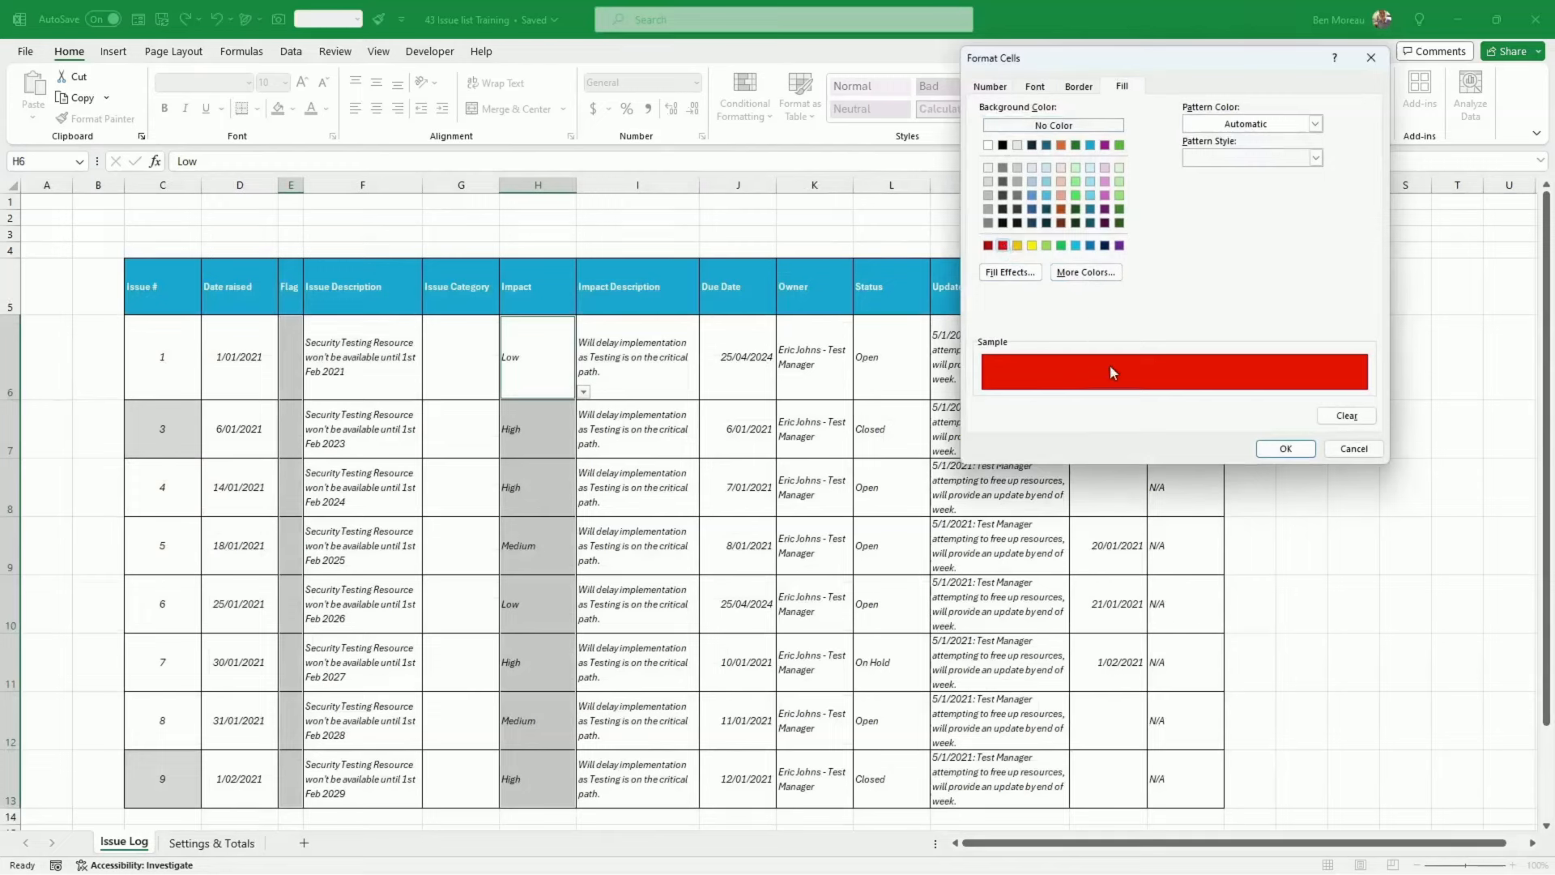
pyautogui.click(1081, 276)
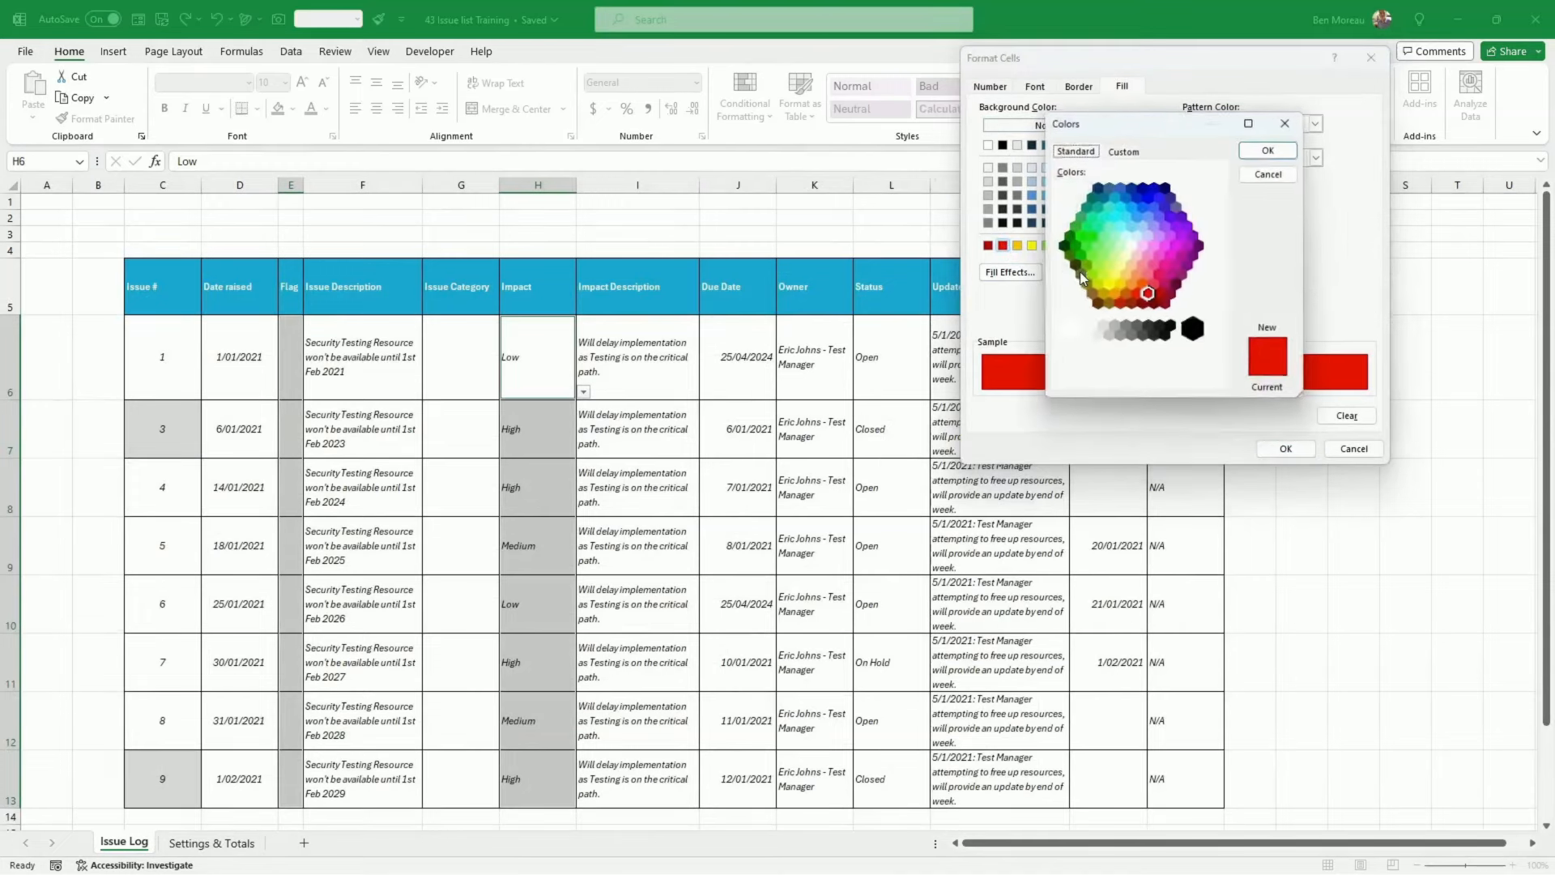
pyautogui.click(1122, 152)
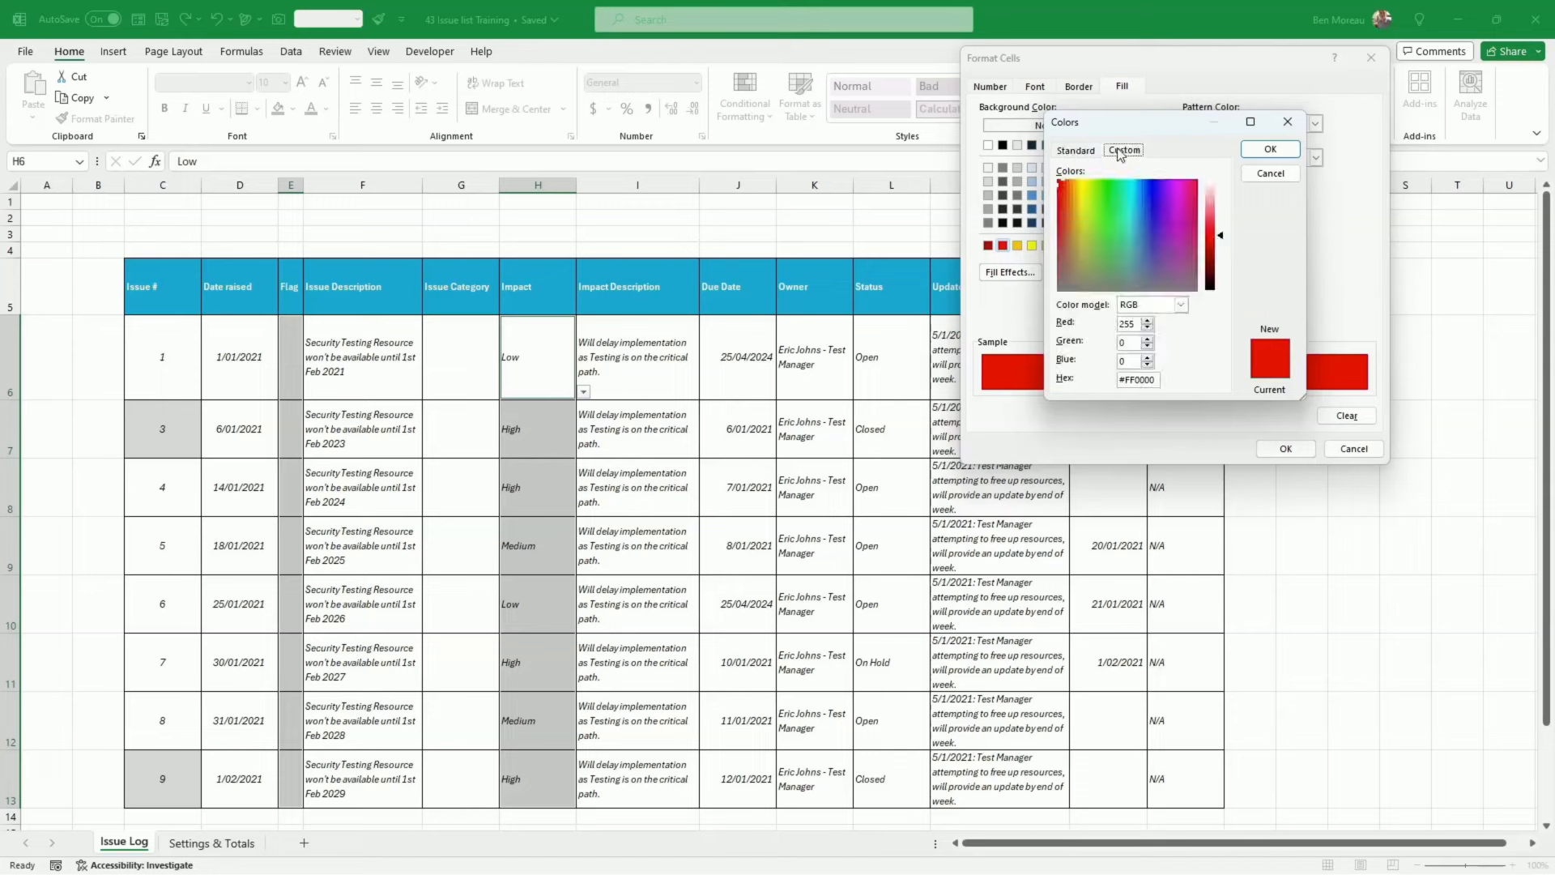
pyautogui.moveTo(1223, 241); pyautogui.dragTo(1223, 205)
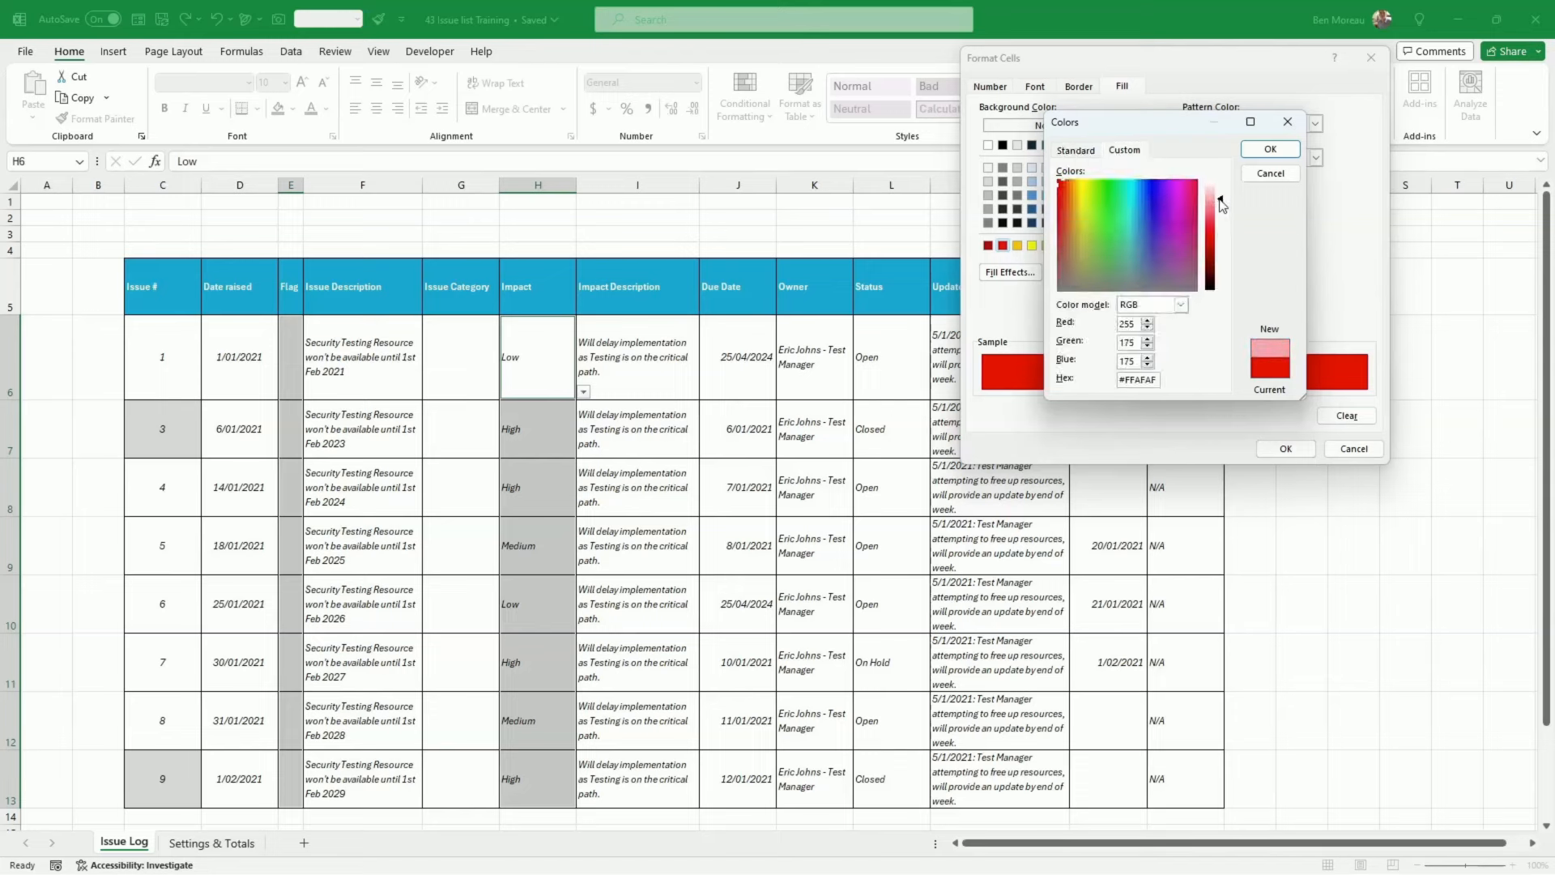
pyautogui.click(1269, 149)
pyautogui.click(1286, 450)
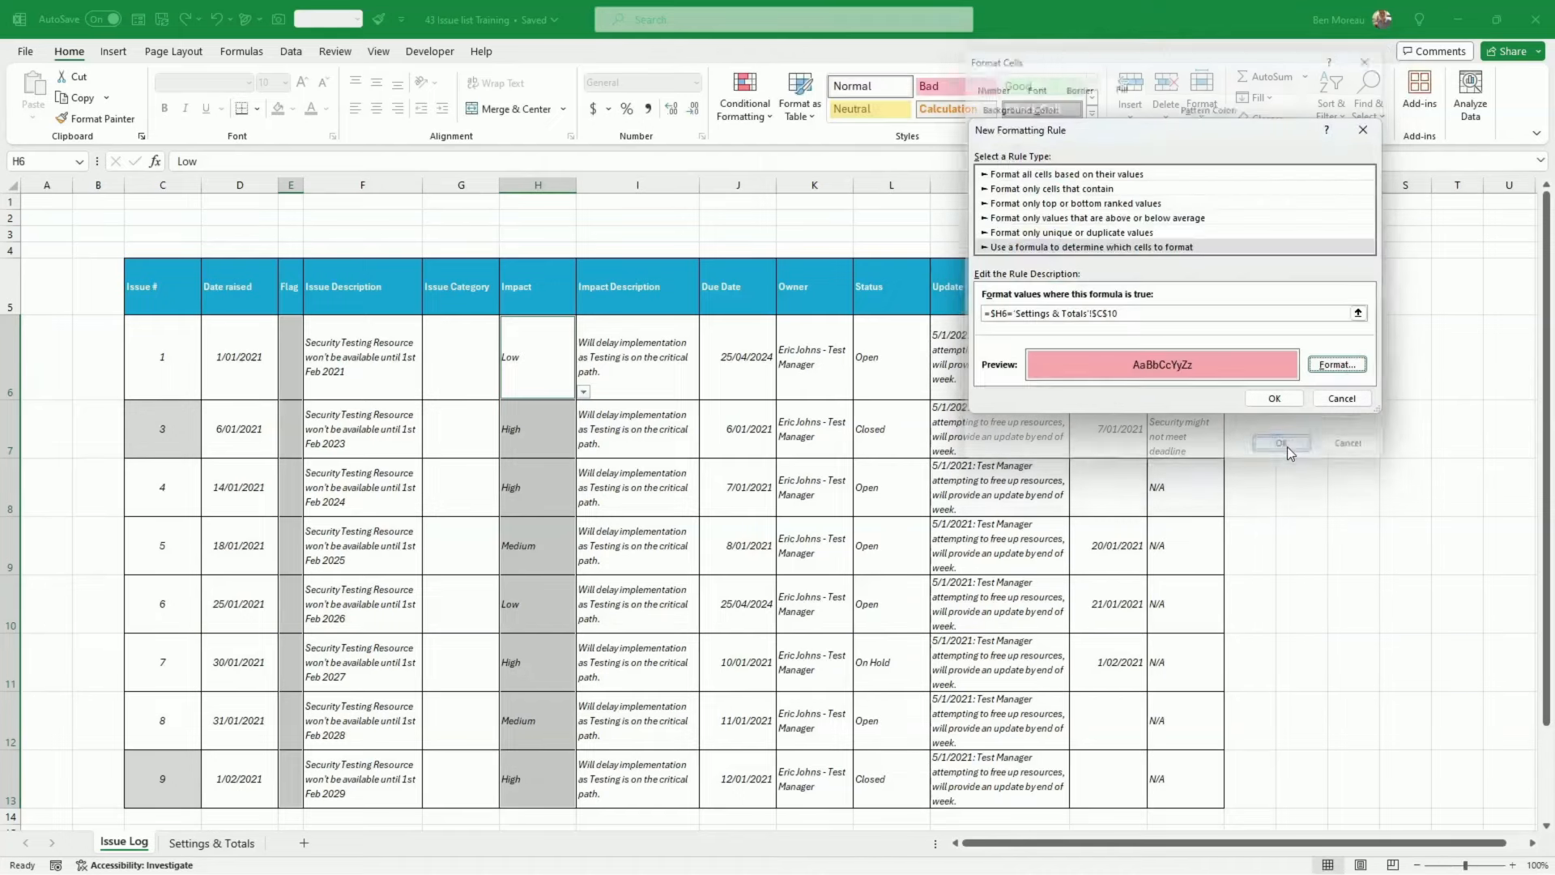
pyautogui.click(1276, 399)
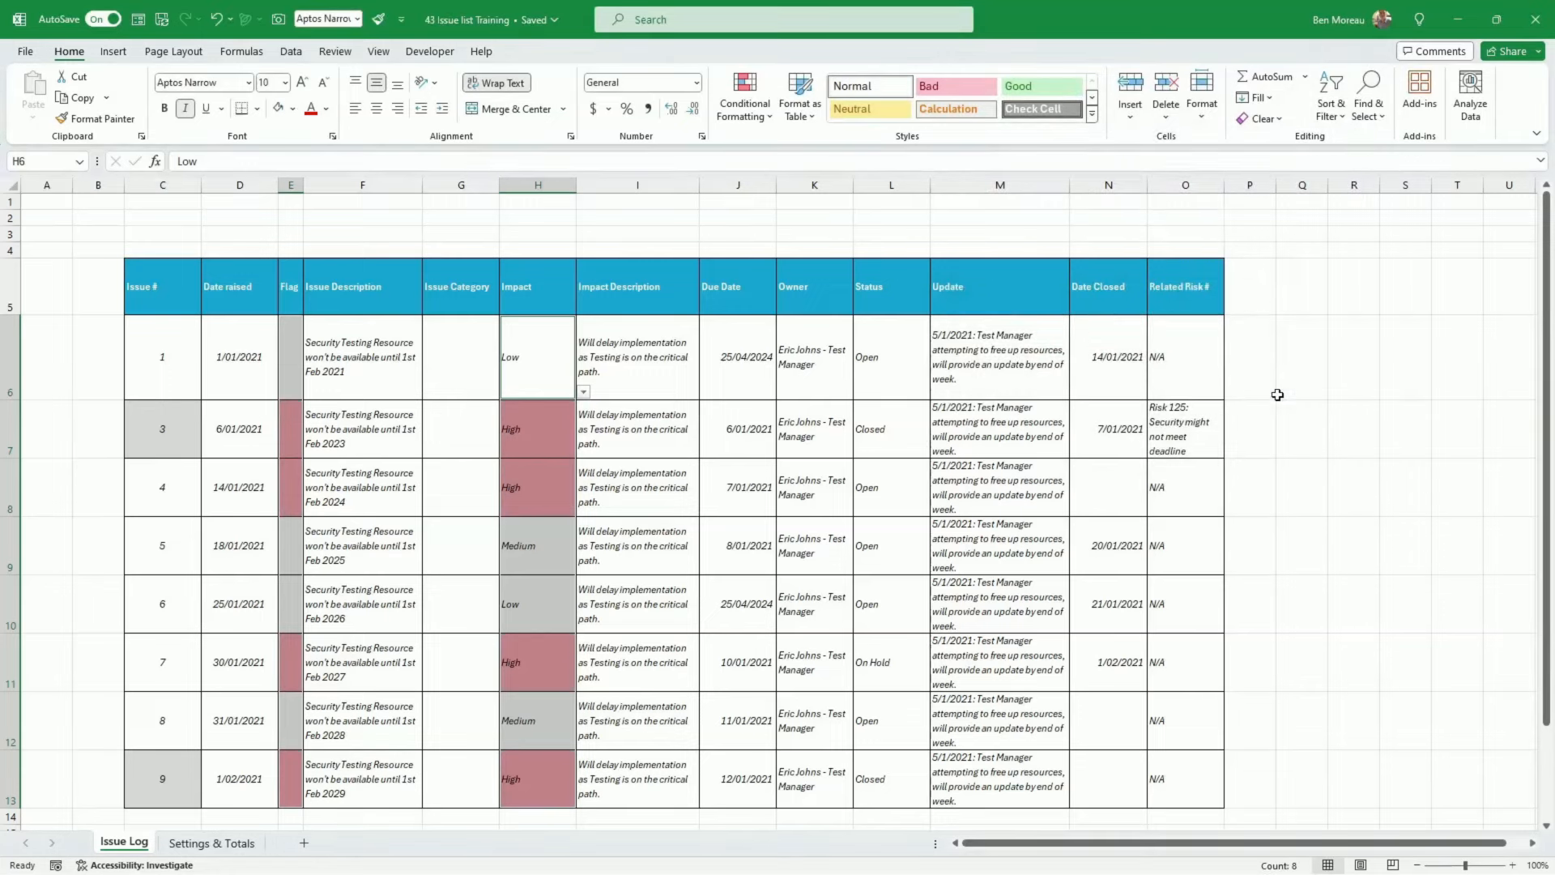
pyautogui.click(975, 482)
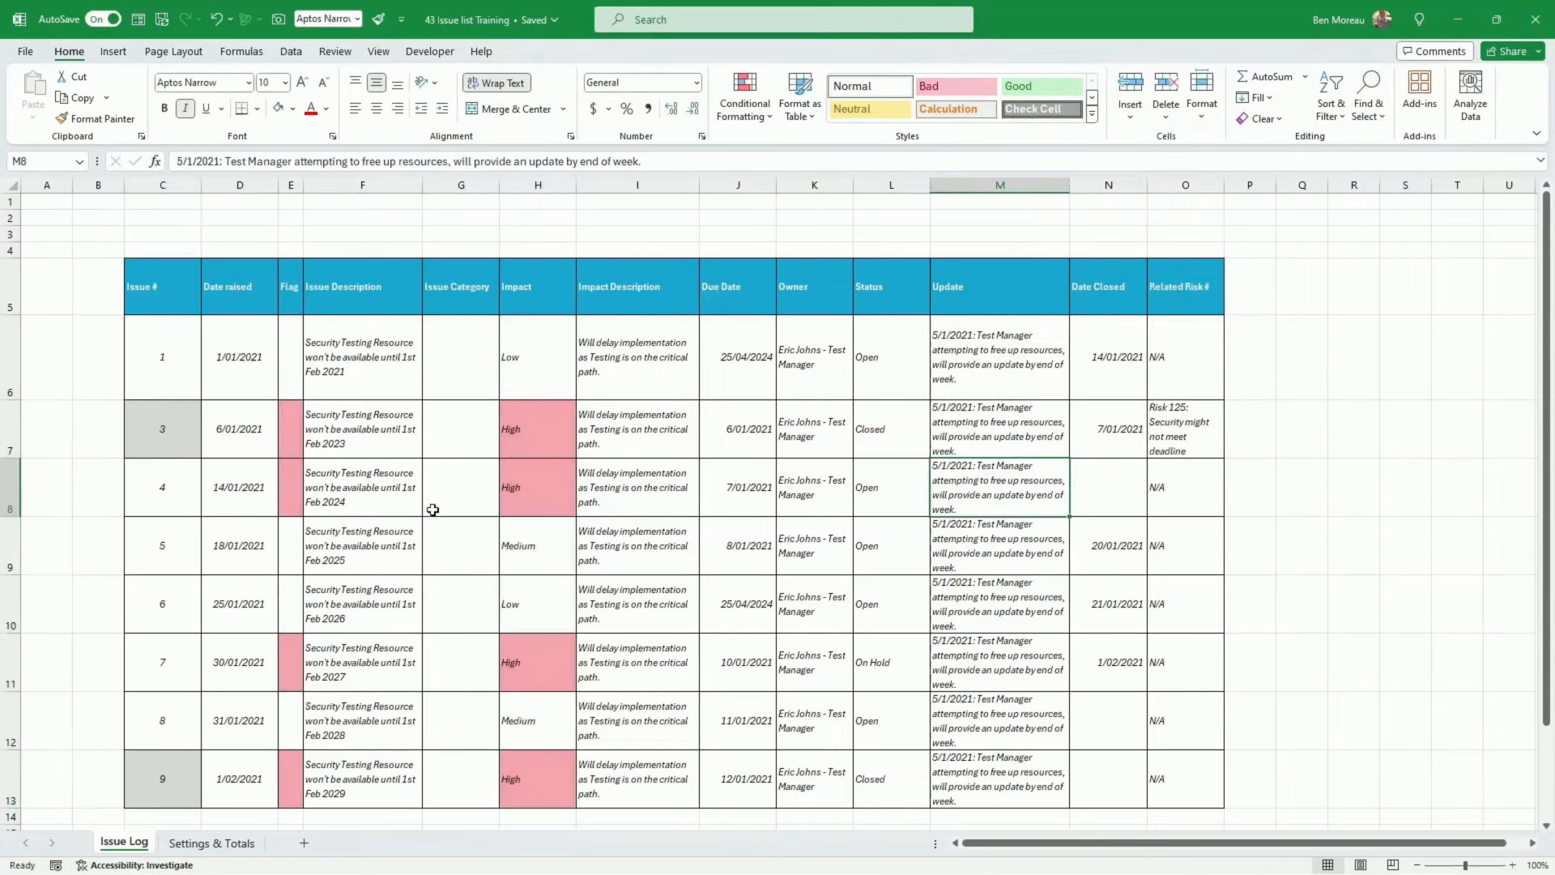
pyautogui.moveTo(541, 422); pyautogui.dragTo(531, 482)
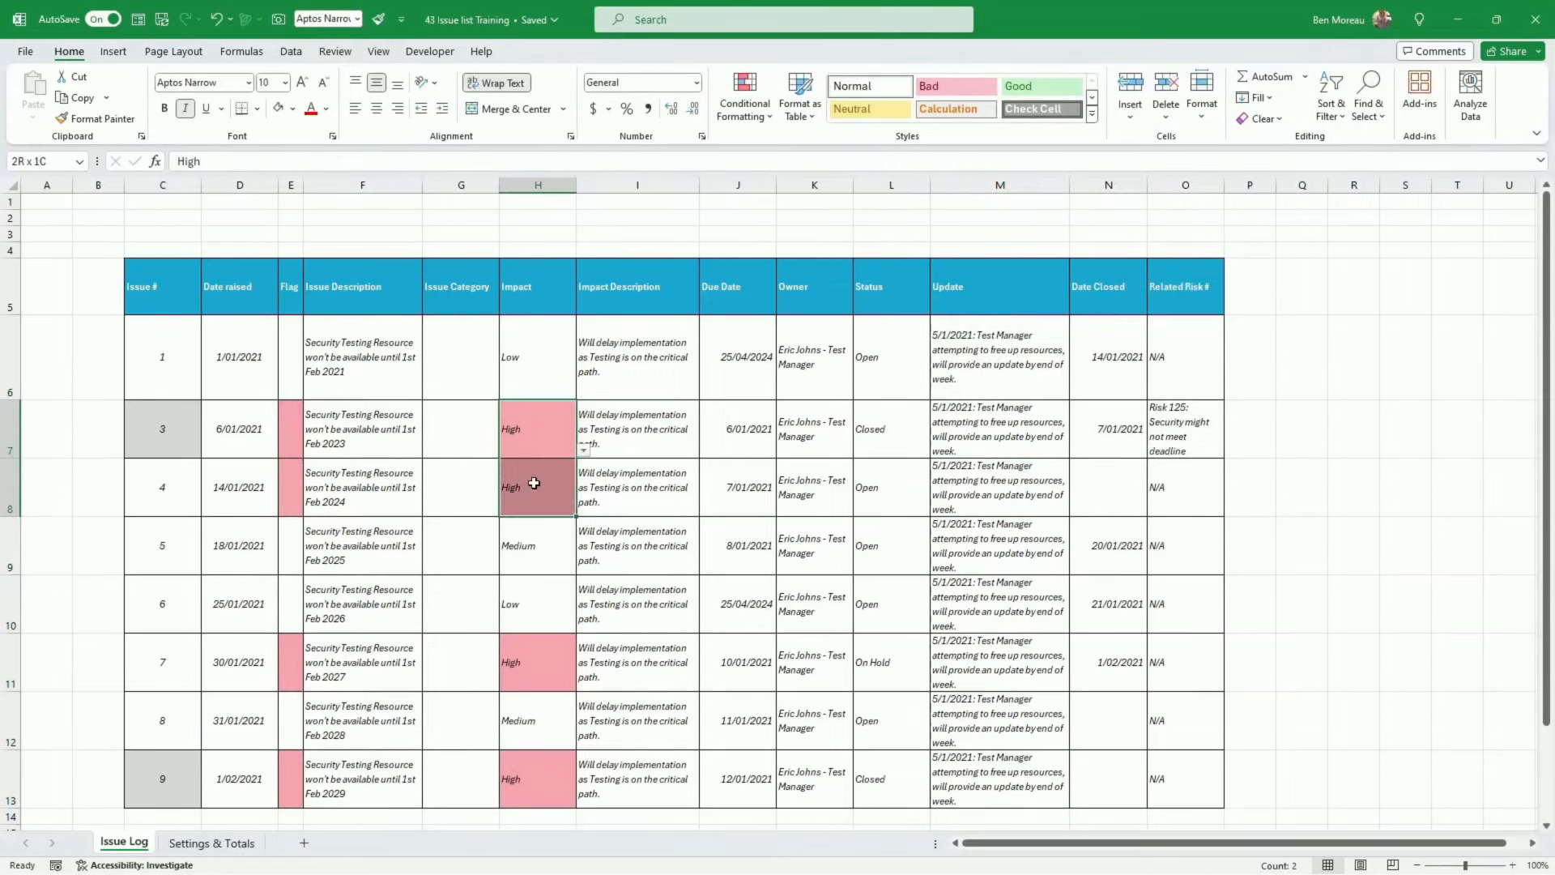
pyautogui.click(294, 476)
pyautogui.click(324, 477)
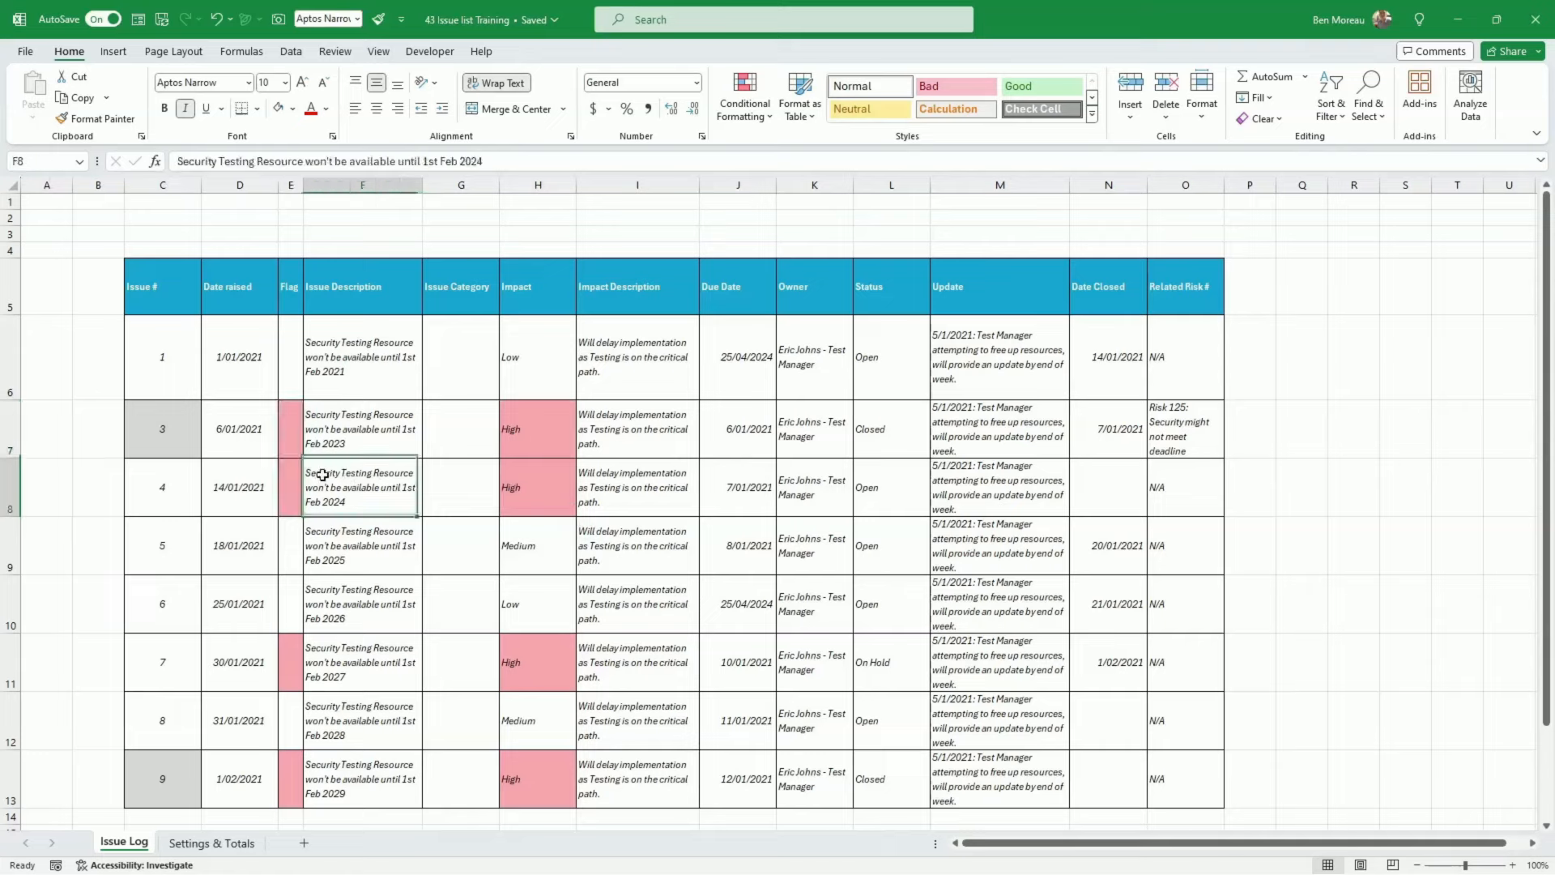
# Hide the gridlines on the Issue Log sheet and narrow the Flag column slightly
pyautogui.click(377, 52)
pyautogui.click(469, 98)
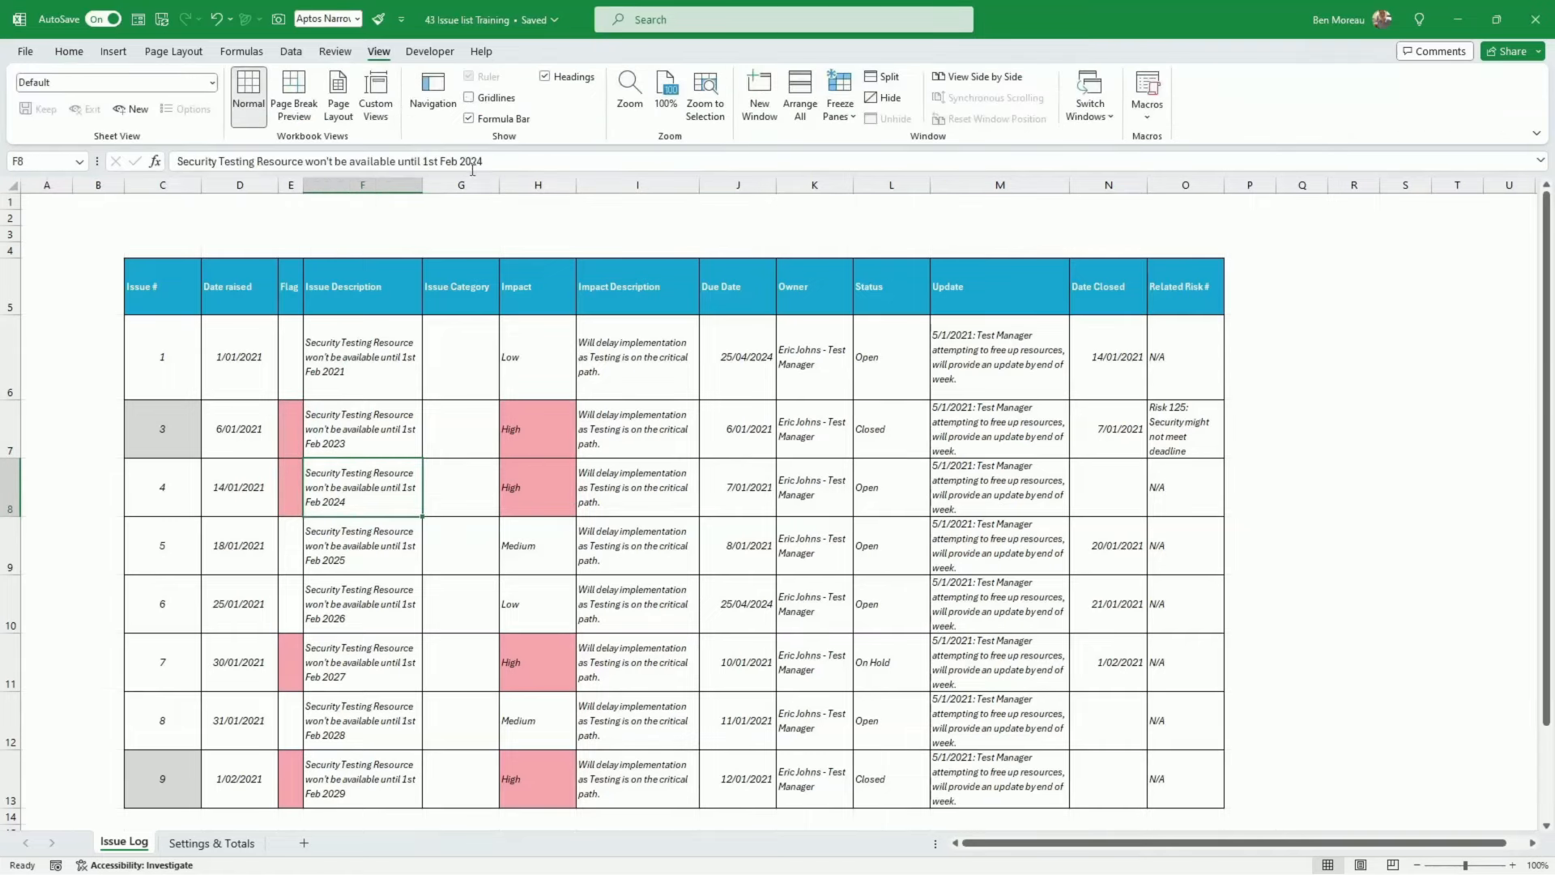
pyautogui.click(438, 344)
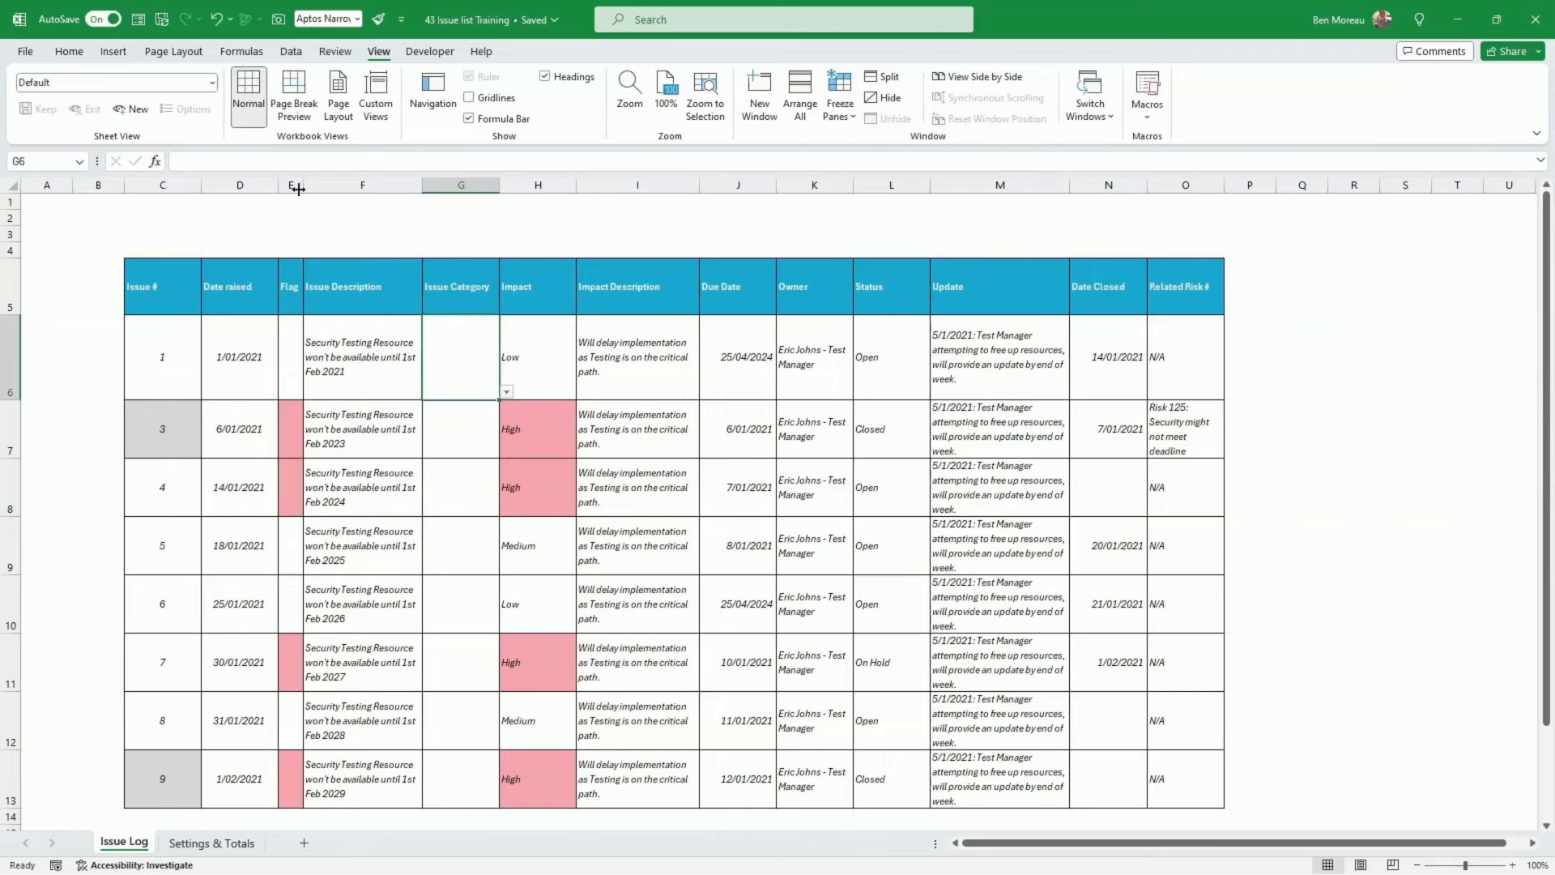
pyautogui.moveTo(298, 189); pyautogui.dragTo(294, 189)
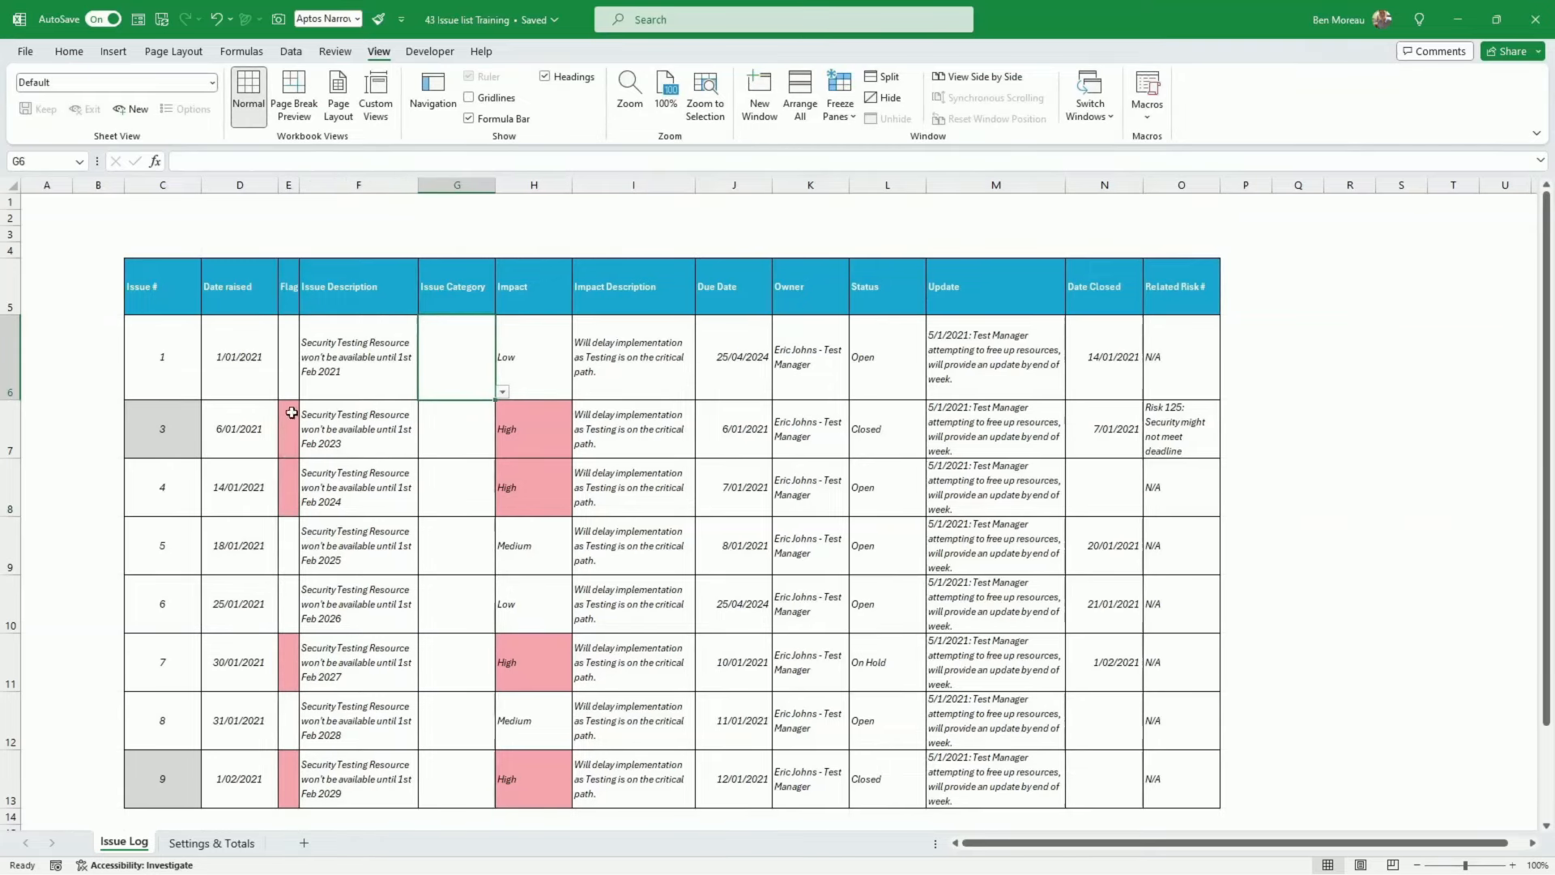
# For Flag cells E6:E13 and Impact cells H6:H13, duplicate the existing conditional formatting rule twice
pyautogui.click(287, 334)
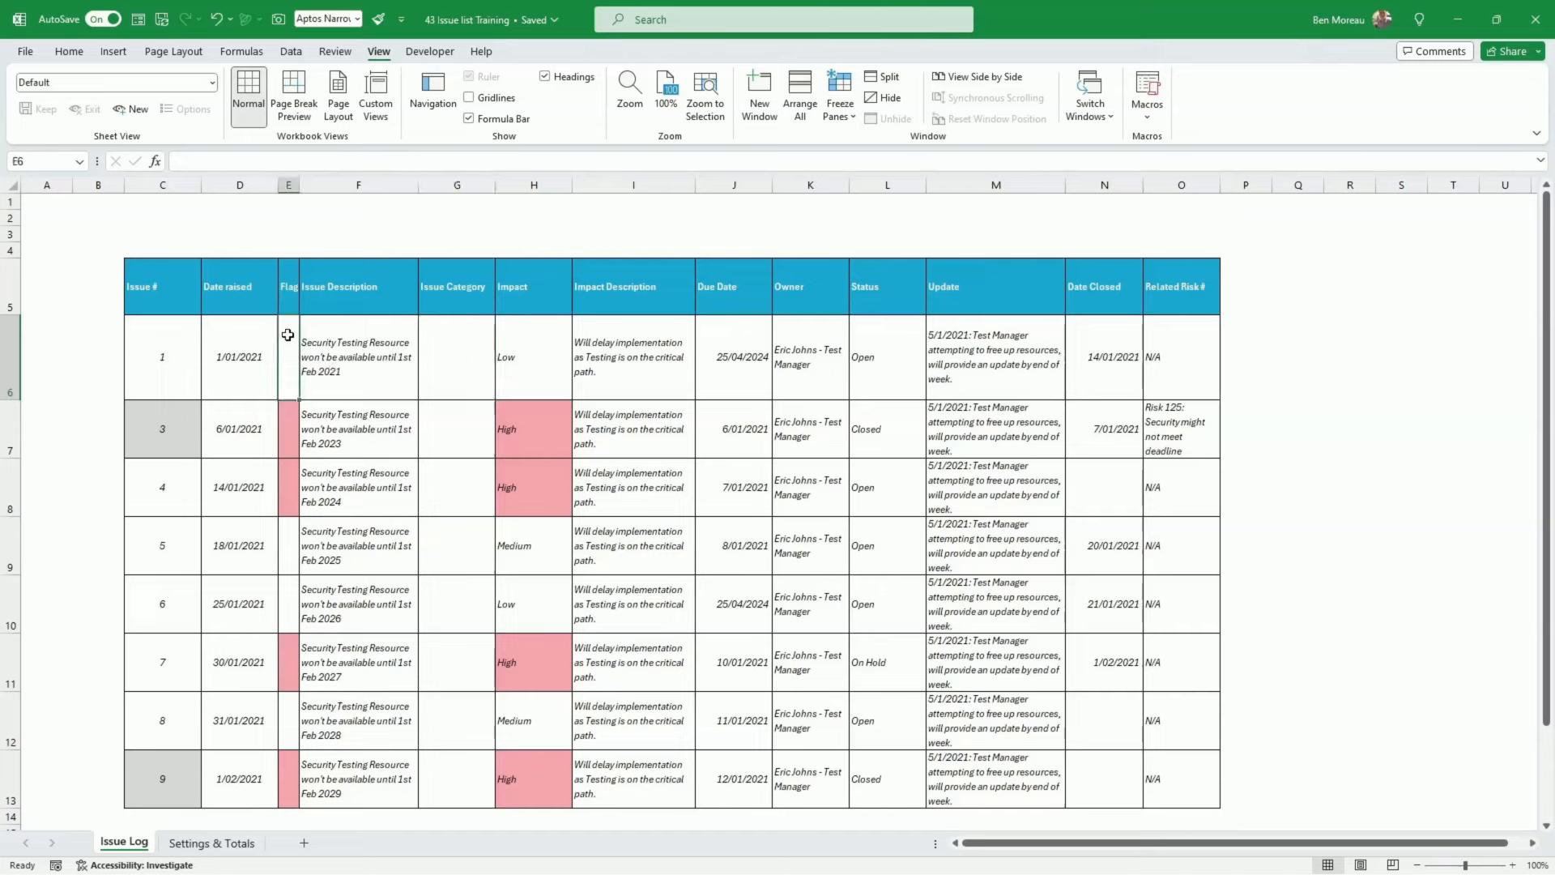
pyautogui.moveTo(288, 344); pyautogui.dragTo(294, 798)
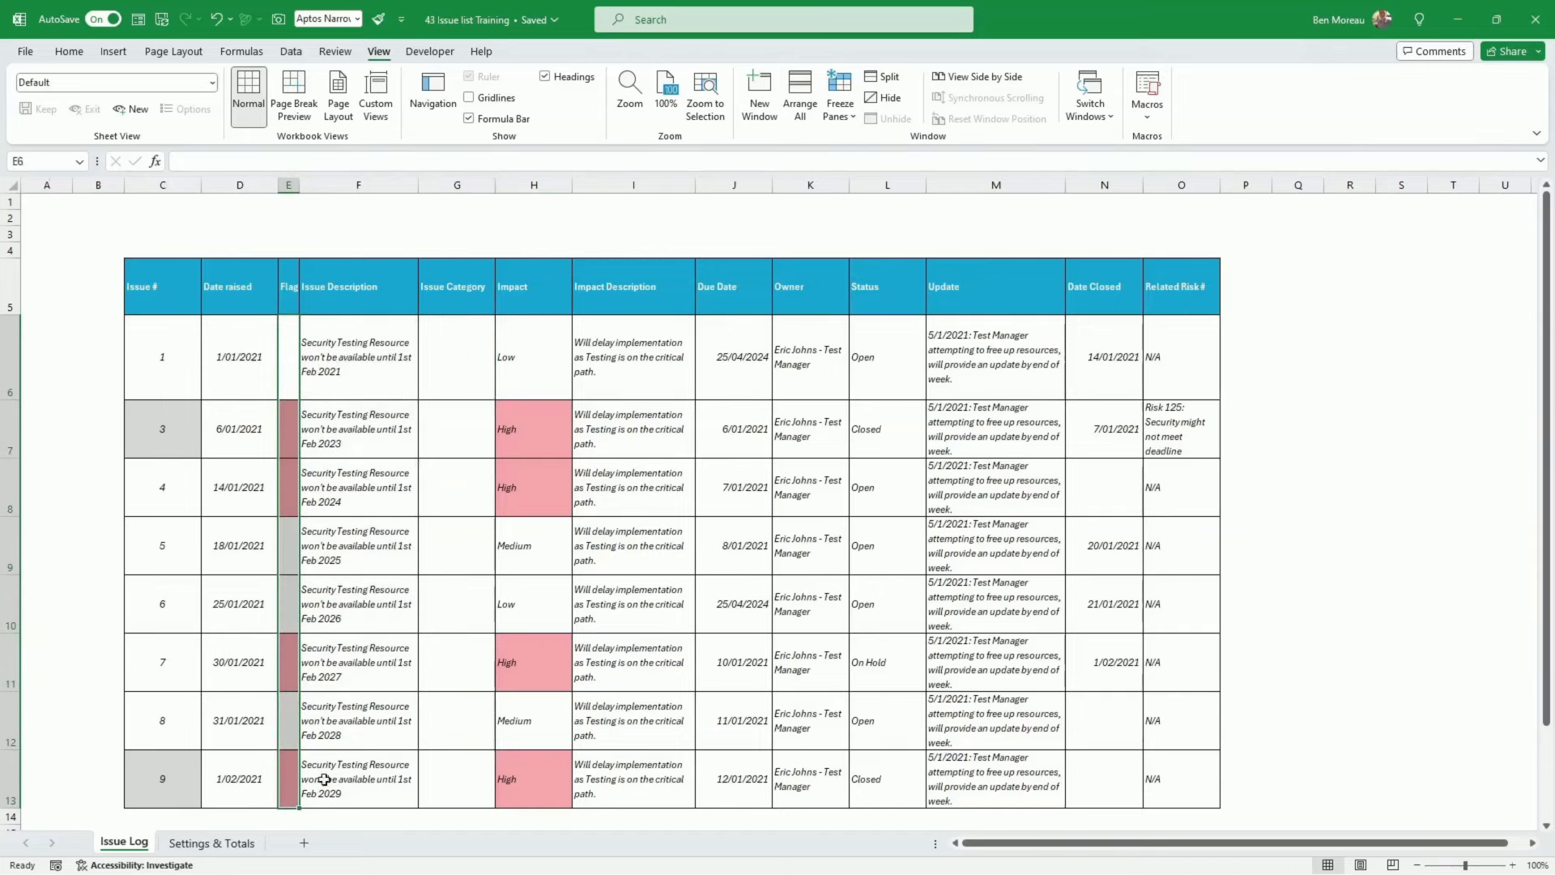
pyautogui.moveTo(536, 381); pyautogui.dragTo(544, 765)
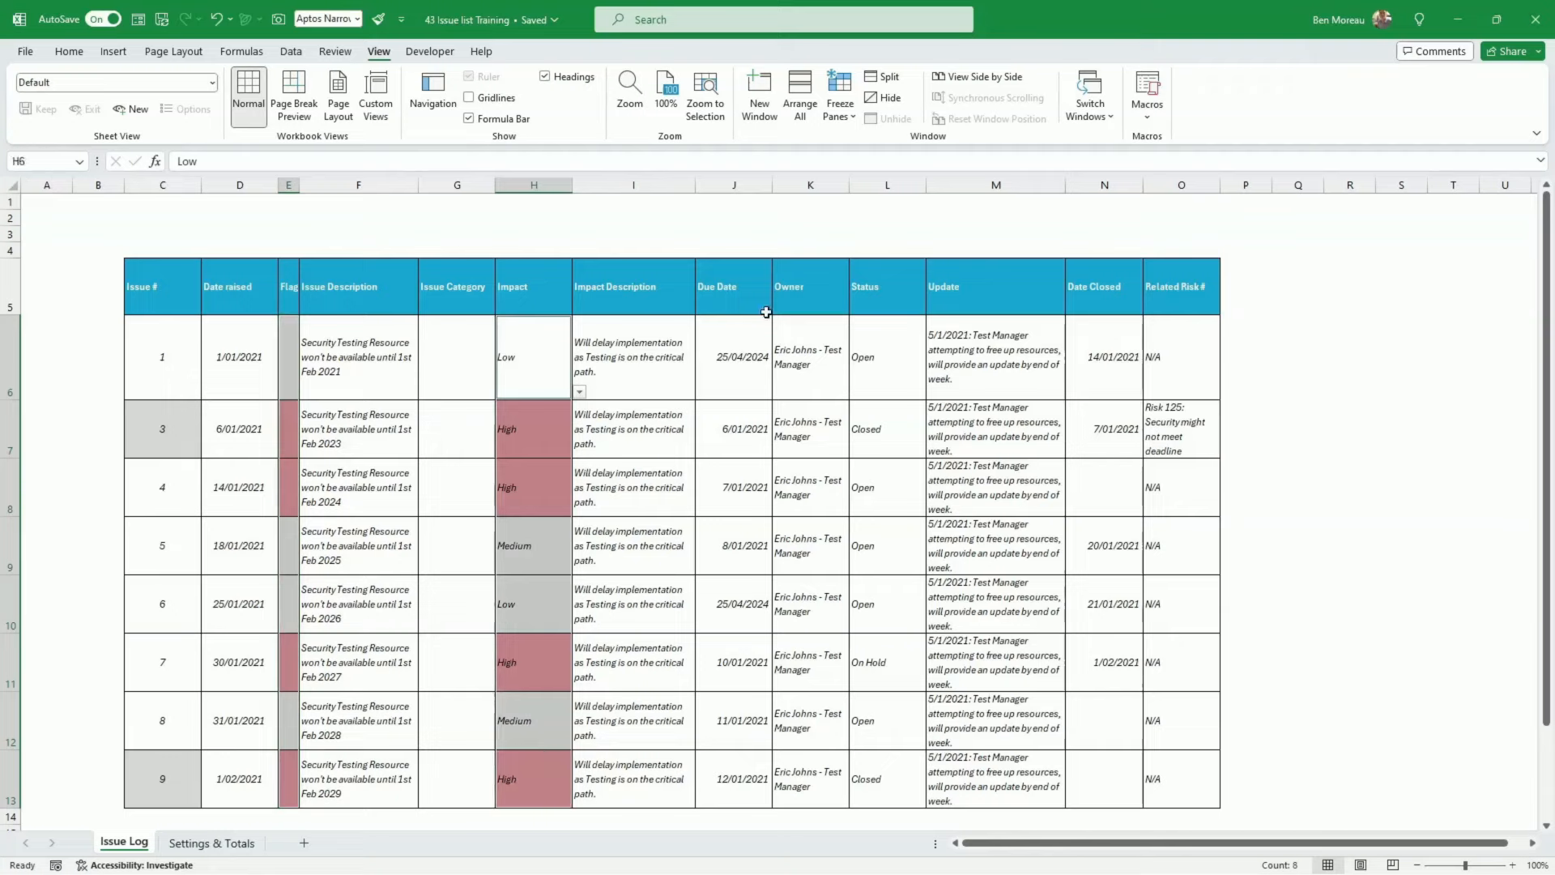
pyautogui.click(69, 51)
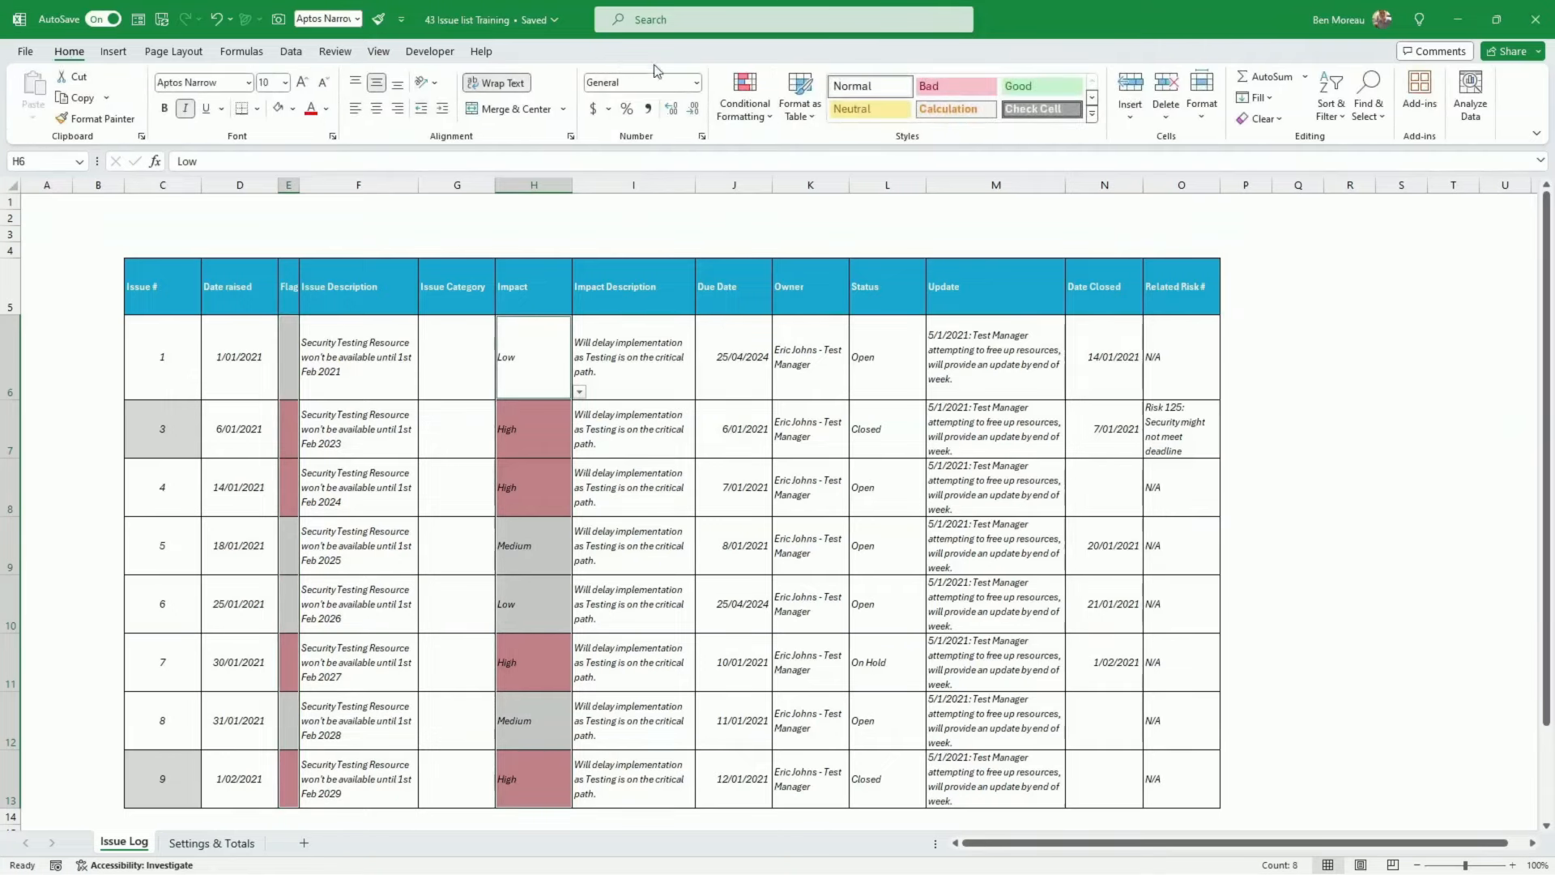
pyautogui.click(742, 105)
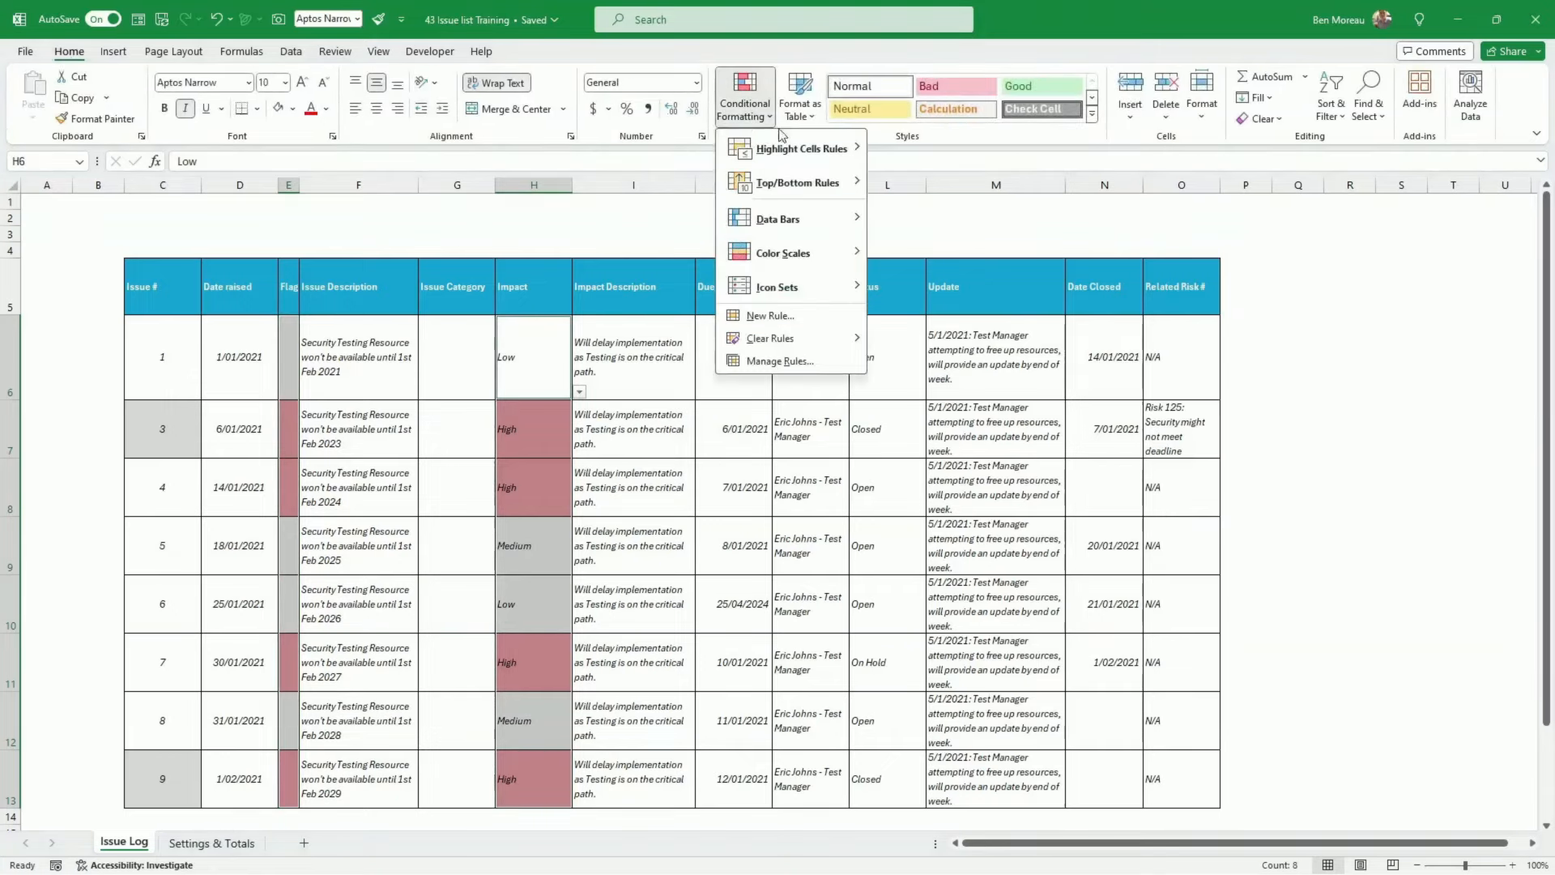
pyautogui.click(771, 362)
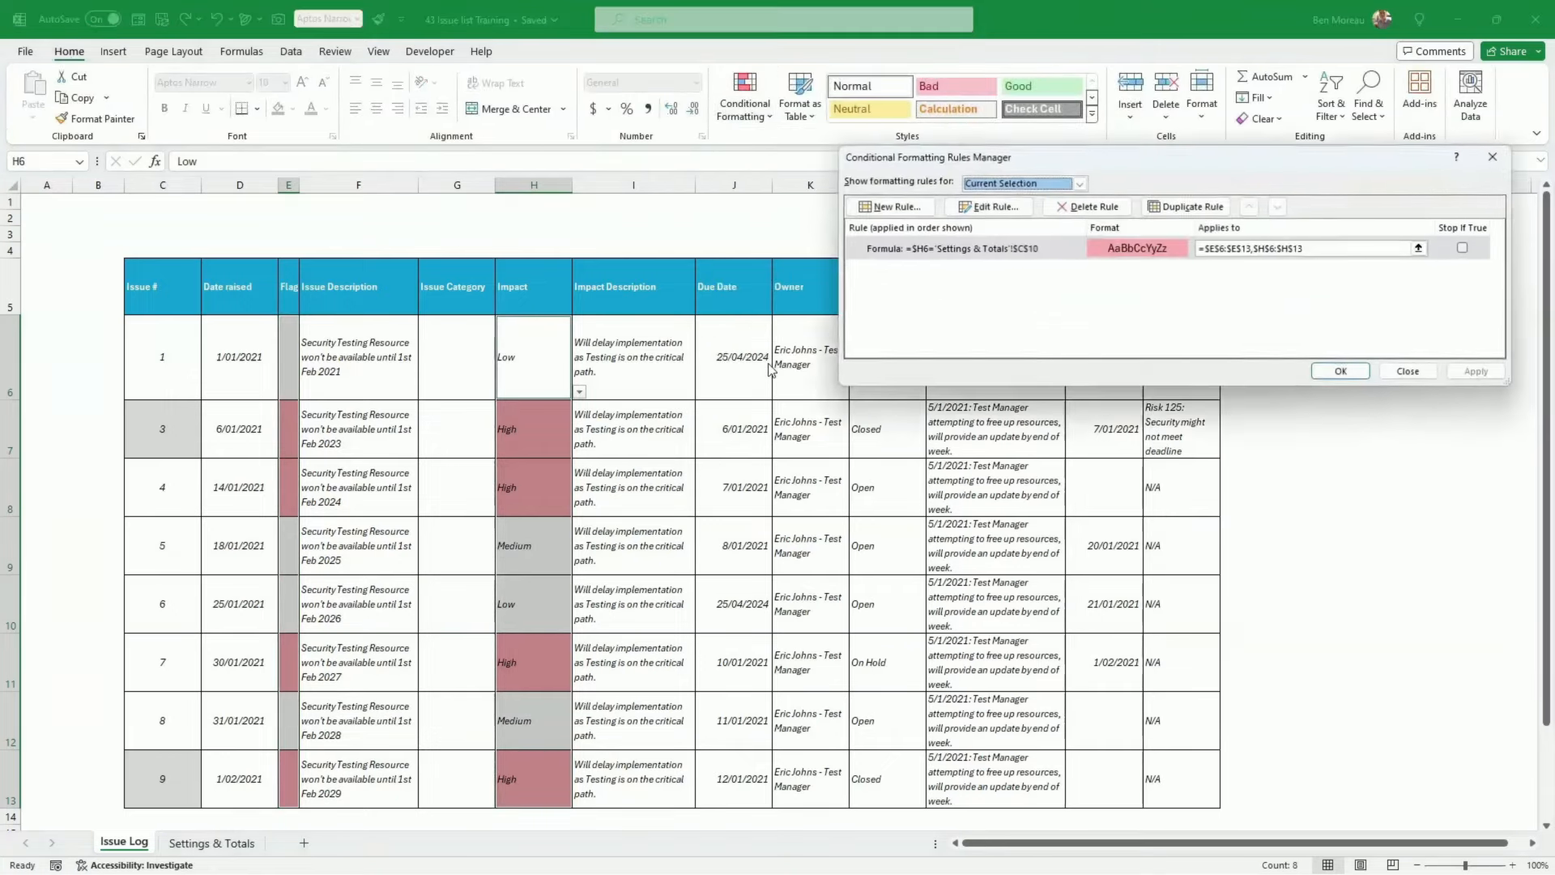
pyautogui.click(1179, 207)
pyautogui.click(1179, 208)
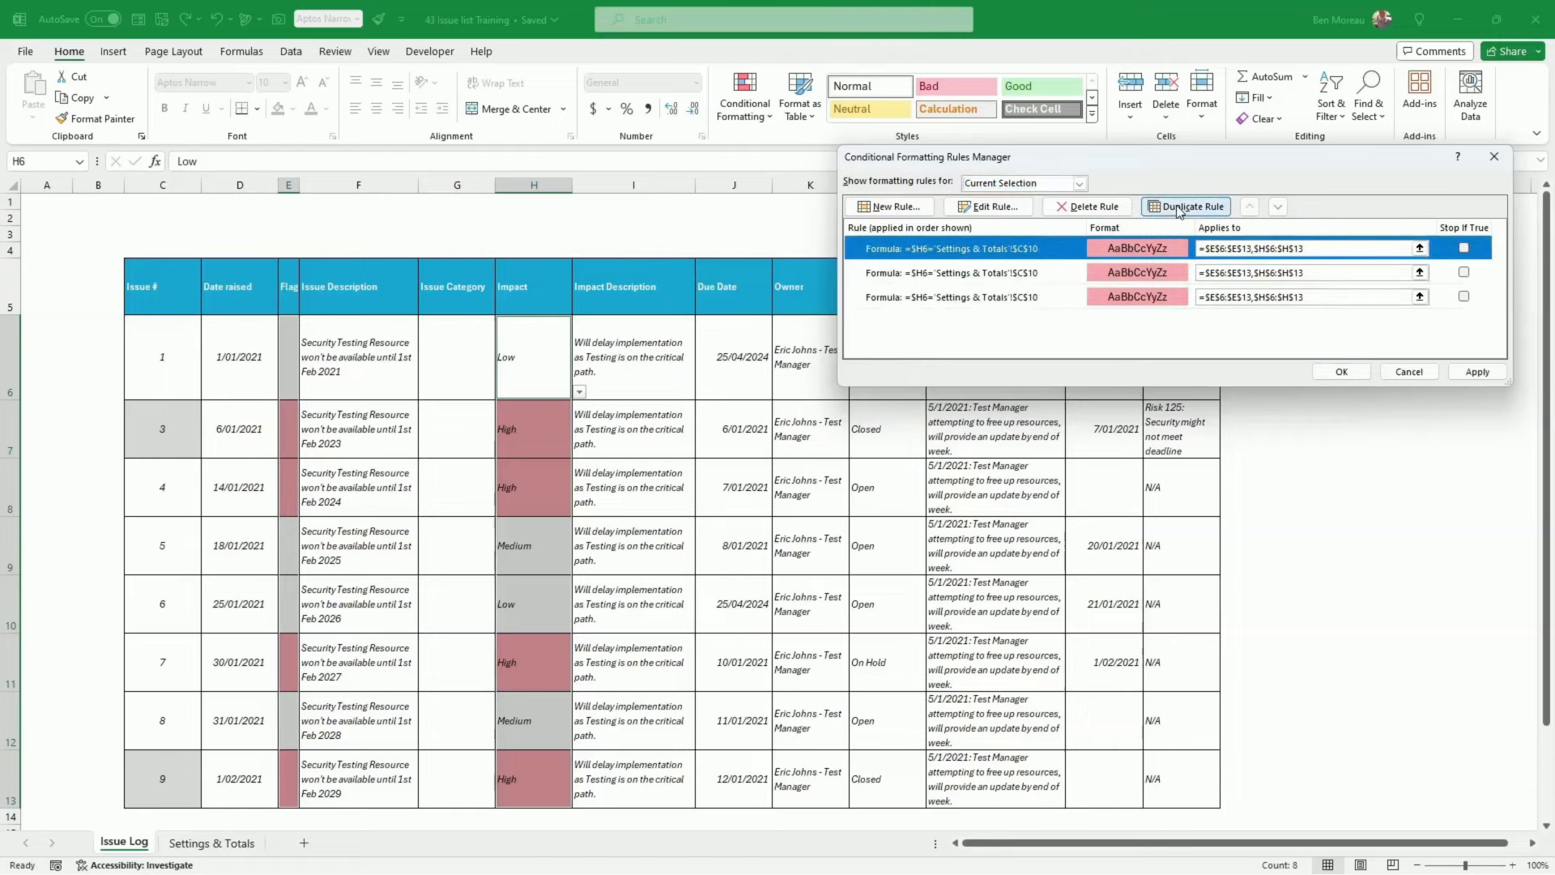
# Edit the second rule's formula to reference $C$11, the Medium entry on the Settings & Totals sheet
pyautogui.click(1058, 273)
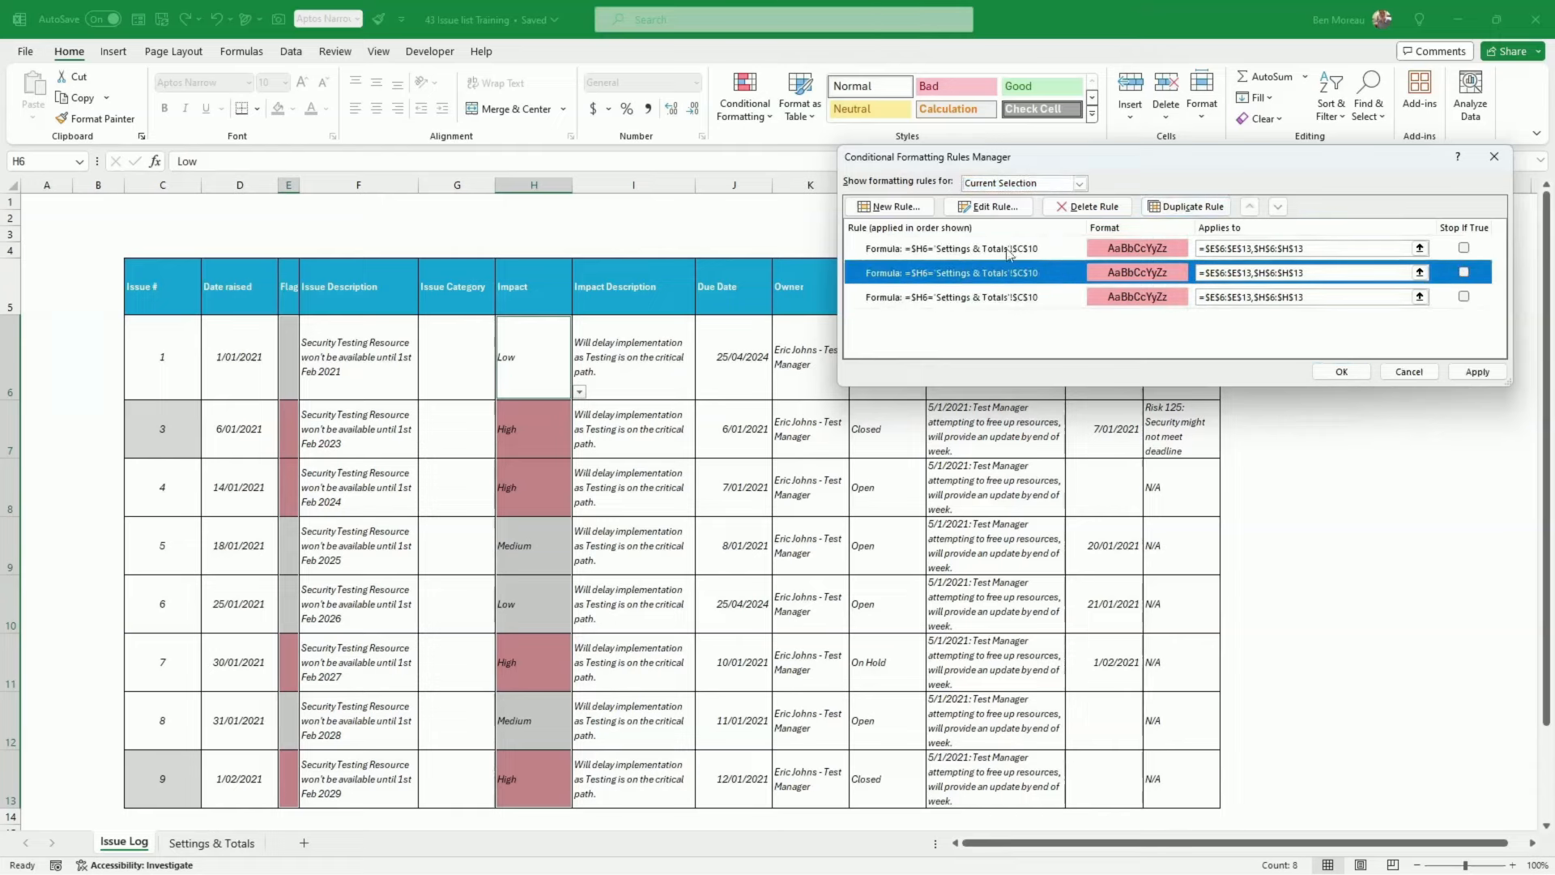
pyautogui.click(989, 207)
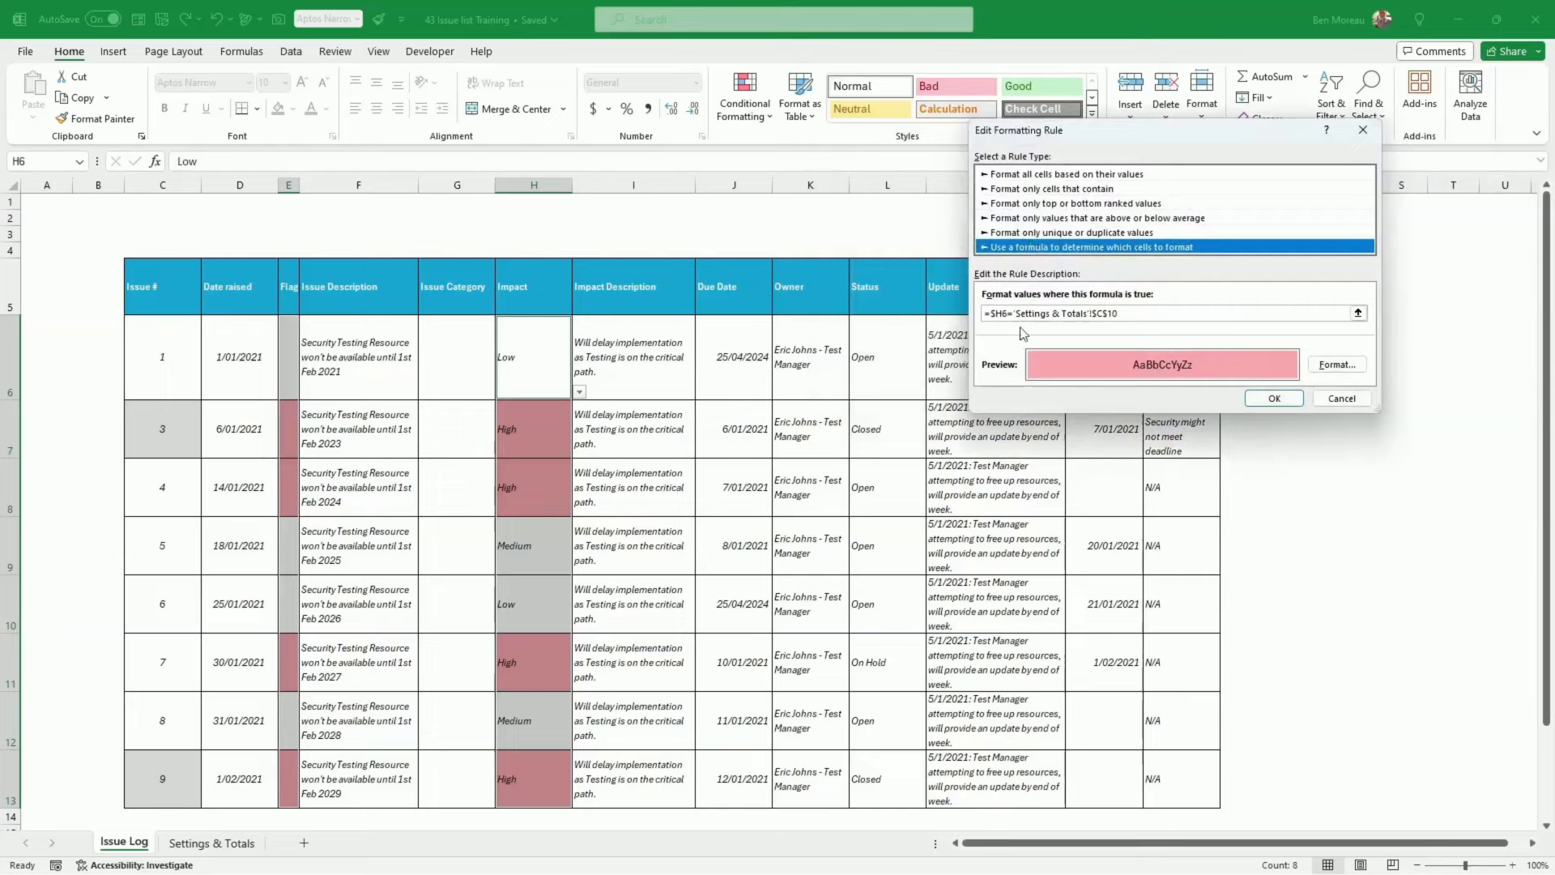
pyautogui.click(1121, 317)
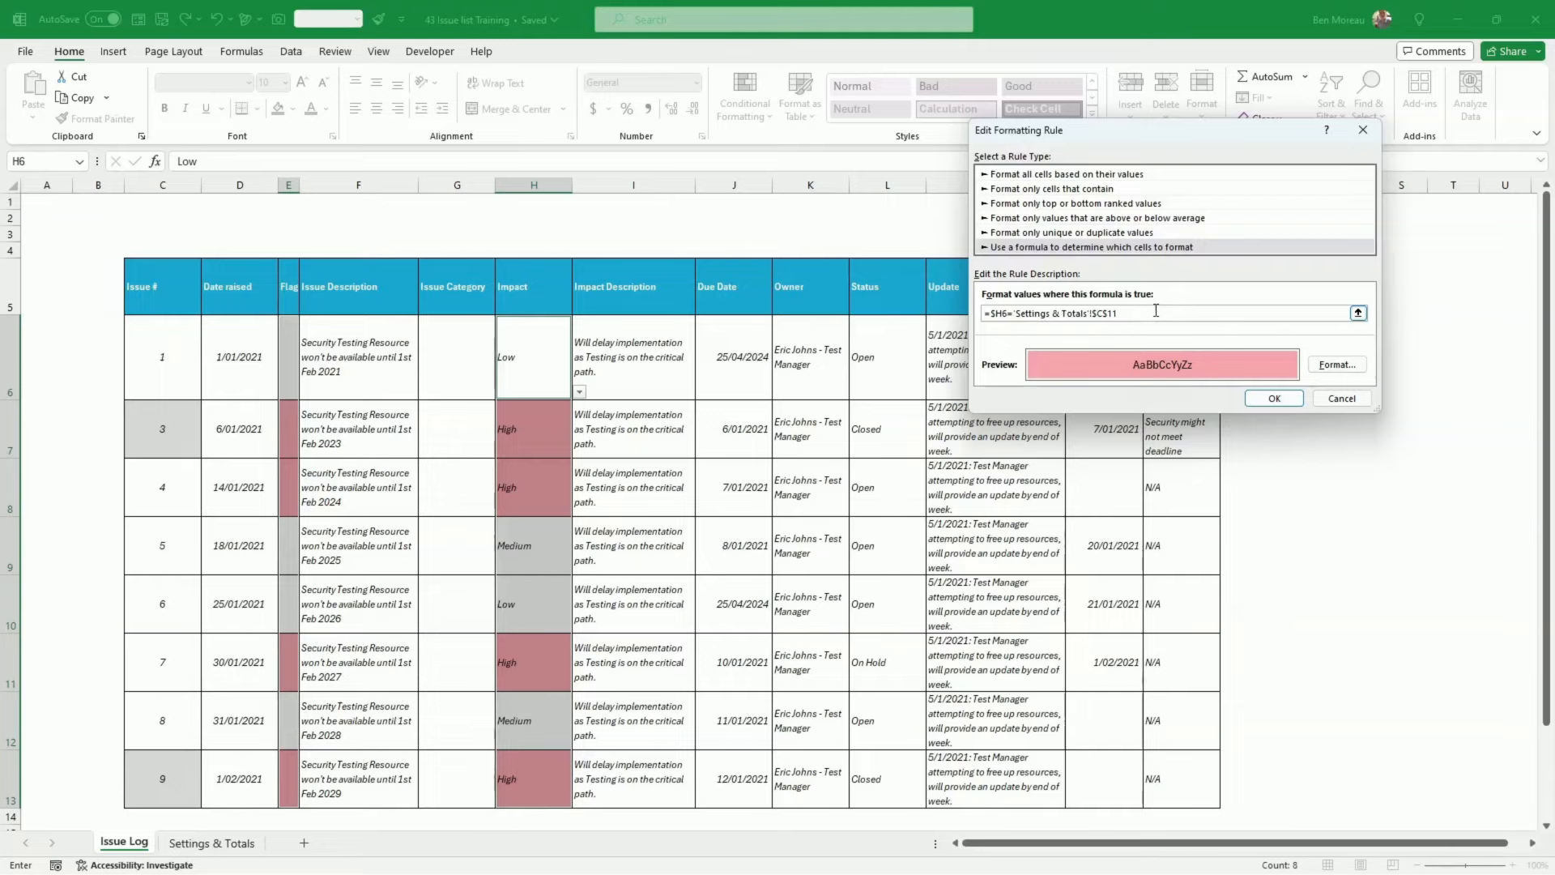
pyautogui.write('+')
pyautogui.click(211, 843)
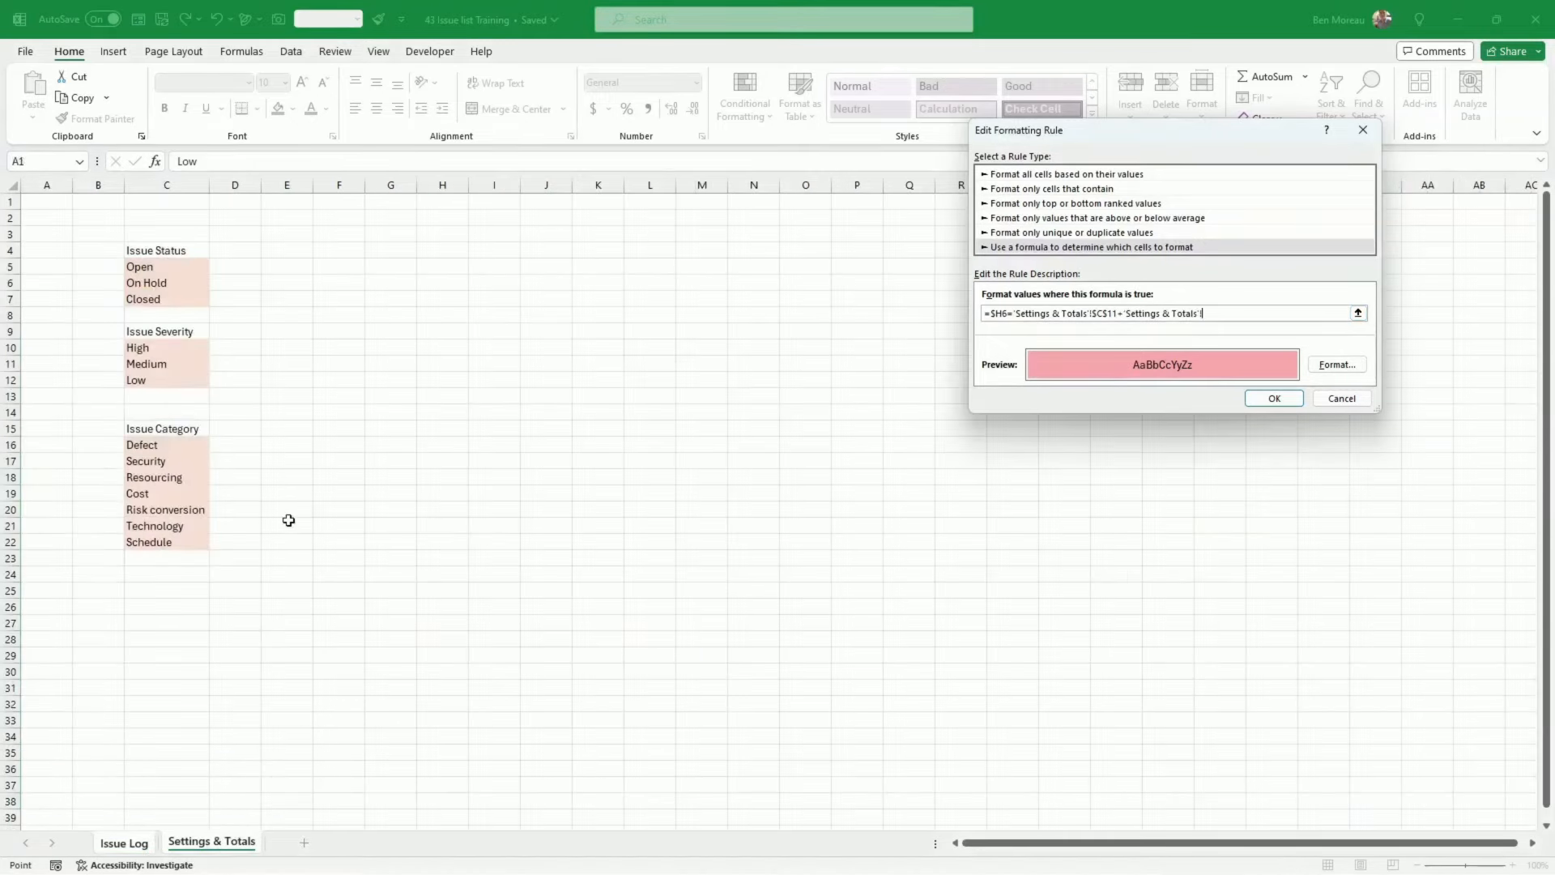
# Set the second rule's fill to a light amber custom colour, about #FFDB69
pyautogui.click(1332, 364)
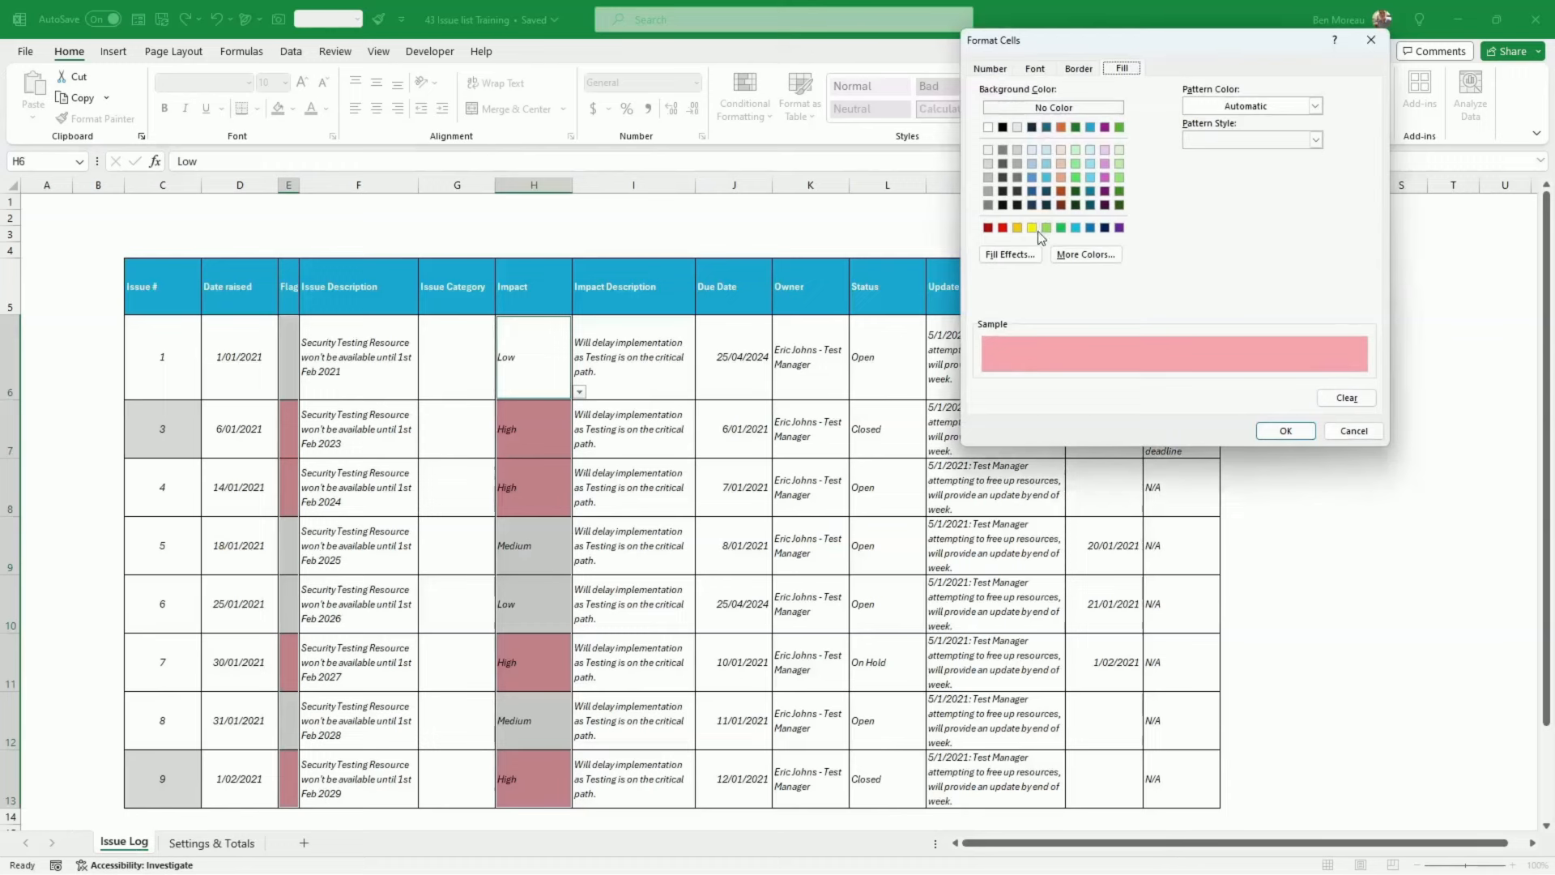
pyautogui.click(1017, 227)
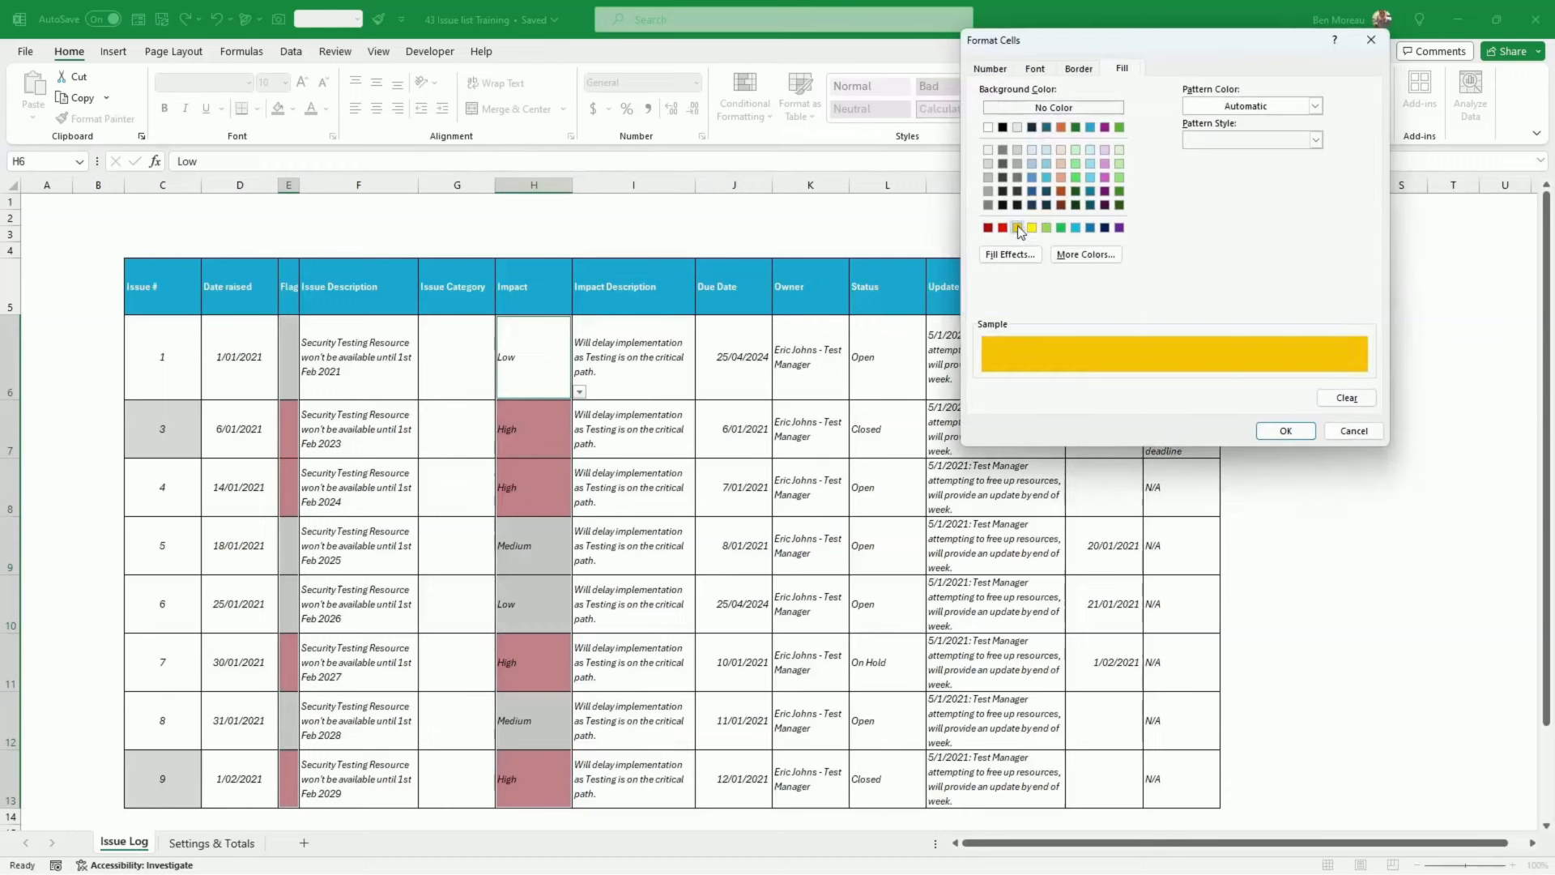
pyautogui.click(1085, 255)
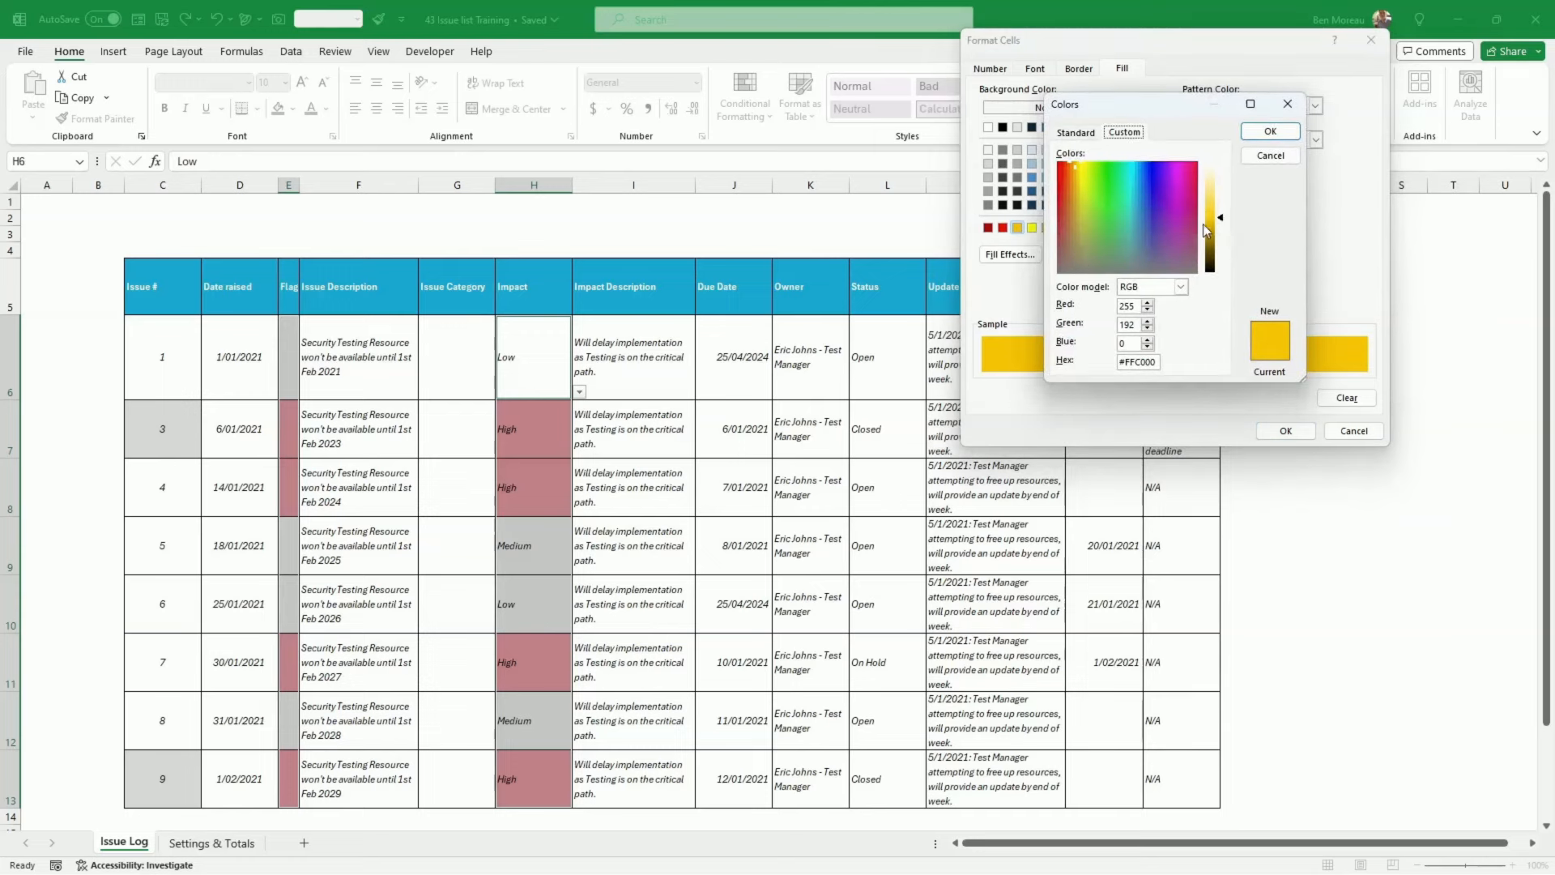
pyautogui.moveTo(1221, 218); pyautogui.dragTo(1222, 202)
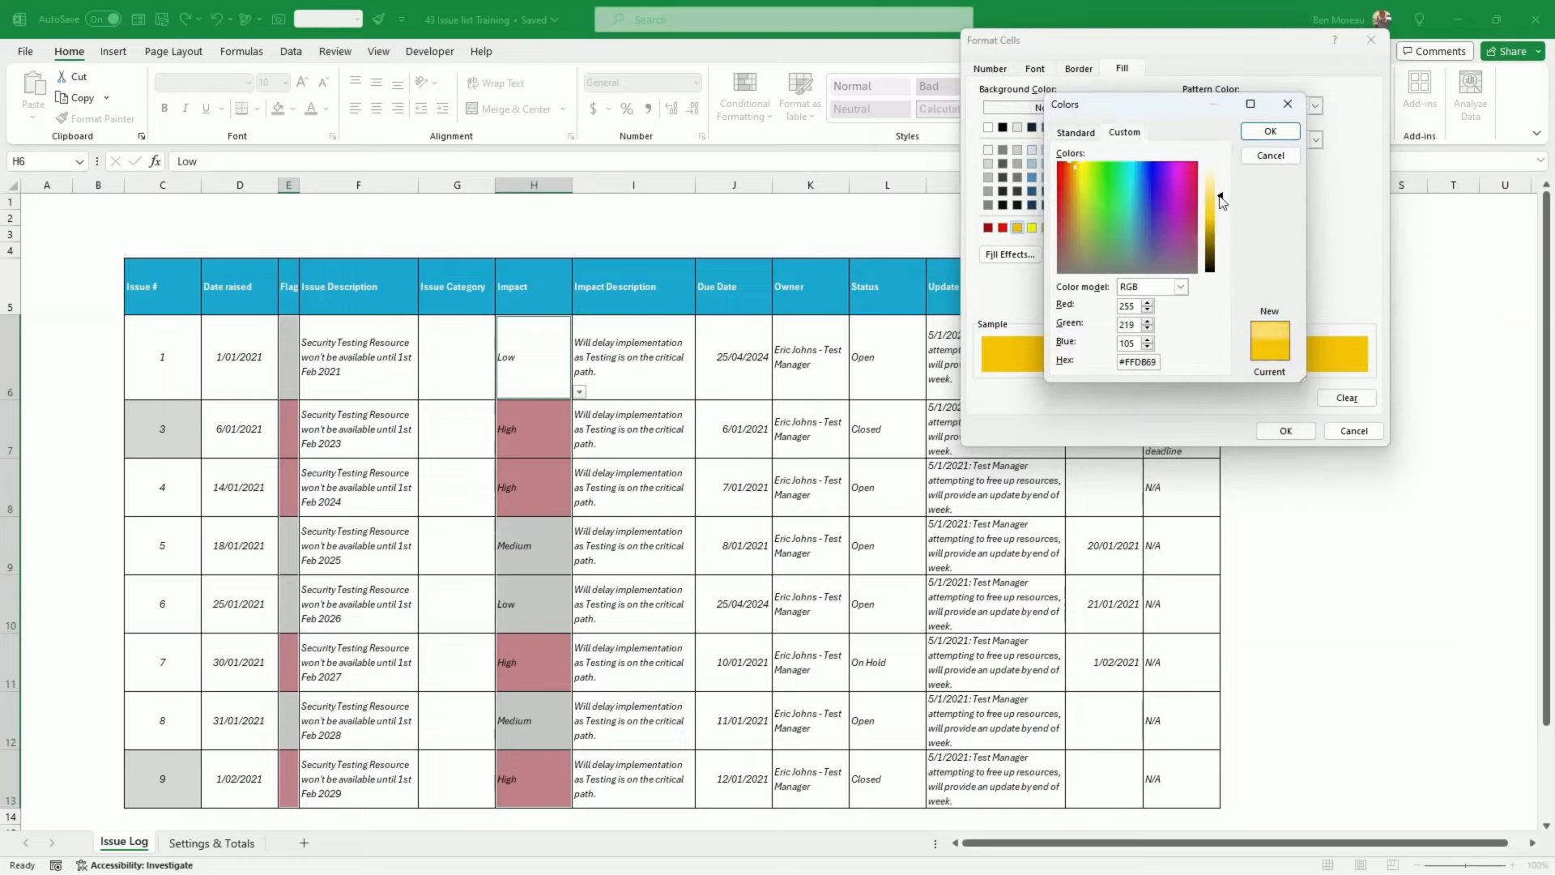
pyautogui.click(1268, 132)
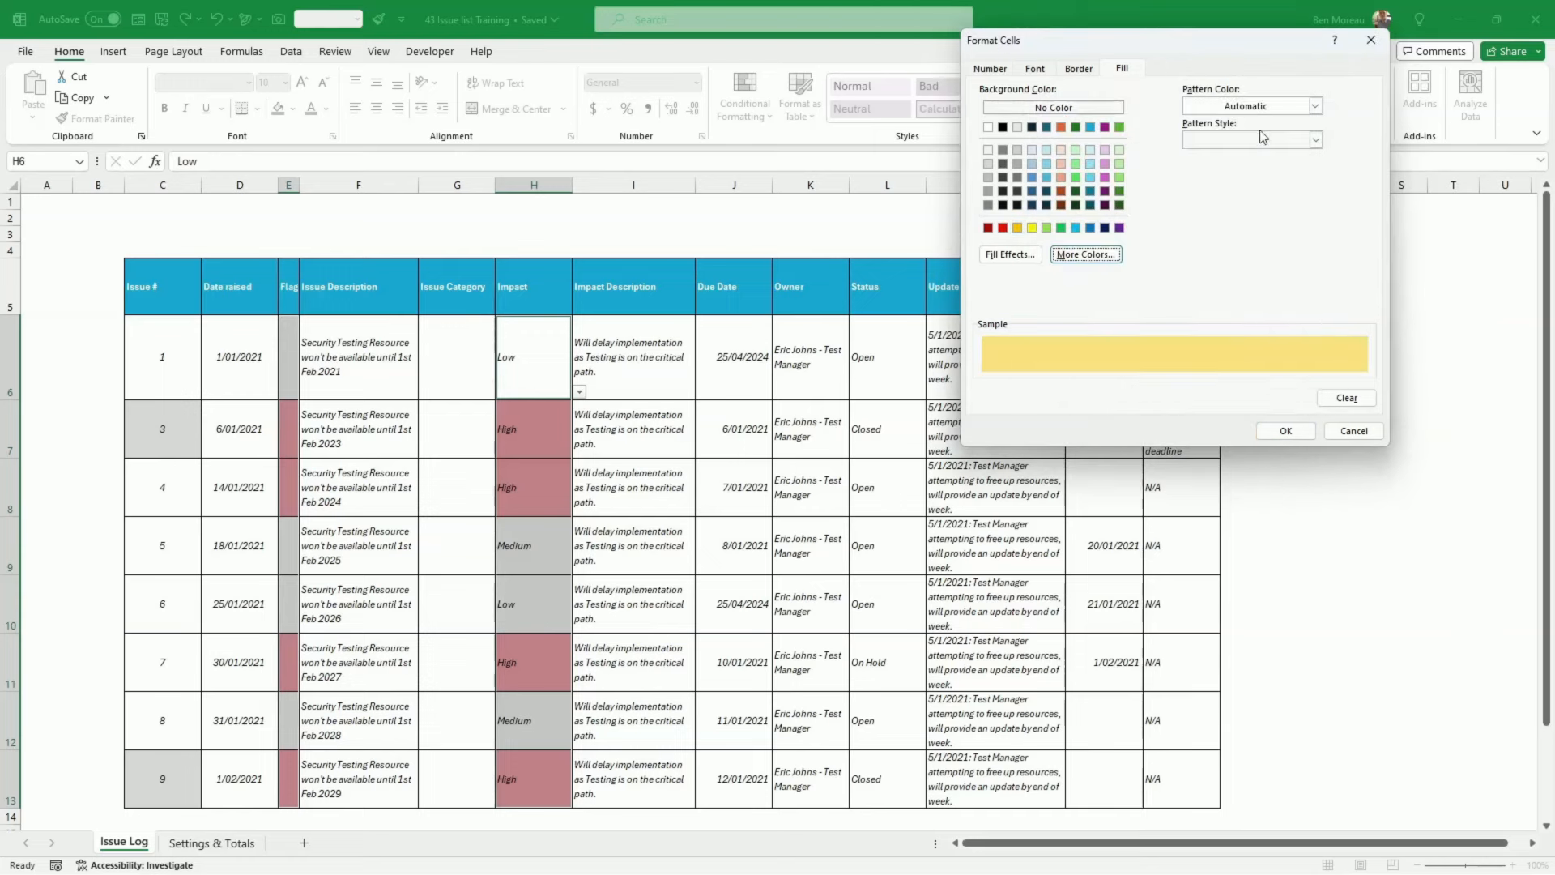
pyautogui.click(1283, 429)
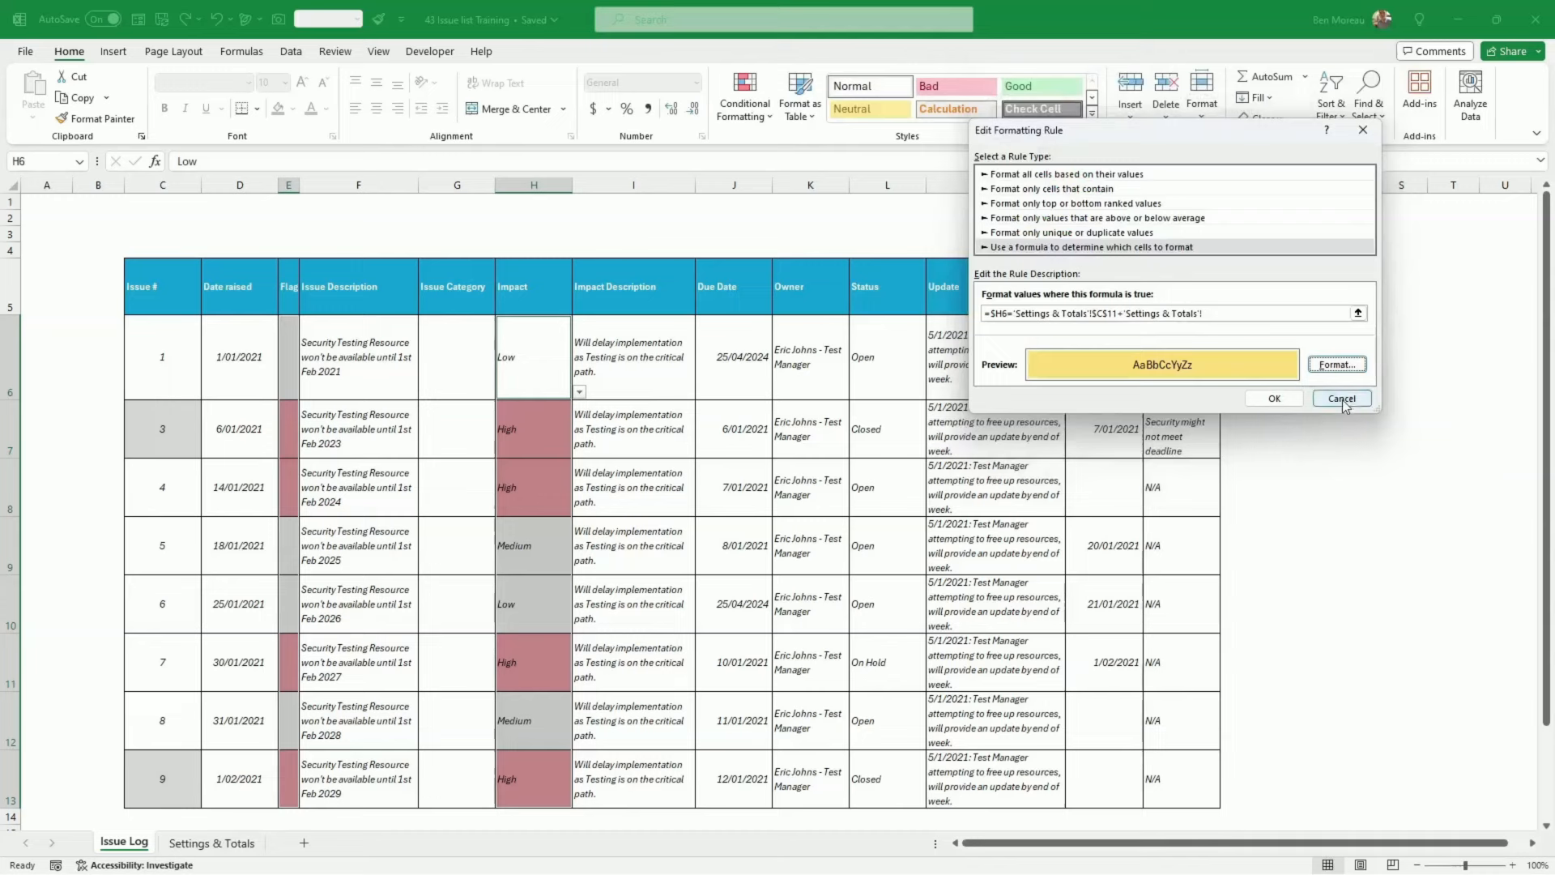
# Remove the stray trailing sheet reference so the formula reads =$H6='Settings & Totals'!$C$11, and save the Medium rule
pyautogui.click(1282, 400)
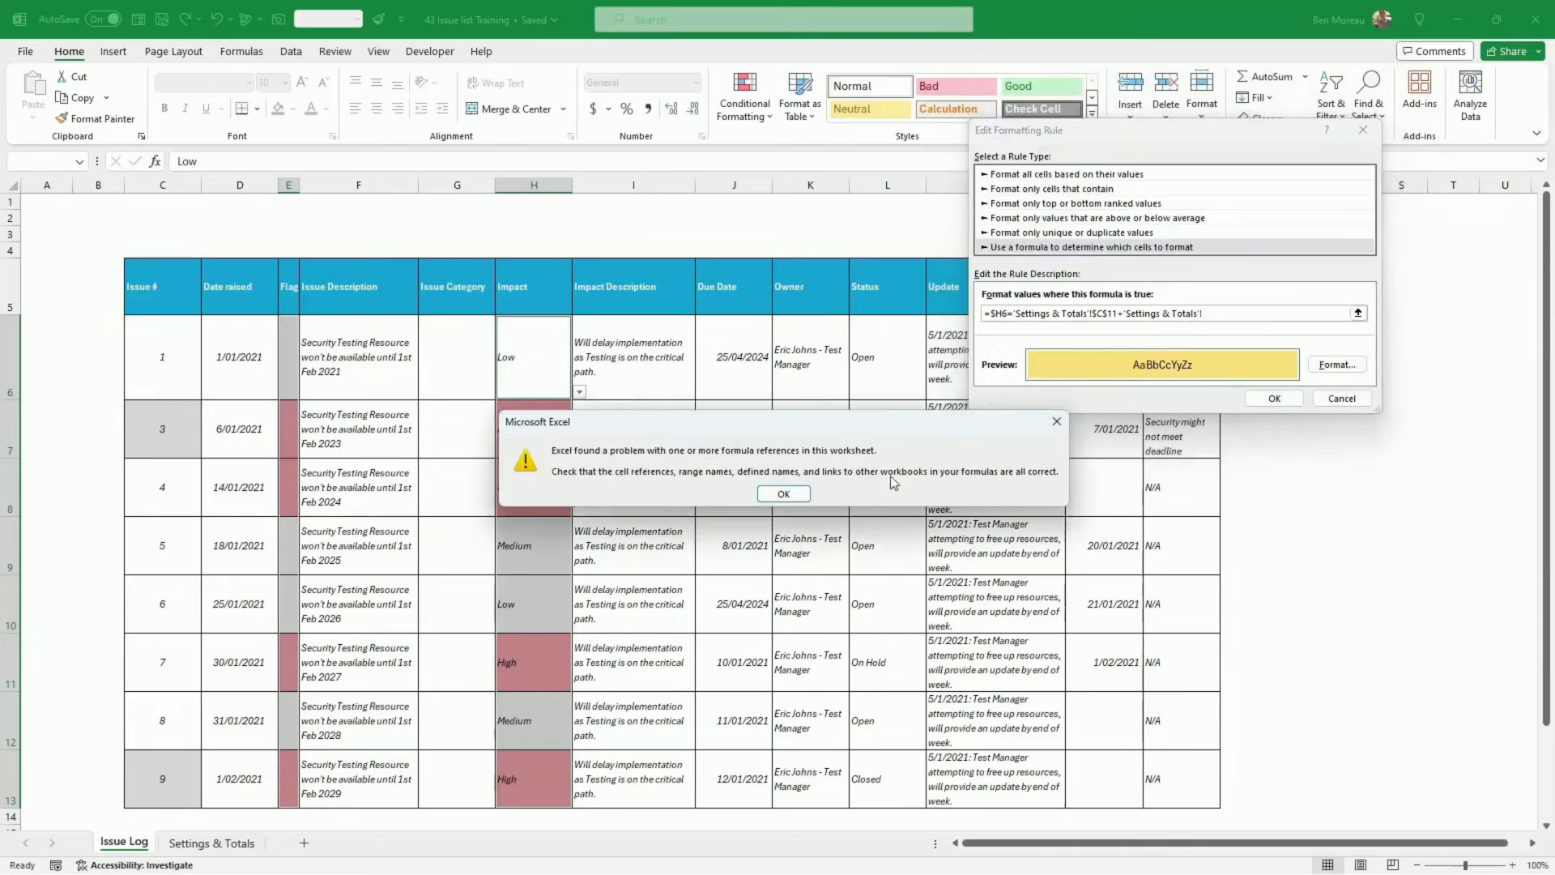
pyautogui.click(782, 494)
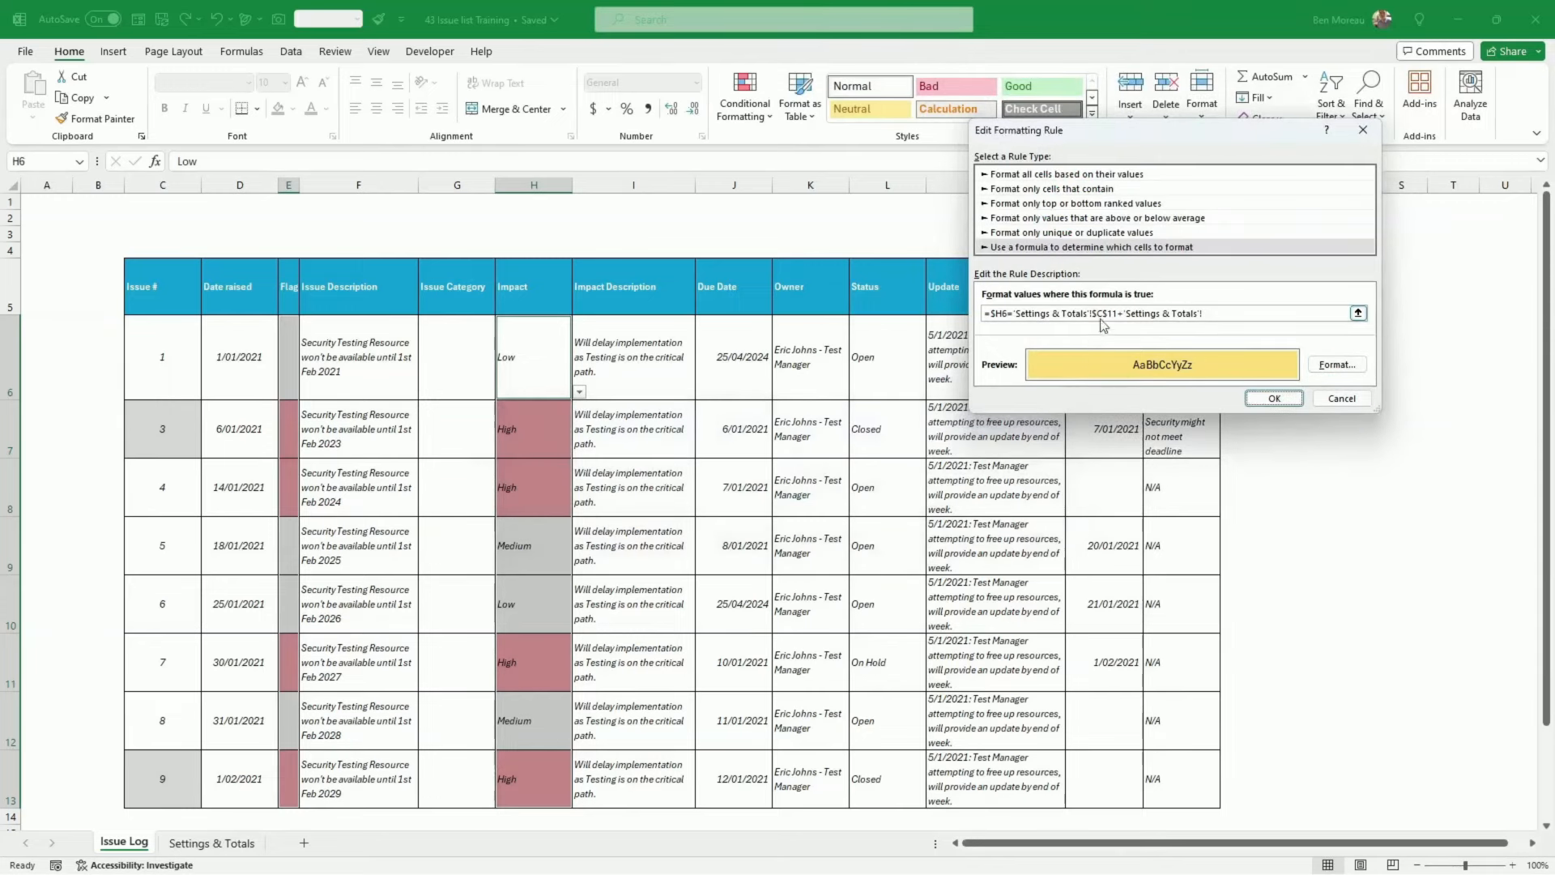
pyautogui.moveTo(1208, 315); pyautogui.dragTo(1175, 317)
pyautogui.press('BackSpace')
pyautogui.press('BackSpace')
pyautogui.press('BackSpace')
pyautogui.press('BackSpace')
pyautogui.press('BackSpace')
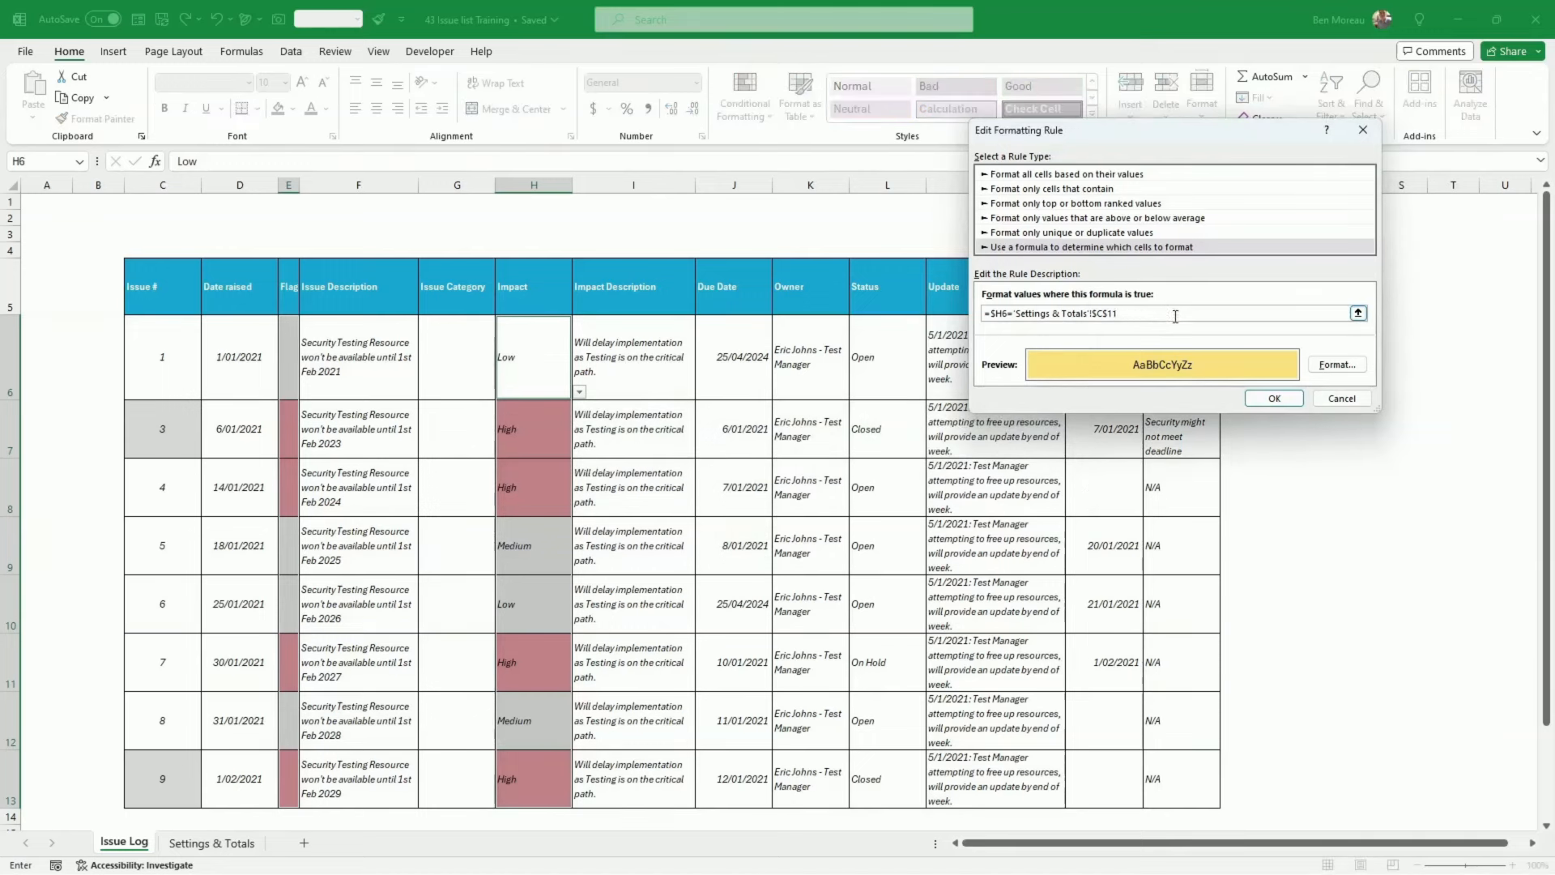
pyautogui.click(1275, 399)
# Edit the third rule's formula to reference $C$12, the Low entry on the Settings & Totals sheet
pyautogui.click(1067, 298)
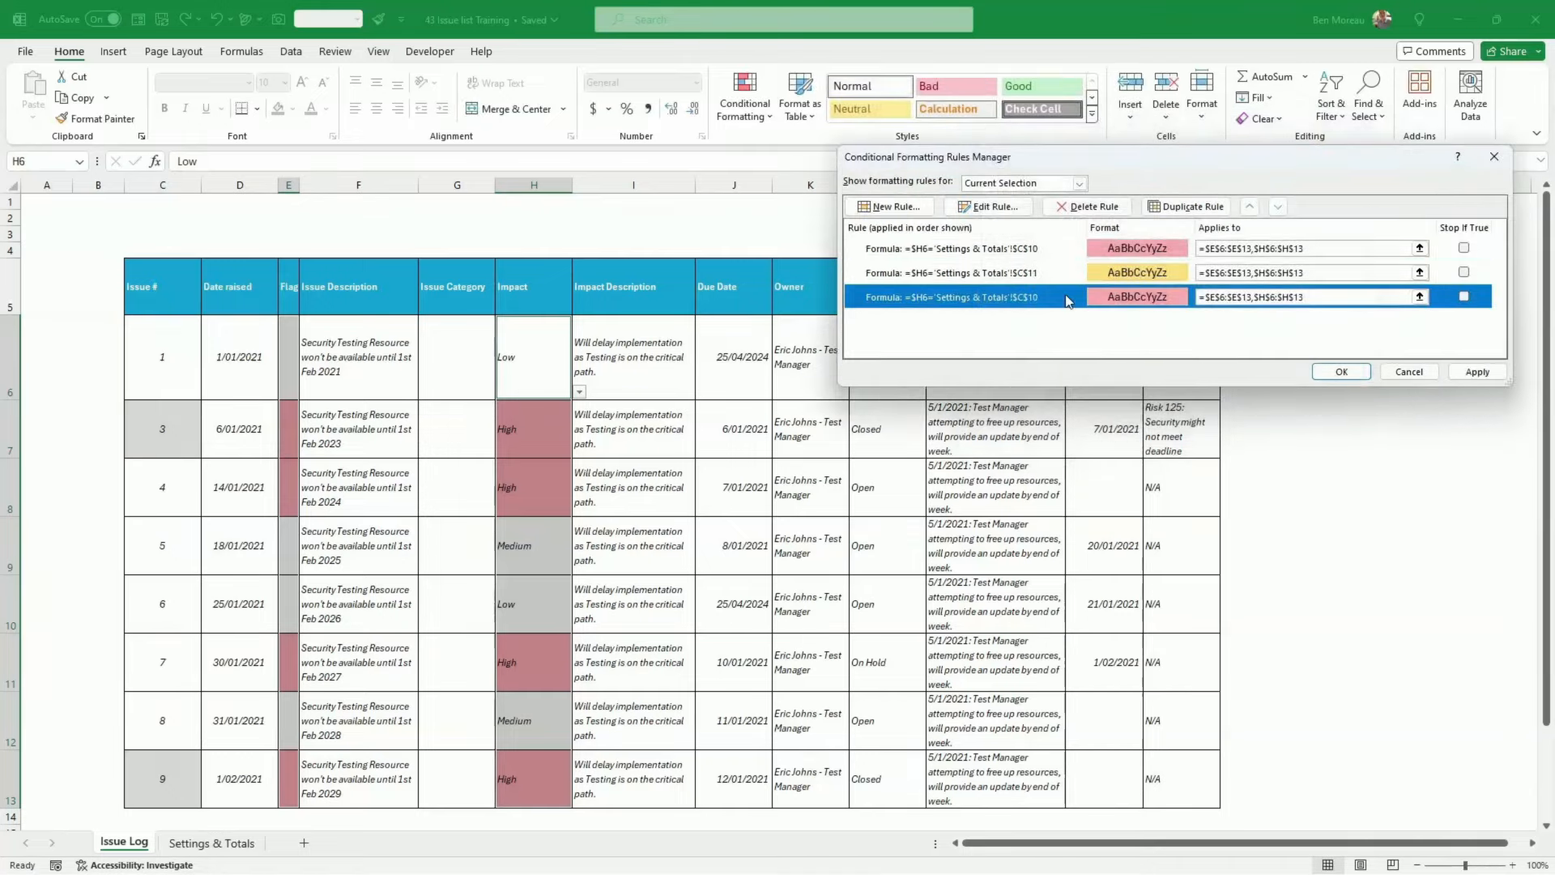
pyautogui.click(973, 208)
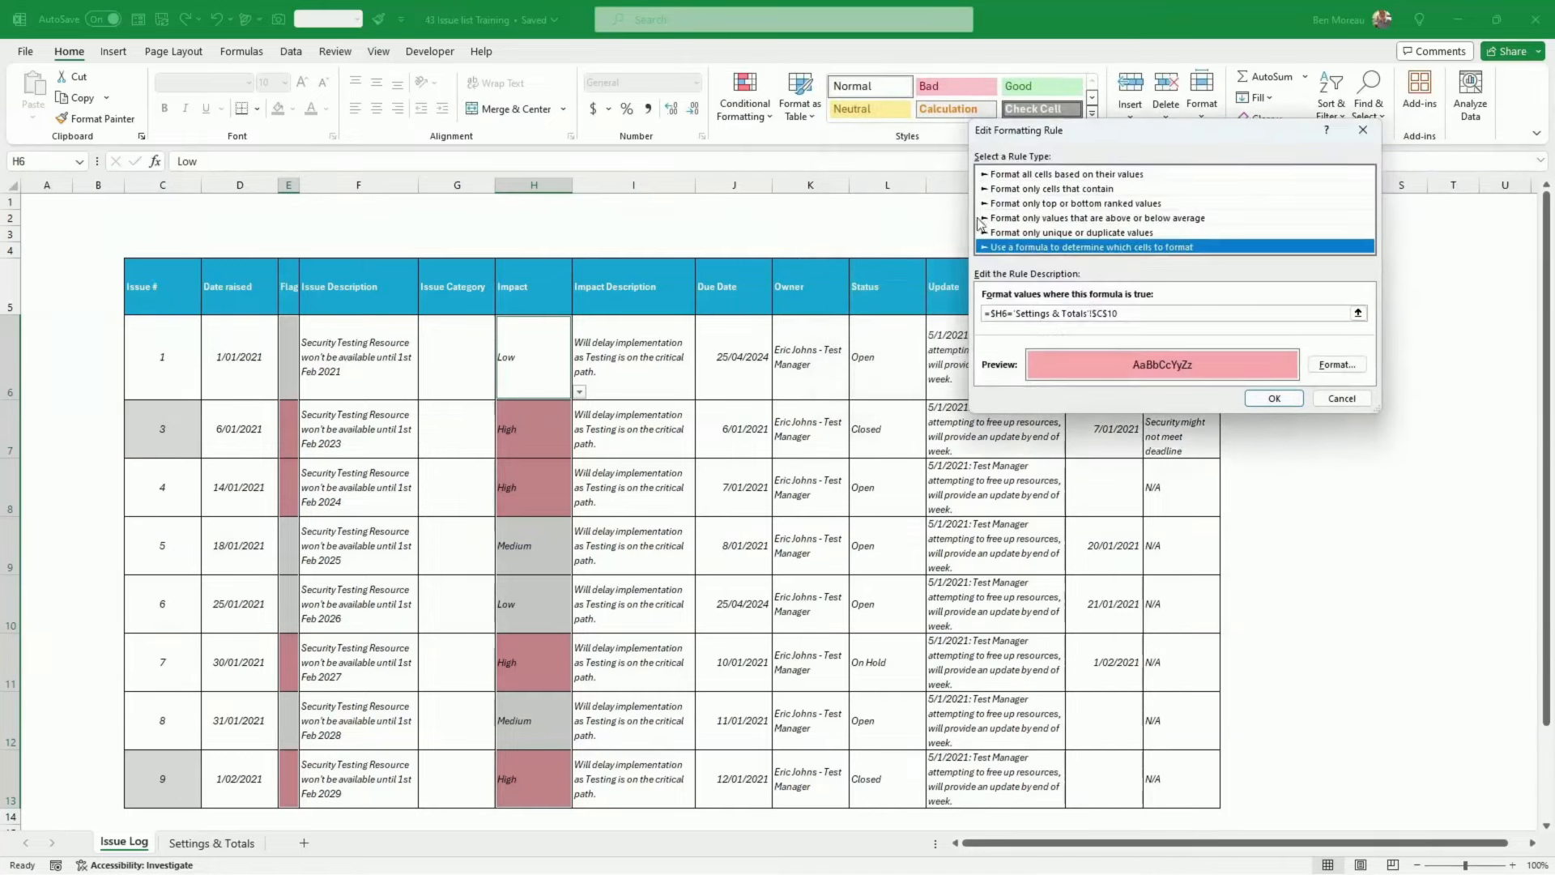
pyautogui.click(1117, 316)
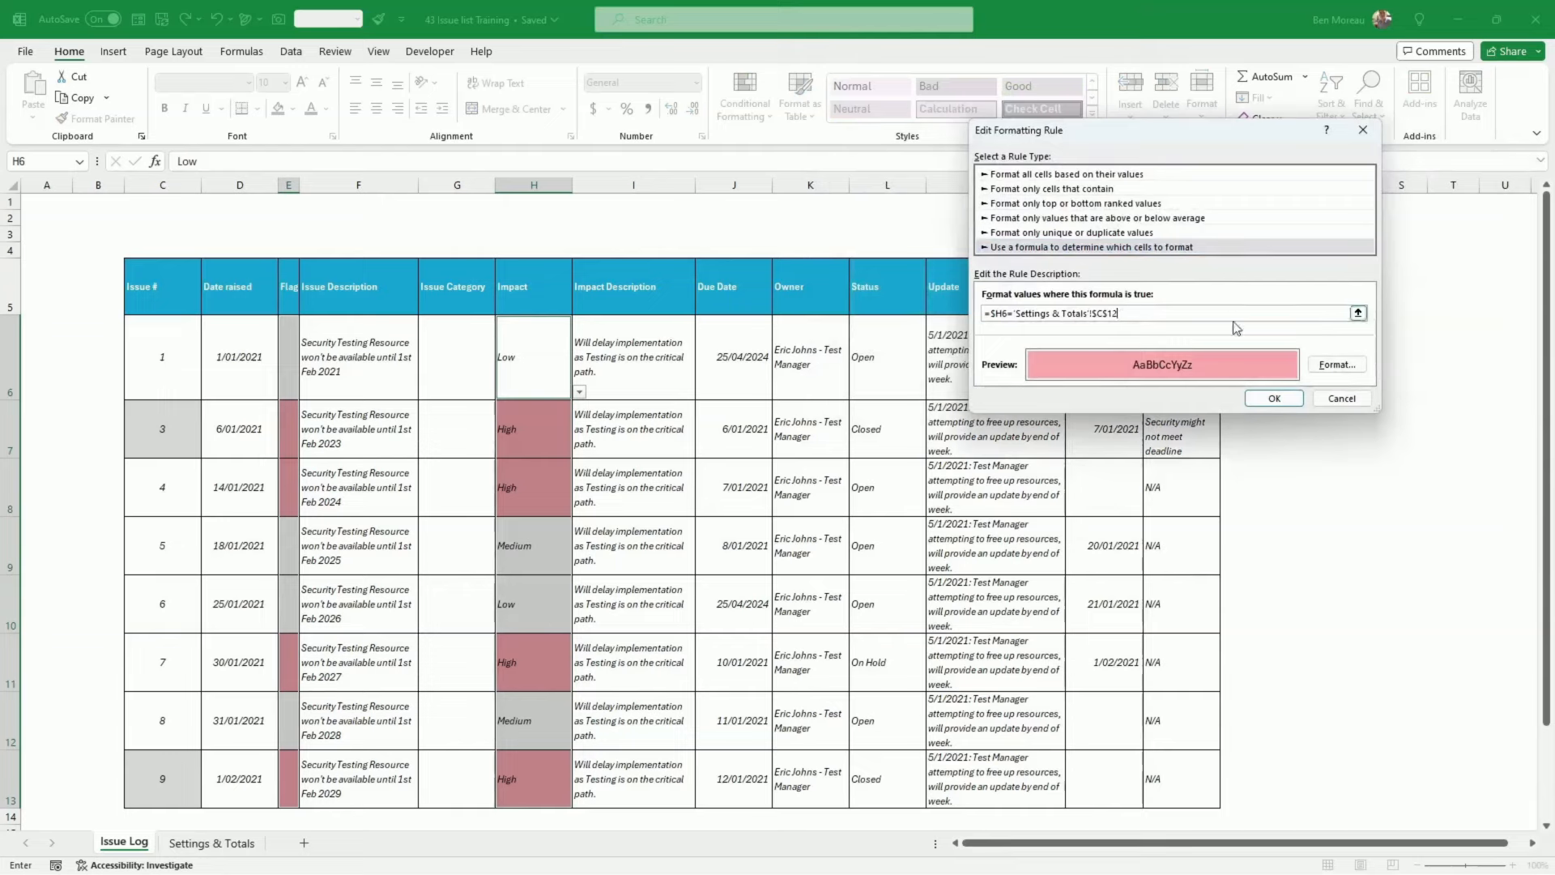
# Set the third rule's fill to light green, save it, and apply the impact rules to the selected cells
pyautogui.click(1336, 365)
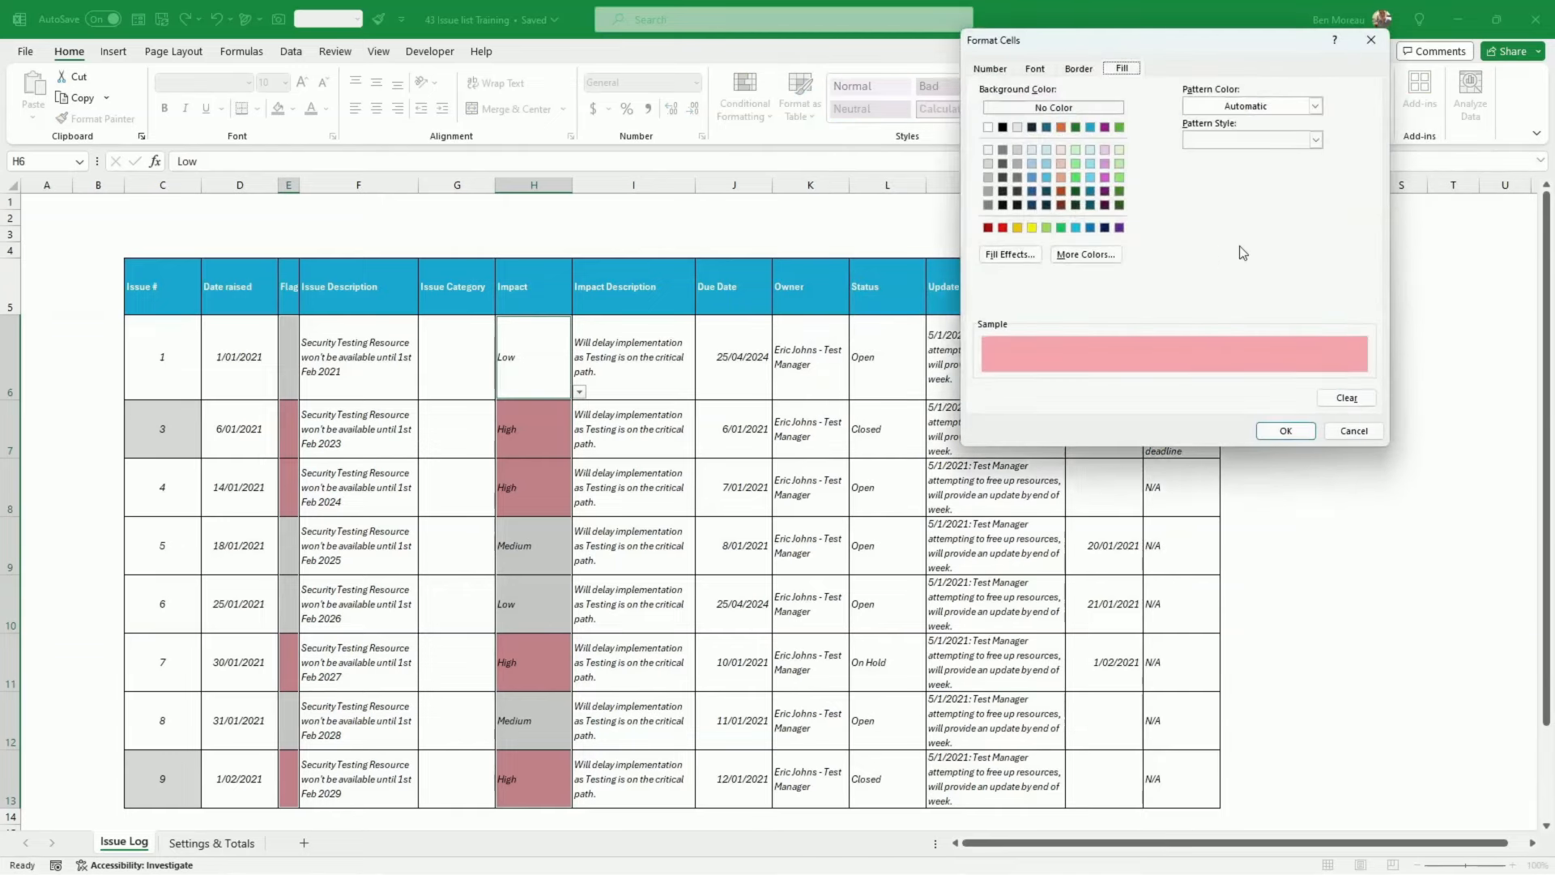
pyautogui.click(1118, 150)
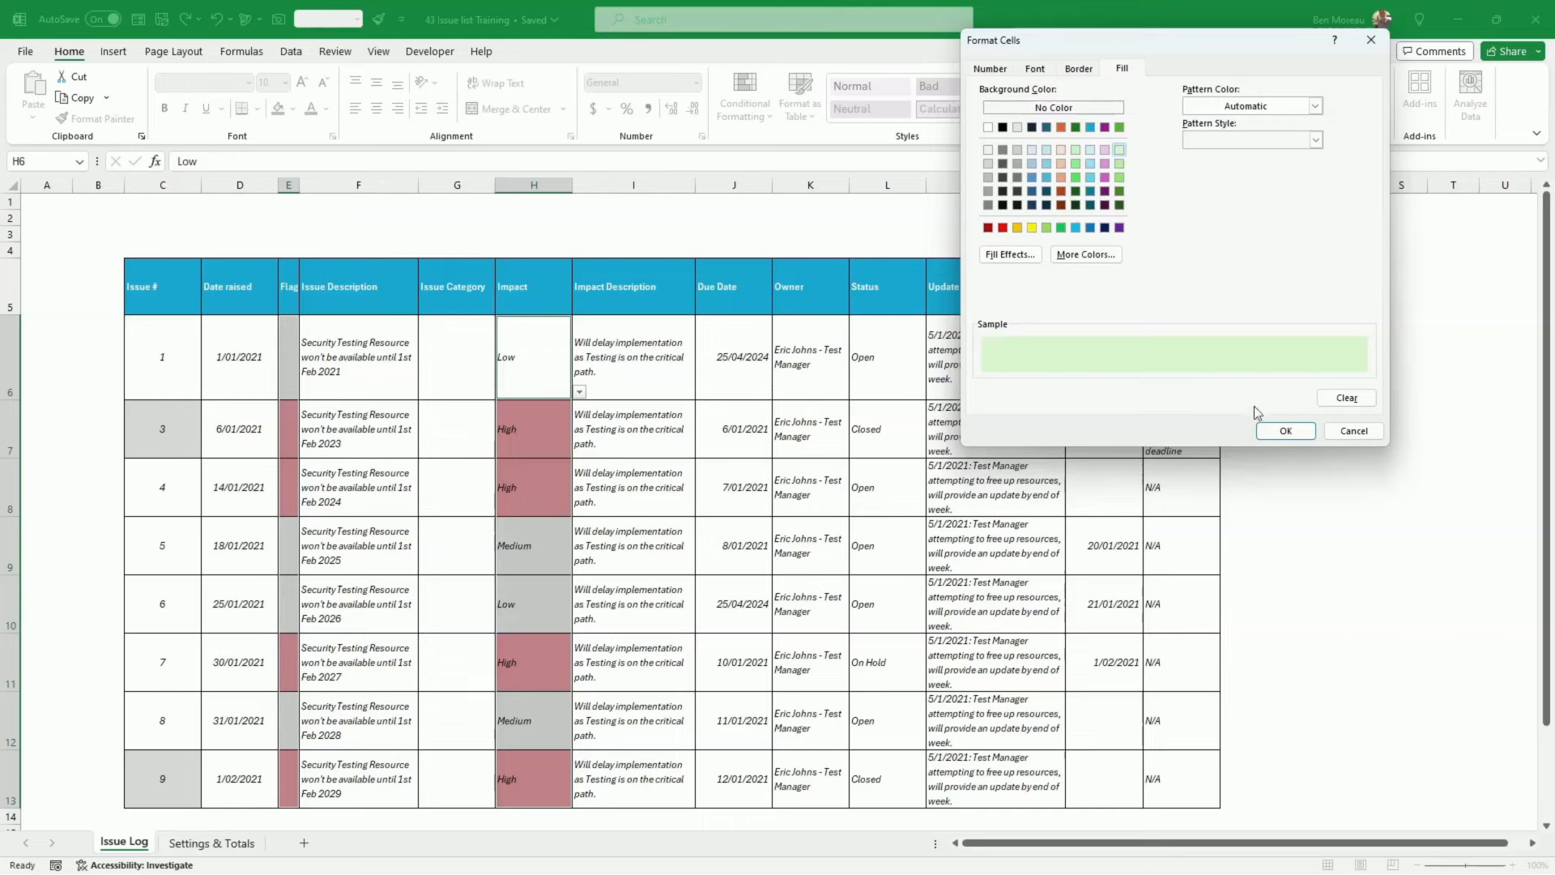
pyautogui.click(1290, 433)
pyautogui.click(1286, 400)
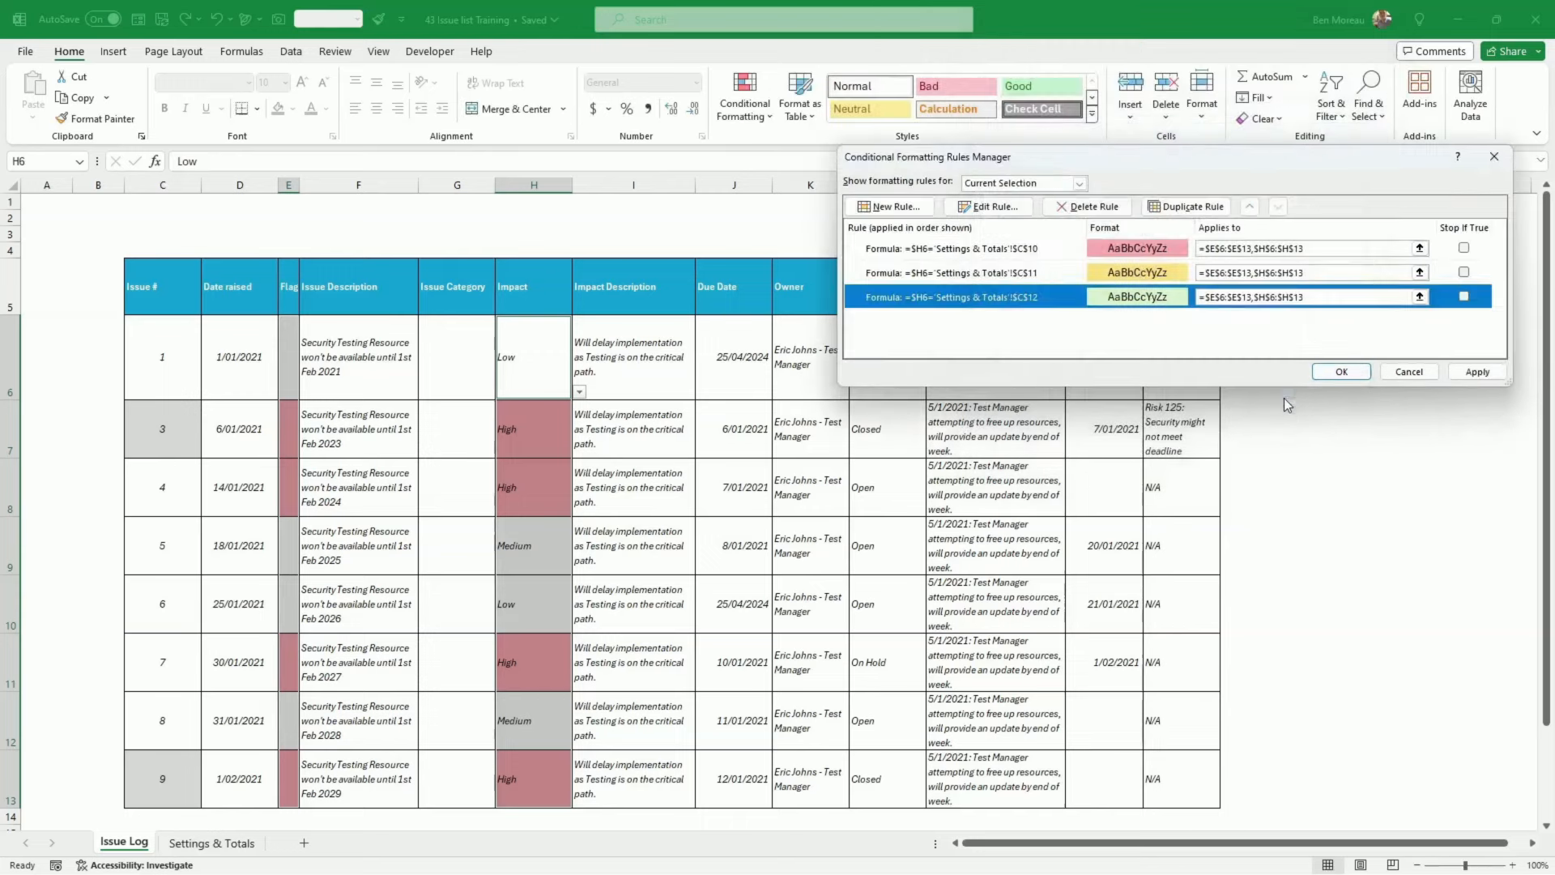
pyautogui.click(1462, 373)
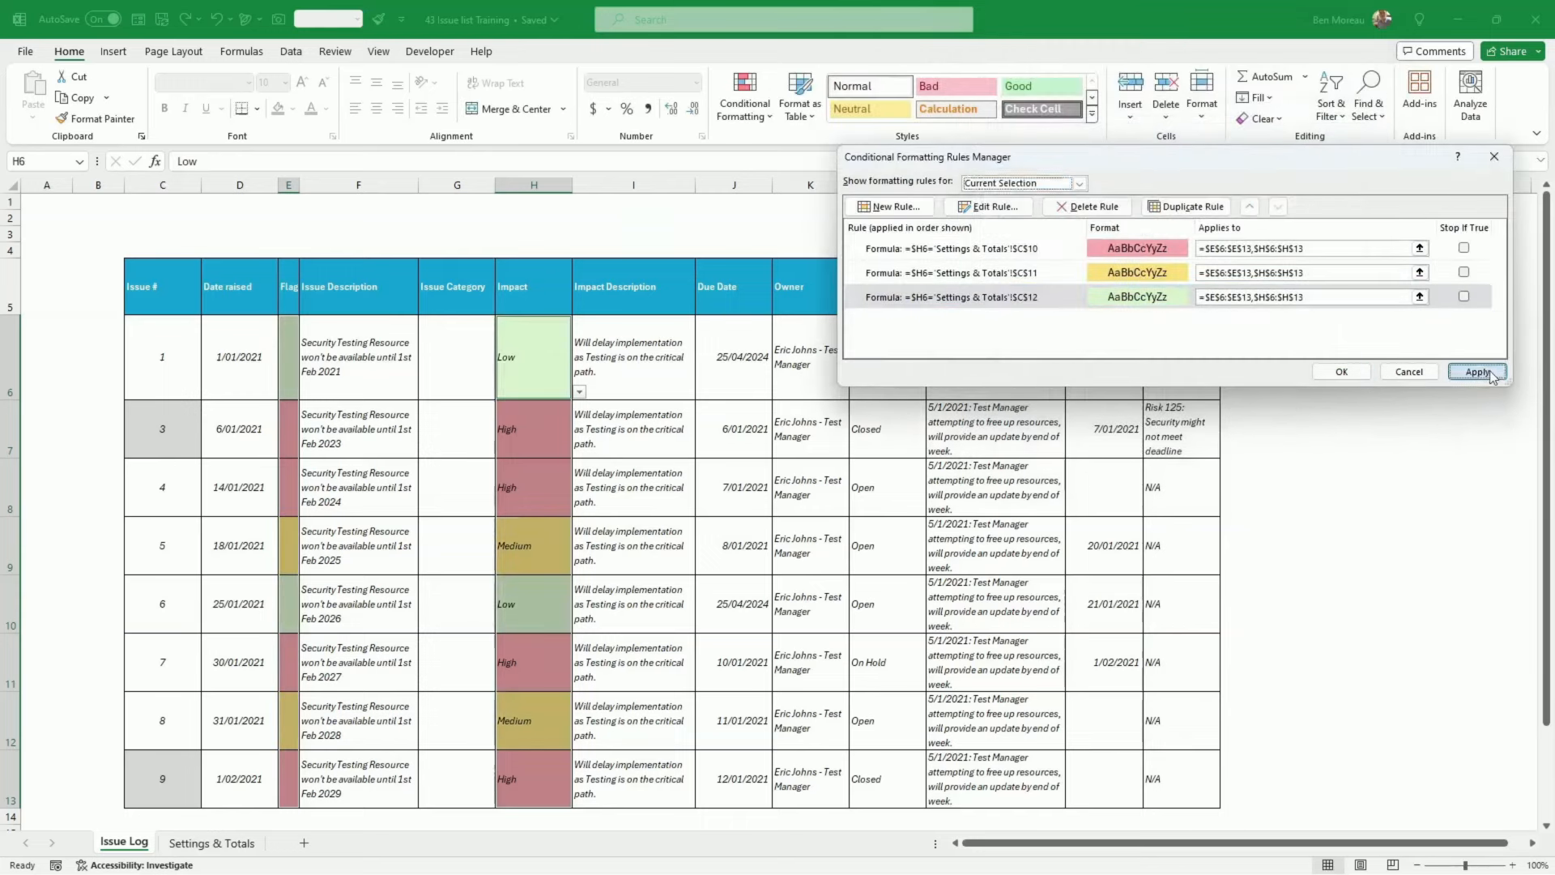
pyautogui.click(1326, 373)
pyautogui.click(931, 556)
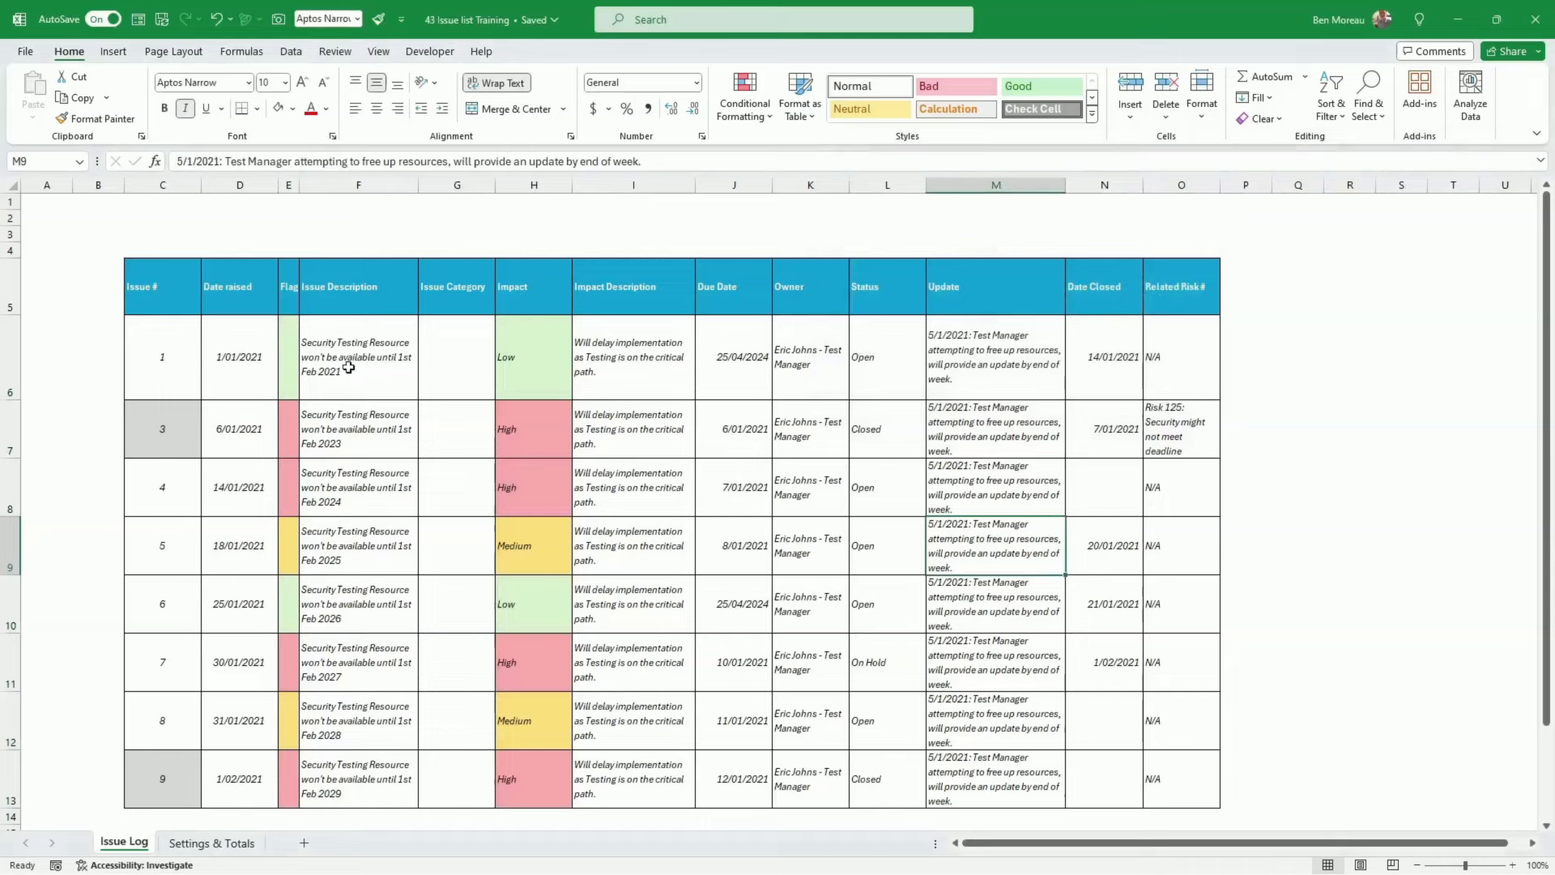
pyautogui.click(533, 789)
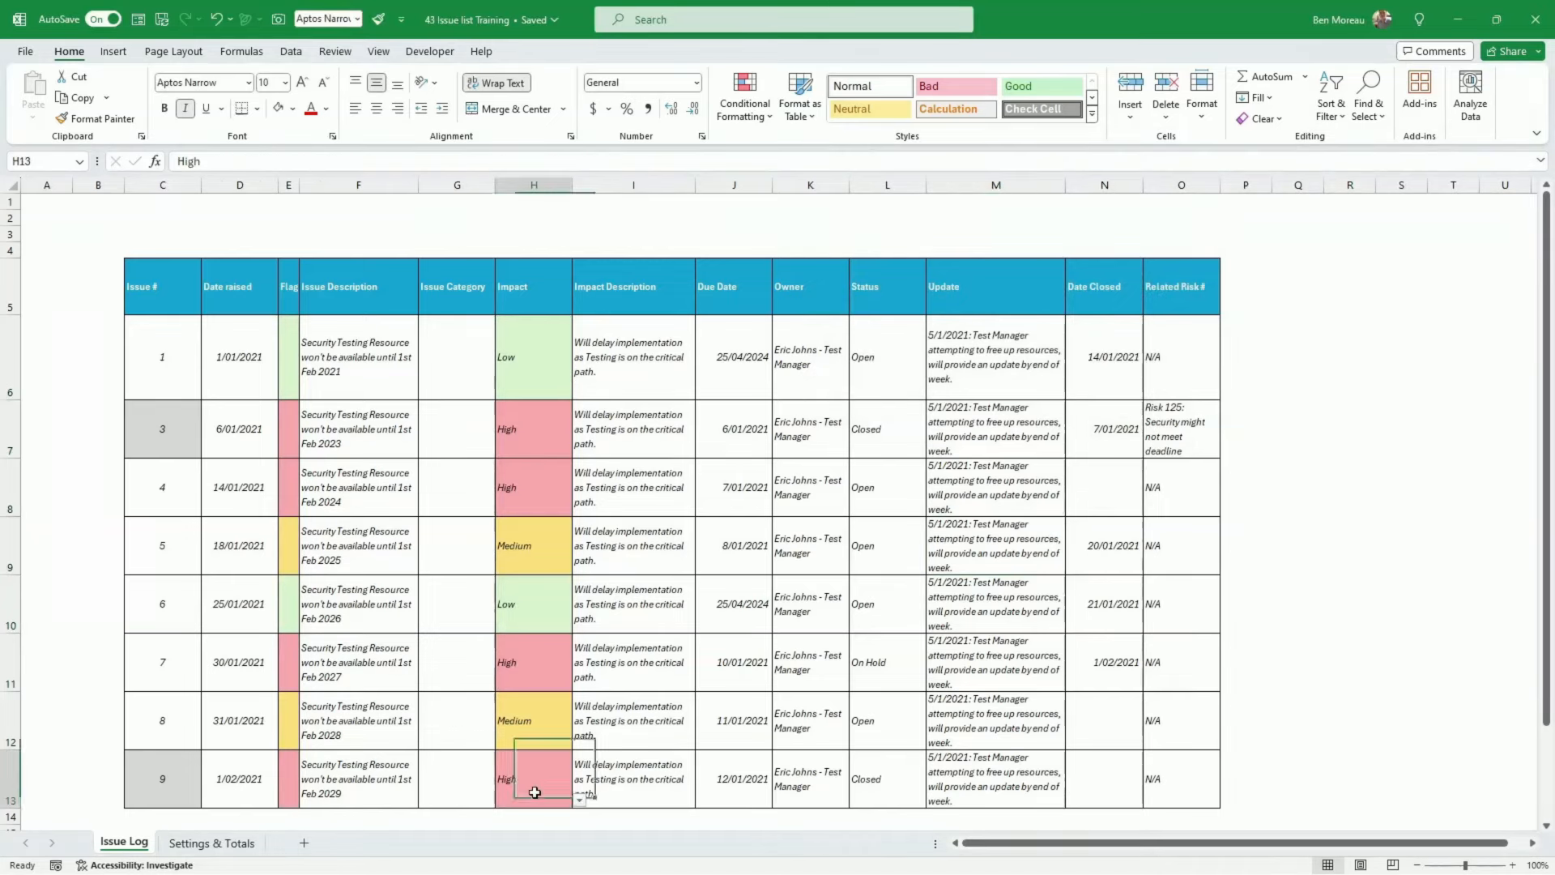
pyautogui.click(286, 185)
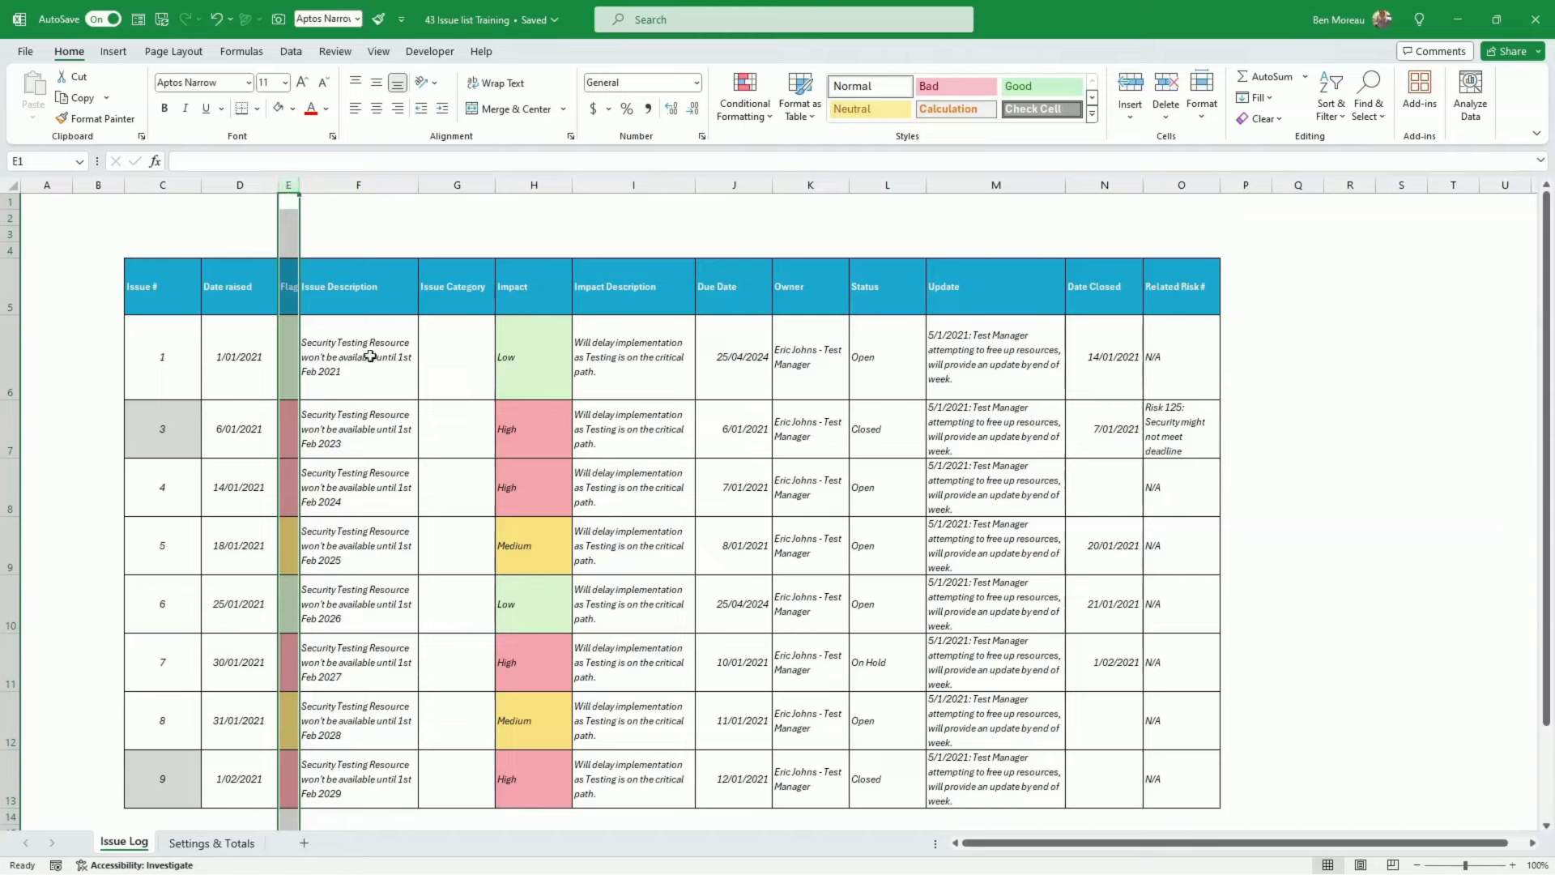
pyautogui.click(639, 561)
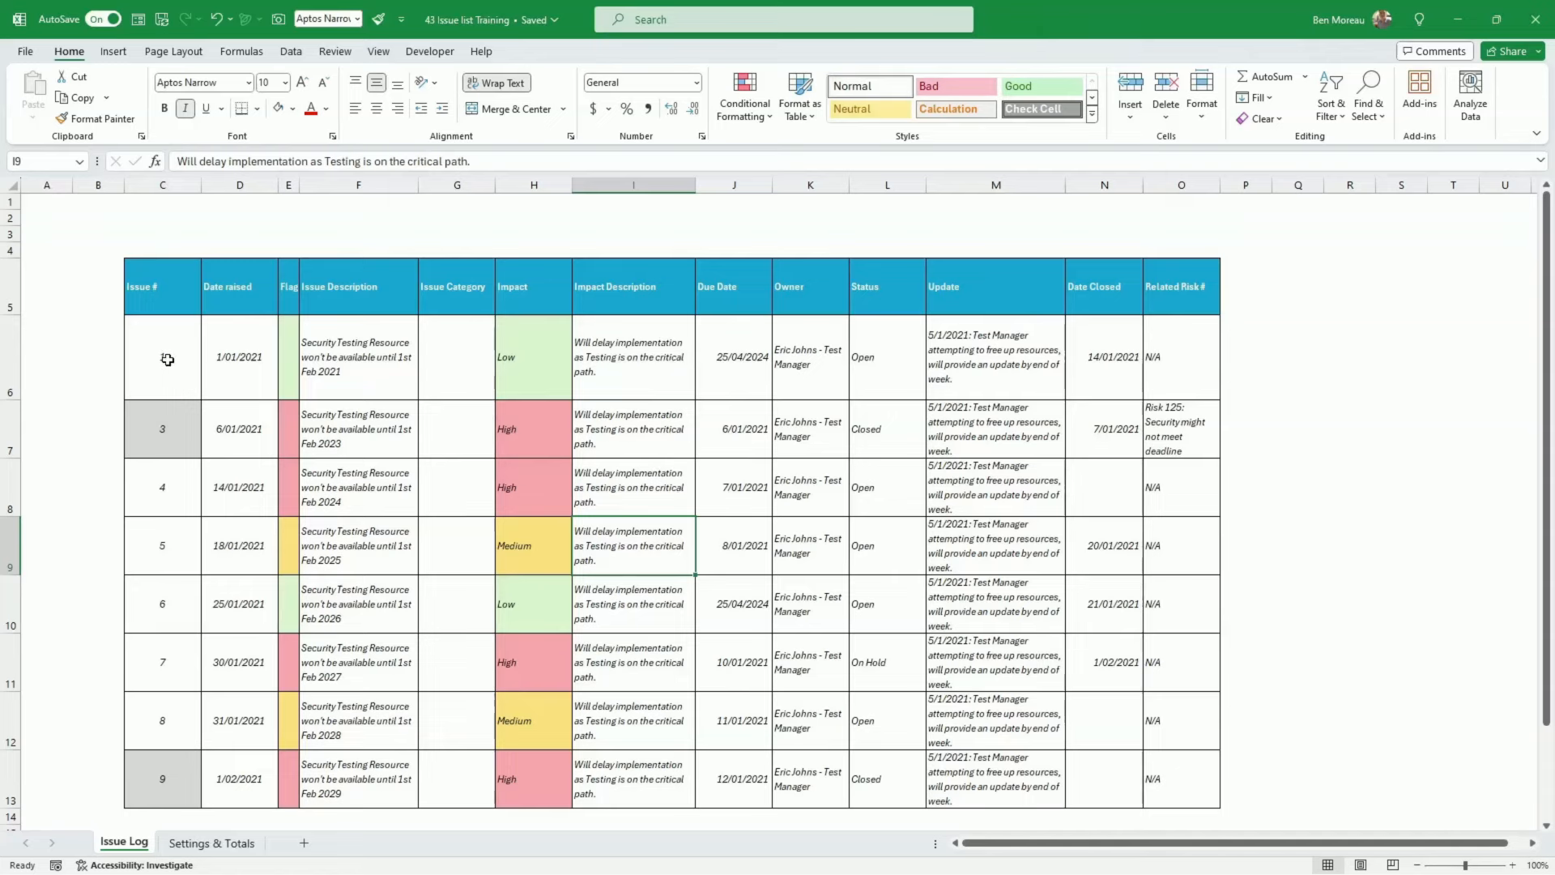
# Clear the conditional formatting rules from the Issue # cells C6:C13
pyautogui.moveTo(167, 359); pyautogui.dragTo(153, 799)
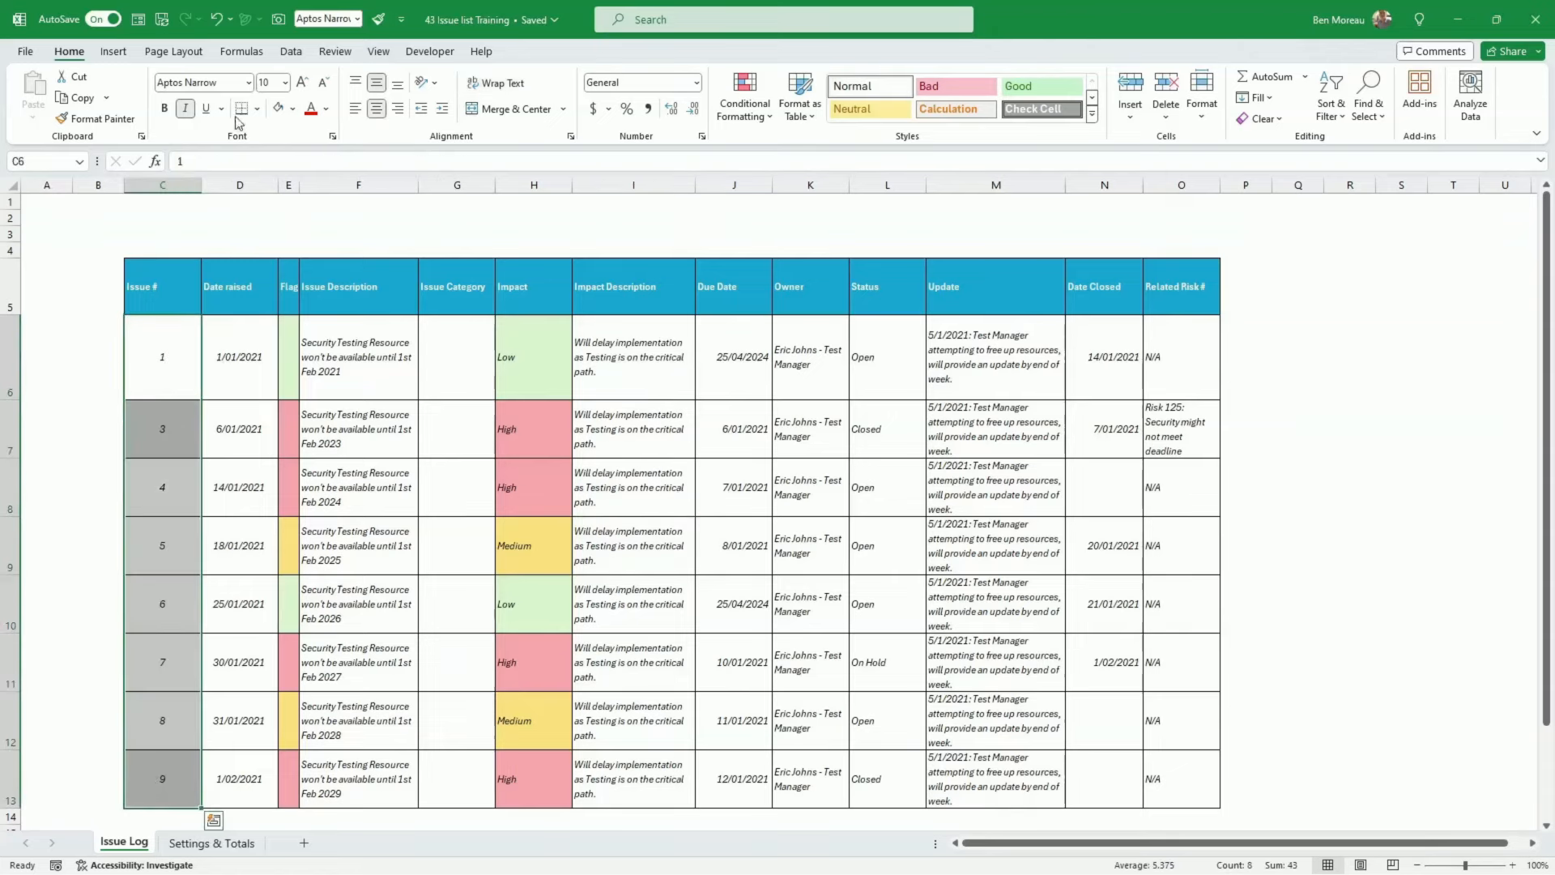
pyautogui.click(751, 120)
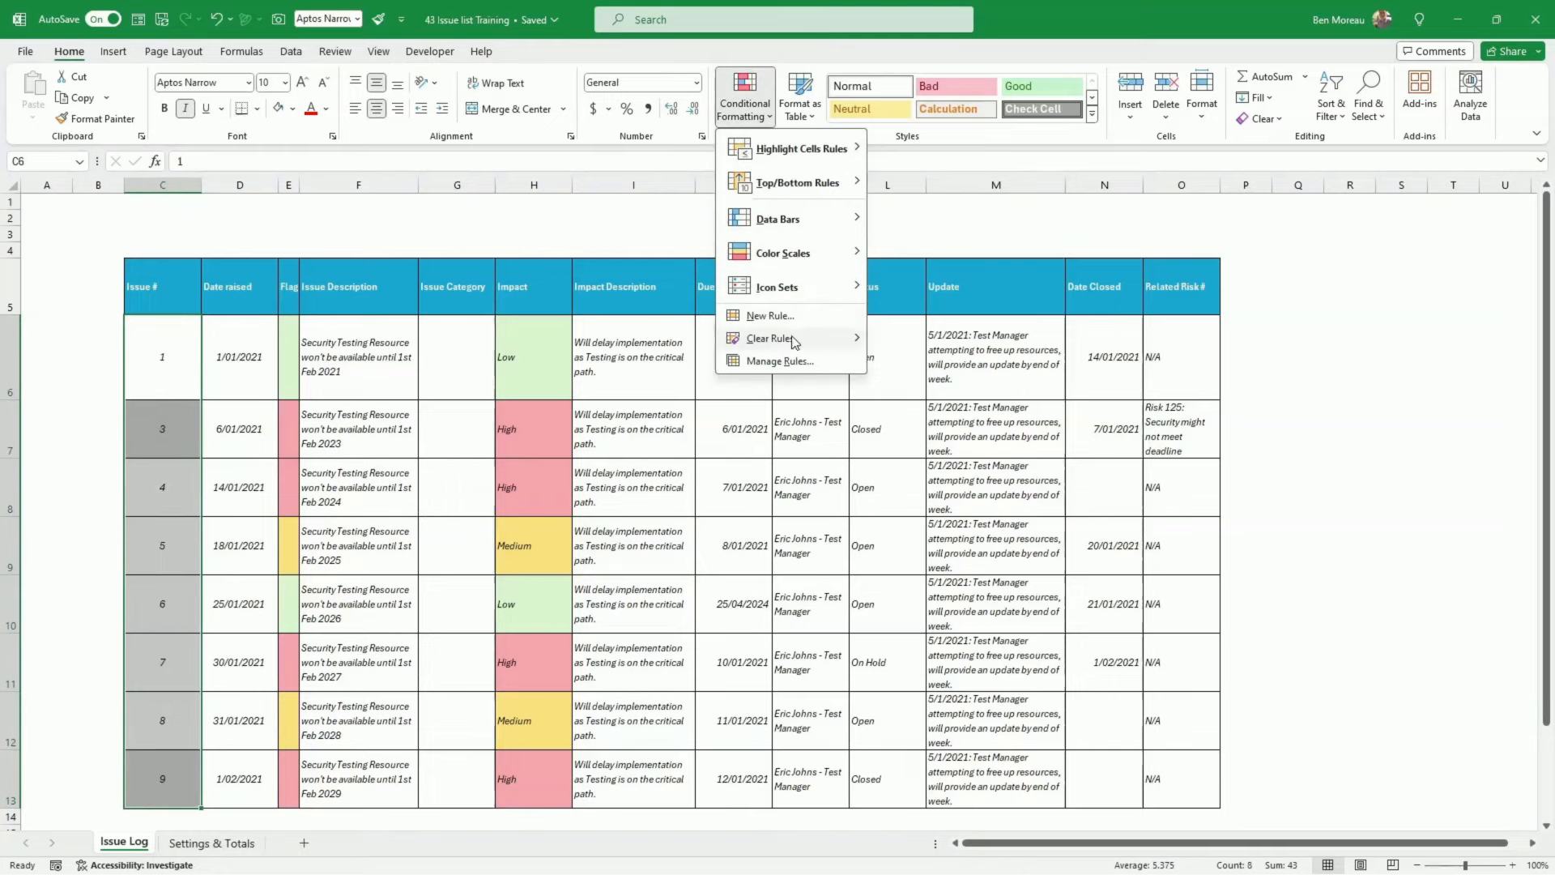
pyautogui.moveTo(865, 346)
pyautogui.click(911, 340)
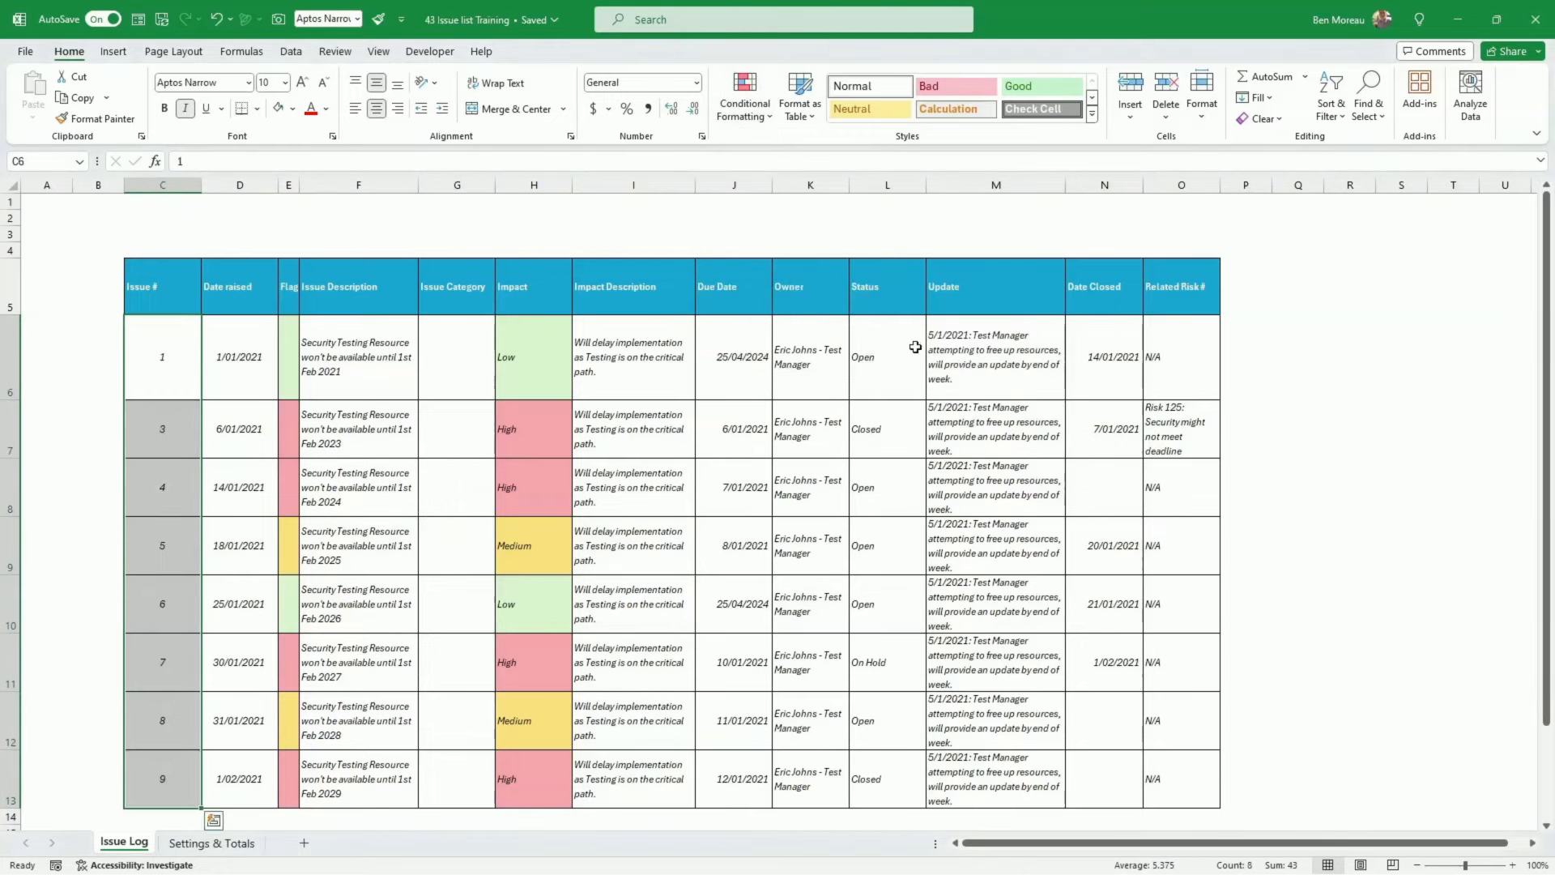
pyautogui.click(797, 418)
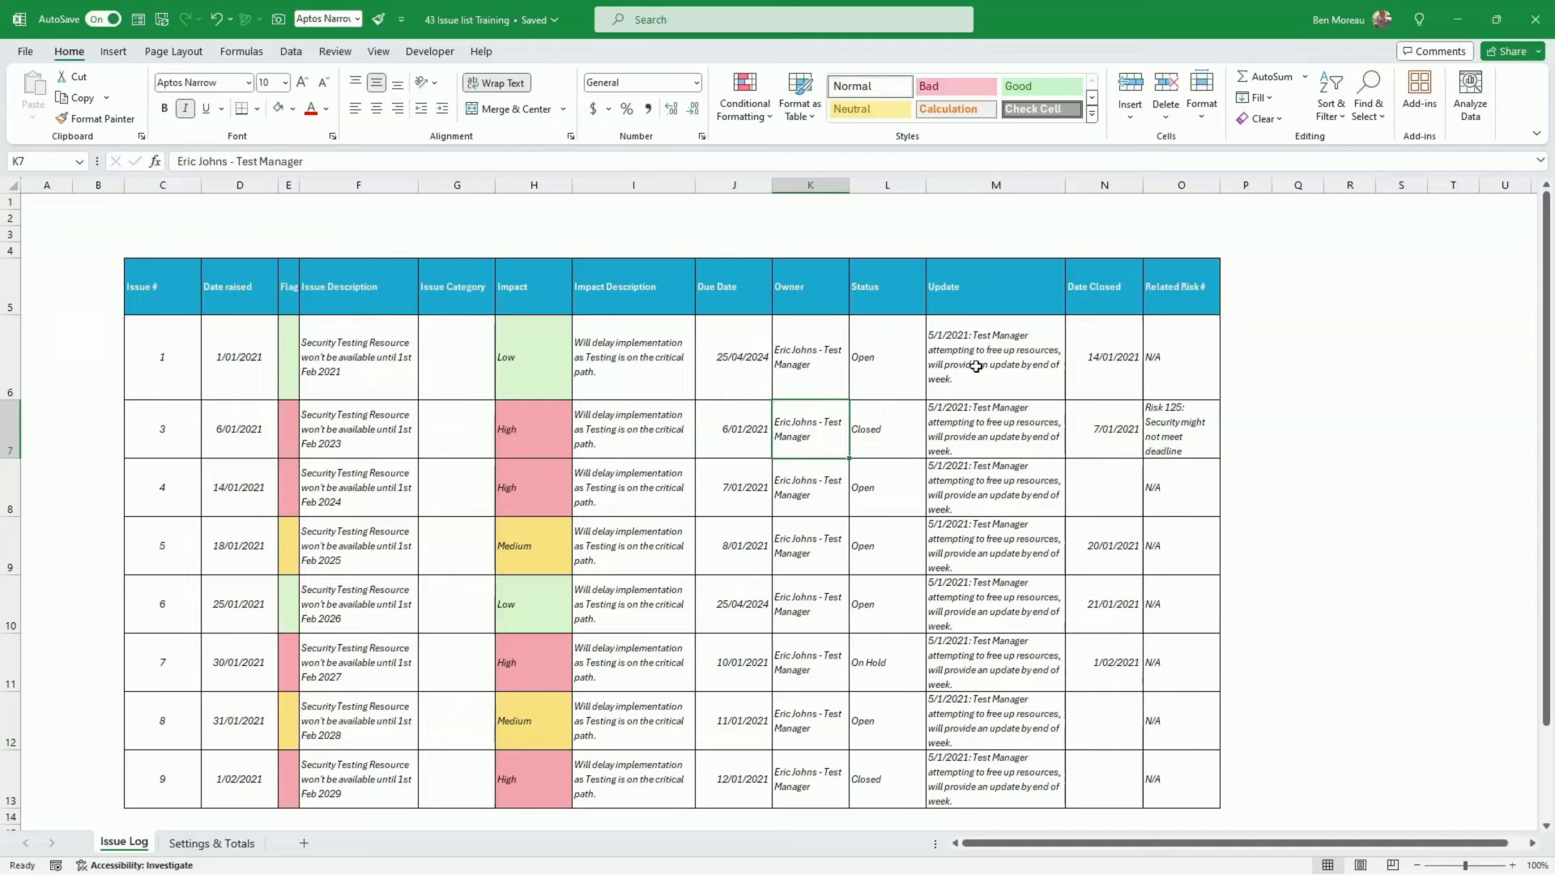
# Create a new formula-based conditional formatting rule for all the issue rows, C6:O13
pyautogui.click(165, 363)
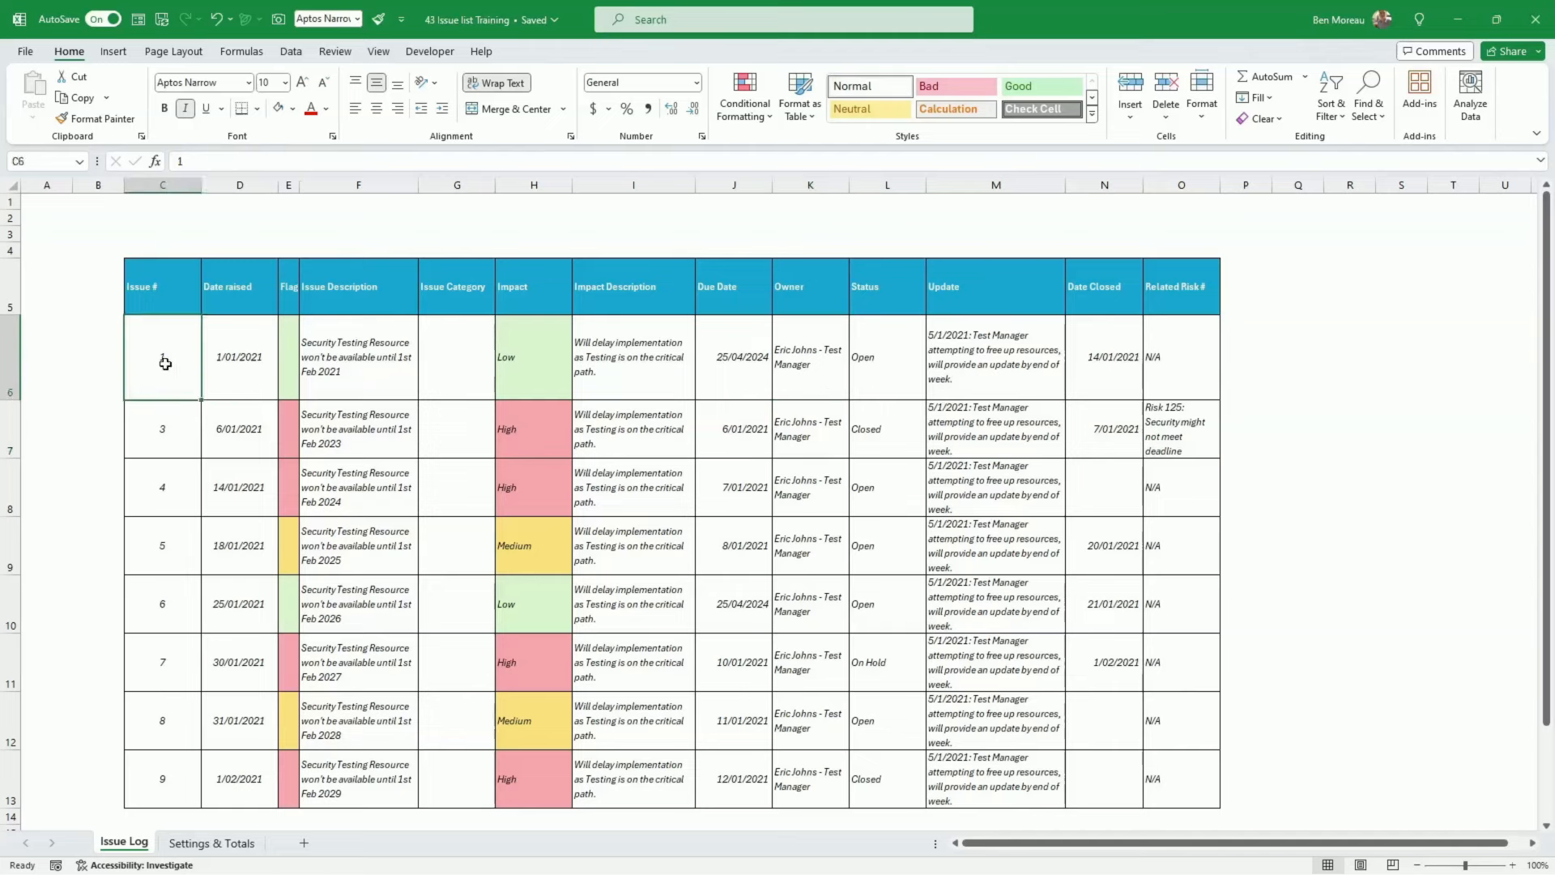
pyautogui.moveTo(165, 363)
pyautogui.mouseDown()
pyautogui.moveTo(1034, 567)
pyautogui.moveTo(1174, 777)
pyautogui.mouseUp()
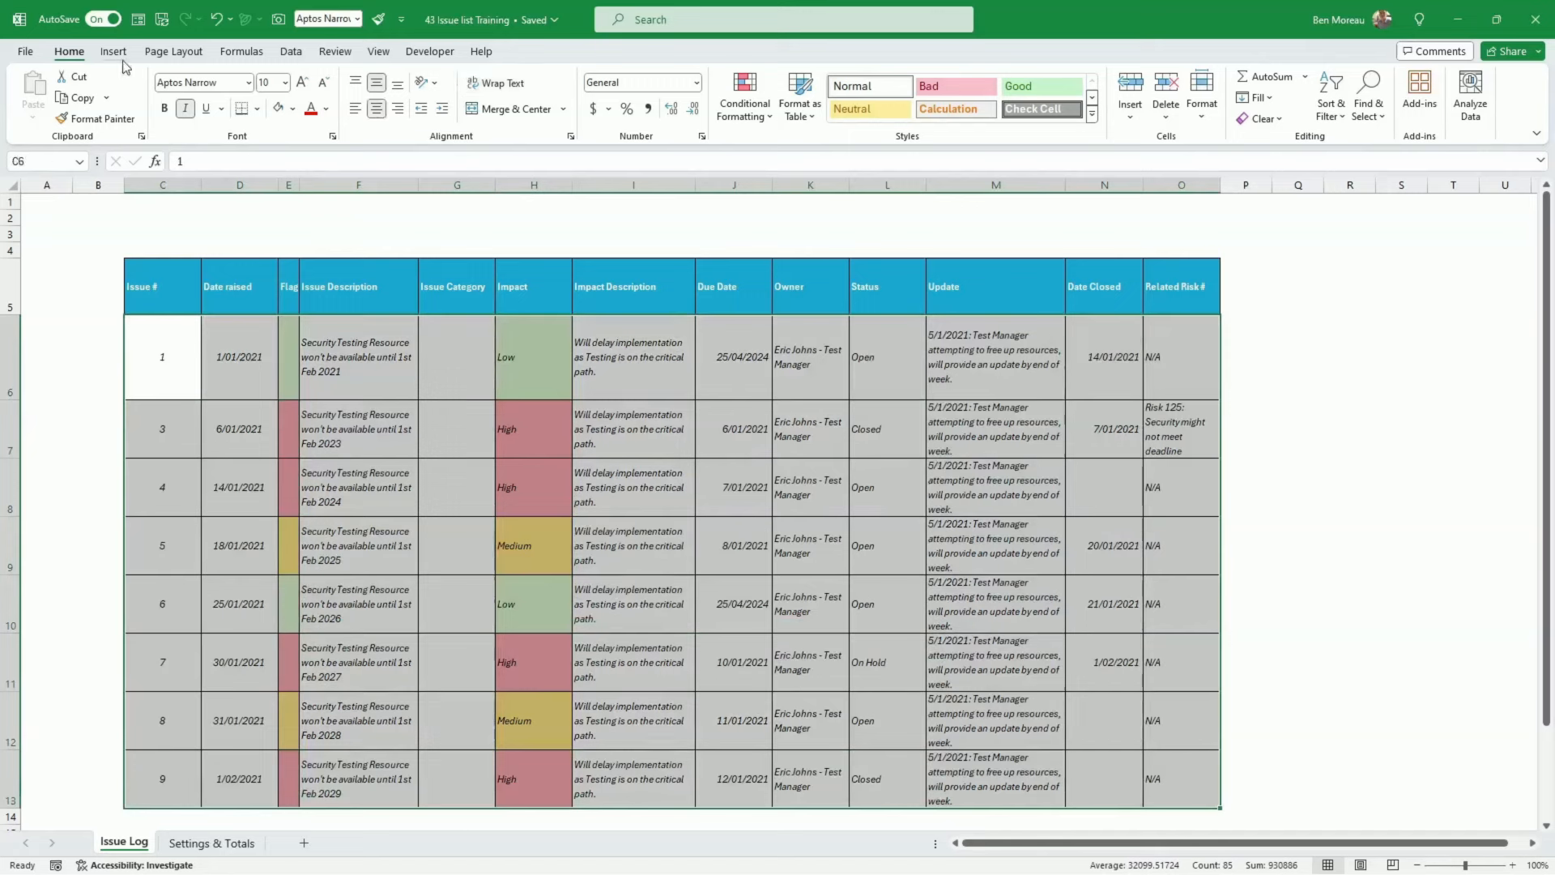
pyautogui.click(744, 108)
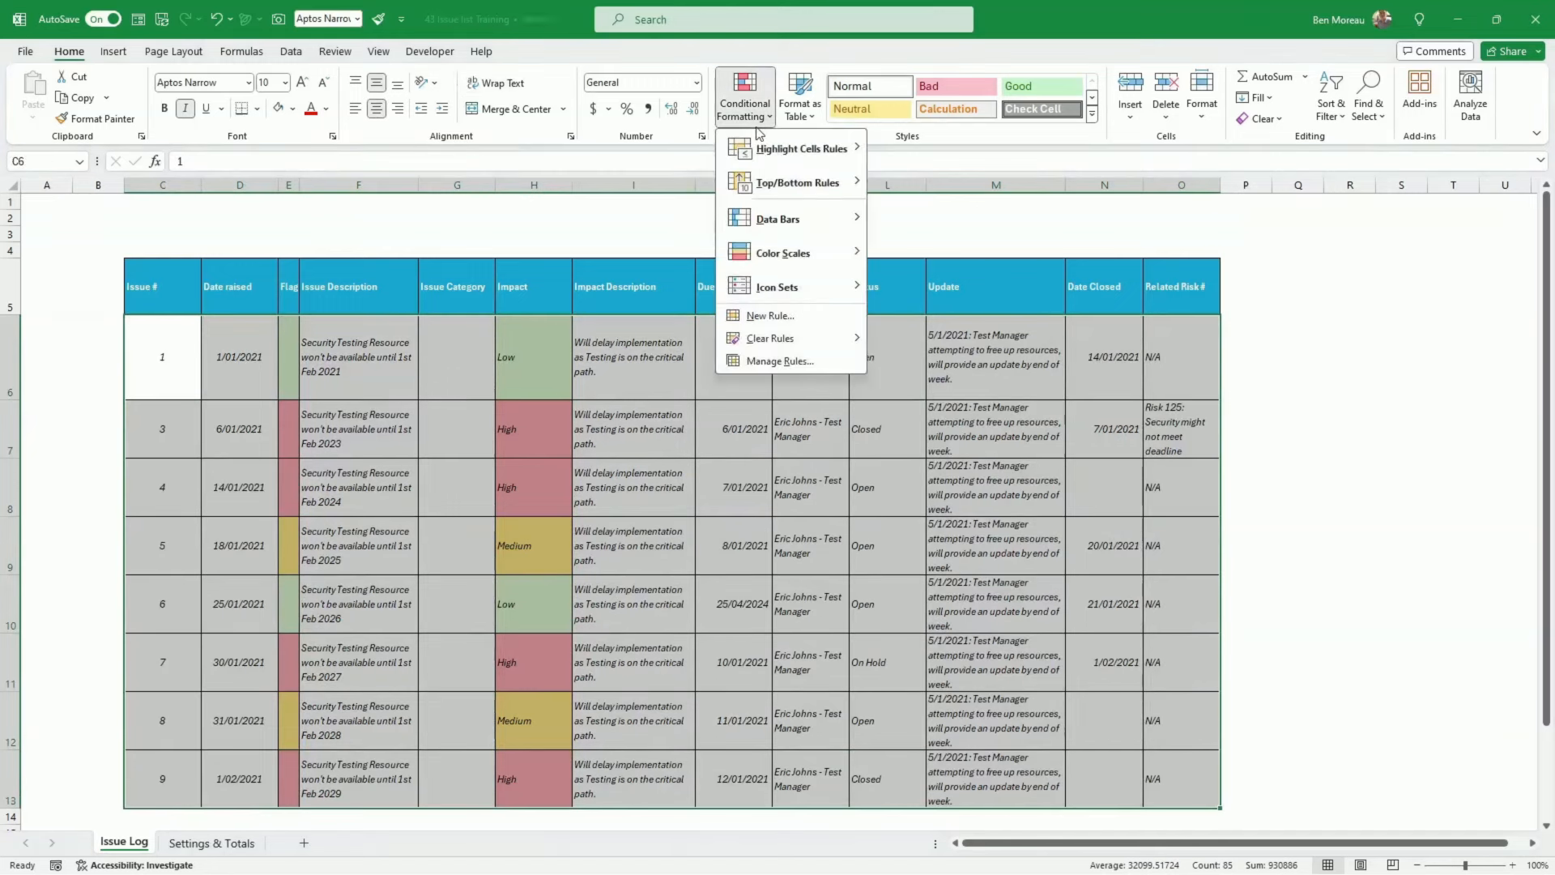
pyautogui.click(784, 315)
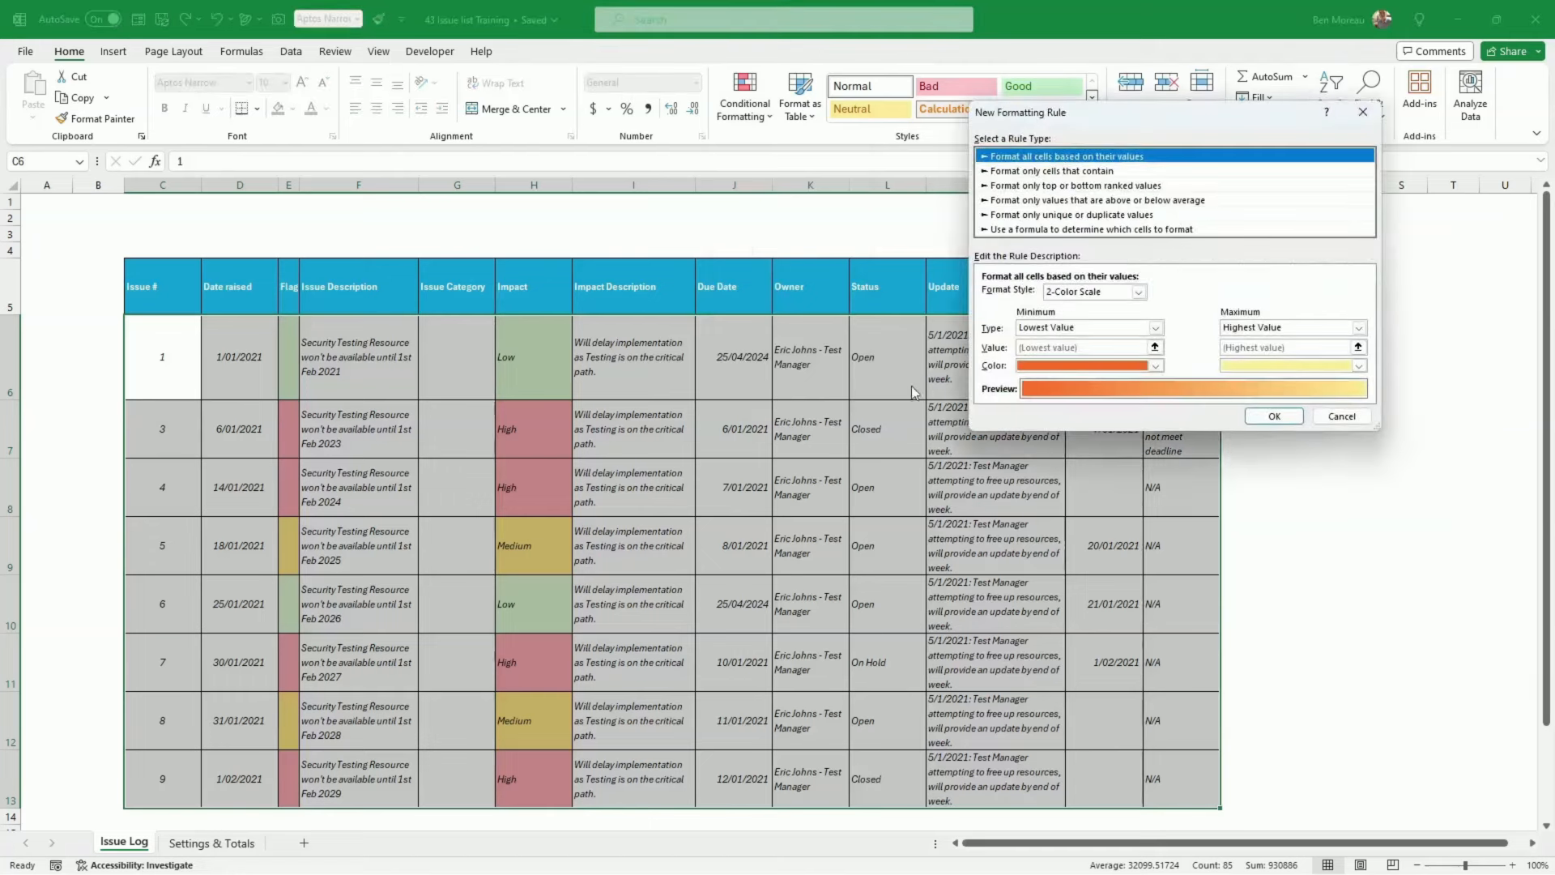
pyautogui.click(1076, 230)
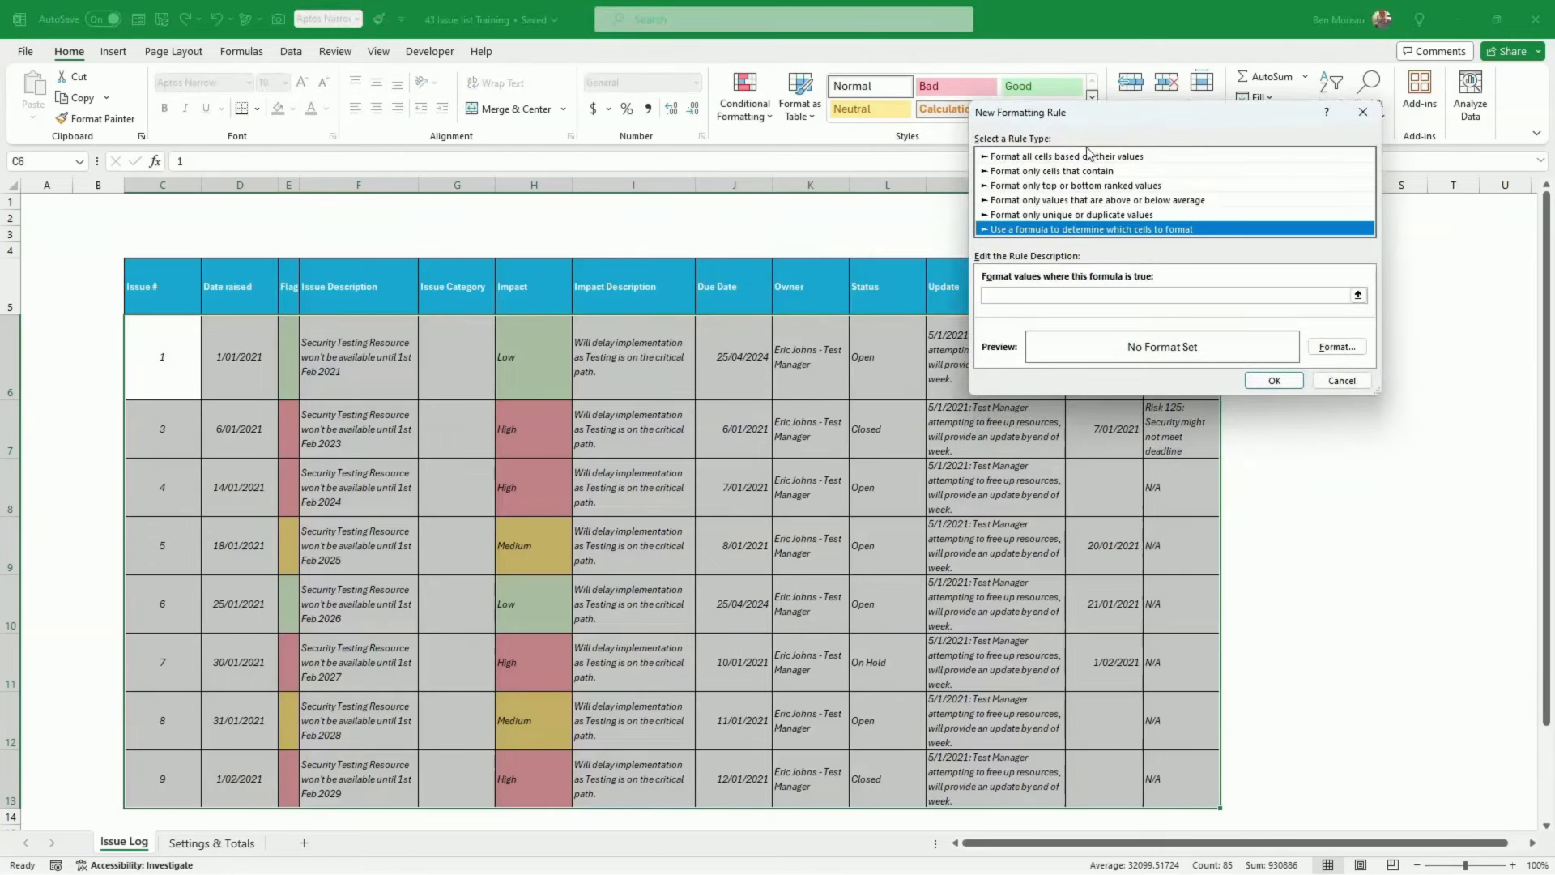
pyautogui.moveTo(1087, 115); pyautogui.dragTo(1132, 113)
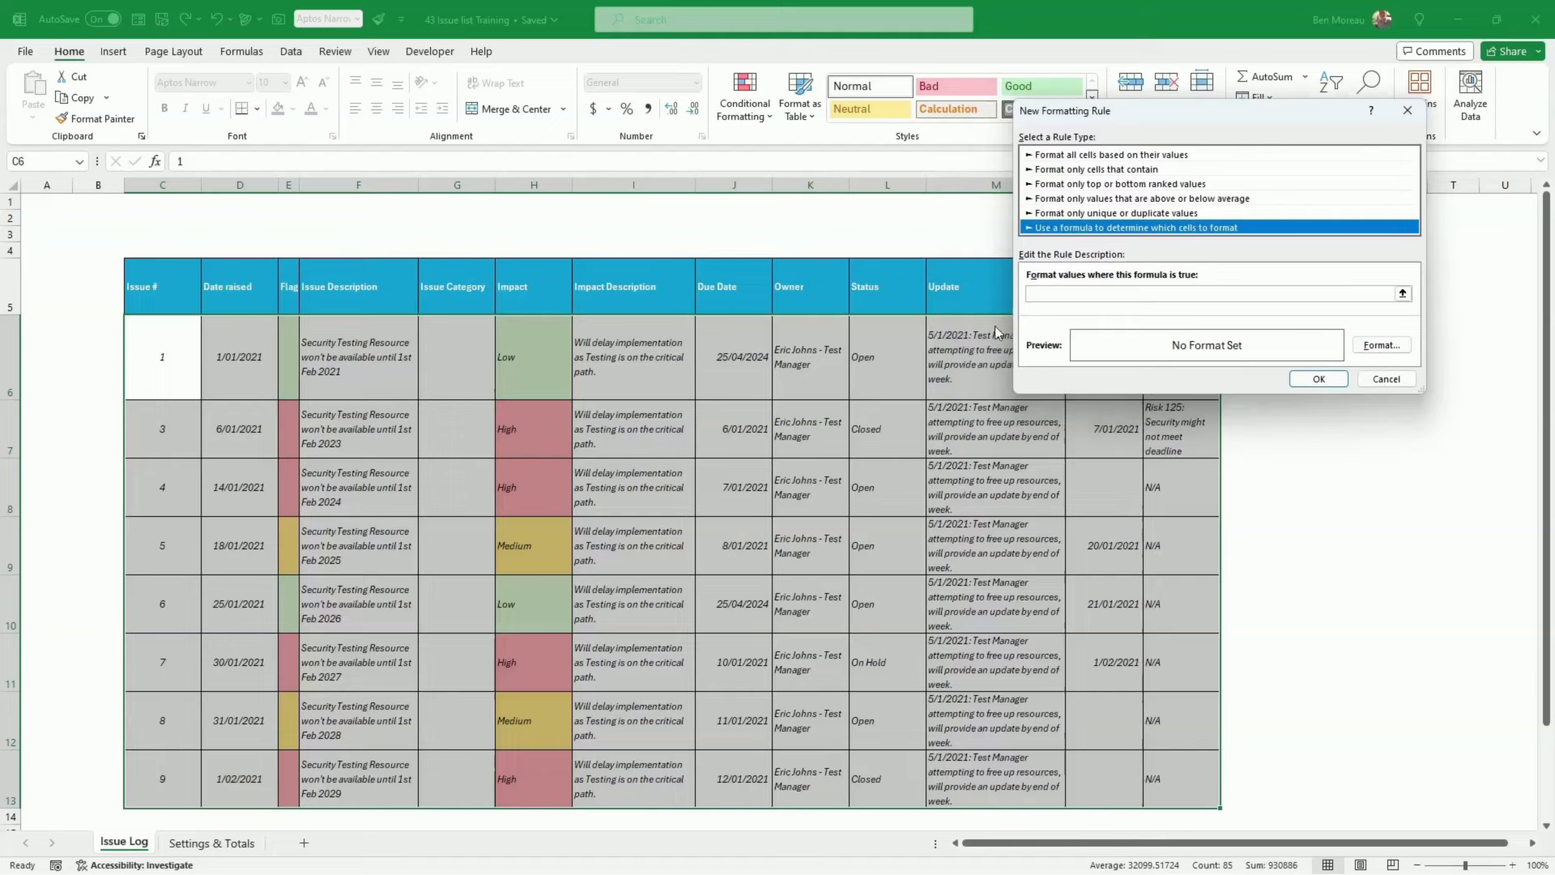
# Set the rule's formula to =$L6='Settings & Totals'!$C$7, comparing each row's Status with the Closed entry
pyautogui.click(1052, 293)
pyautogui.click(878, 360)
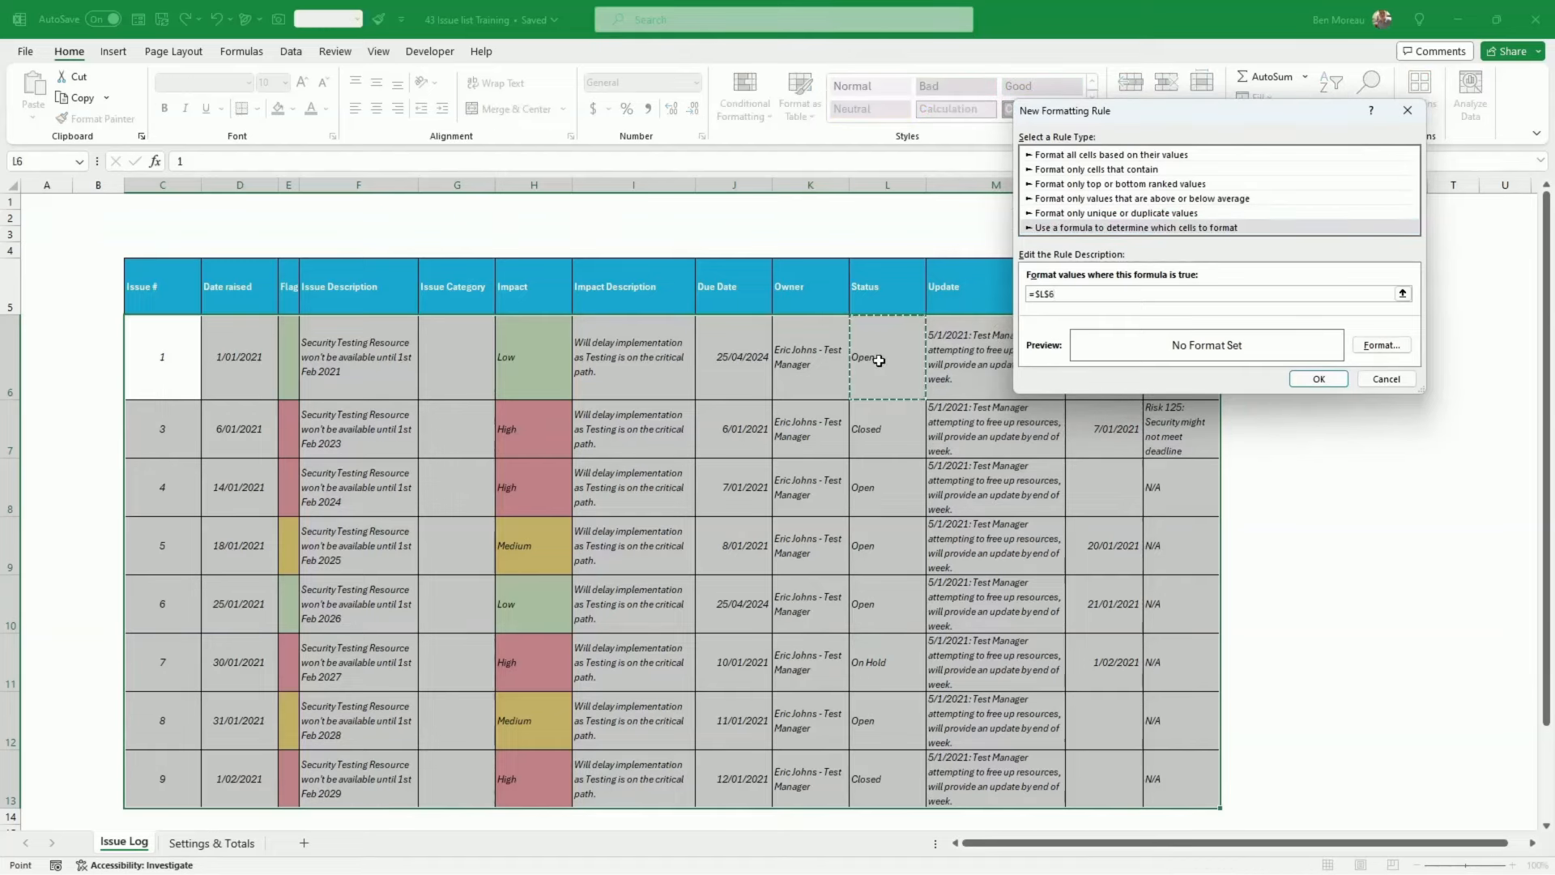
pyautogui.click(1035, 293)
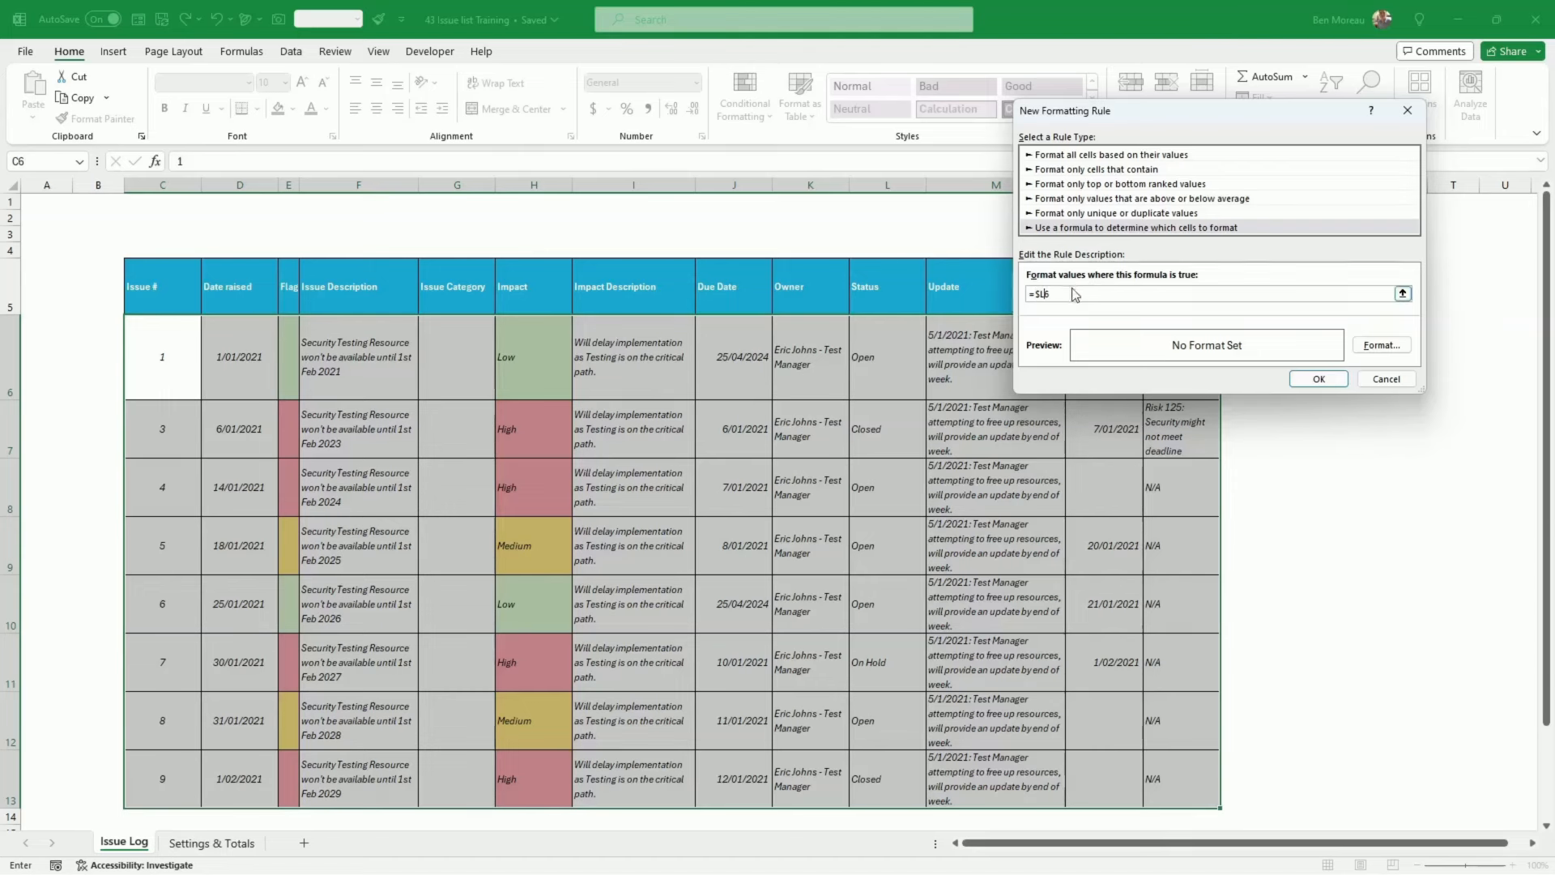
pyautogui.click(1073, 293)
pyautogui.write('=')
pyautogui.click(213, 842)
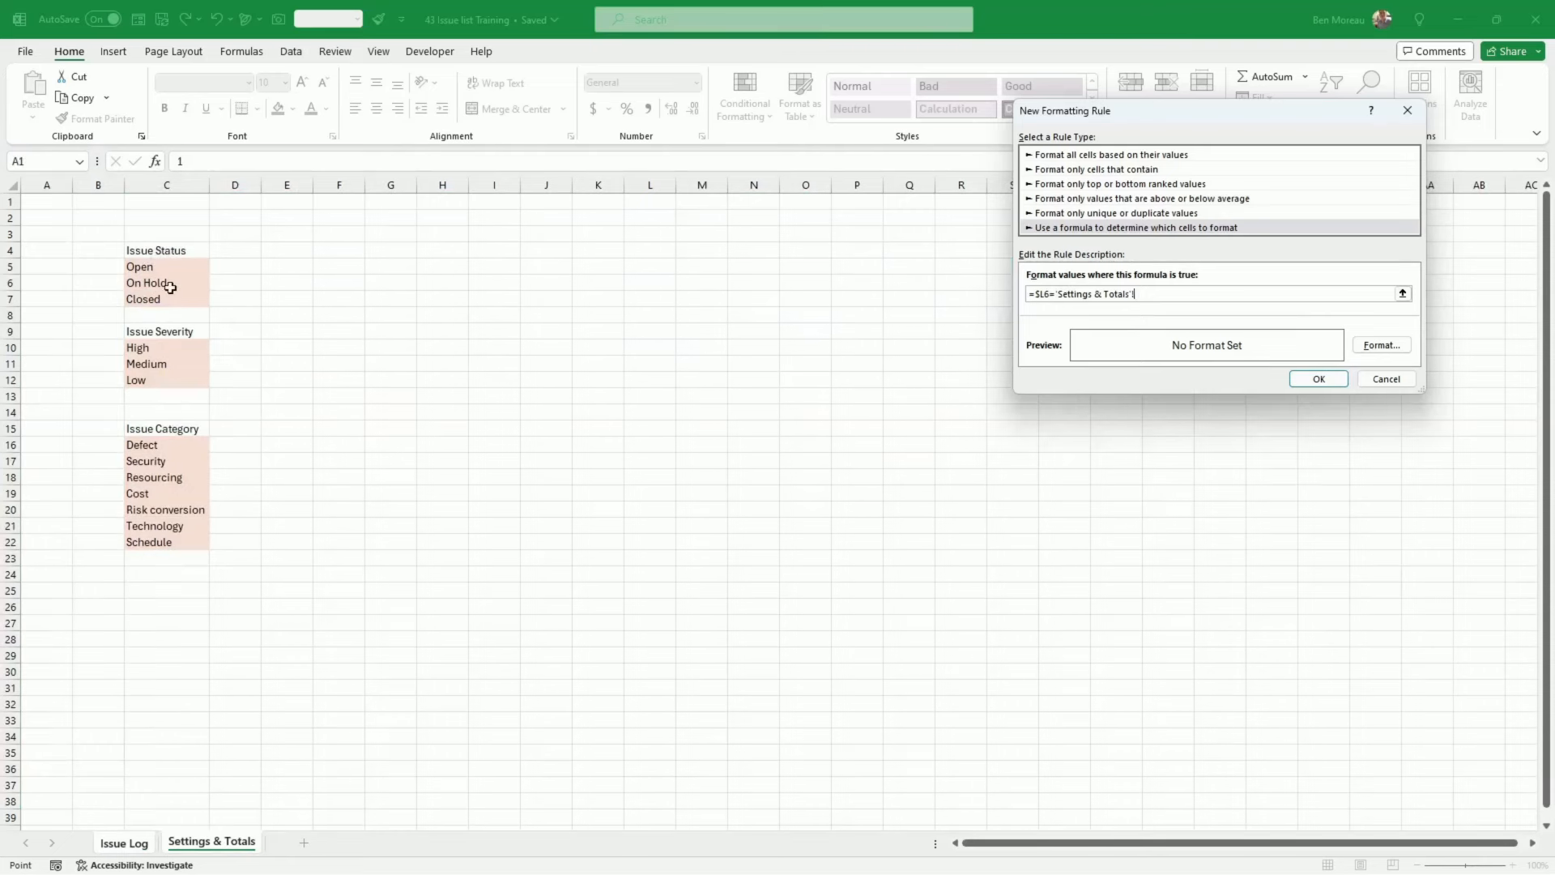
pyautogui.click(153, 299)
# Give the closed-issue rule a light grey fill and save the rule
pyautogui.click(1379, 345)
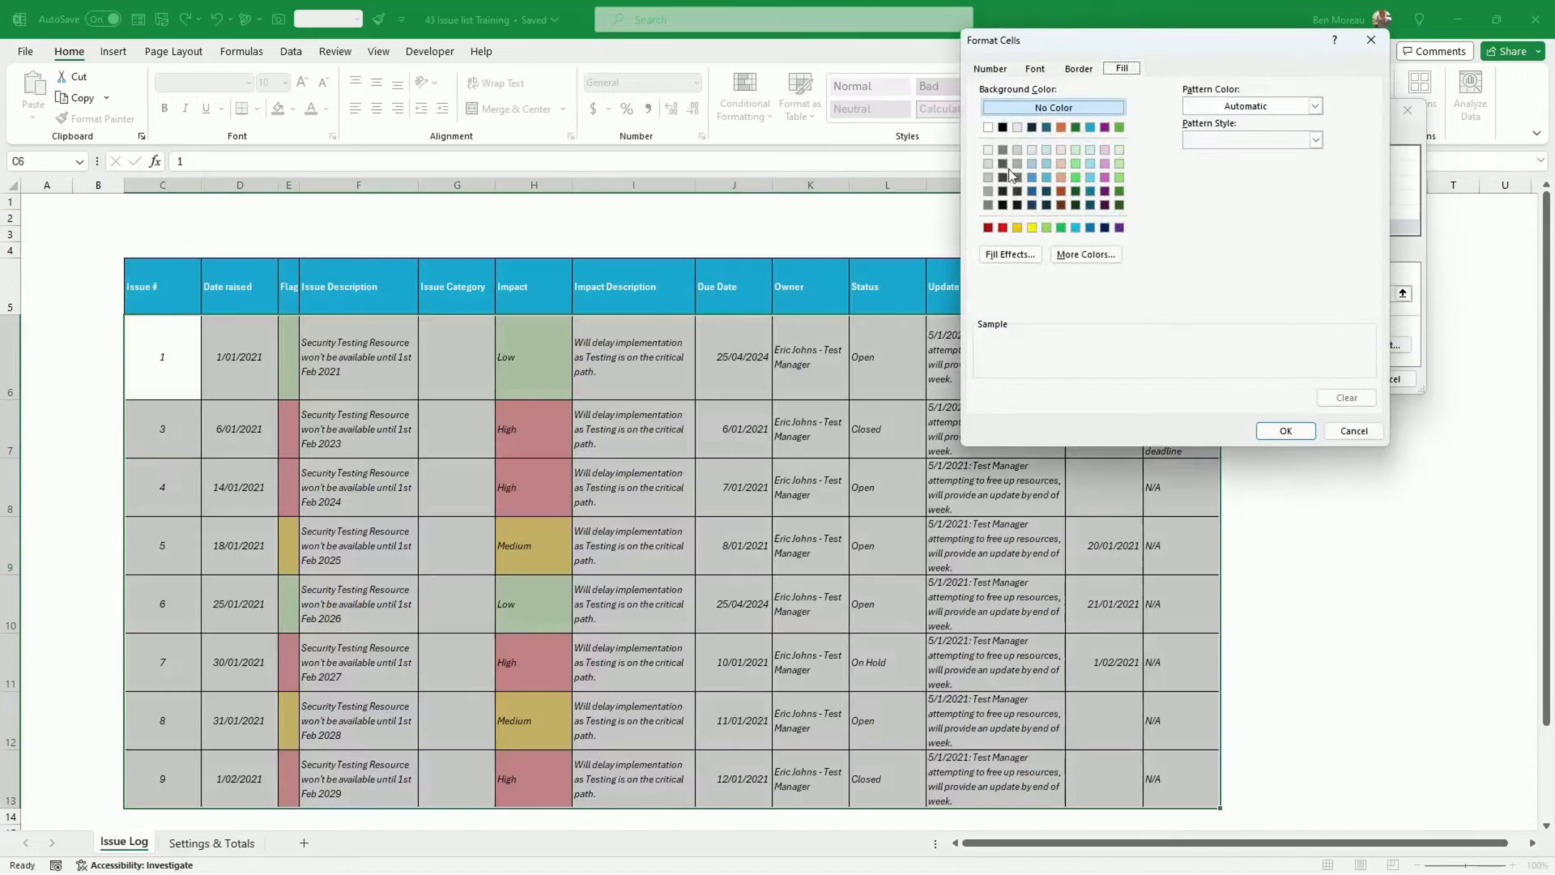
pyautogui.click(1016, 128)
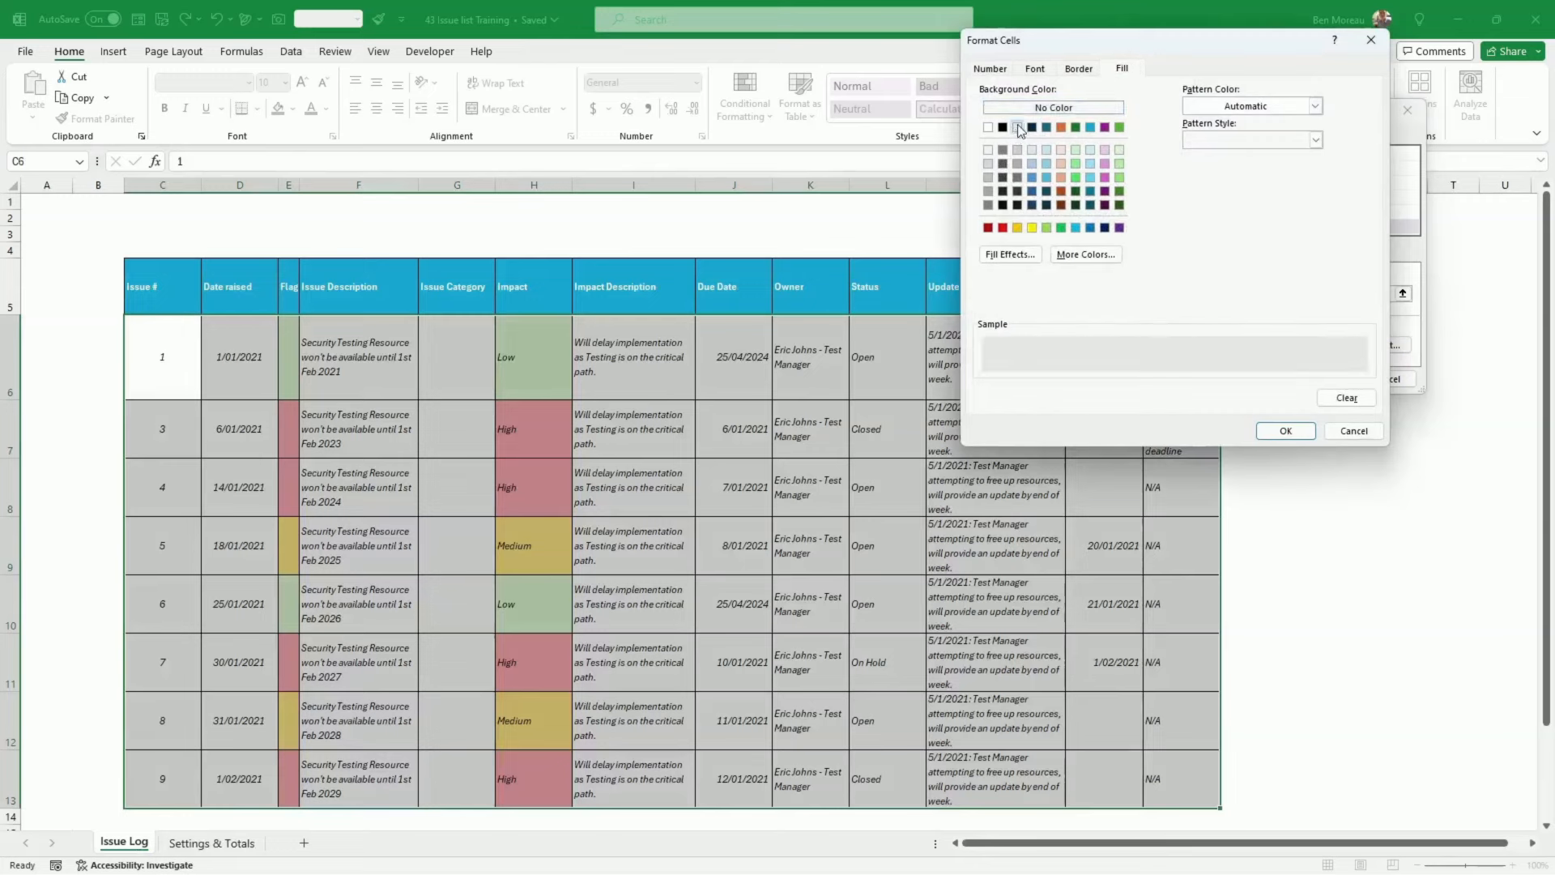
pyautogui.click(1285, 430)
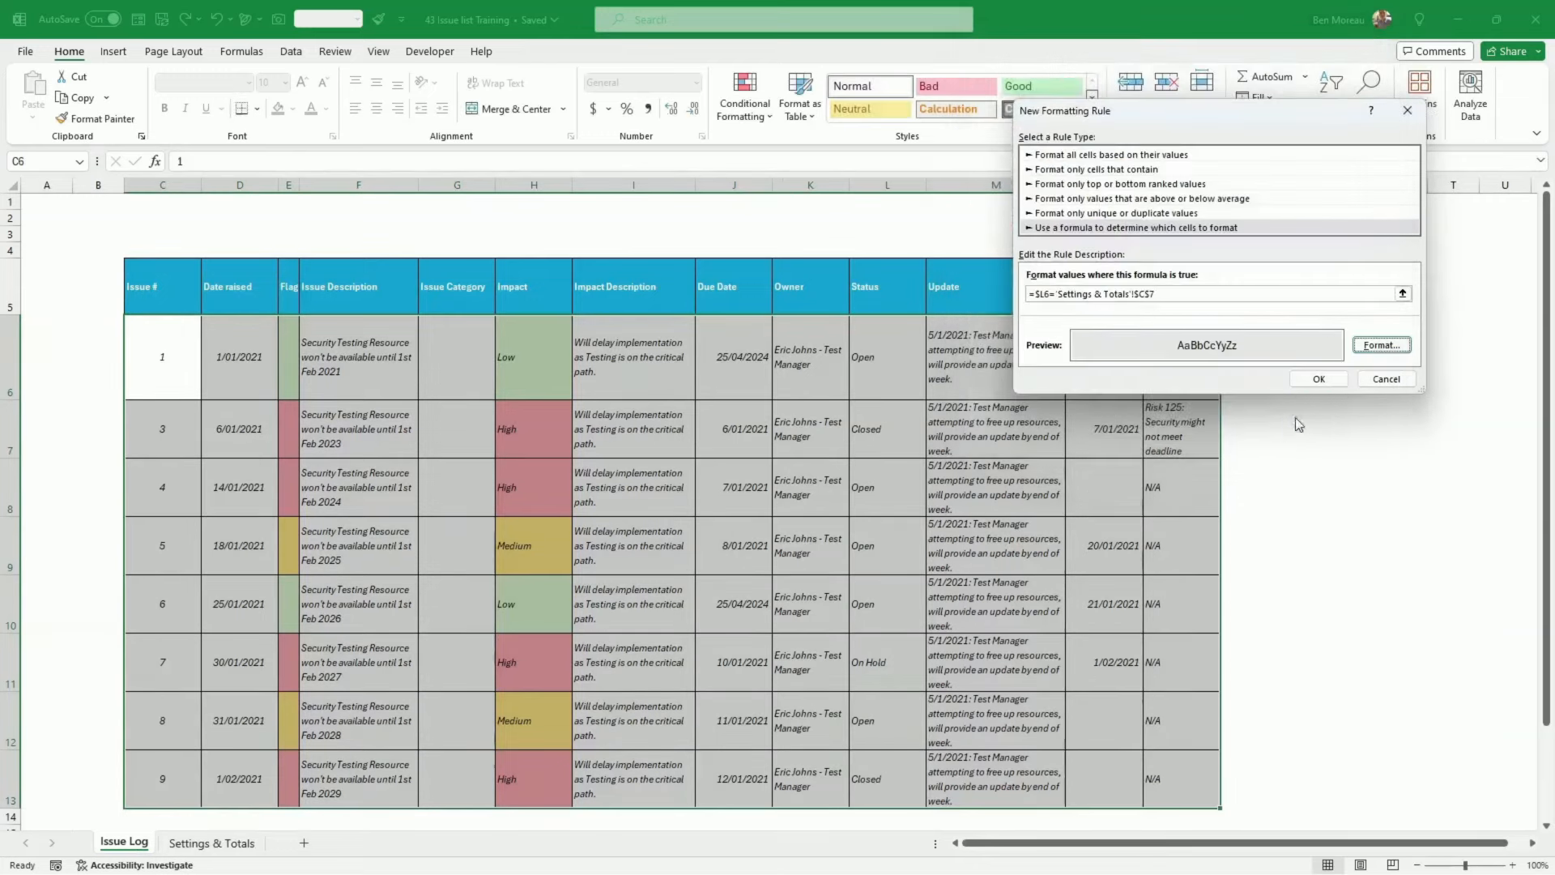
pyautogui.click(1317, 379)
pyautogui.click(1339, 408)
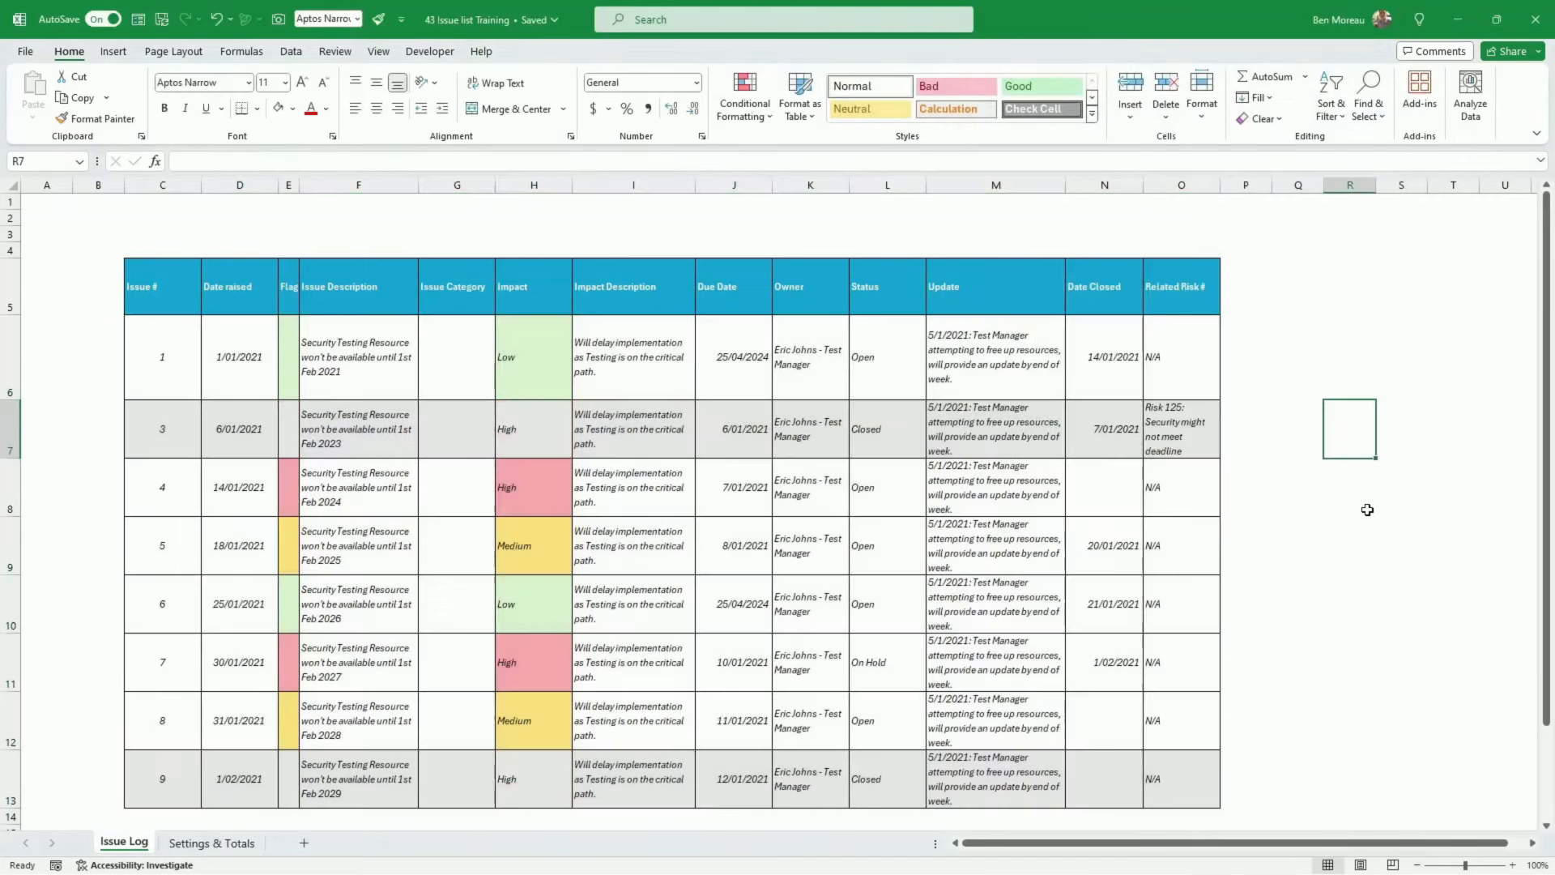
pyautogui.click(1367, 541)
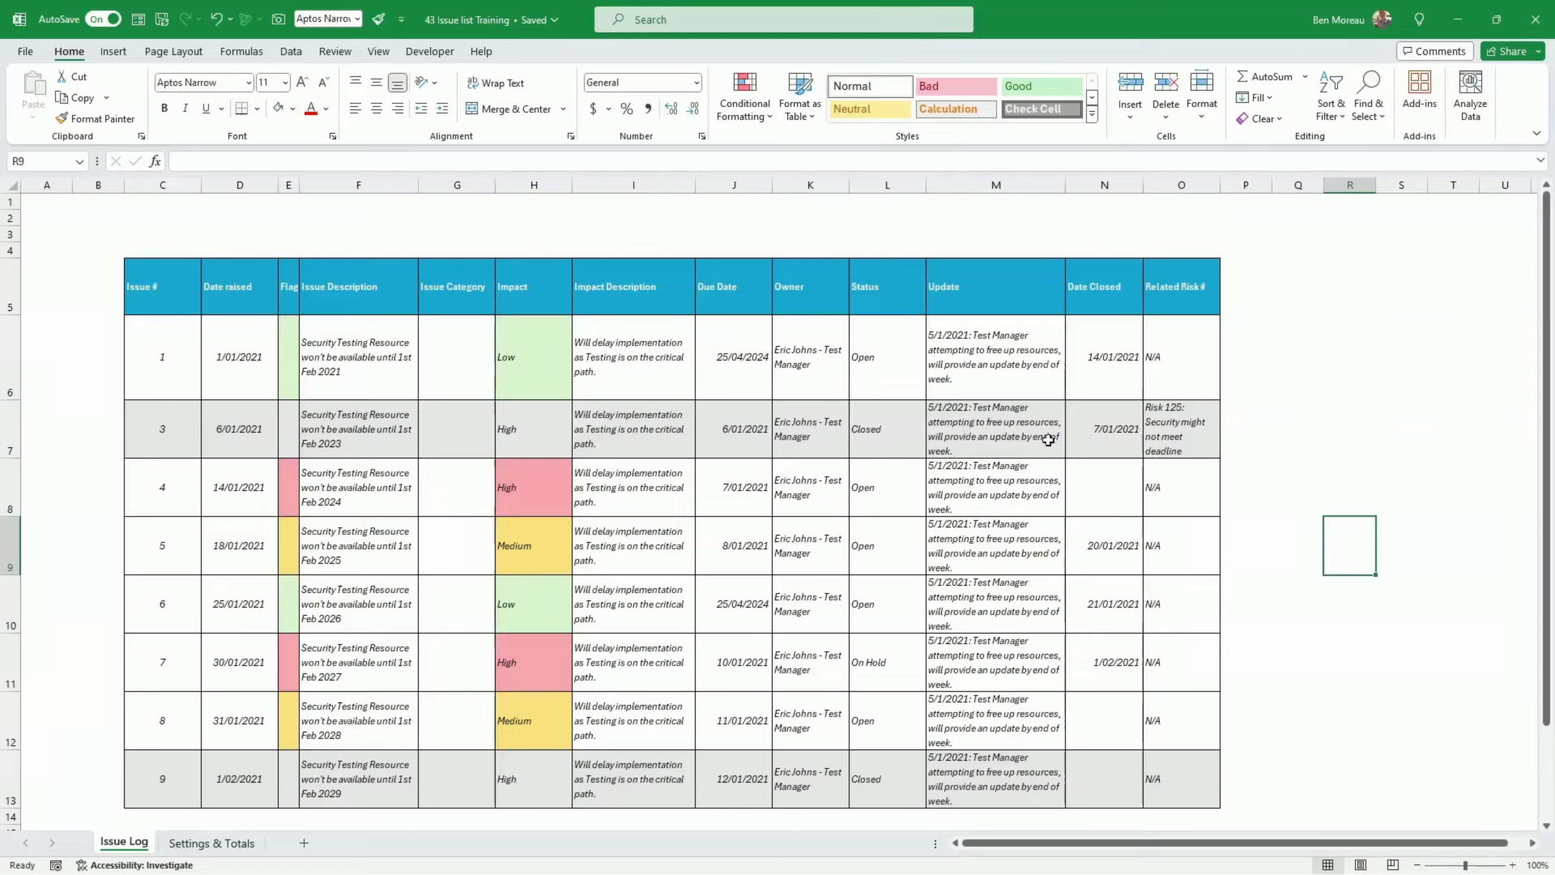
pyautogui.click(907, 439)
pyautogui.click(909, 765)
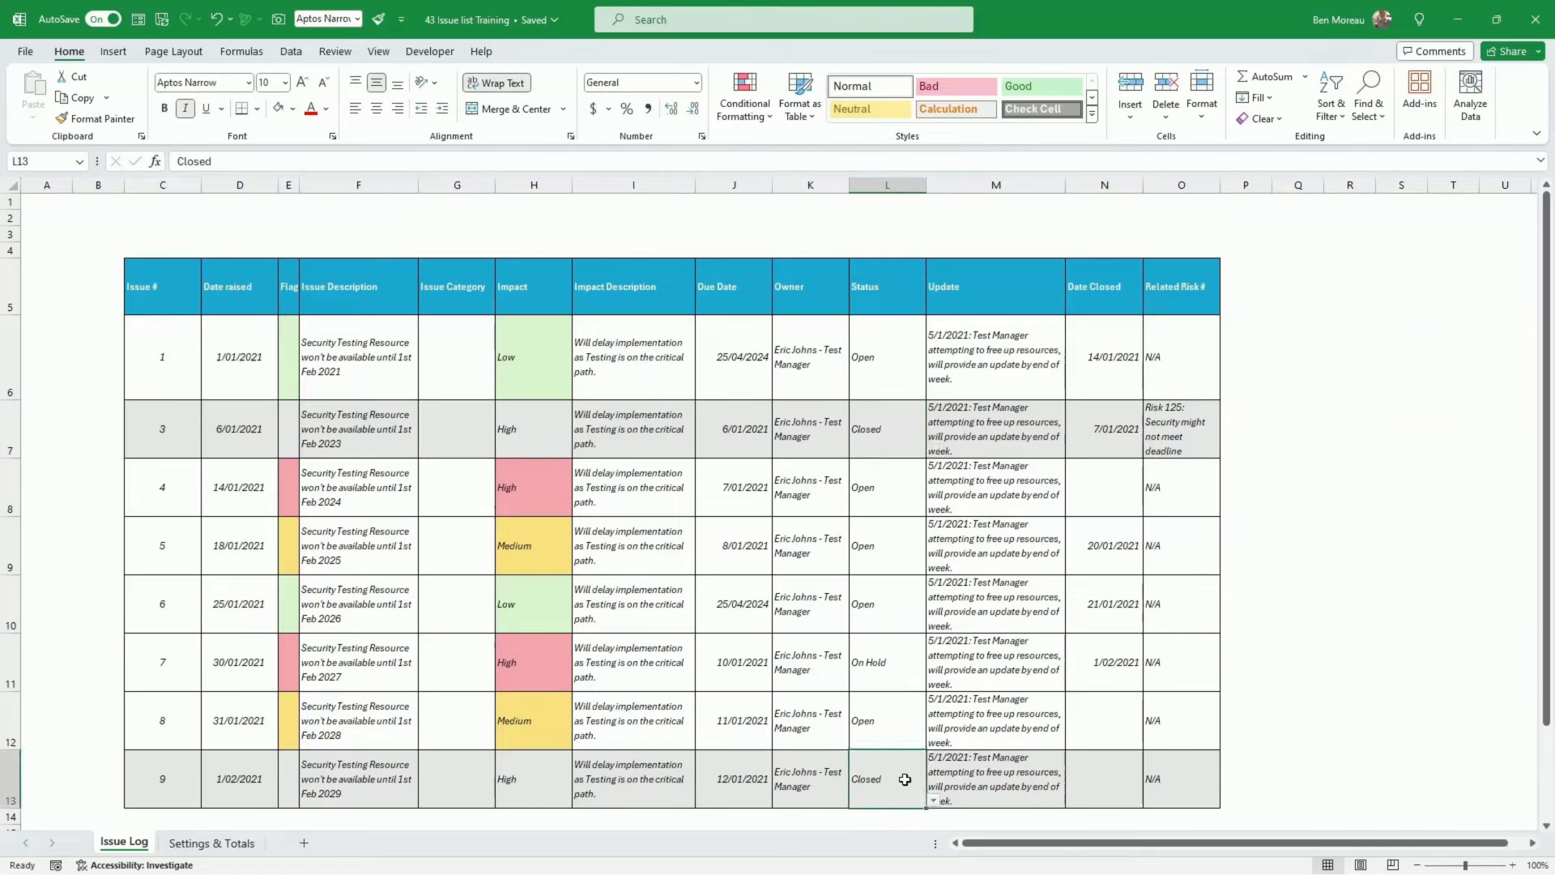
pyautogui.click(887, 625)
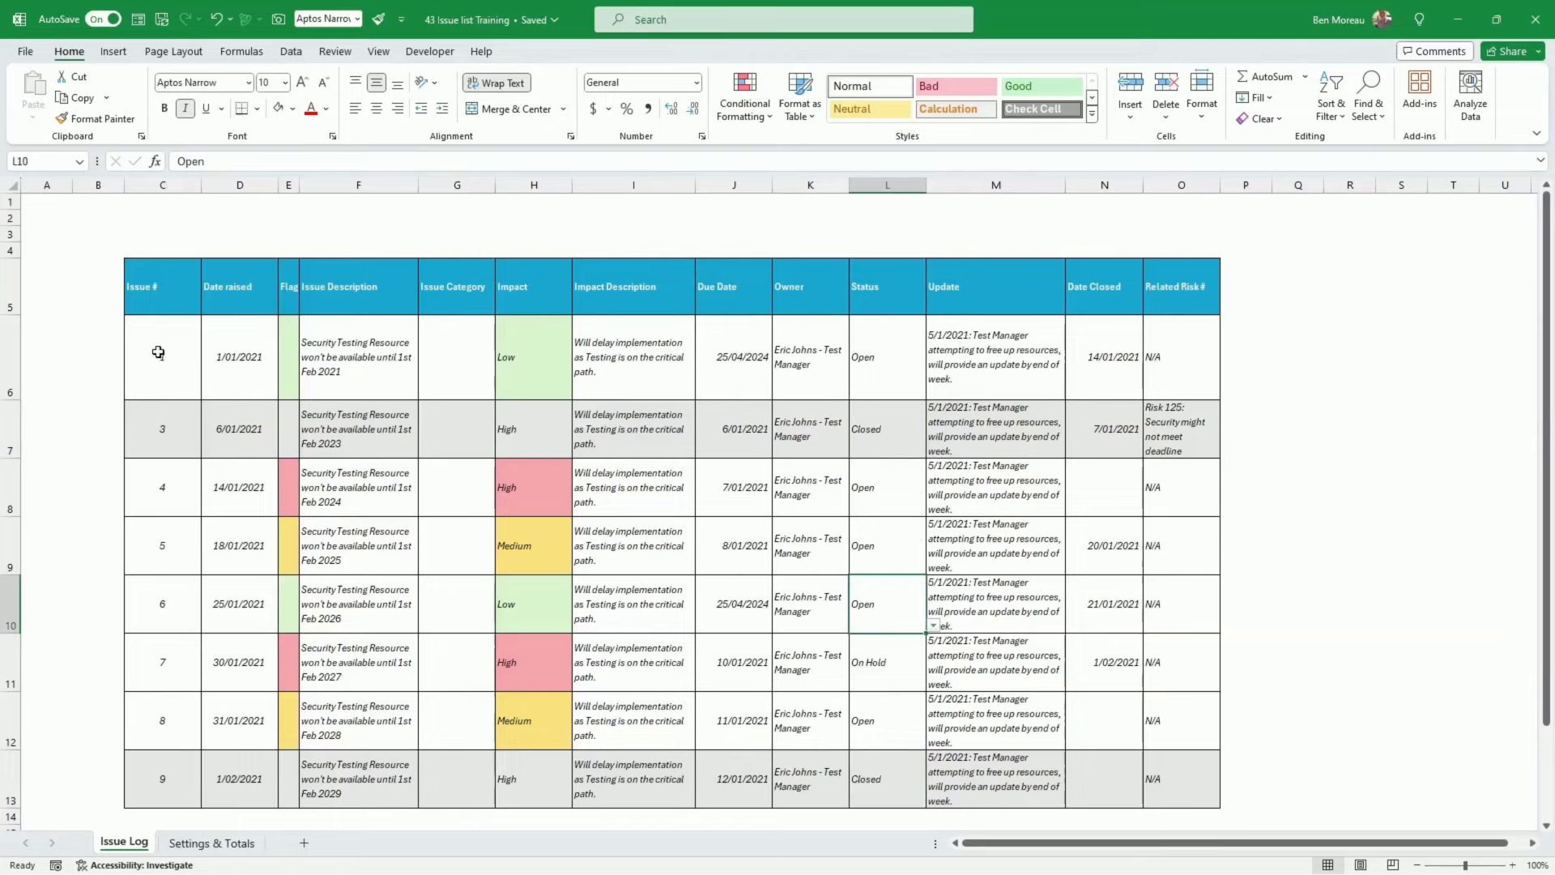
# Examine the order and applied ranges of the conditional formatting rules on Flag cell E6, and close the rules manager
pyautogui.moveTo(158, 348); pyautogui.dragTo(1156, 791)
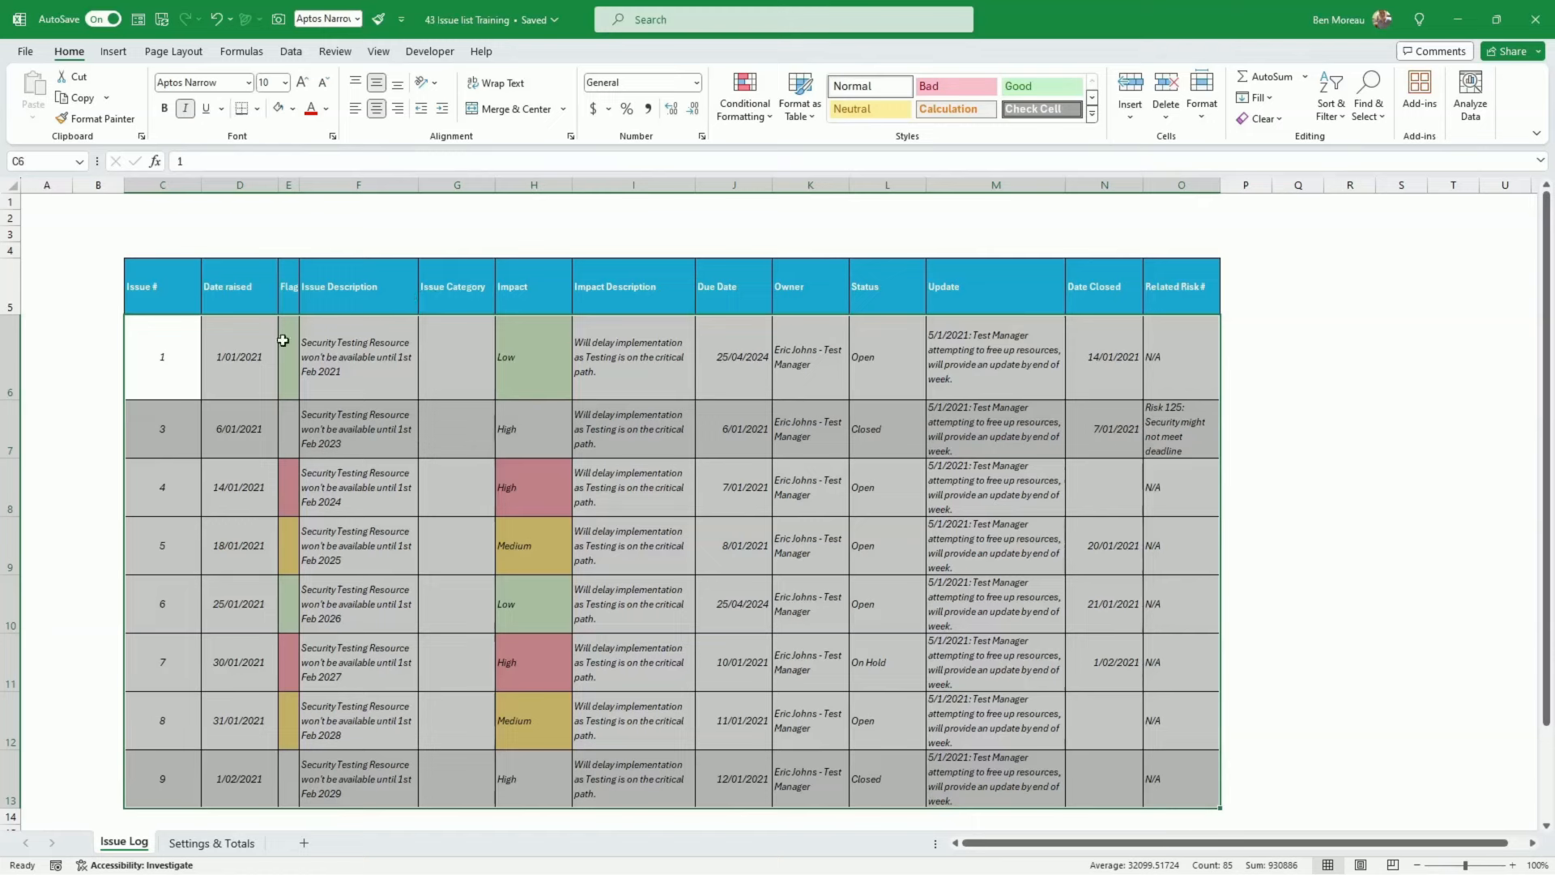
pyautogui.click(283, 340)
pyautogui.click(747, 113)
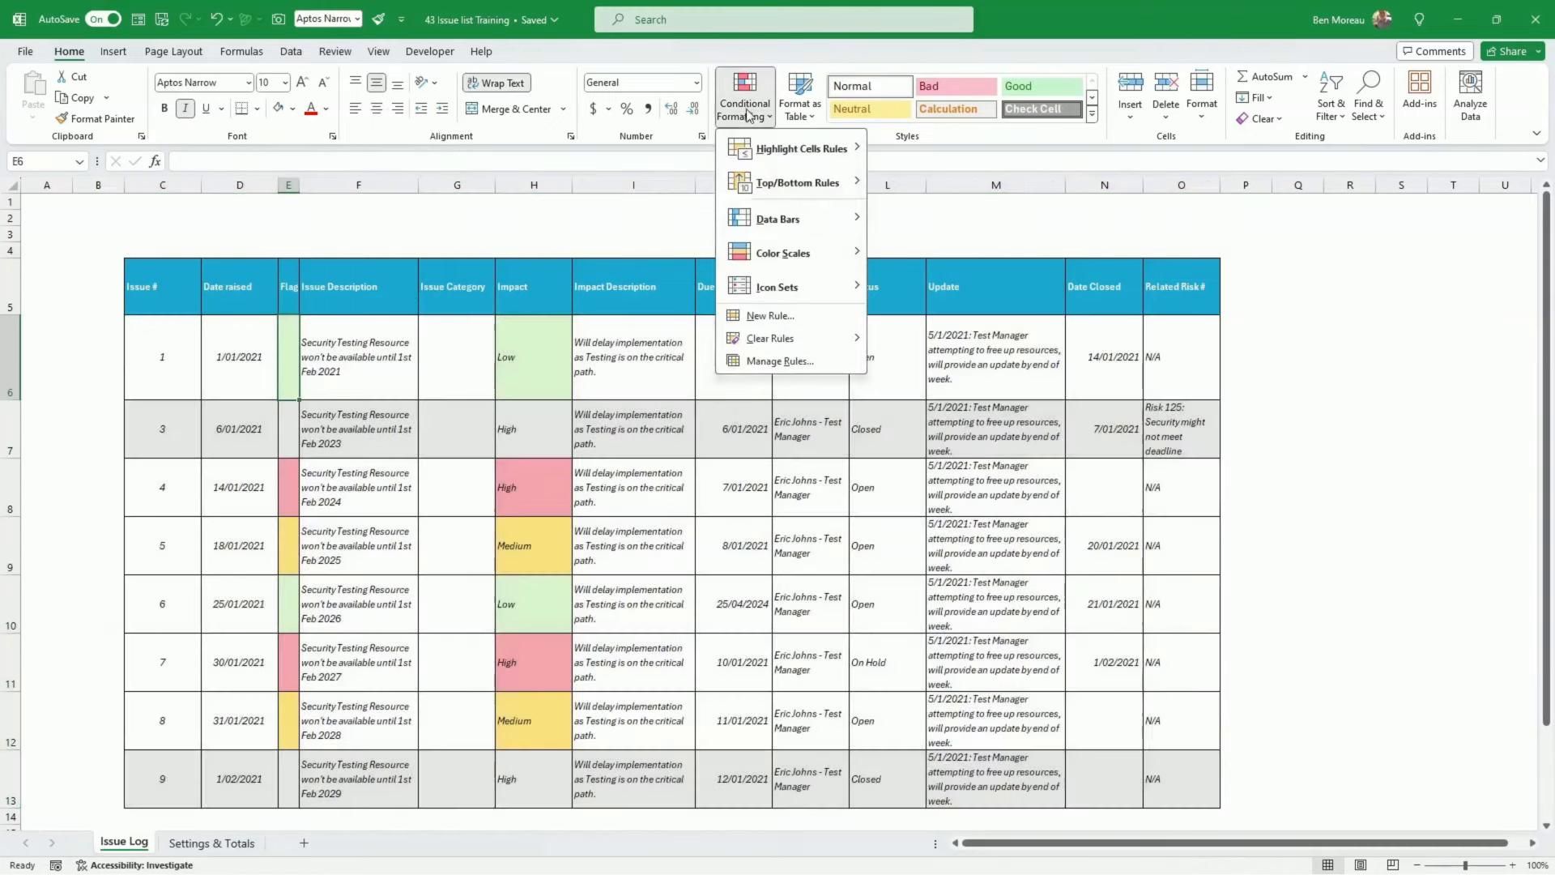
pyautogui.click(780, 360)
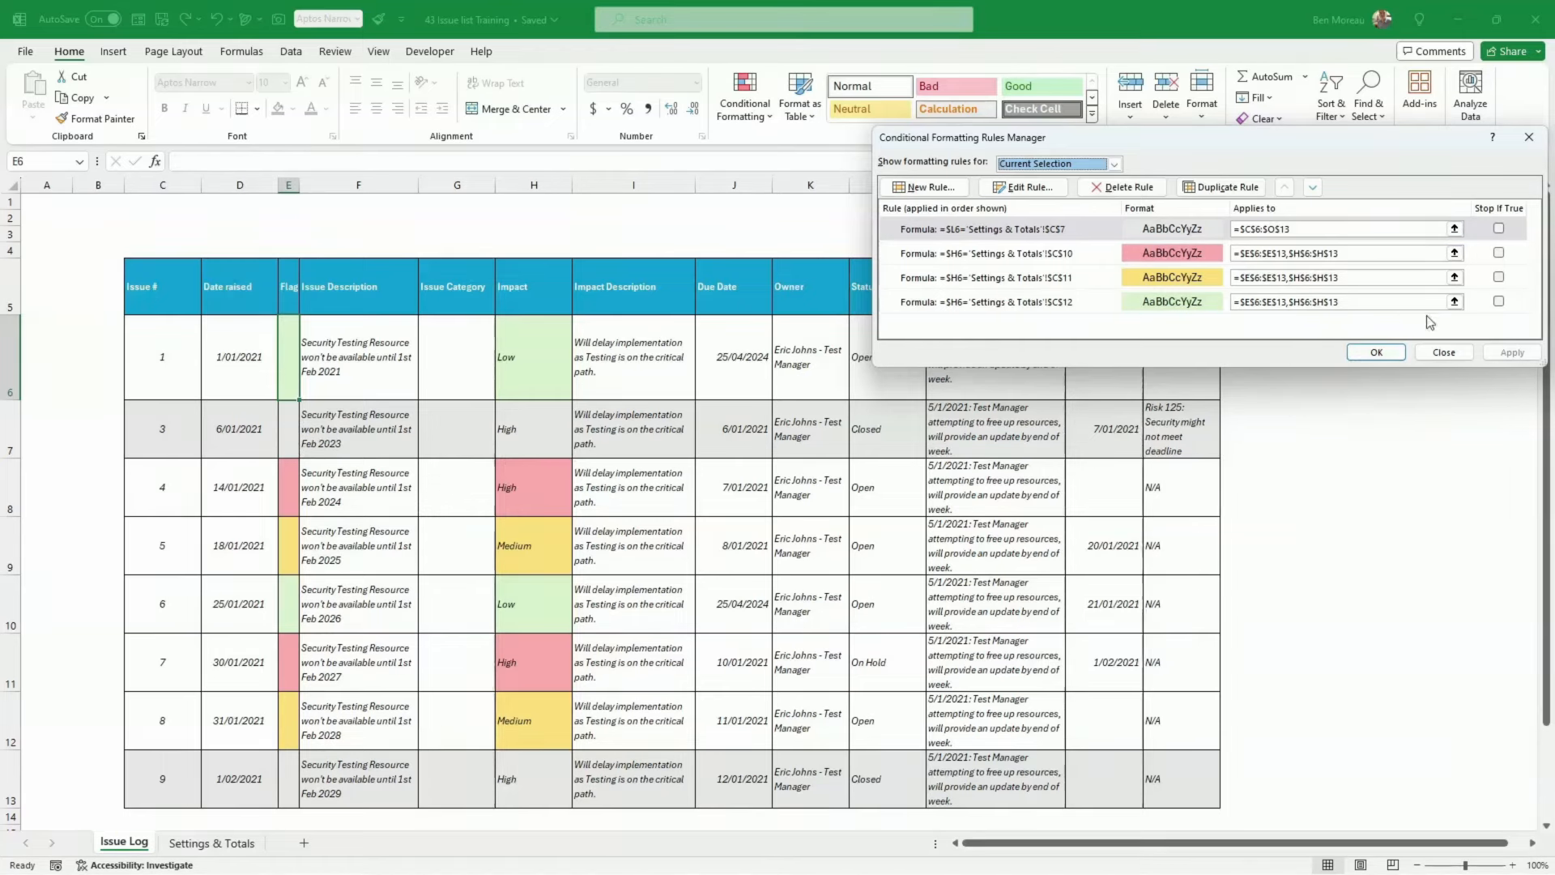
pyautogui.click(1376, 353)
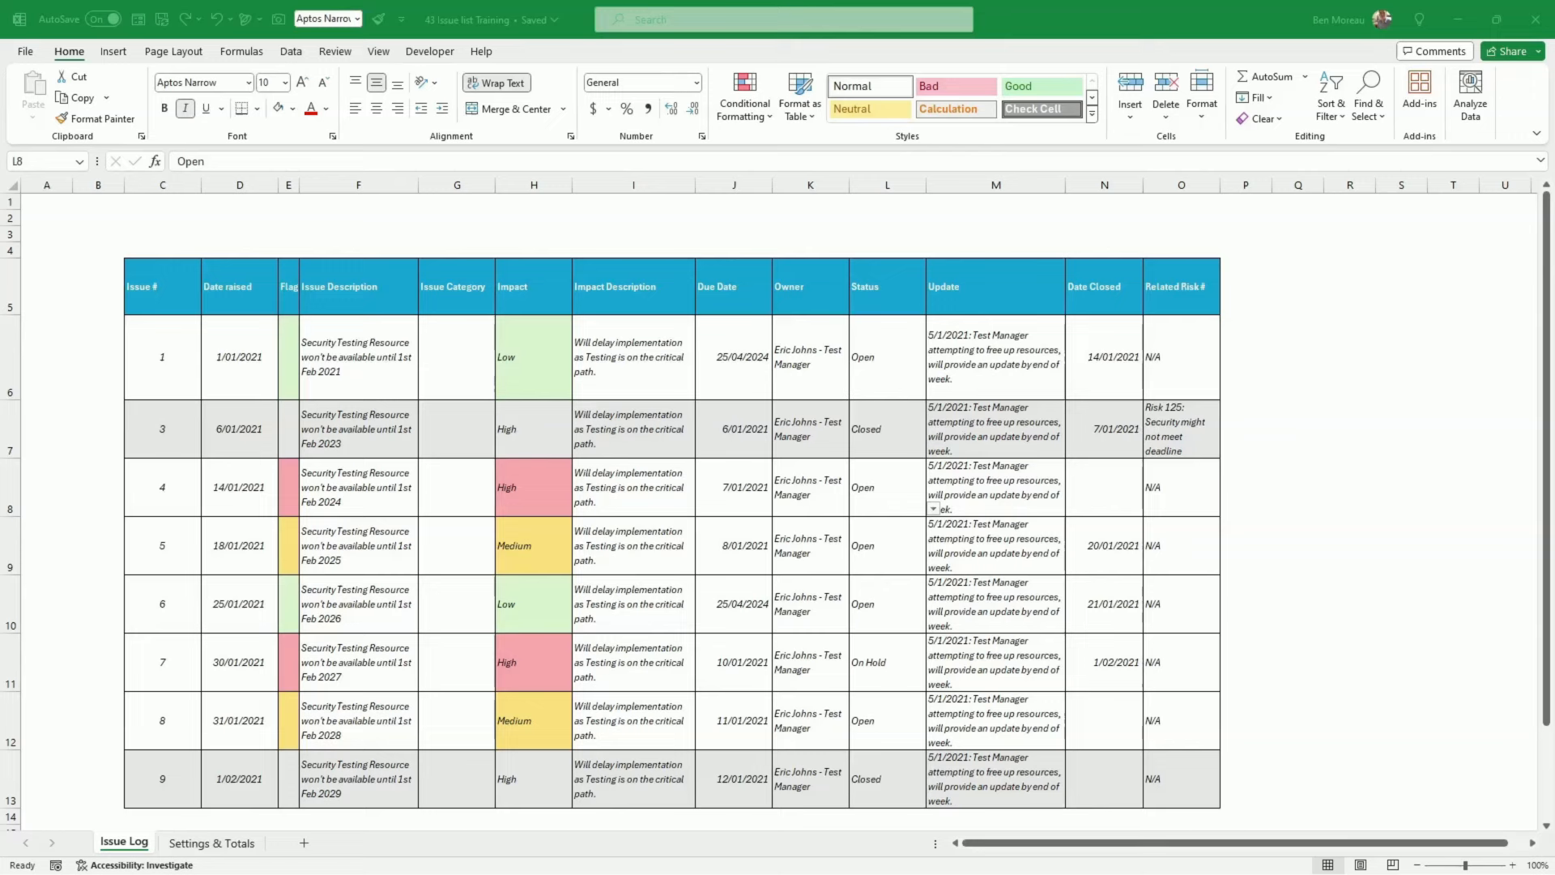
# Format the issue log range C5:O13 as a table with headers, using a blue style from the Light group
pyautogui.click(867, 501)
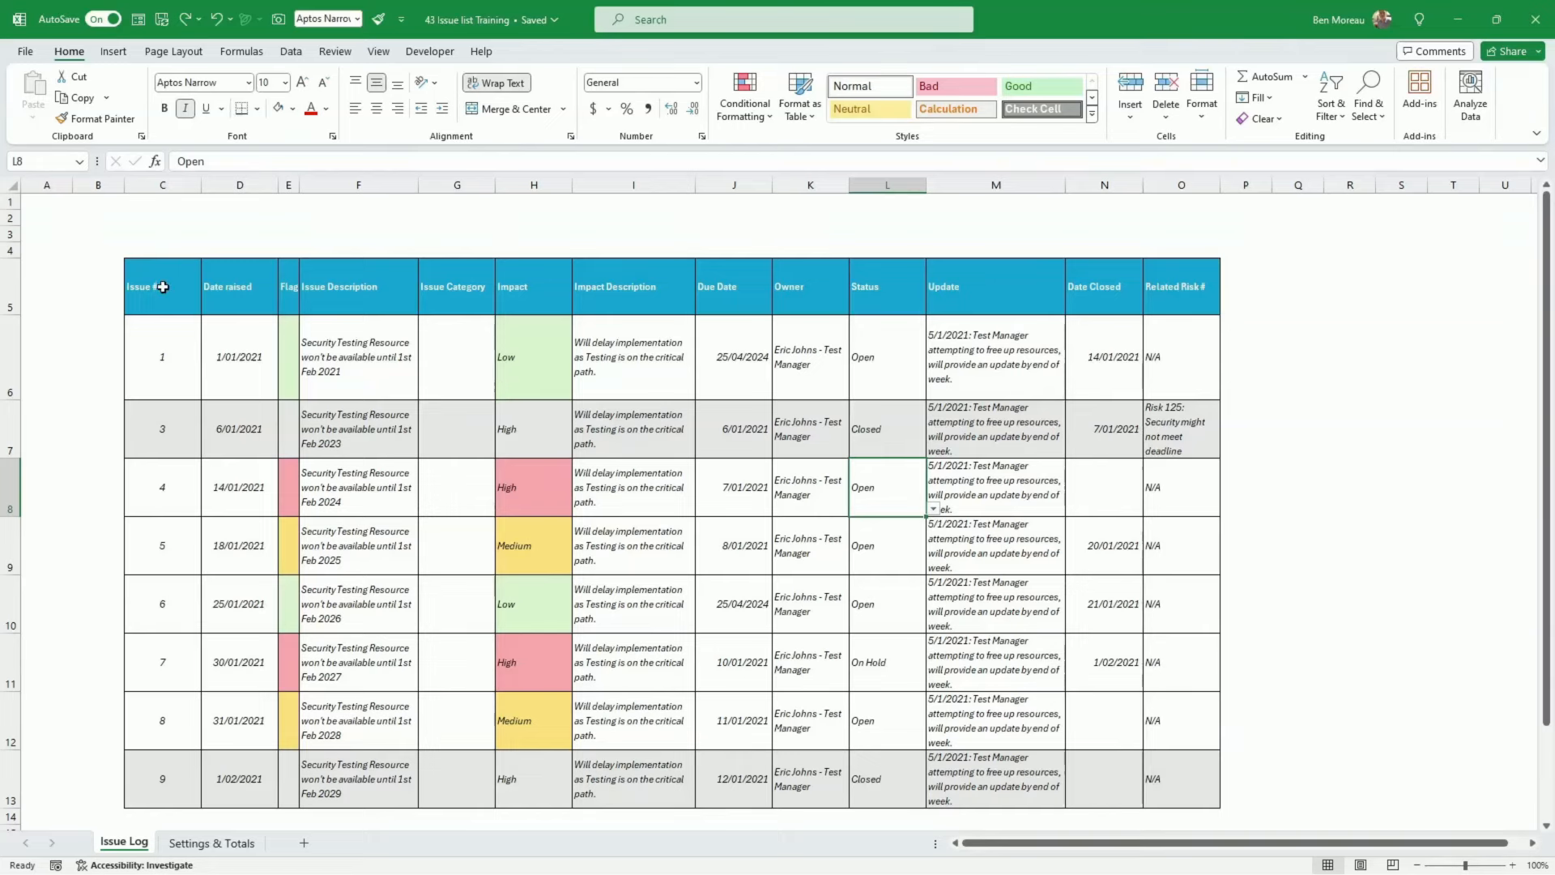
pyautogui.moveTo(162, 287); pyautogui.dragTo(1166, 769)
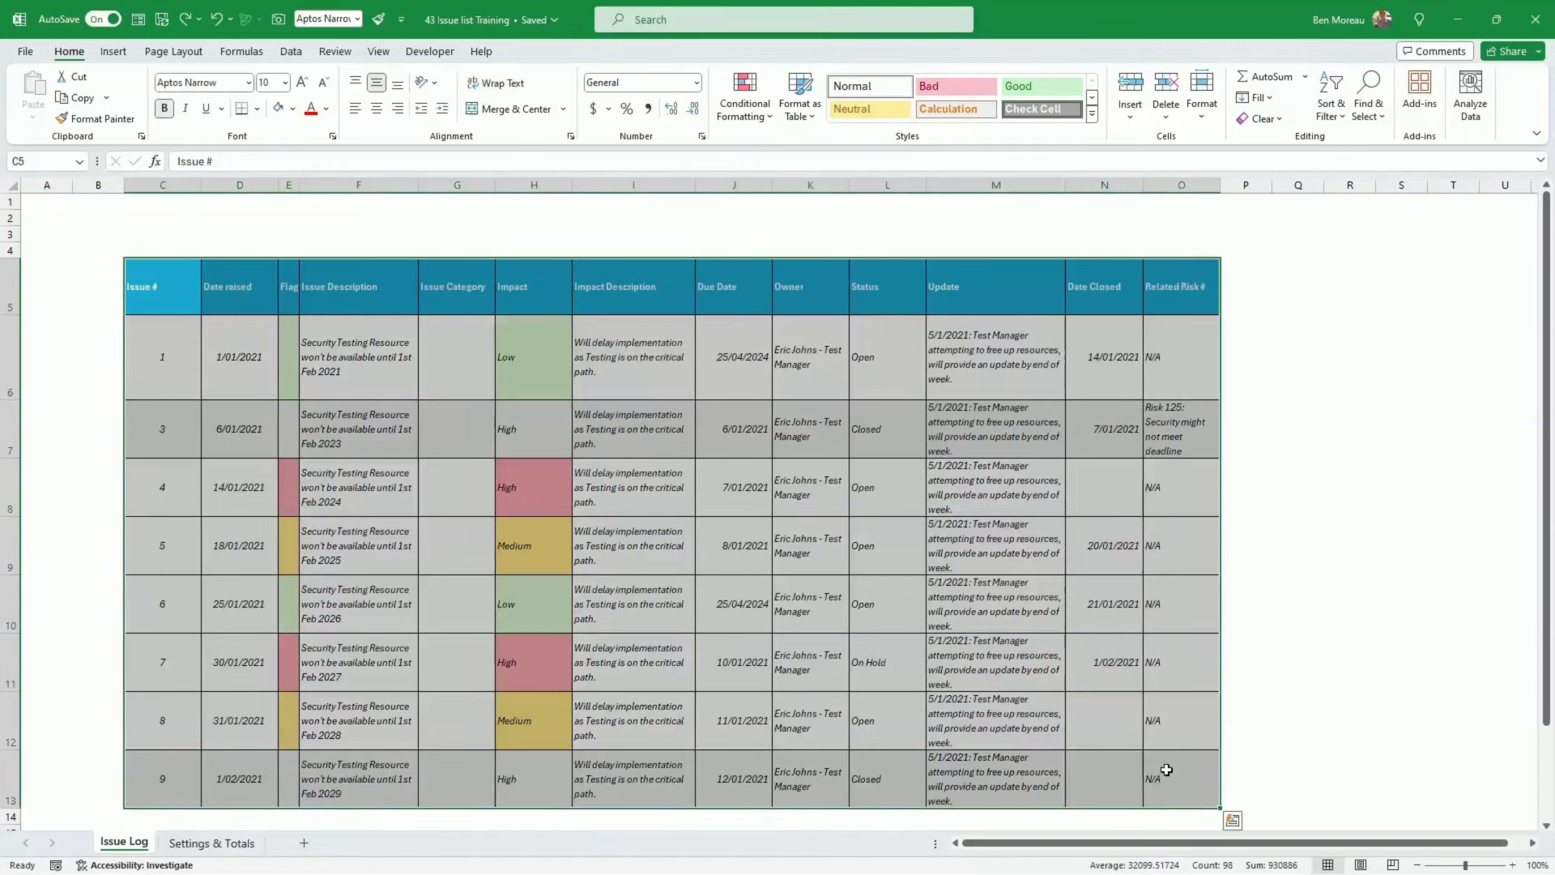
pyautogui.click(821, 126)
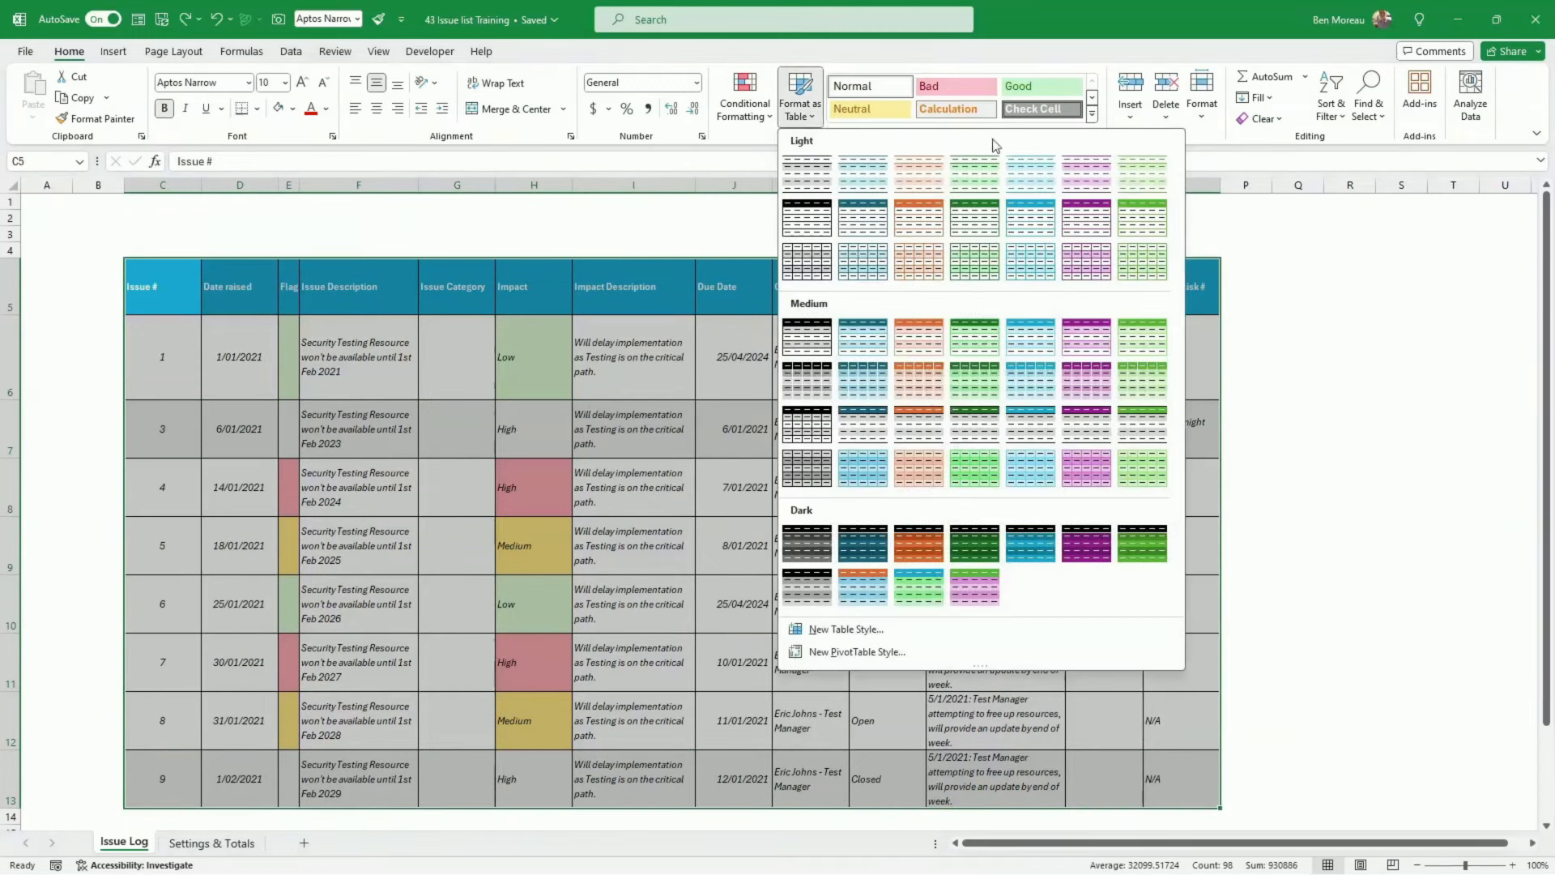
pyautogui.click(1038, 222)
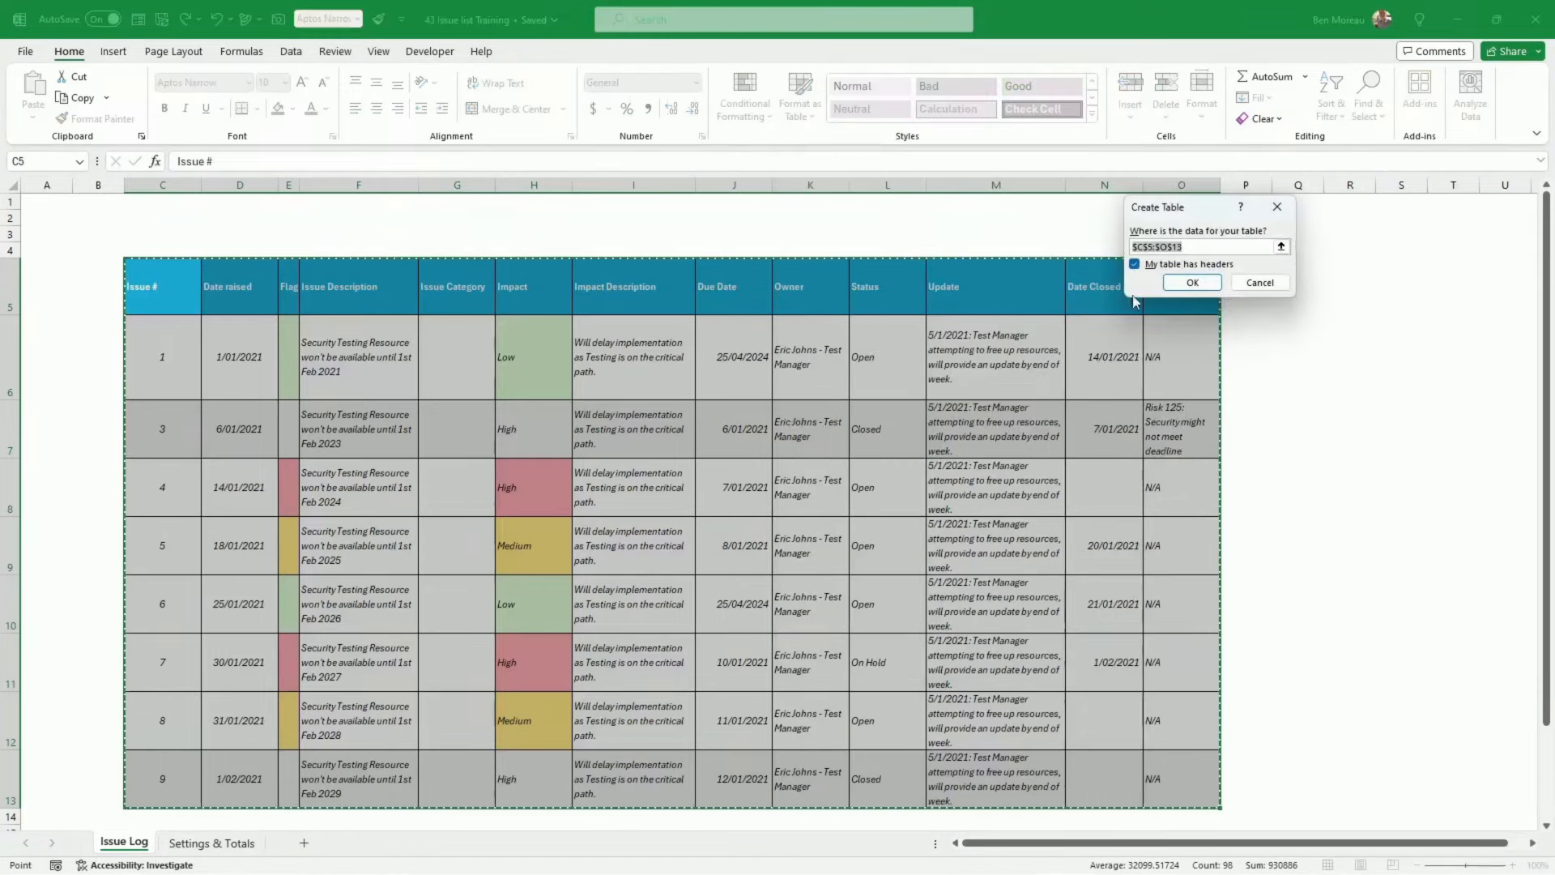
pyautogui.click(1193, 282)
pyautogui.click(902, 357)
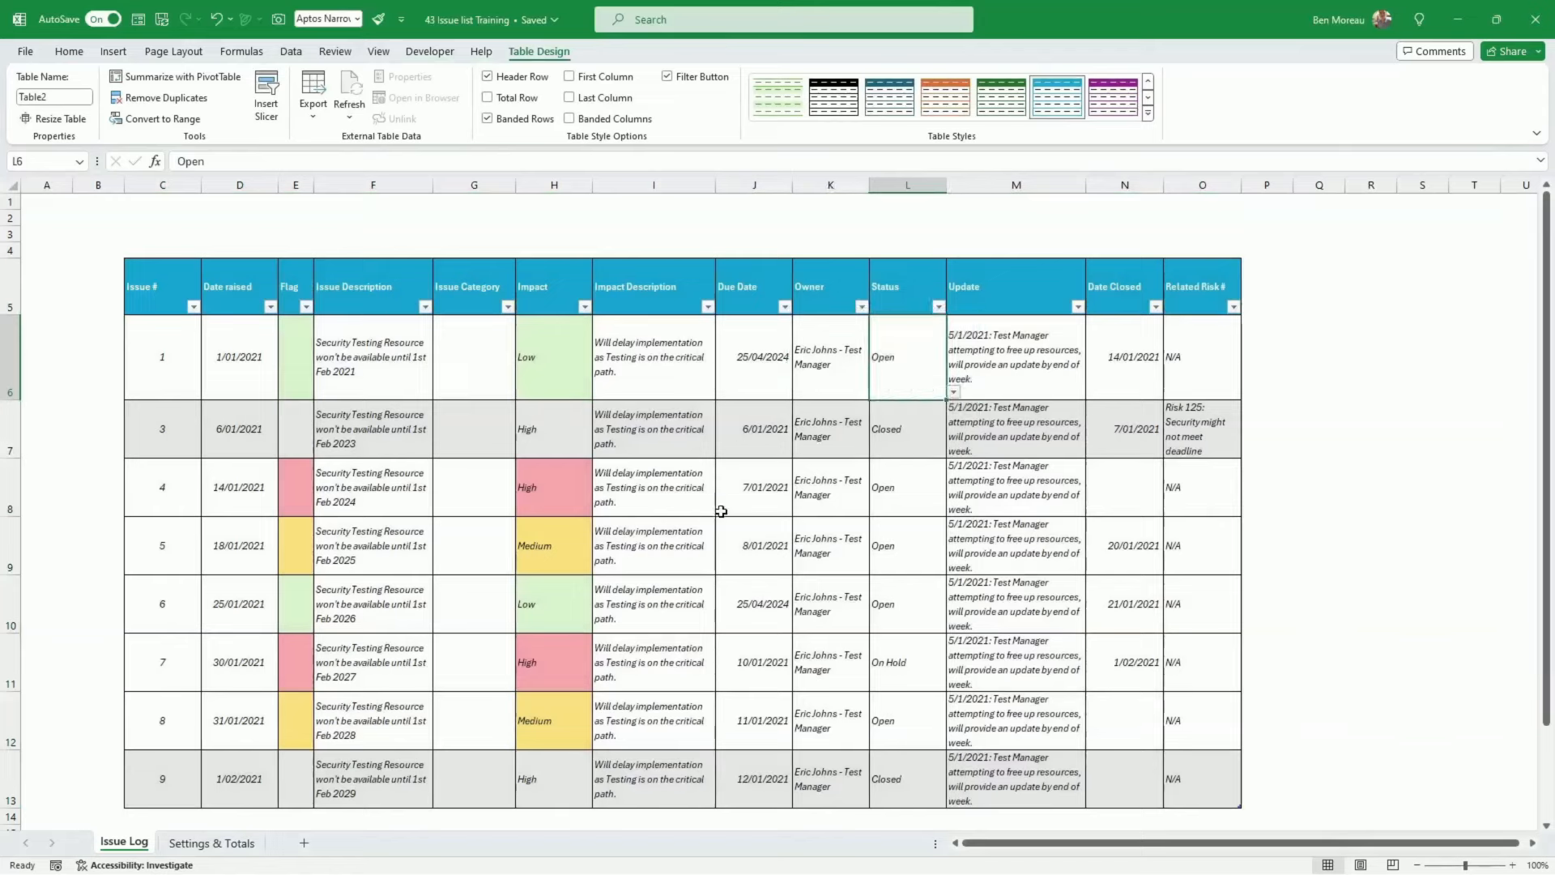
pyautogui.click(988, 561)
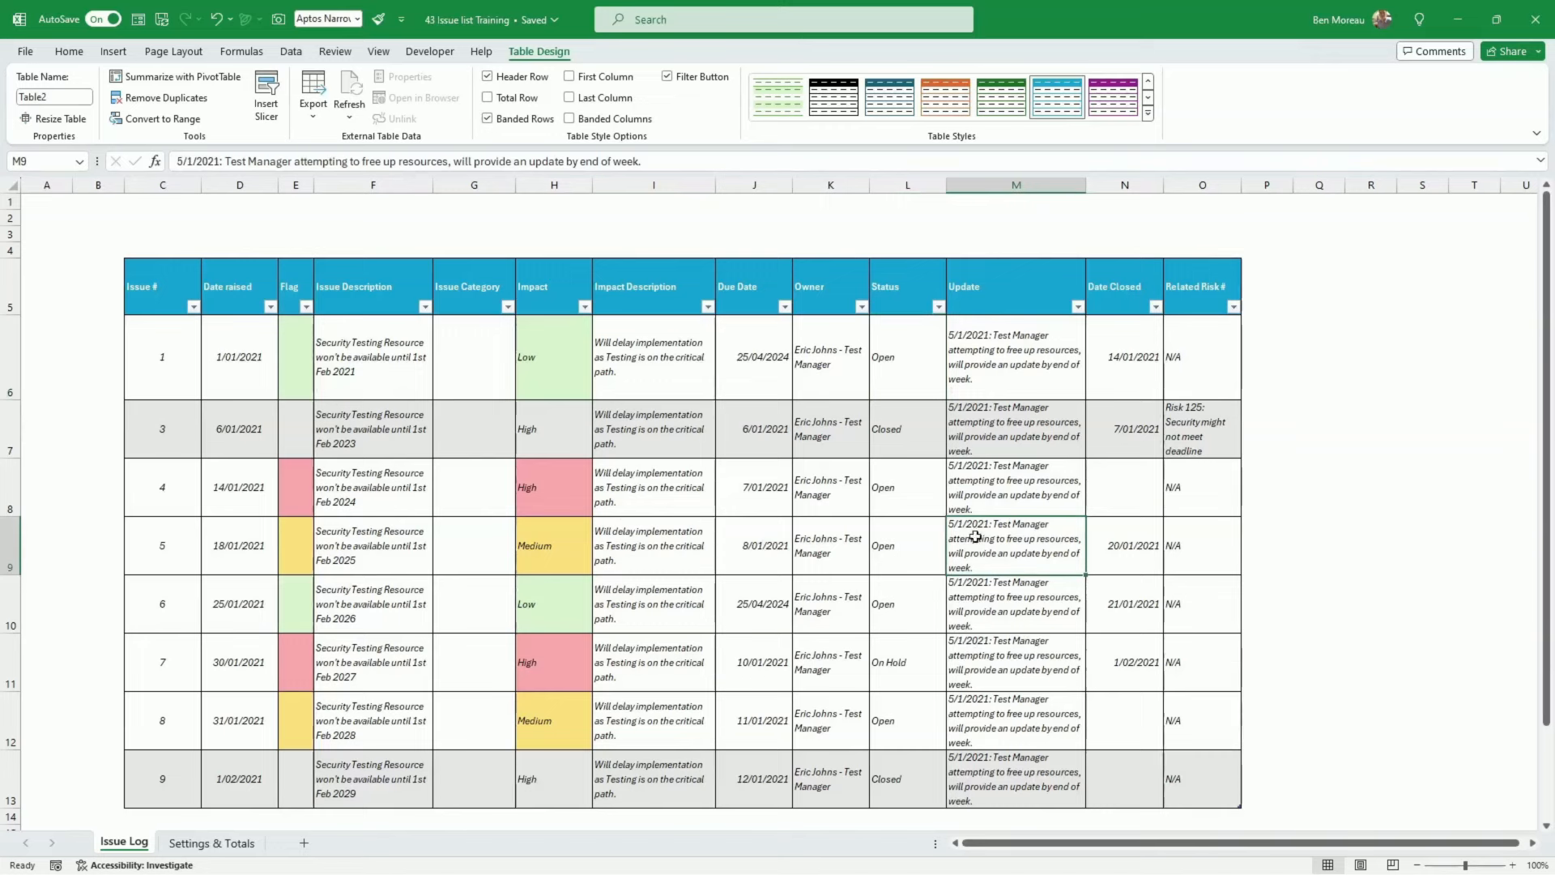
pyautogui.click(554, 349)
pyautogui.moveTo(553, 349); pyautogui.dragTo(579, 779)
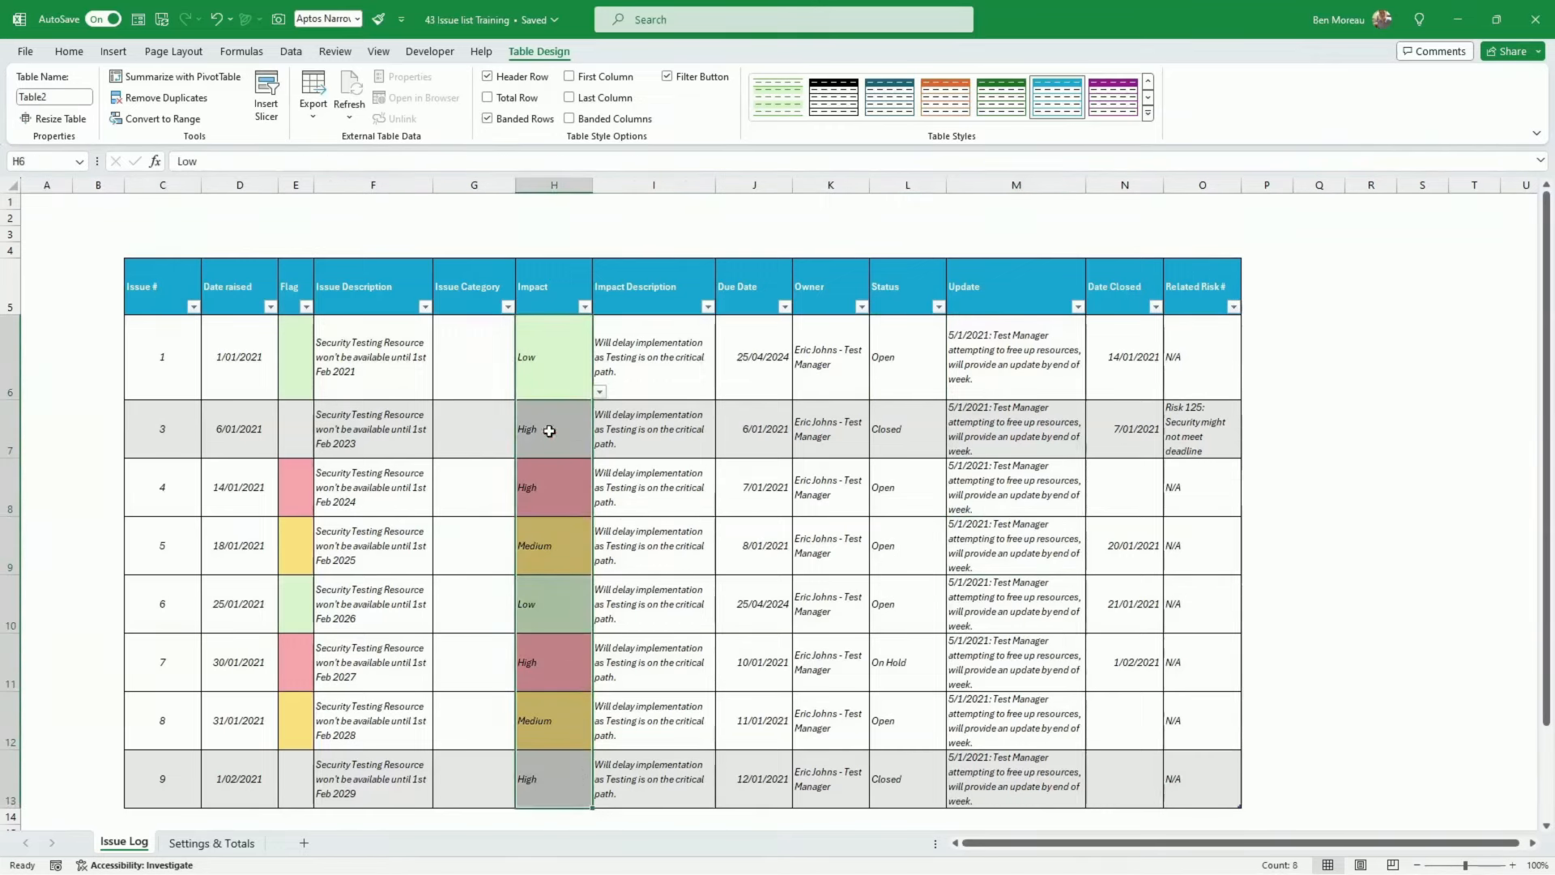
pyautogui.moveTo(545, 357); pyautogui.dragTo(556, 777)
pyautogui.click(757, 713)
# Increase the height of row 14, directly below the last issue
pyautogui.scroll(-1, 774, 630)
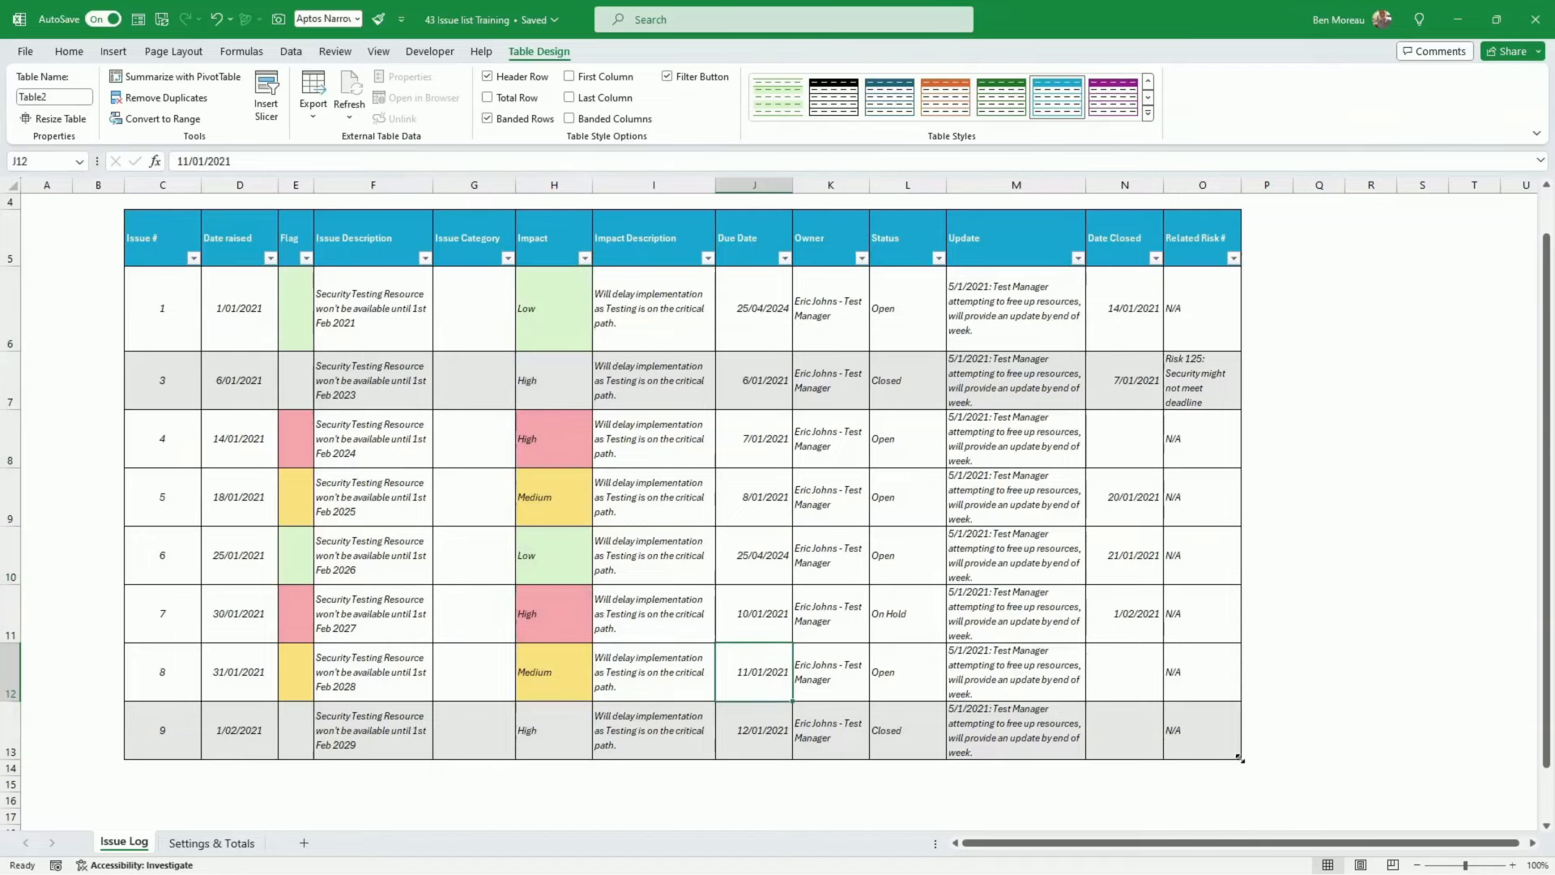
pyautogui.moveTo(18, 776); pyautogui.dragTo(18, 806)
pyautogui.scroll(-1, 236, 713)
# Enter issue number 10 in C14 to extend the table by one row
pyautogui.click(186, 736)
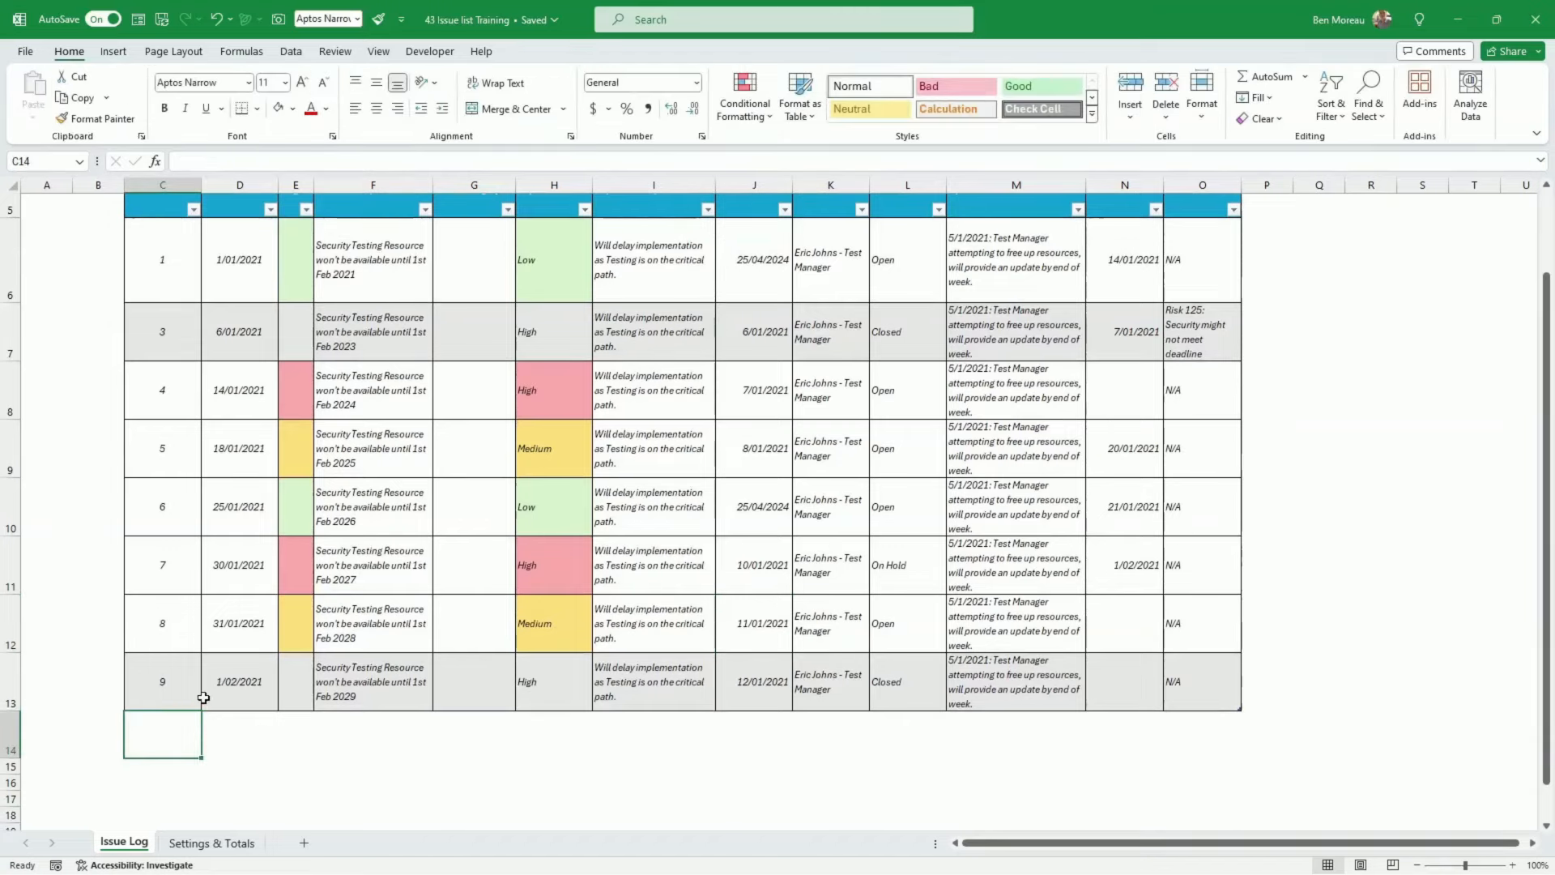
pyautogui.write('1')
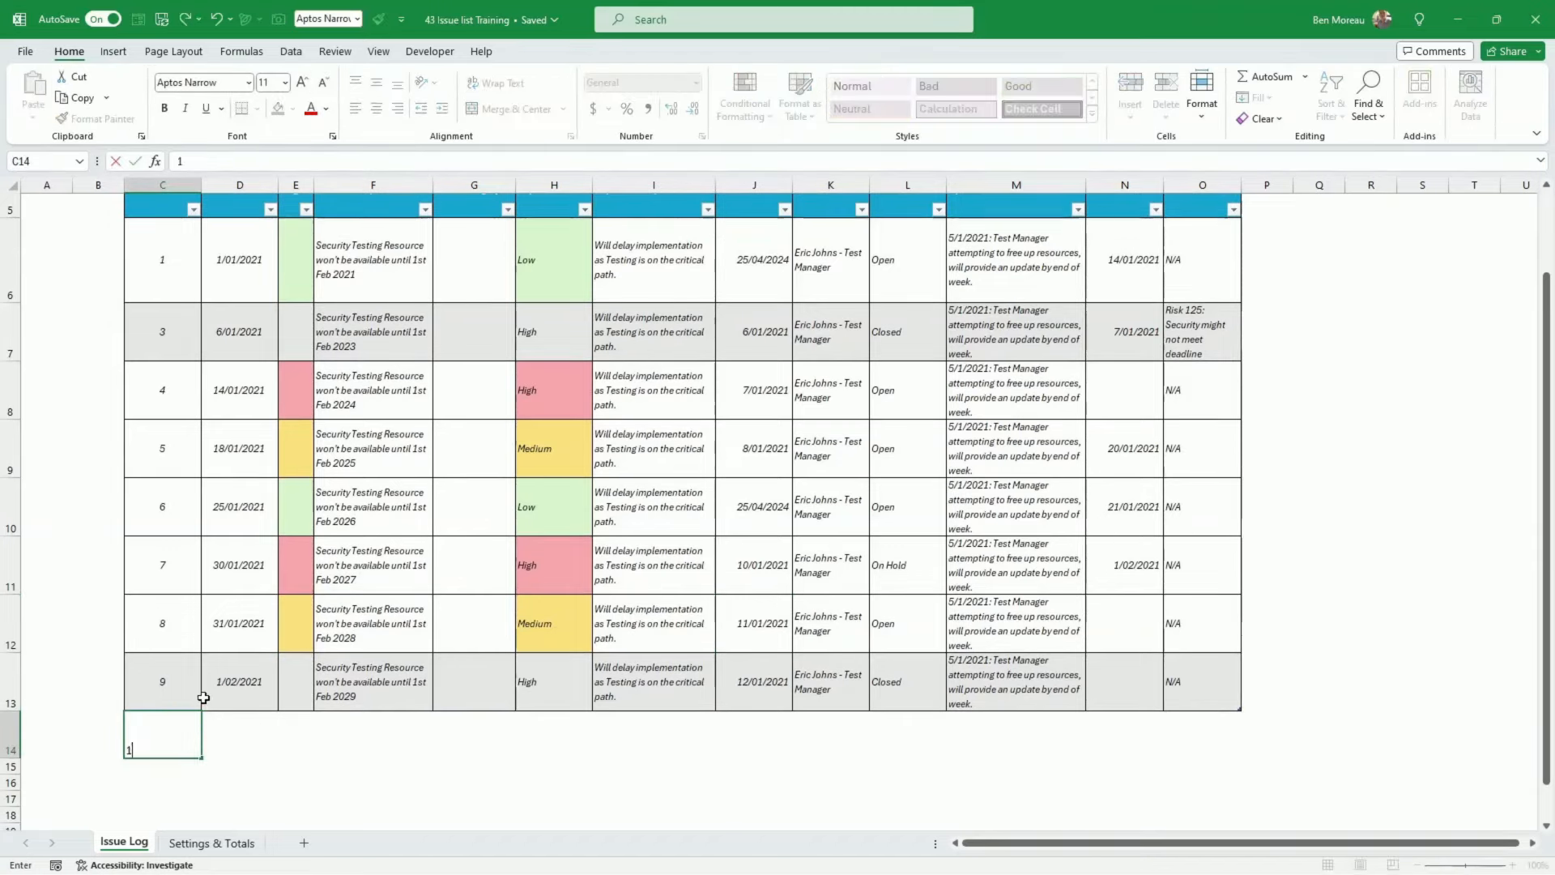
pyautogui.write('0')
pyautogui.press('Tab')
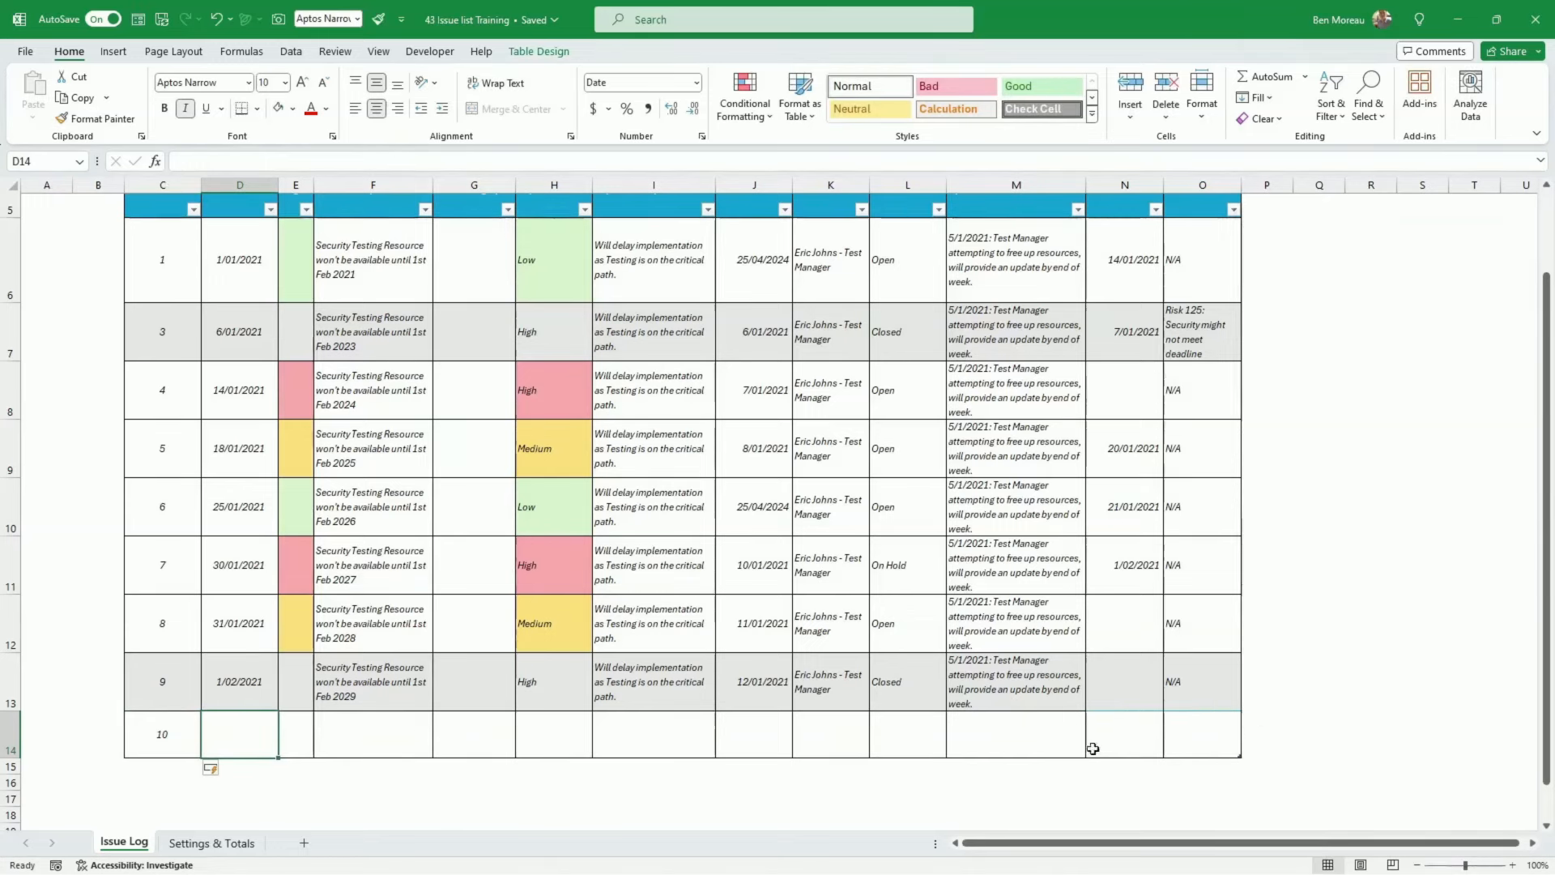
# Clear the issue number from C14 and try to delete that table row
pyautogui.click(159, 730)
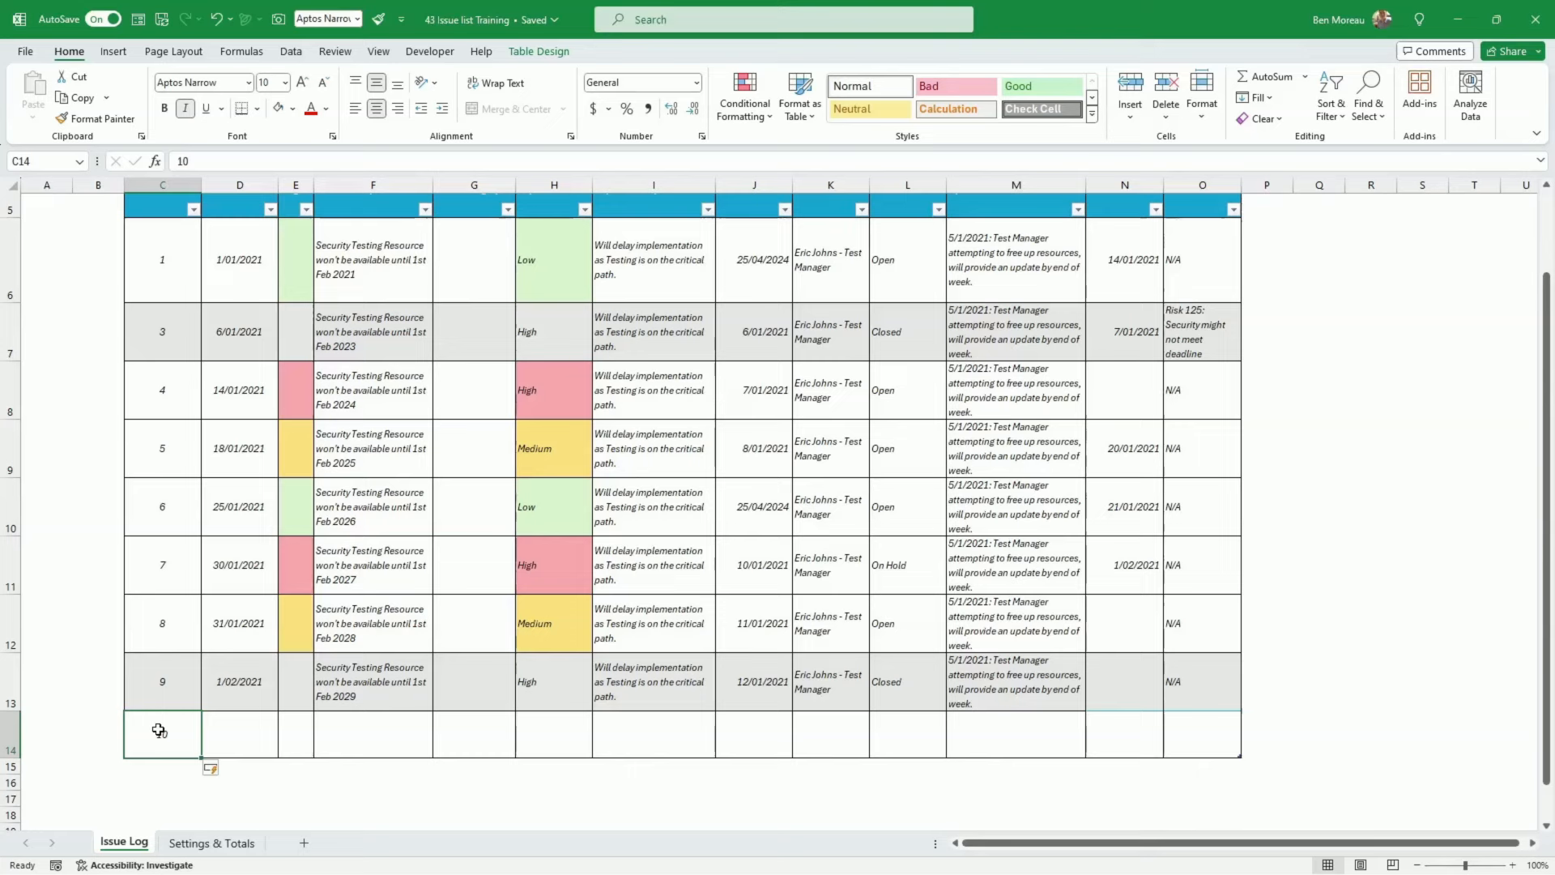
pyautogui.press('Delete')
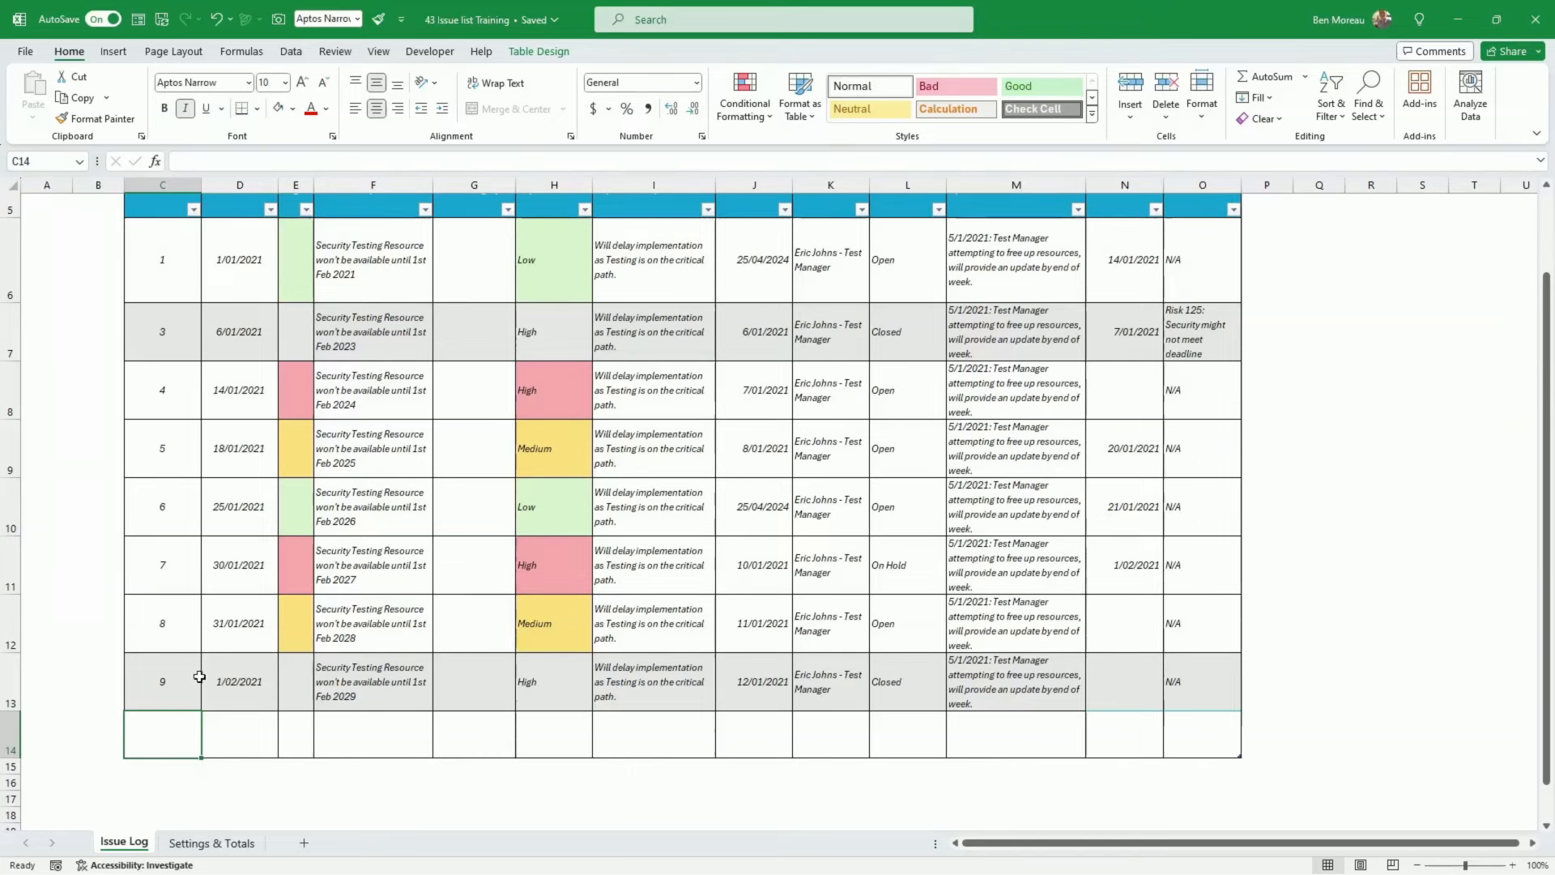
pyautogui.rightClick(168, 737)
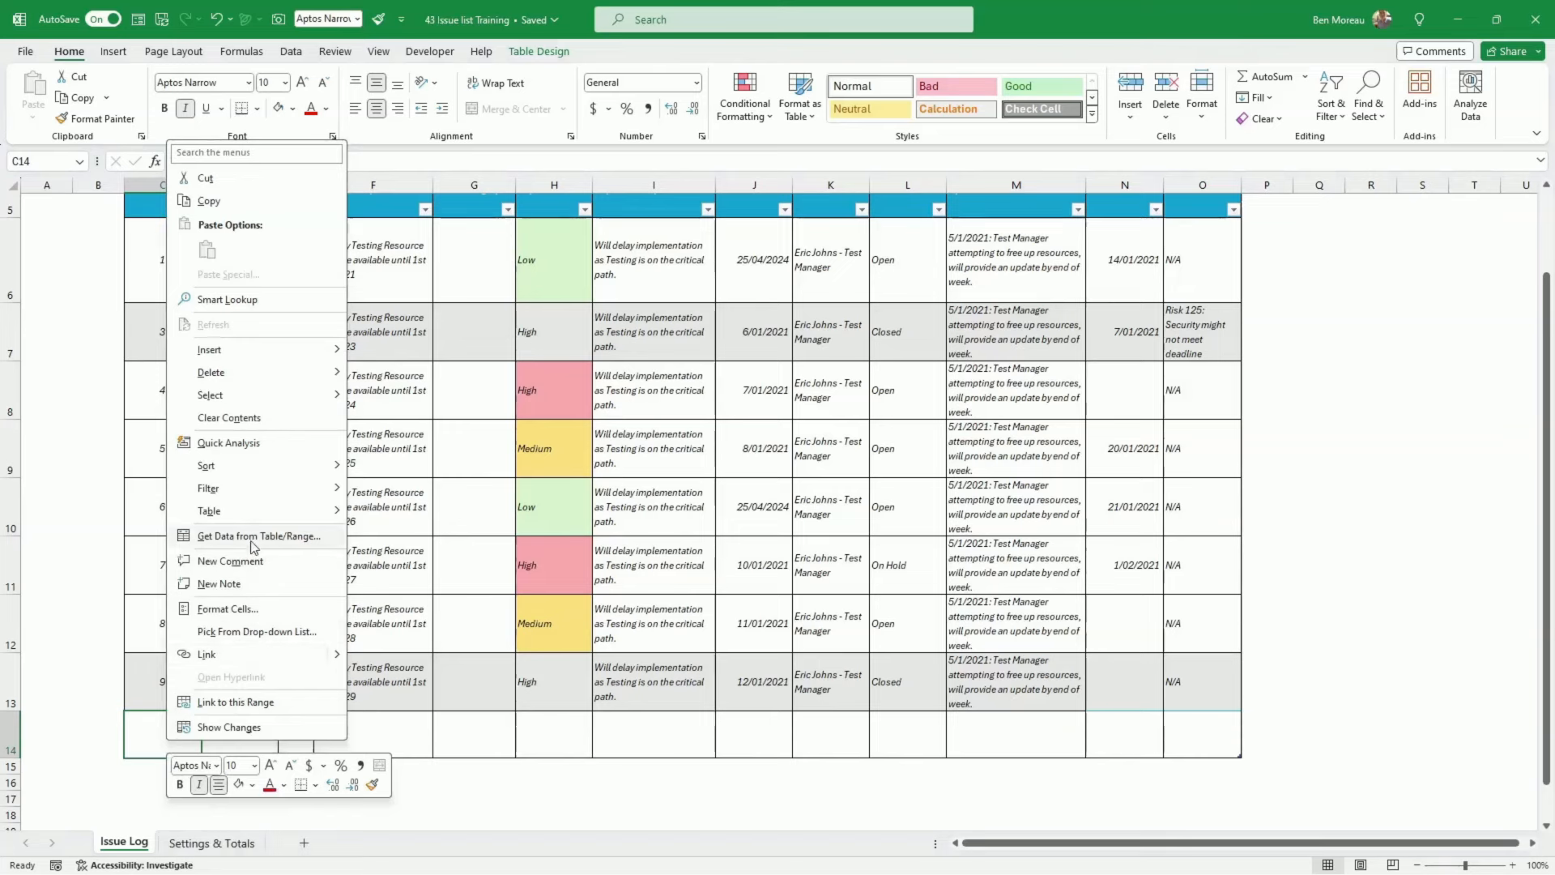
pyautogui.moveTo(254, 371)
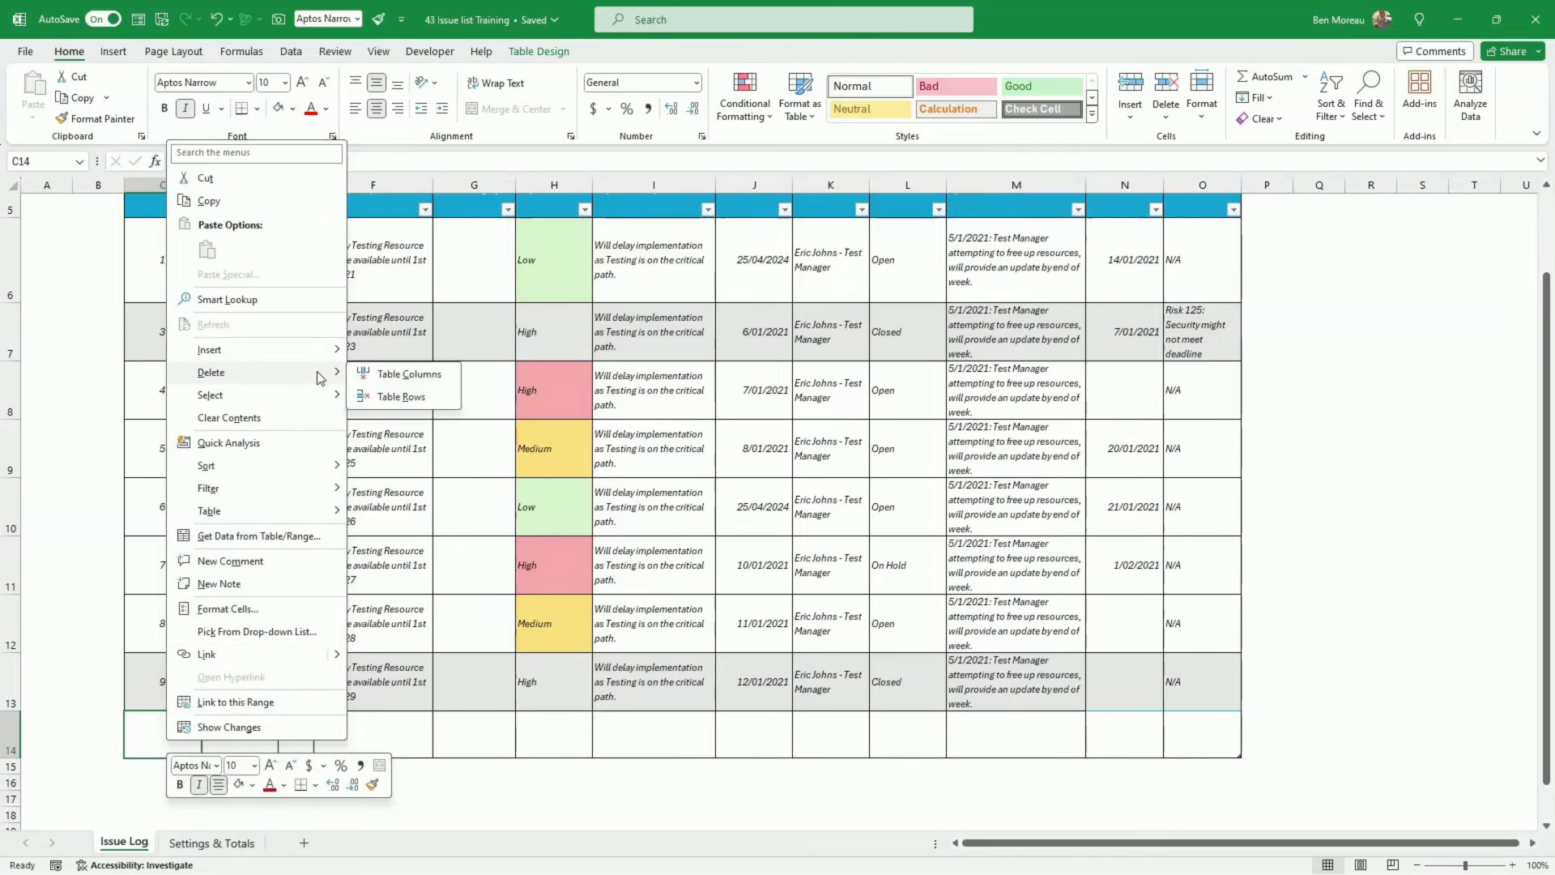
pyautogui.click(390, 398)
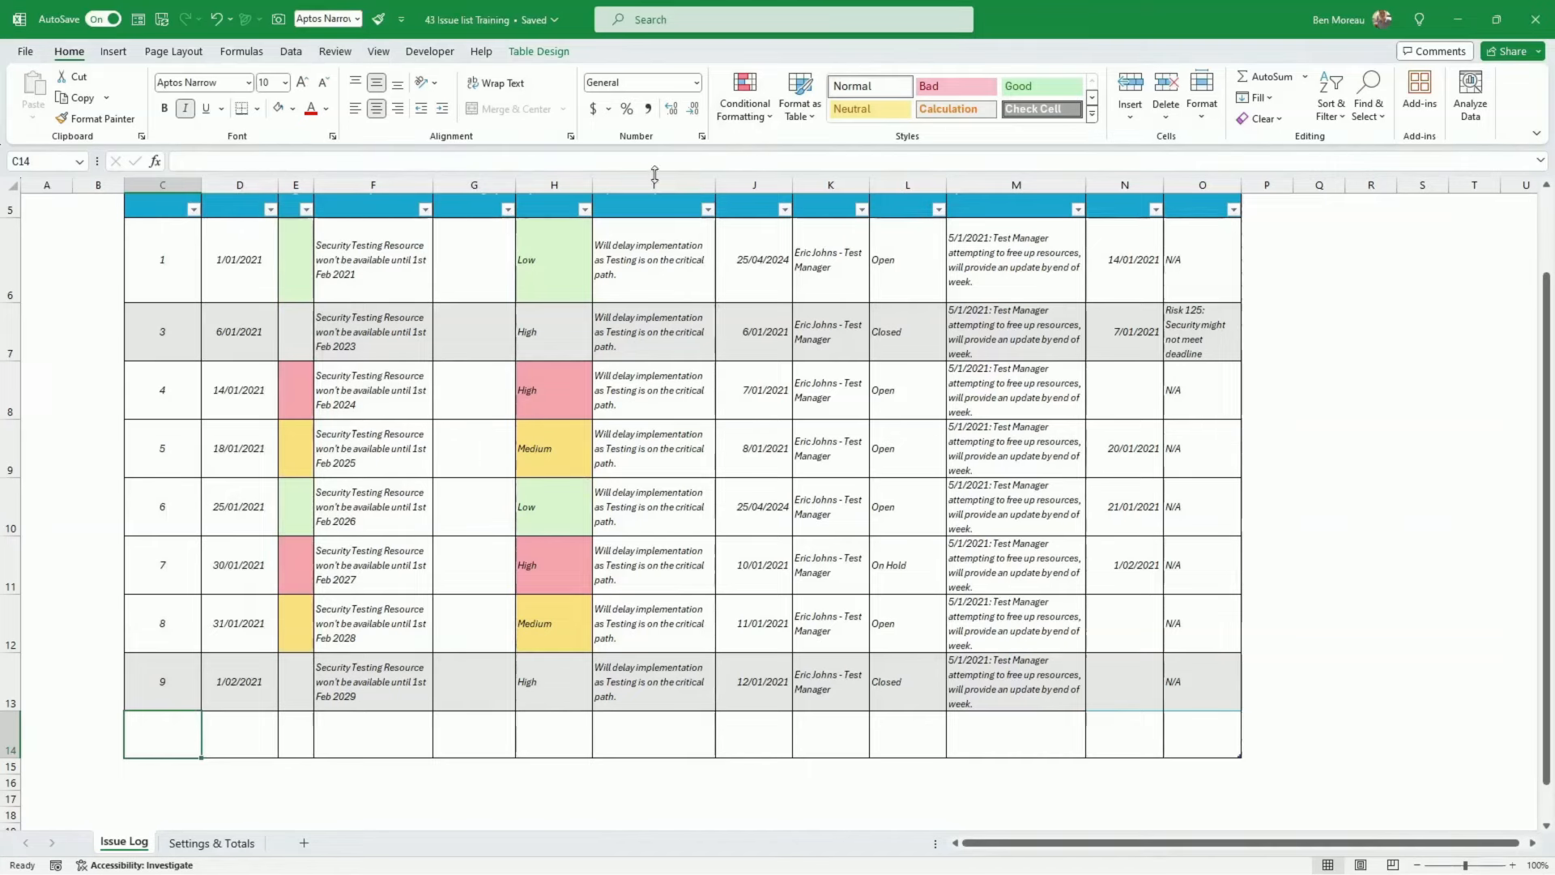
# Examine the applied ranges of the table's conditional formatting rules and close the rules manager
pyautogui.click(742, 123)
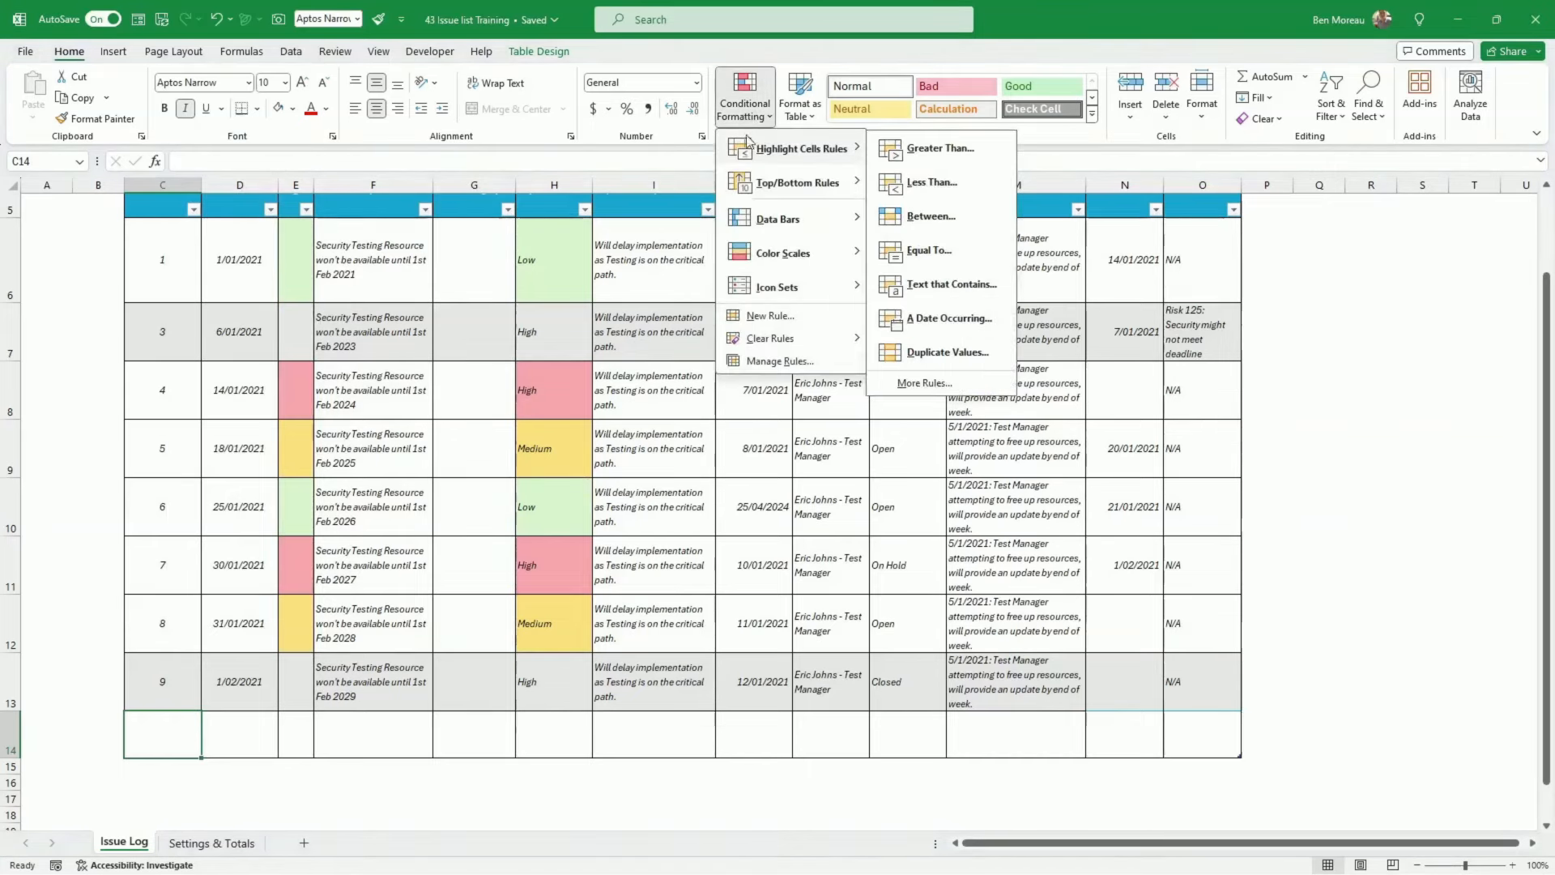
pyautogui.click(789, 361)
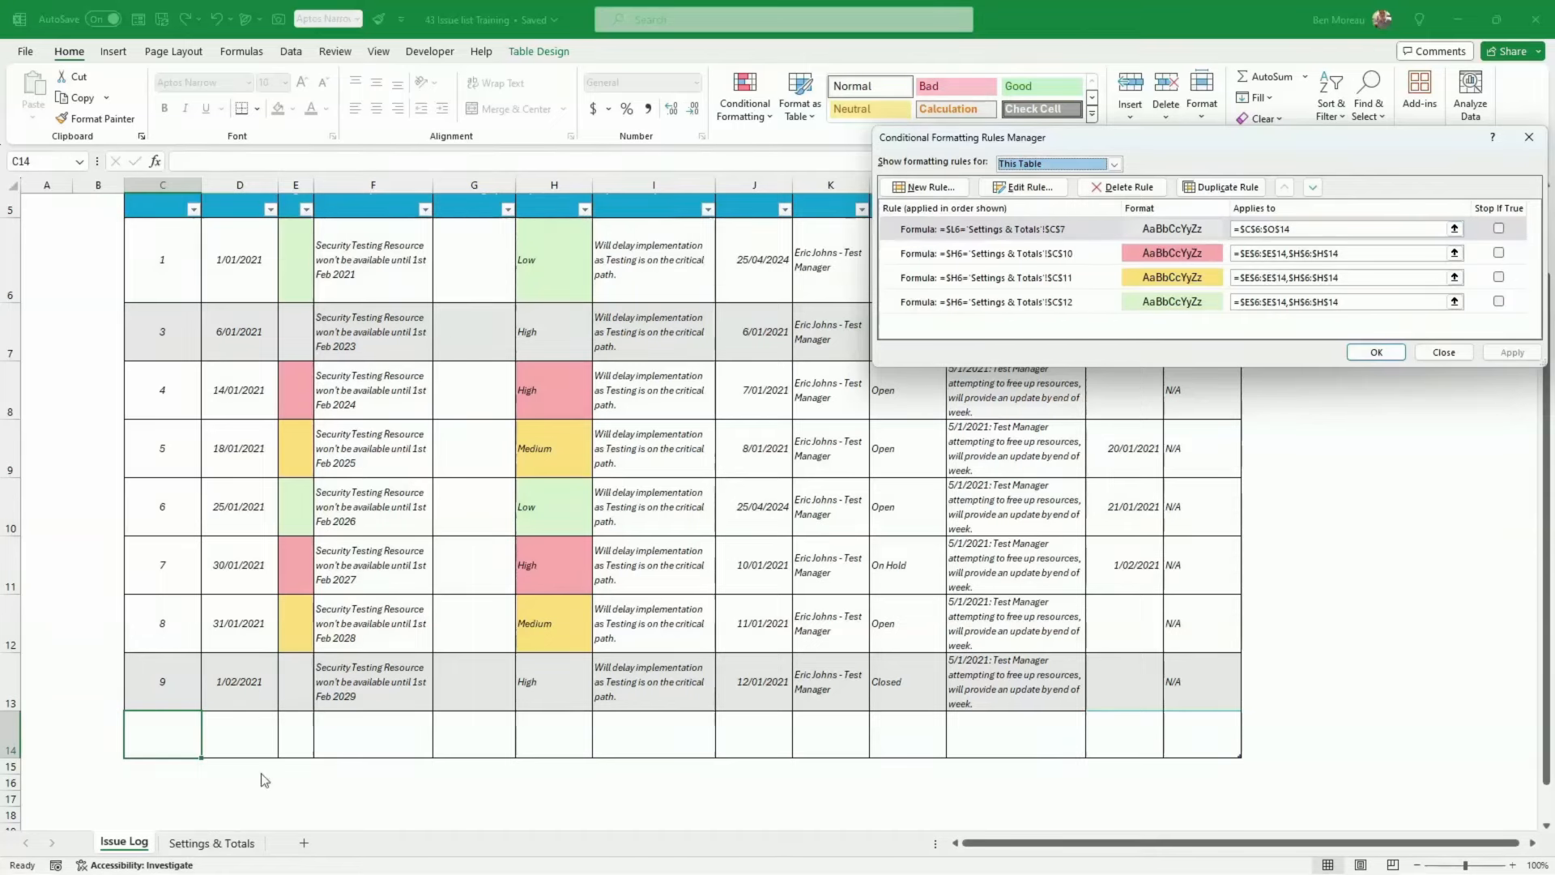
pyautogui.click(1442, 352)
# Delete the empty table row at row 14
pyautogui.rightClick(156, 737)
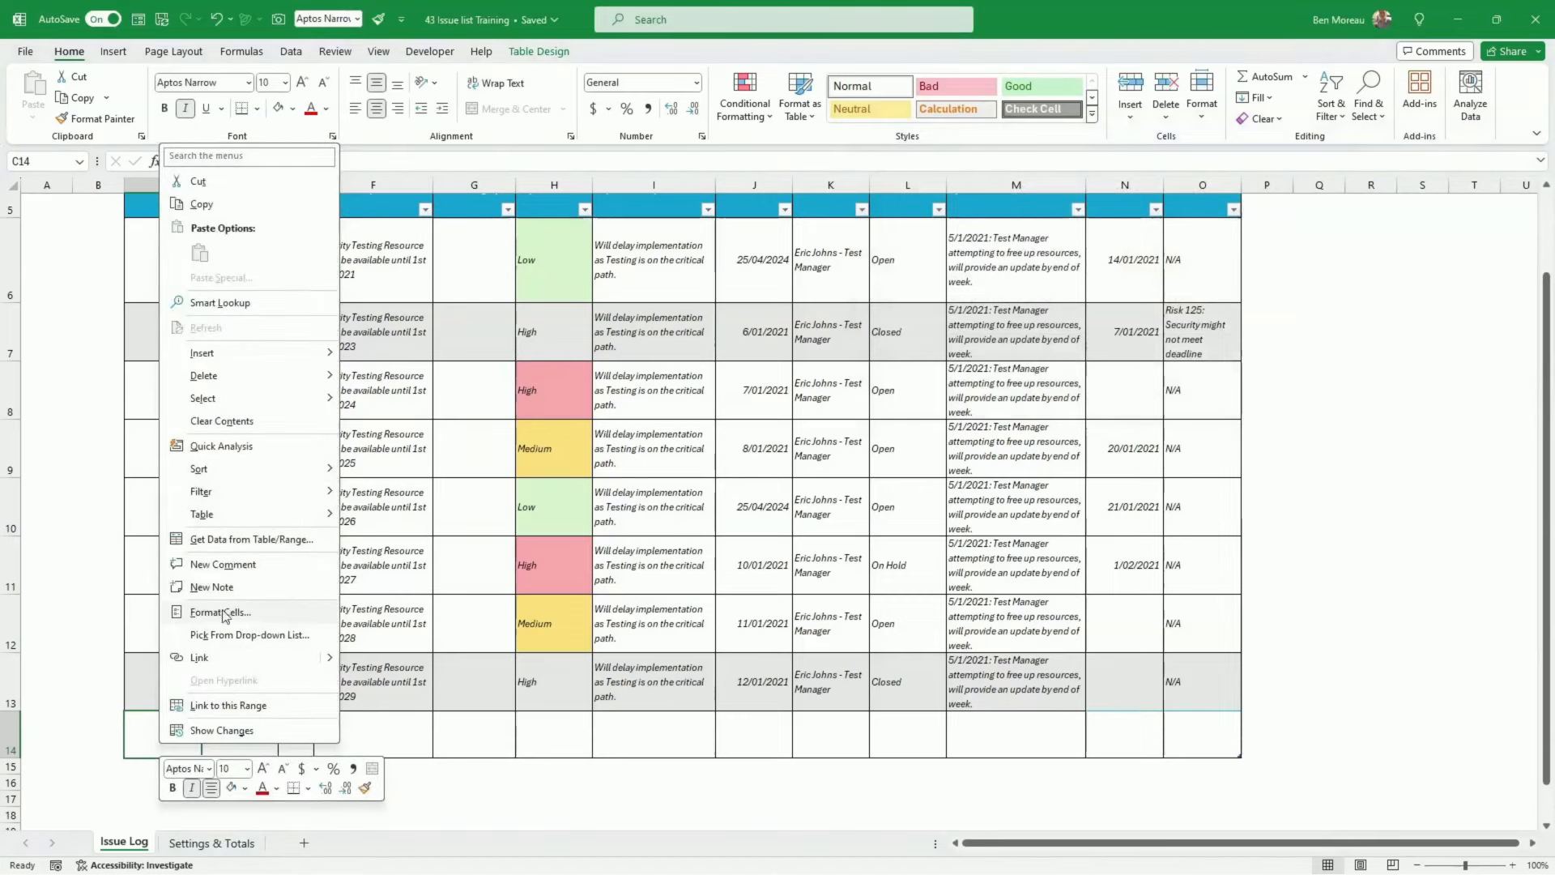
pyautogui.moveTo(235, 379)
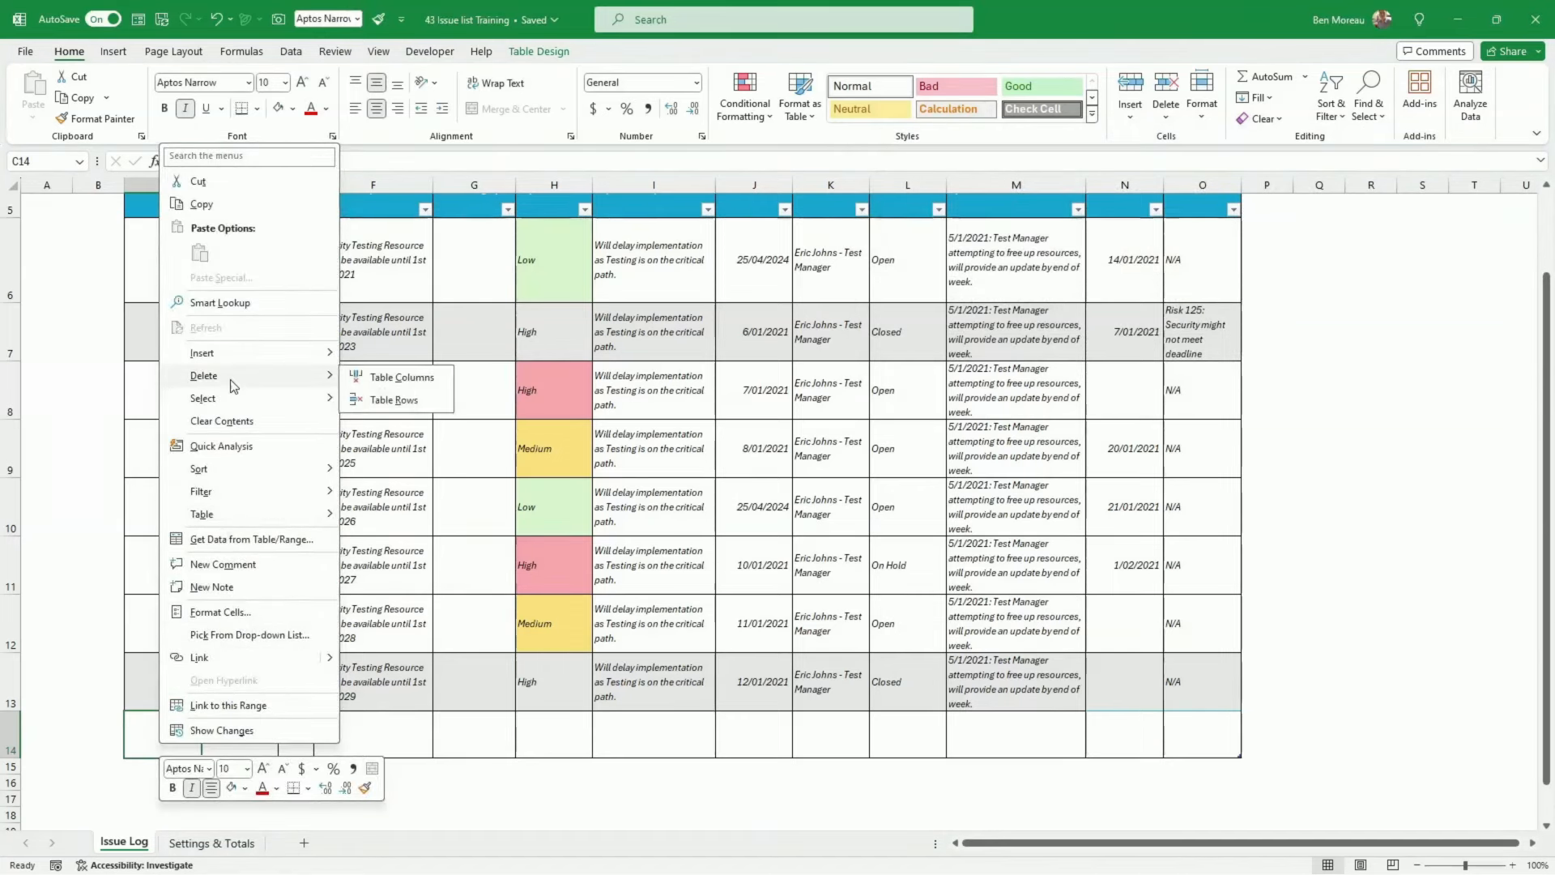
pyautogui.click(377, 400)
pyautogui.click(476, 565)
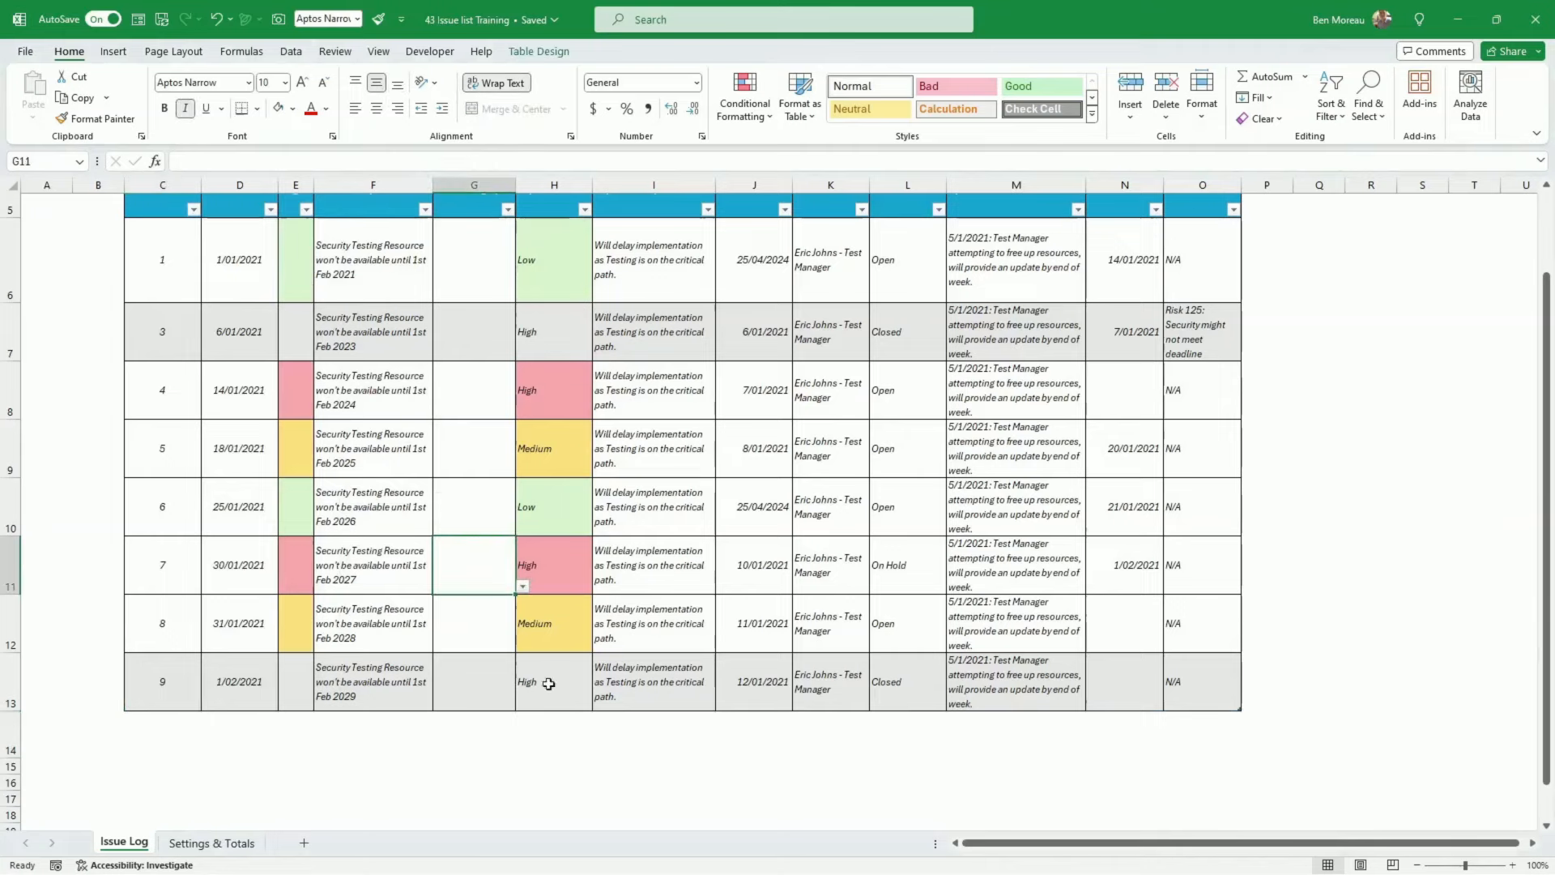
# Increase the height of row 3 above the table and narrow the Flag column
pyautogui.scroll(2, 549, 683)
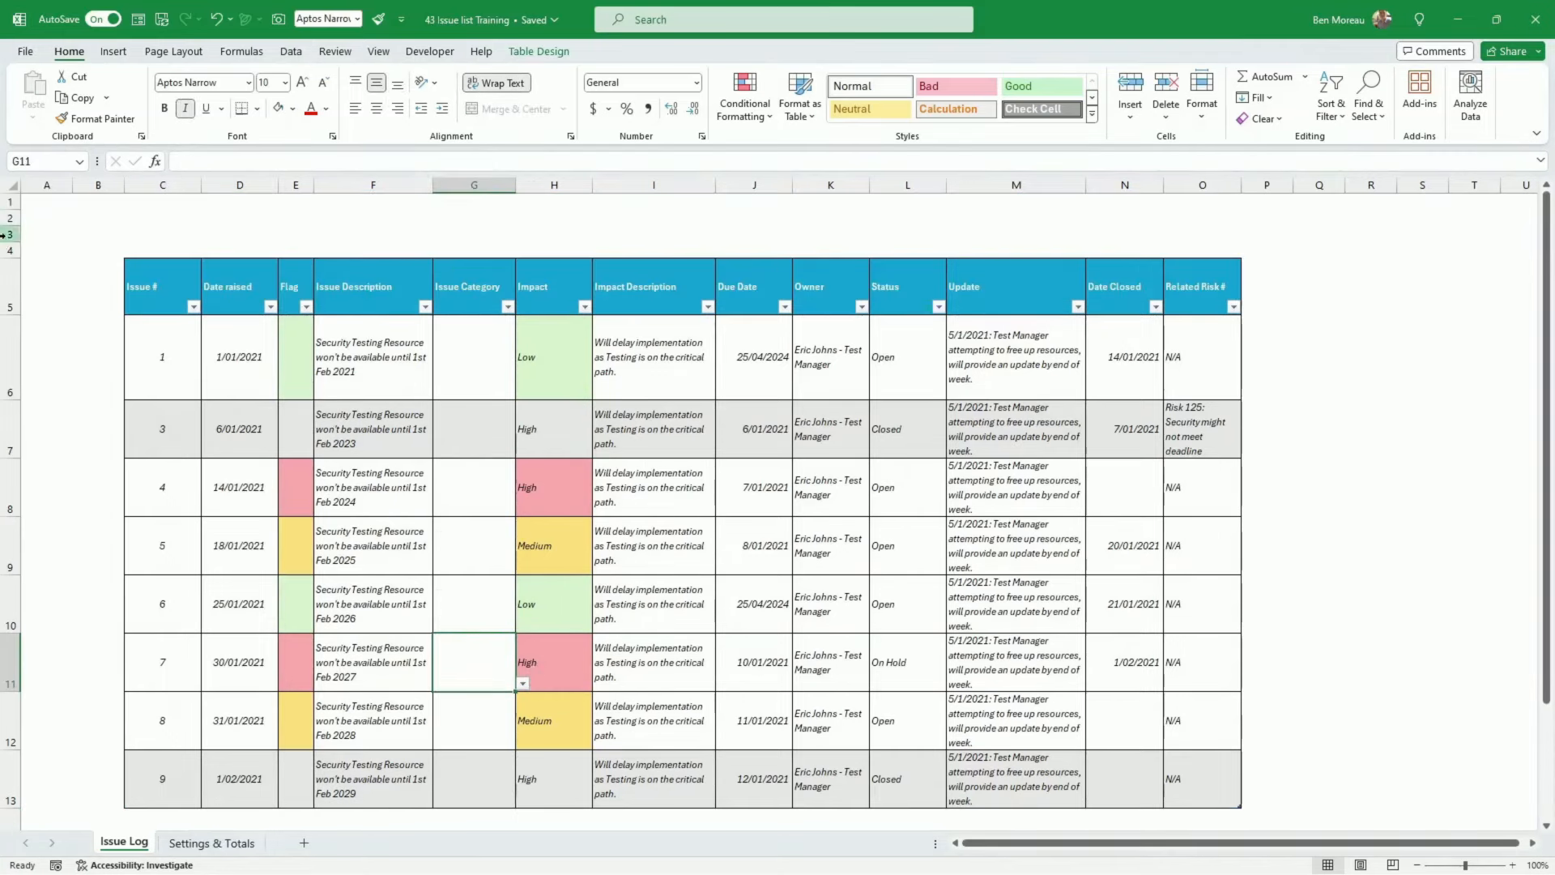
pyautogui.moveTo(11, 235); pyautogui.dragTo(8, 277)
pyautogui.click(139, 334)
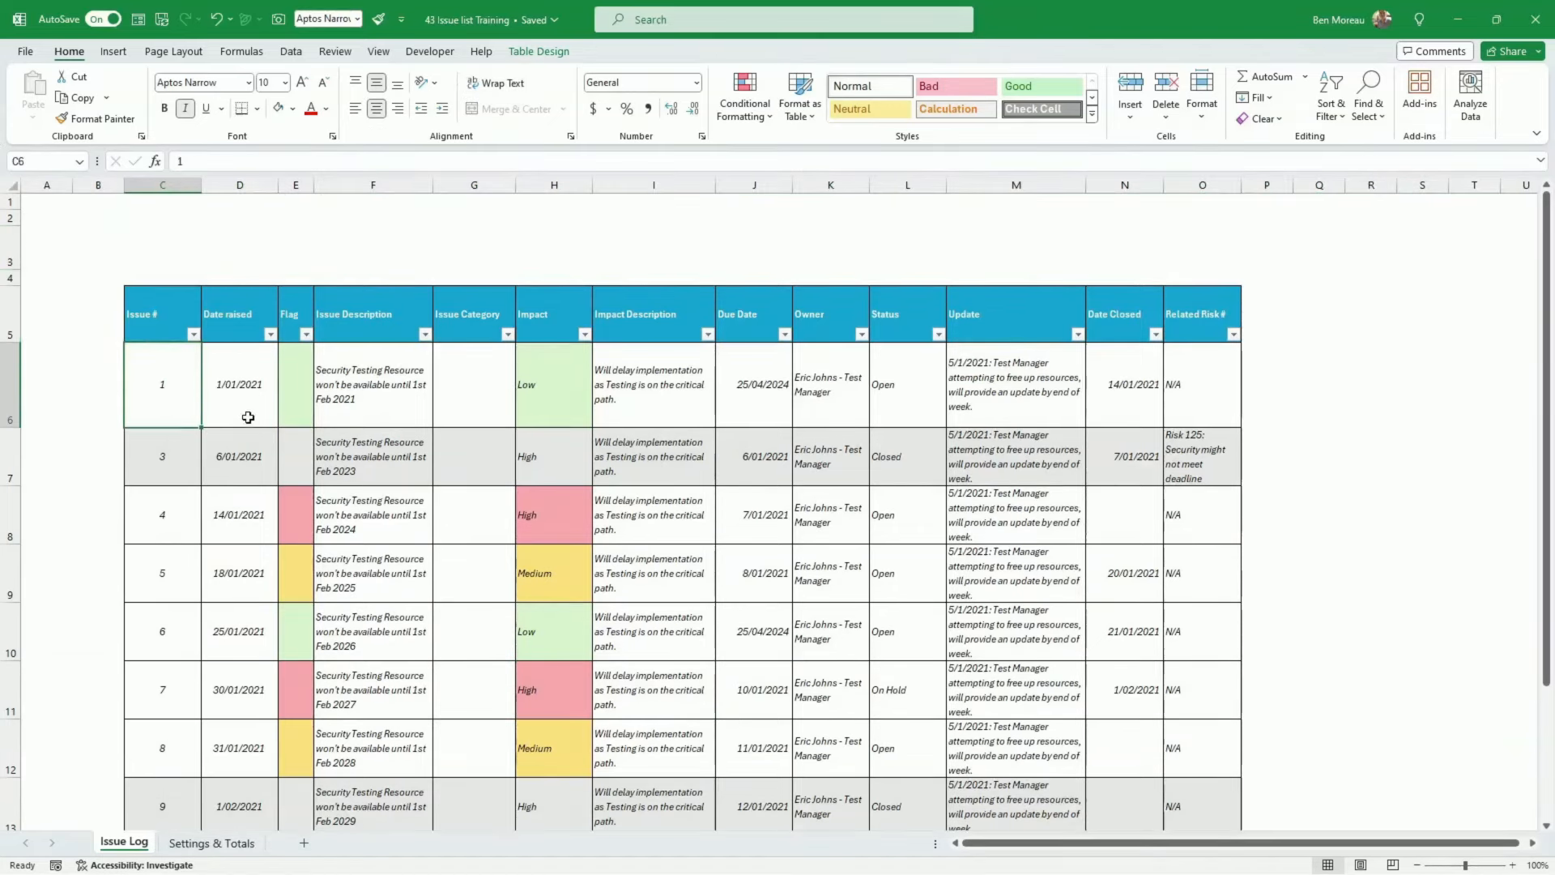
pyautogui.moveTo(314, 183); pyautogui.dragTo(303, 183)
pyautogui.scroll(-2, 1131, 464)
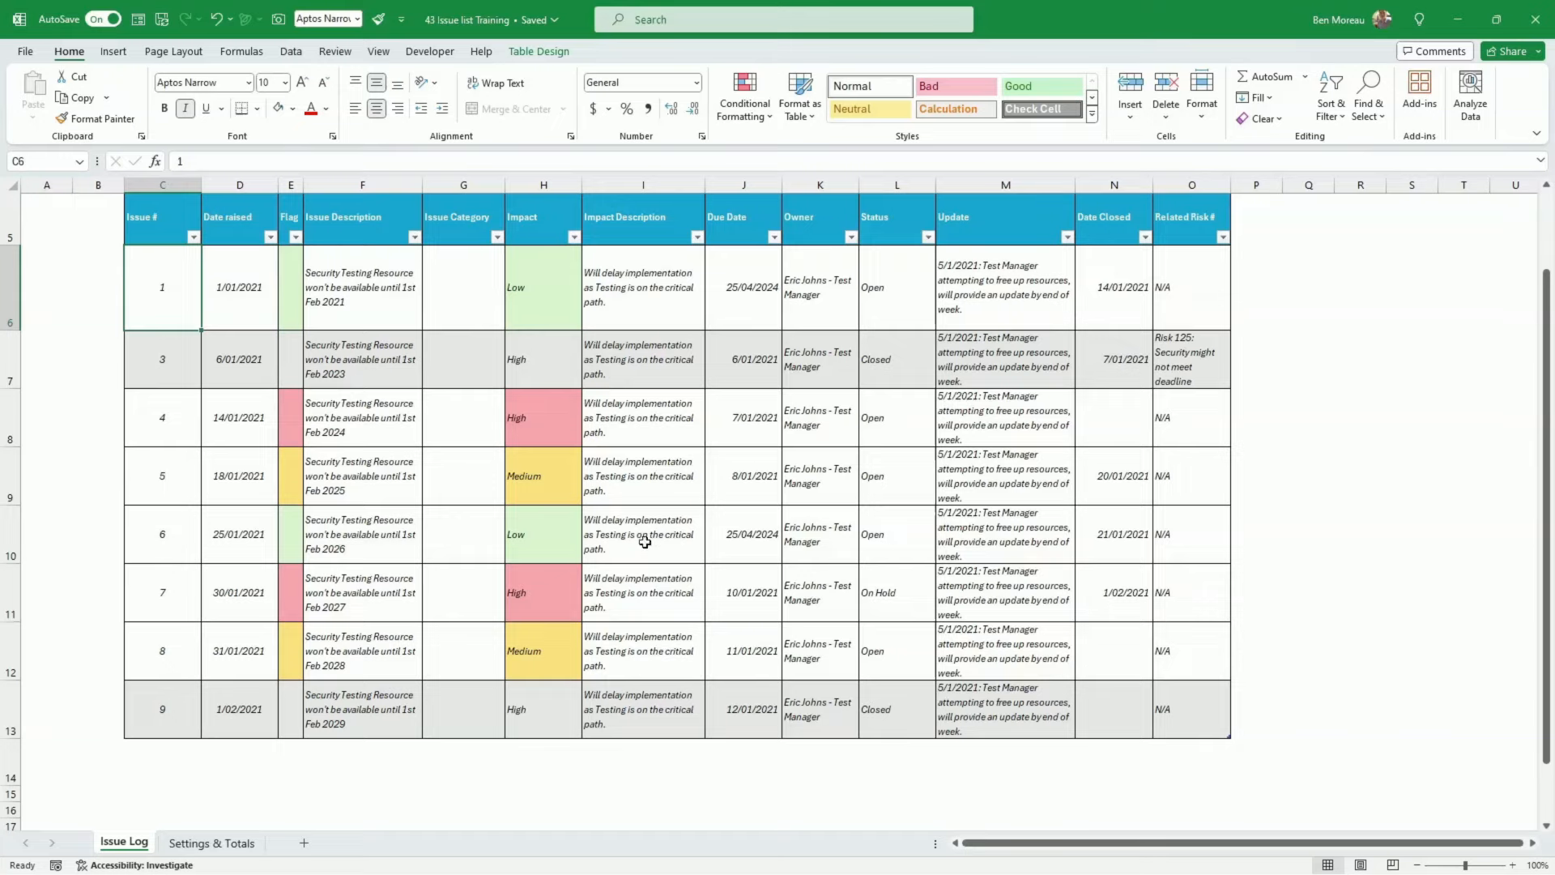
pyautogui.scroll(-1, 645, 541)
pyautogui.scroll(3, 648, 511)
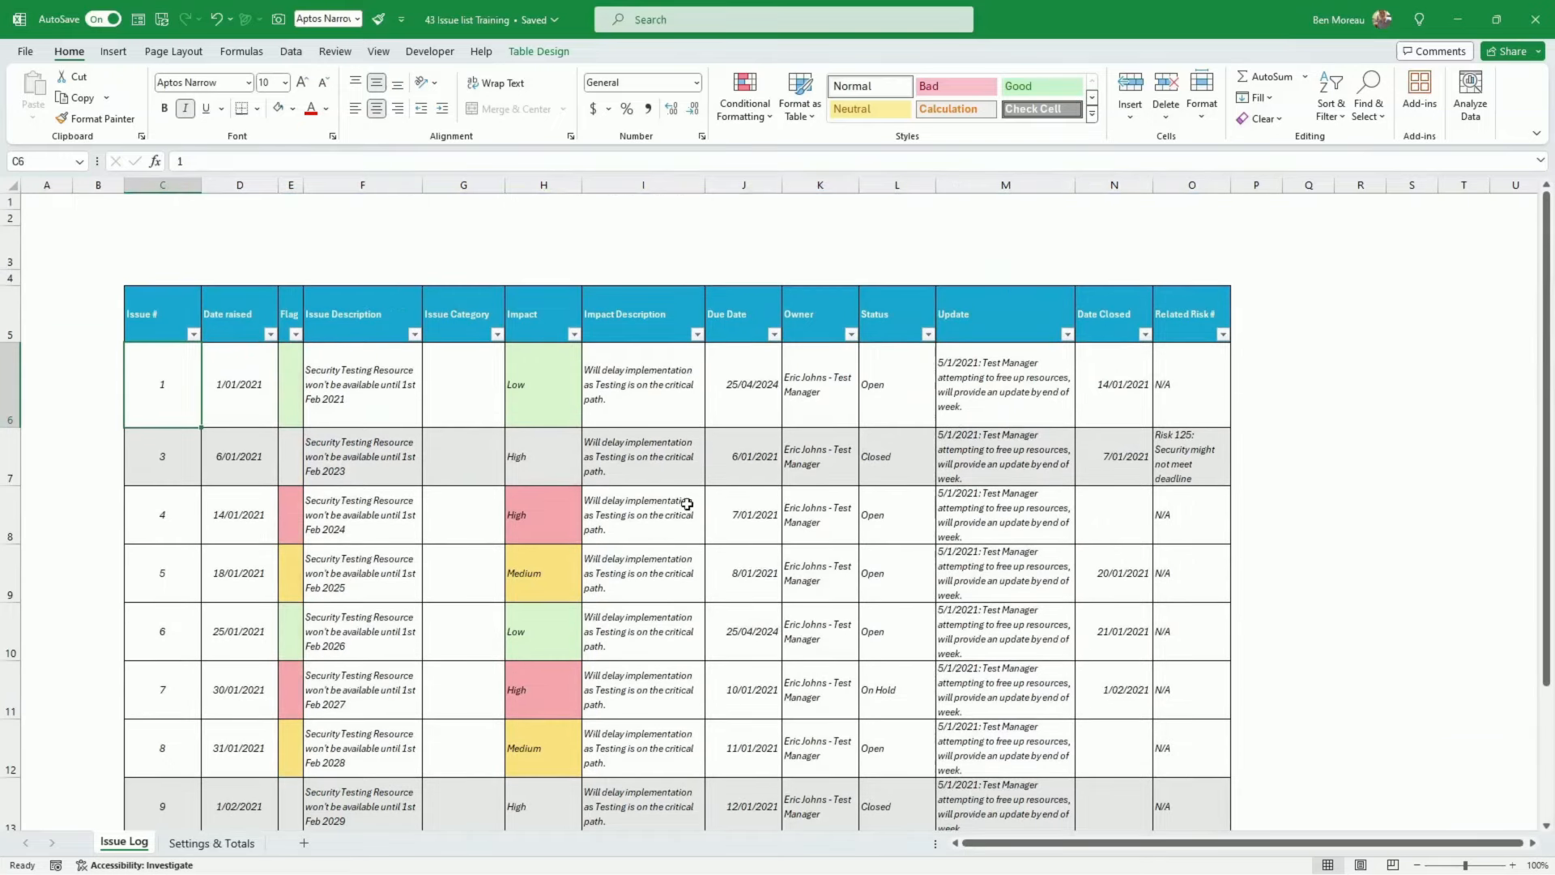
pyautogui.click(681, 509)
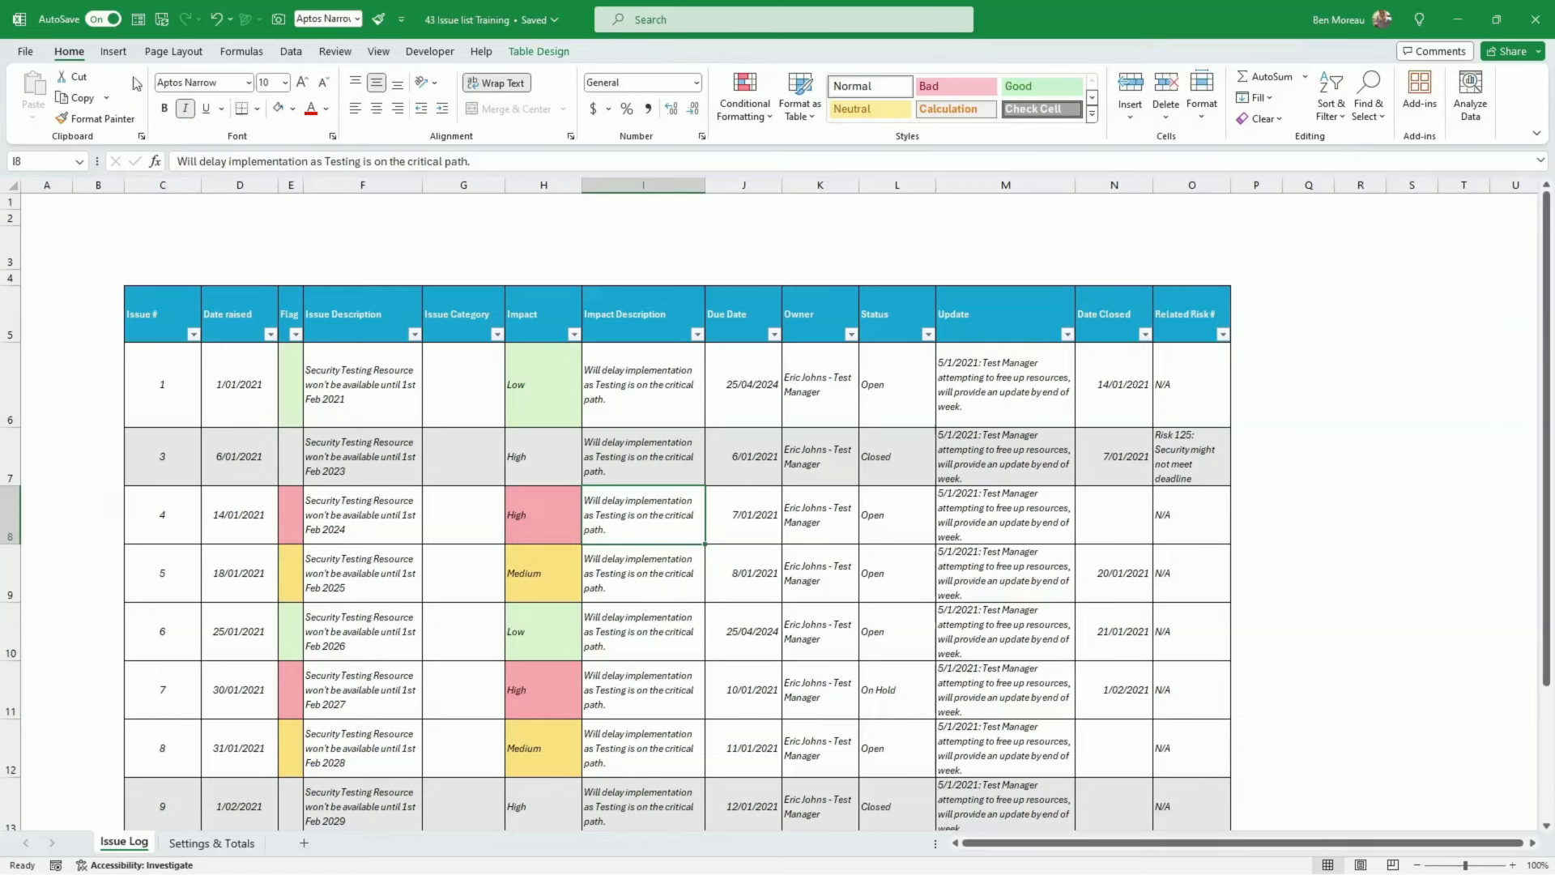
pyautogui.click(113, 52)
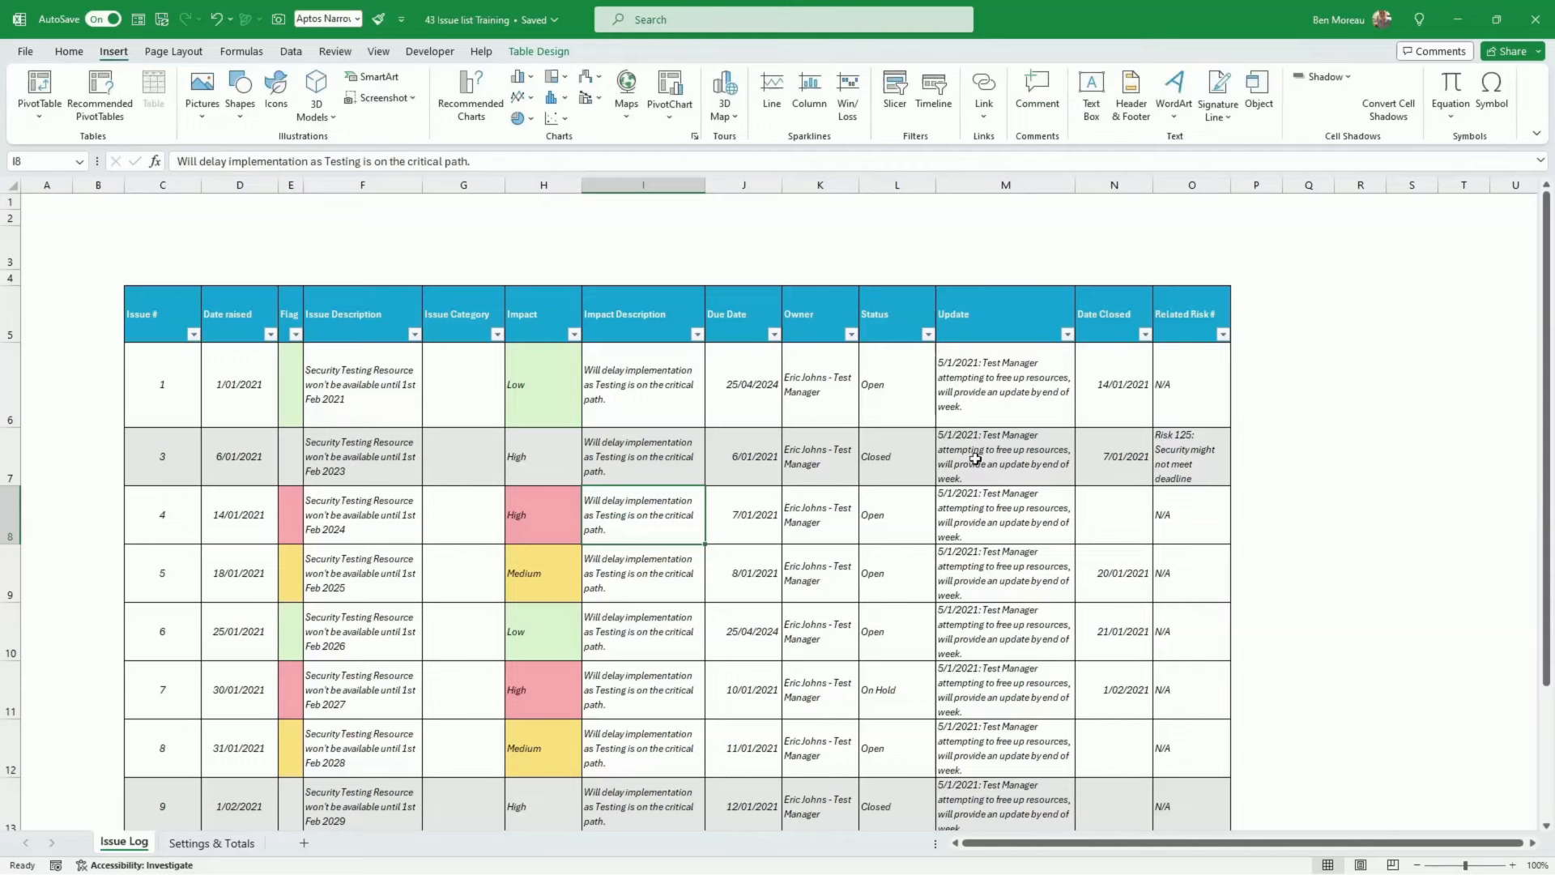
pyautogui.click(919, 466)
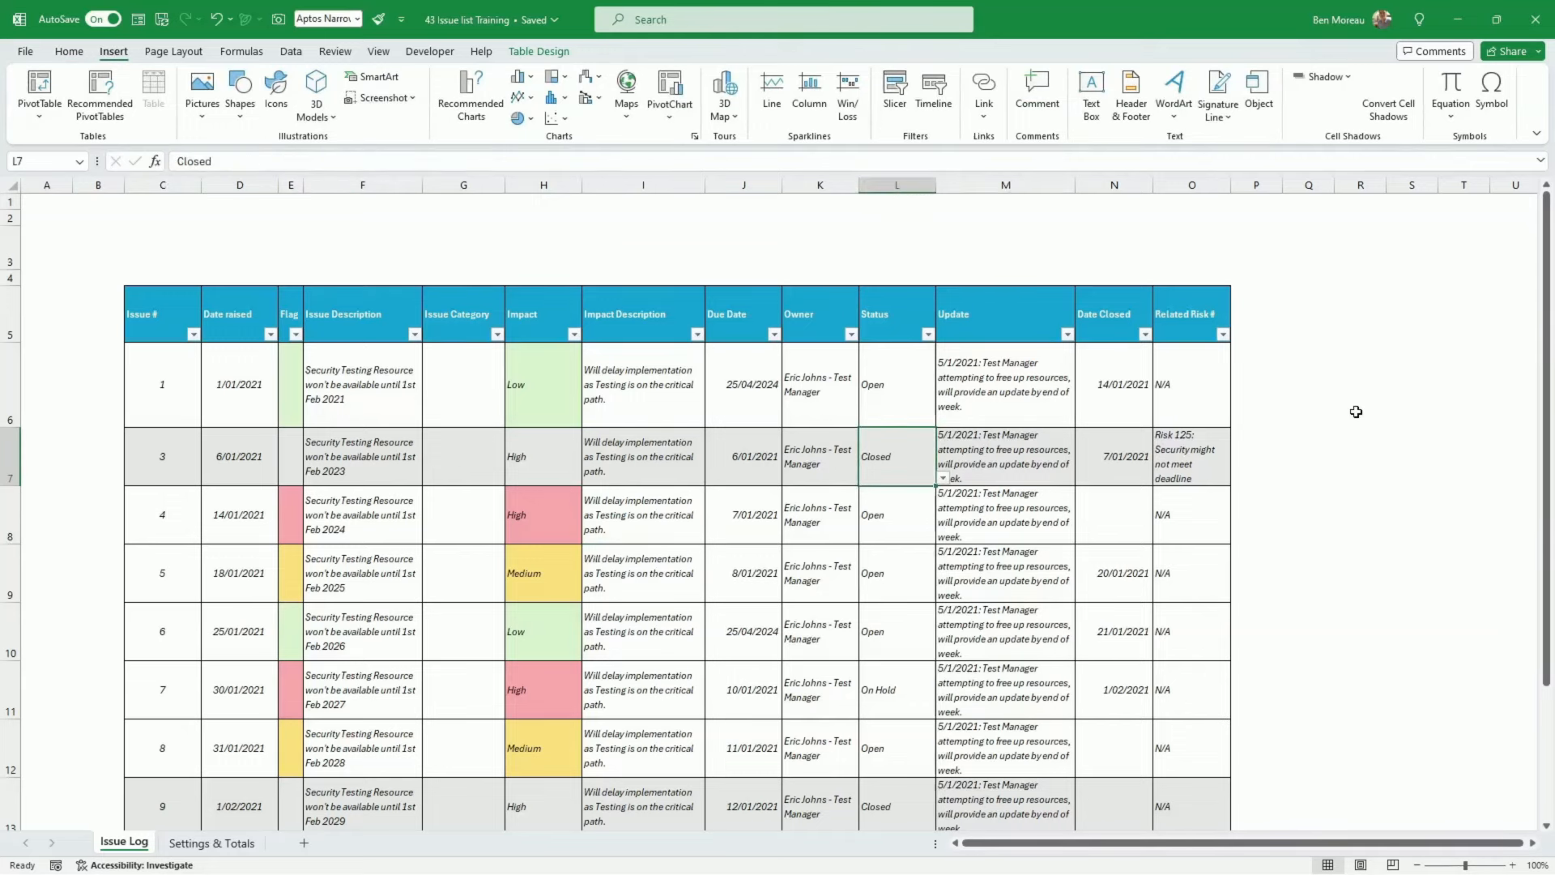
pyautogui.click(1377, 445)
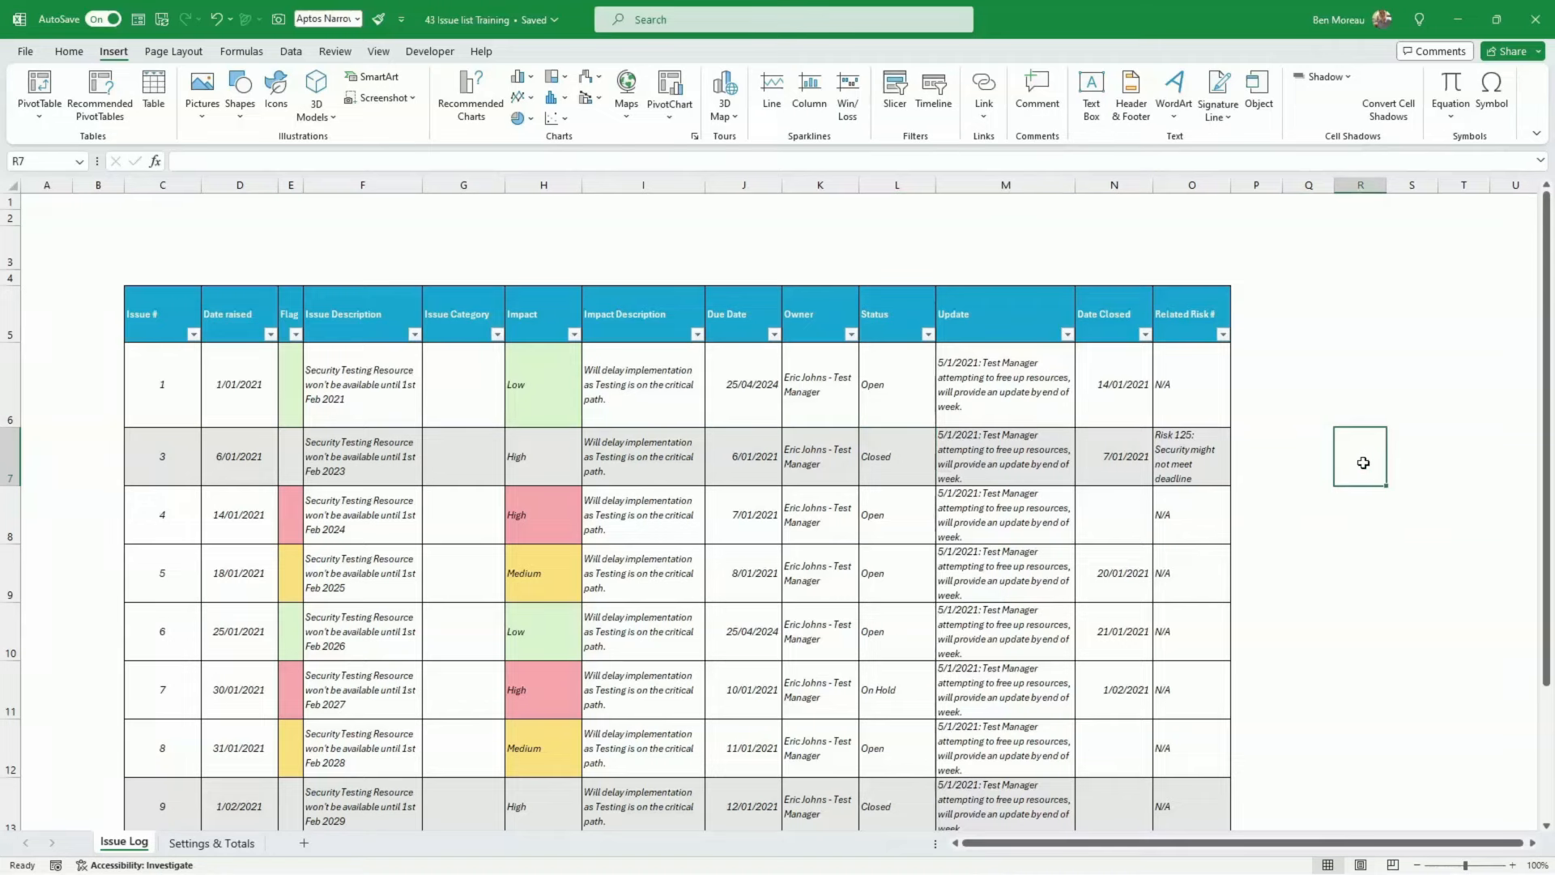
pyautogui.click(896, 89)
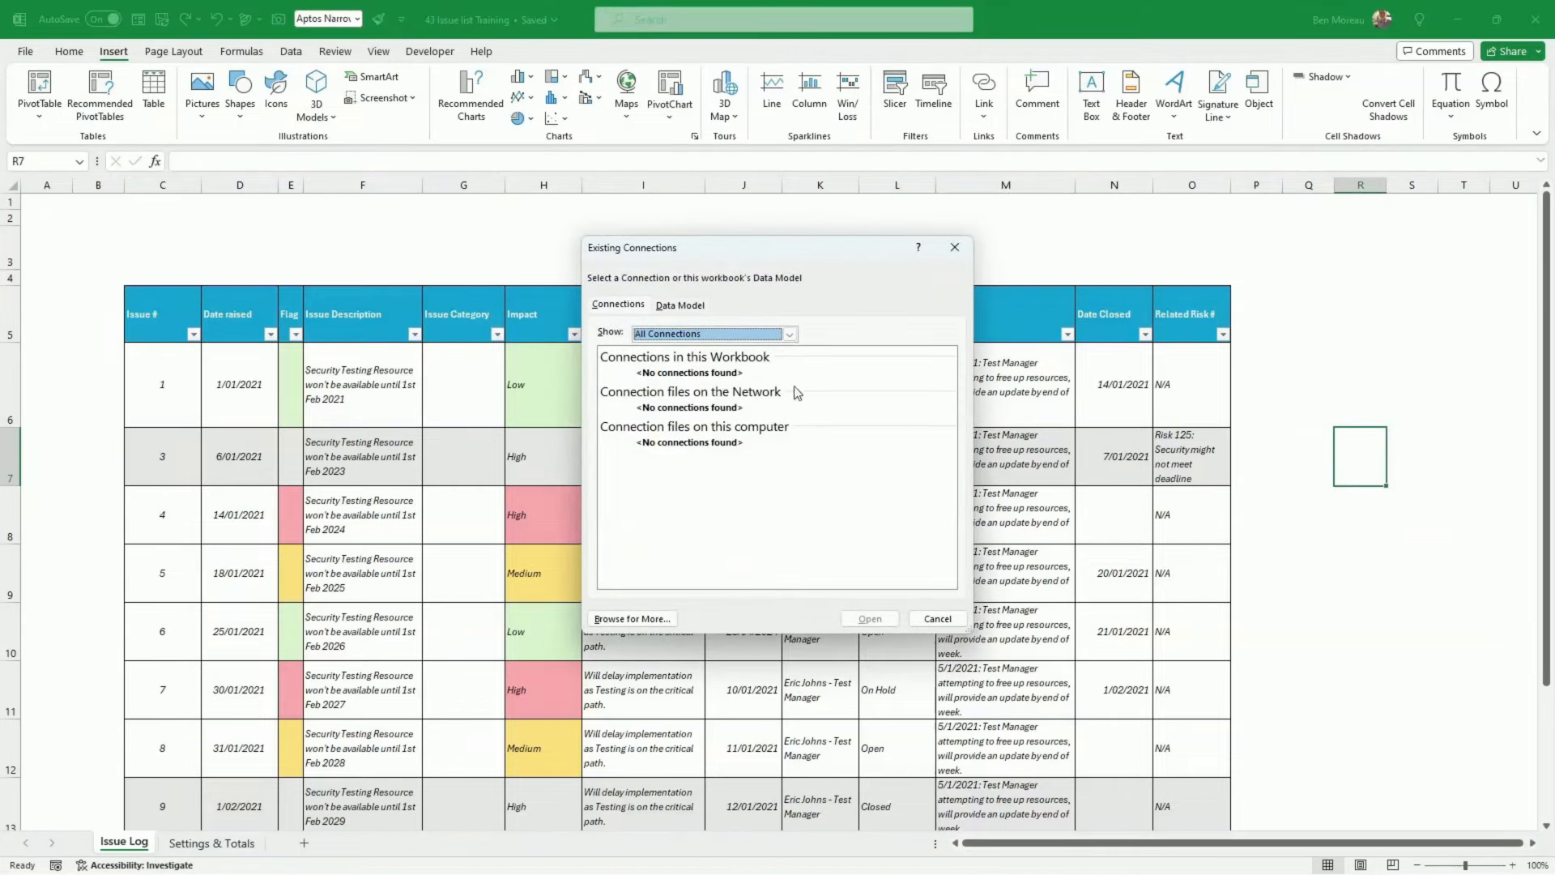
pyautogui.click(956, 621)
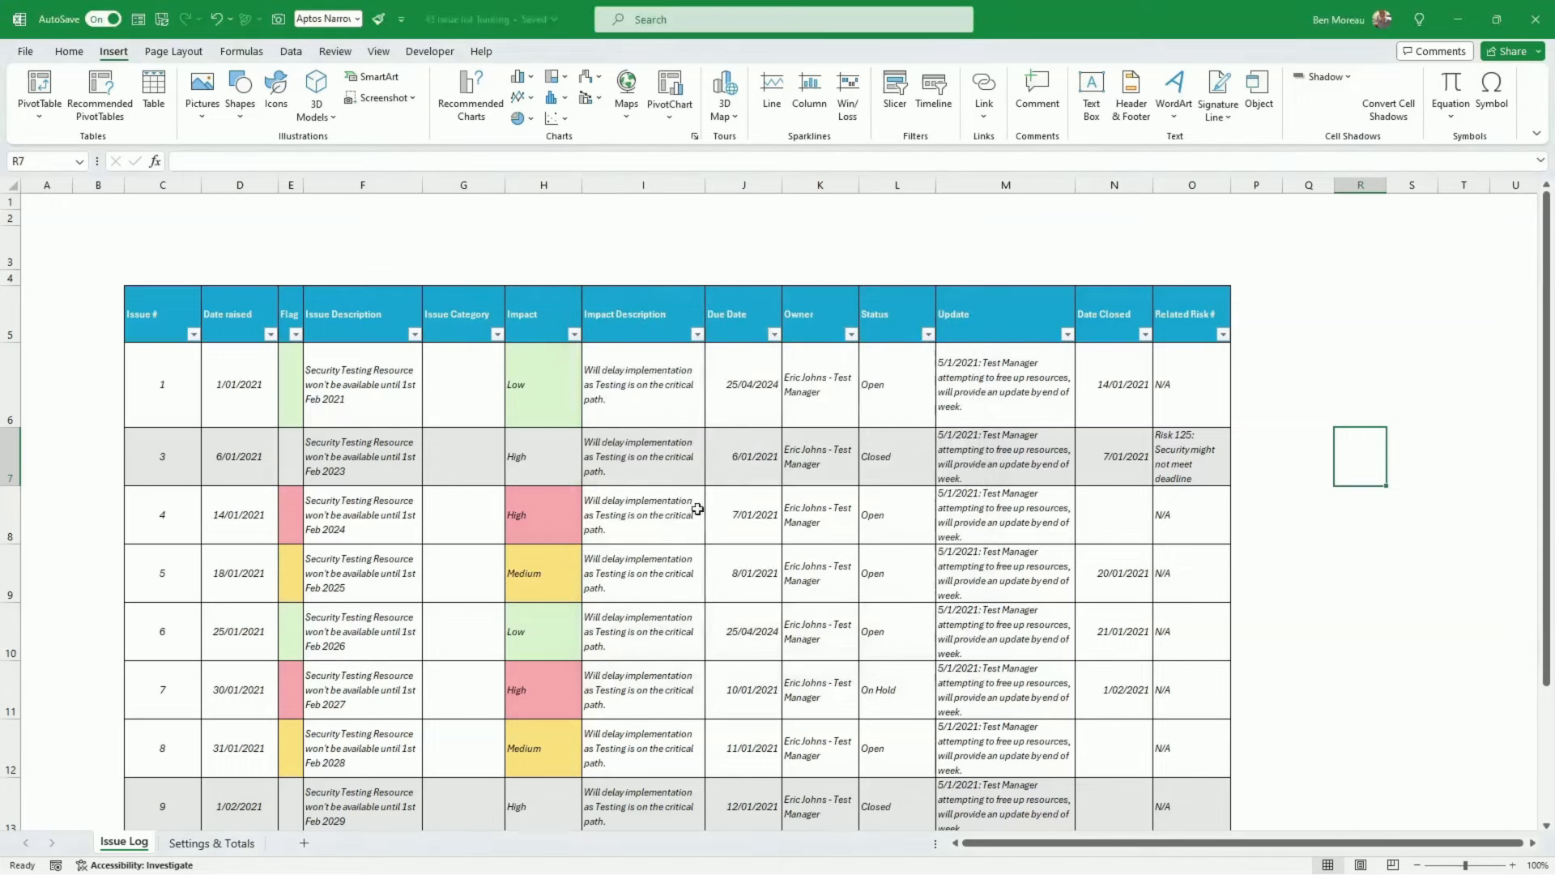
# Insert a slicer for the Impact column of the issue table
pyautogui.click(650, 515)
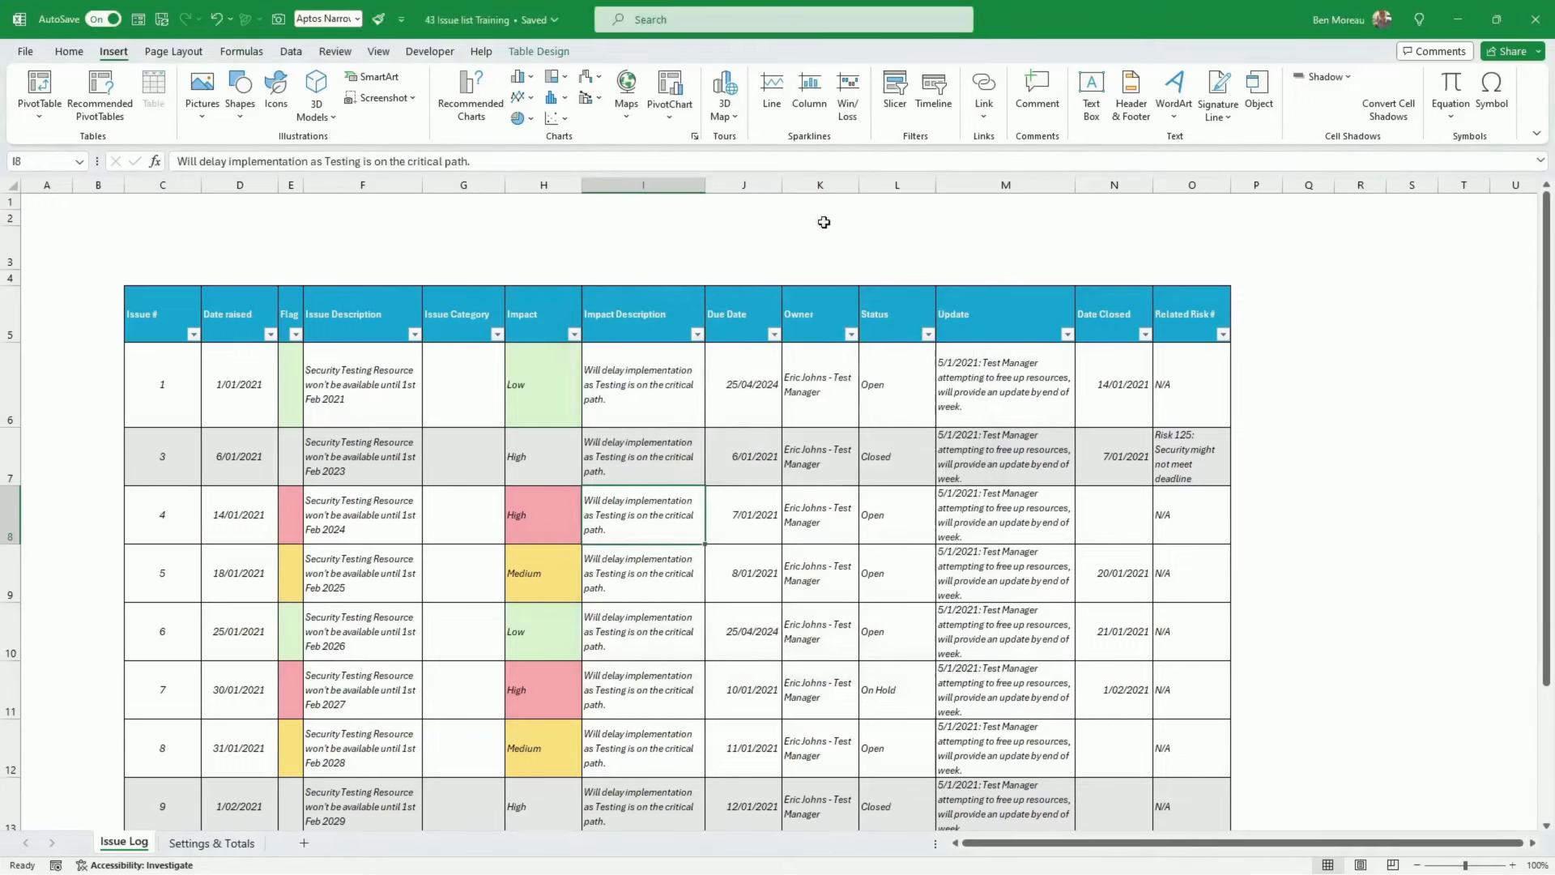
pyautogui.click(896, 91)
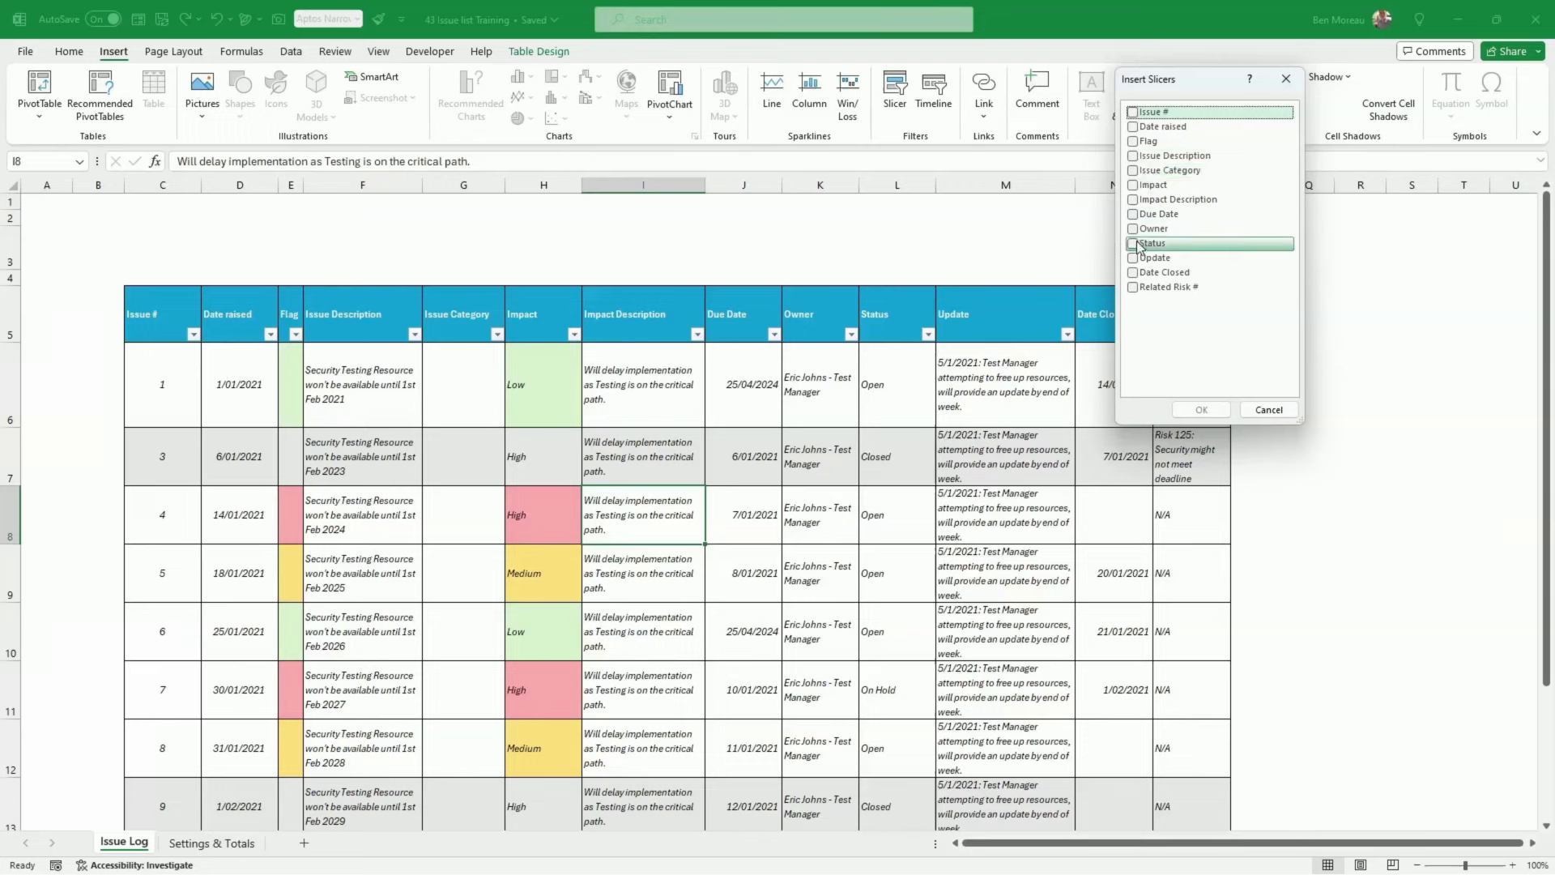
pyautogui.click(1135, 185)
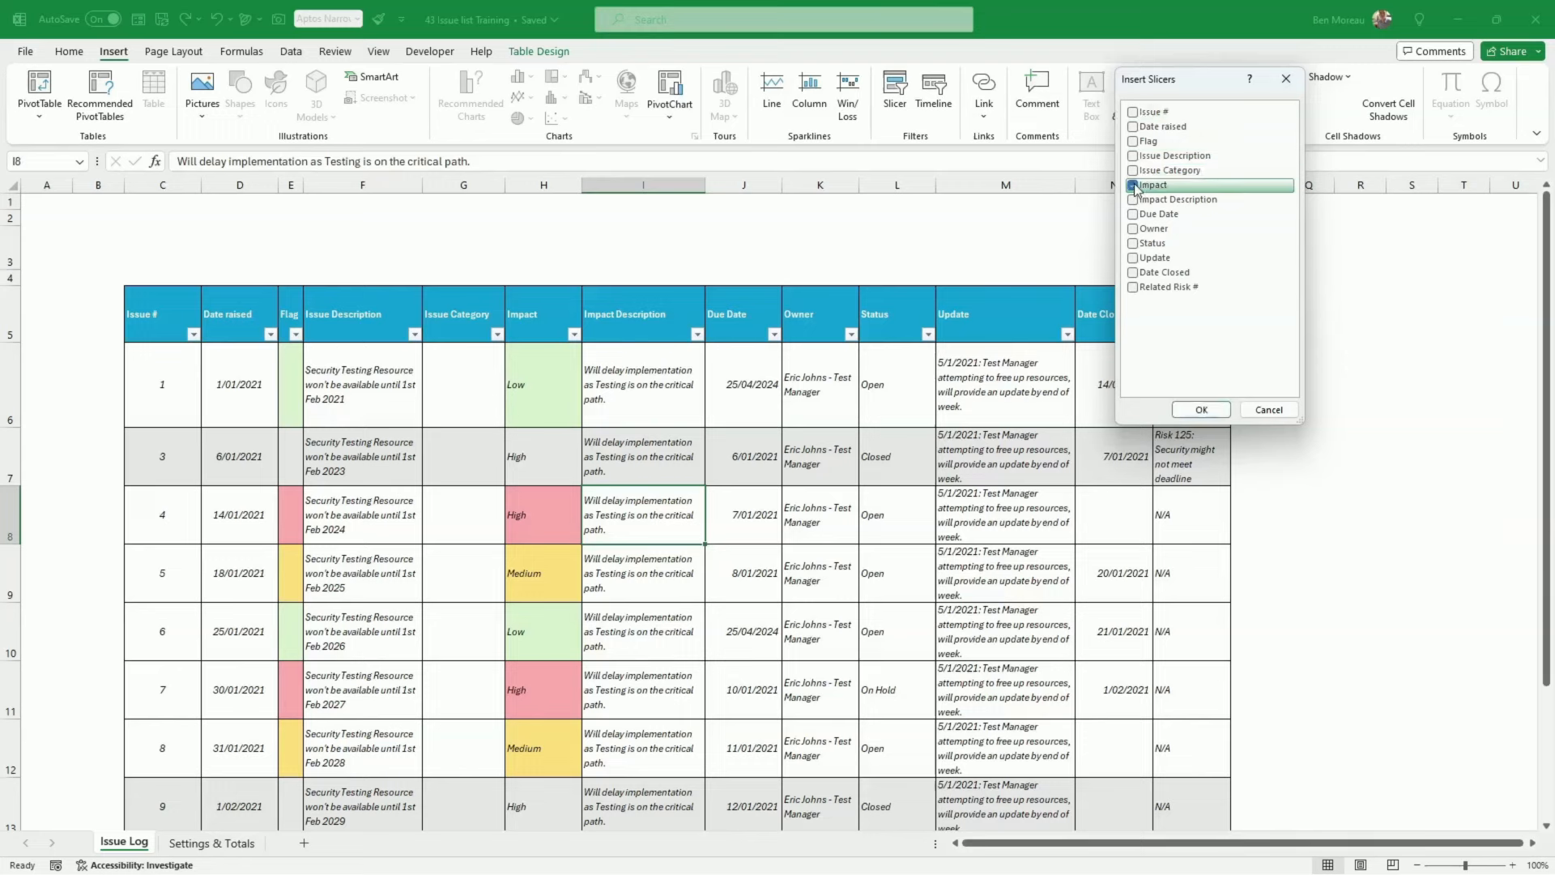
pyautogui.click(1202, 409)
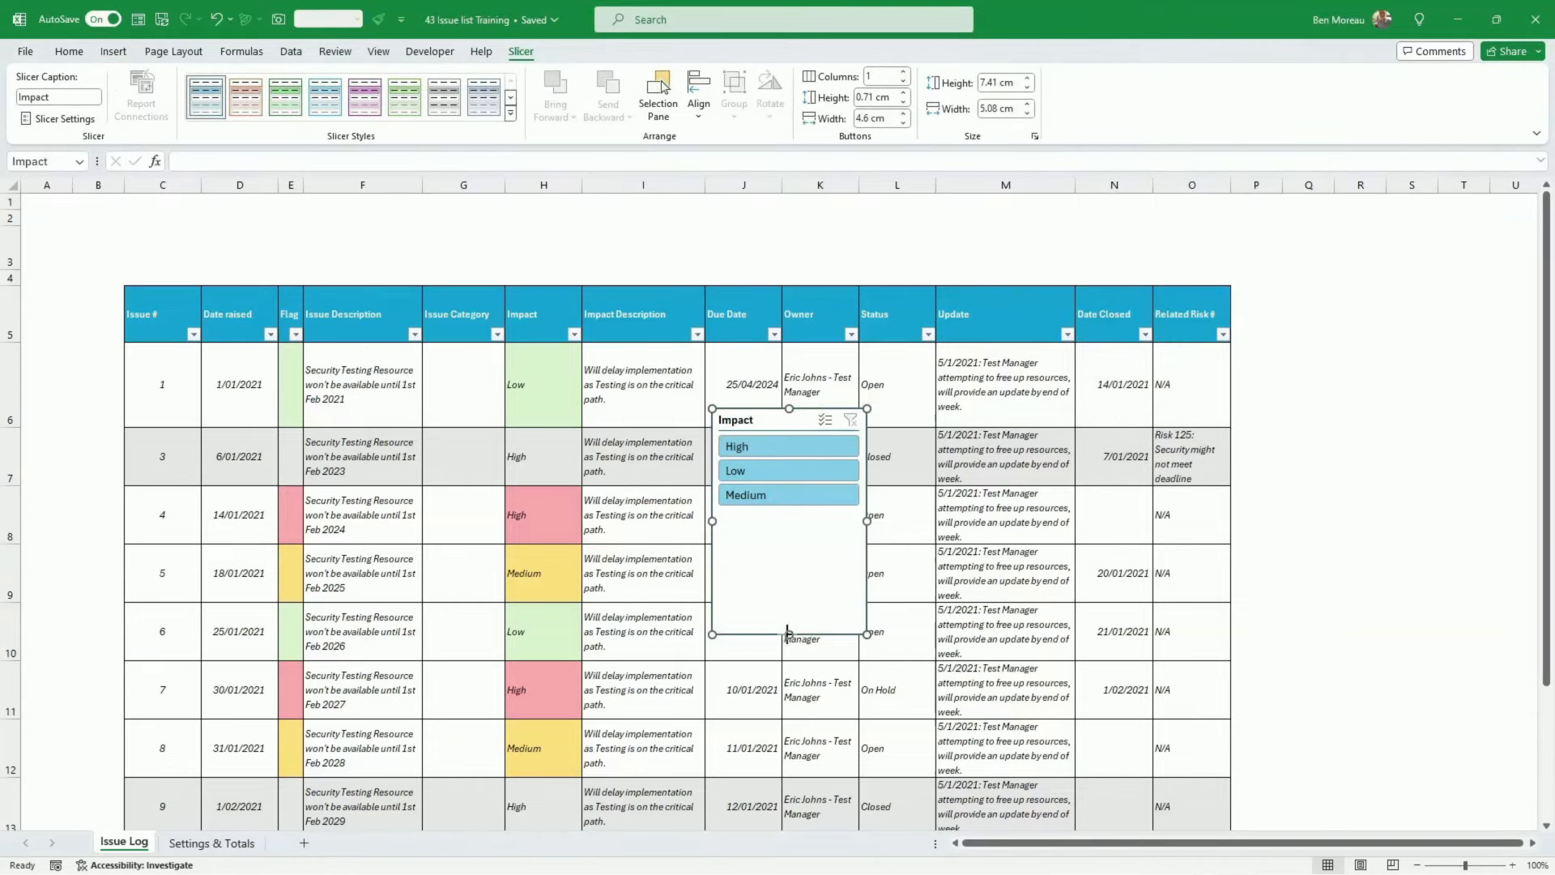
# Place the Impact slicer above the table with three button columns, sized about 1.98 cm high and 6.99 cm wide
pyautogui.moveTo(788, 632); pyautogui.dragTo(316, 388)
pyautogui.moveTo(290, 344)
pyautogui.mouseDown()
pyautogui.moveTo(240, 304)
pyautogui.moveTo(270, 324)
pyautogui.mouseUp()
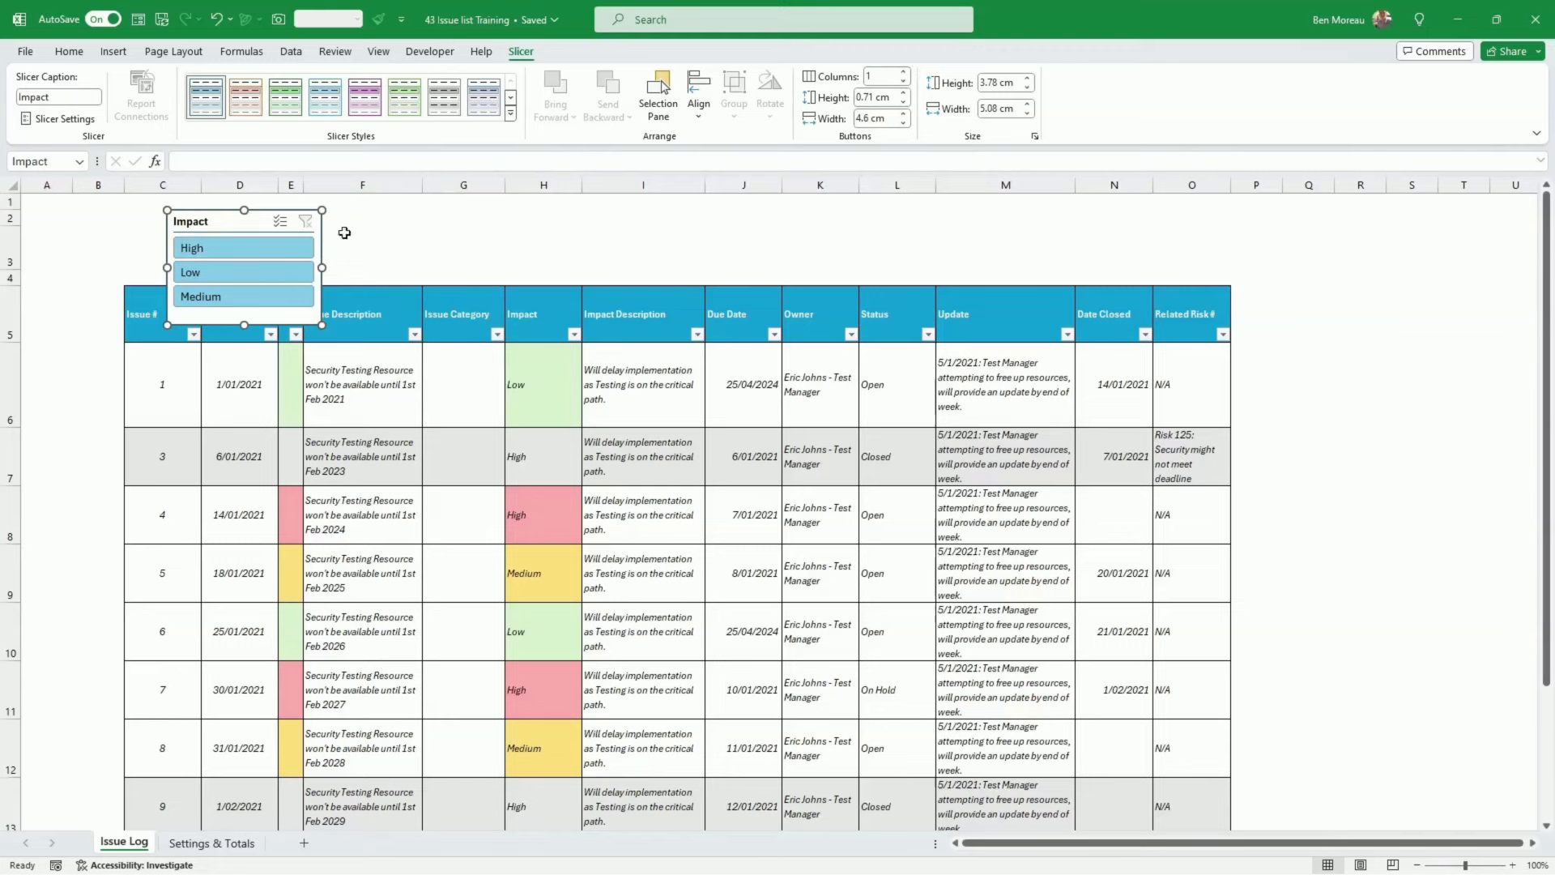
pyautogui.click(905, 73)
pyautogui.click(905, 72)
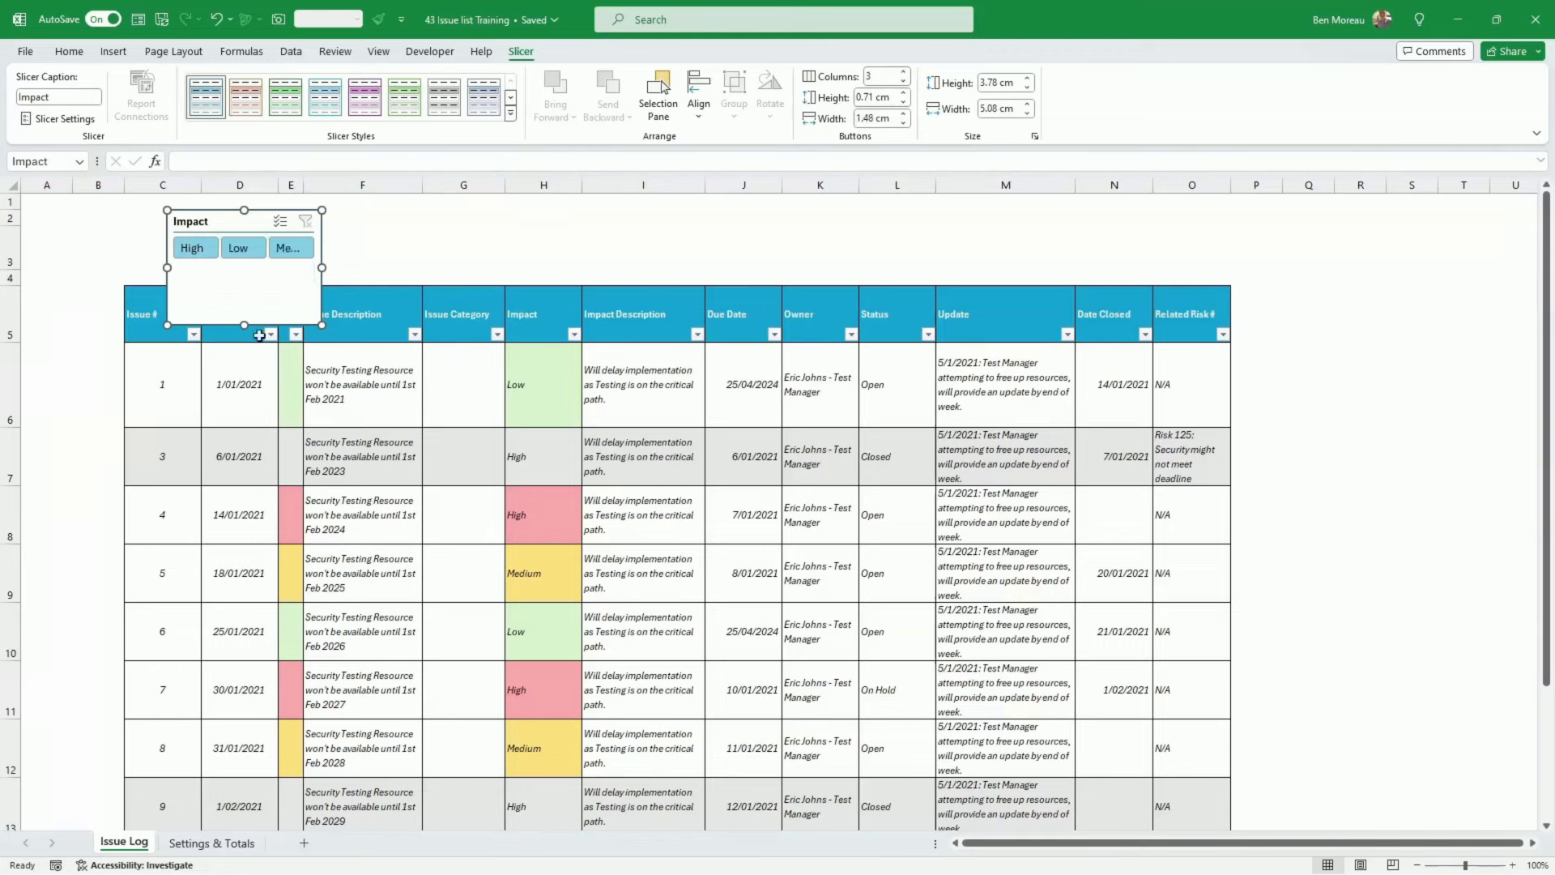
pyautogui.moveTo(247, 312); pyautogui.dragTo(246, 270)
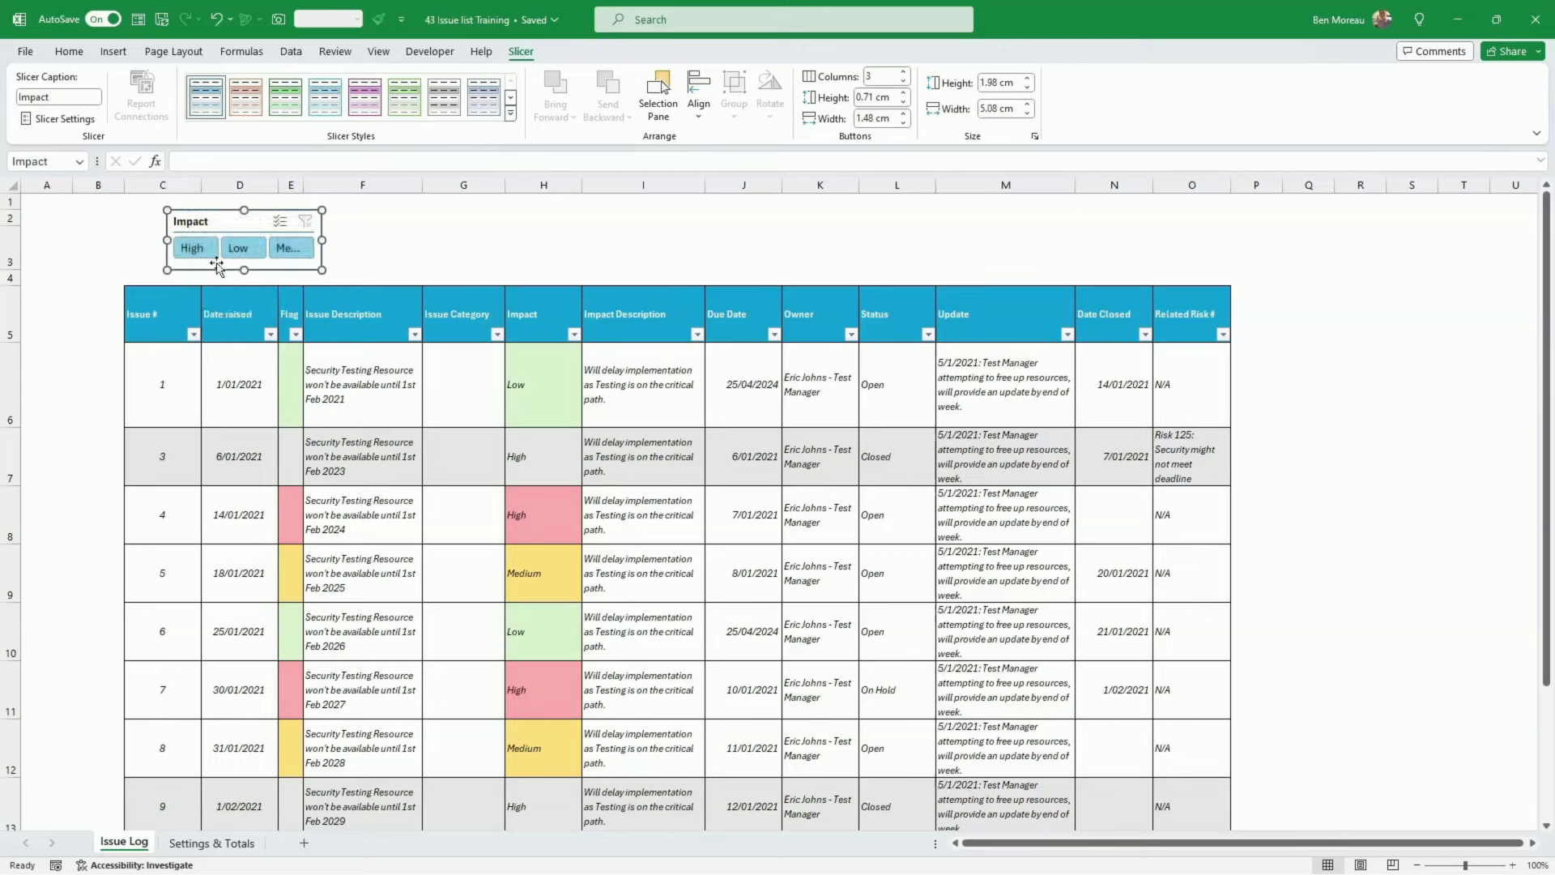
pyautogui.moveTo(133, 242); pyautogui.dragTo(128, 240)
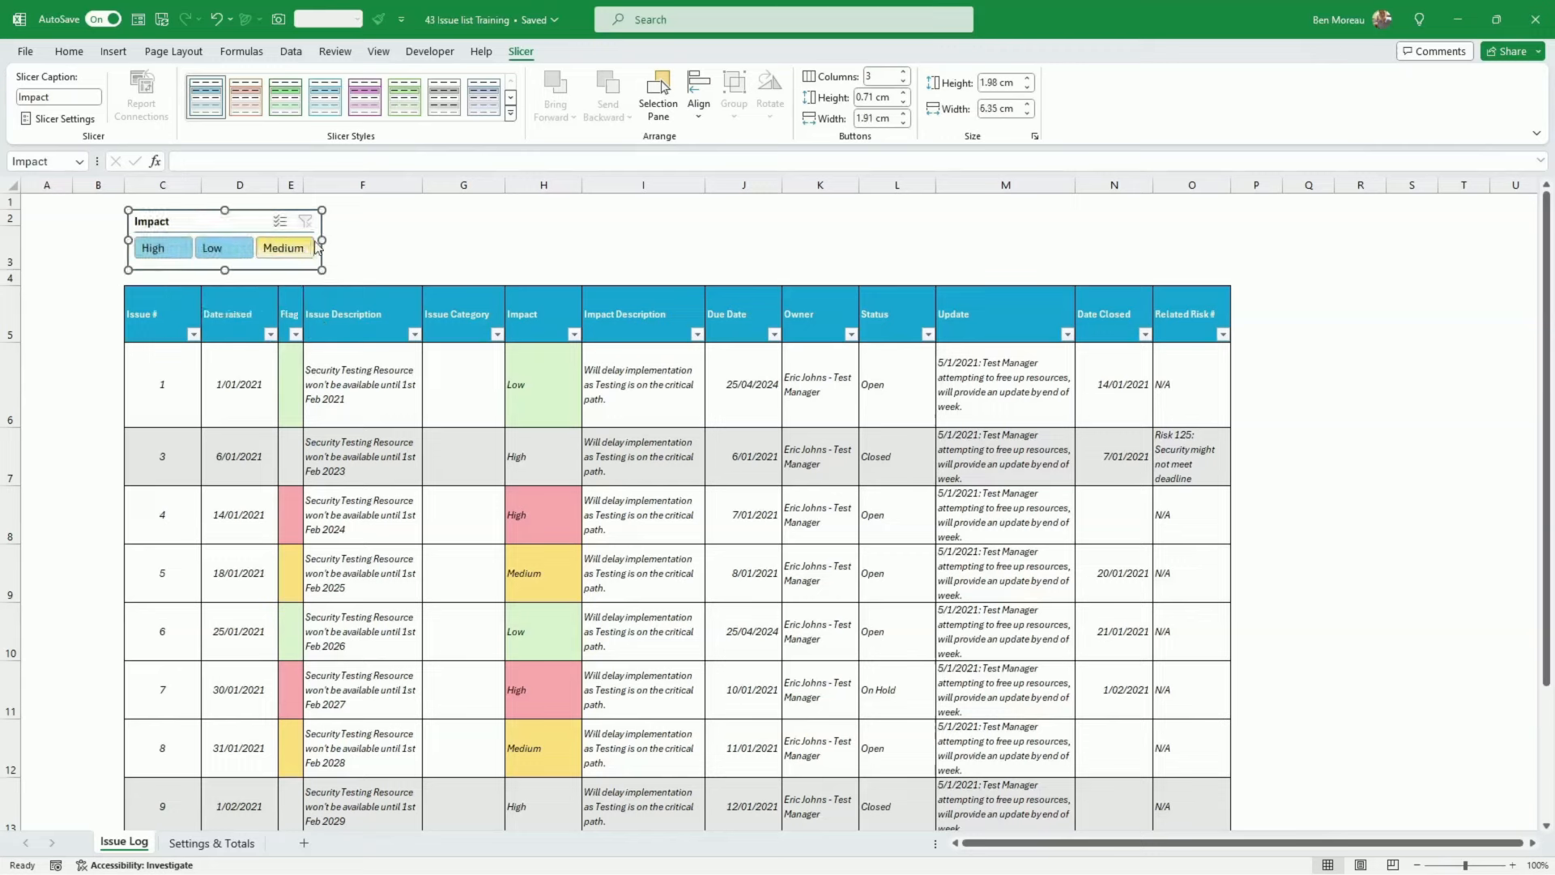
pyautogui.moveTo(325, 240); pyautogui.dragTo(341, 240)
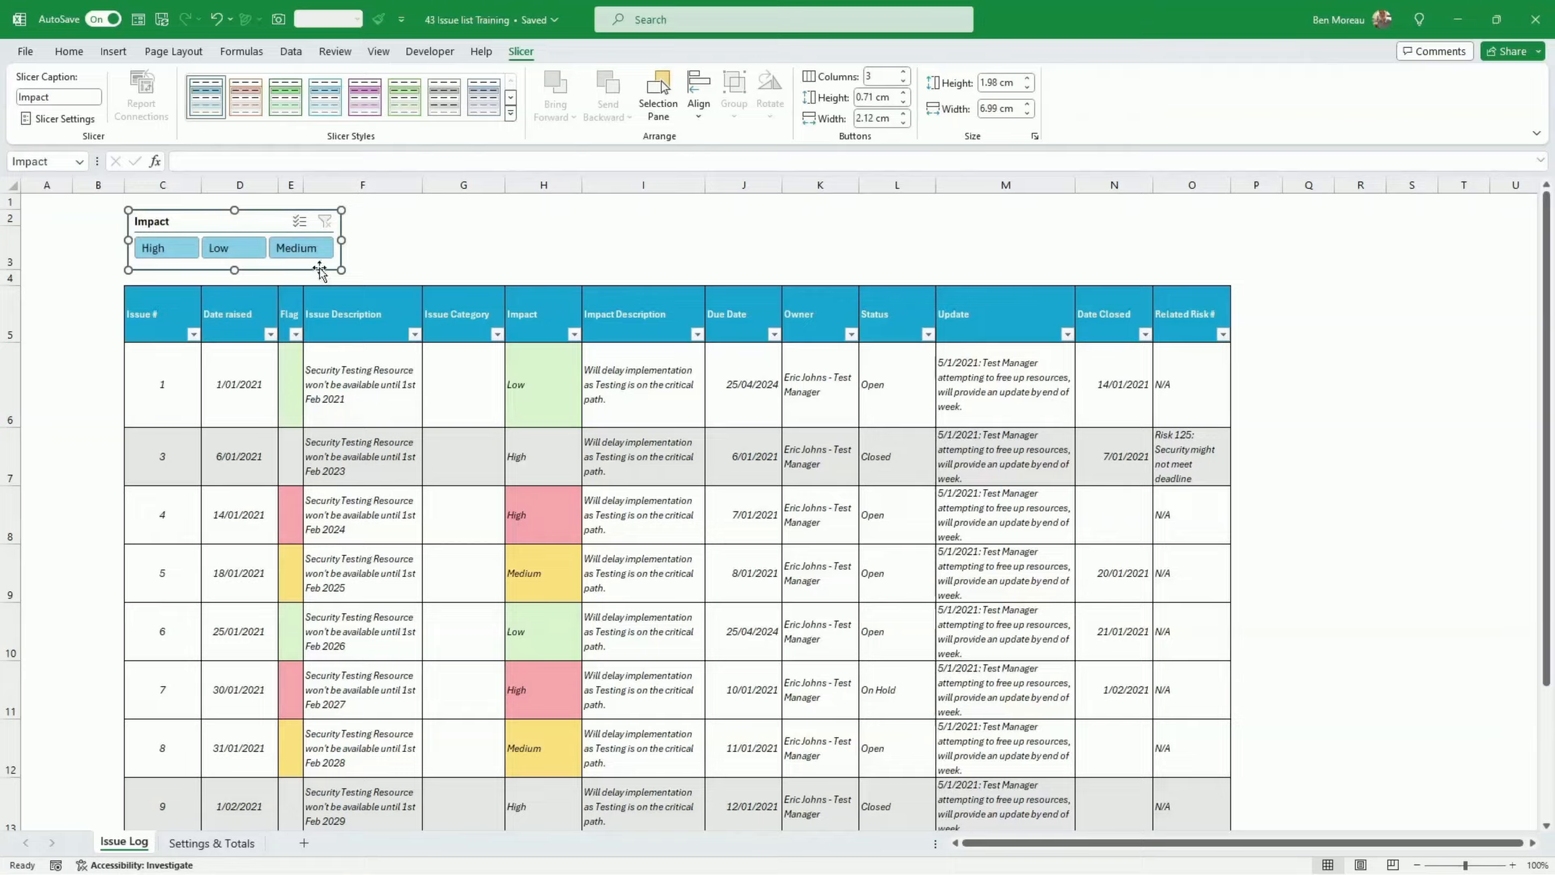
pyautogui.click(463, 233)
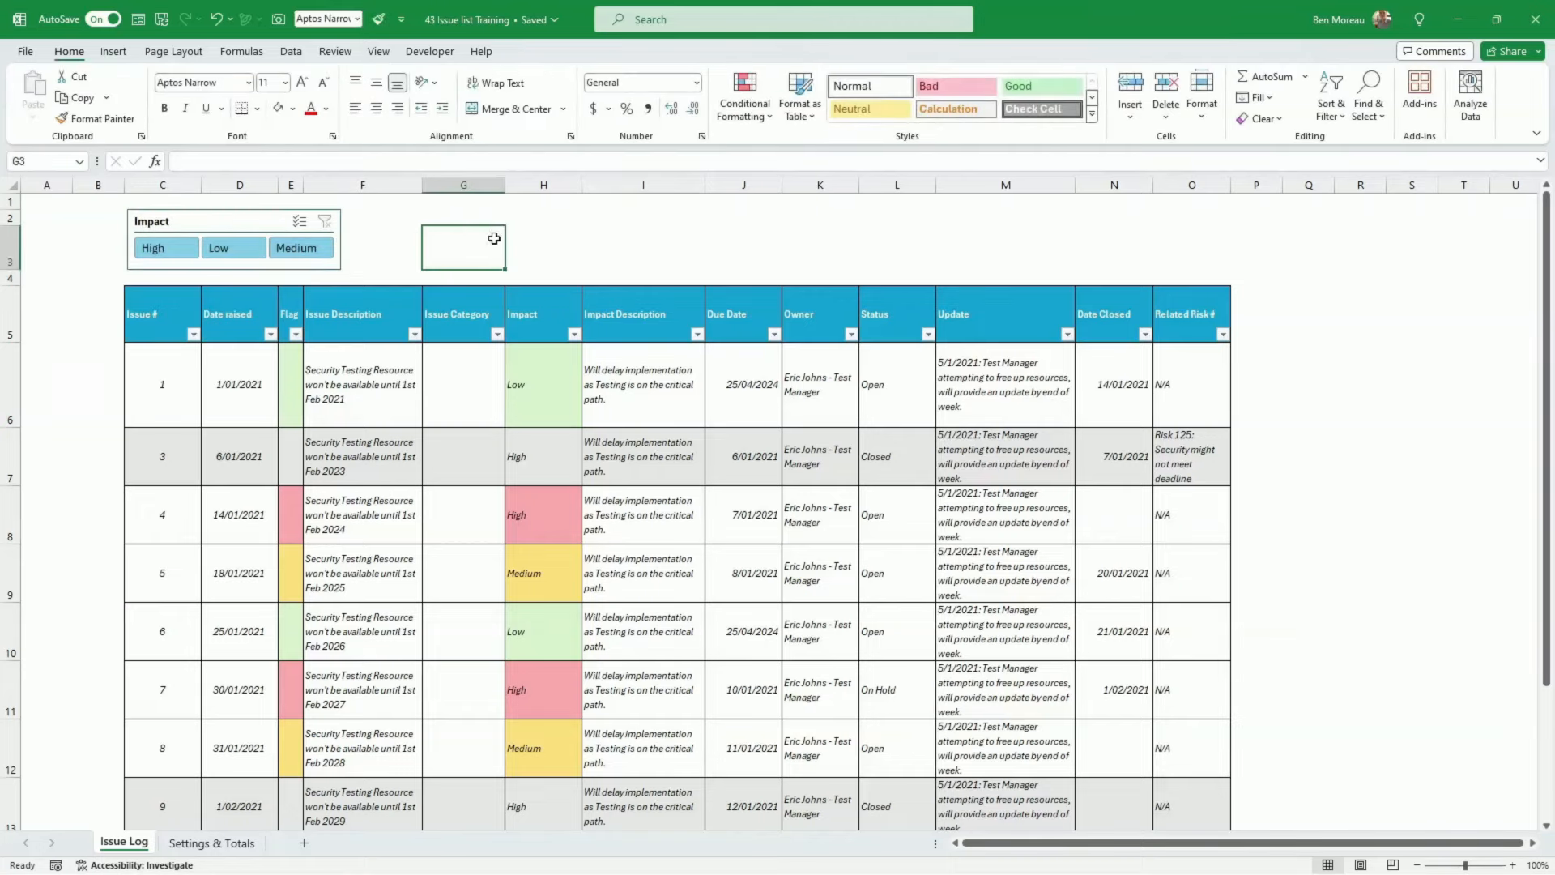
# Filter the issue table by High and by Low impact with the slicer, and clear the filter
pyautogui.click(177, 250)
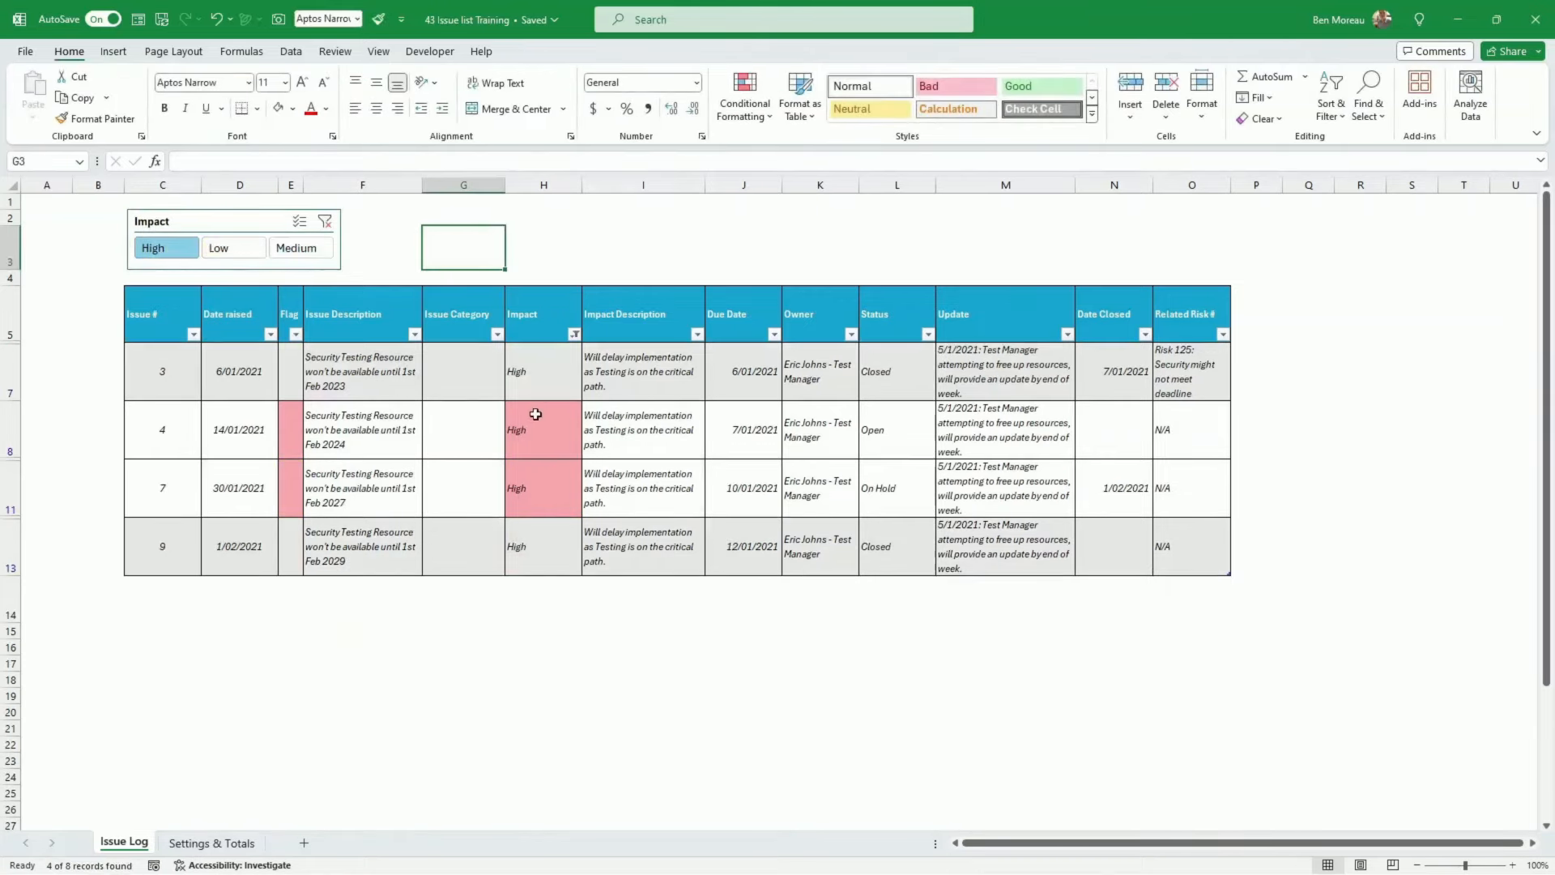
pyautogui.moveTo(535, 377); pyautogui.dragTo(527, 538)
pyautogui.click(686, 507)
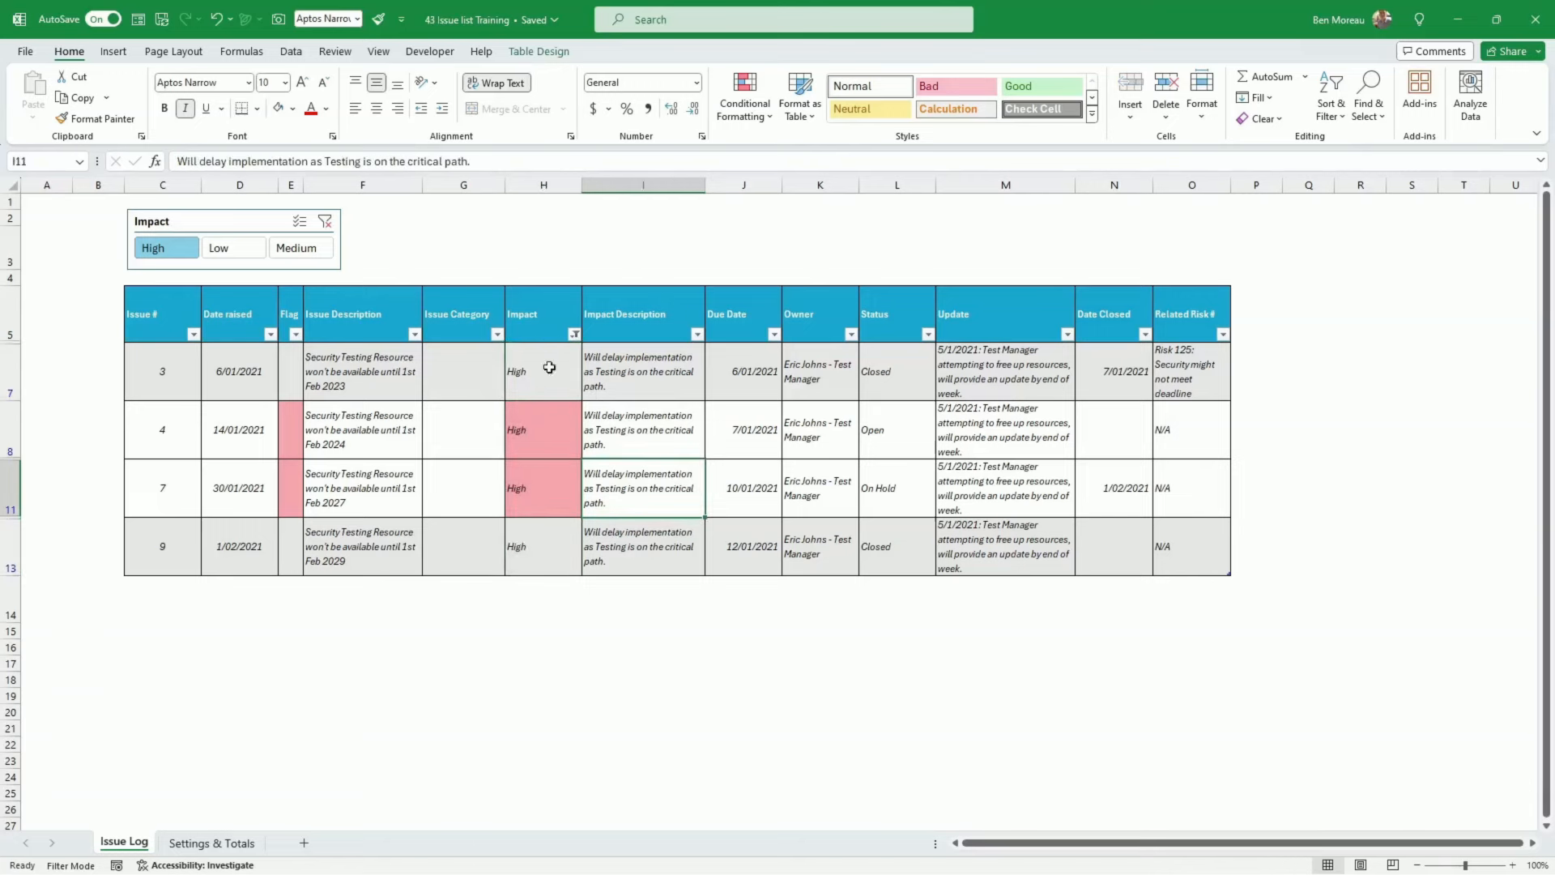
pyautogui.click(229, 247)
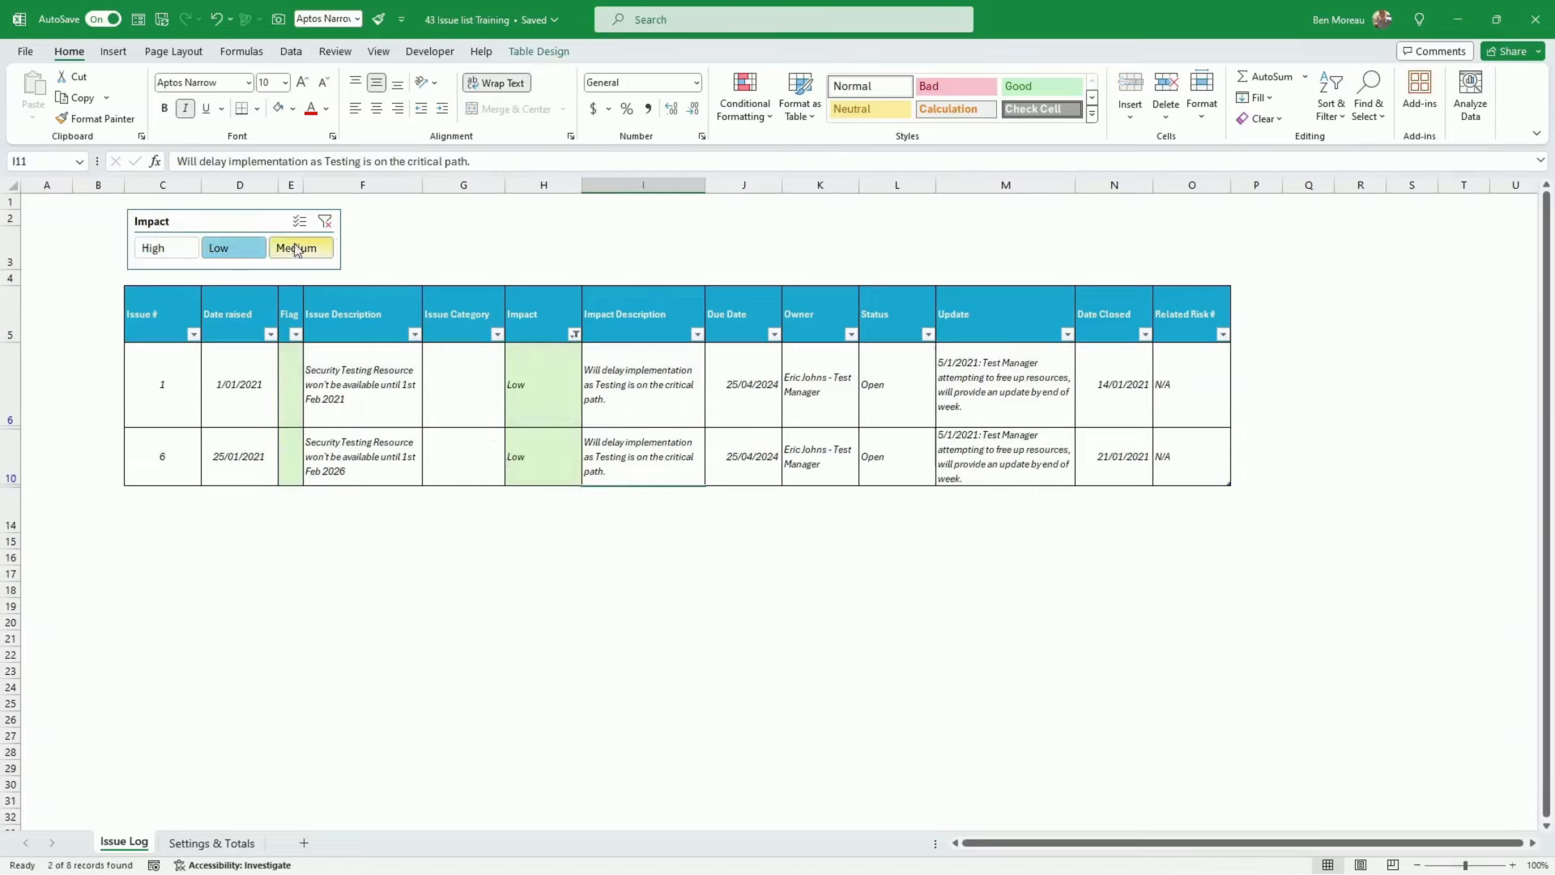
pyautogui.click(327, 222)
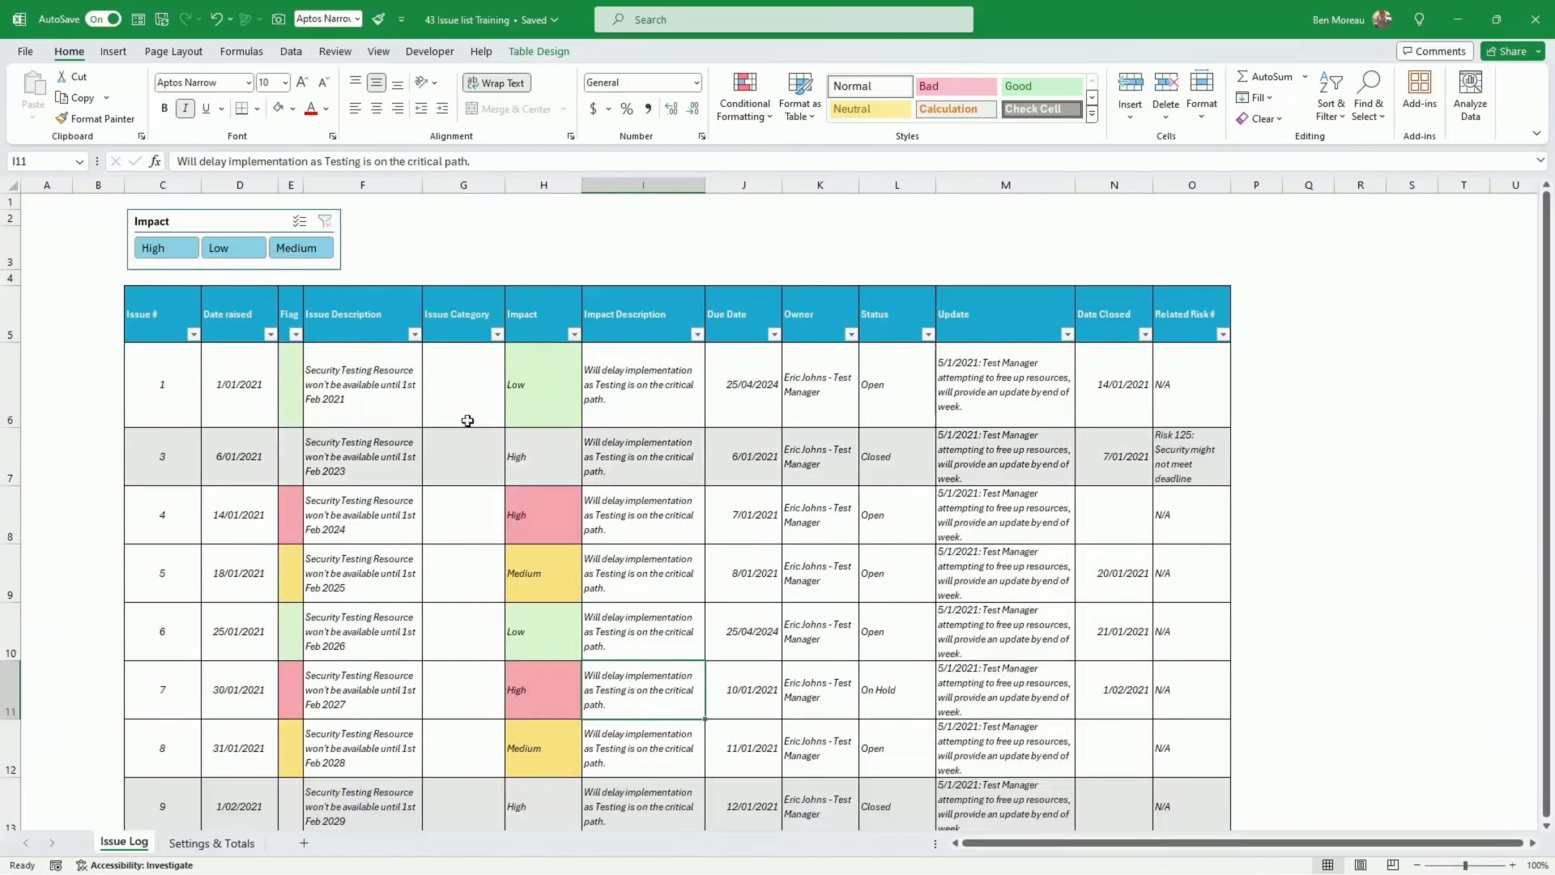
# Add a new issue numbered 10 directly below the table's last row
pyautogui.scroll(-2, 475, 456)
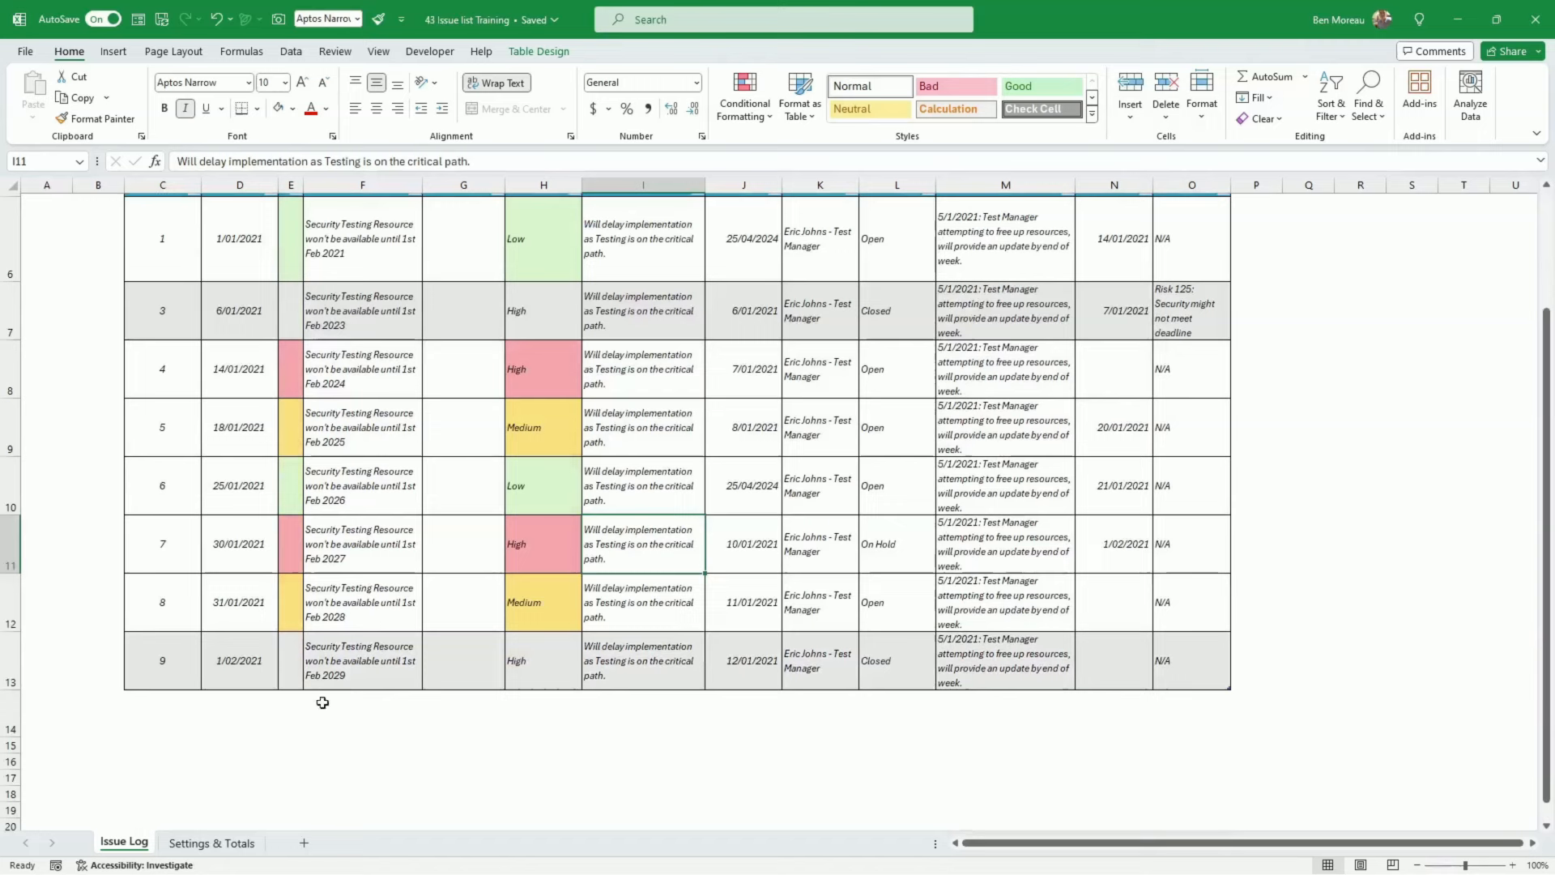
pyautogui.click(168, 708)
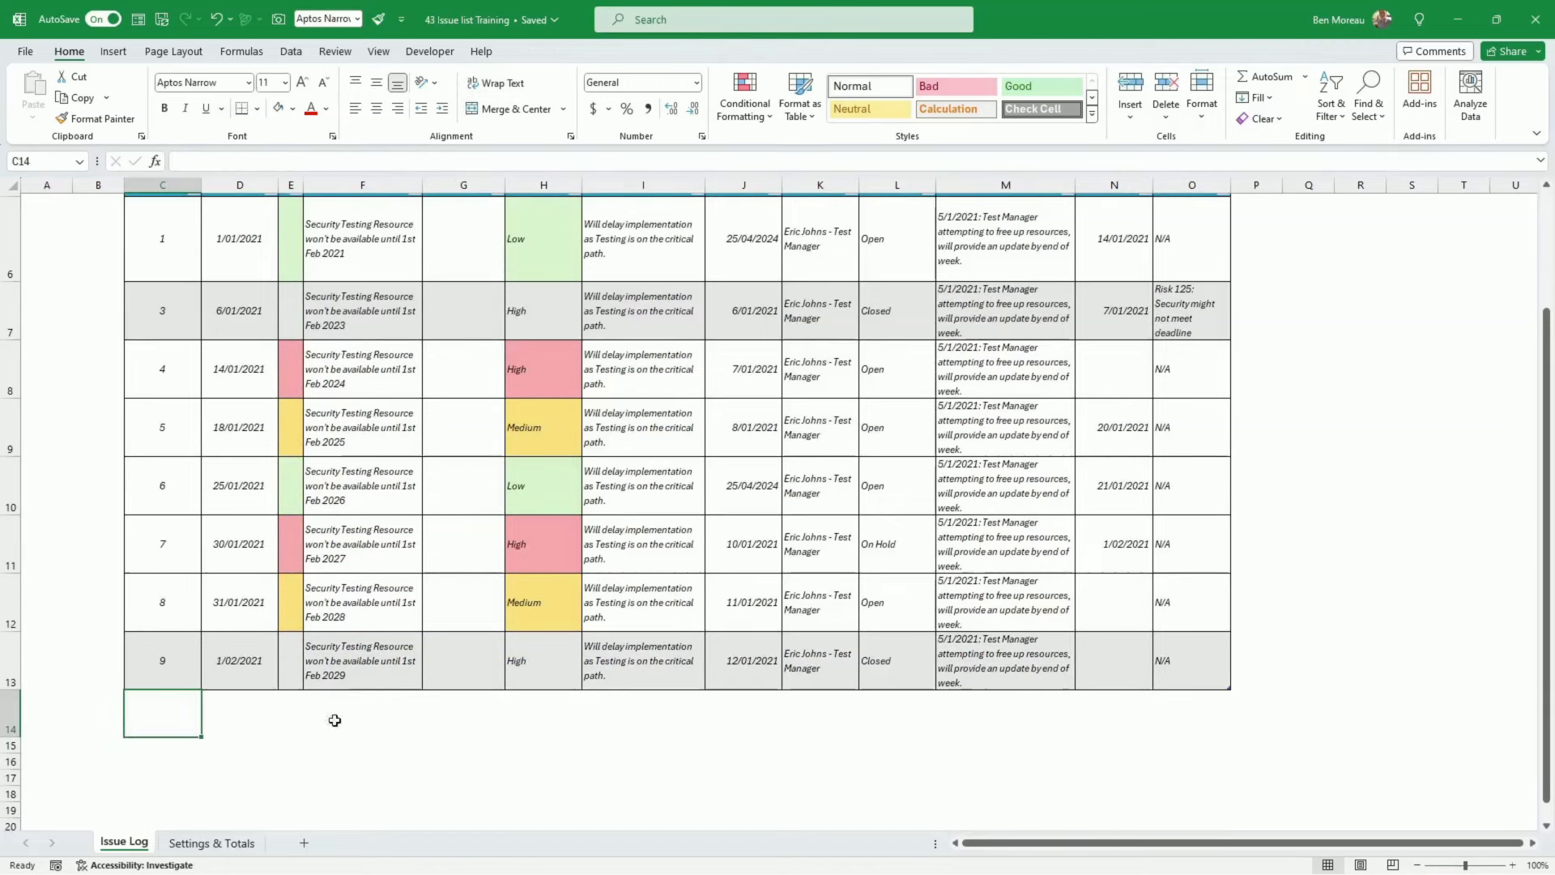
pyautogui.write('10')
pyautogui.hotkey('ctrl', 'Return')
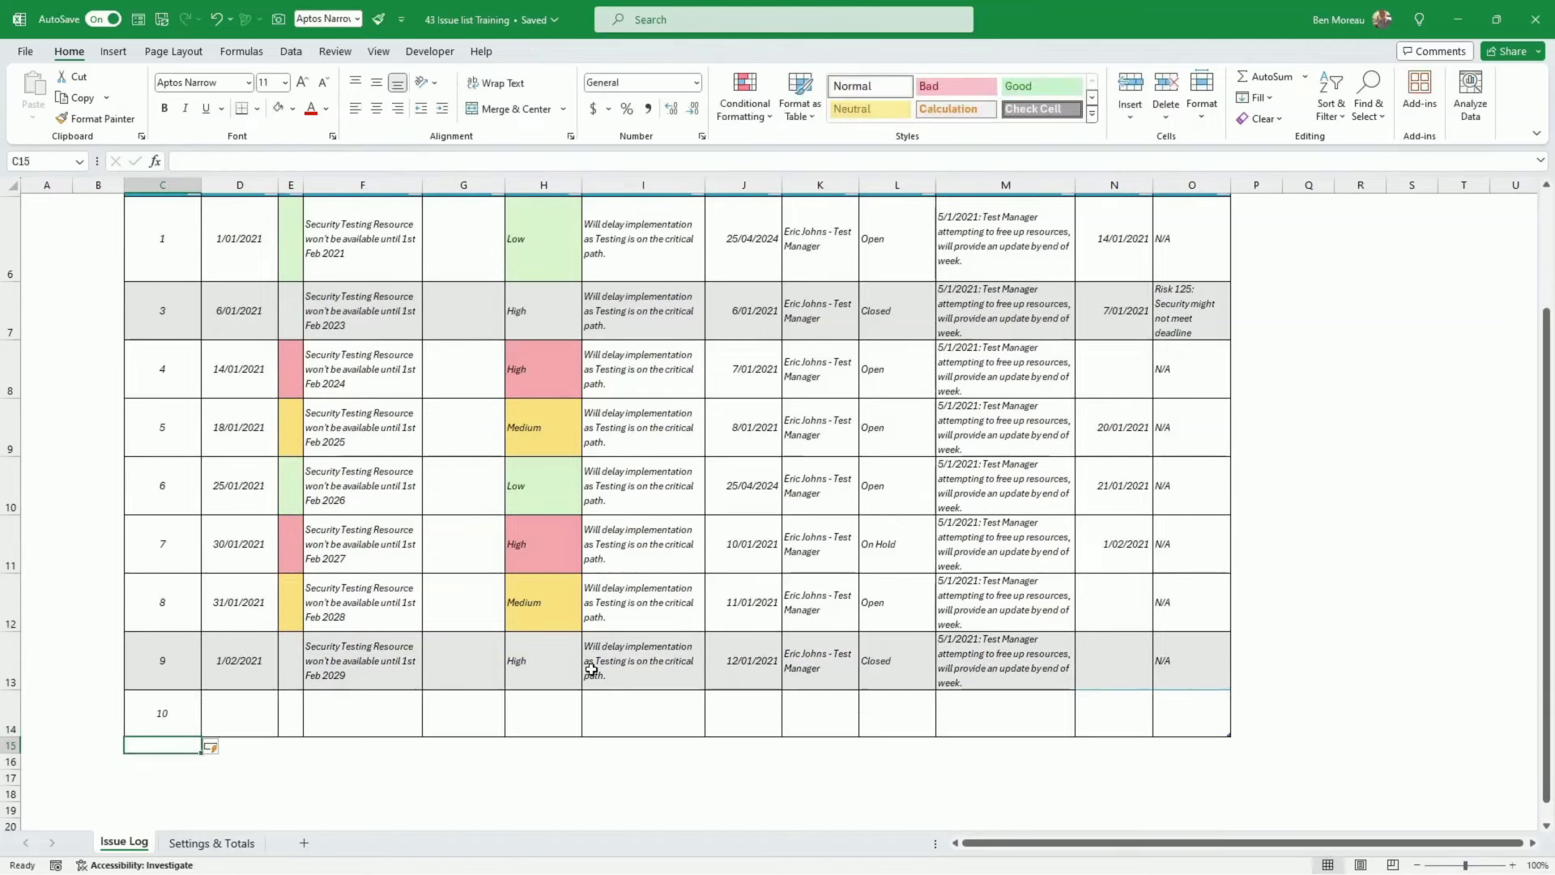
# Extend the Impact slicer's height to fit a second row of buttons for the (blank) item
pyautogui.scroll(2, 719, 639)
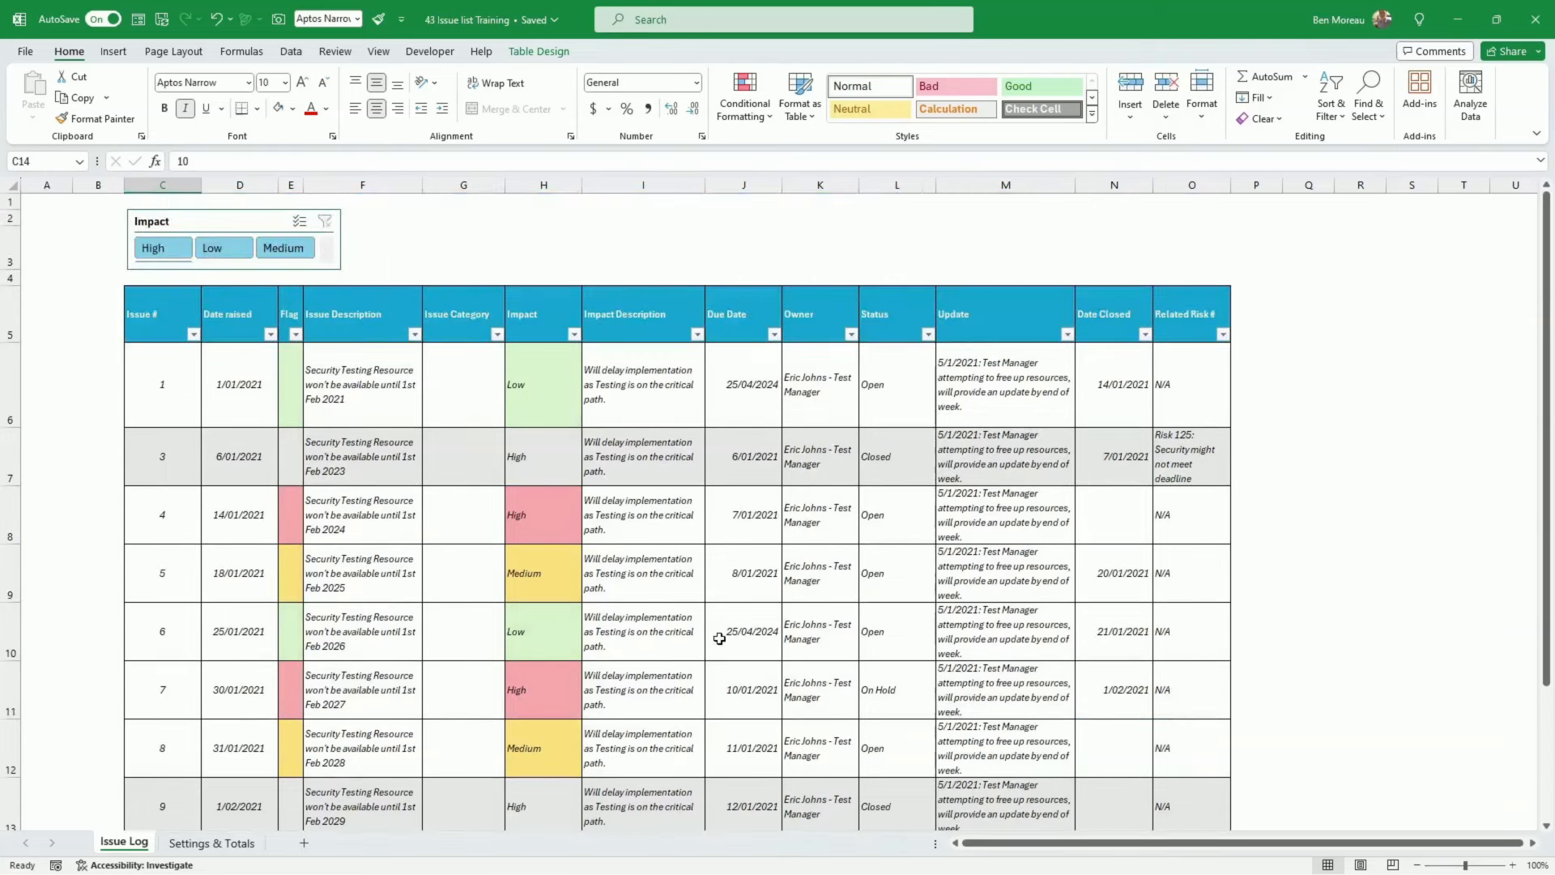
pyautogui.click(343, 252)
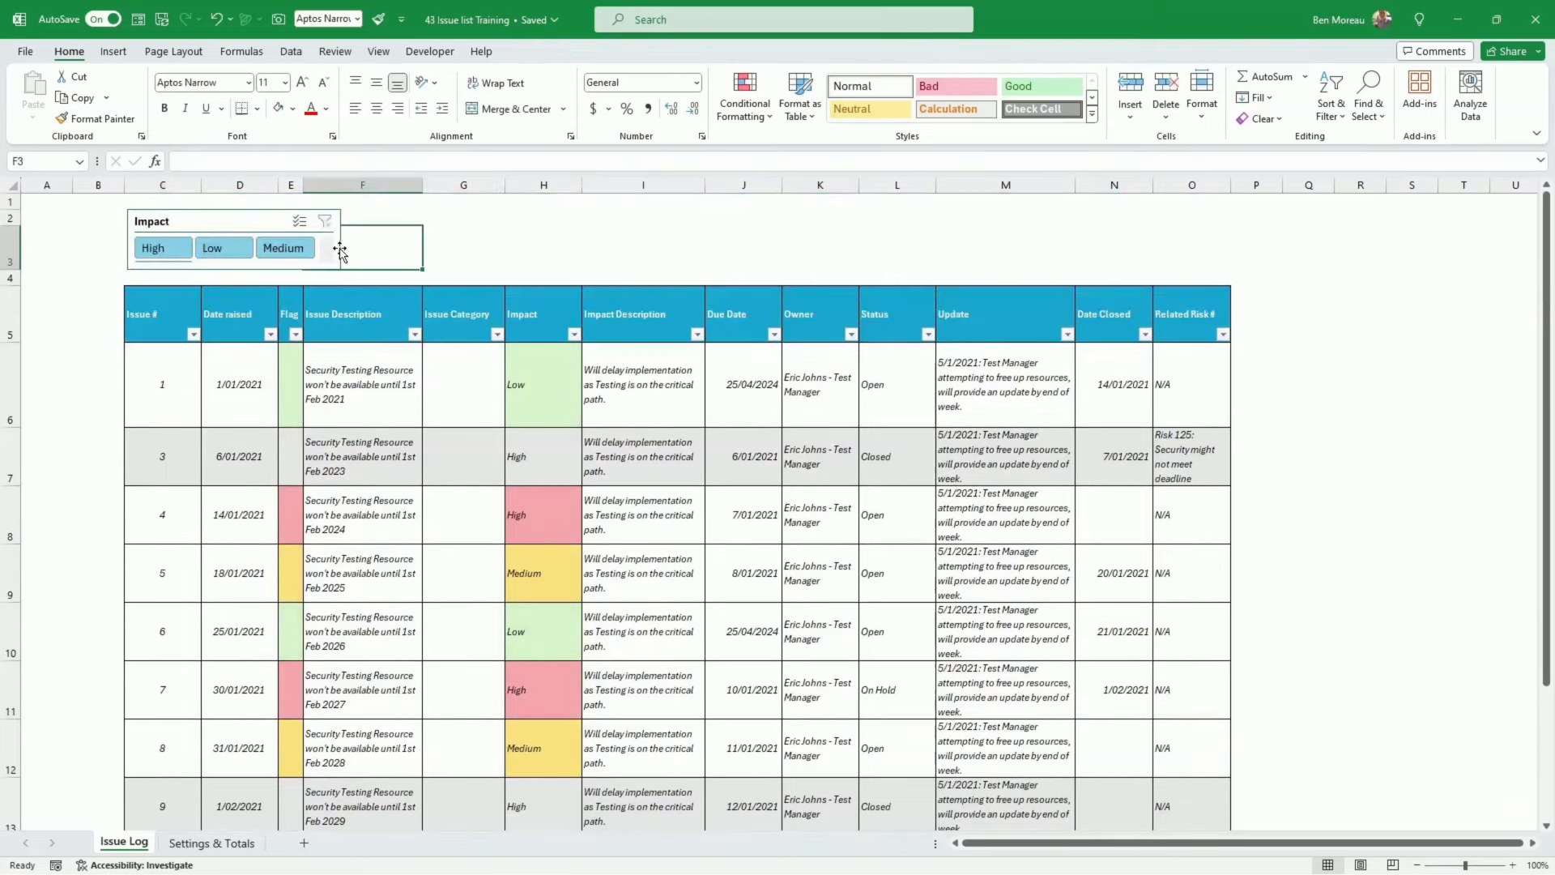
pyautogui.scroll(-2, 333, 254)
pyautogui.scroll(2, 336, 247)
pyautogui.click(328, 268)
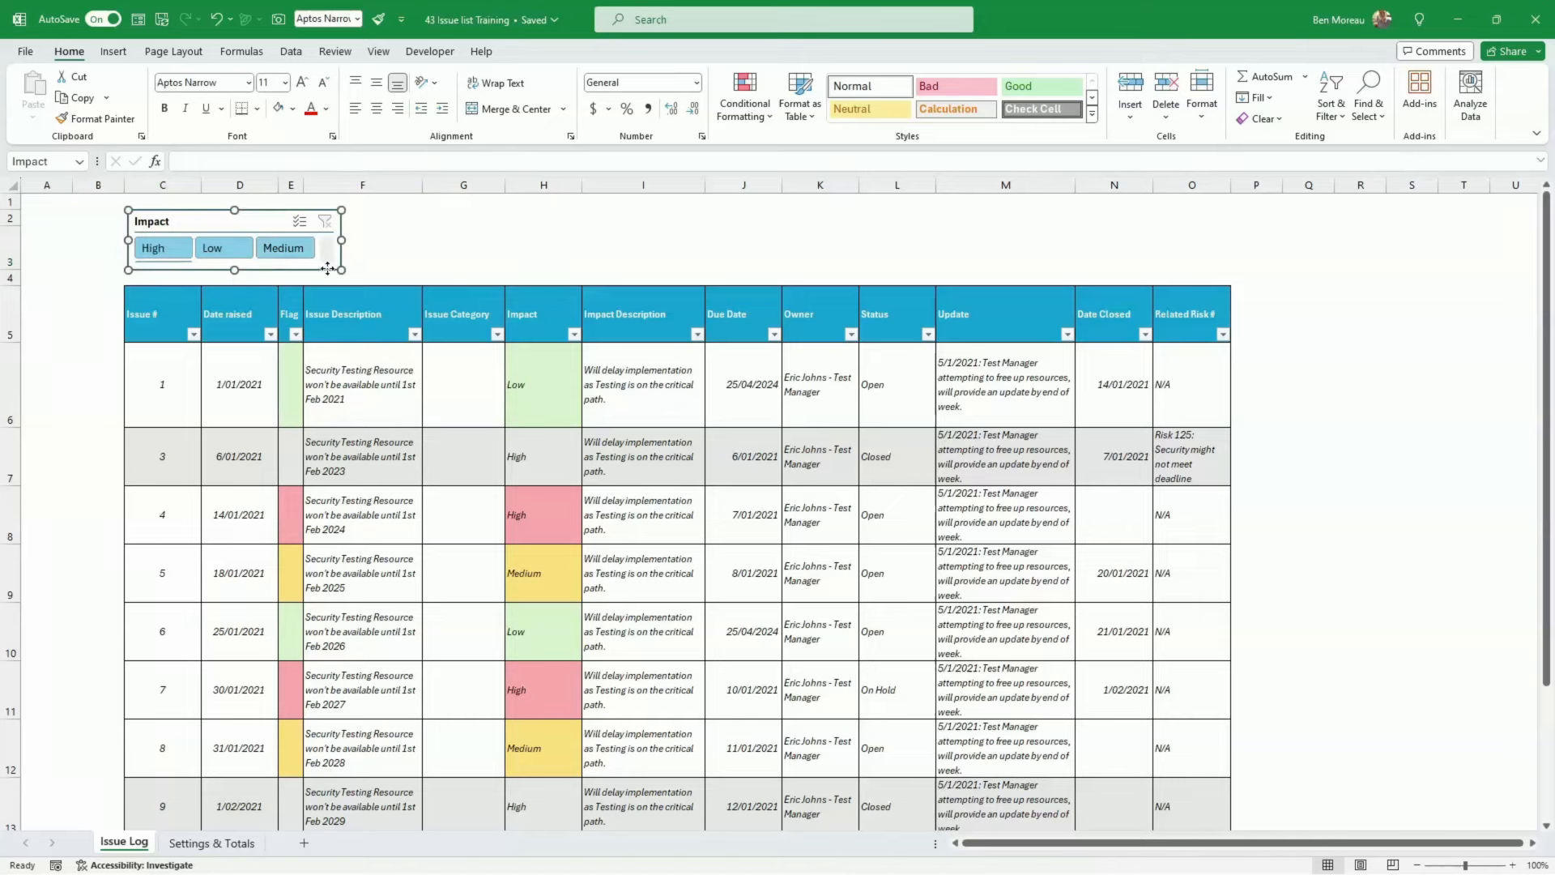
pyautogui.moveTo(229, 301); pyautogui.dragTo(222, 333)
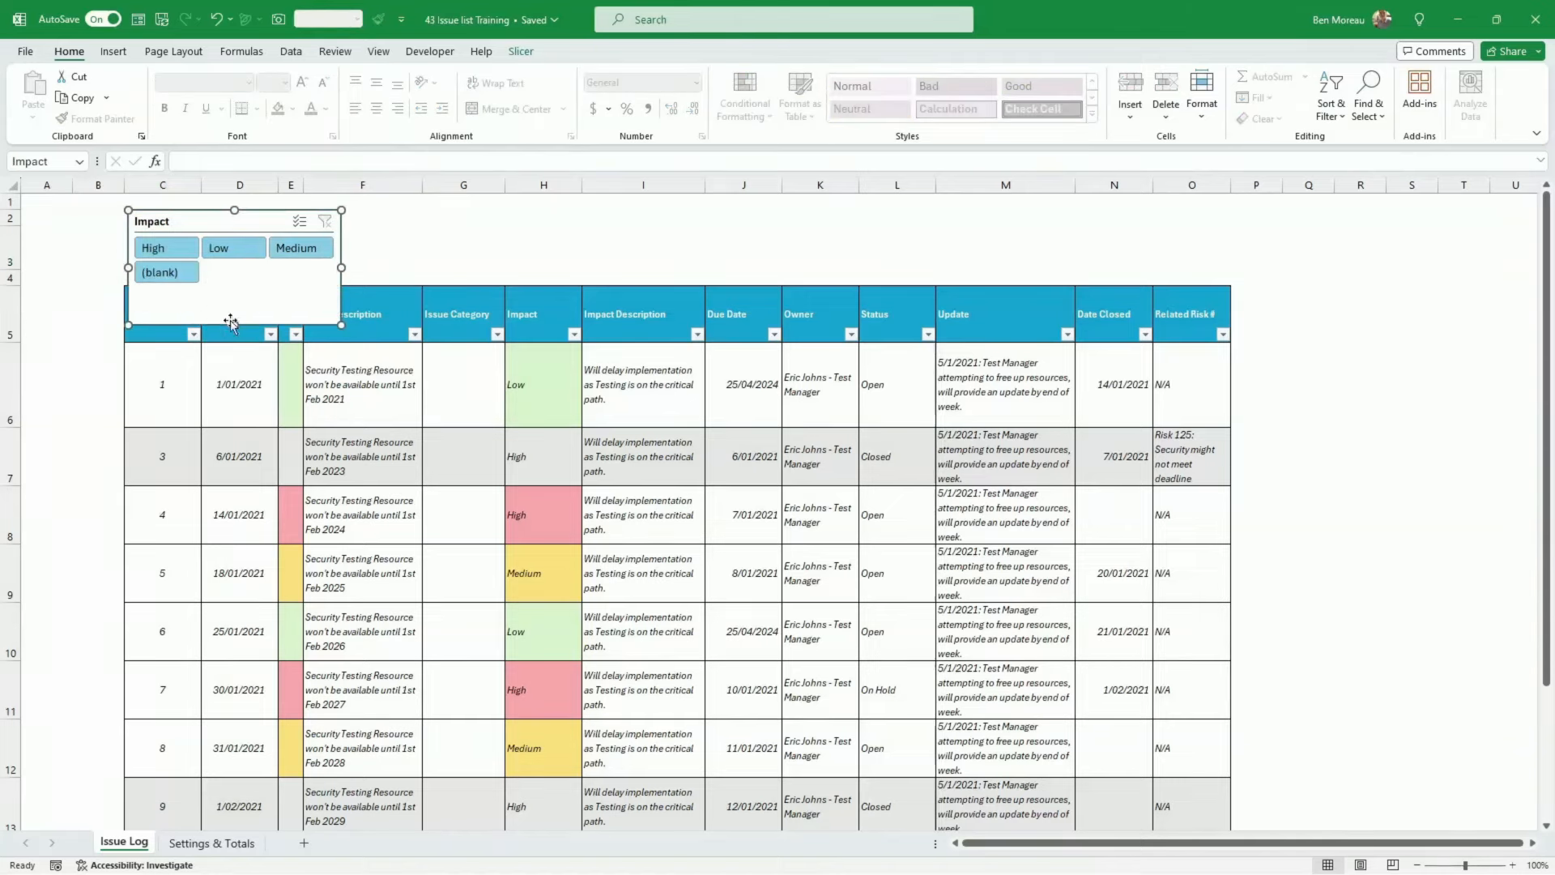
pyautogui.moveTo(232, 324); pyautogui.dragTo(201, 301)
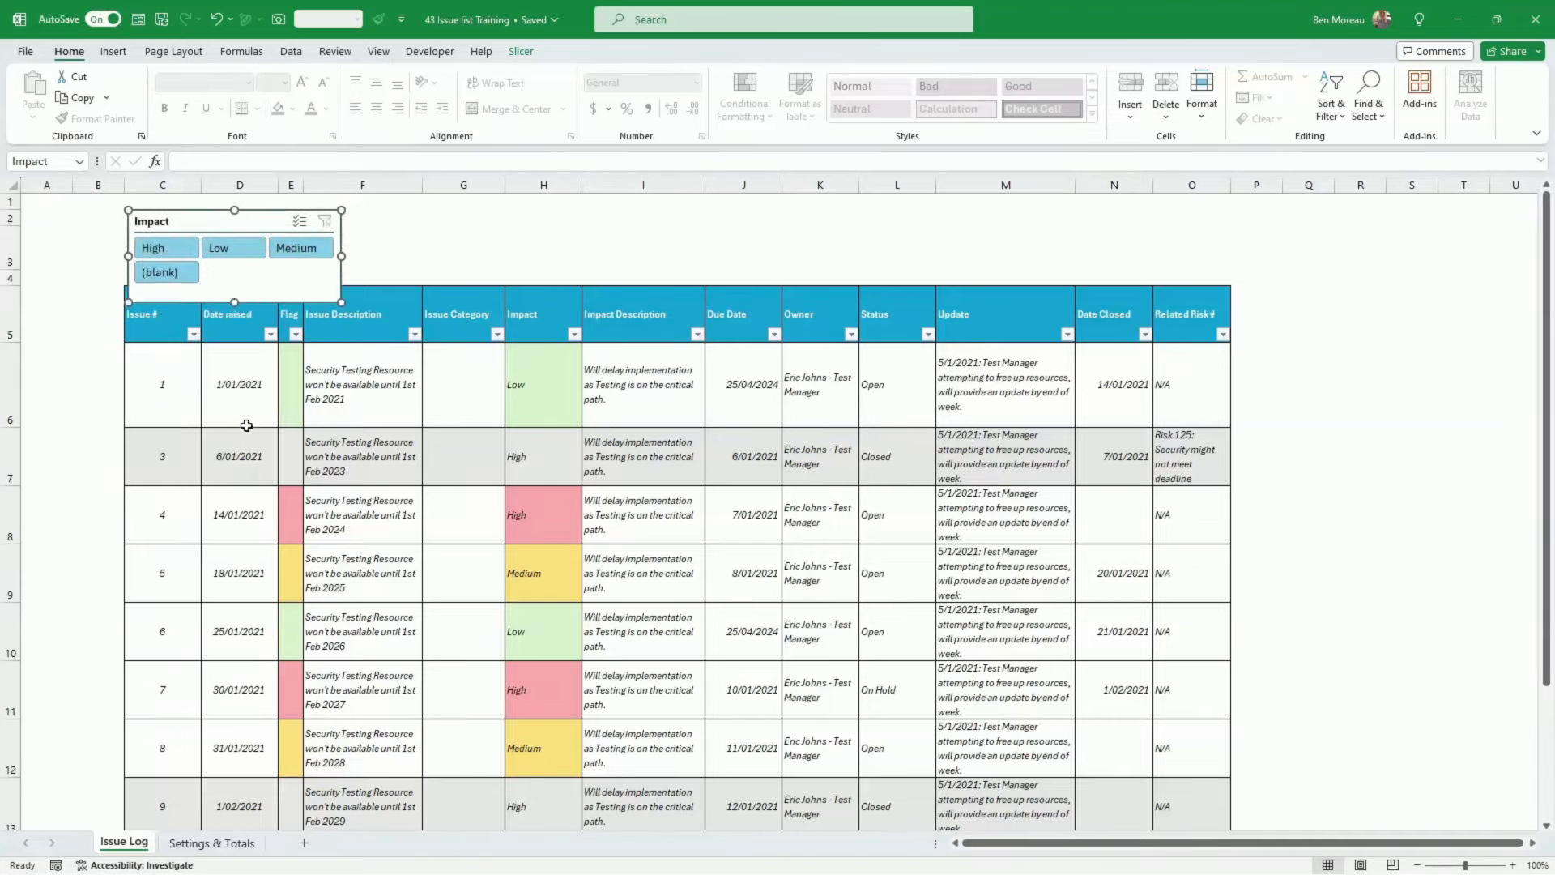
# Delete the table row of issue 10
pyautogui.click(259, 515)
pyautogui.scroll(-2, 253, 696)
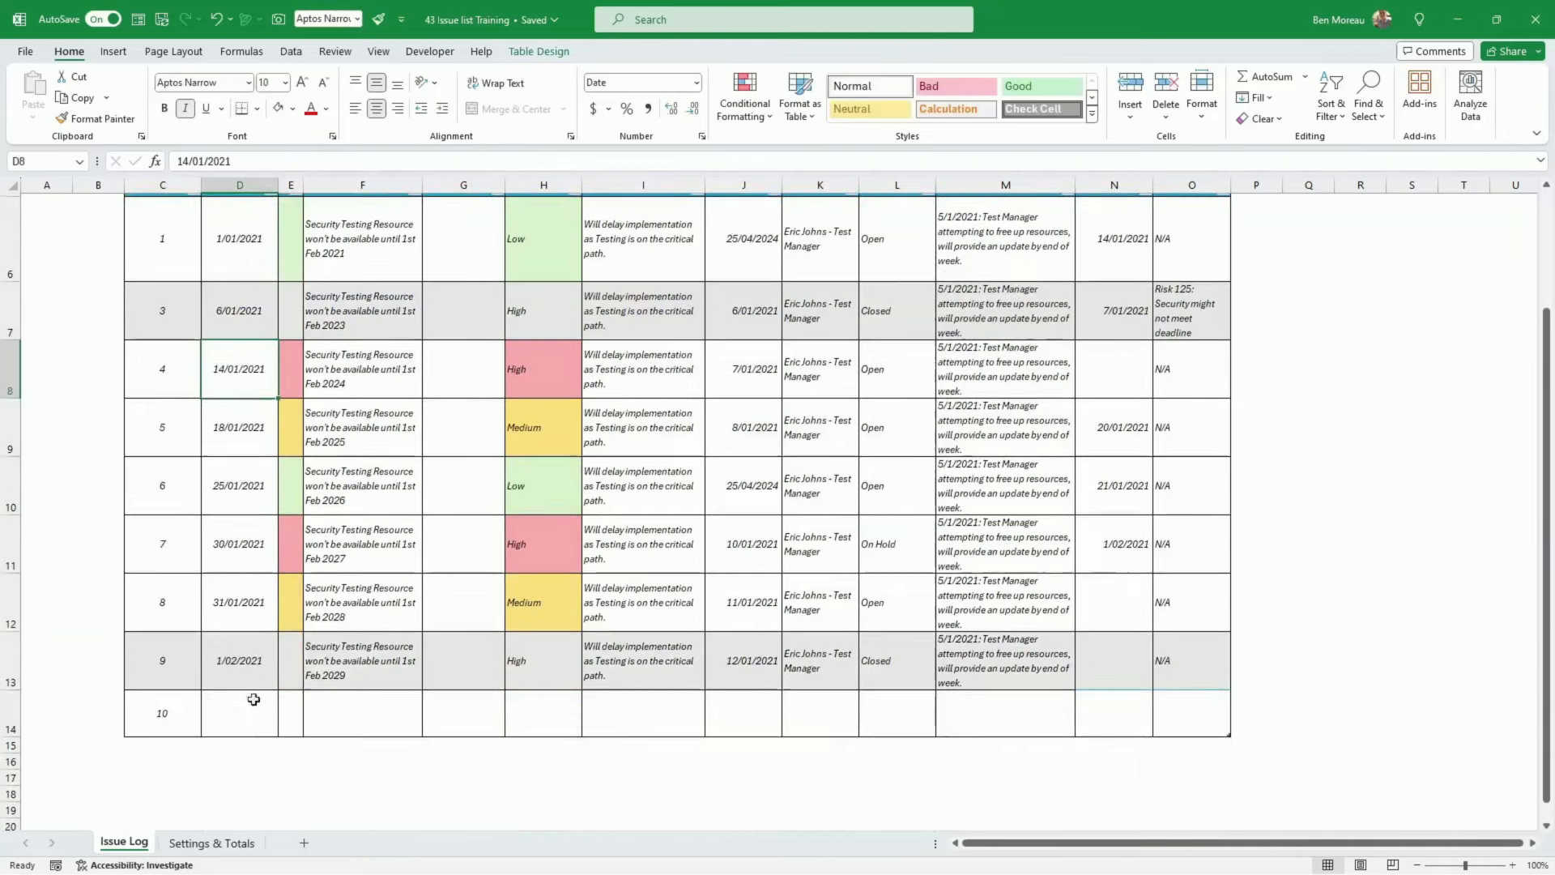
pyautogui.rightClick(159, 714)
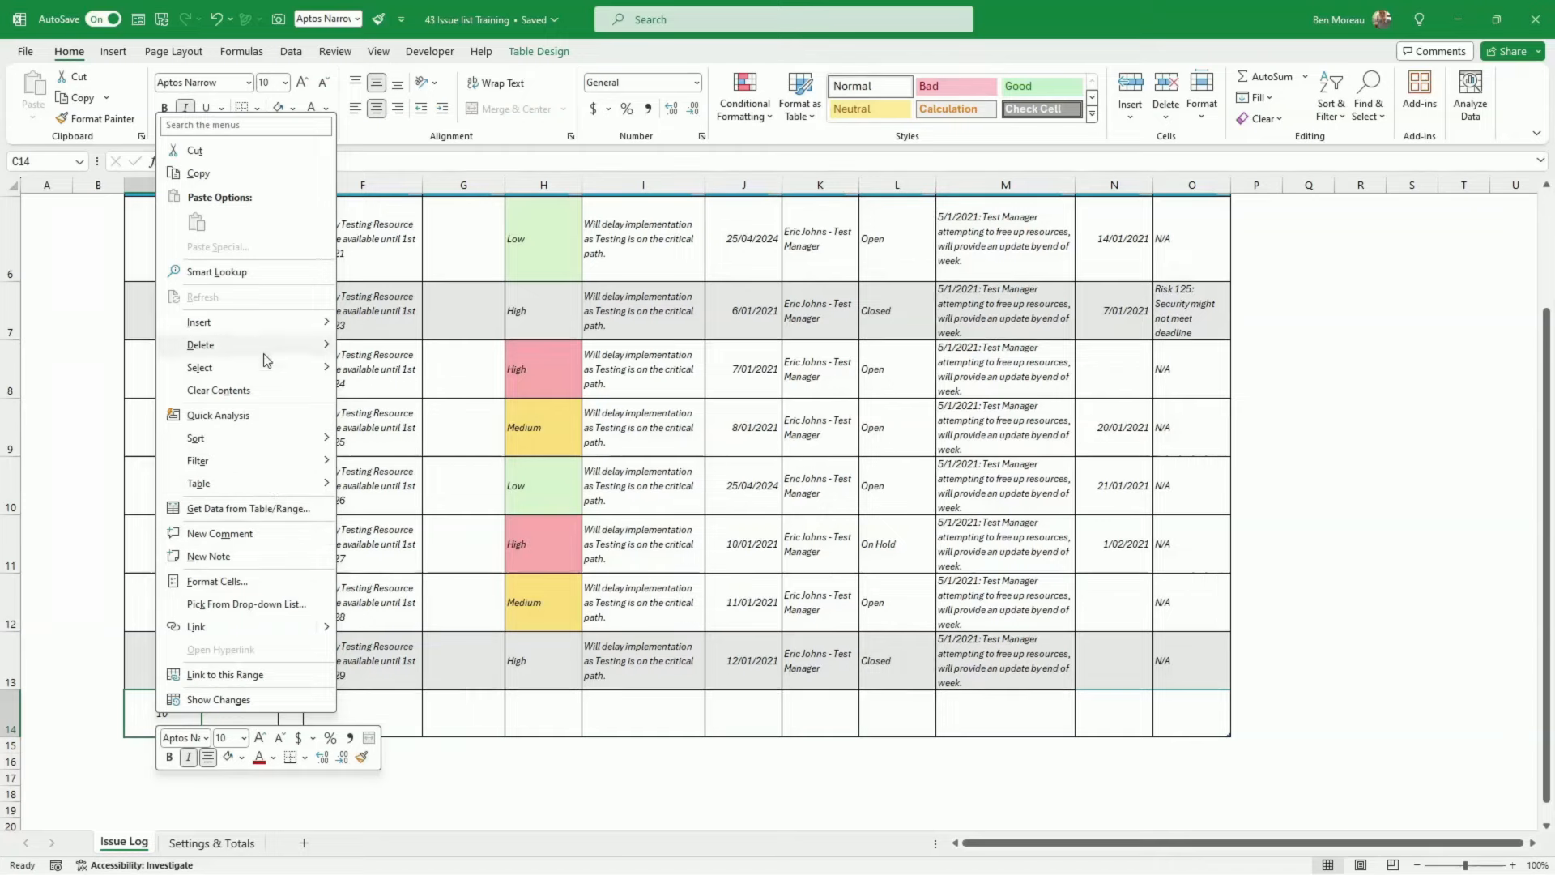
pyautogui.moveTo(264, 349)
pyautogui.click(408, 371)
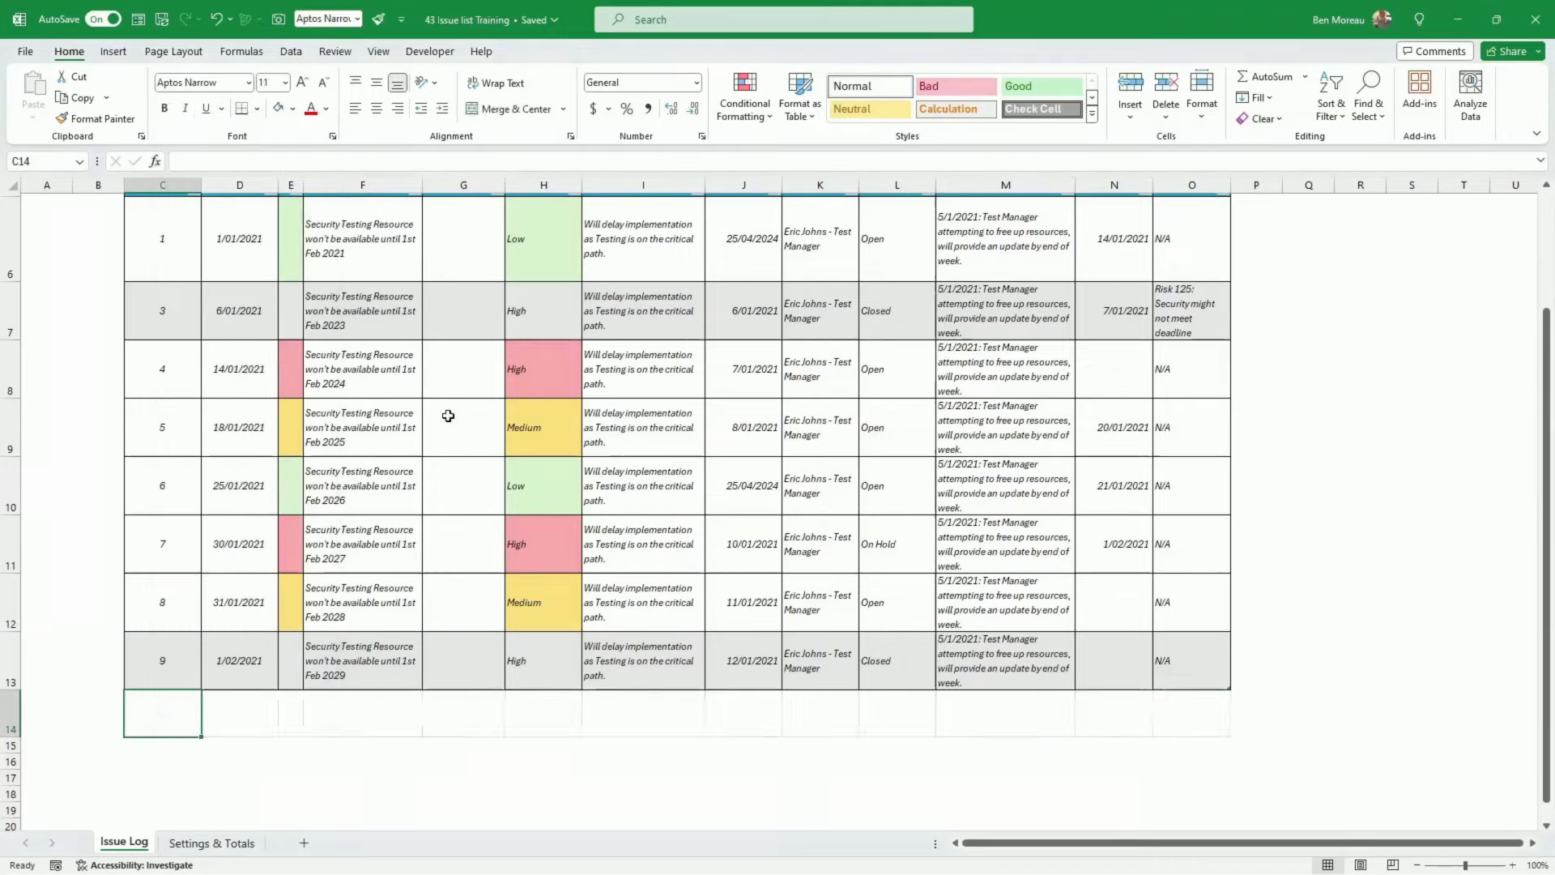
pyautogui.click(444, 413)
# Reduce the Impact slicer to a single row of buttons and move it slightly higher above the table
pyautogui.scroll(2, 445, 413)
pyautogui.click(310, 277)
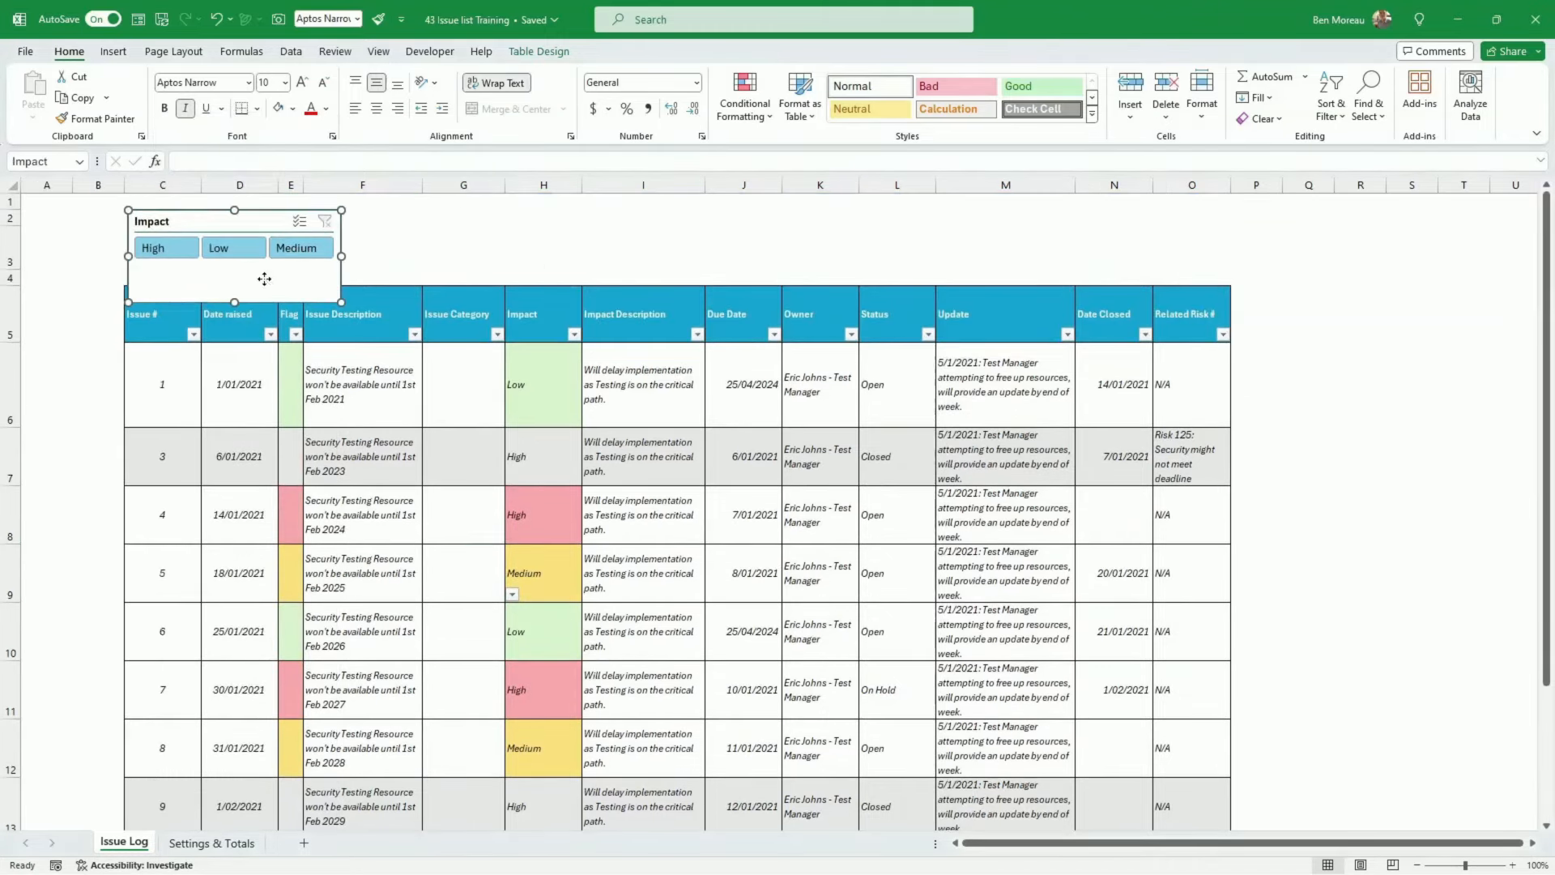
pyautogui.moveTo(230, 299); pyautogui.dragTo(280, 263)
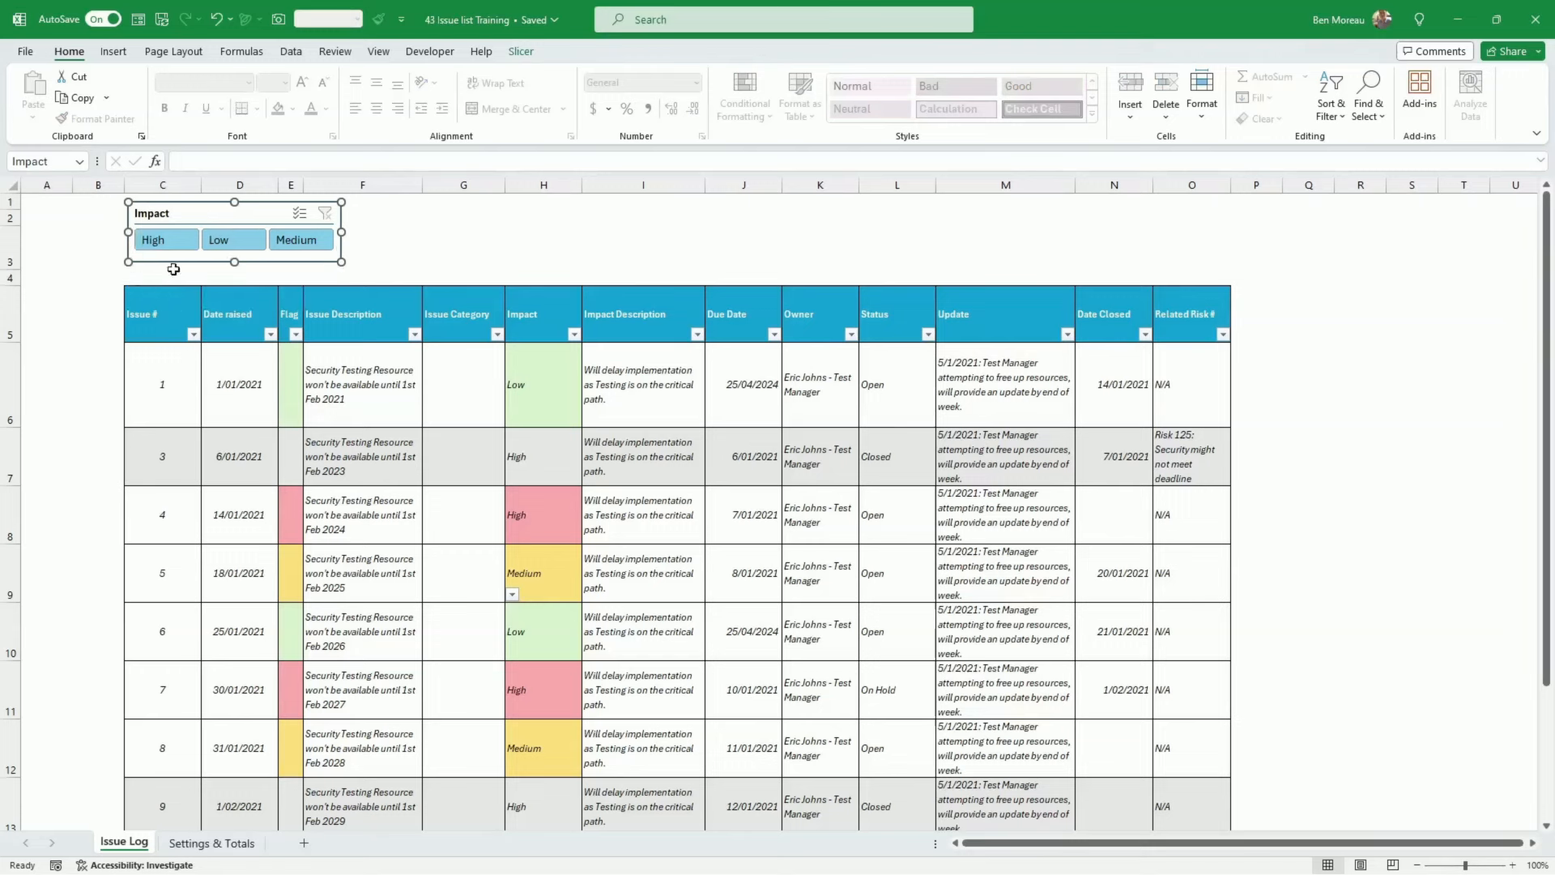
# Filter the table to High impact issues with the slicer, and clear the filter
pyautogui.click(514, 252)
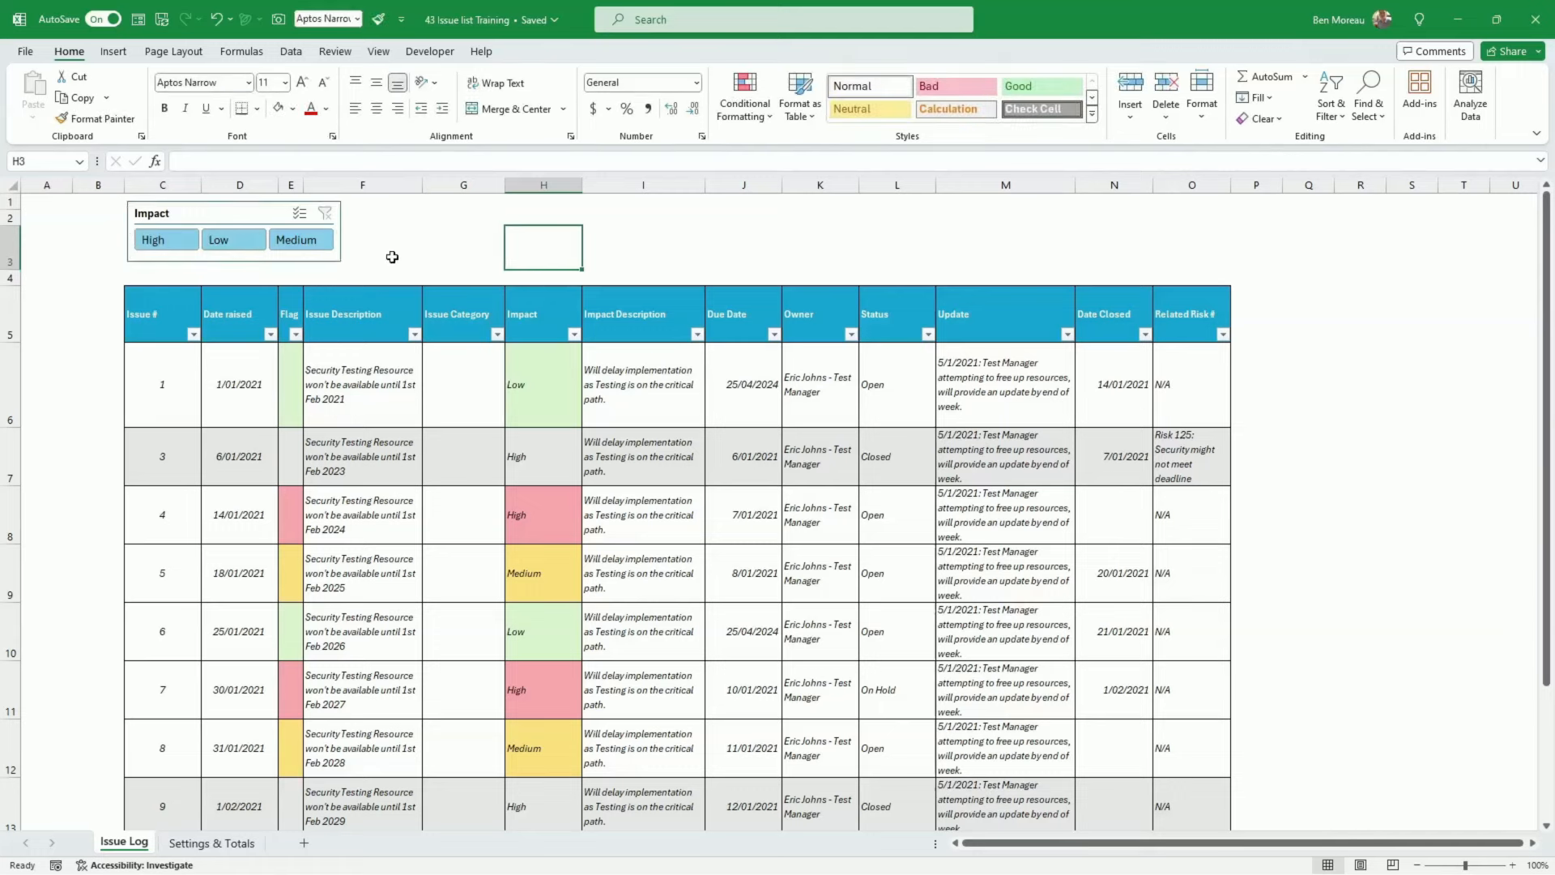
pyautogui.click(156, 239)
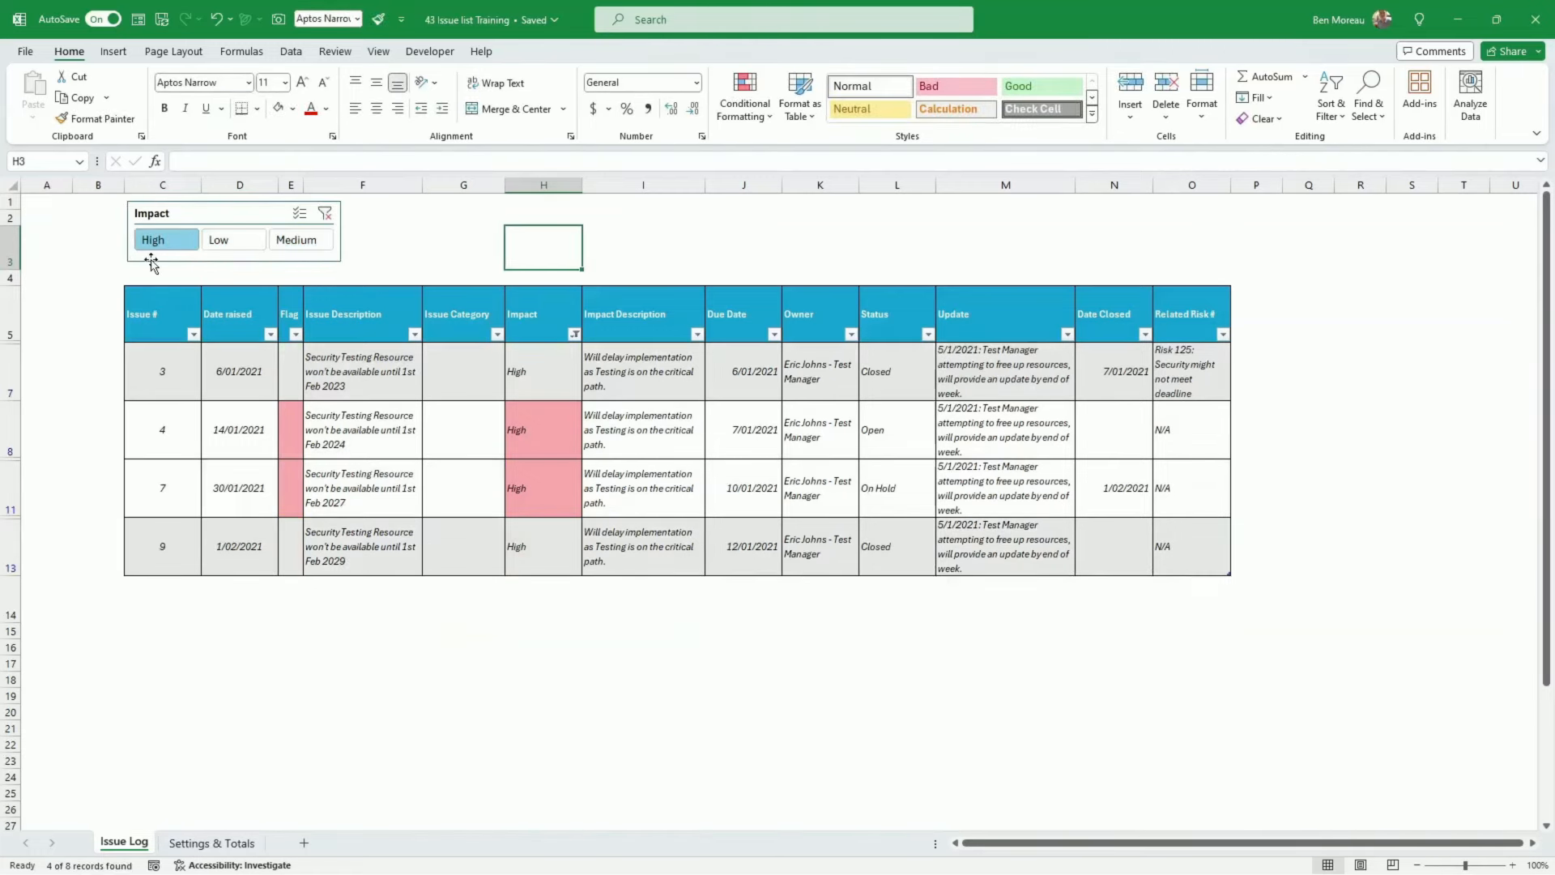
pyautogui.click(327, 214)
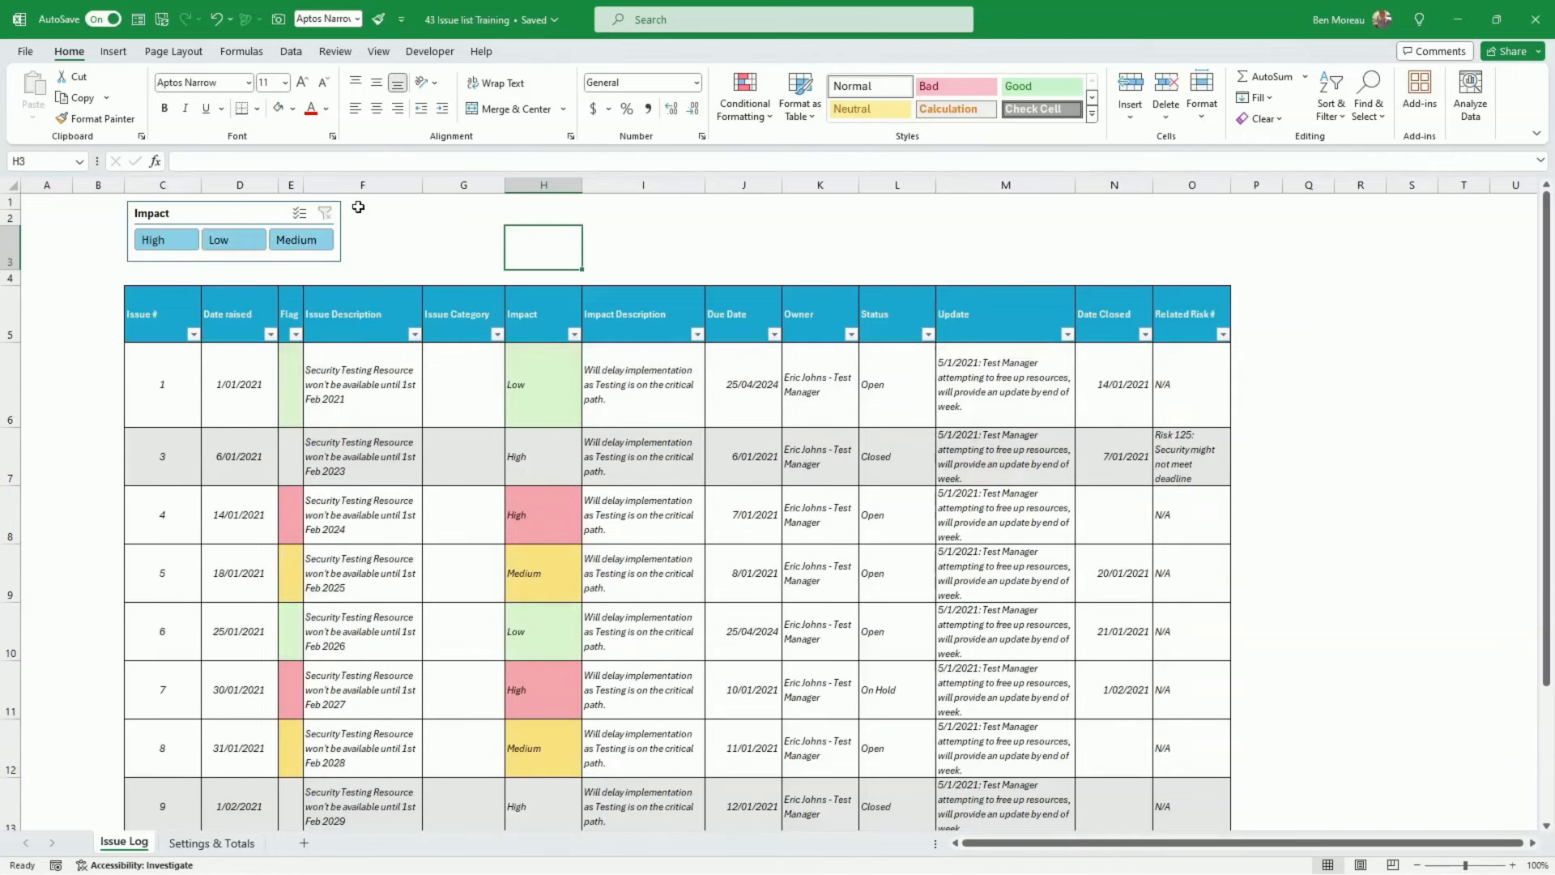
# Turn on multi-select in the Impact slicer, exclude High and Medium, and clear the filter
pyautogui.click(300, 214)
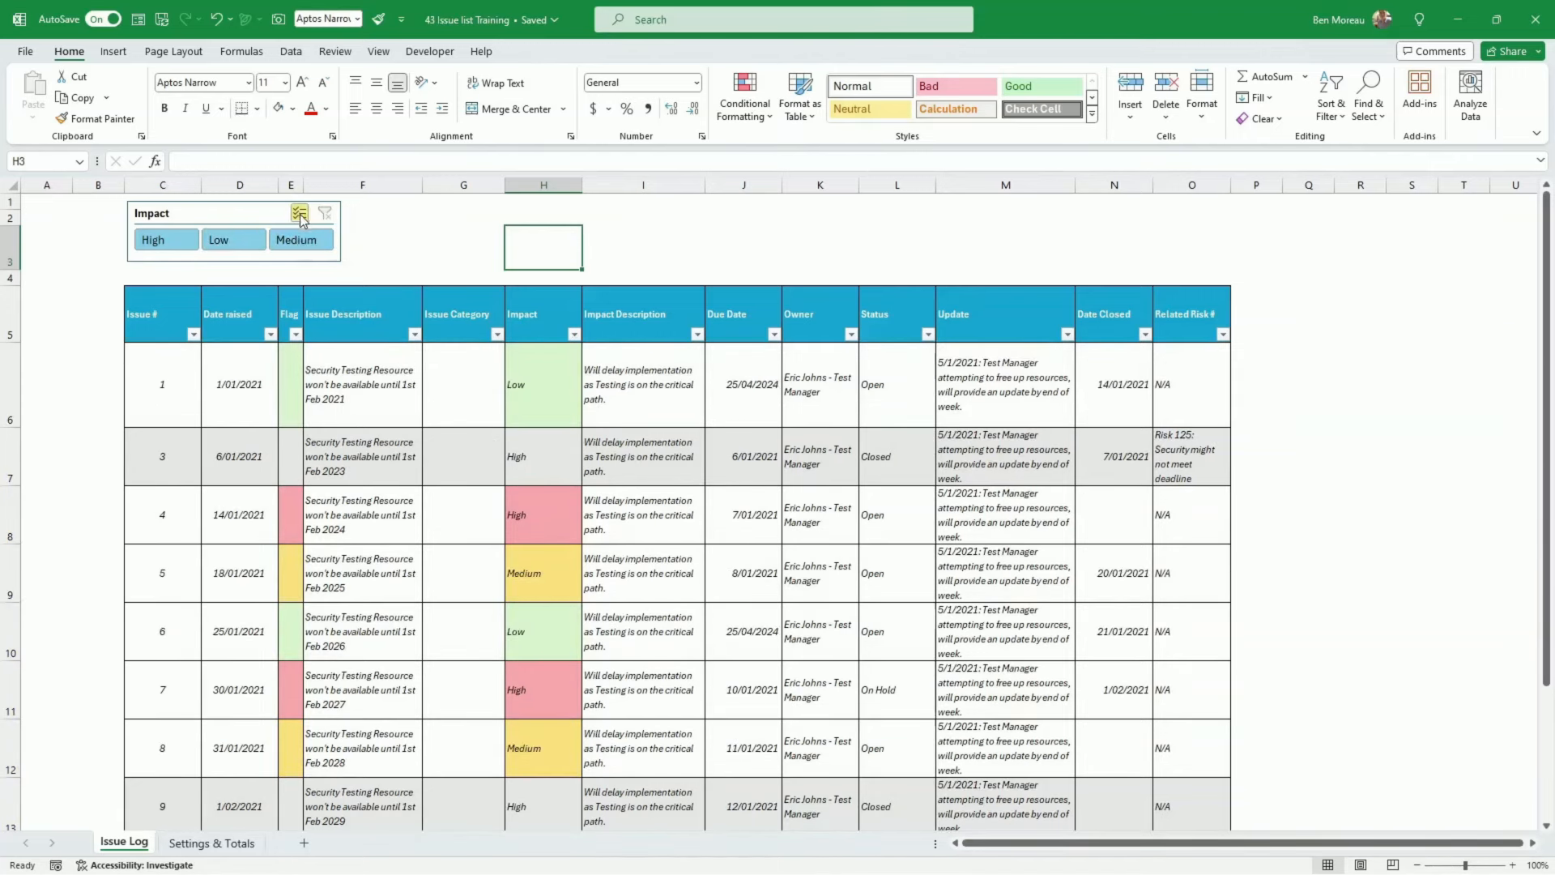
pyautogui.click(162, 240)
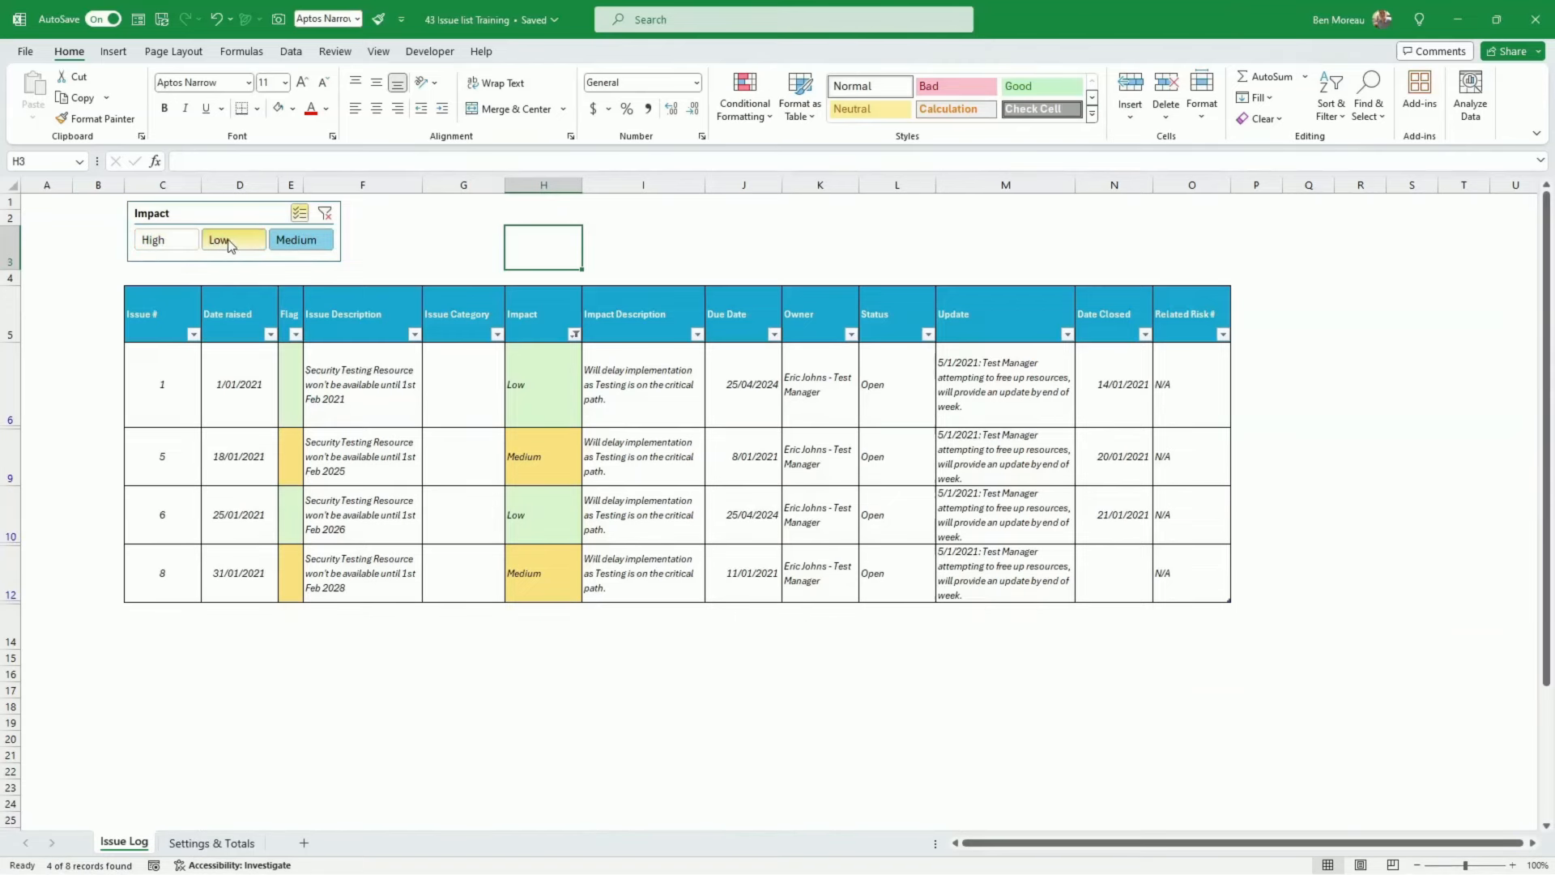
pyautogui.click(294, 241)
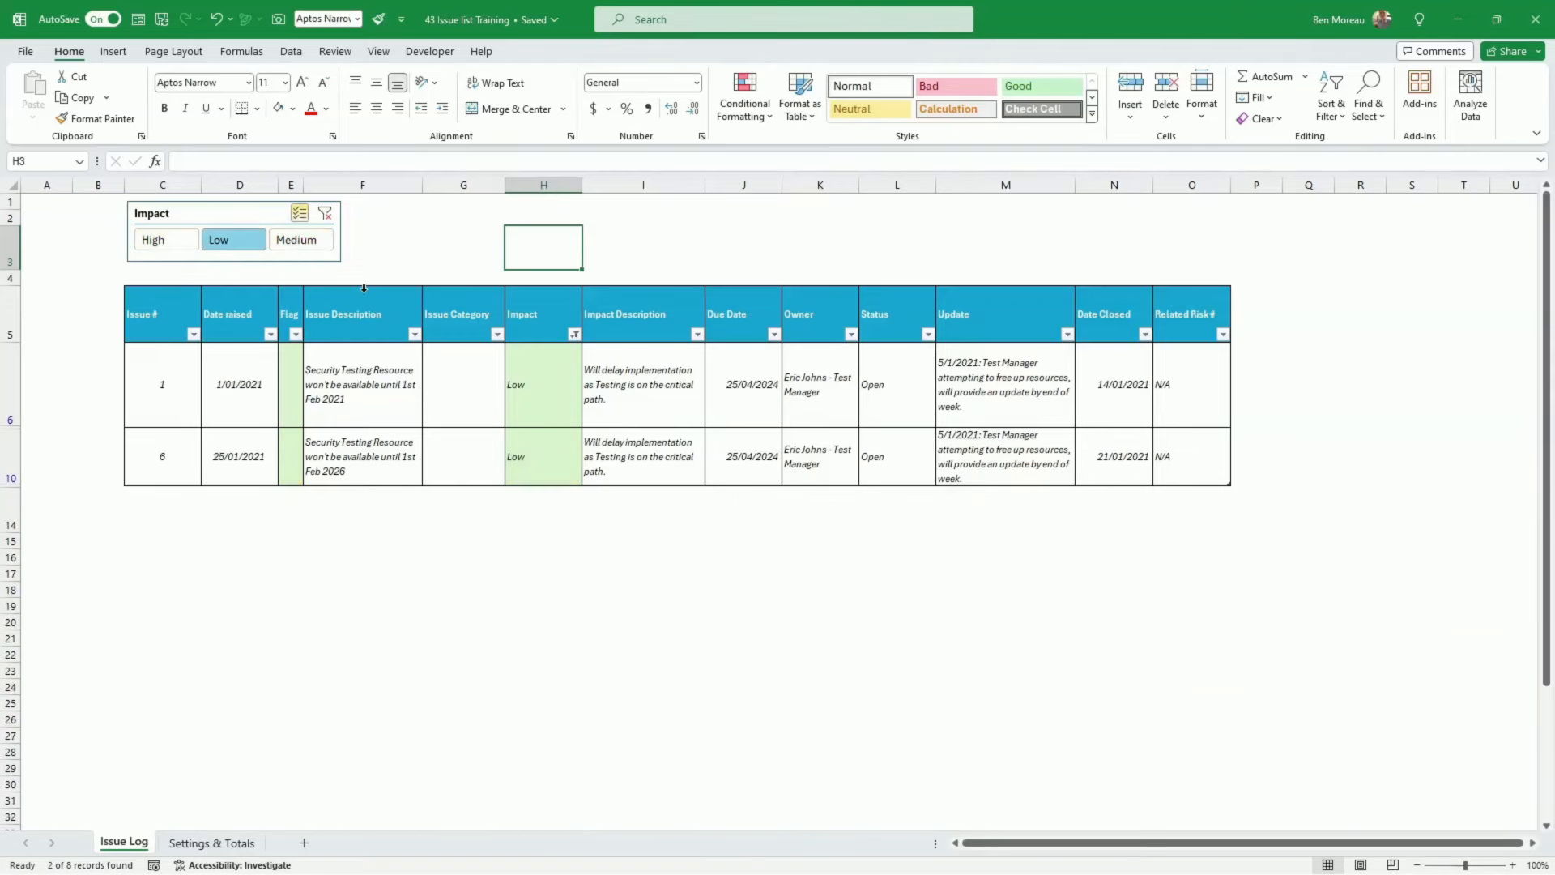
pyautogui.click(327, 214)
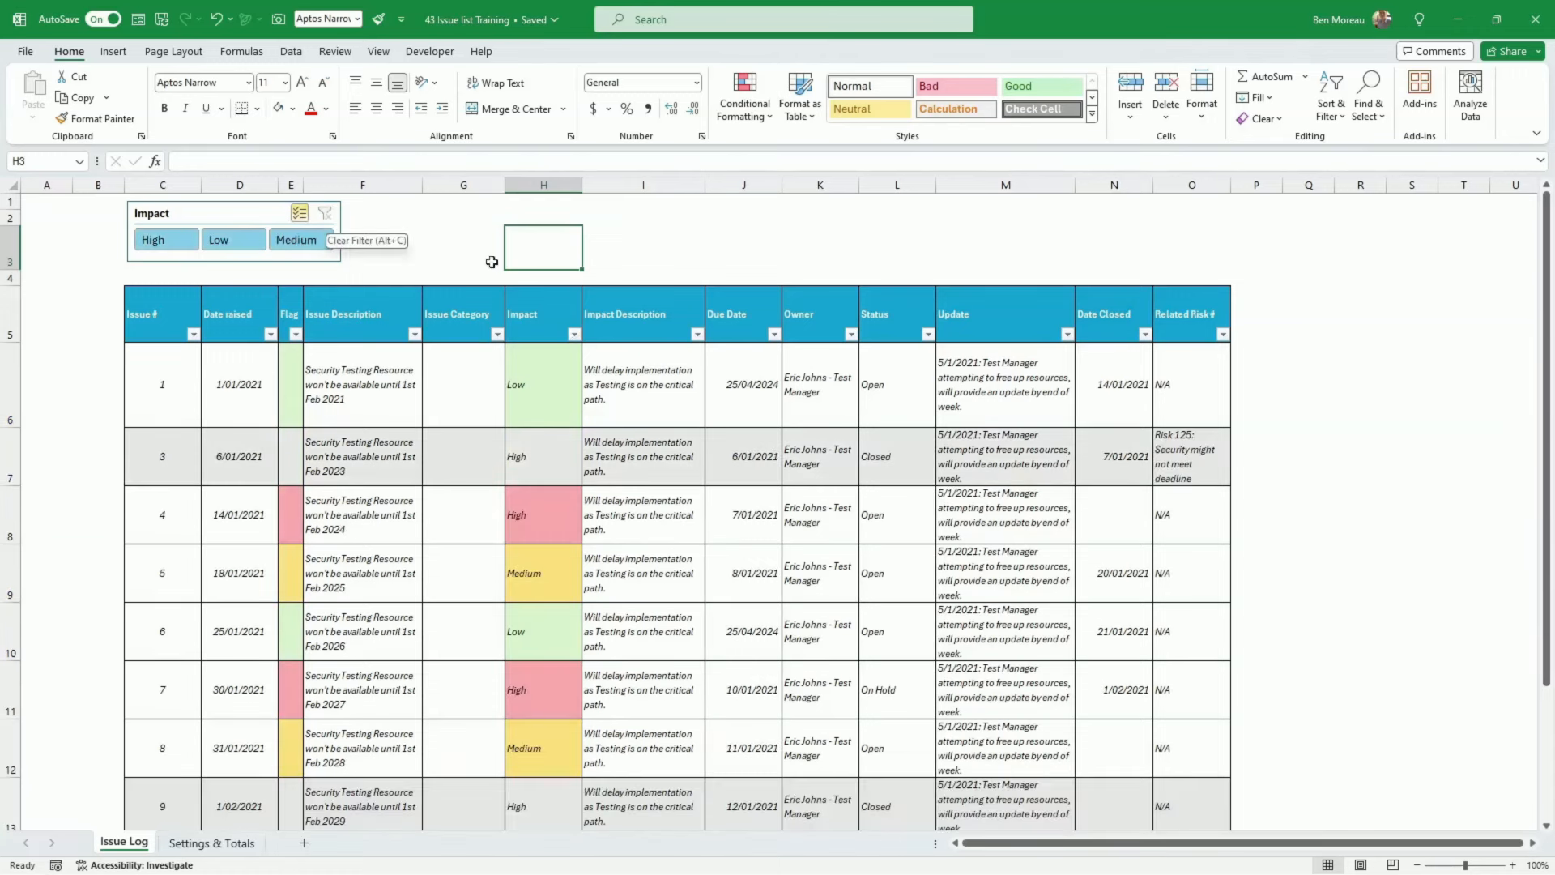
# Insert a slicer for the Status column of the issue table
pyautogui.click(620, 519)
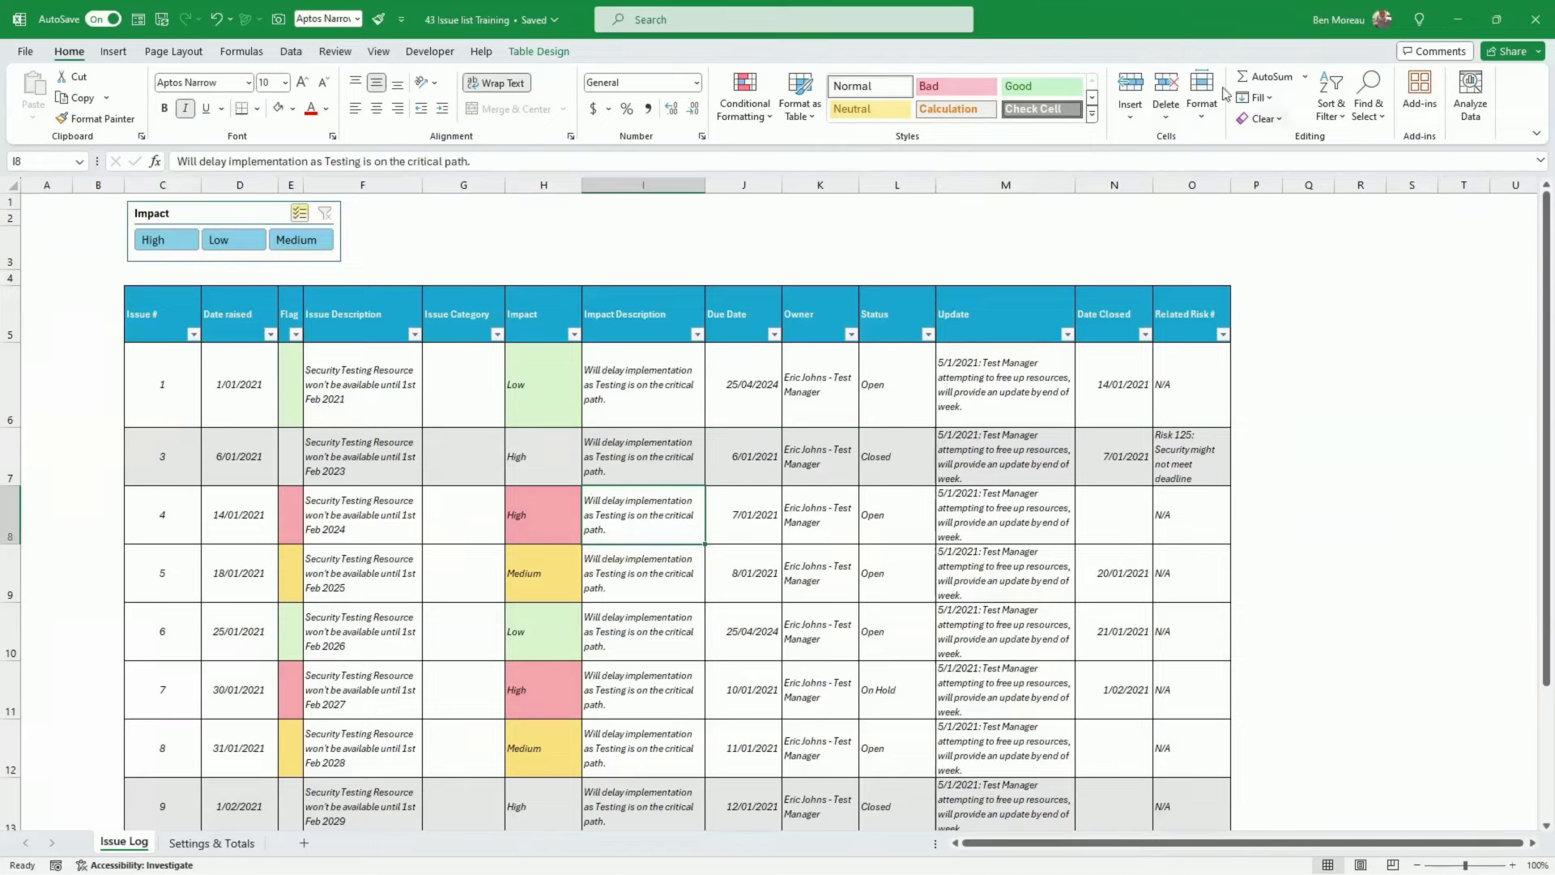
pyautogui.click(112, 52)
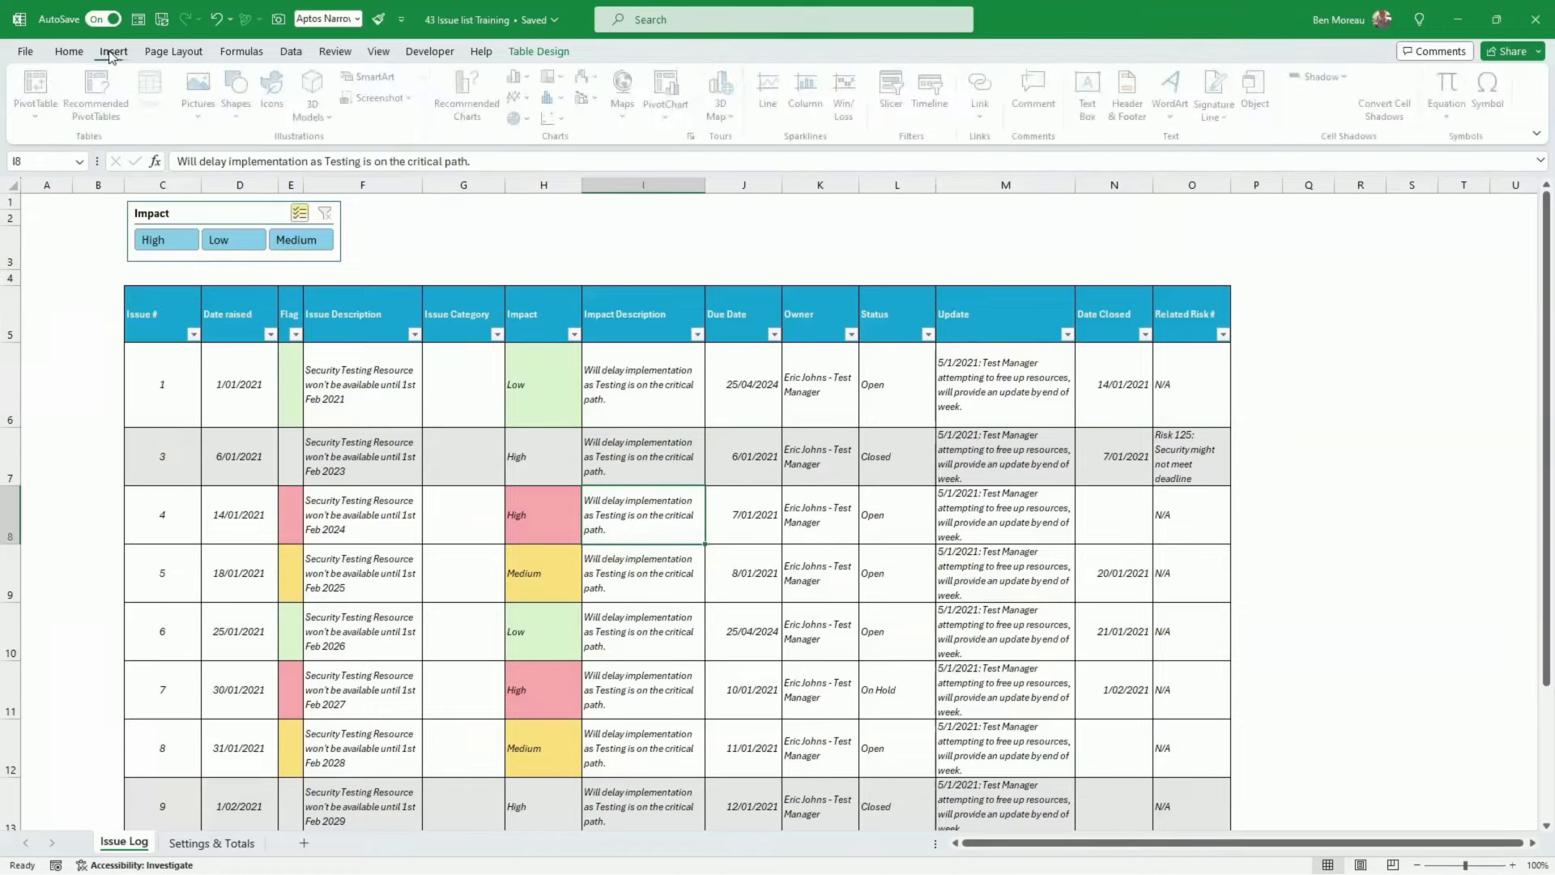
pyautogui.click(895, 90)
pyautogui.click(1133, 243)
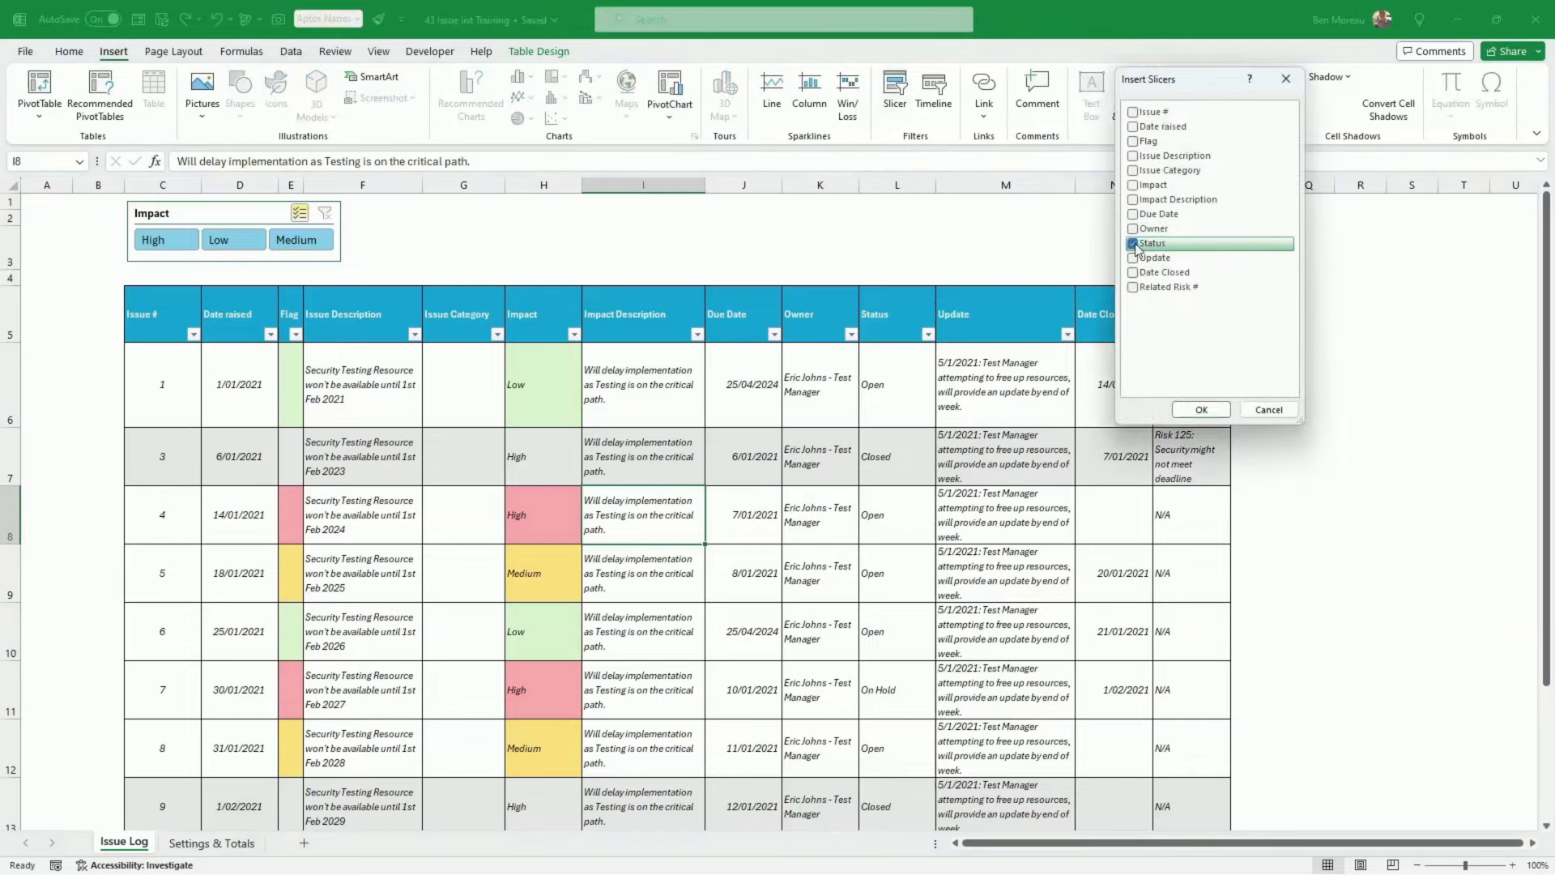
pyautogui.click(1202, 410)
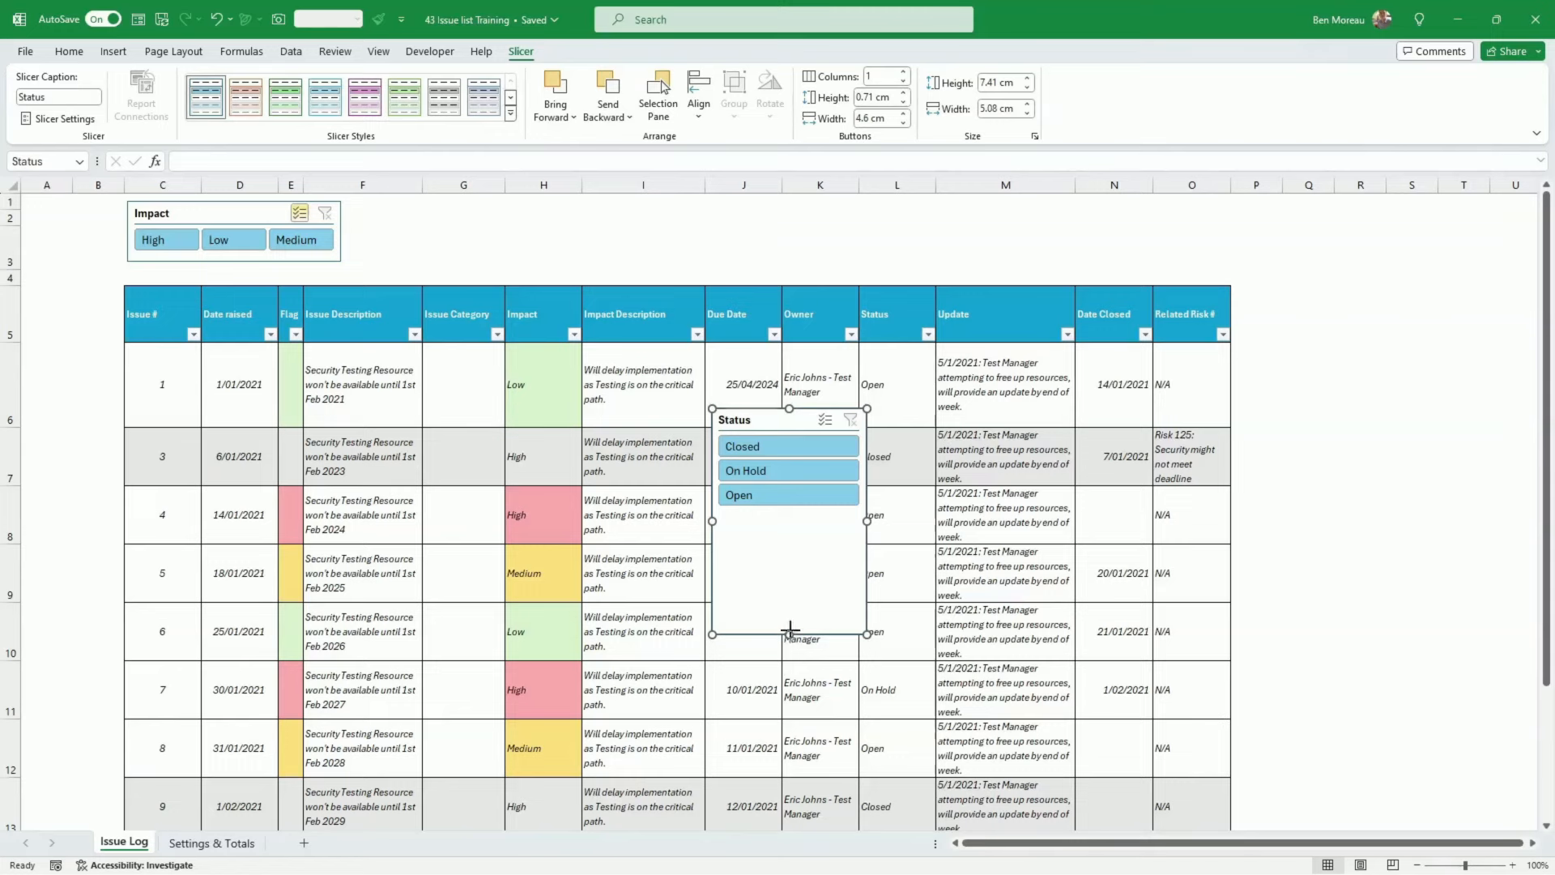
# Arrange the Status slicer as a single row of three button columns above the Date Closed and Related Risk # columns
pyautogui.moveTo(790, 630); pyautogui.dragTo(784, 520)
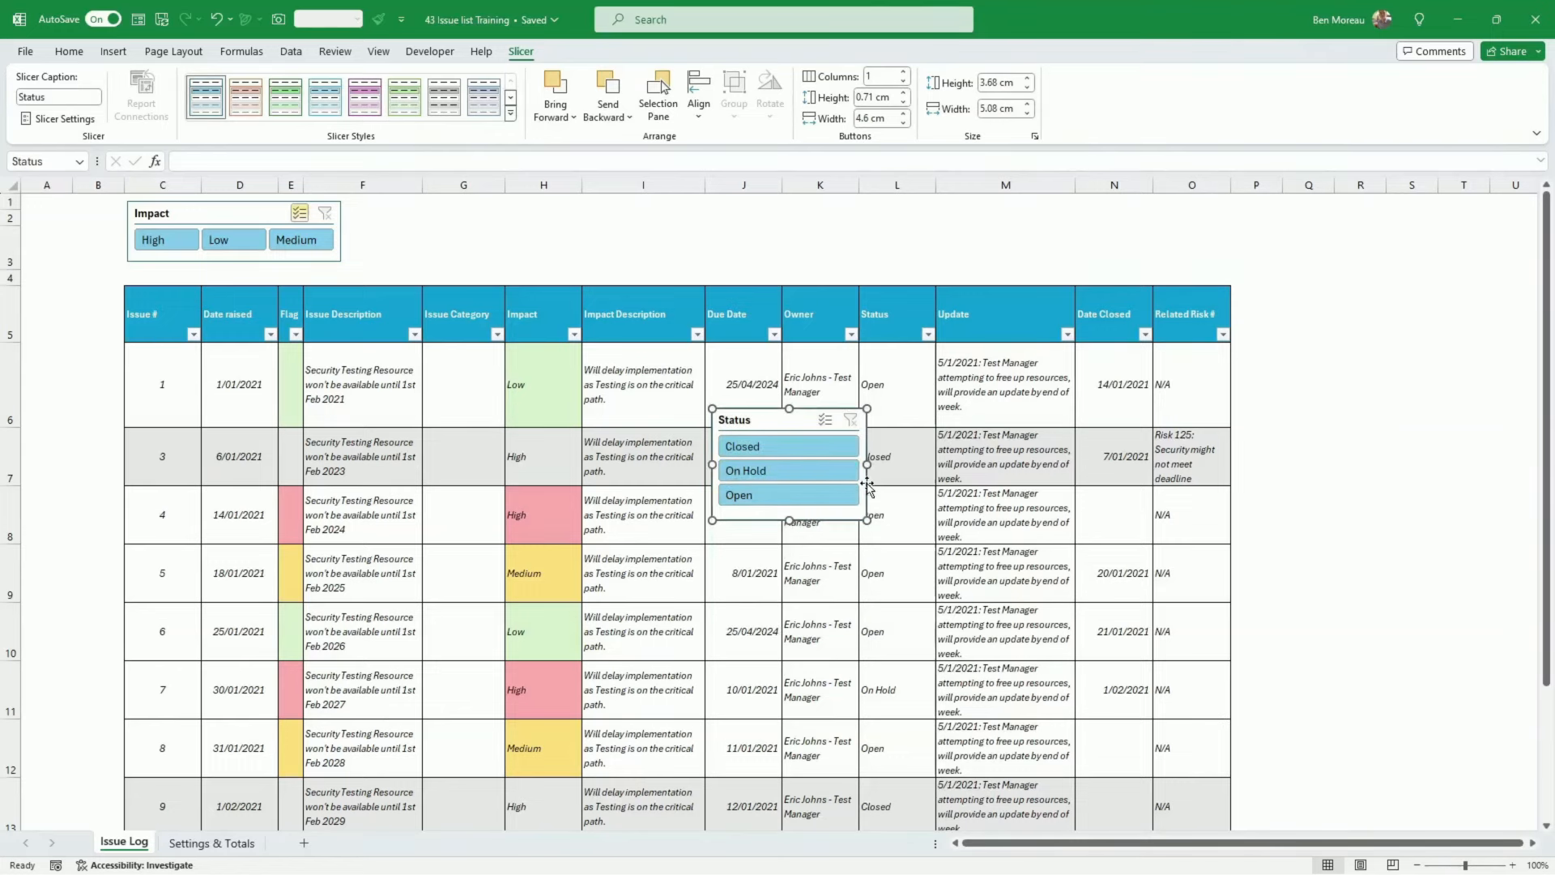
pyautogui.moveTo(866, 484); pyautogui.dragTo(903, 270)
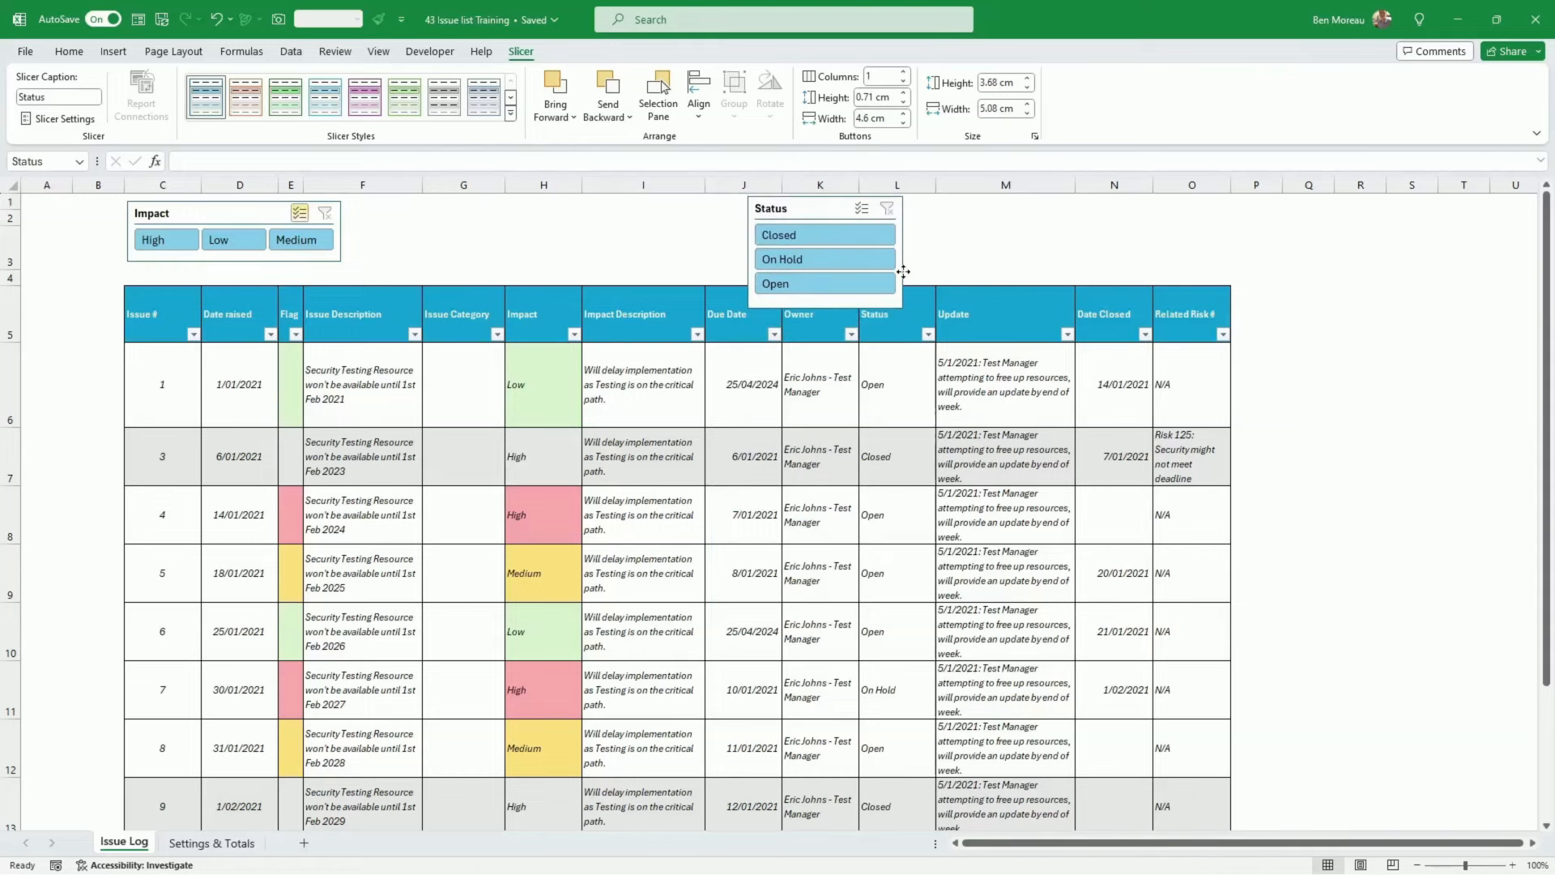
pyautogui.click(905, 72)
pyautogui.click(905, 72)
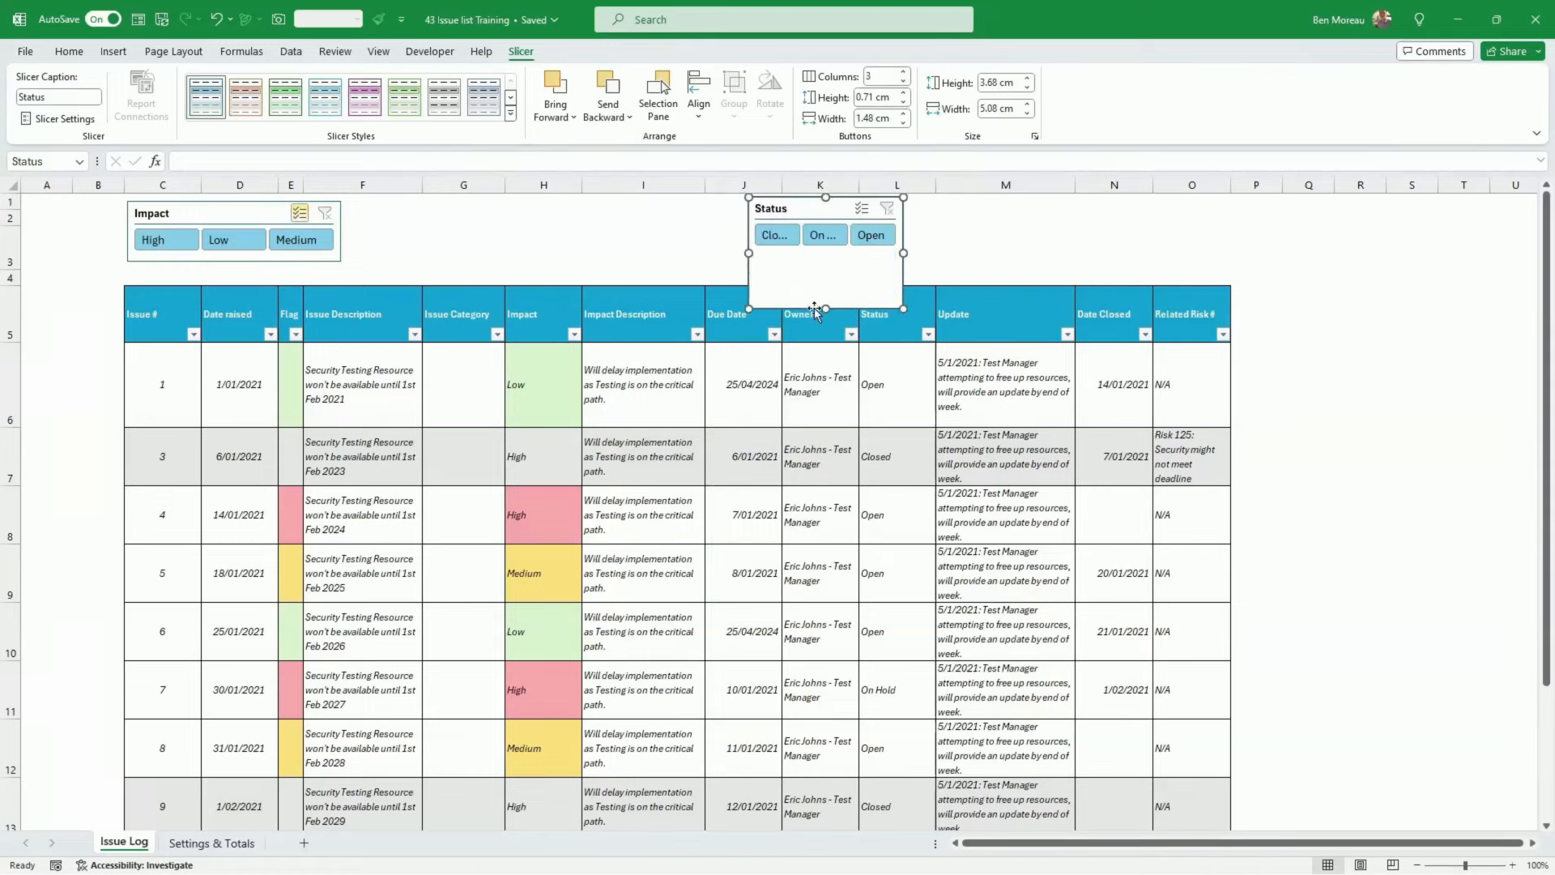
pyautogui.moveTo(825, 308); pyautogui.dragTo(1203, 257)
pyautogui.click(1190, 322)
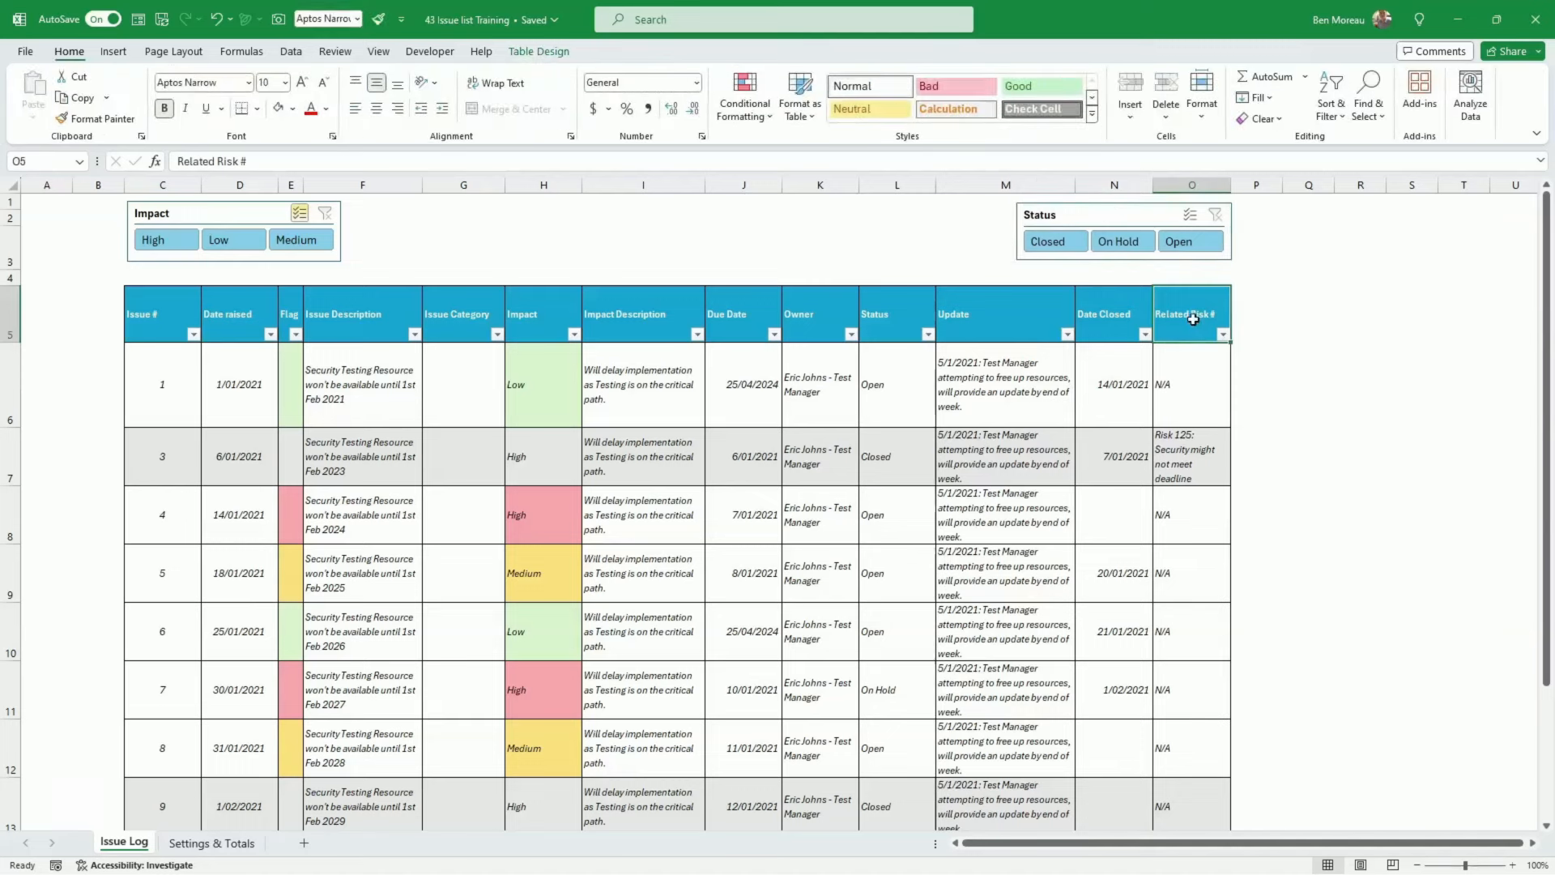
pyautogui.click(186, 52)
pyautogui.click(87, 77)
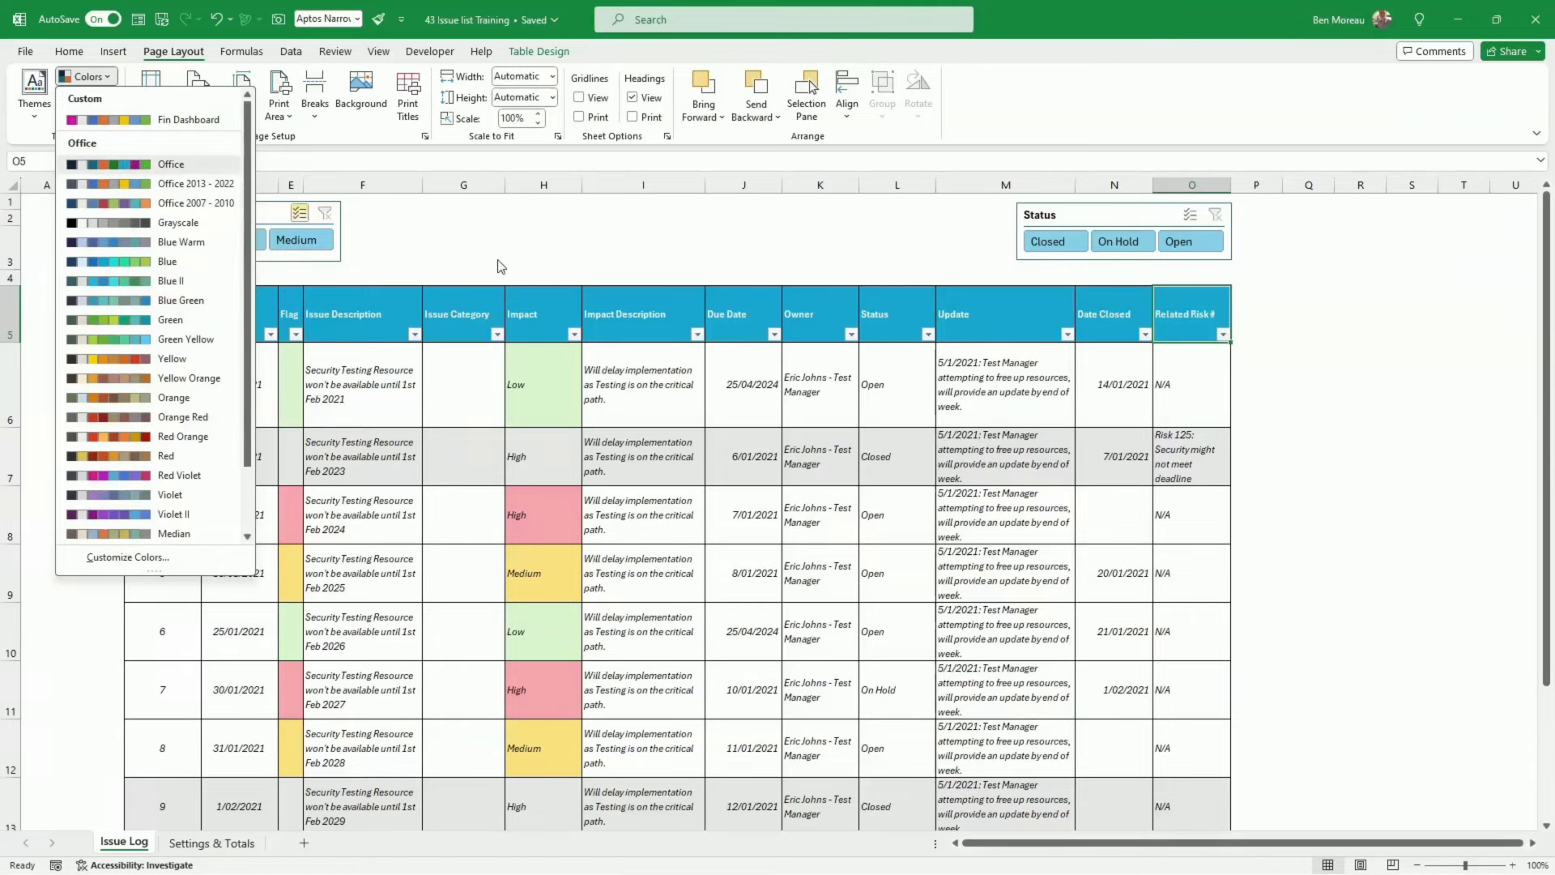
pyautogui.click(487, 239)
pyautogui.click(69, 51)
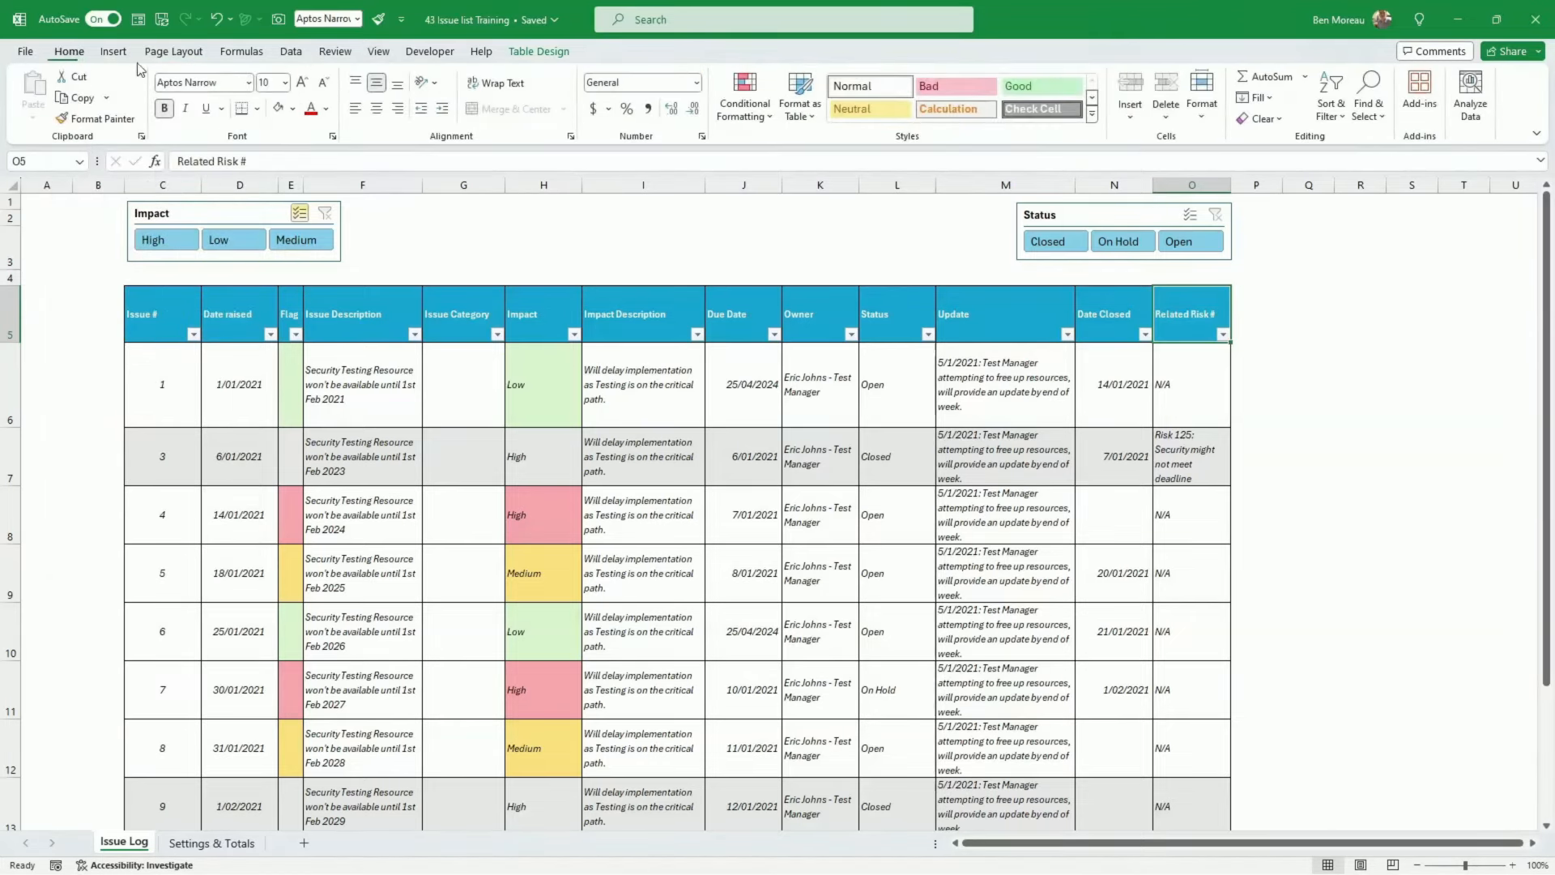
pyautogui.click(292, 110)
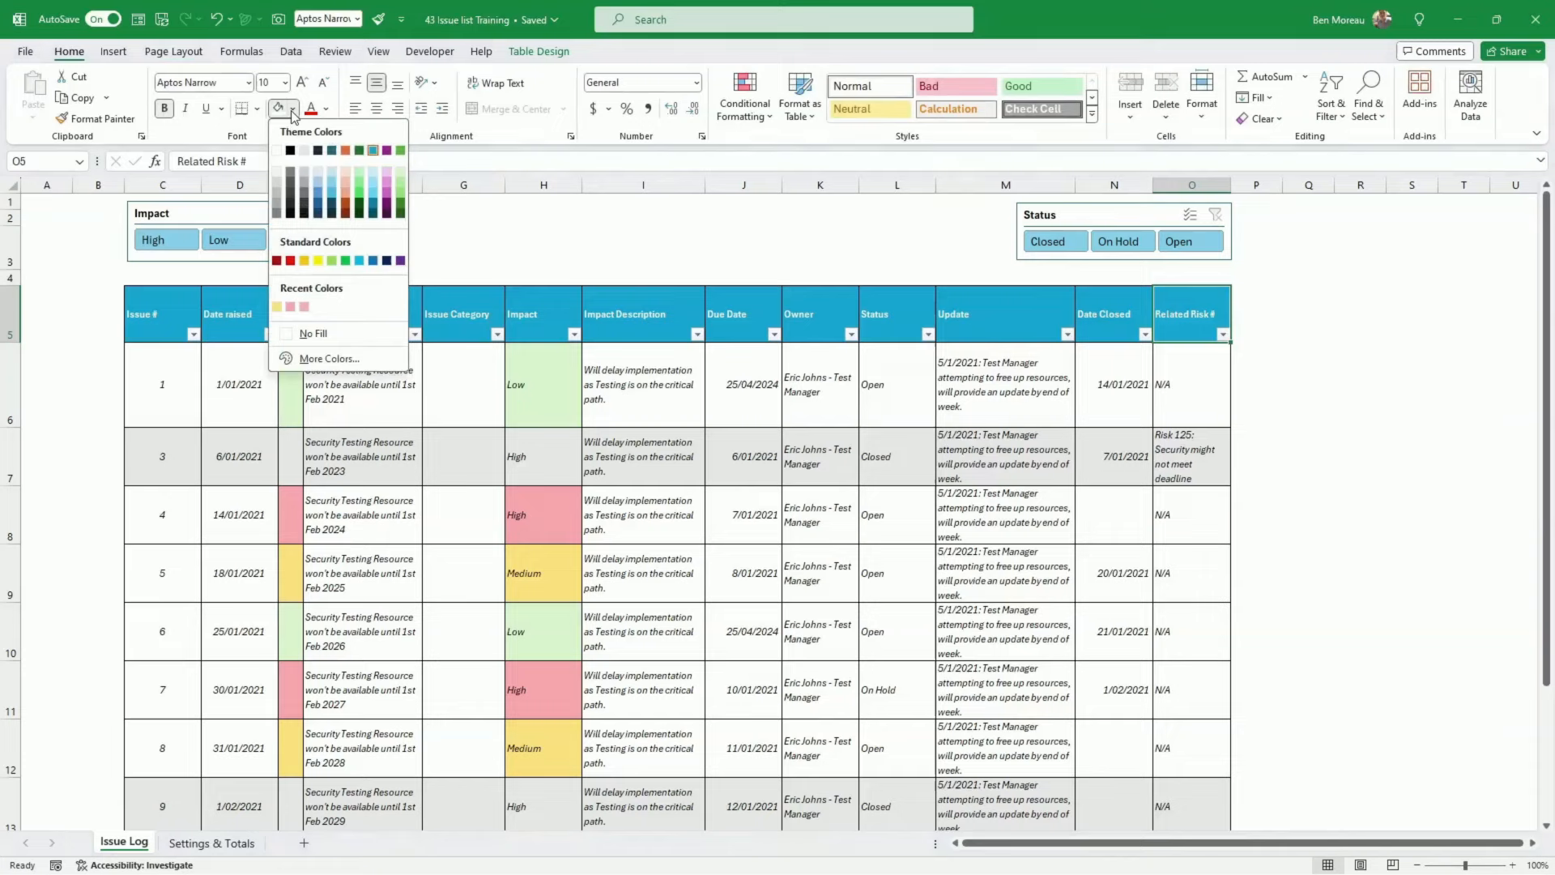
pyautogui.click(475, 243)
pyautogui.click(468, 236)
# Try the Yellow theme color set on the workbook and undo the change
pyautogui.click(173, 51)
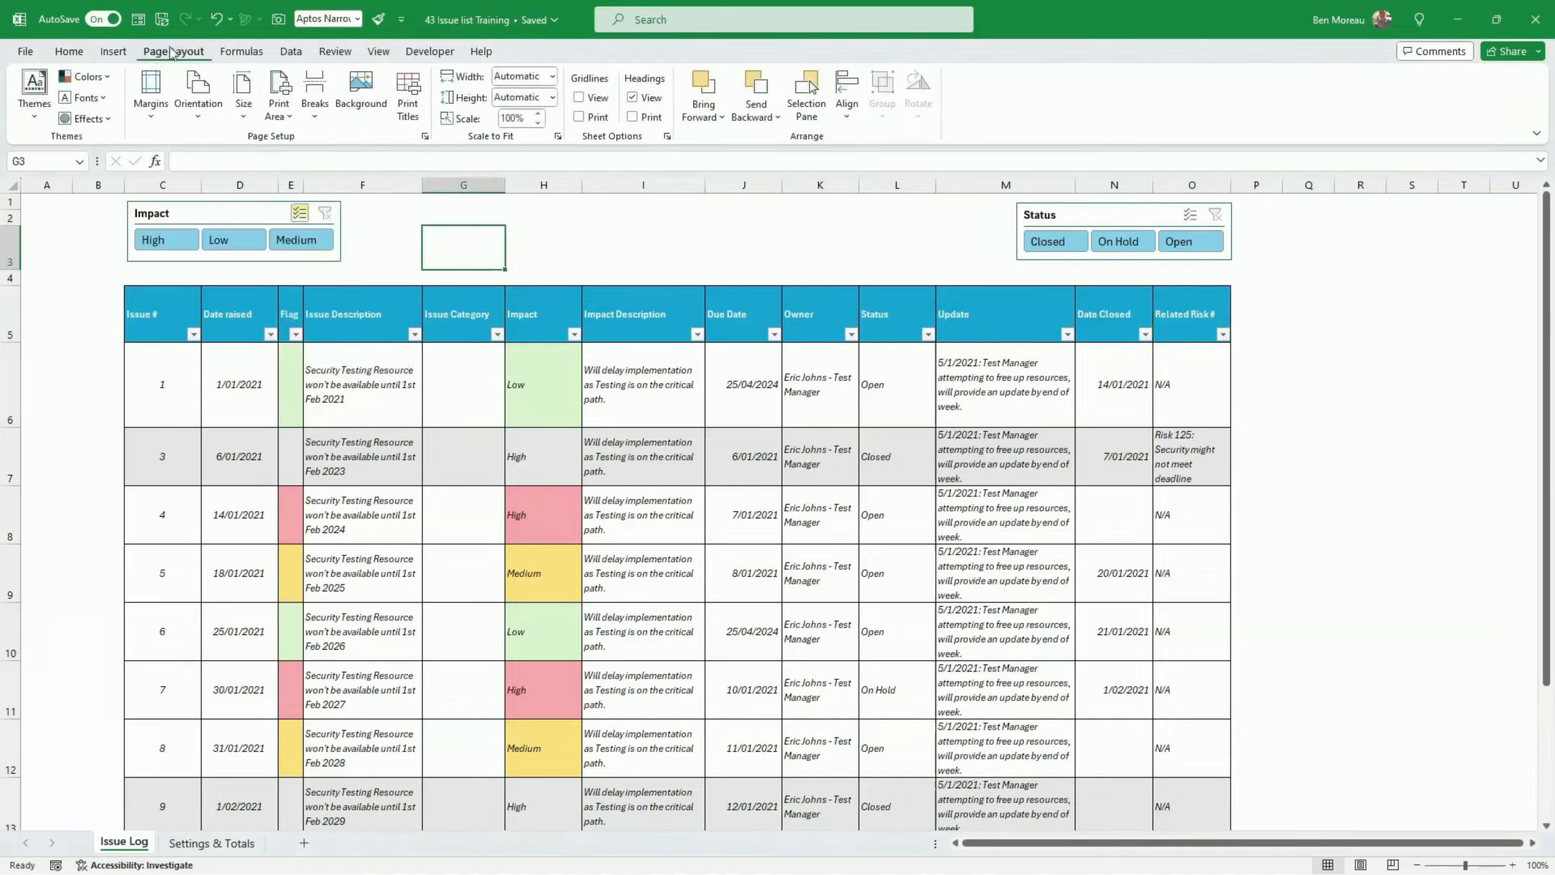
pyautogui.click(94, 77)
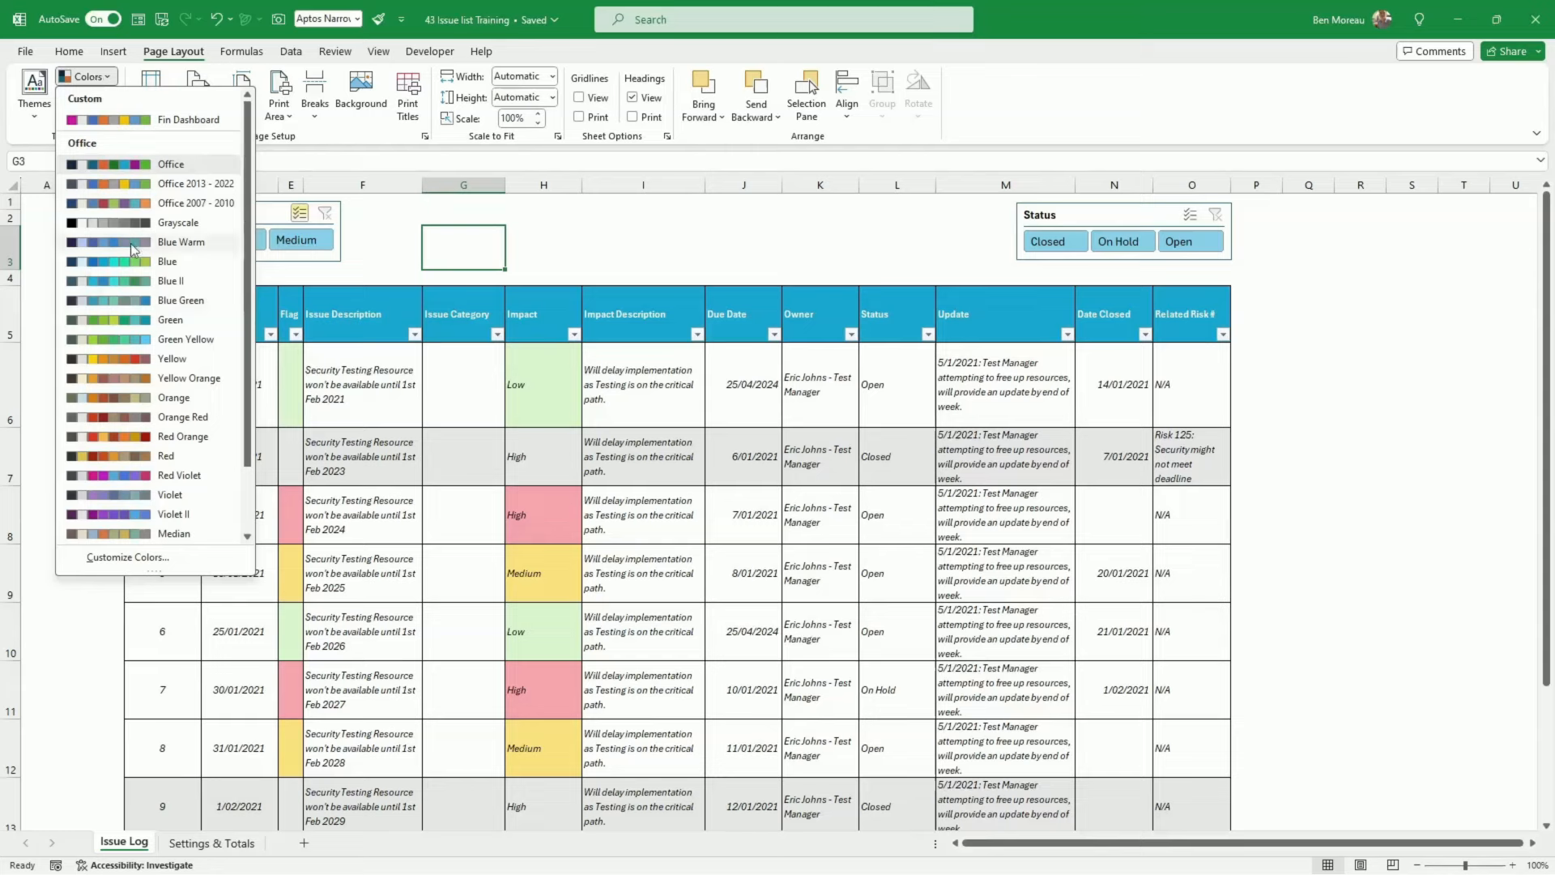
pyautogui.click(119, 360)
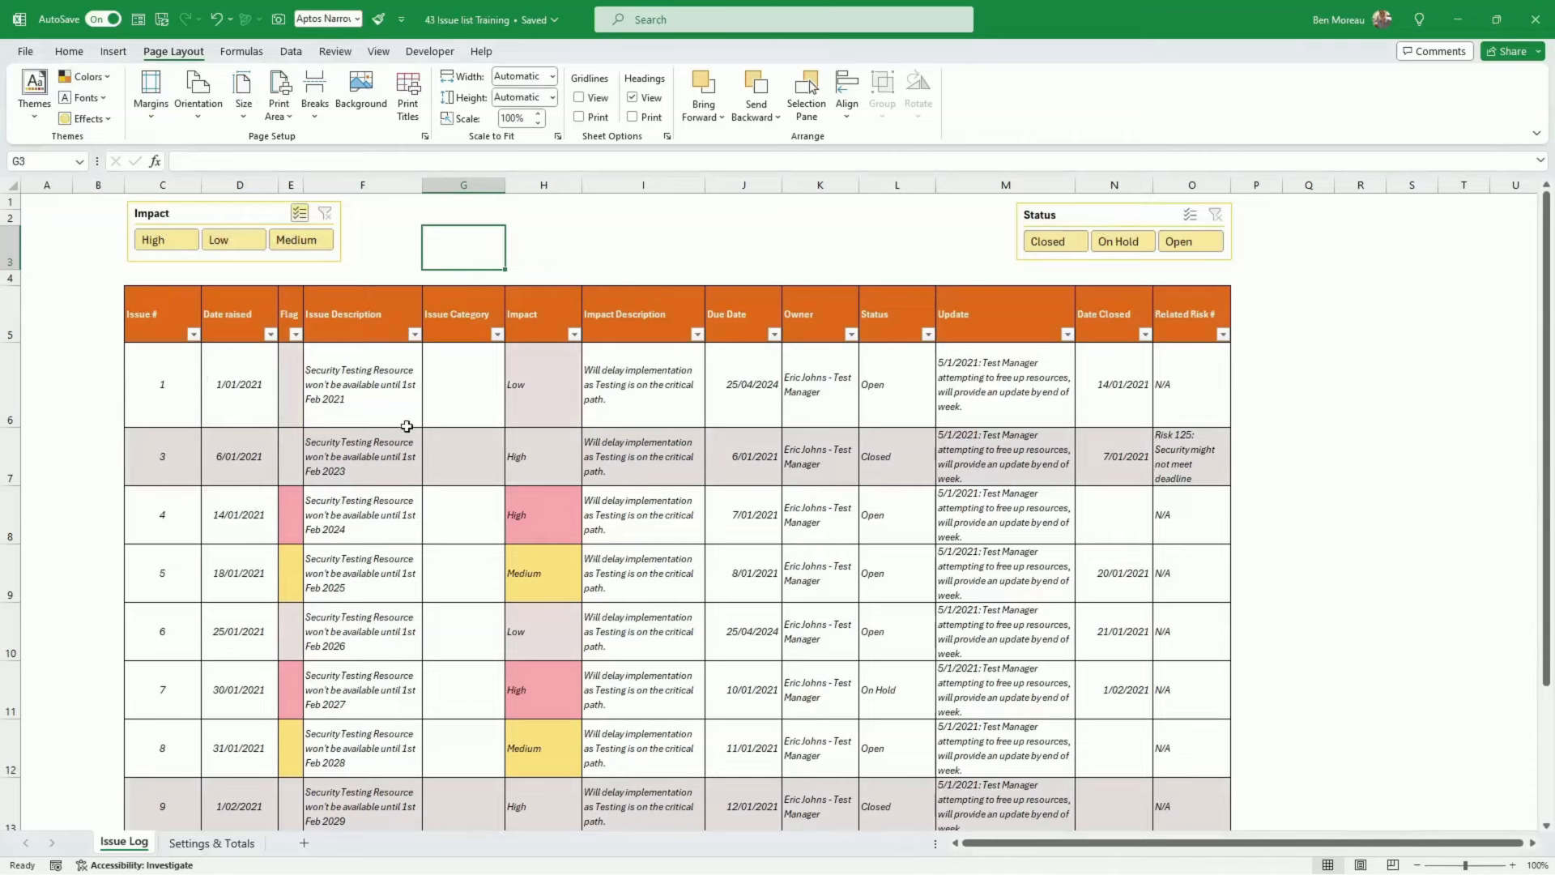
pyautogui.hotkey('ctrl', 'z')
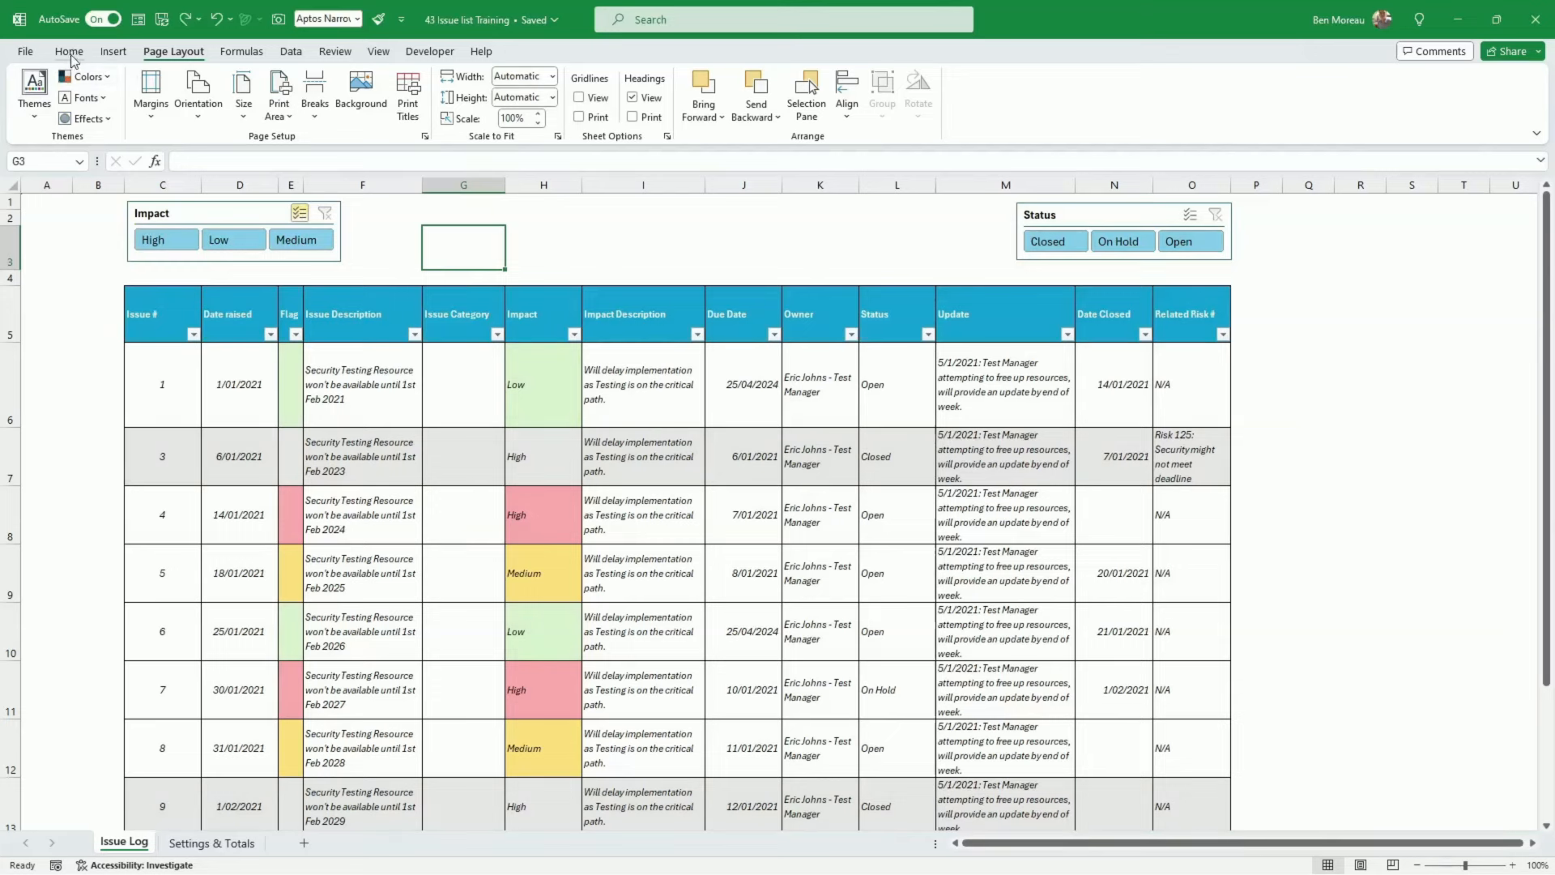
# Apply the light purple slicer style to the Status slicer above the issue table
pyautogui.click(1119, 273)
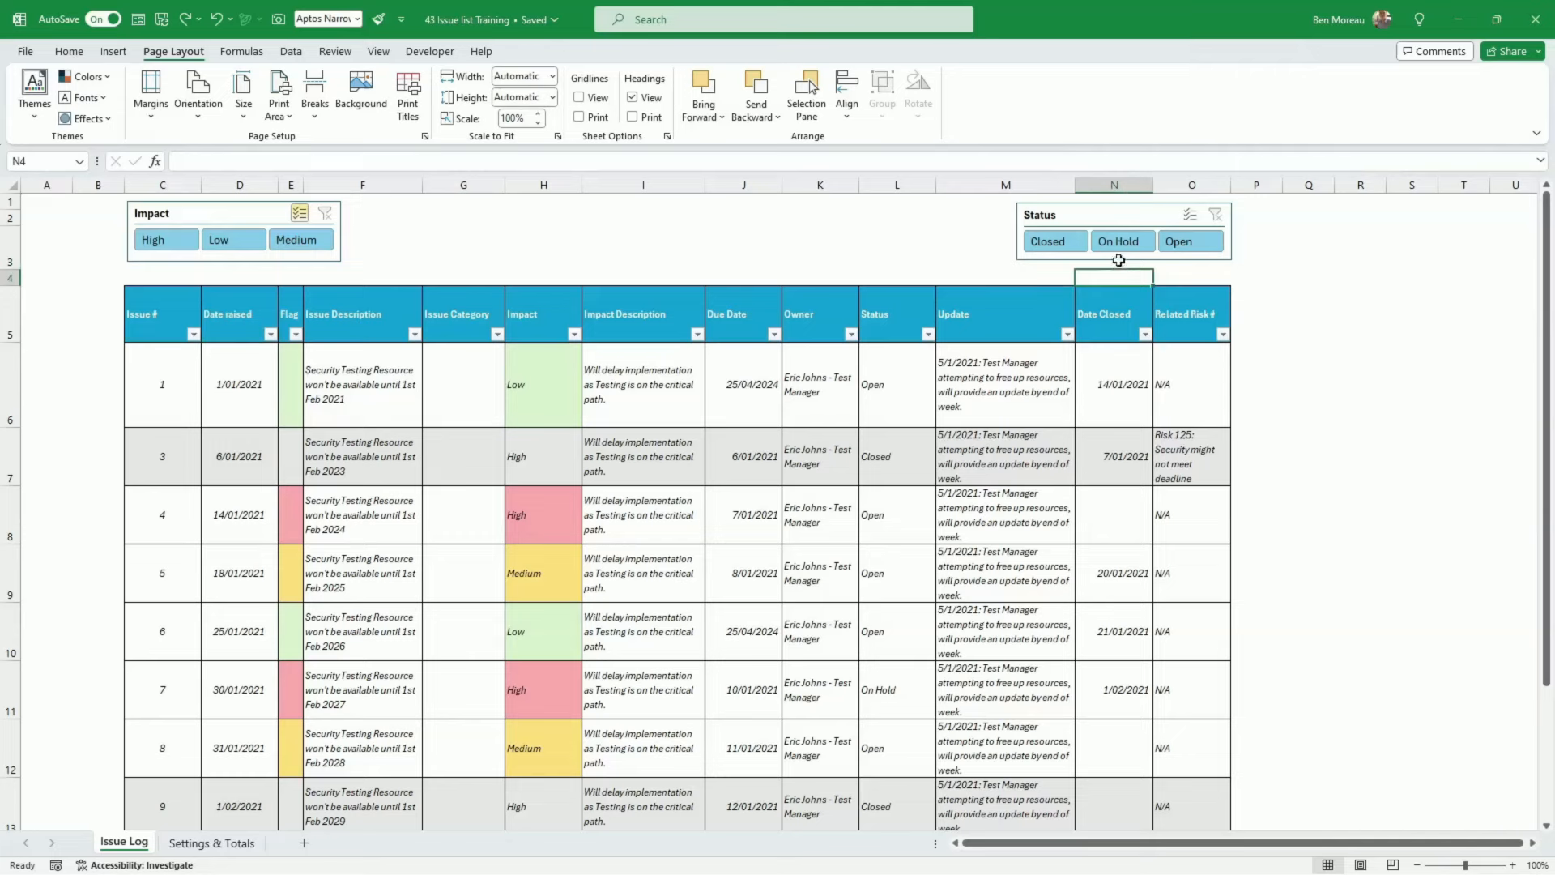
pyautogui.click(1120, 258)
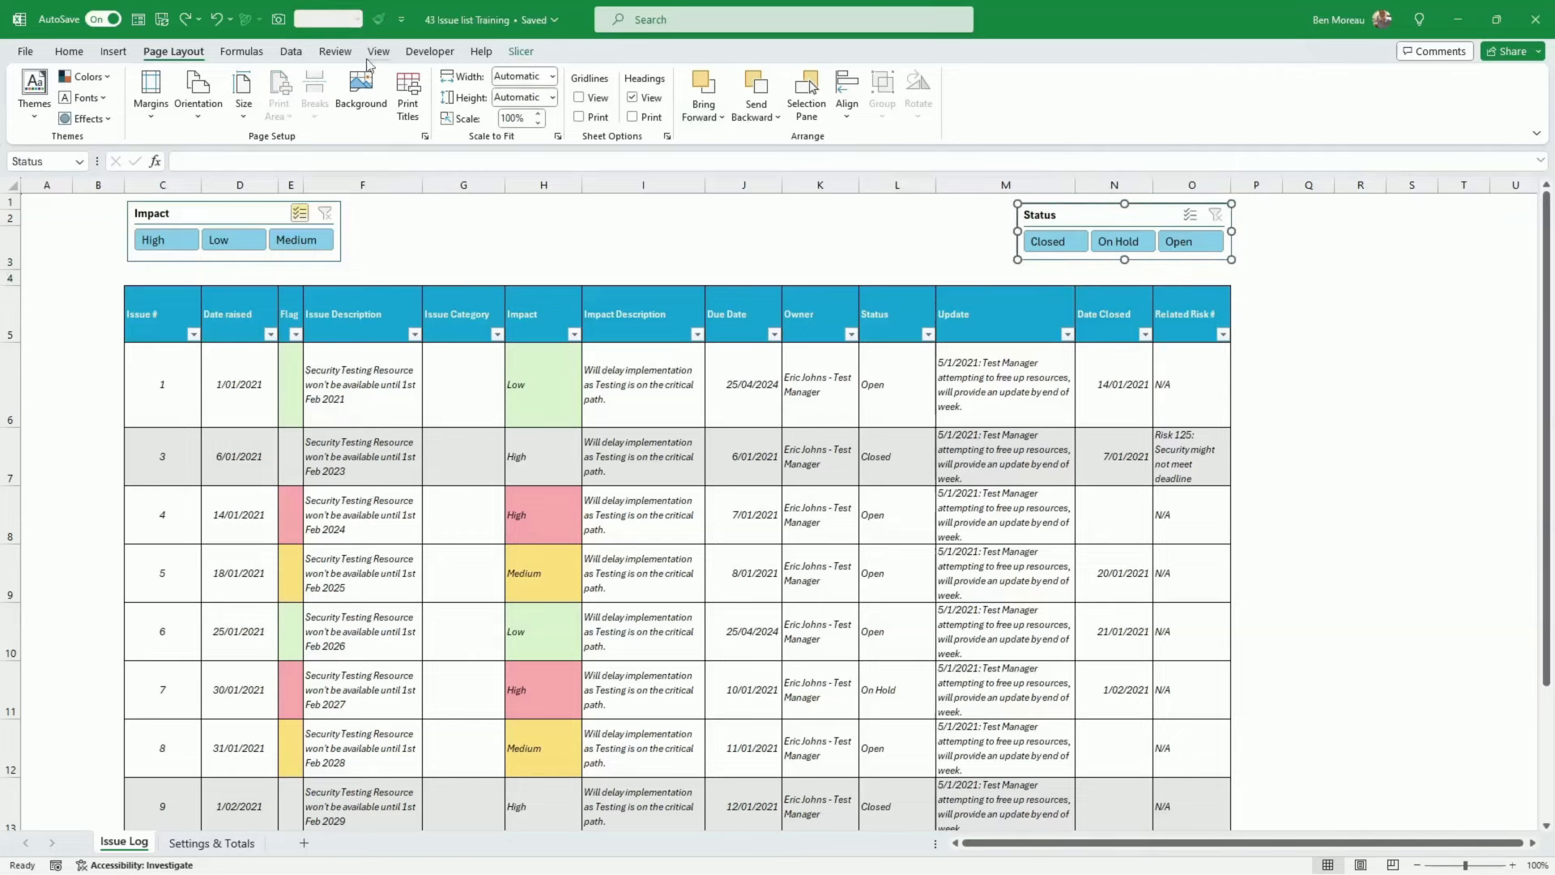
pyautogui.click(520, 51)
pyautogui.click(510, 115)
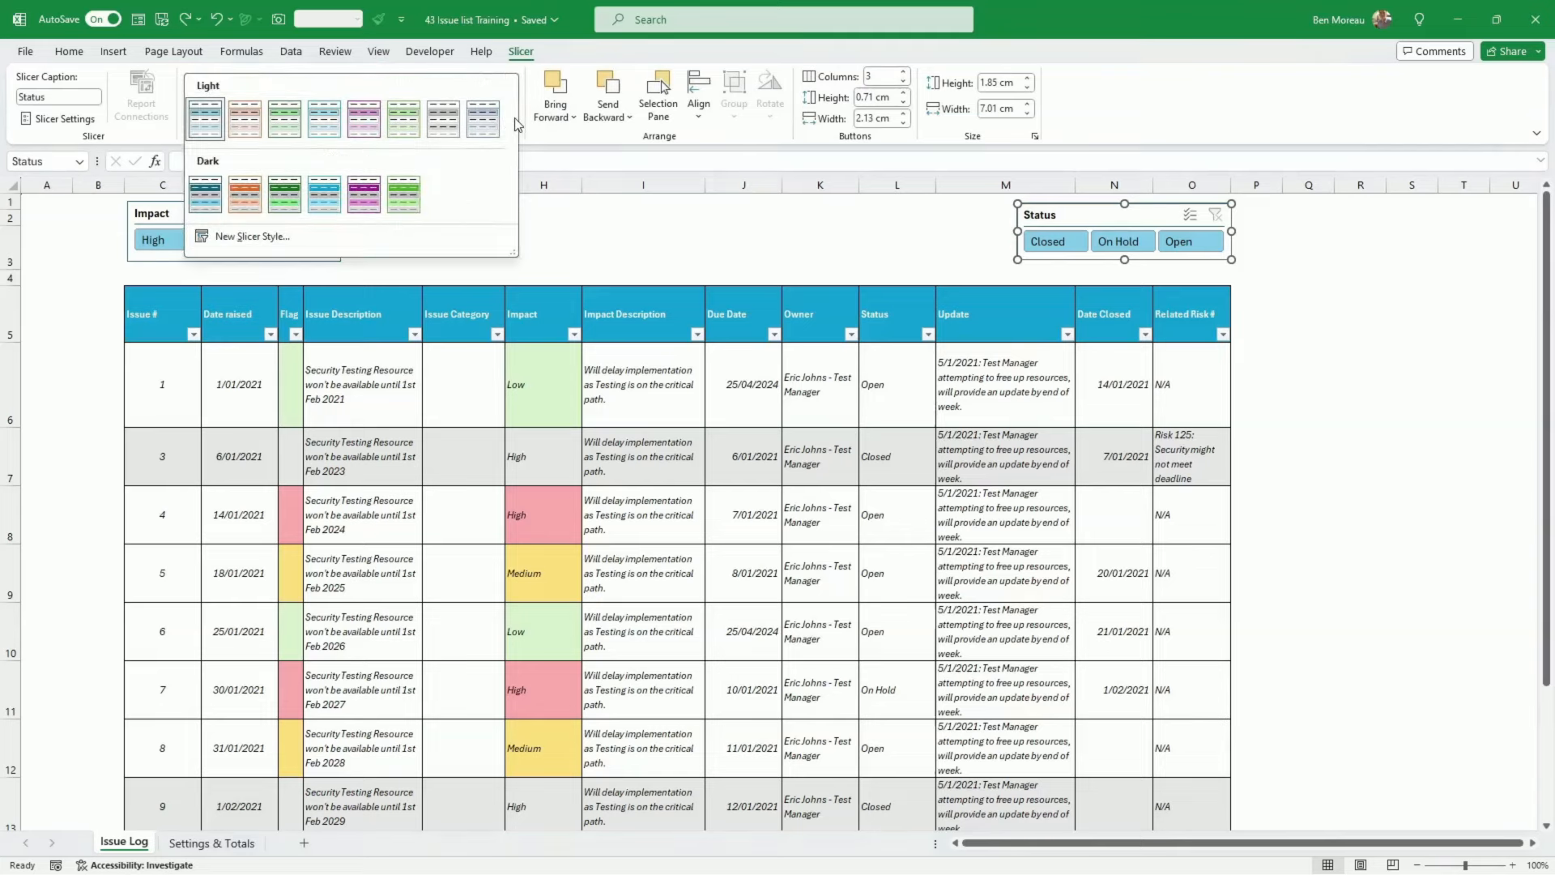
pyautogui.click(363, 118)
pyautogui.click(890, 237)
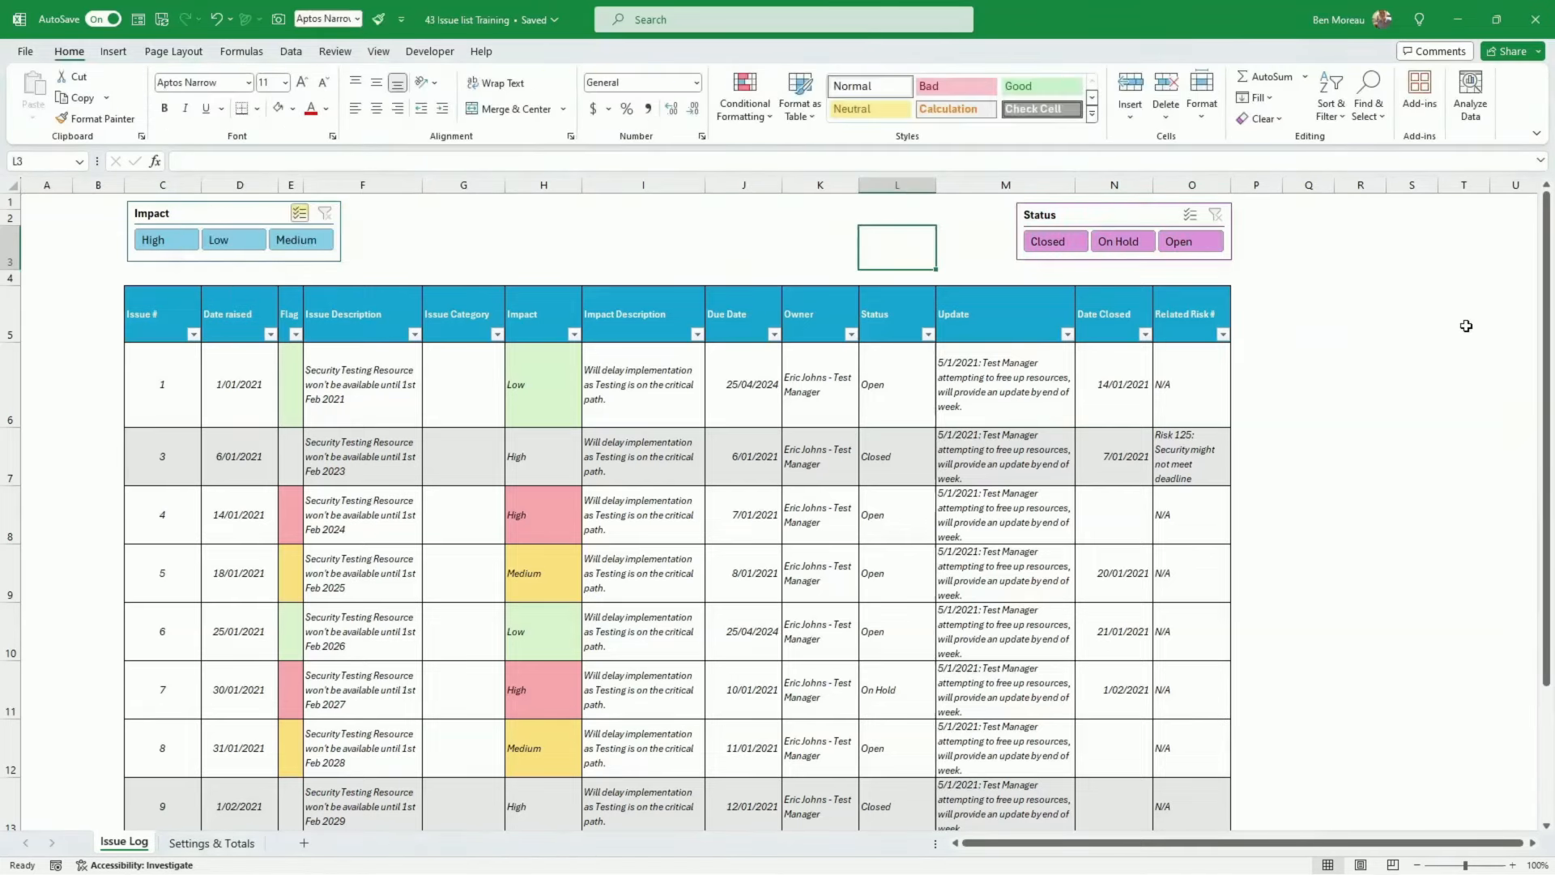
pyautogui.click(1198, 261)
pyautogui.click(1336, 263)
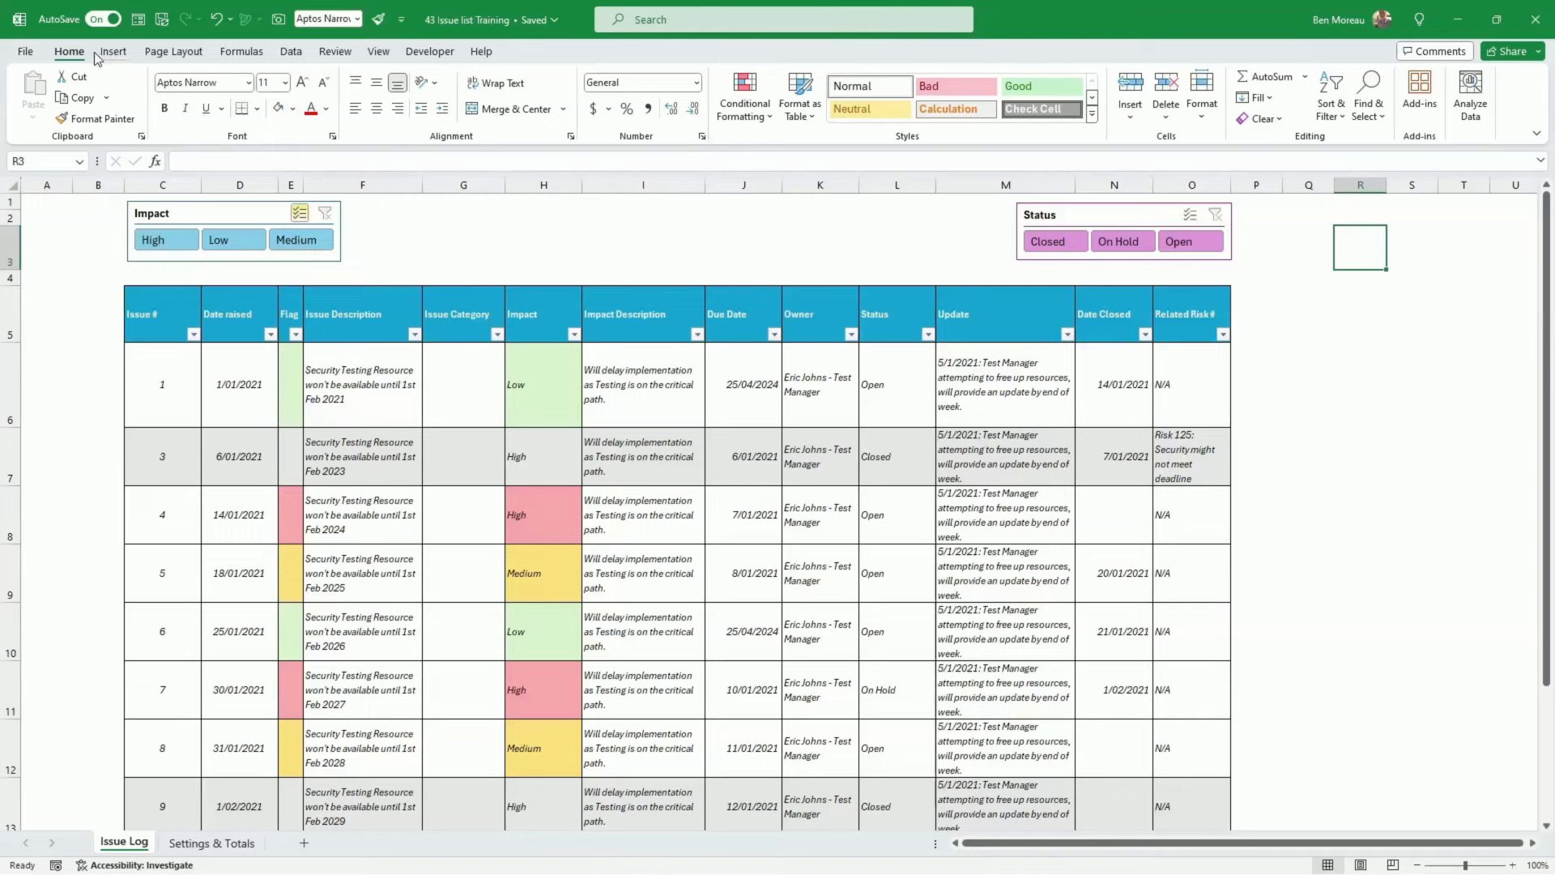
# Apply the light blue slicer style to the Status slicer
pyautogui.click(1044, 253)
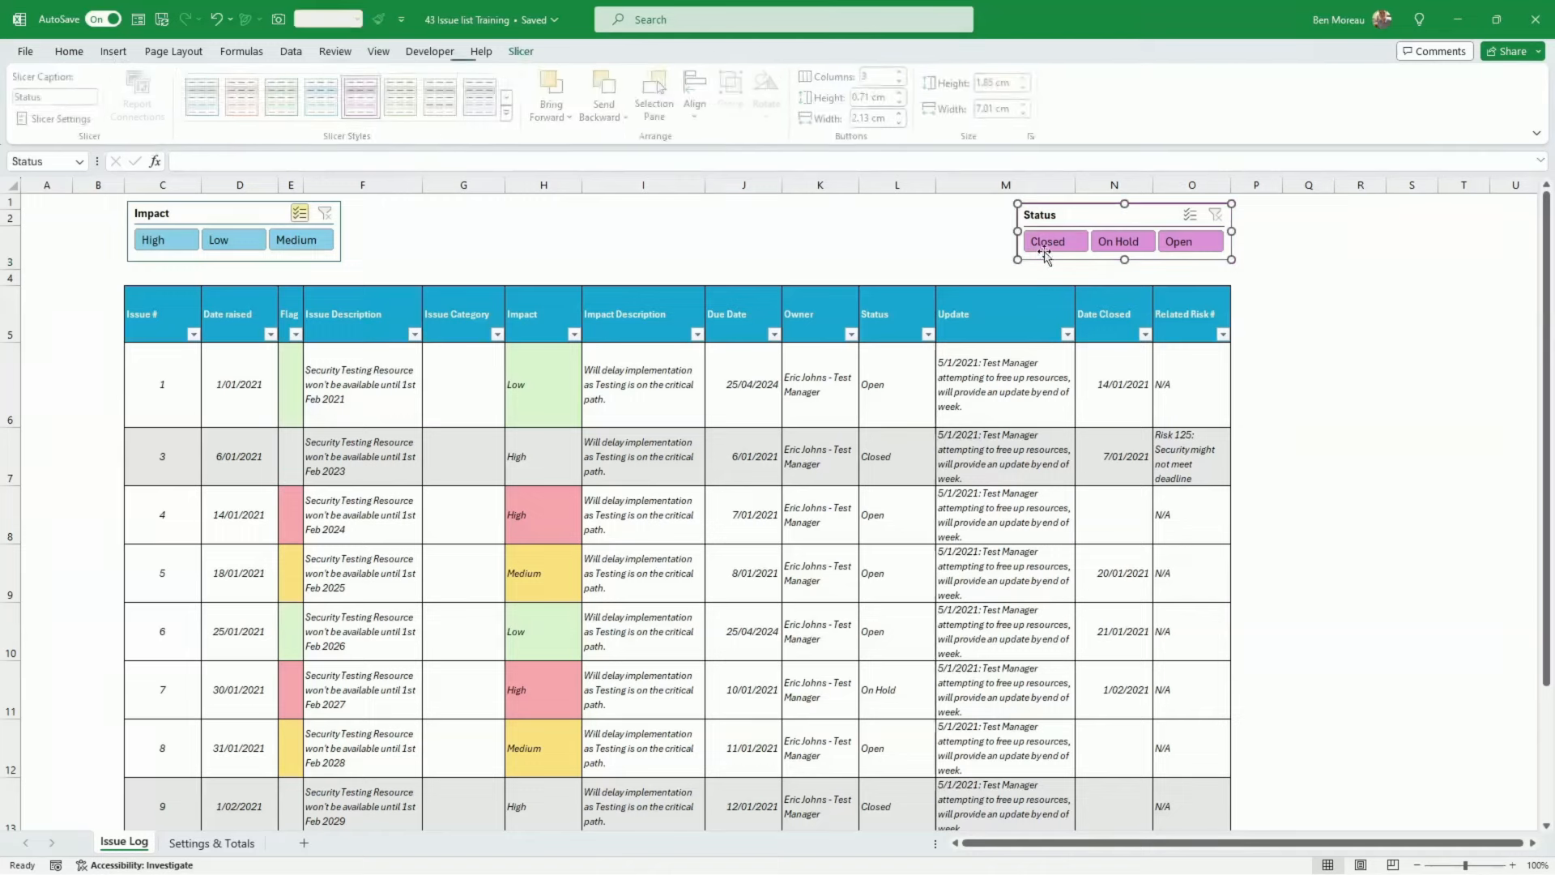
pyautogui.click(324, 97)
pyautogui.click(540, 253)
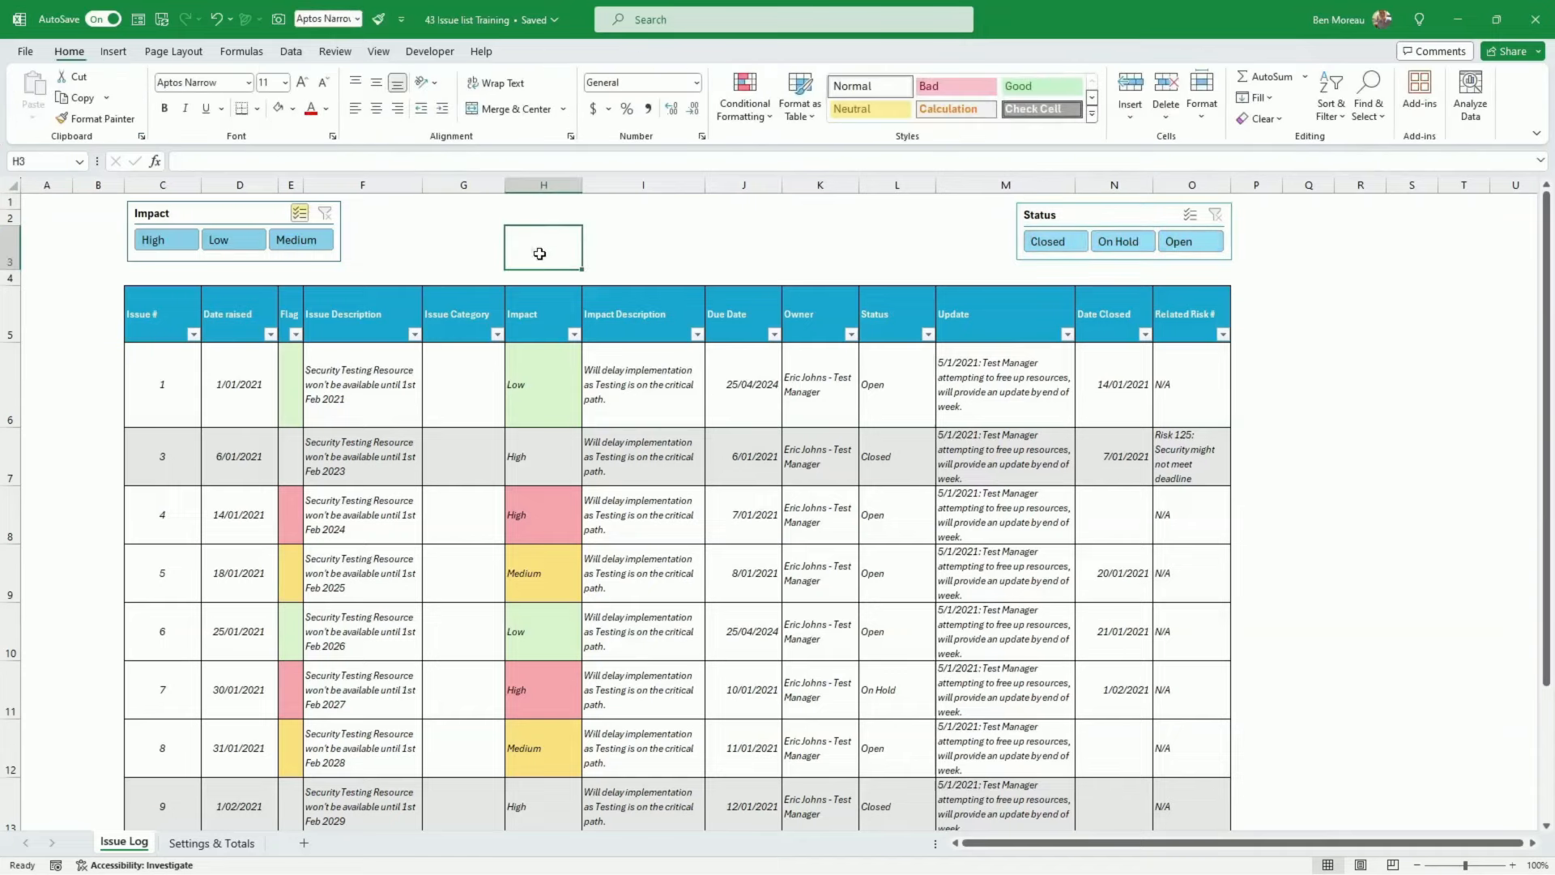
pyautogui.click(729, 392)
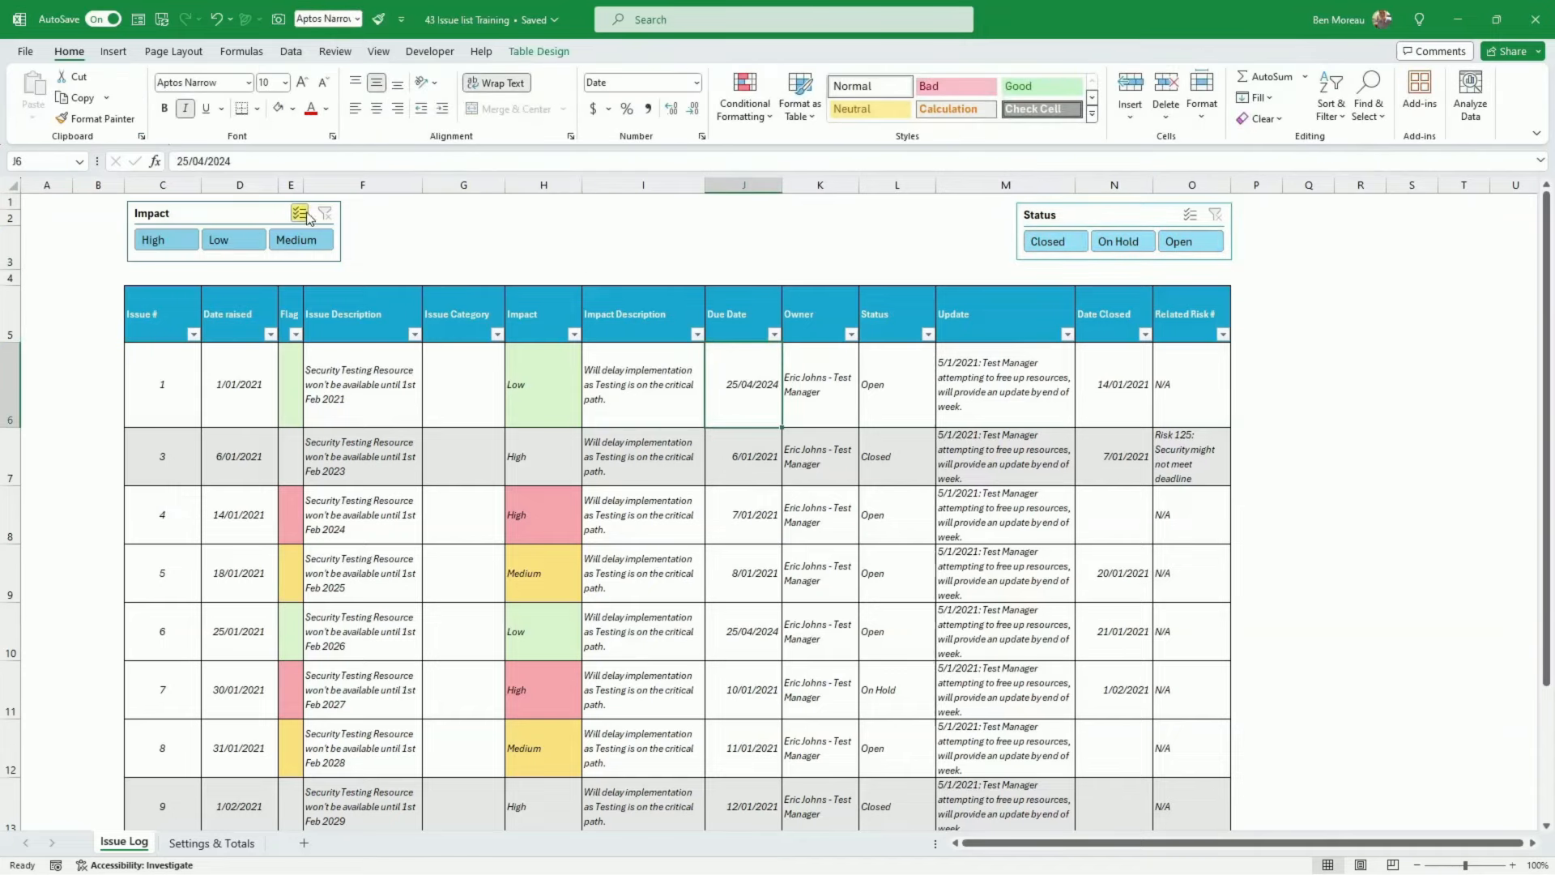
pyautogui.click(491, 243)
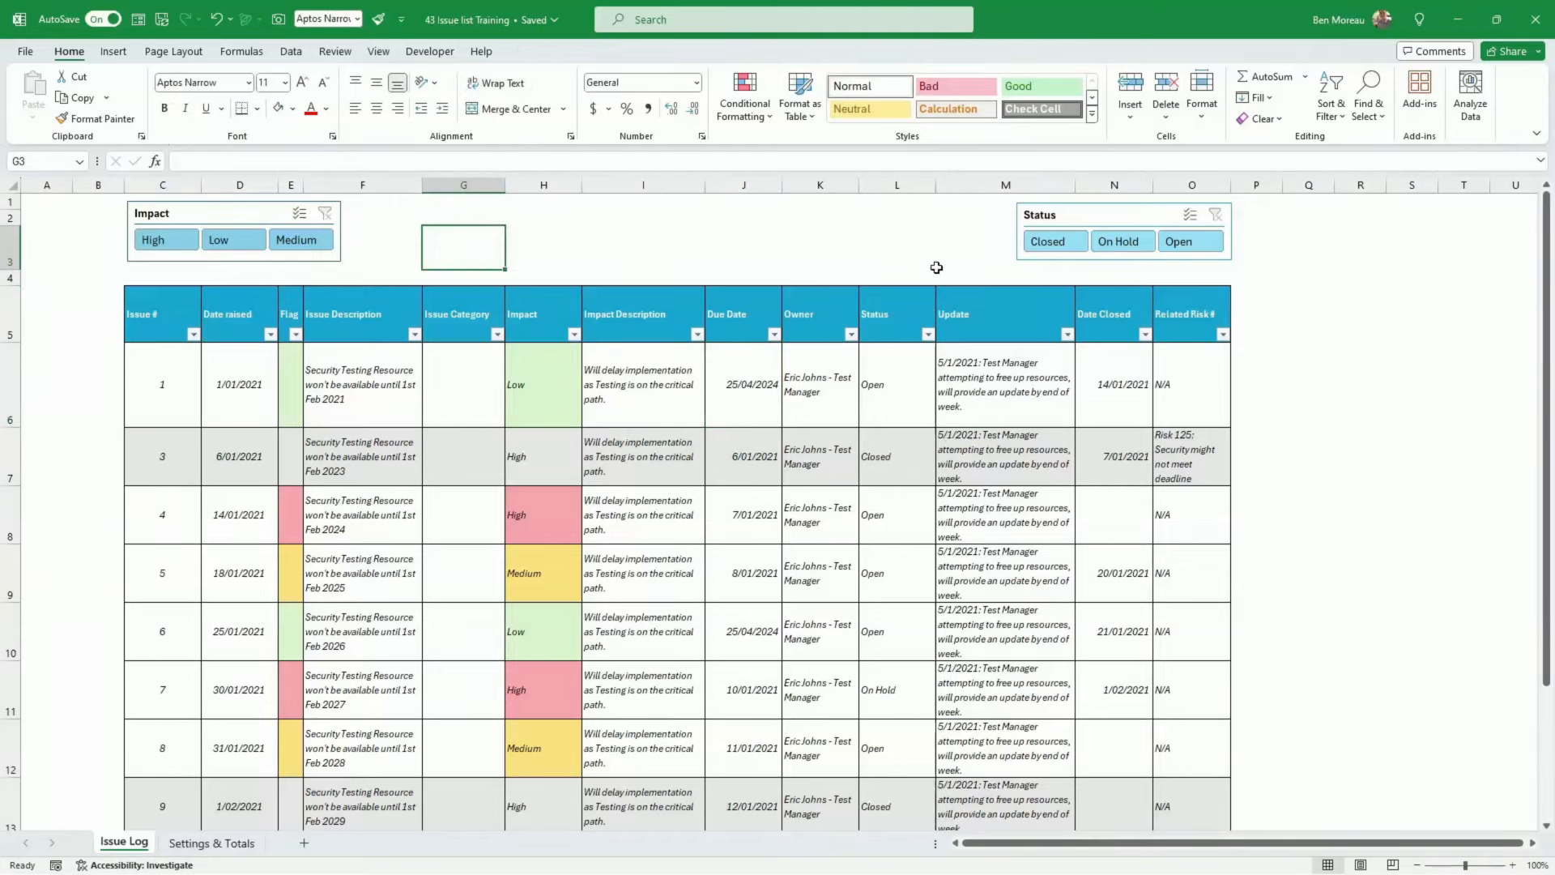
pyautogui.click(1226, 260)
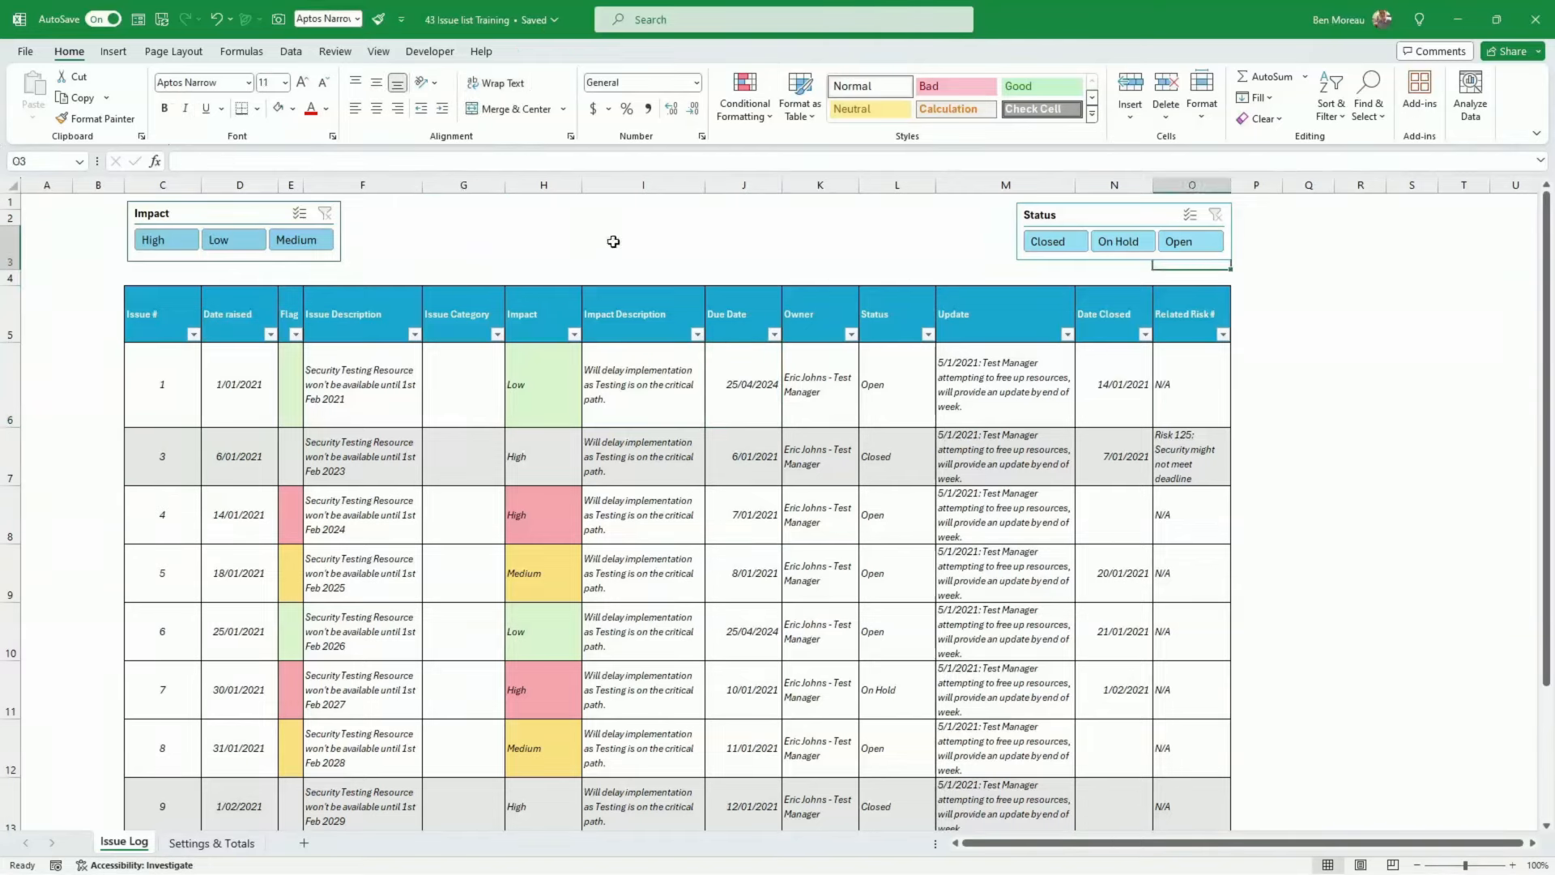
pyautogui.moveTo(566, 216); pyautogui.dragTo(821, 228)
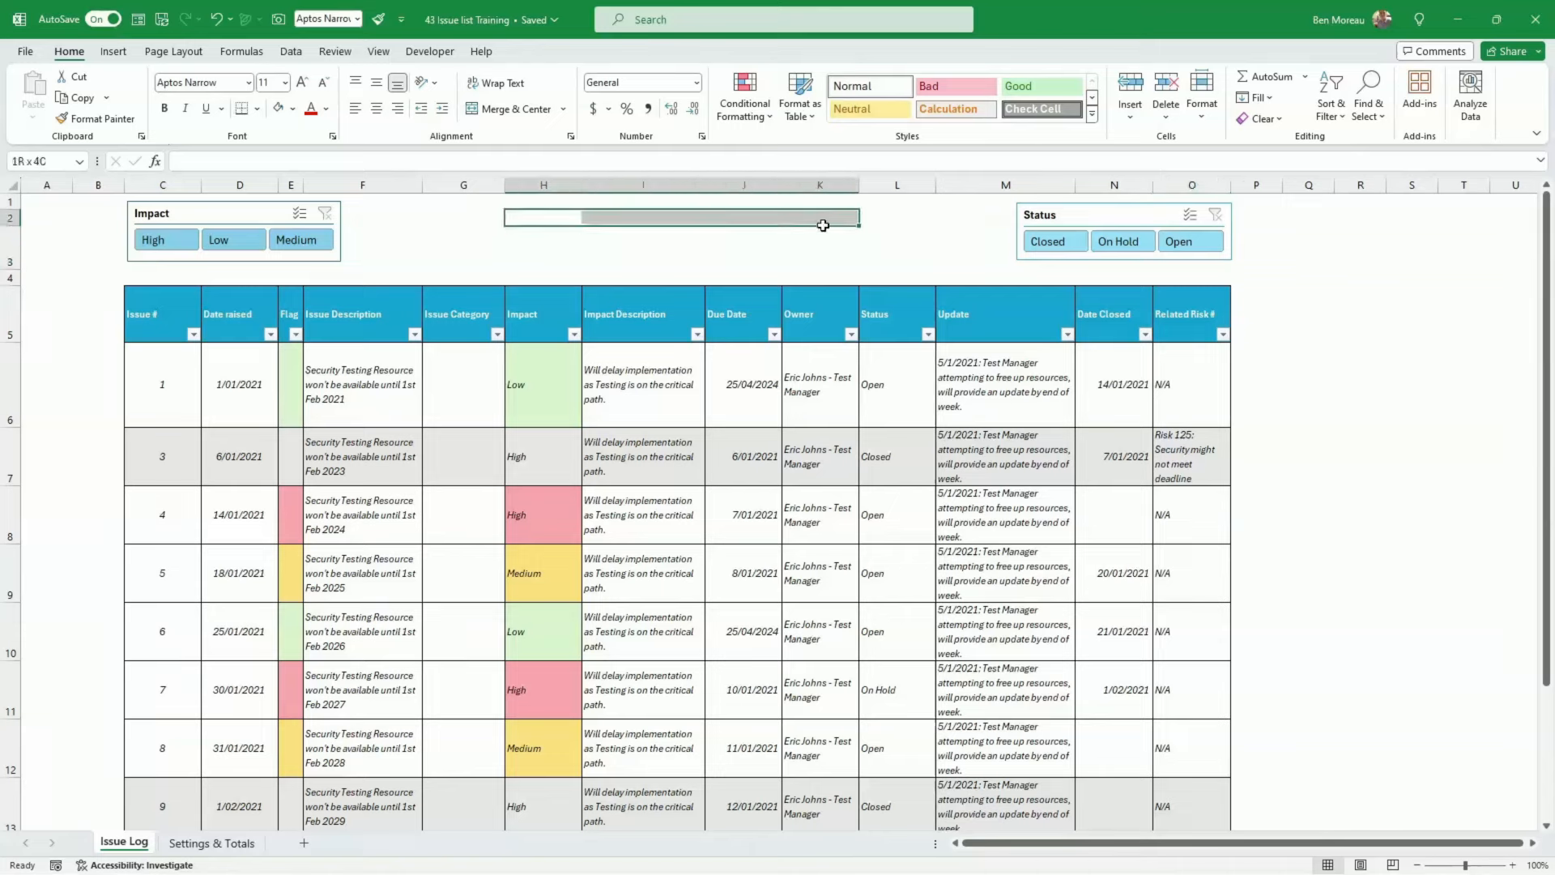
pyautogui.click(895, 235)
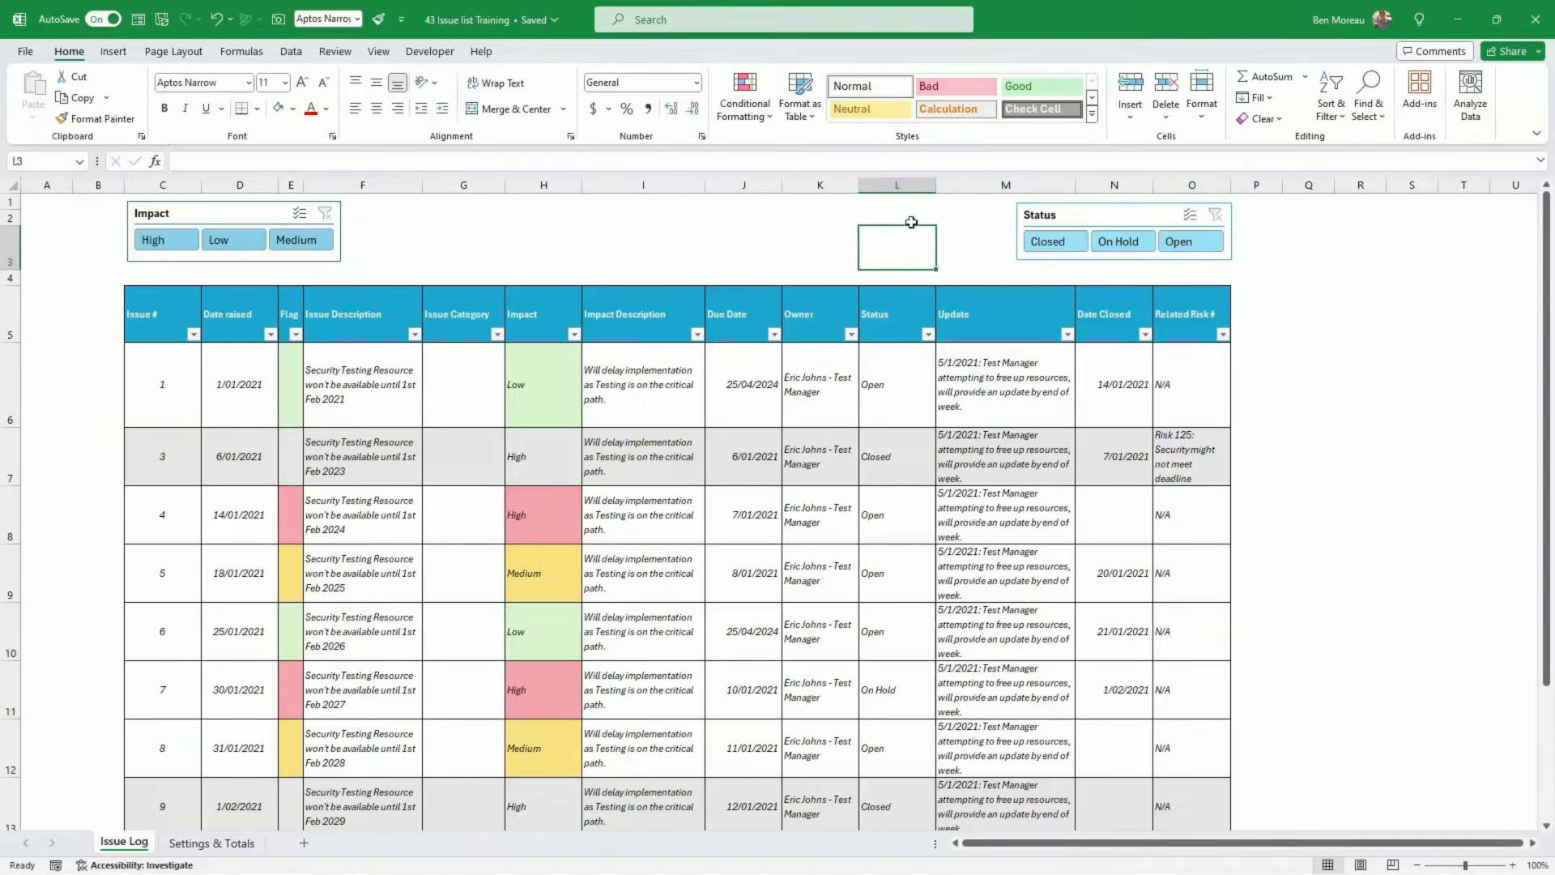
pyautogui.scroll(-2, 746, 471)
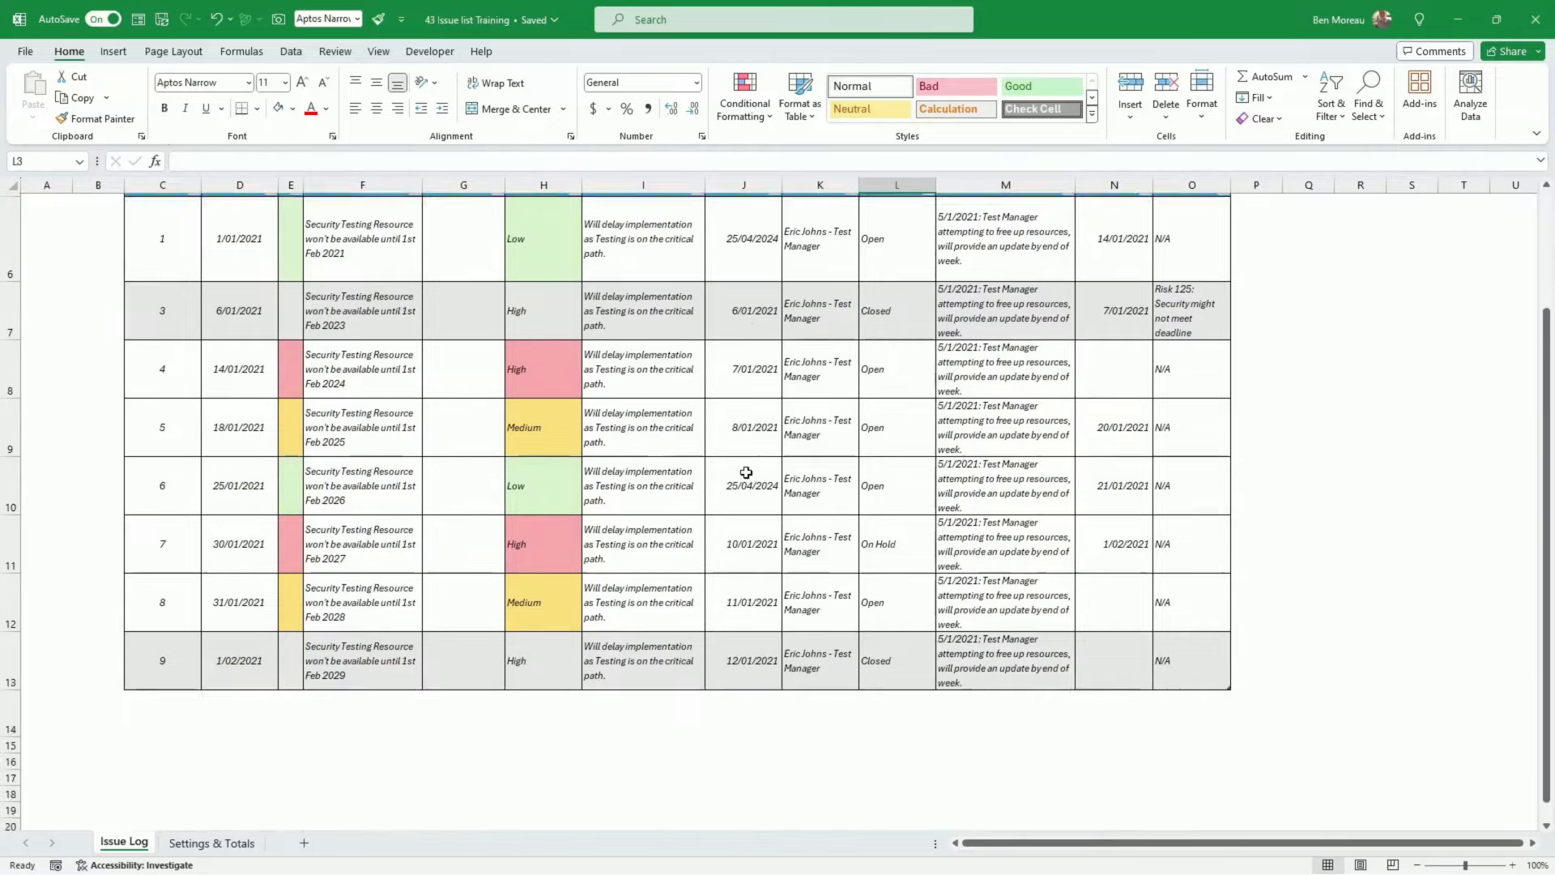
pyautogui.scroll(2, 743, 472)
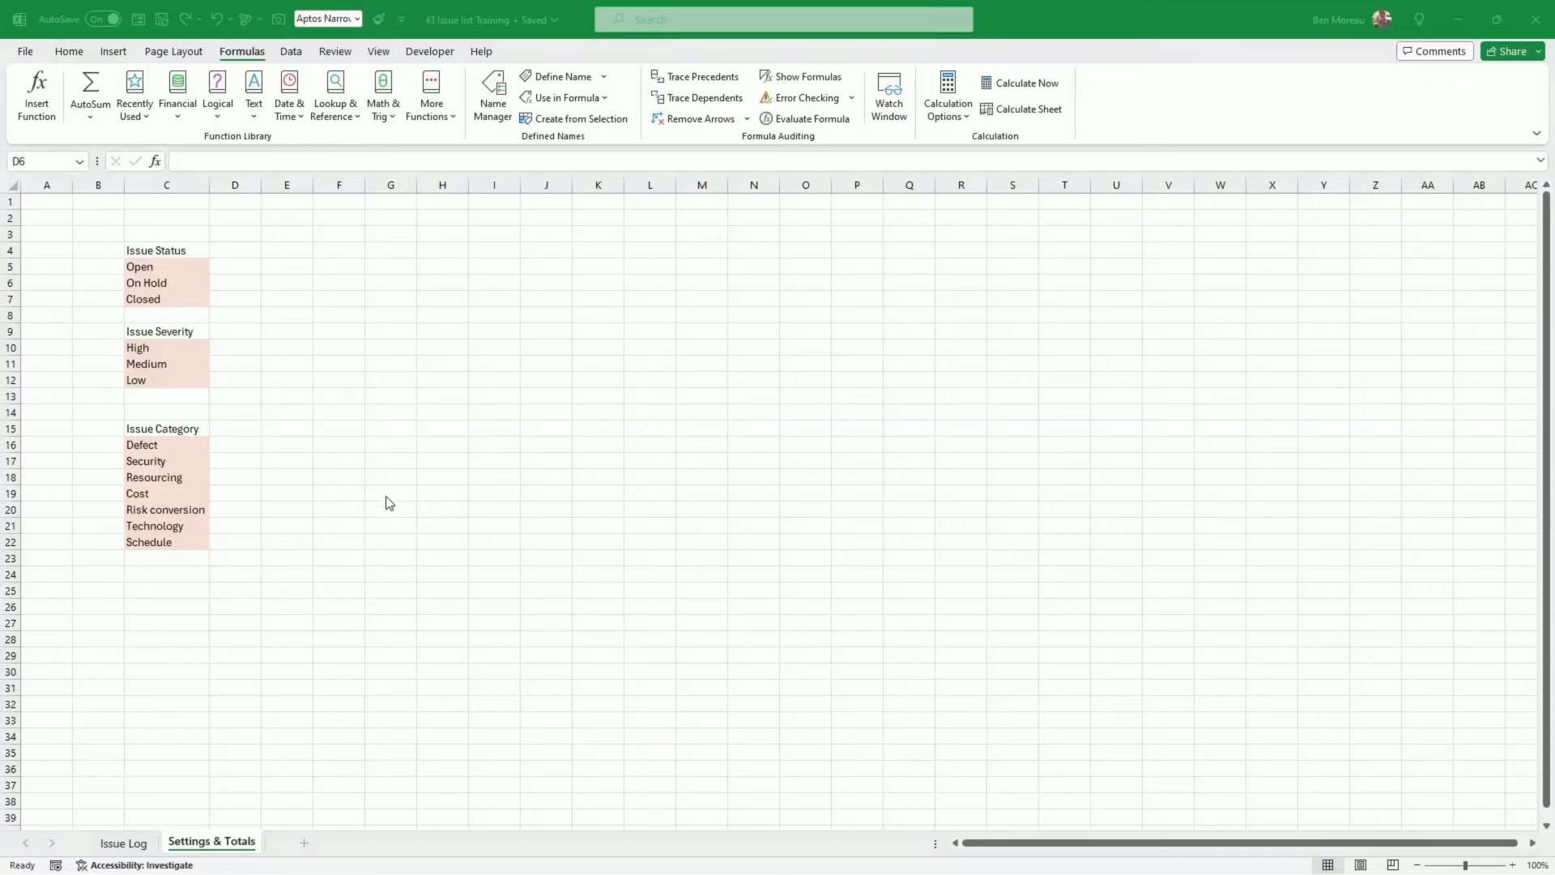
# Begin a COUNTIF formula in cell D5 beside Open, using the Issue Log table's Status column as the range
pyautogui.click(413, 488)
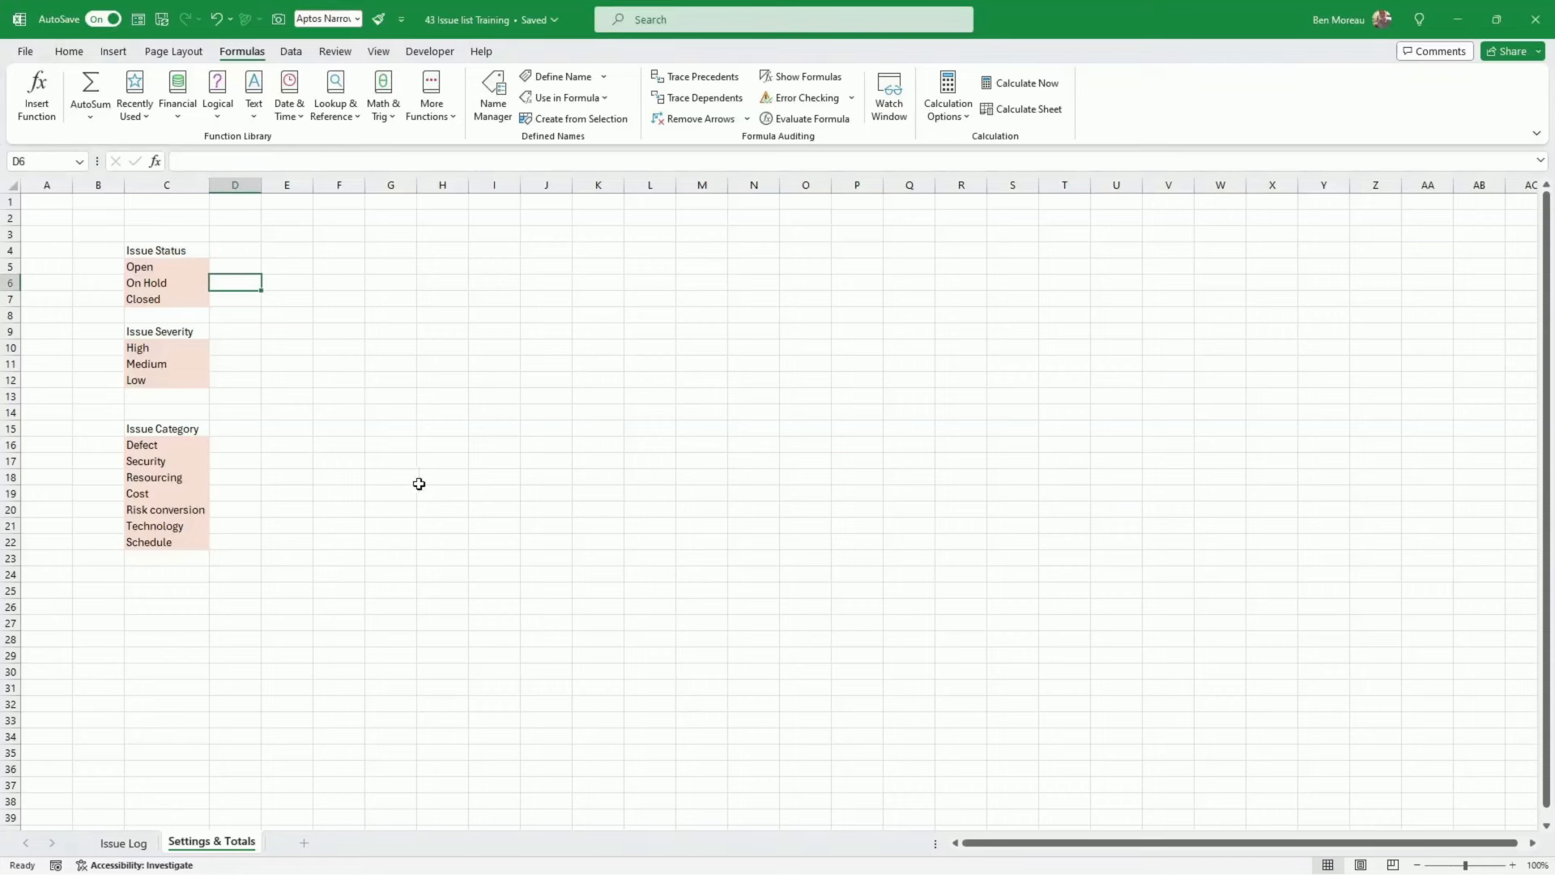
pyautogui.click(235, 266)
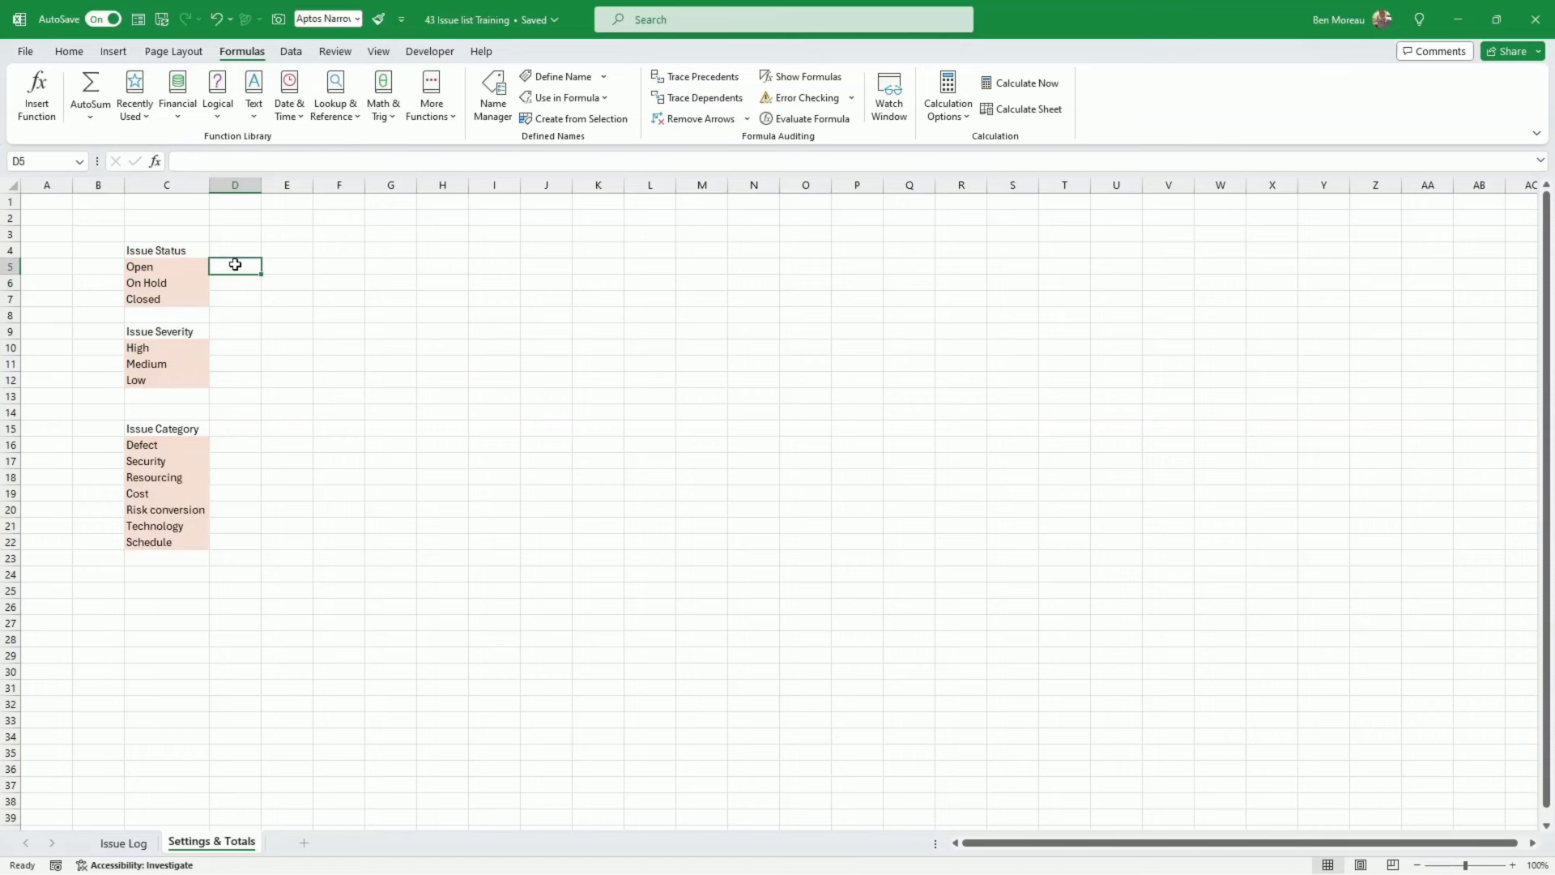
pyautogui.write('=c')
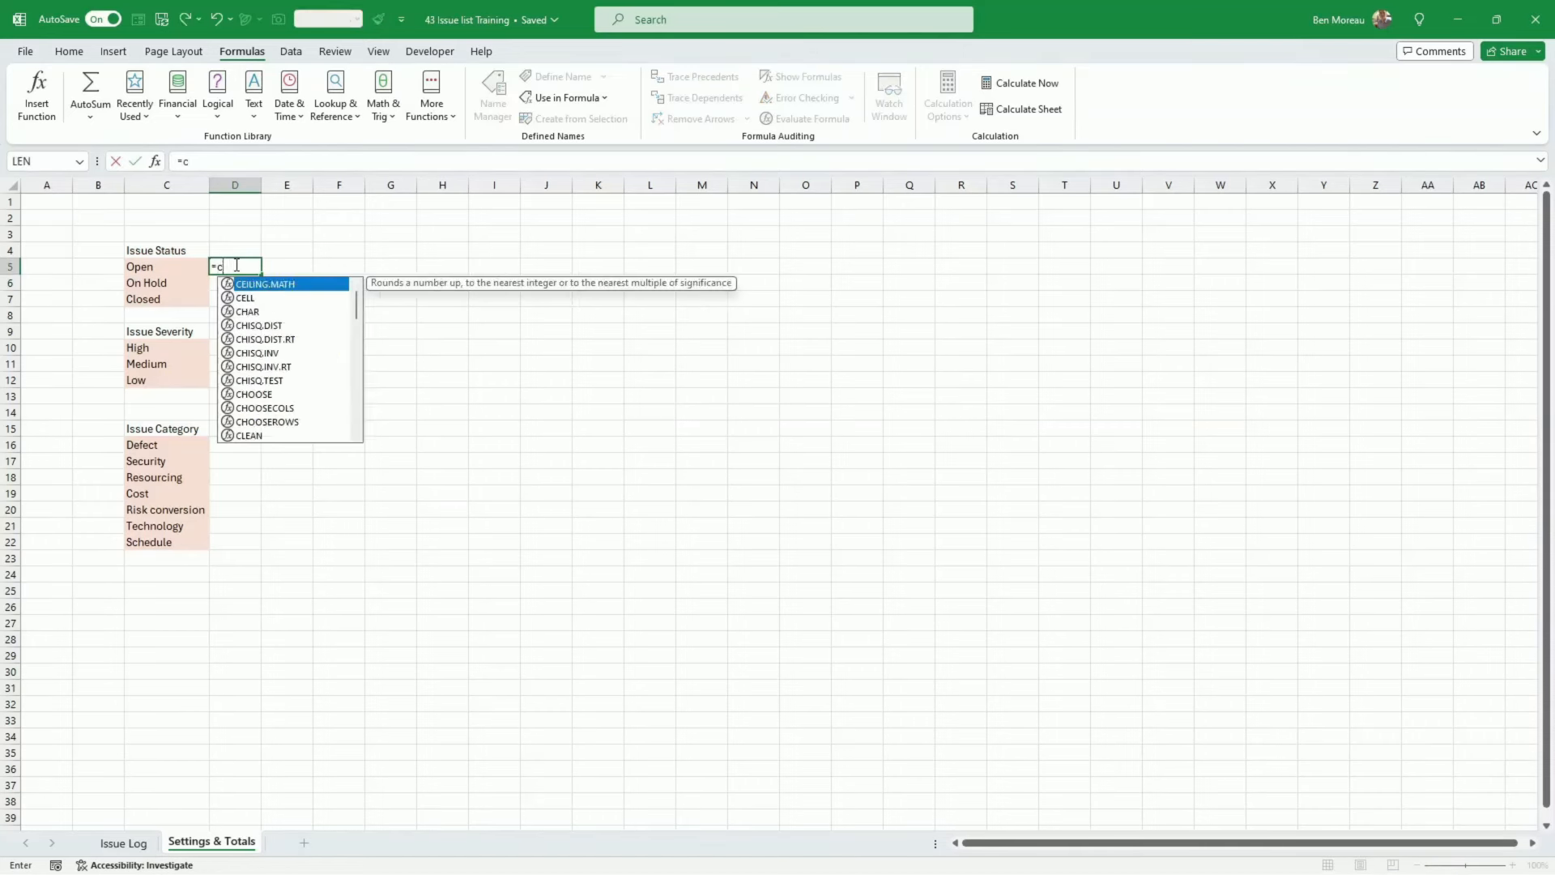
pyautogui.write('ountif(')
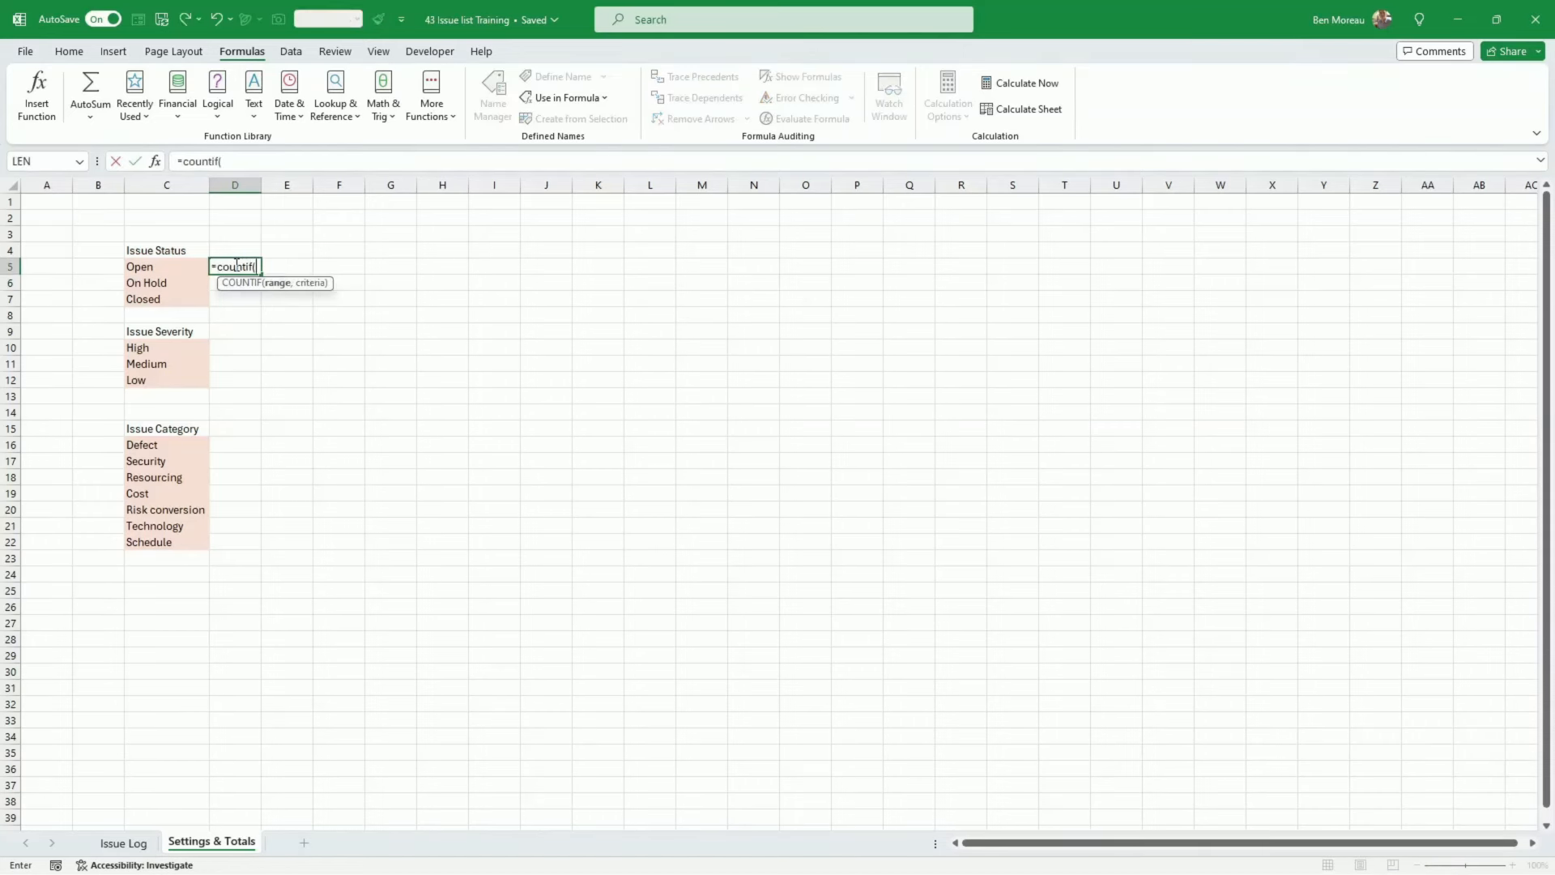
pyautogui.click(125, 843)
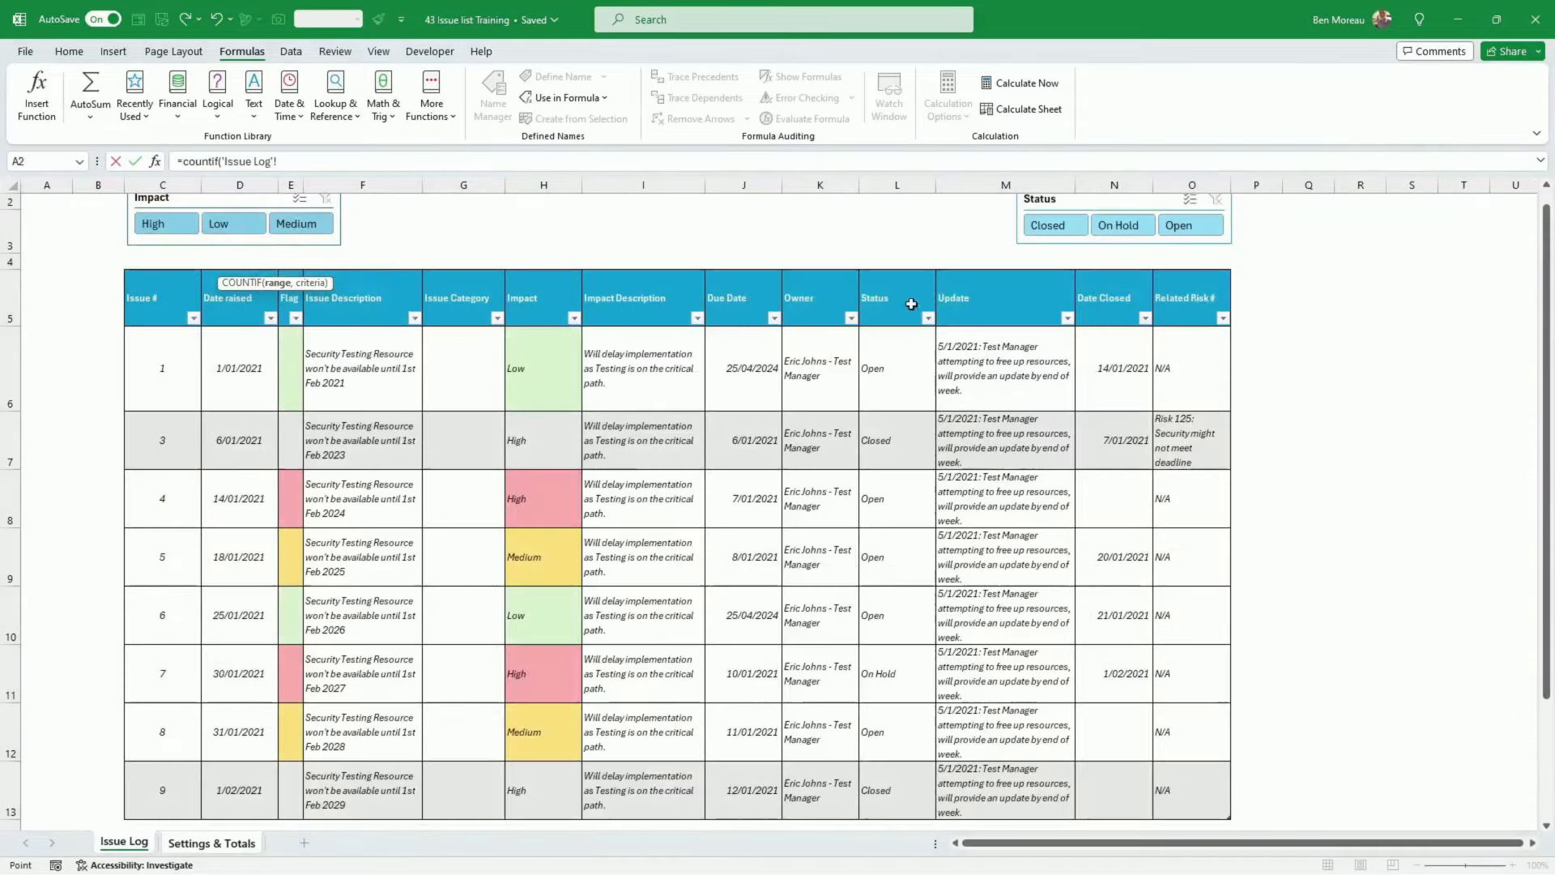
pyautogui.click(890, 370)
pyautogui.moveTo(890, 370); pyautogui.dragTo(885, 788)
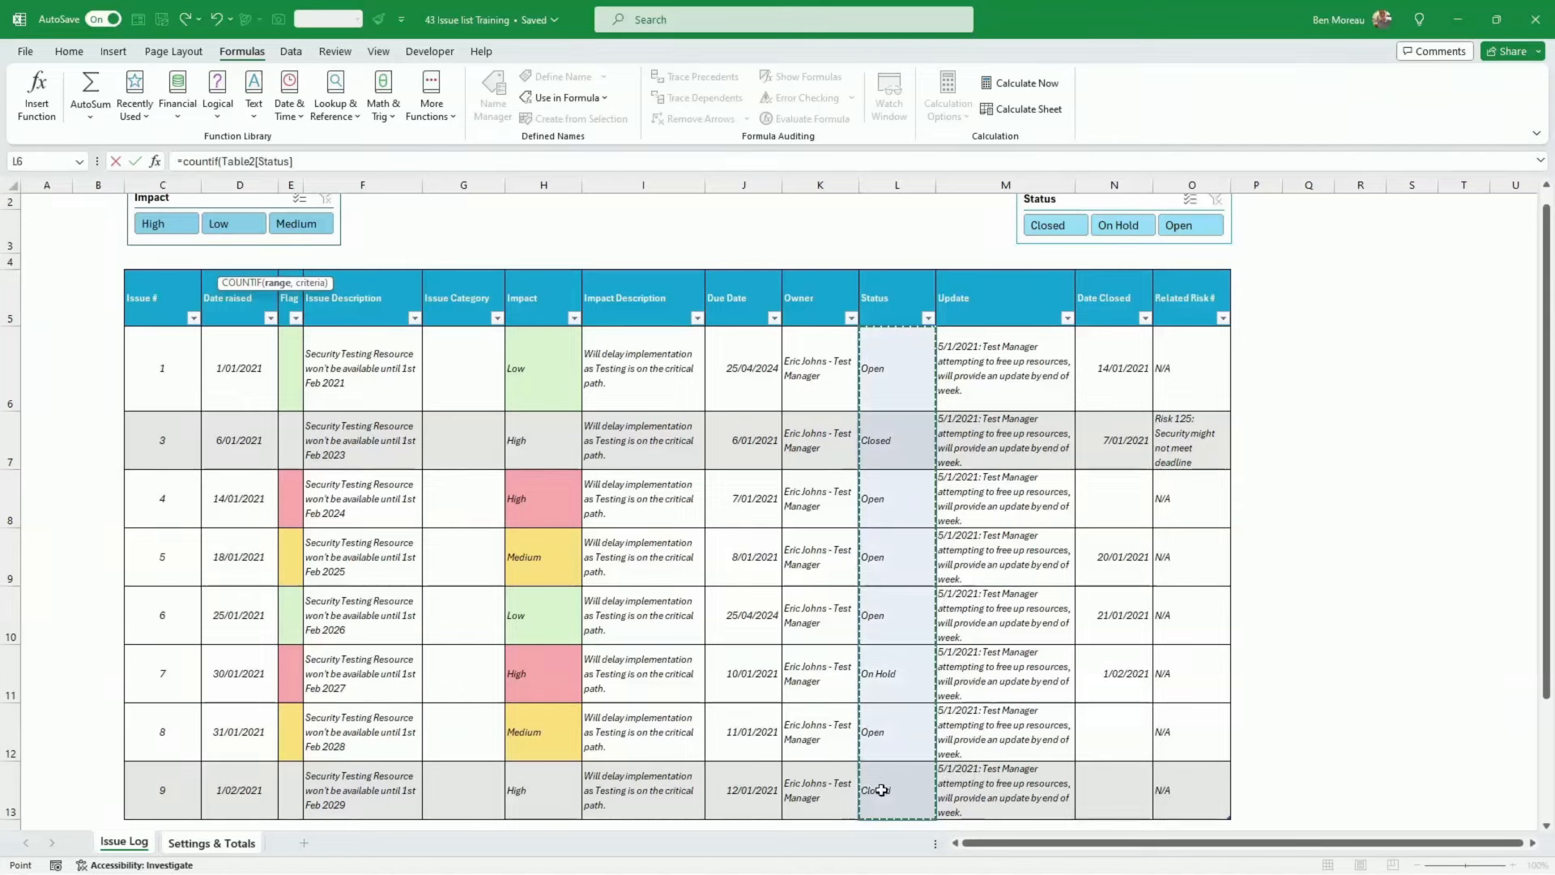
pyautogui.click(303, 159)
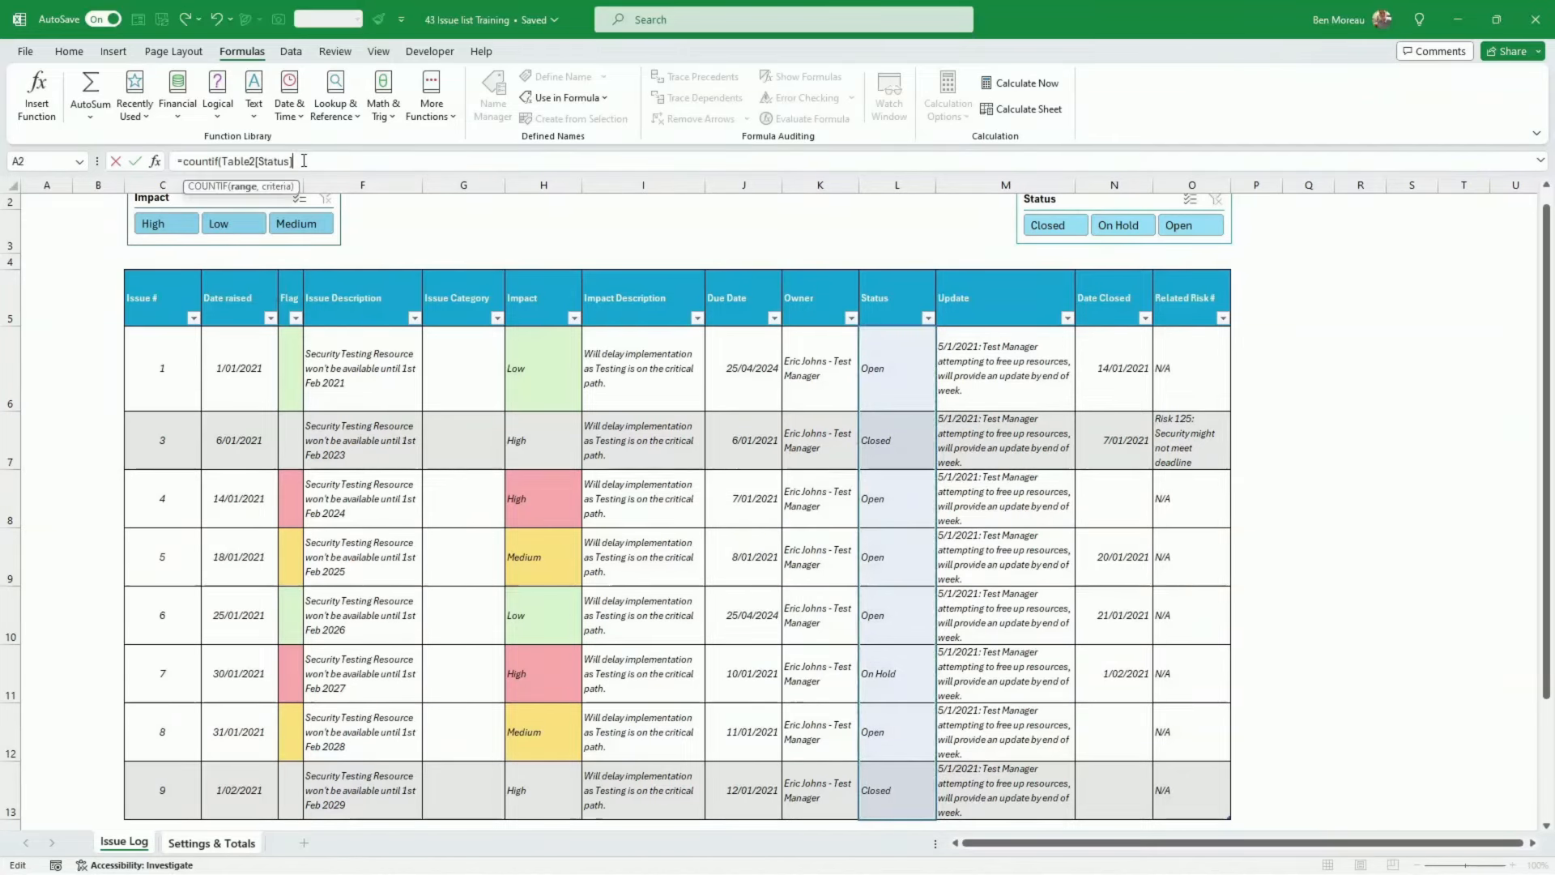
pyautogui.write(',')
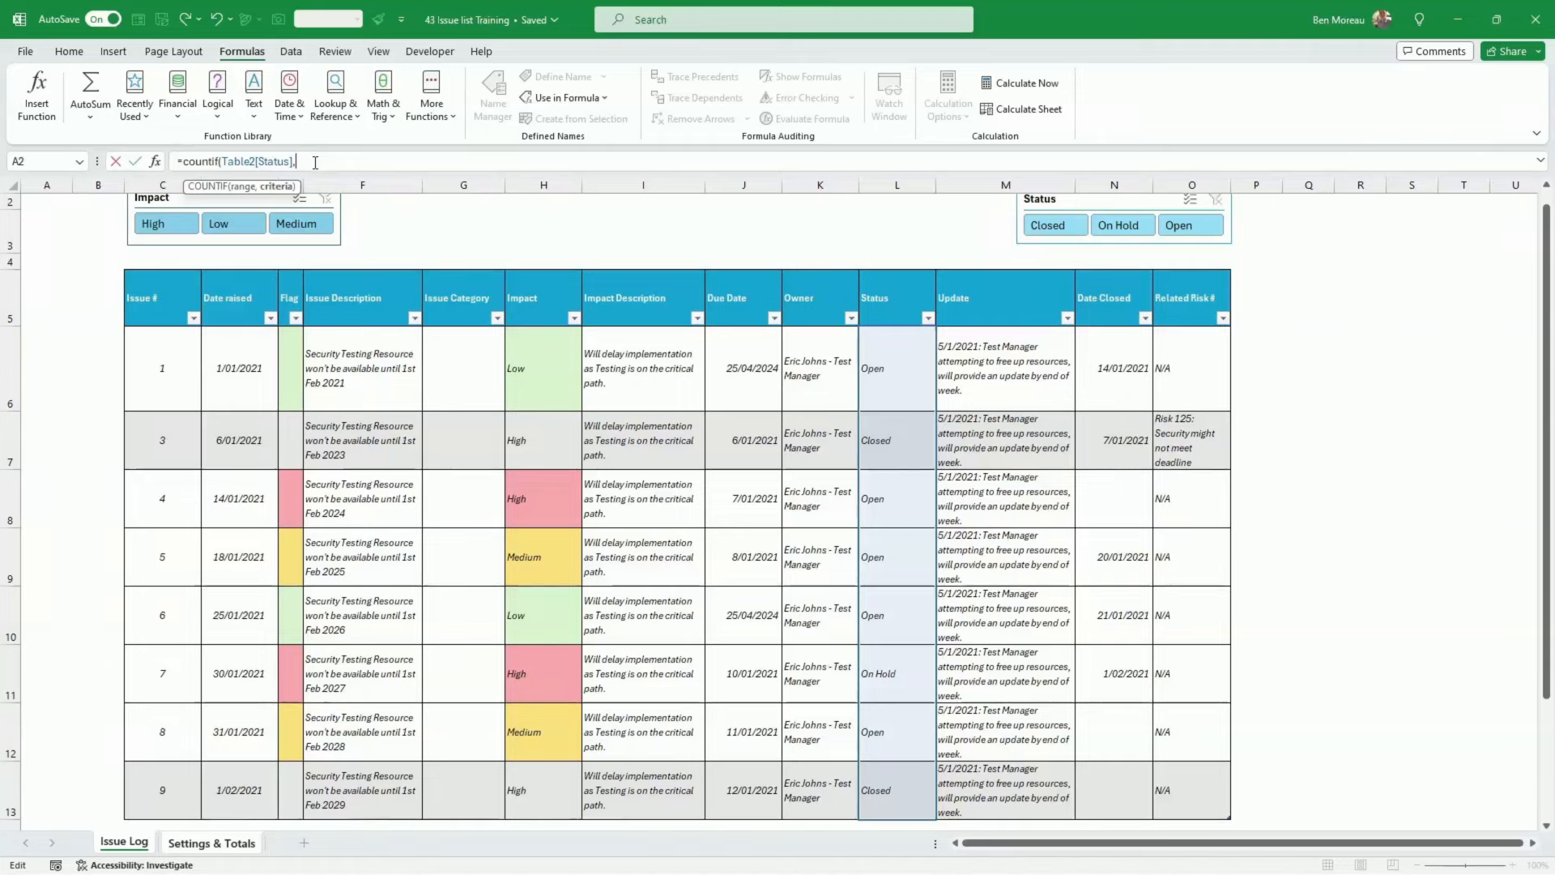
# Complete the COUNTIF formula with cell C5 on the Settings & Totals sheet as its criterion
pyautogui.click(211, 843)
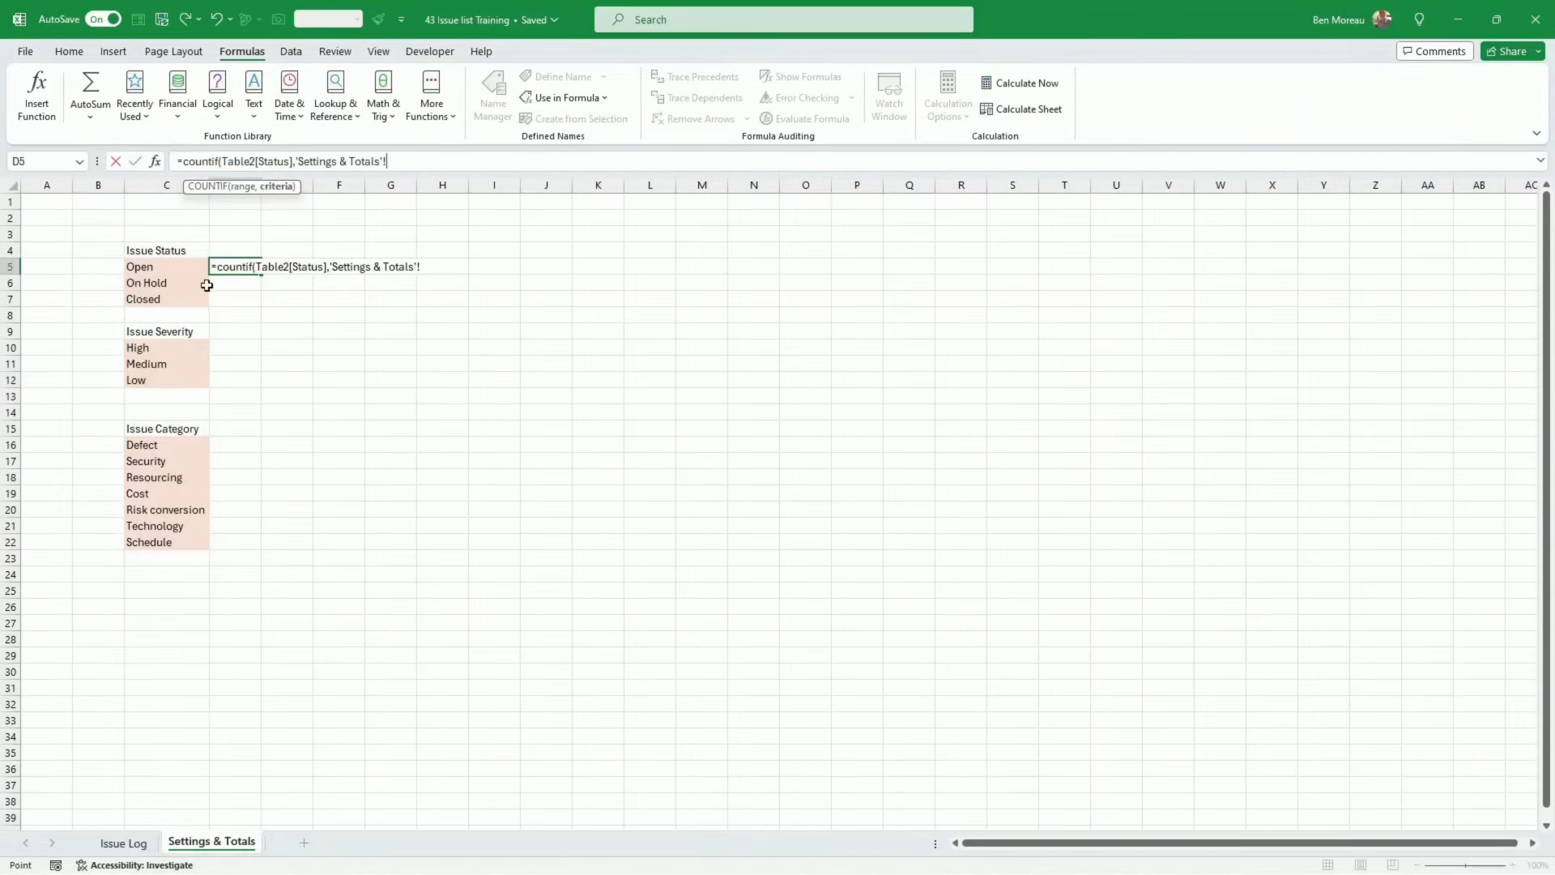
pyautogui.click(153, 266)
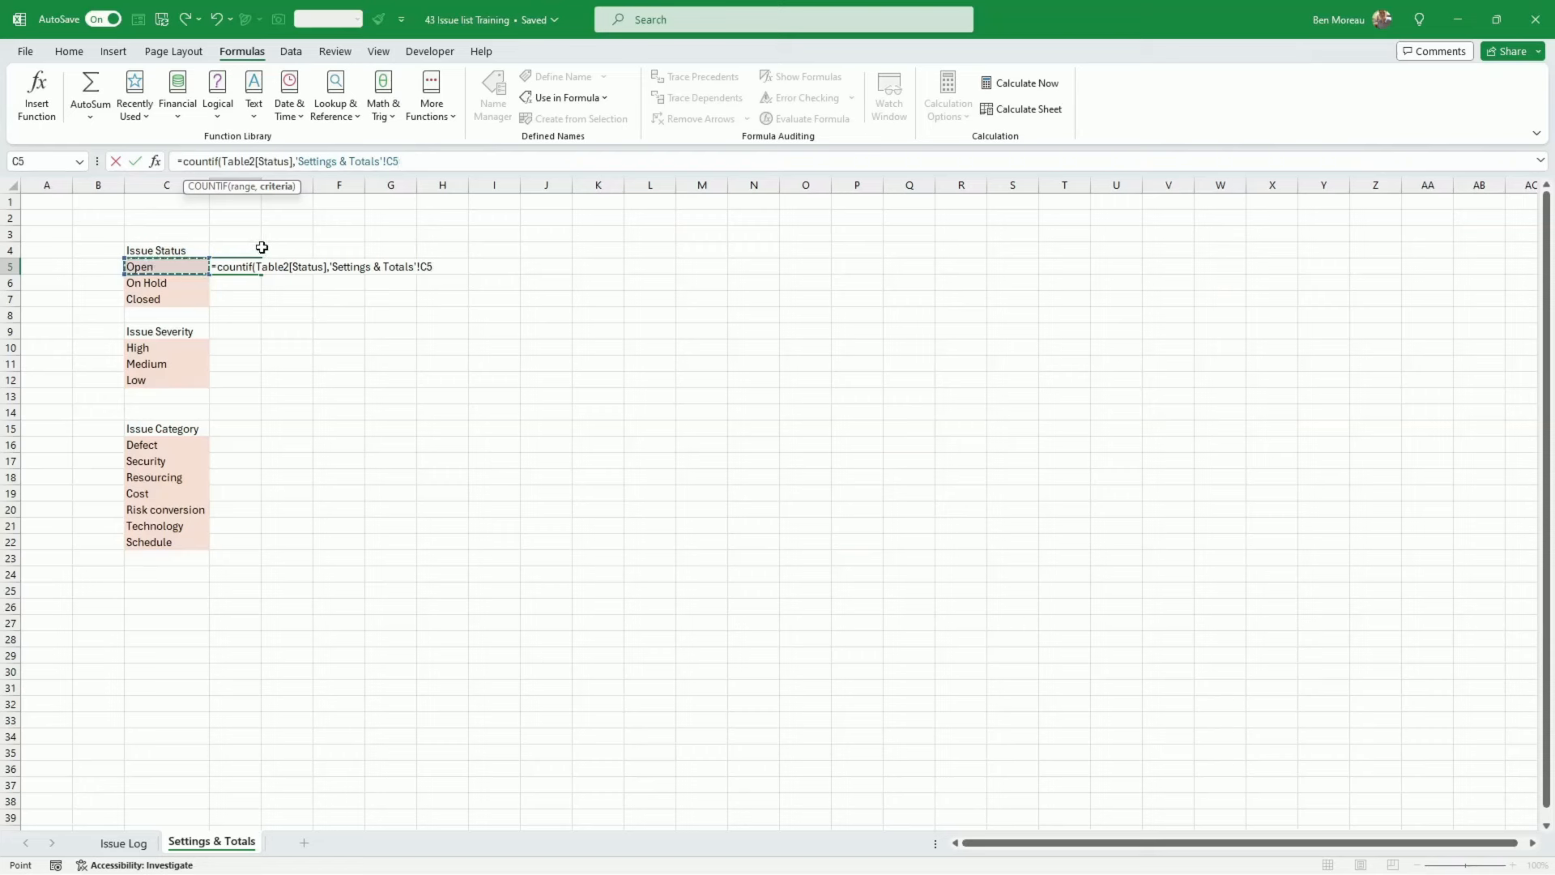
pyautogui.press('Return')
pyautogui.press('Up')
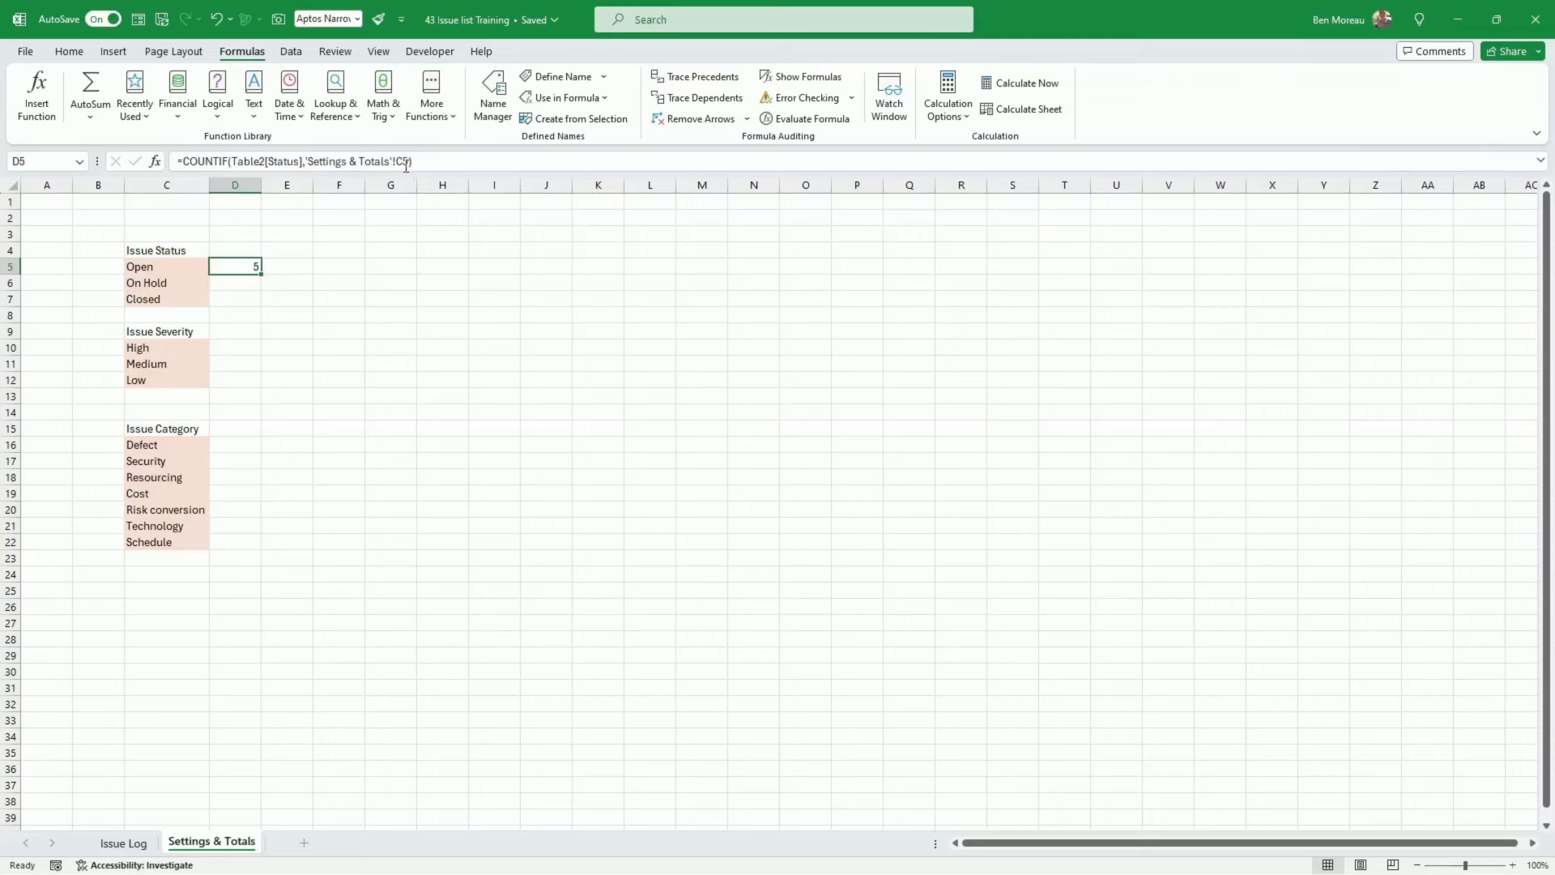
# Try filling the Open count formula down from D5 to D7, and clear the copies in D6:D7
pyautogui.moveTo(258, 281); pyautogui.dragTo(259, 306)
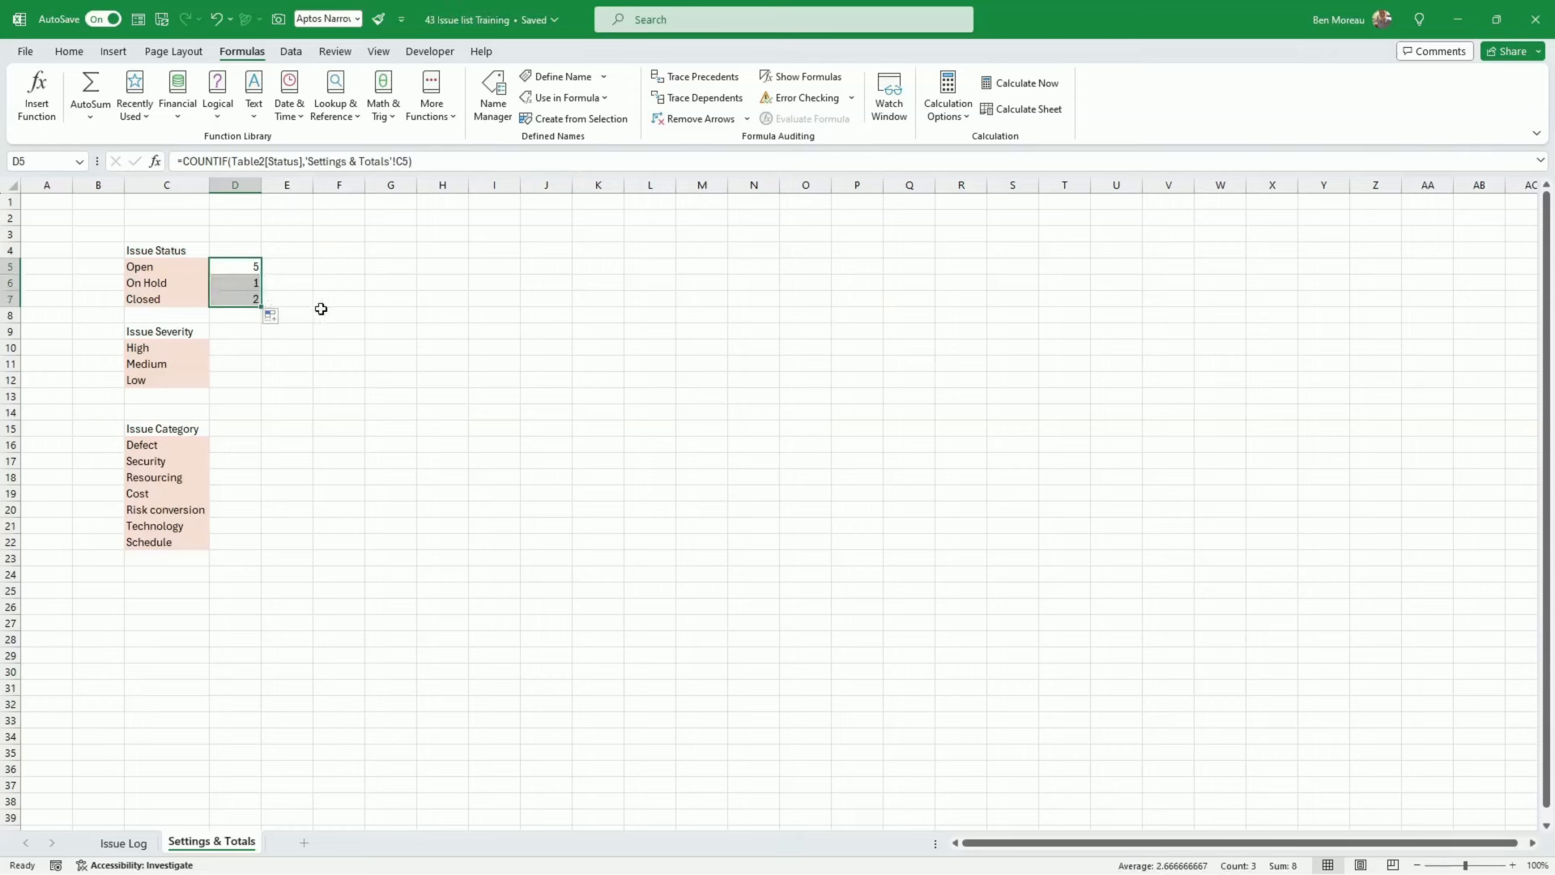
pyautogui.click(344, 299)
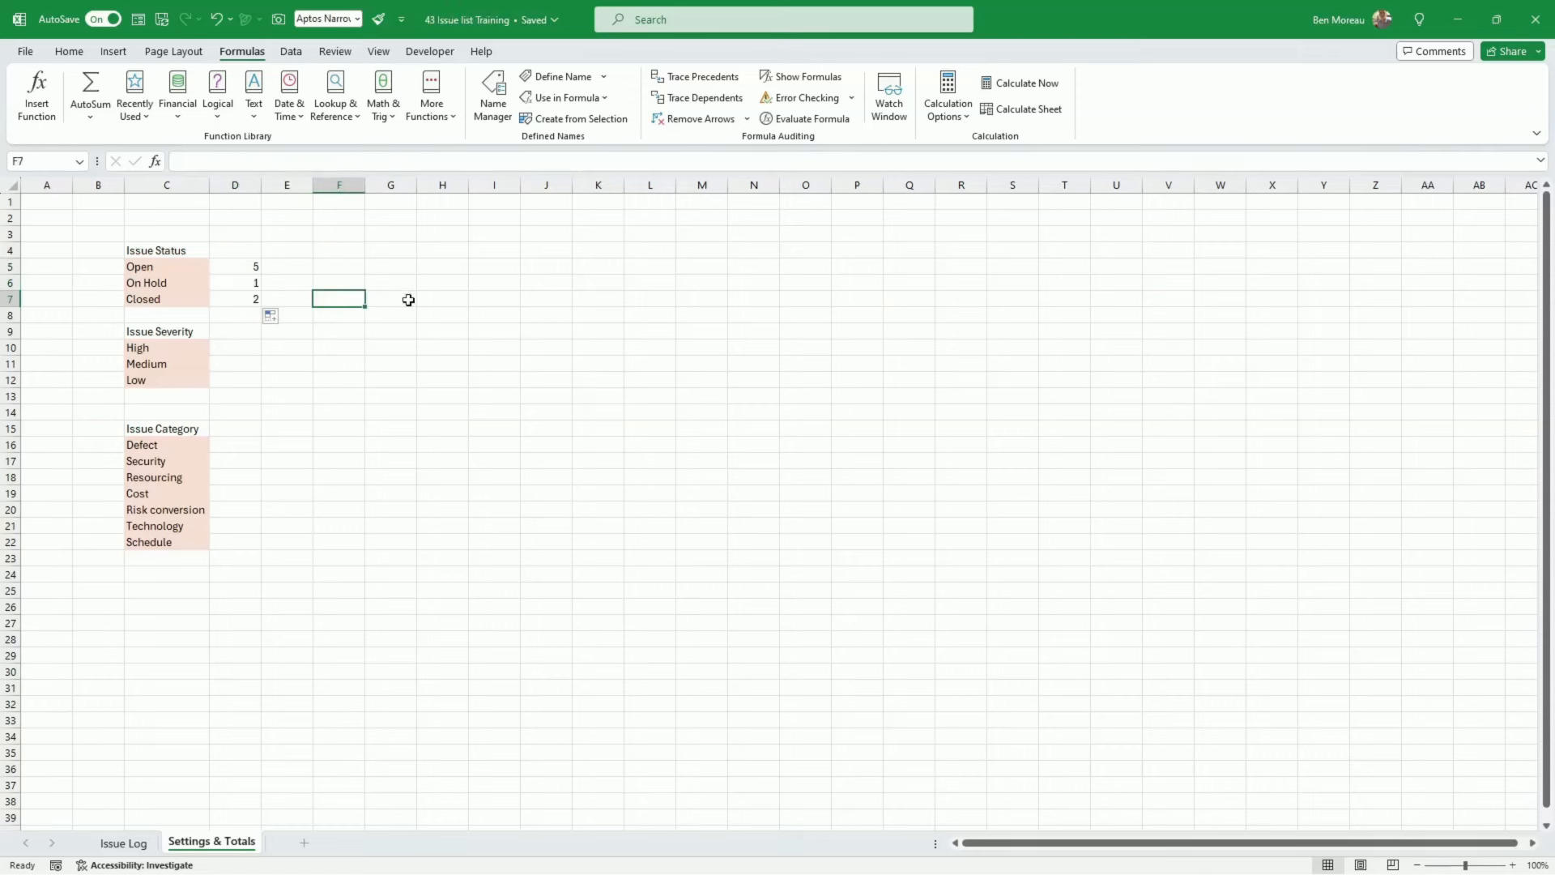
pyautogui.moveTo(244, 285); pyautogui.dragTo(253, 301)
pyautogui.press('Delete')
# Copy the COUNTIF formula from D5 into D6 and D7 for the On Hold and Closed statuses
pyautogui.click(257, 267)
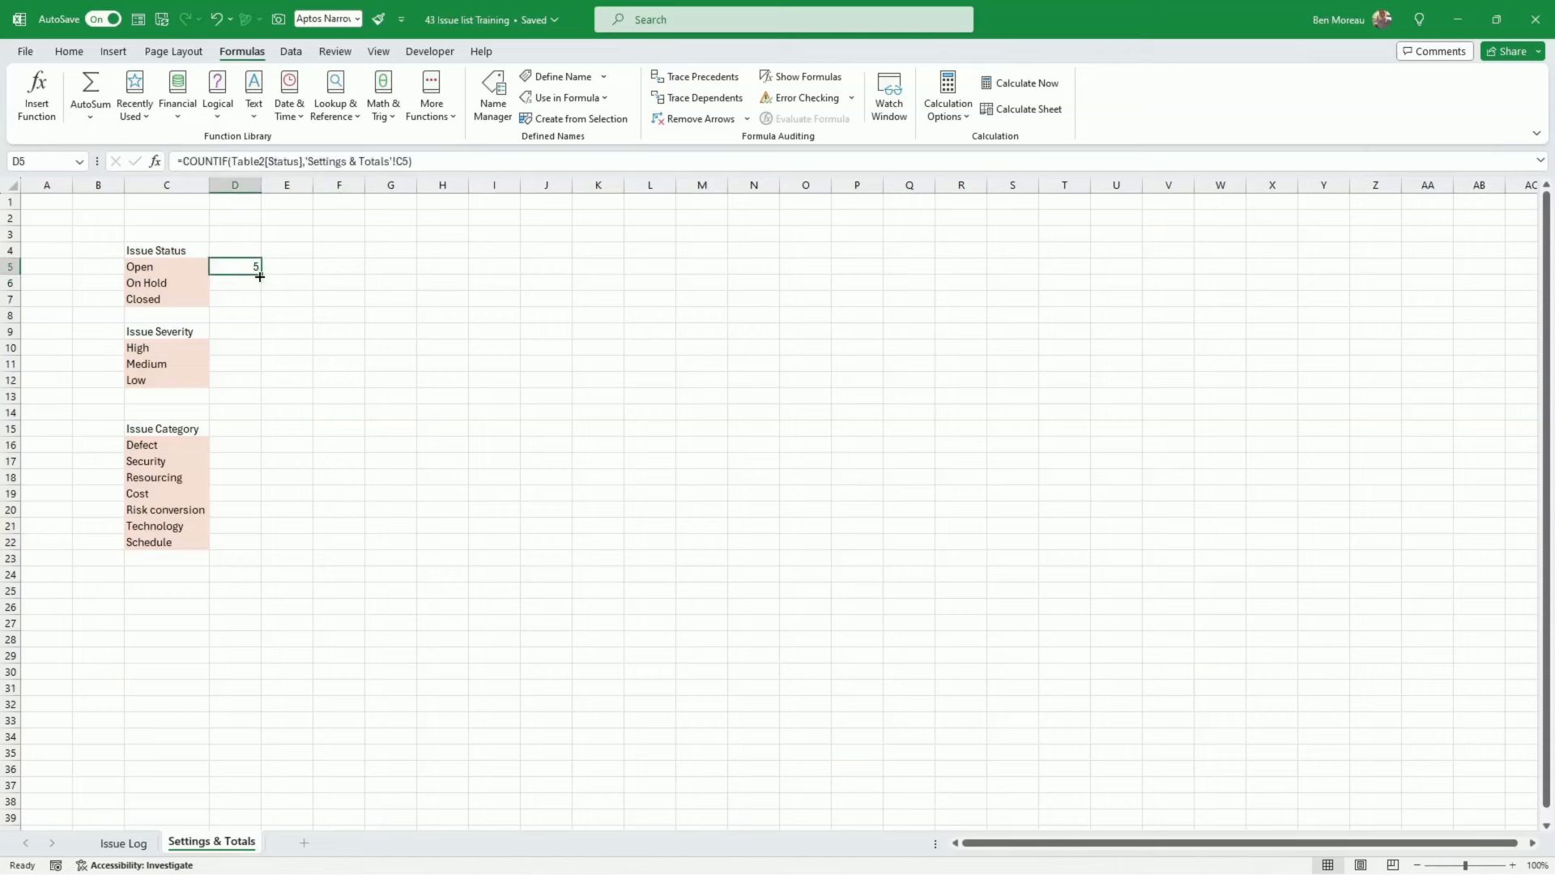
pyautogui.hotkey('ctrl', 'c')
pyautogui.press('Down')
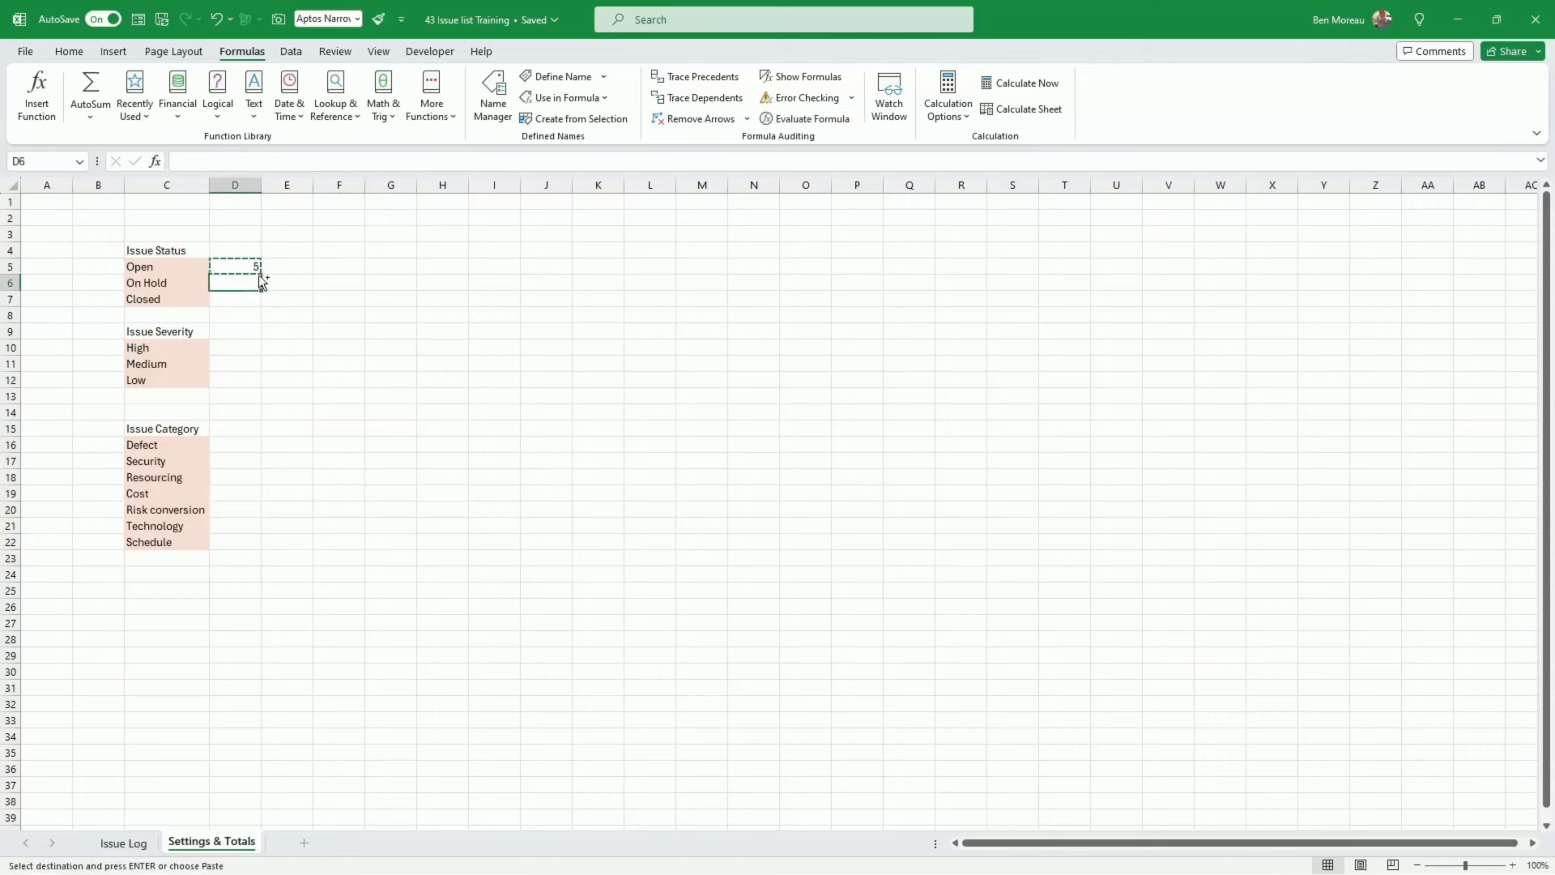
pyautogui.hotkey('ctrl', 'v')
pyautogui.press('Down')
pyautogui.hotkey('ctrl', 'v')
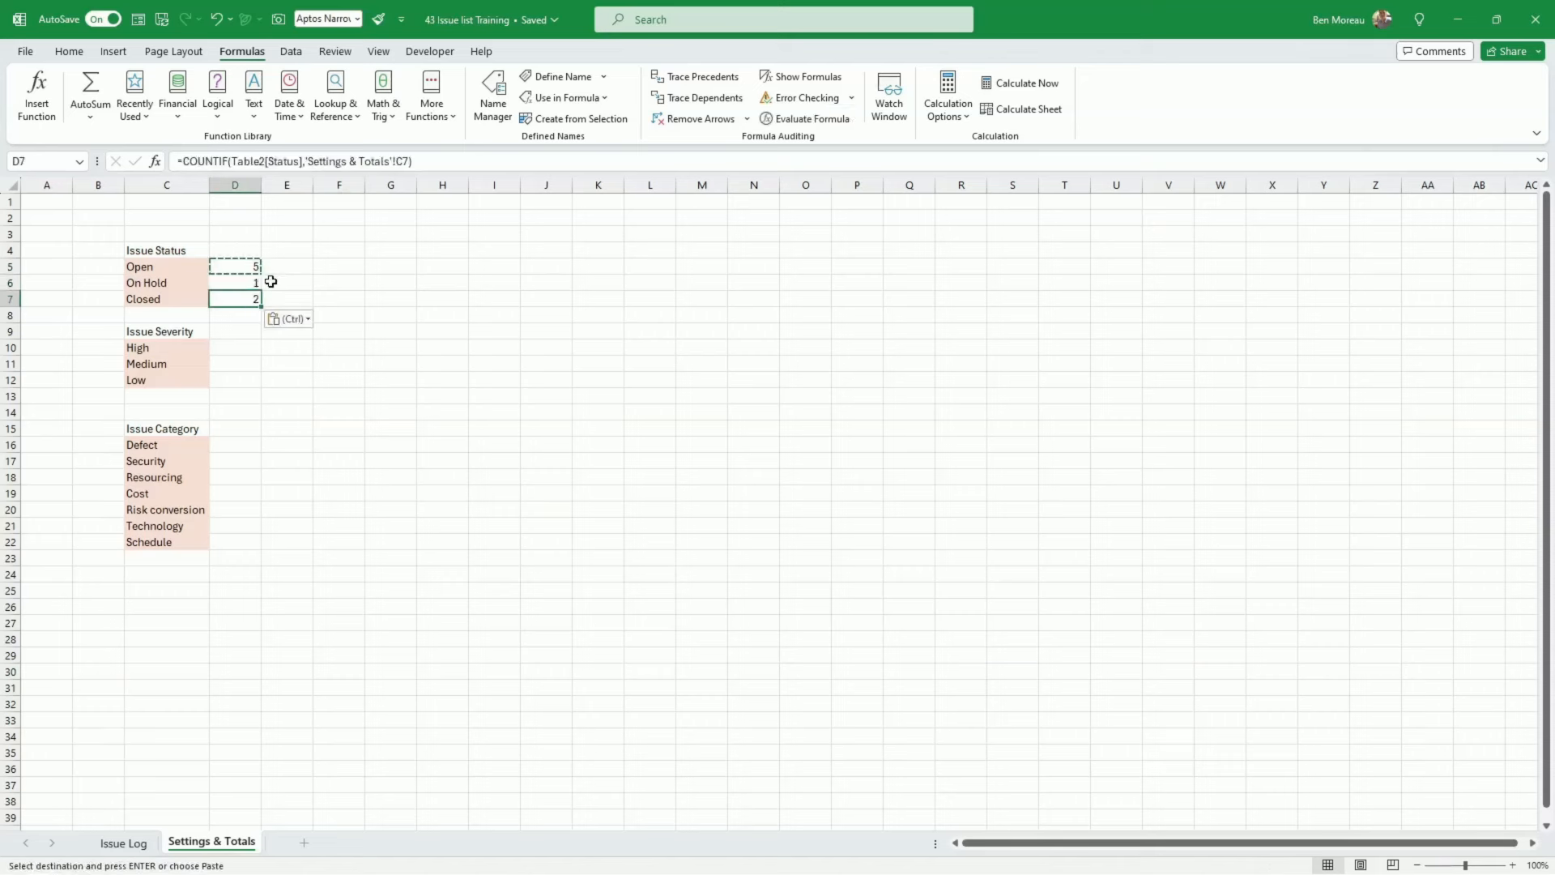
# Check the cell references of the Closed count formula in D7, and change the heading in C9 to Issue Impact
pyautogui.doubleClick(227, 299)
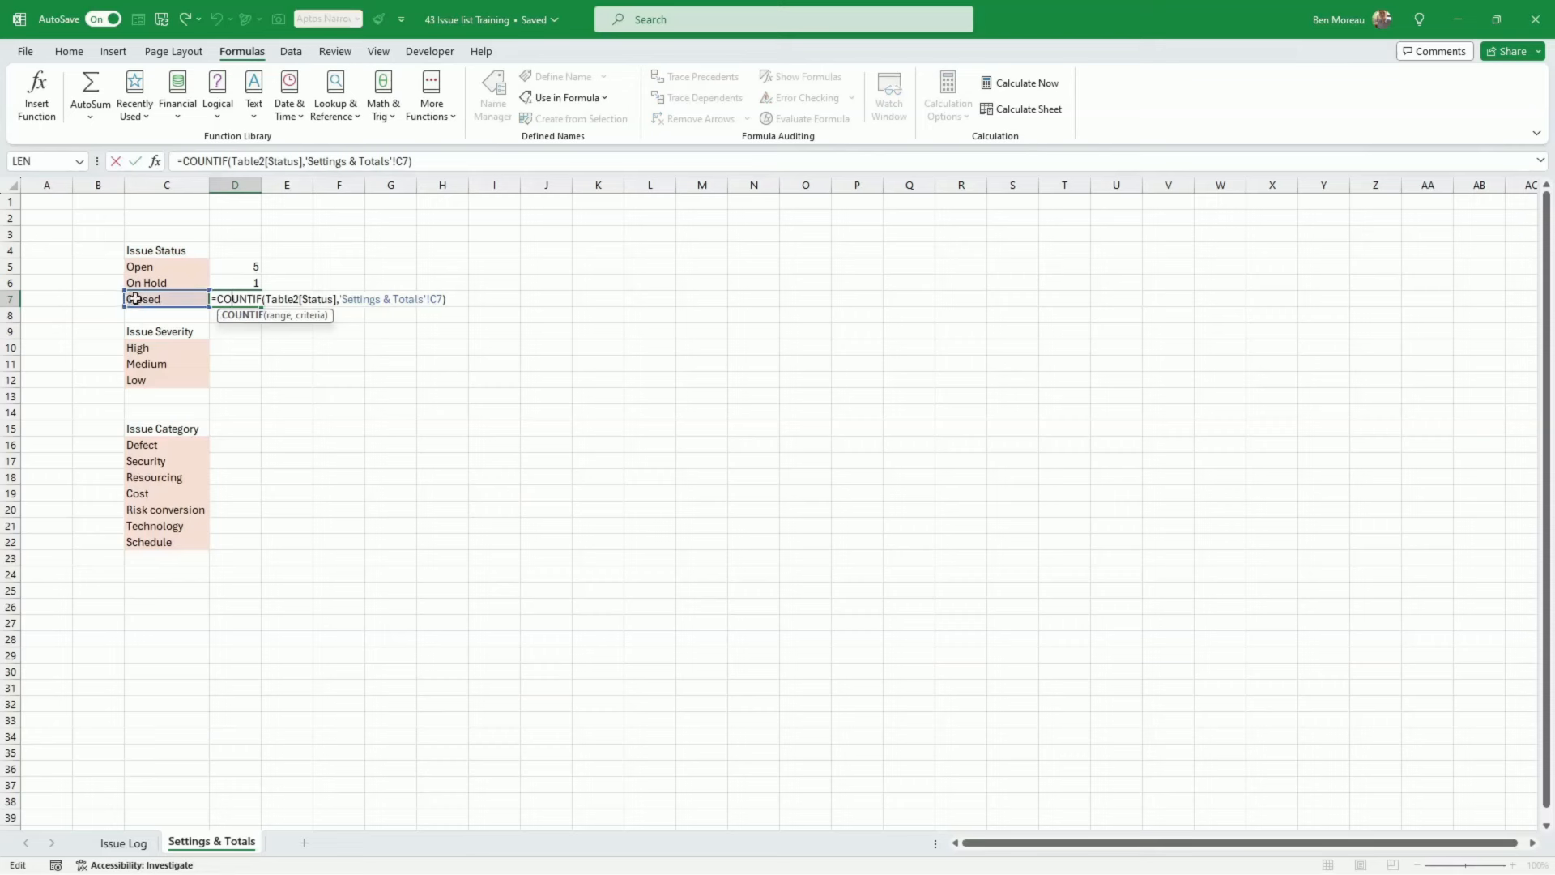
pyautogui.press('Return')
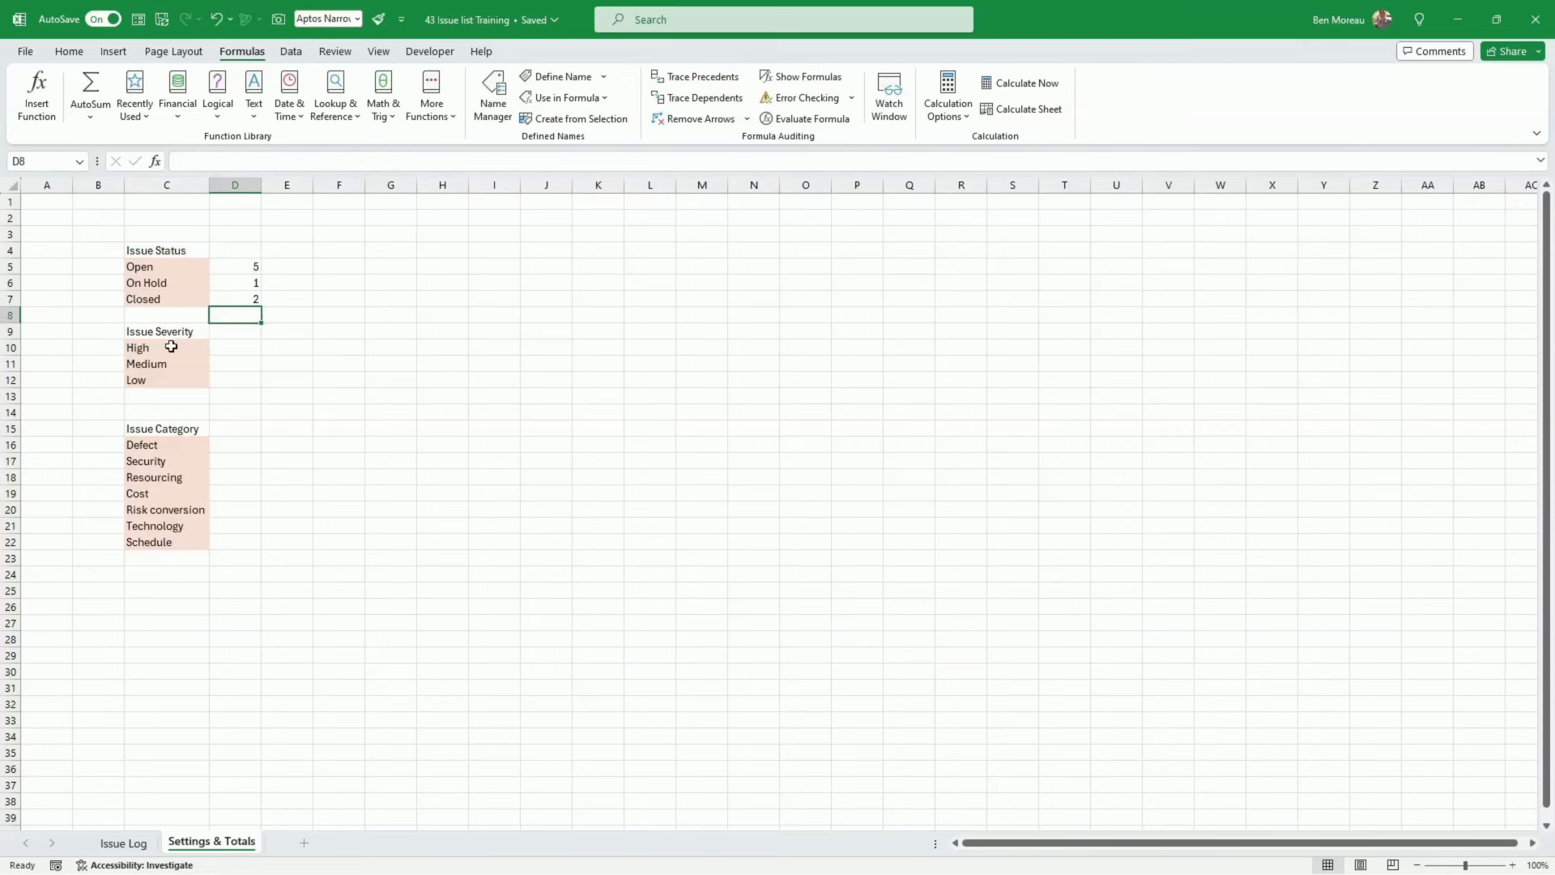
pyautogui.click(185, 328)
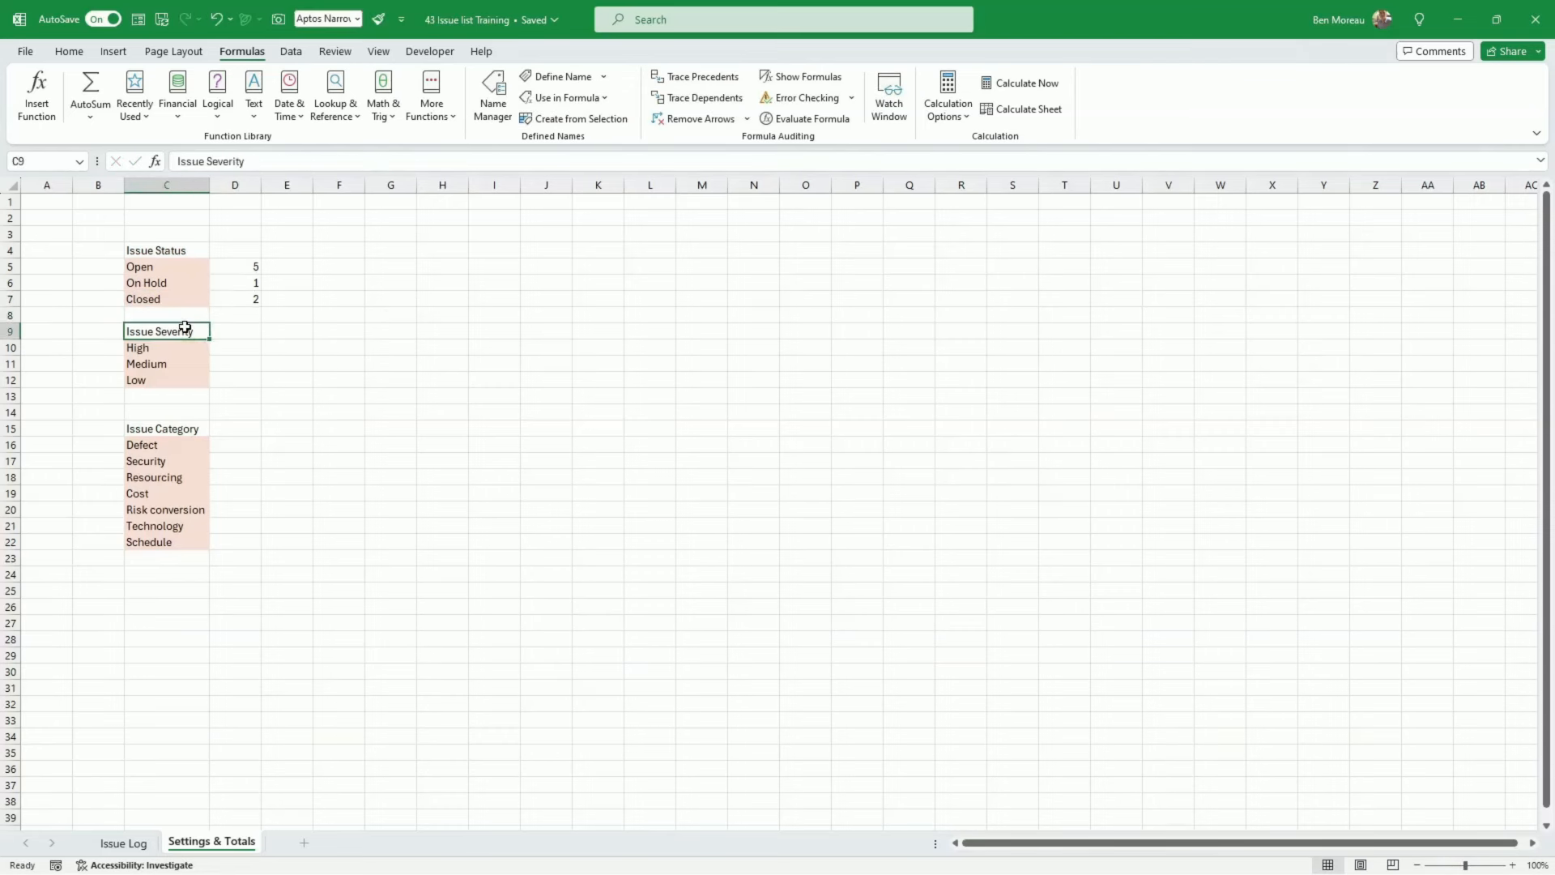
pyautogui.doubleClick(223, 161)
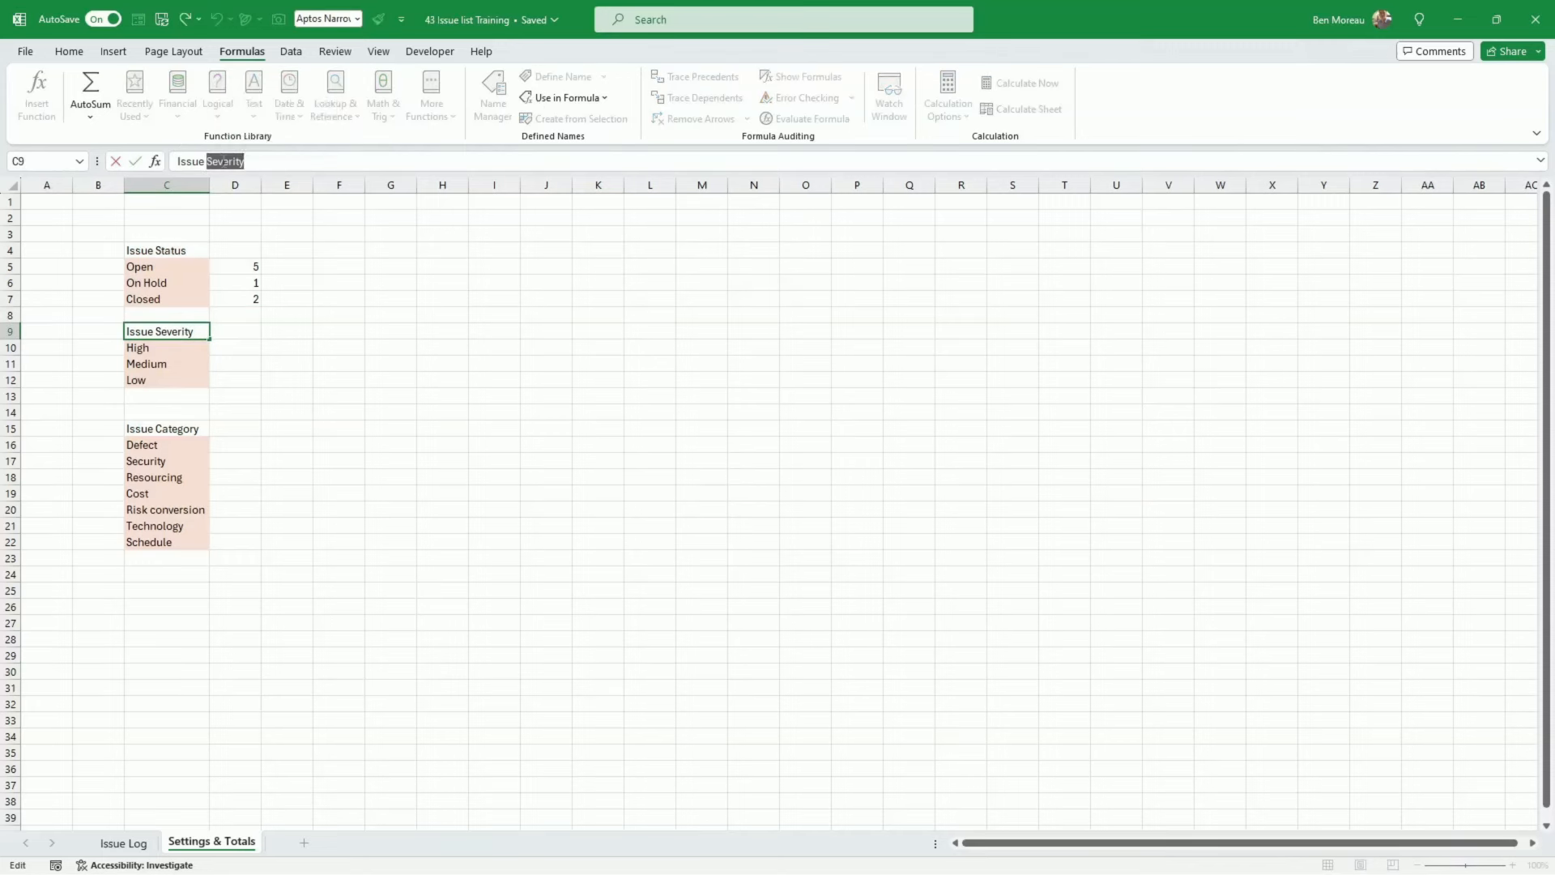
pyautogui.write('Impac')
pyautogui.press('Return')
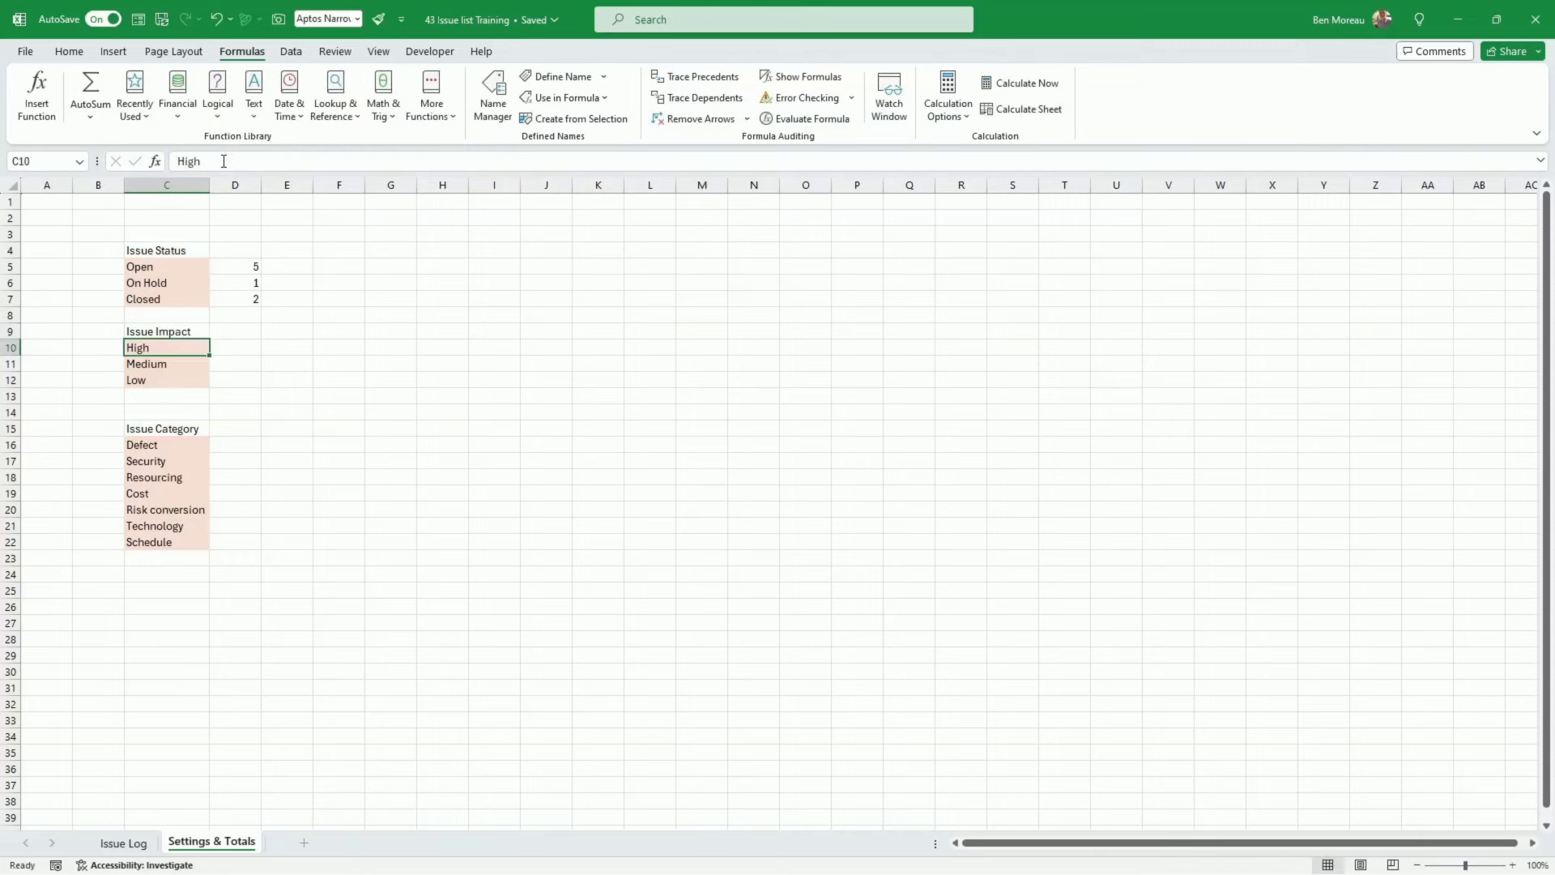
# Enter the status Open in B10, B11 and B12 beside the High, Medium and Low impact levels
pyautogui.press('Up')
pyautogui.press('Down')
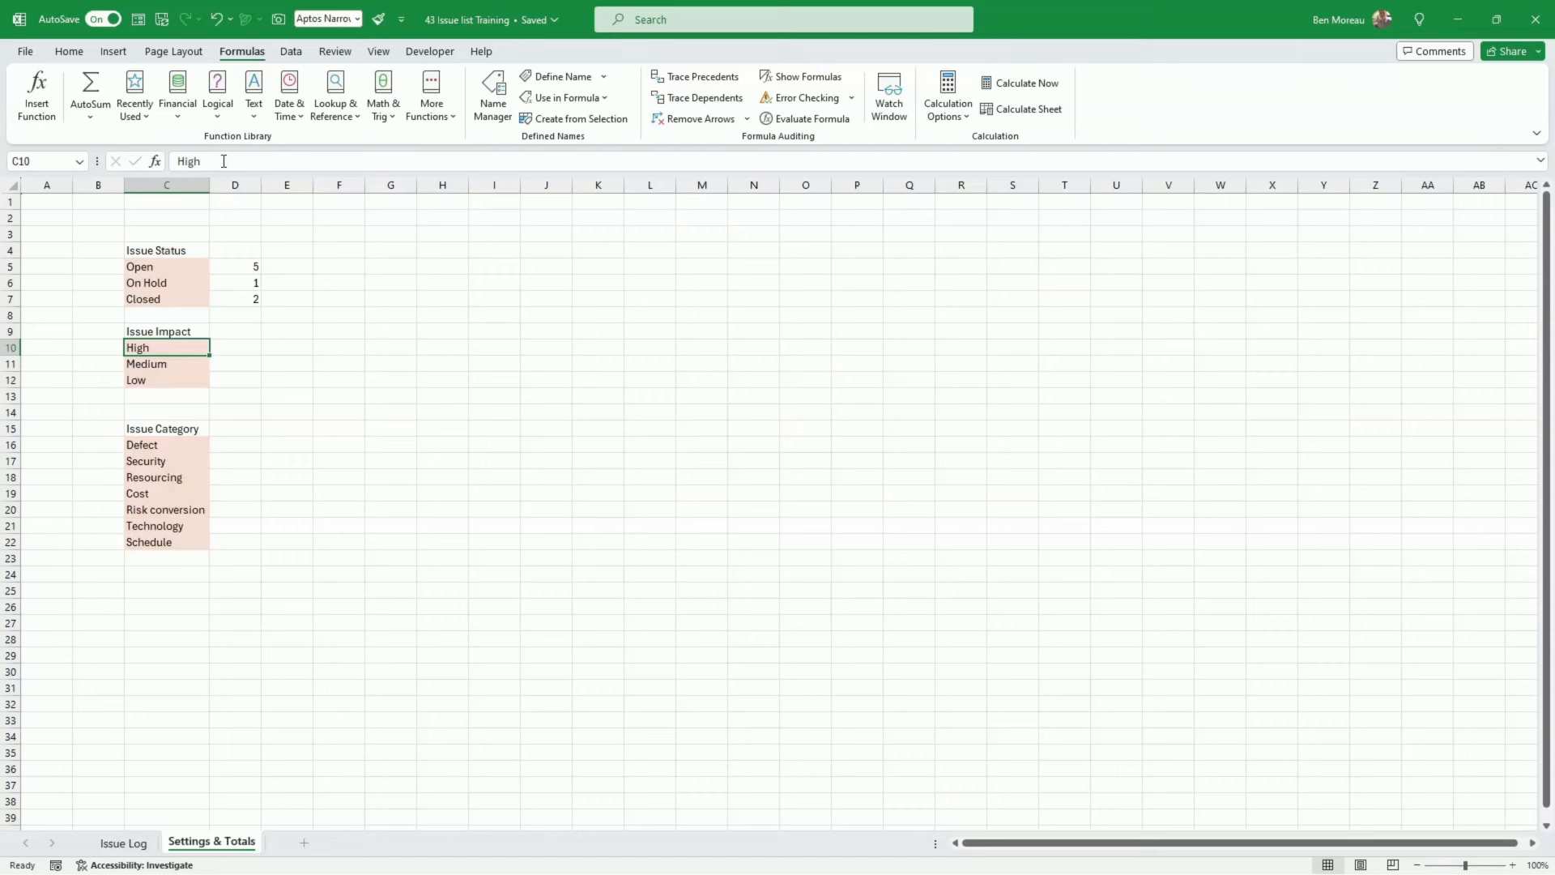
pyautogui.press('Left')
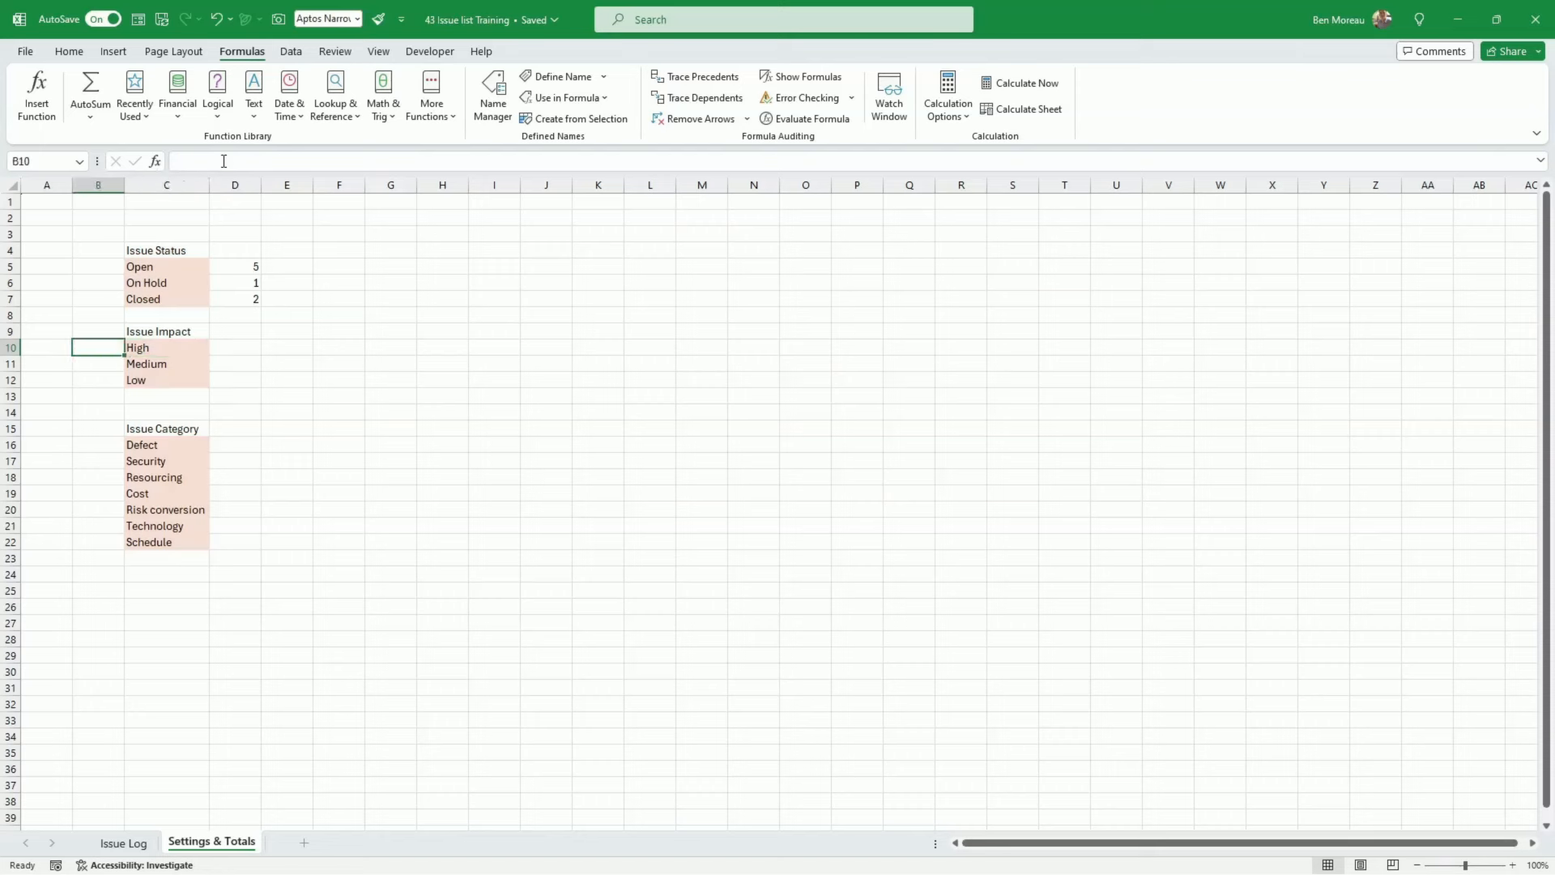
pyautogui.write('Open')
pyautogui.press('Return')
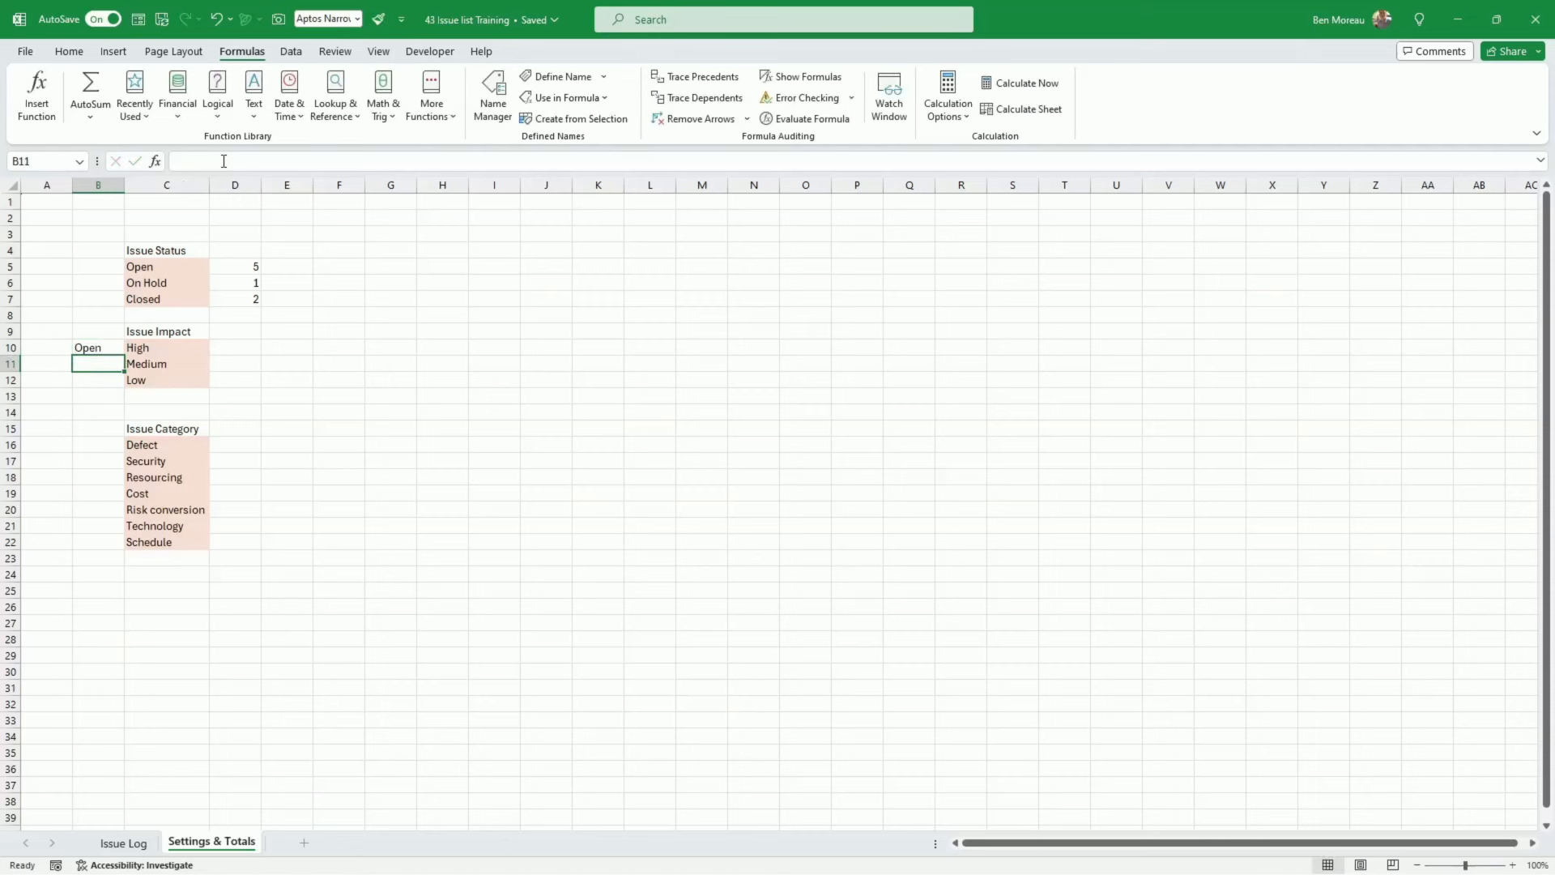
pyautogui.write('Open')
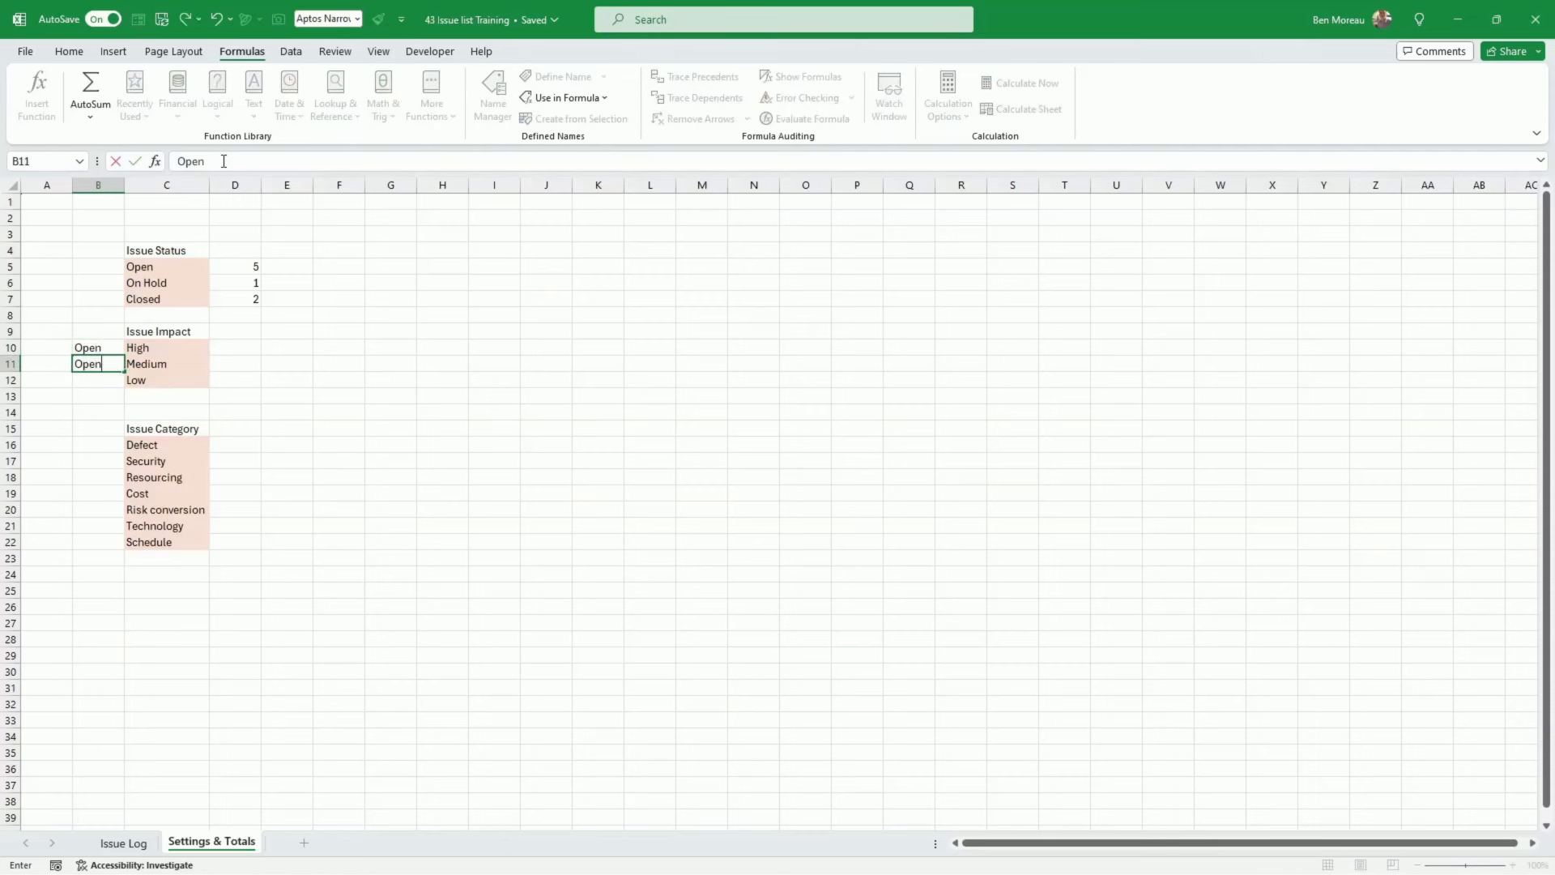
pyautogui.press('Return')
pyautogui.write('O')
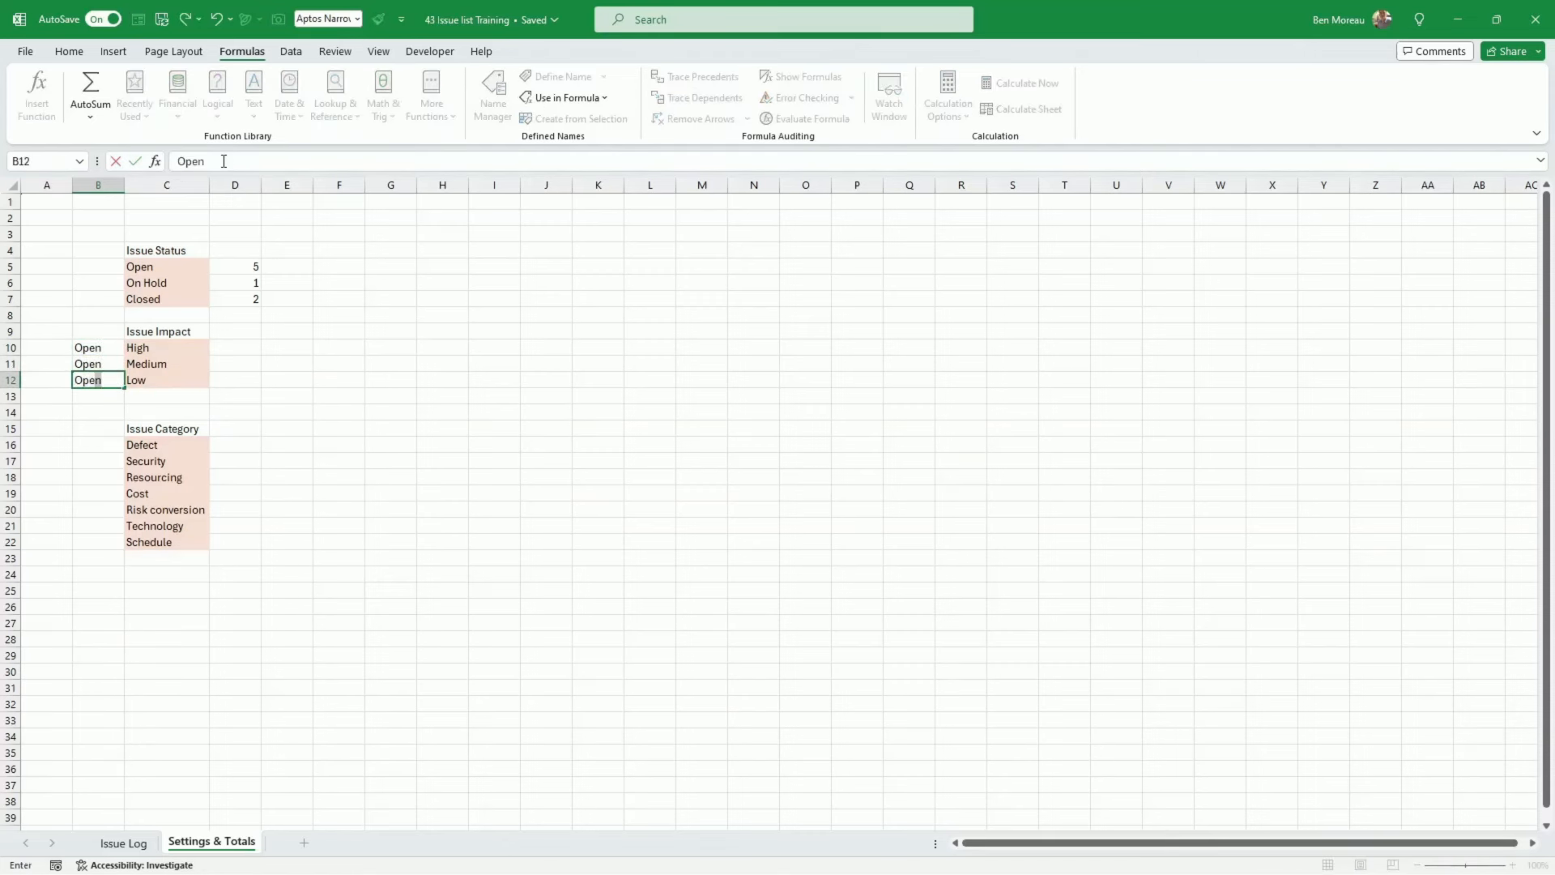
pyautogui.write('pen')
pyautogui.press('Return')
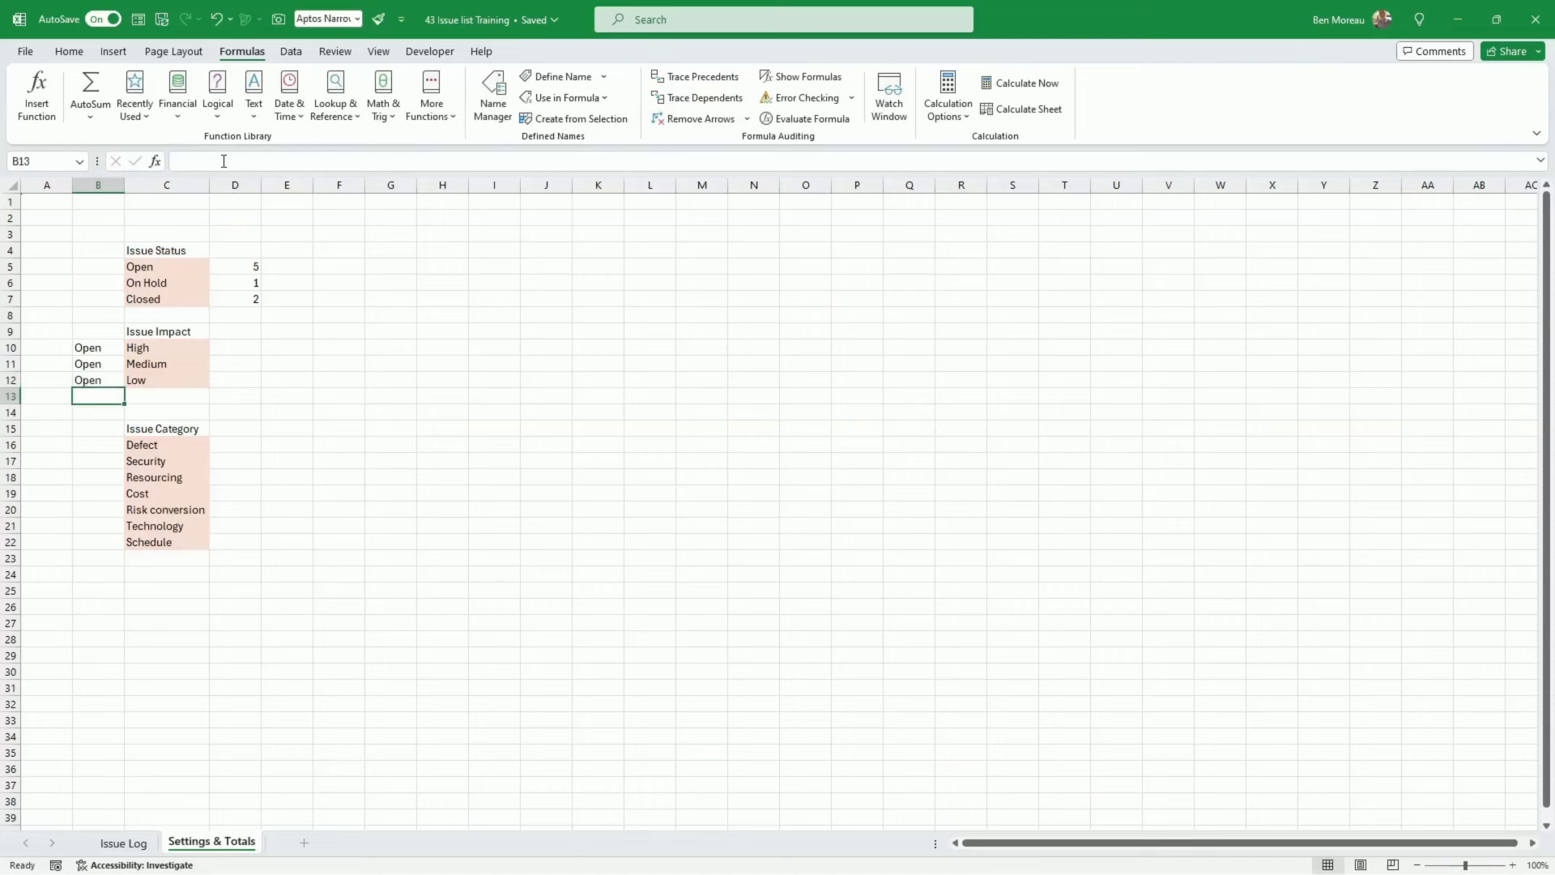
# Begin a COUNTIFS formula in D10 with the Issue Log table's Status column as first range and cell B10 as its criterion
pyautogui.click(247, 346)
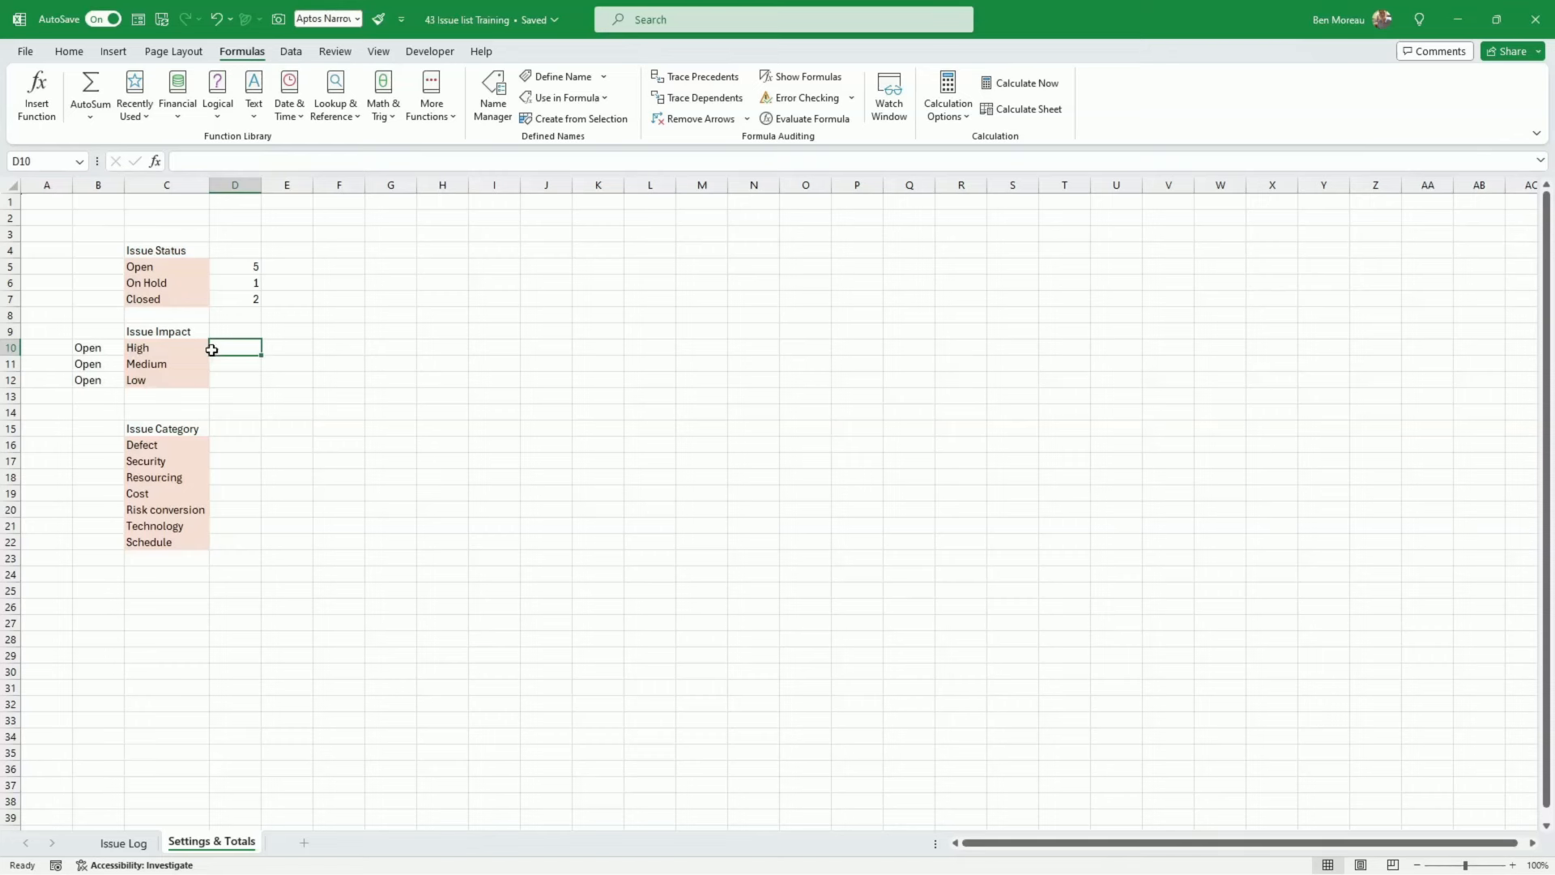
pyautogui.write('=co')
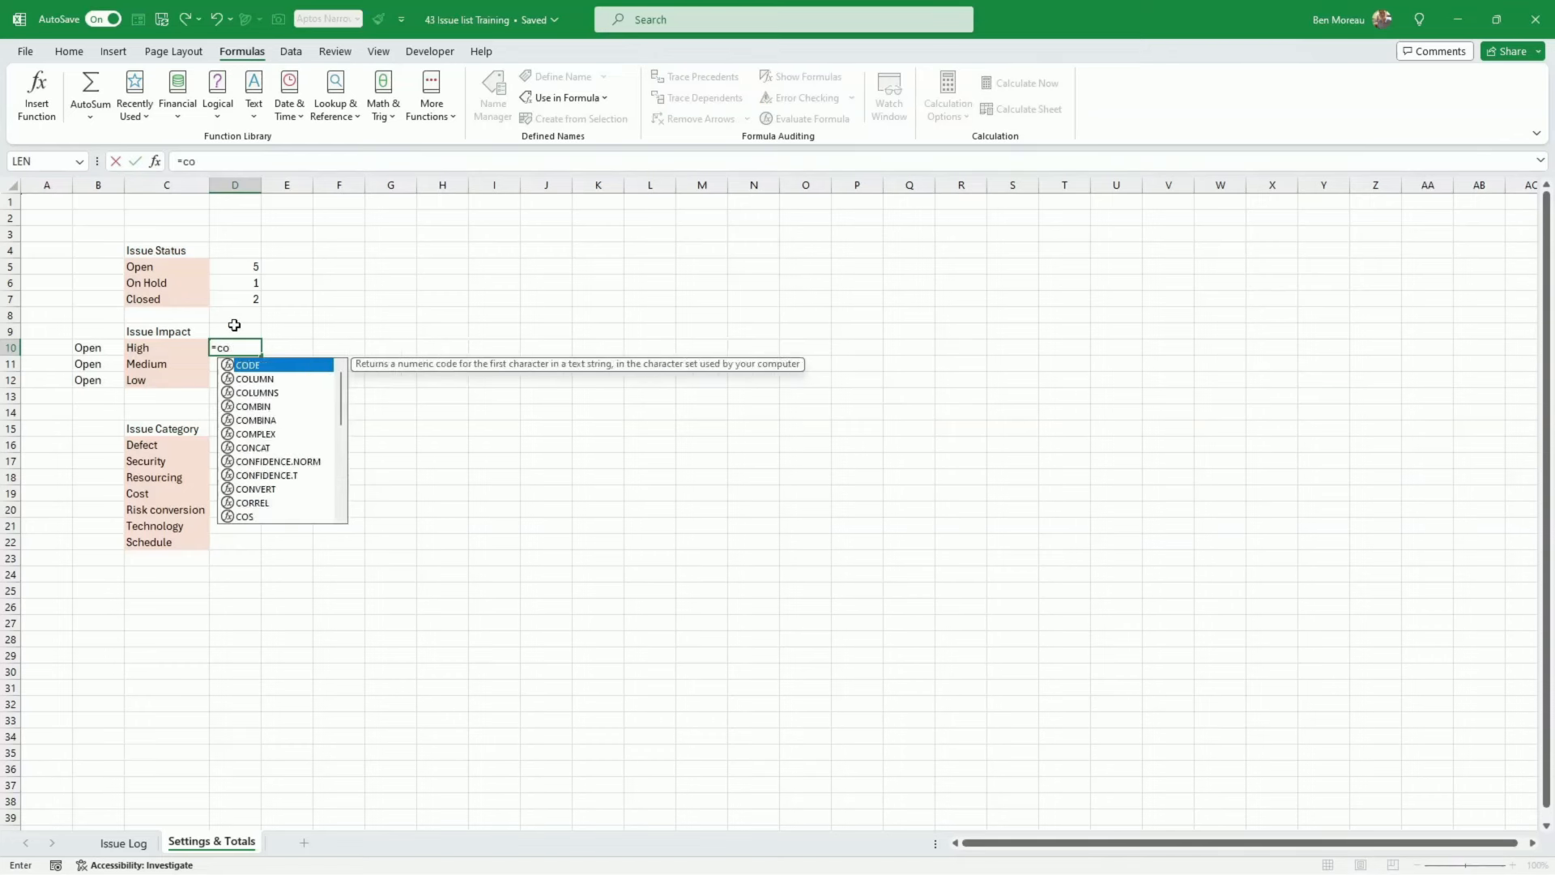
pyautogui.write('untifs')
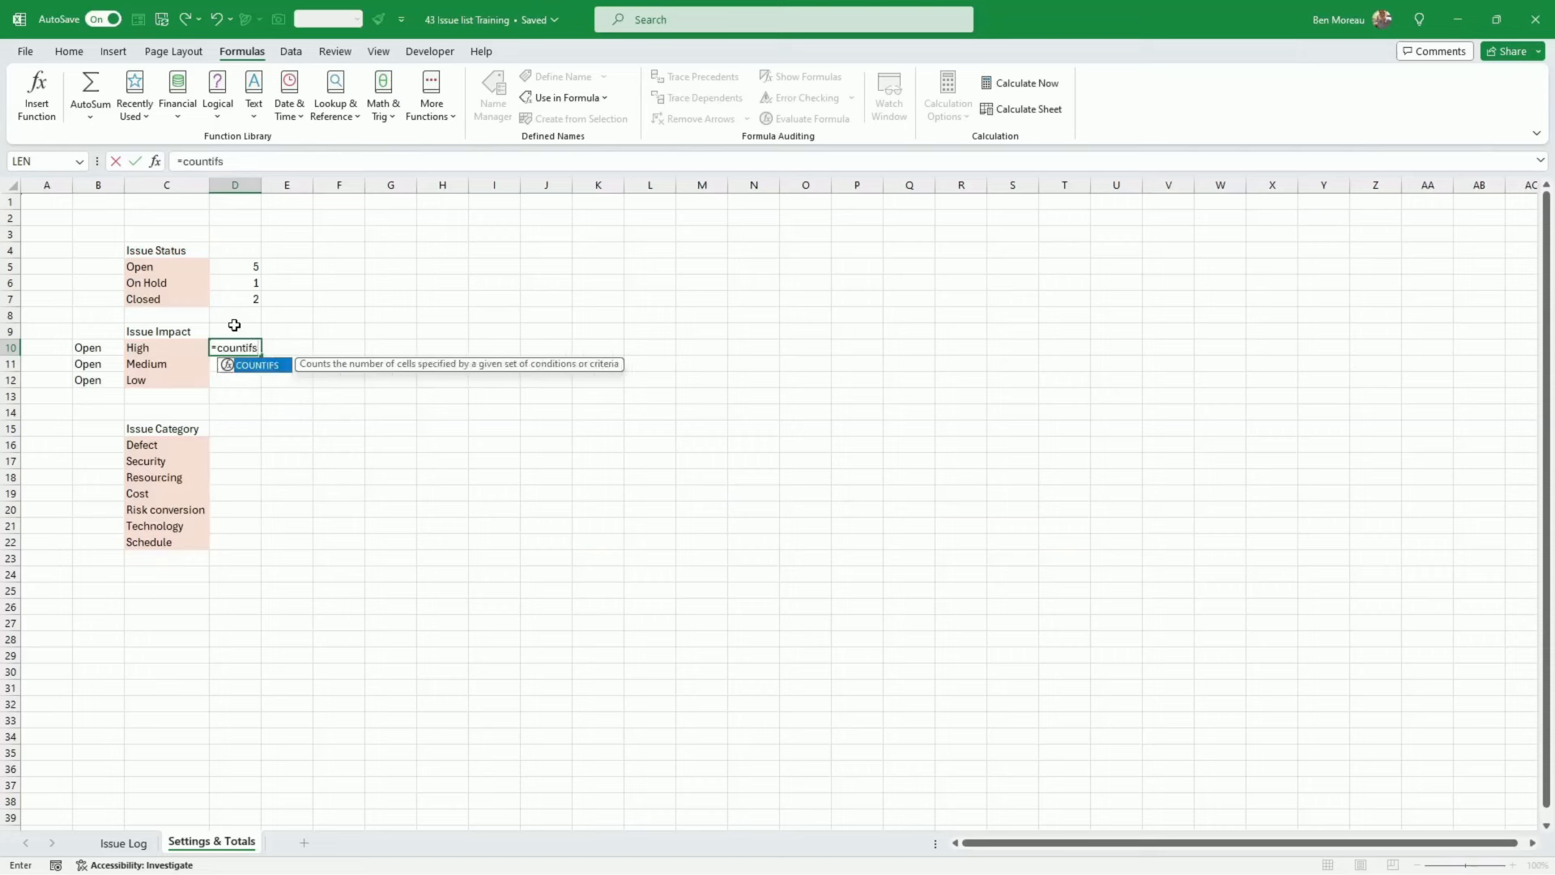
pyautogui.write("('Issue Log'!")
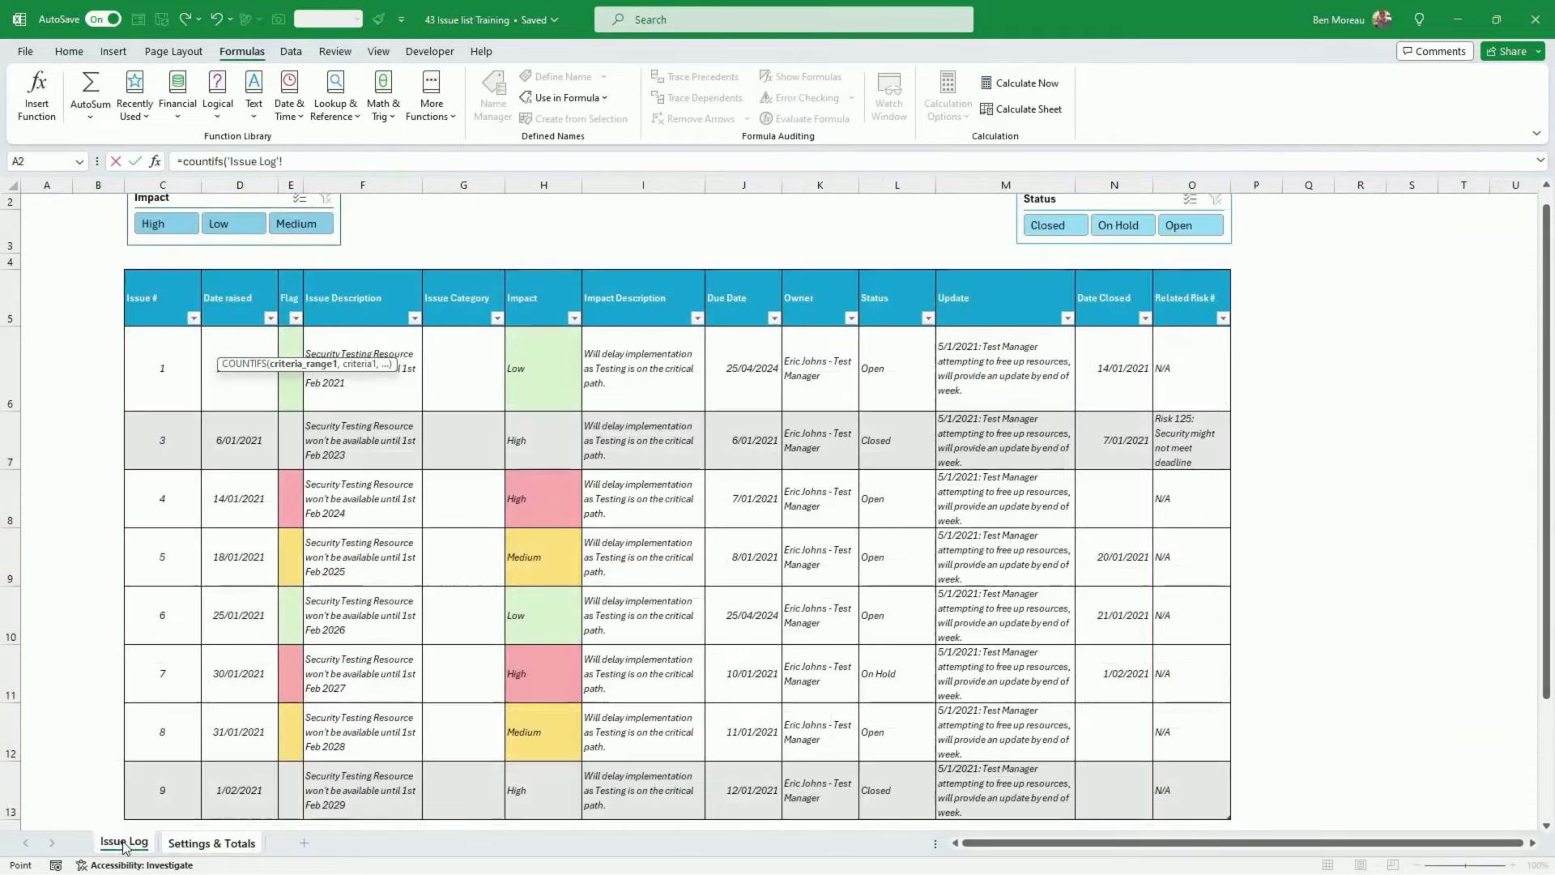
pyautogui.click(123, 843)
pyautogui.scroll(-1, 948, 401)
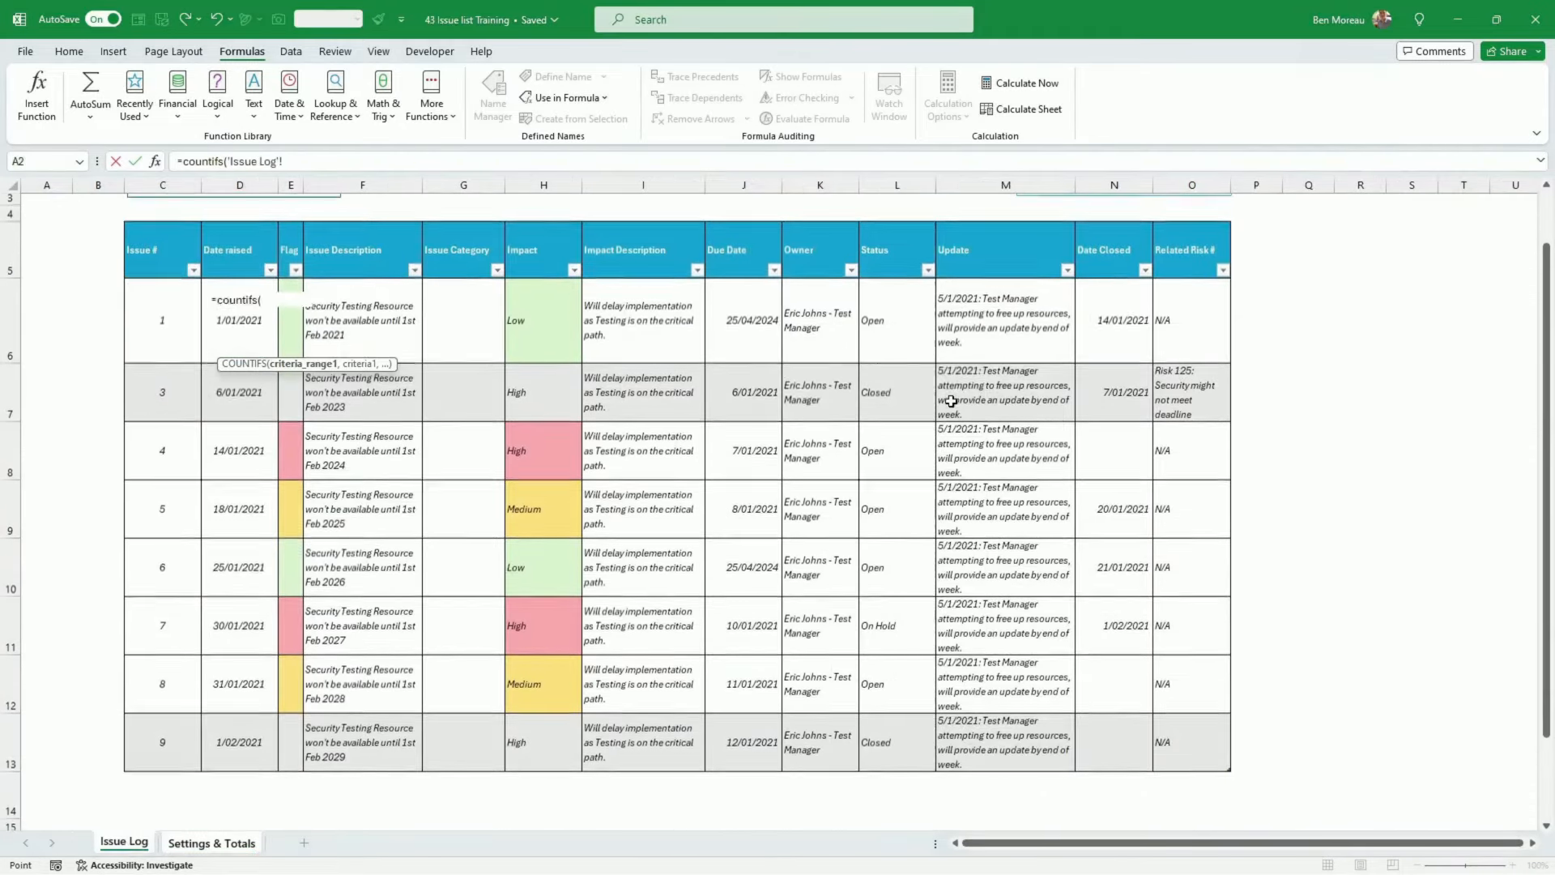
pyautogui.click(879, 315)
pyautogui.moveTo(879, 314); pyautogui.dragTo(886, 731)
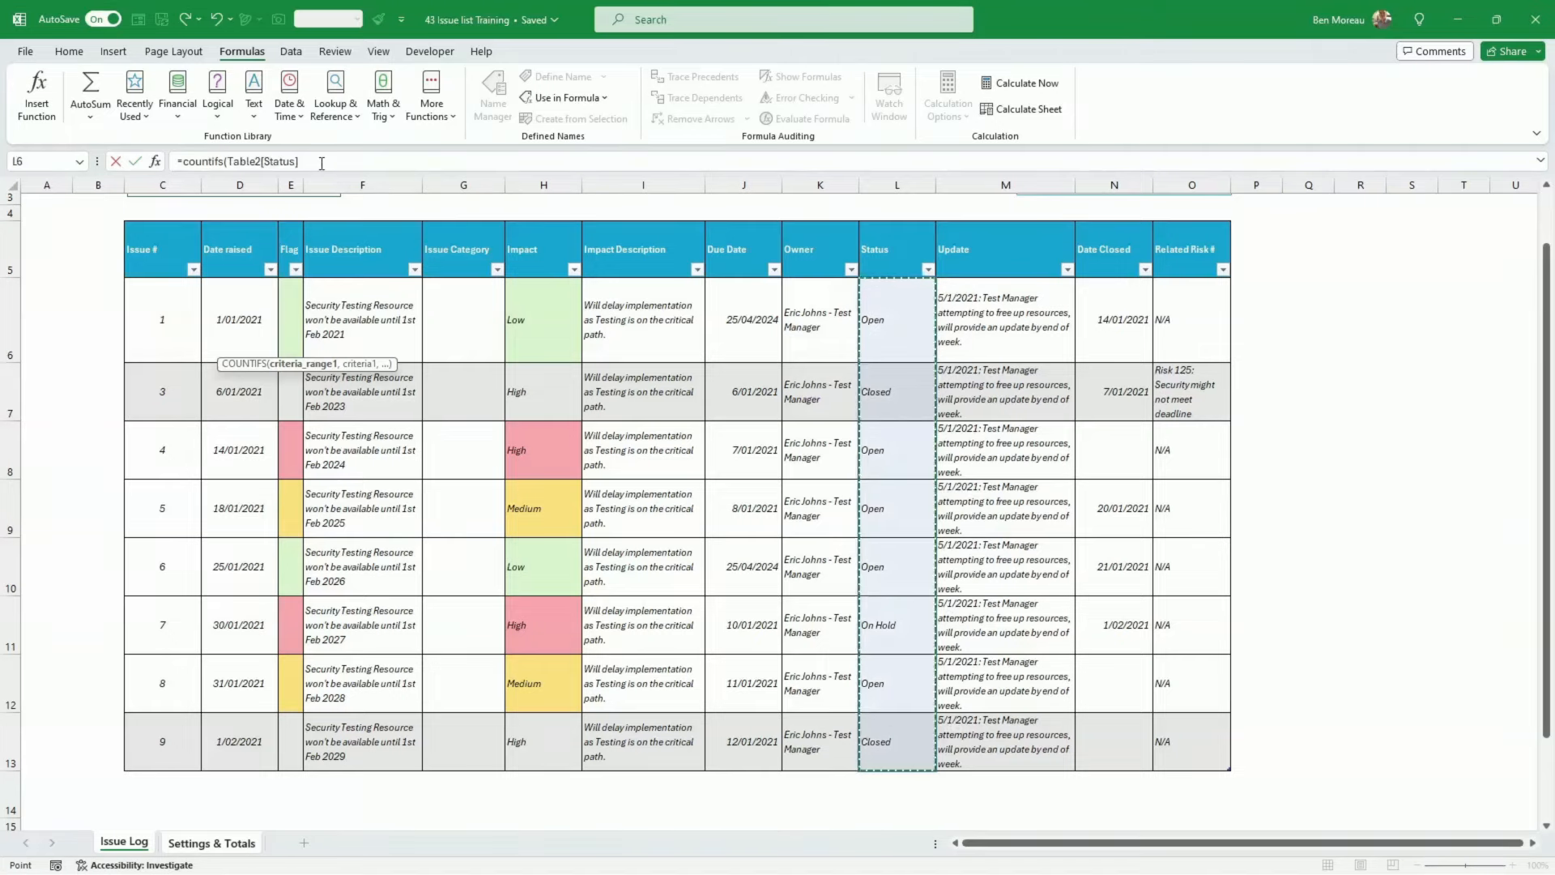
pyautogui.click(320, 160)
pyautogui.write(',')
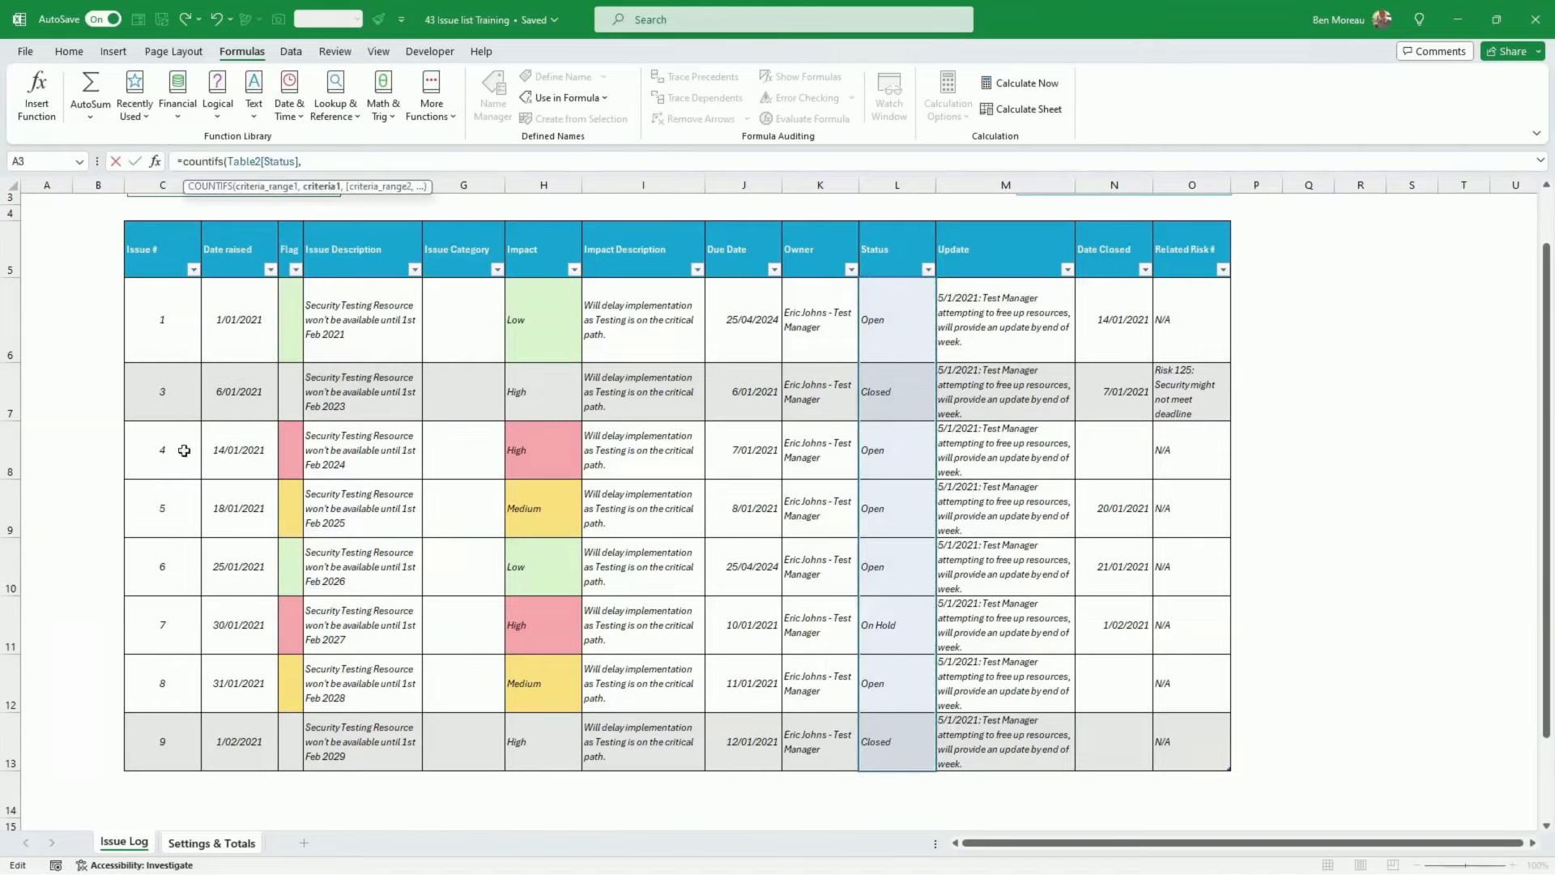
pyautogui.click(211, 843)
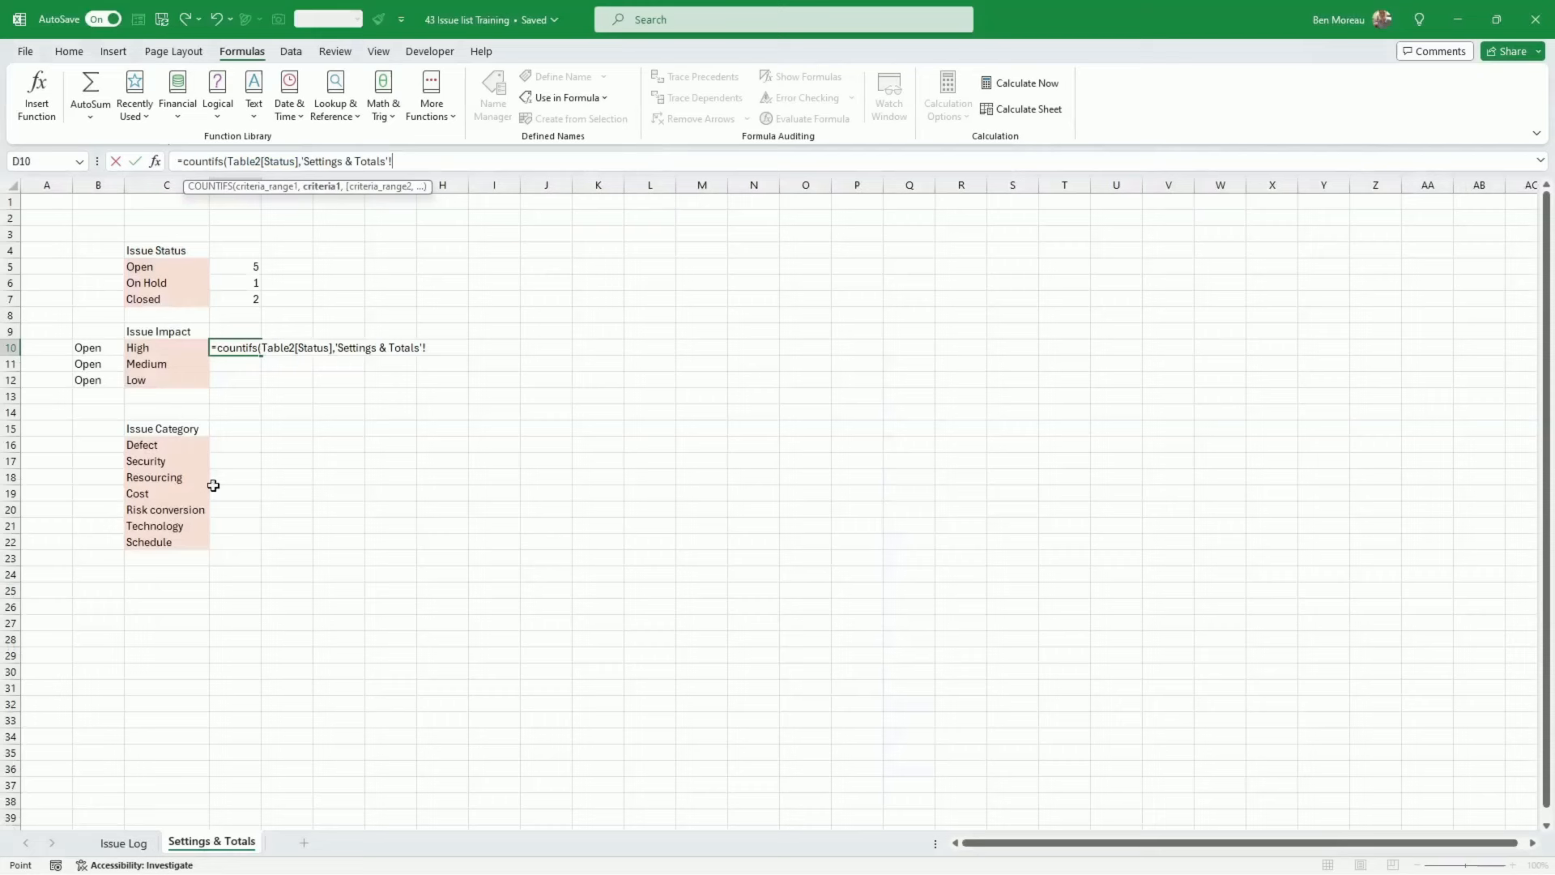
pyautogui.click(81, 347)
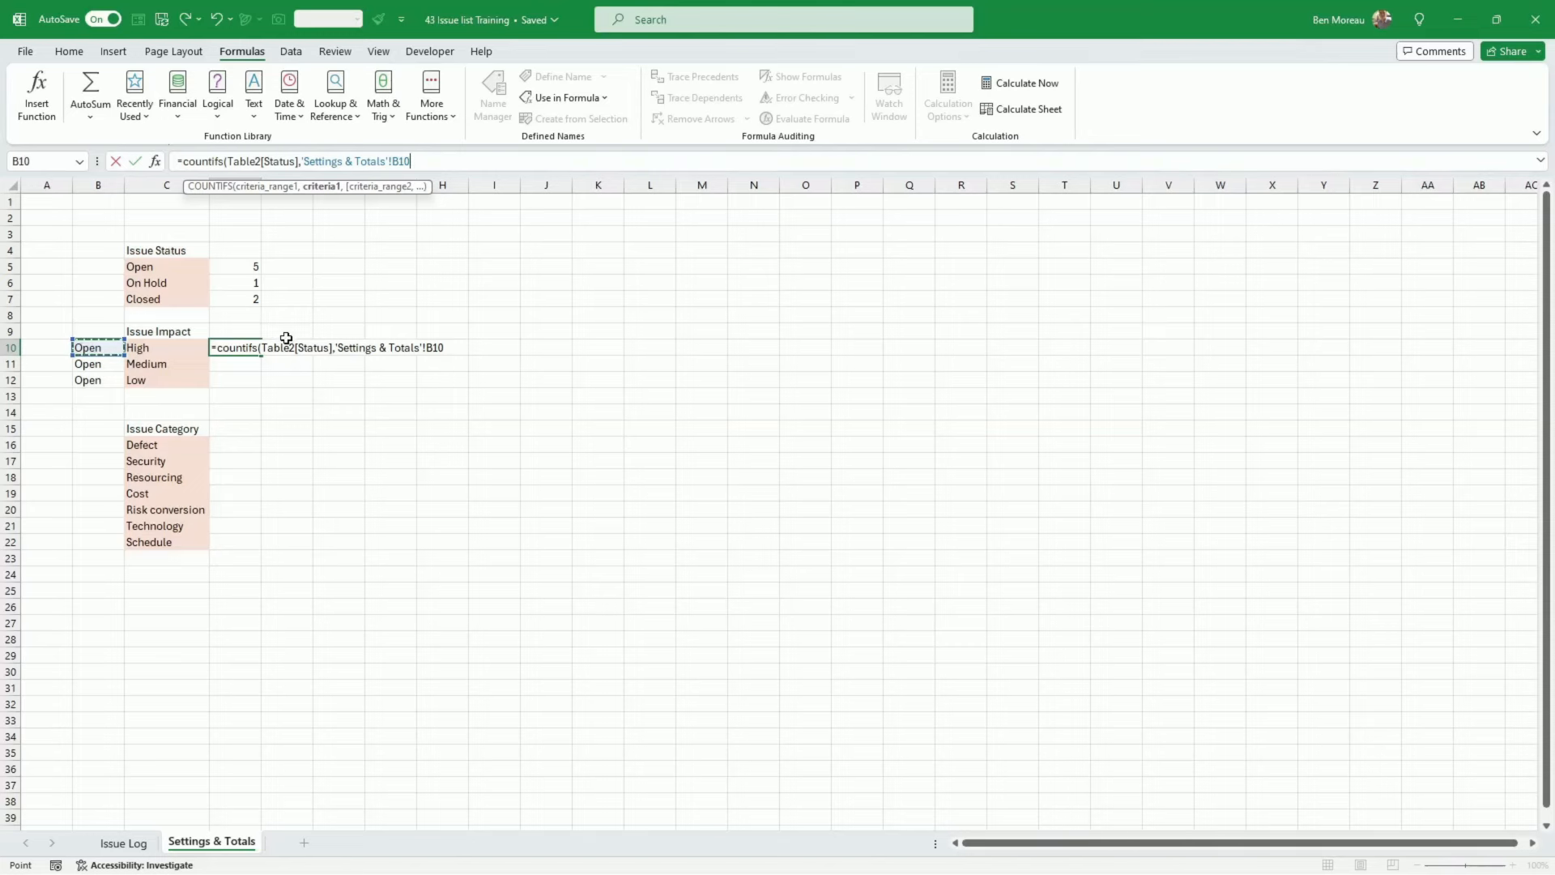
pyautogui.write(',')
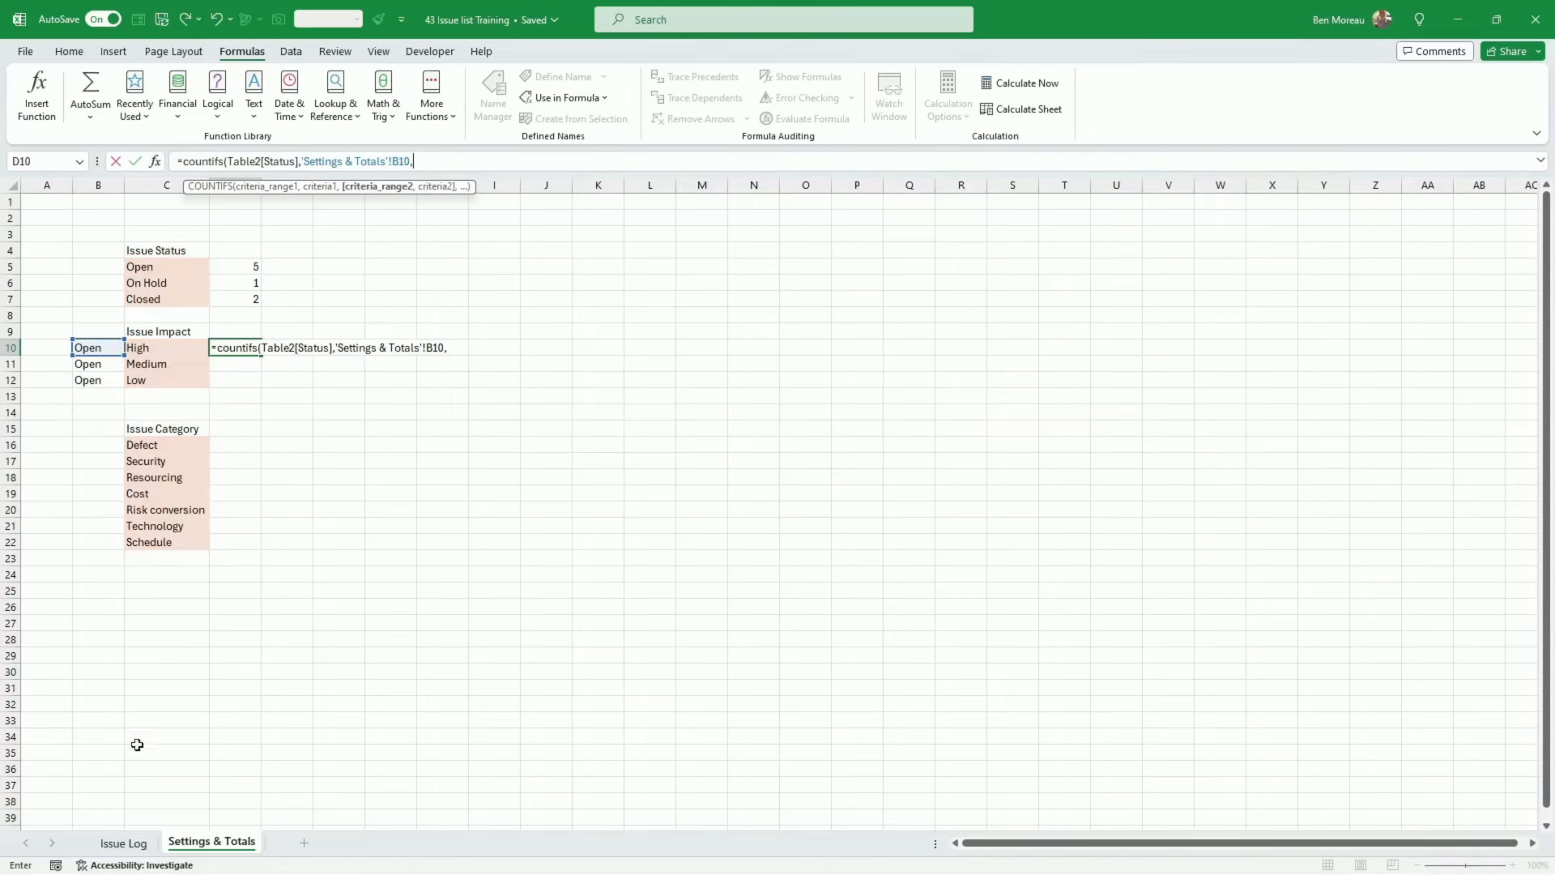
# Complete the COUNTIFS formula in D10 with the Issue Log table's Impact column as second range and cell C10 as its criterion
pyautogui.click(123, 842)
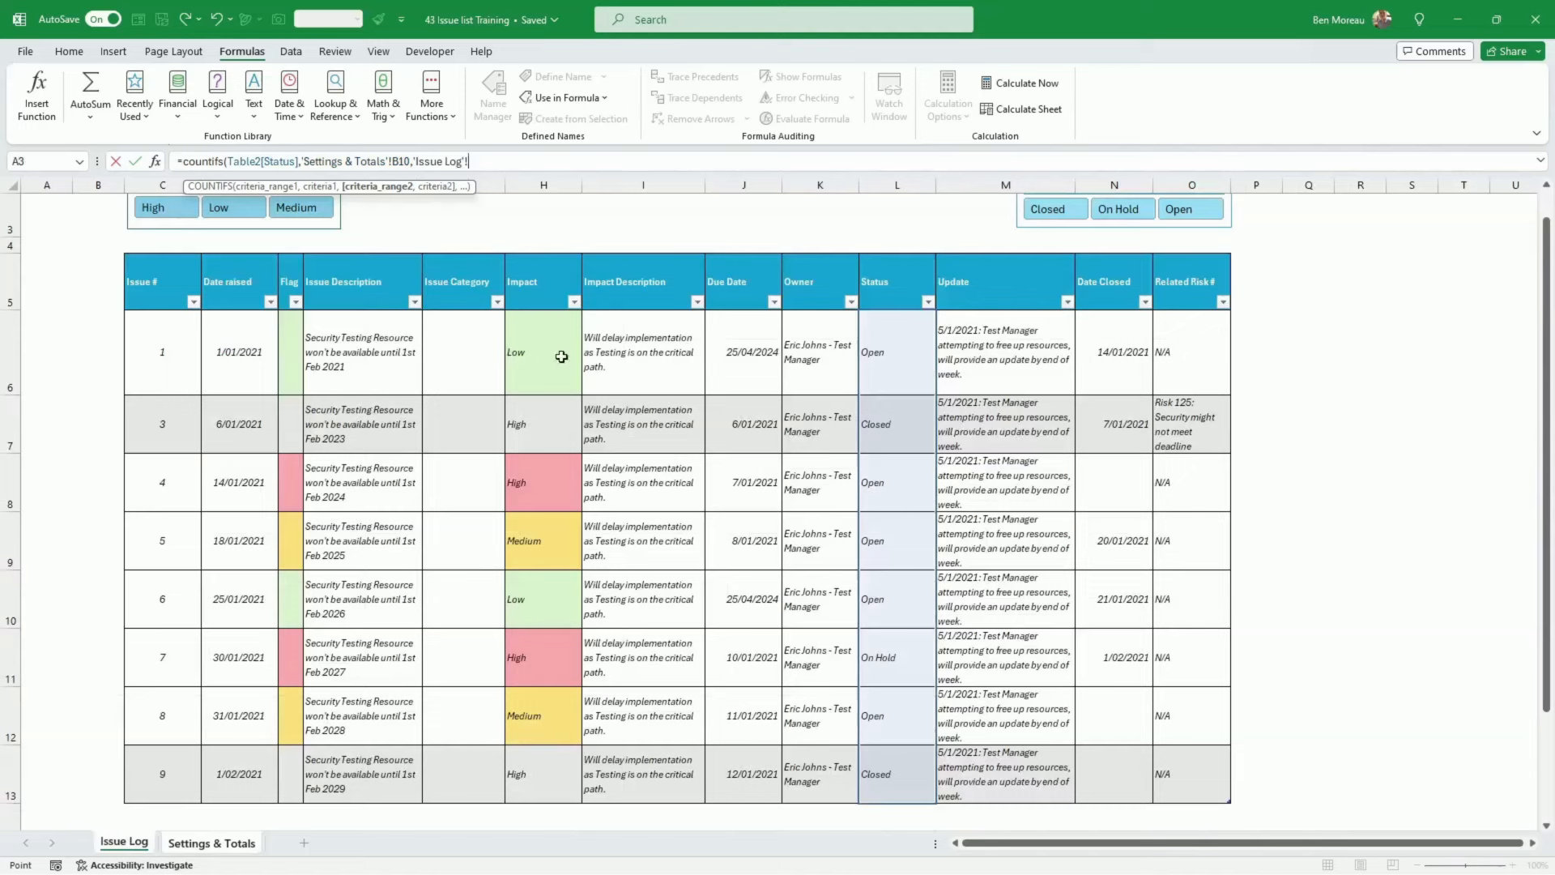
pyautogui.moveTo(545, 361); pyautogui.dragTo(538, 761)
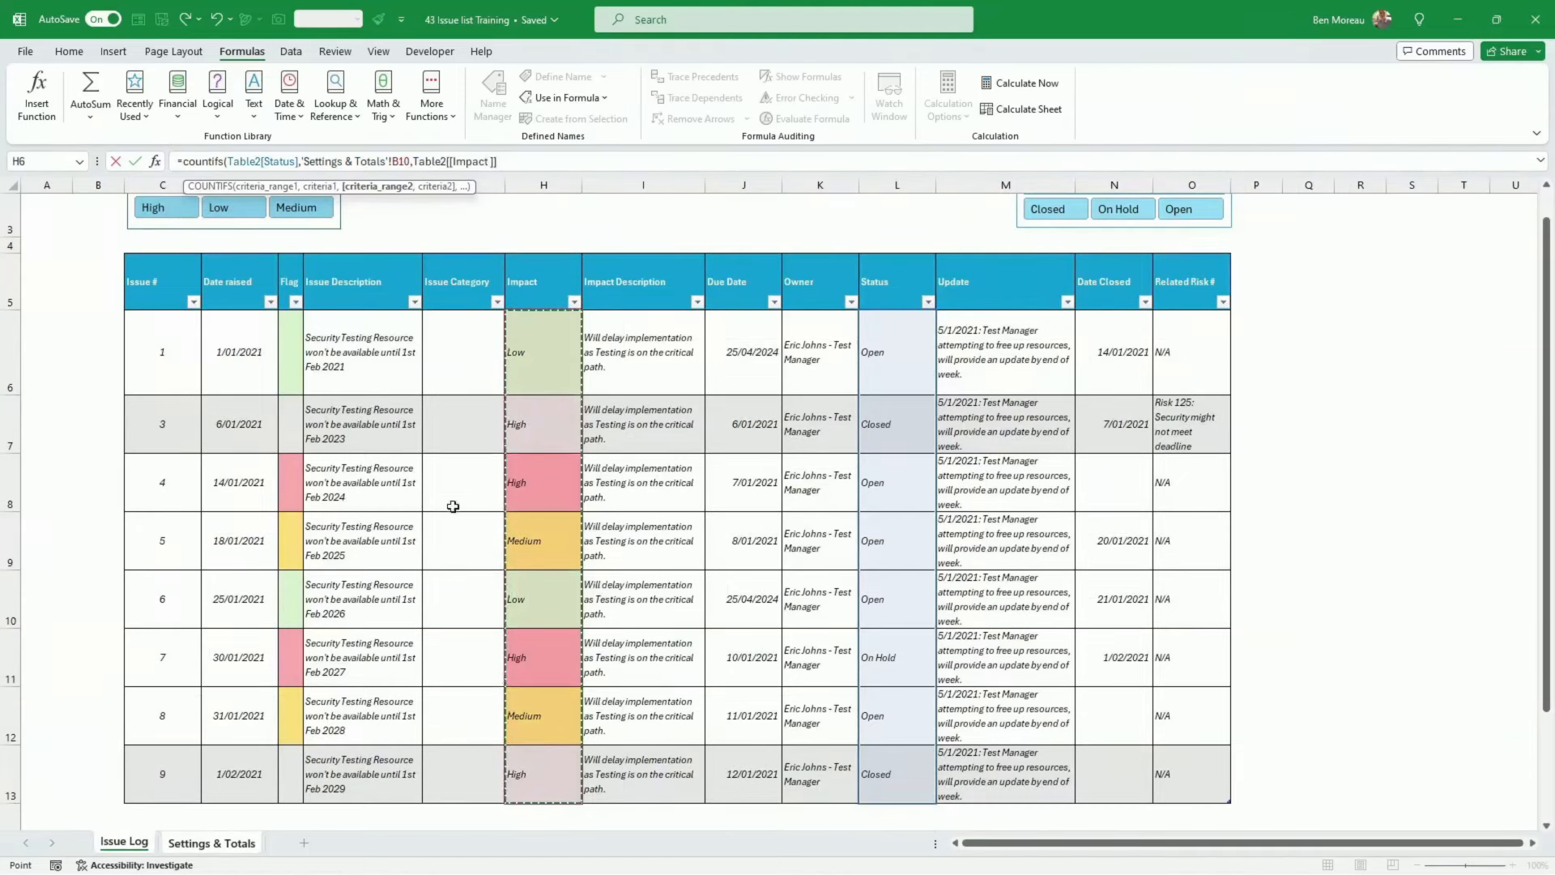
pyautogui.click(511, 160)
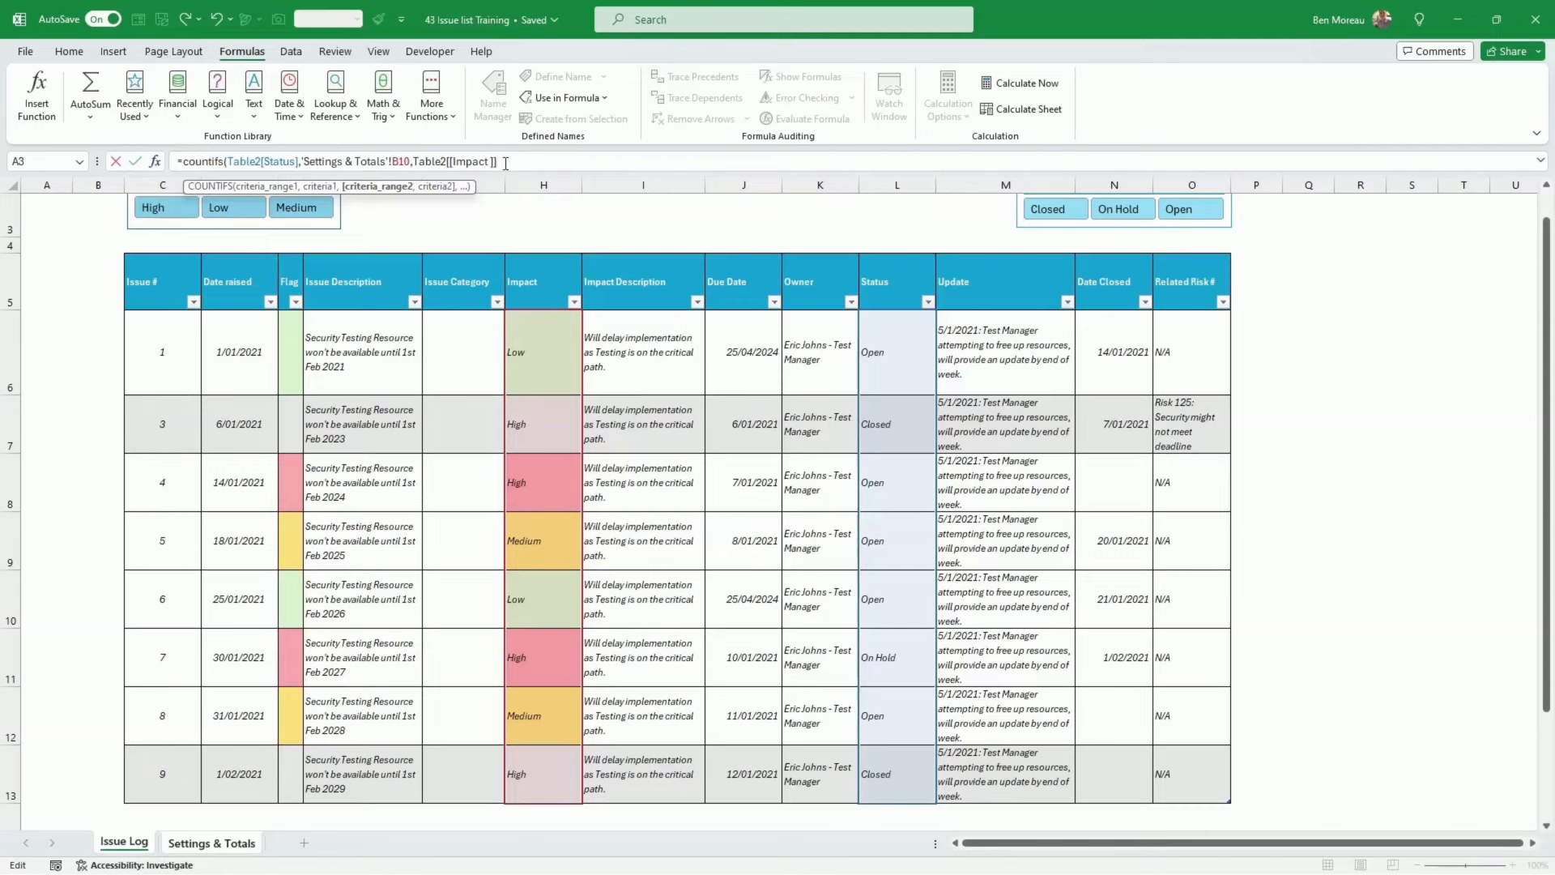
pyautogui.write(',')
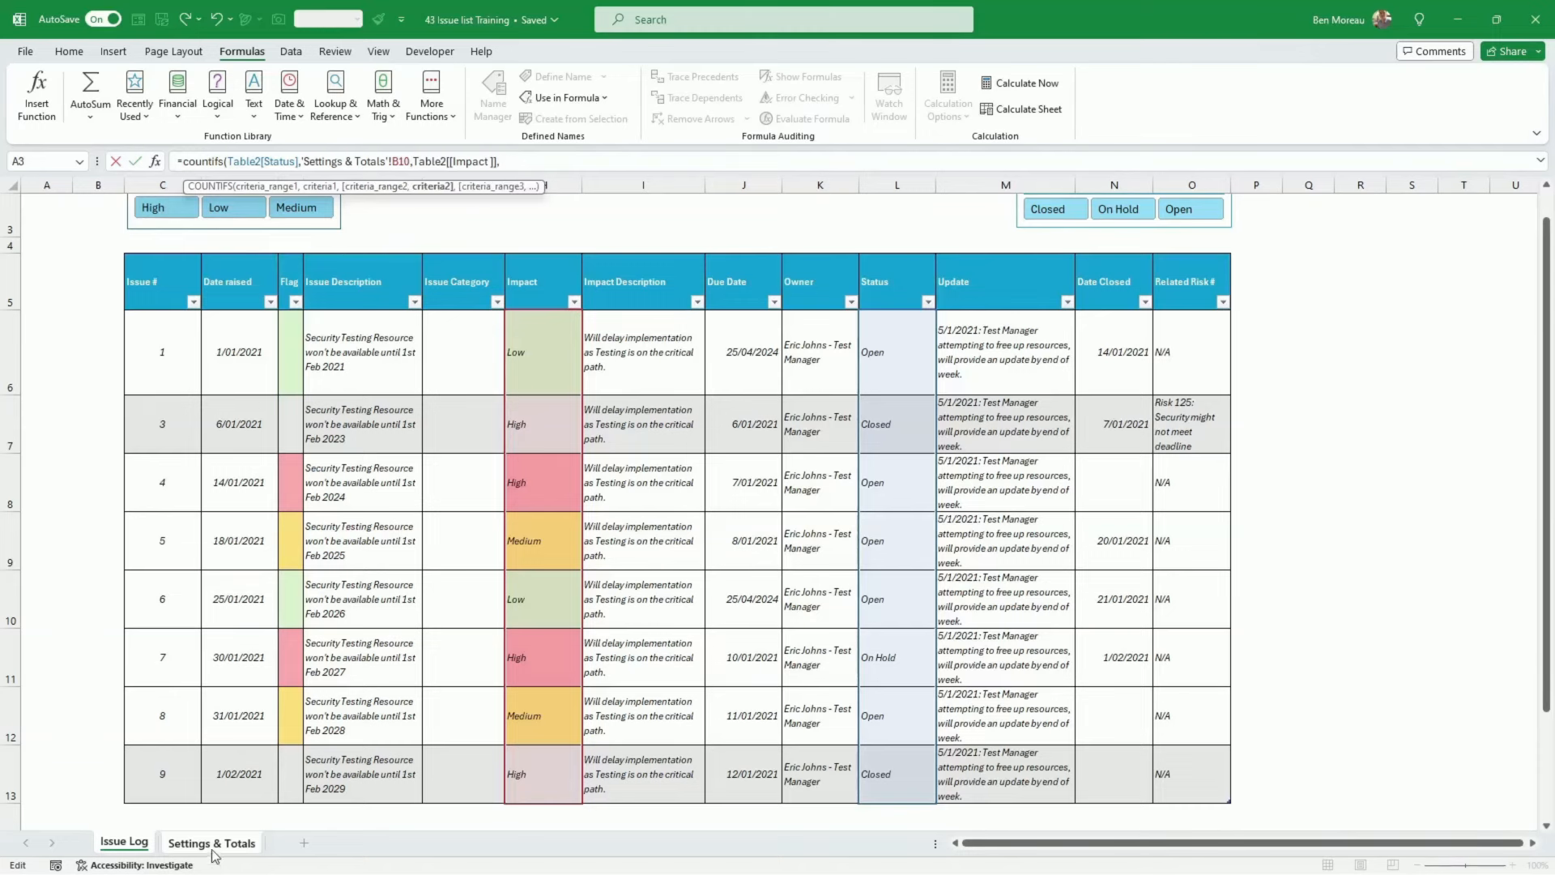
pyautogui.click(214, 844)
pyautogui.click(145, 346)
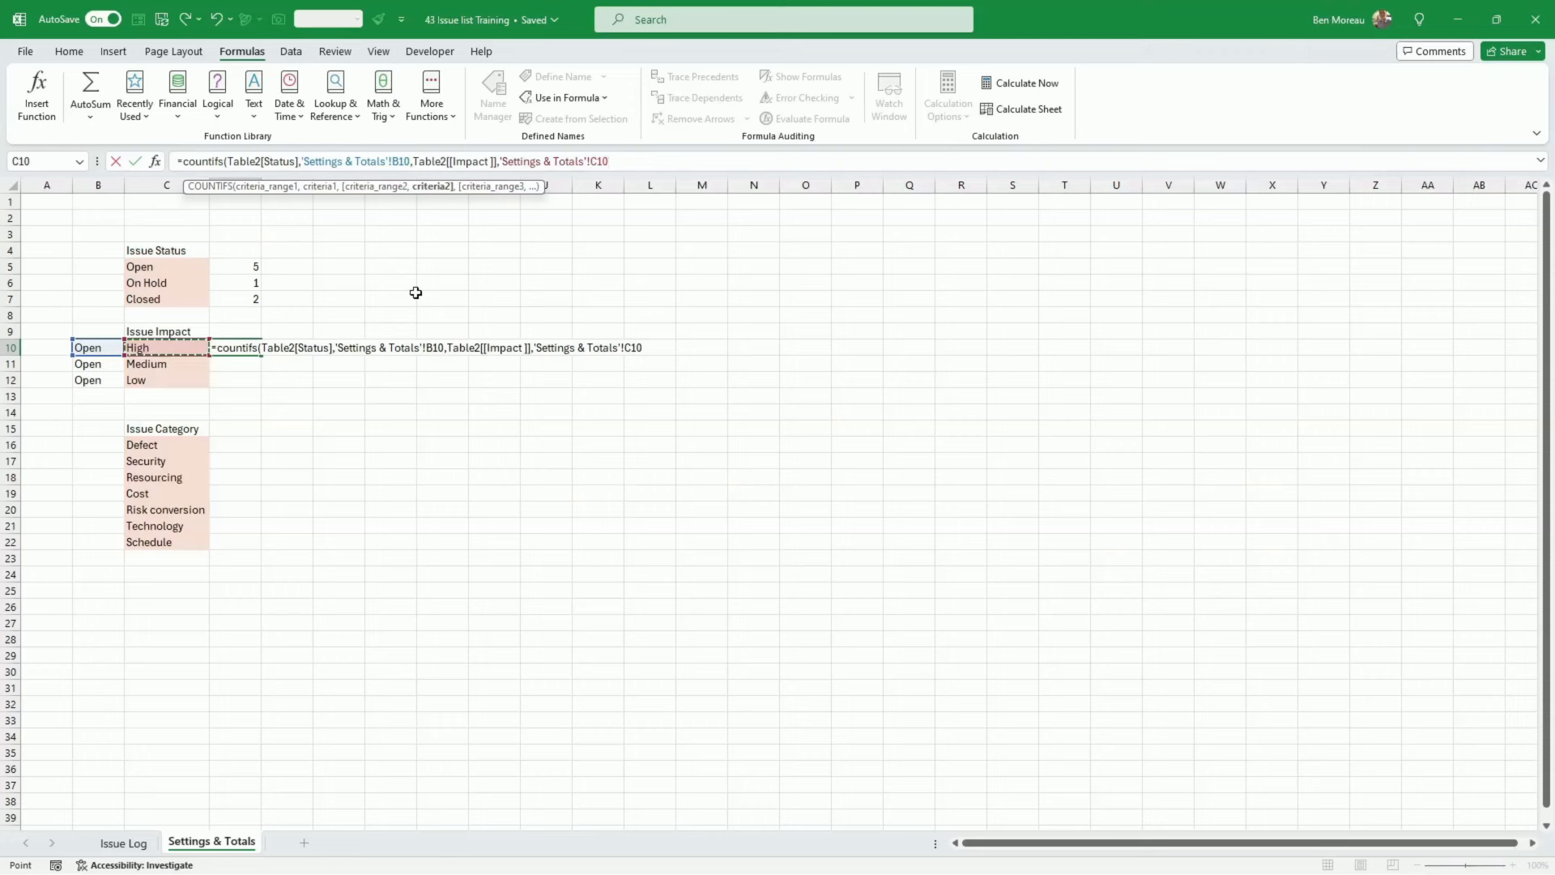
pyautogui.write(')')
pyautogui.hotkey('ctrl', 'Return')
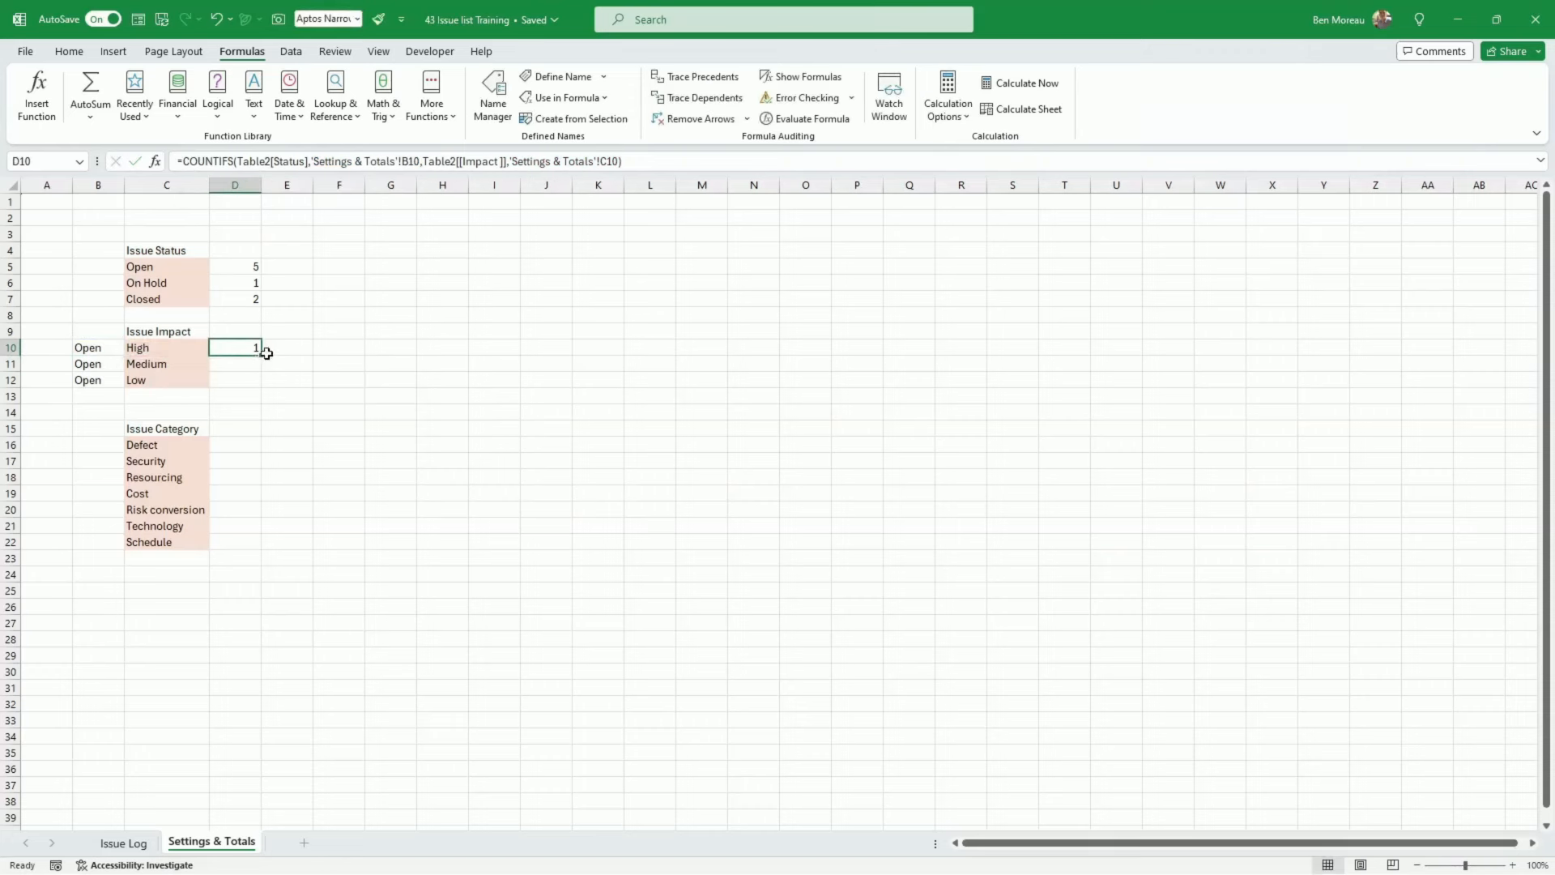
# Fill the COUNTIFS formula from D10 down to D12, and check the cell references in D12
pyautogui.moveTo(262, 356); pyautogui.dragTo(258, 382)
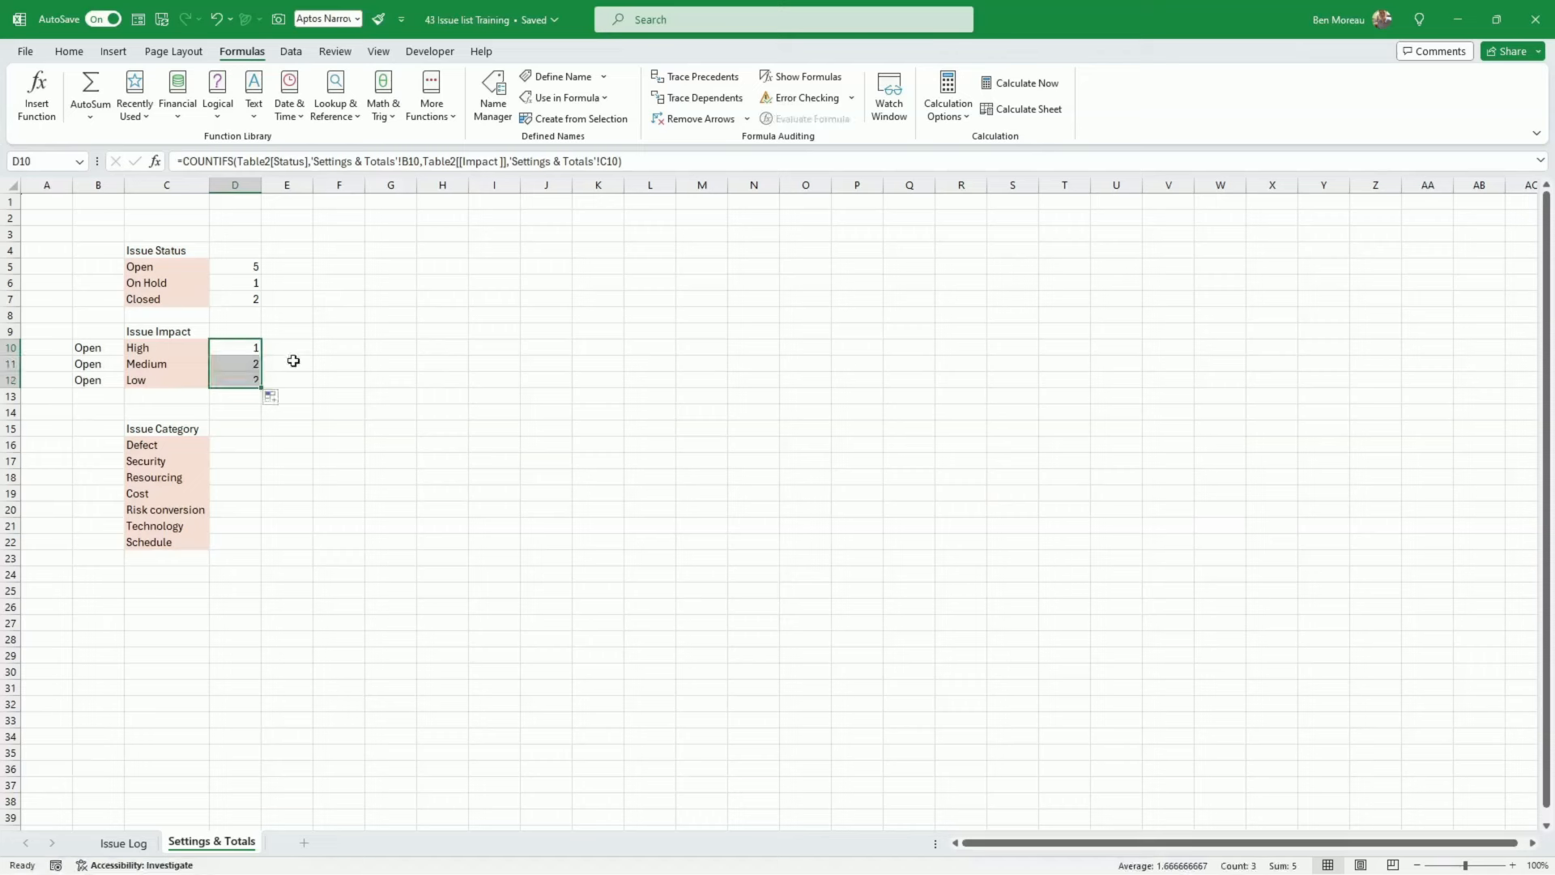
pyautogui.click(238, 376)
pyautogui.doubleClick(237, 377)
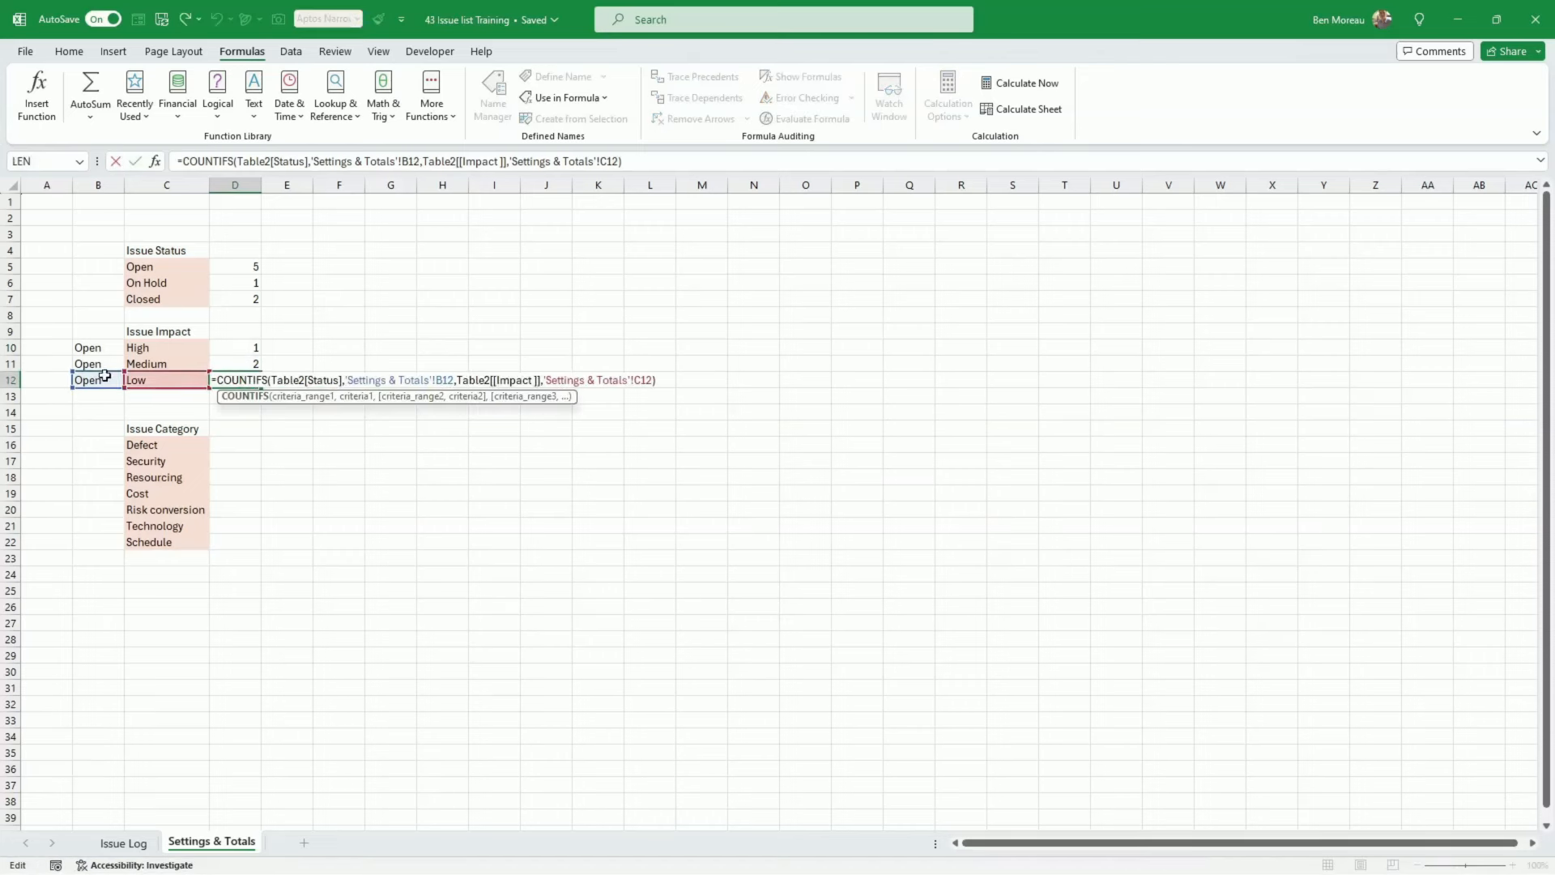
pyautogui.press('Return')
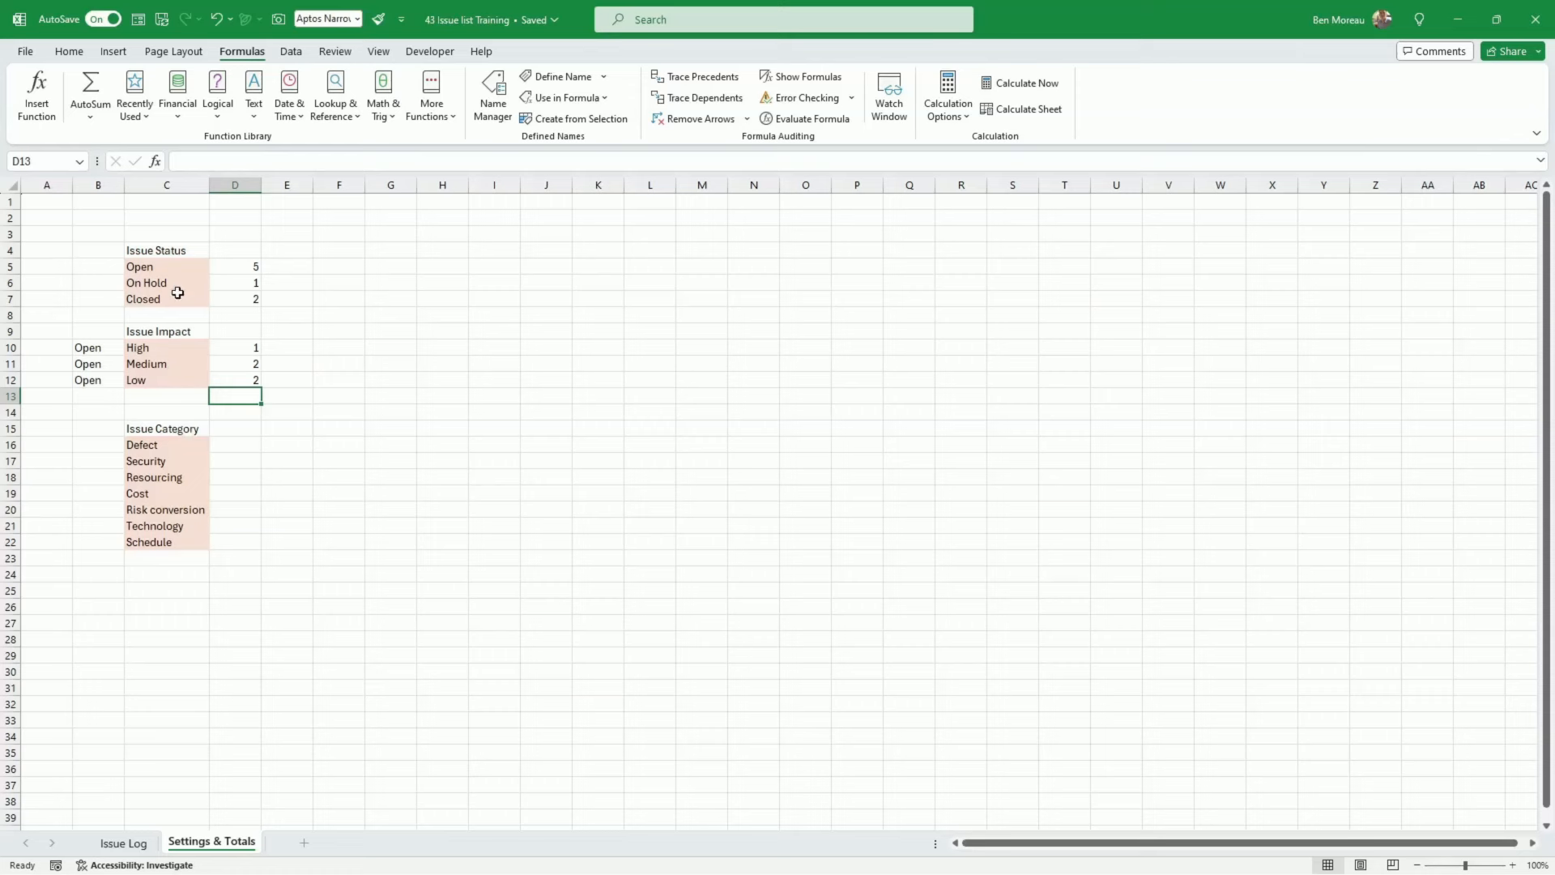
# Replace the typed status in B10 with a formula linking to the Open status in C5
pyautogui.click(107, 347)
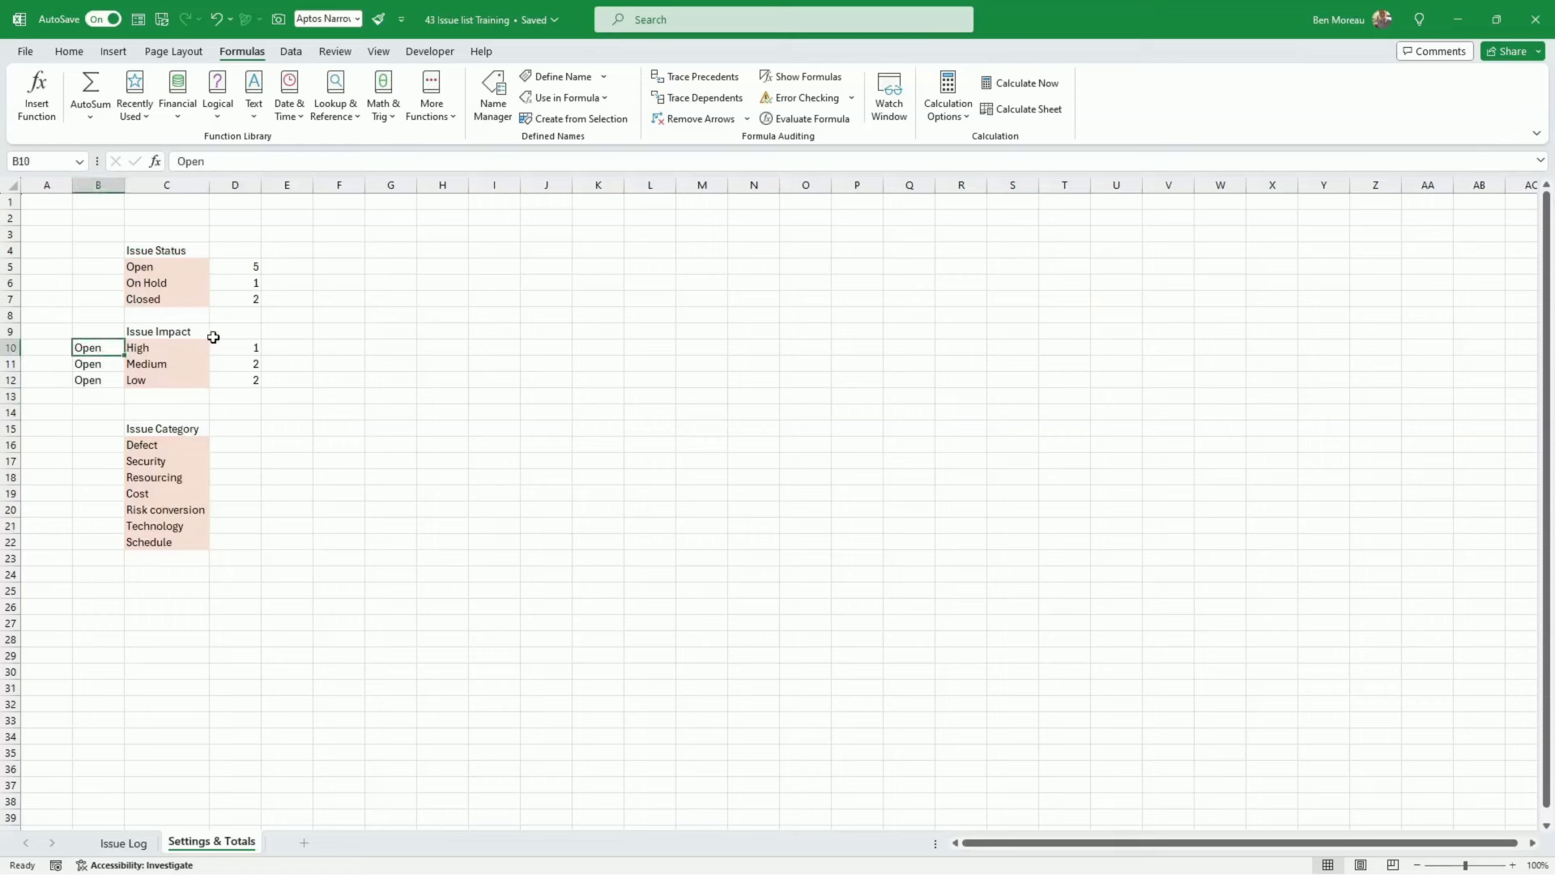
pyautogui.write('=')
pyautogui.press('Up')
pyautogui.press('Up')
pyautogui.press('Up')
pyautogui.press('Up')
pyautogui.press('Up')
pyautogui.press('Right')
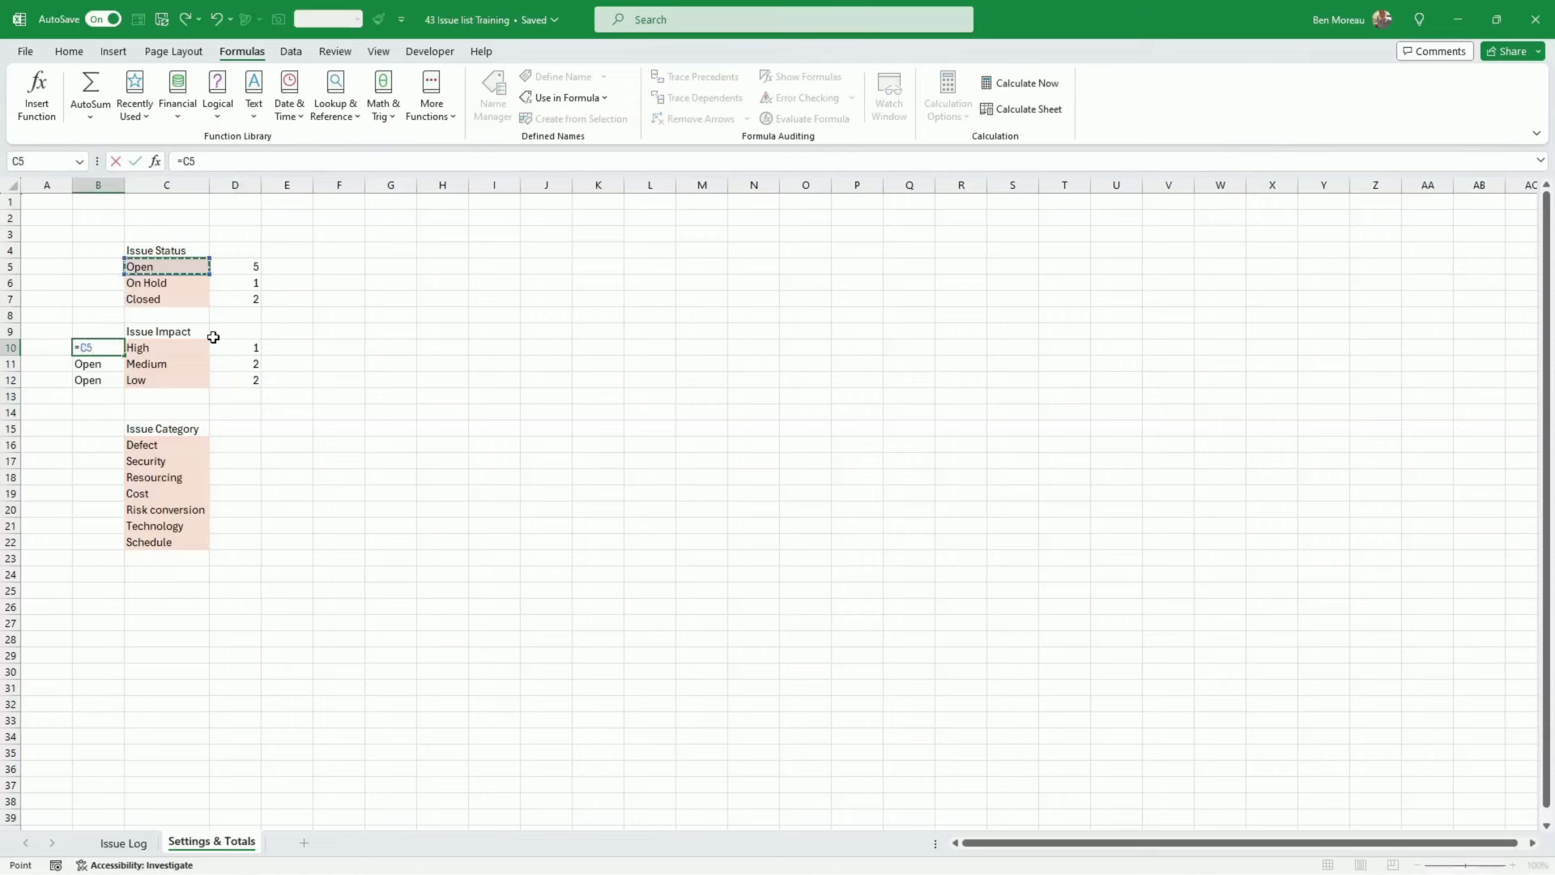
pyautogui.press('Return')
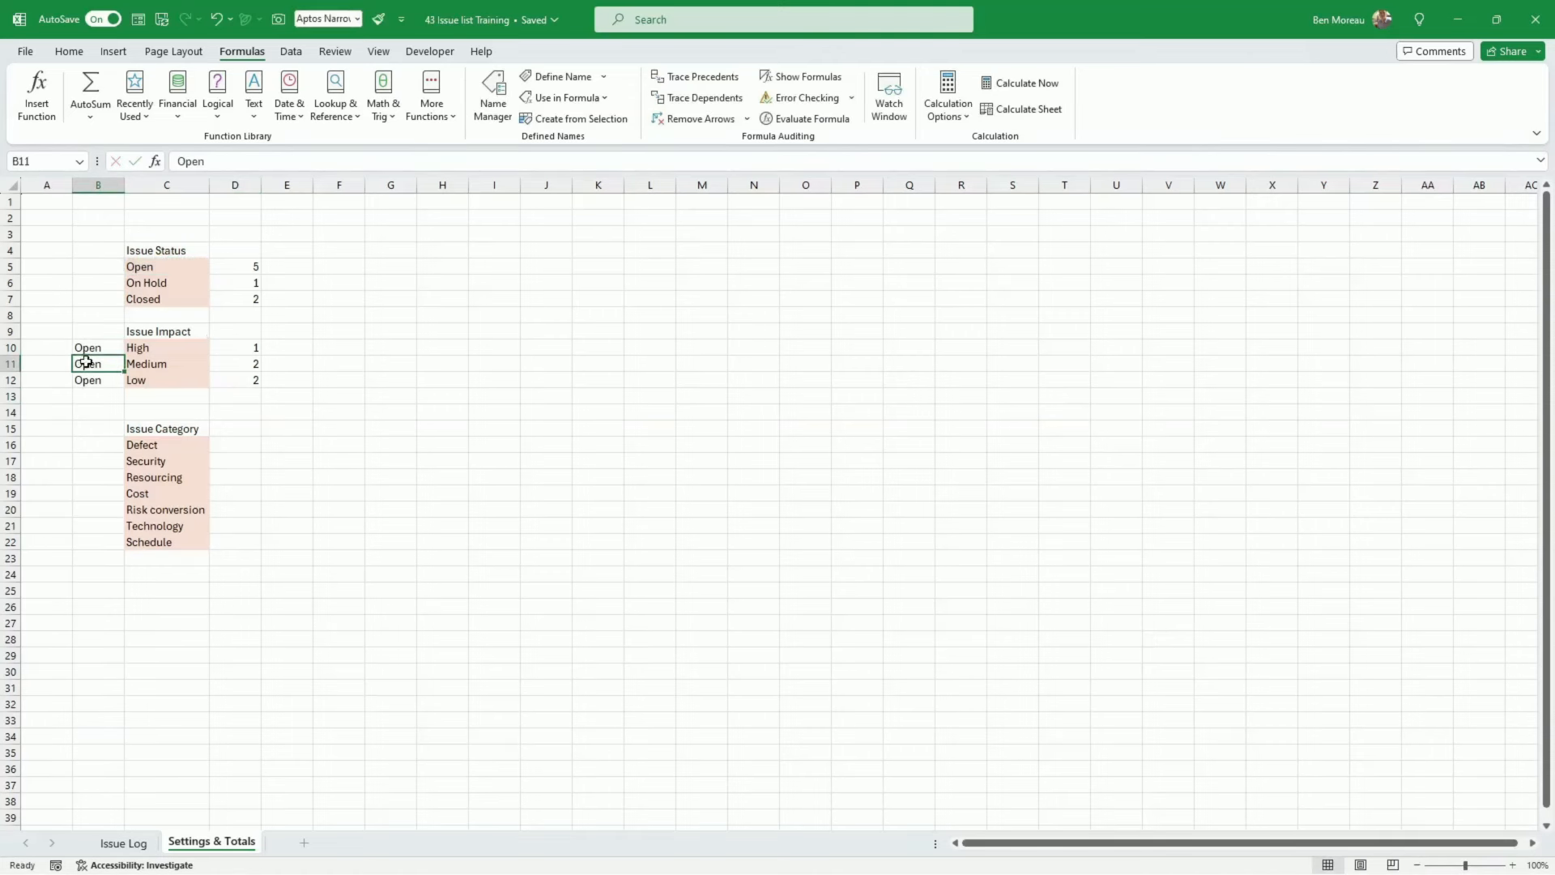
# Link B11 to B10 and B12 to B11 with cell-reference formulas replacing the typed statuses
pyautogui.write('=')
pyautogui.press('Up')
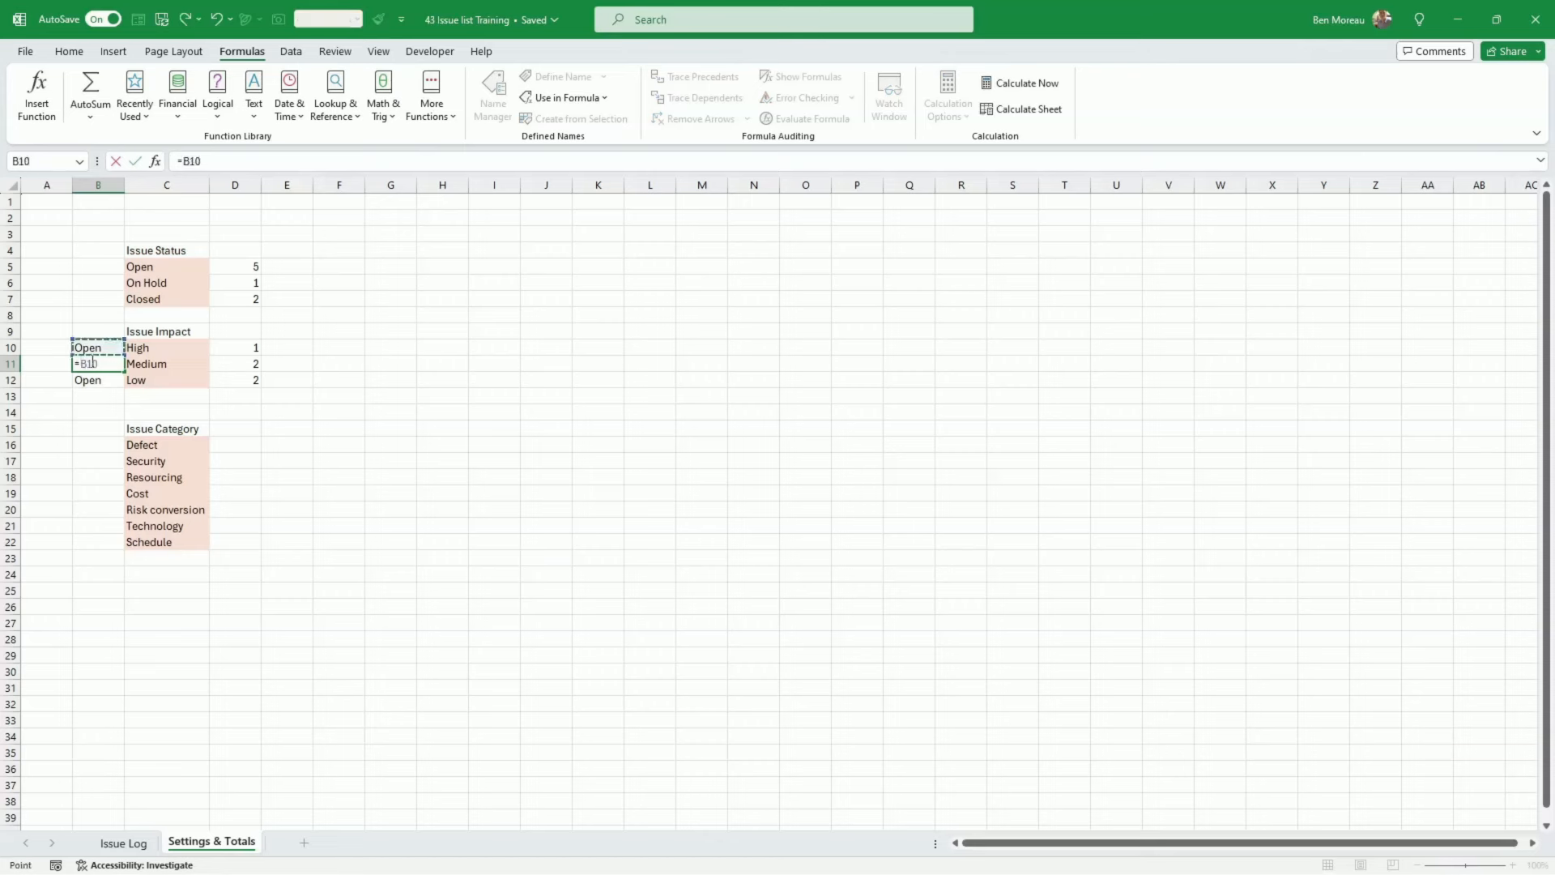
pyautogui.press('Return')
pyautogui.write('=')
pyautogui.press('Up')
pyautogui.press('Return')
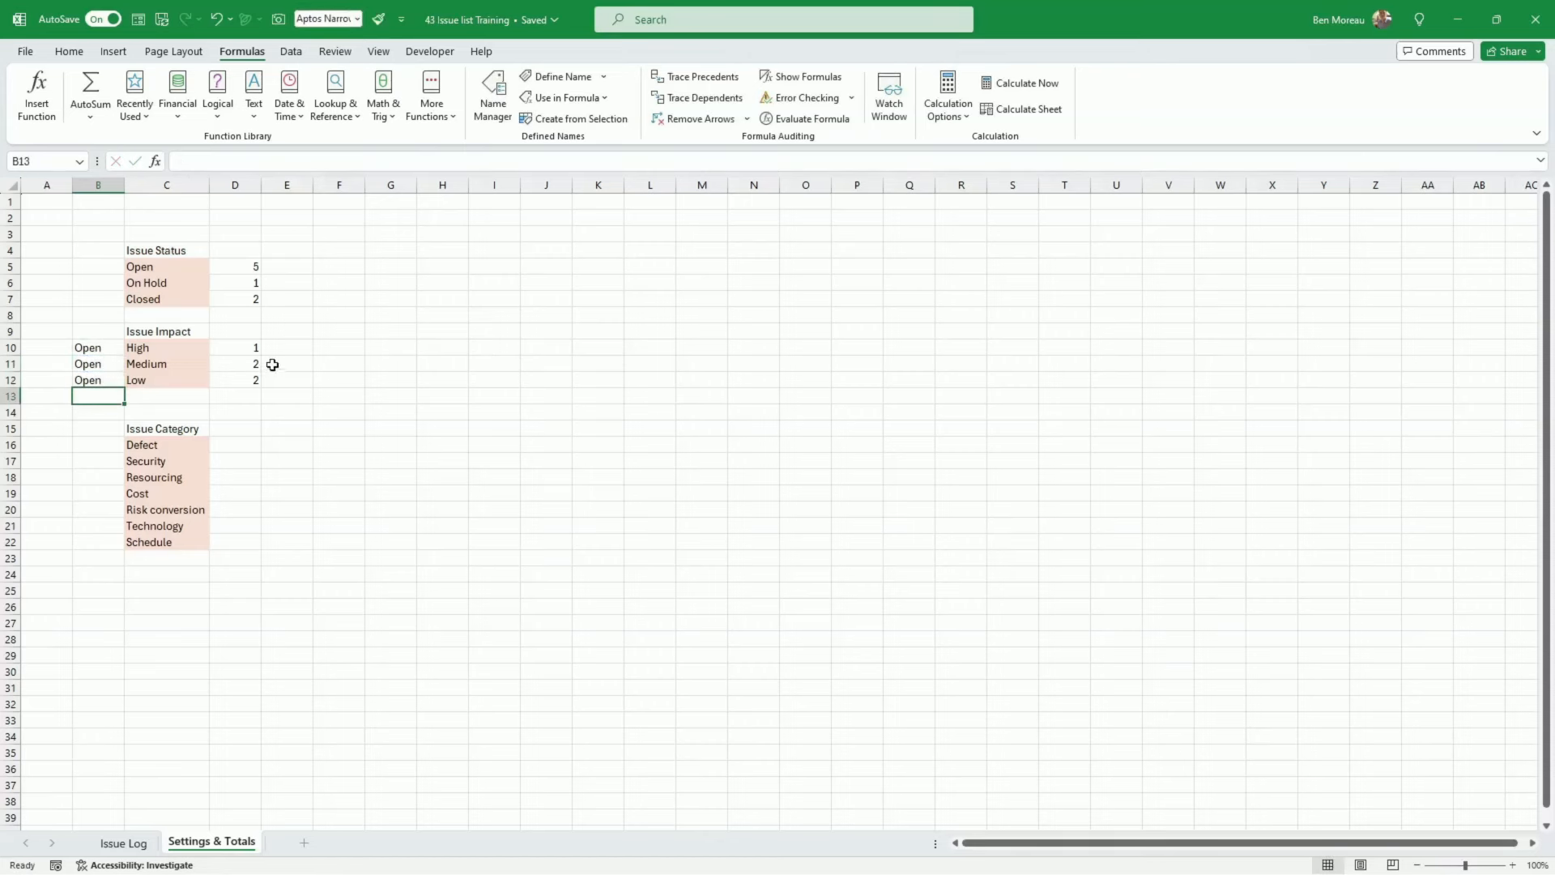
# Check the ranges and criteria of the COUNTIFS formula in D10
pyautogui.doubleClick(250, 348)
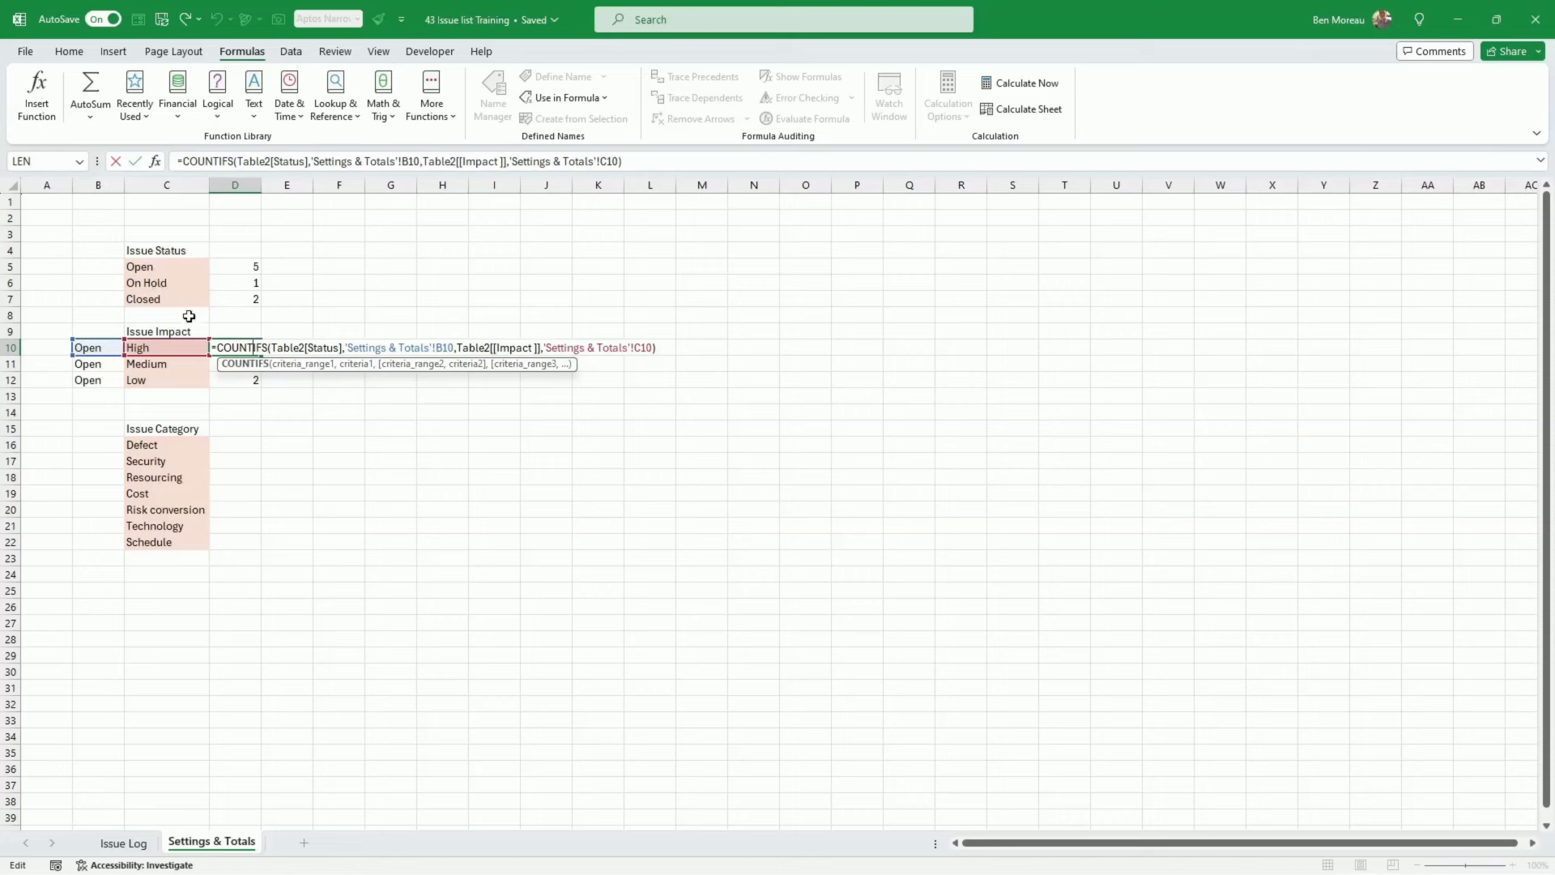
pyautogui.press('Return')
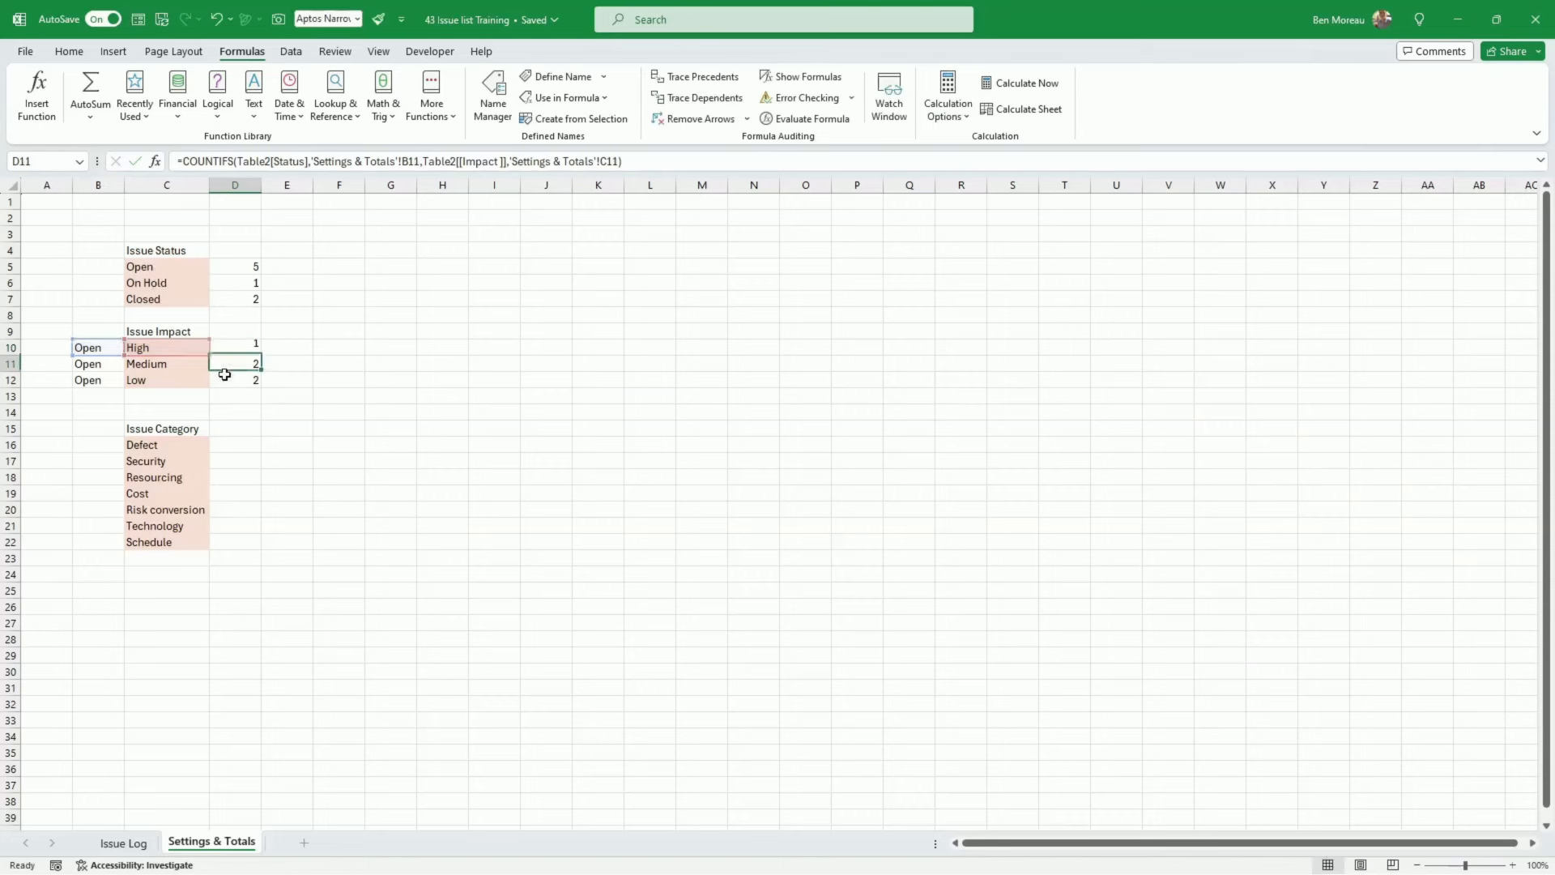
pyautogui.click(229, 349)
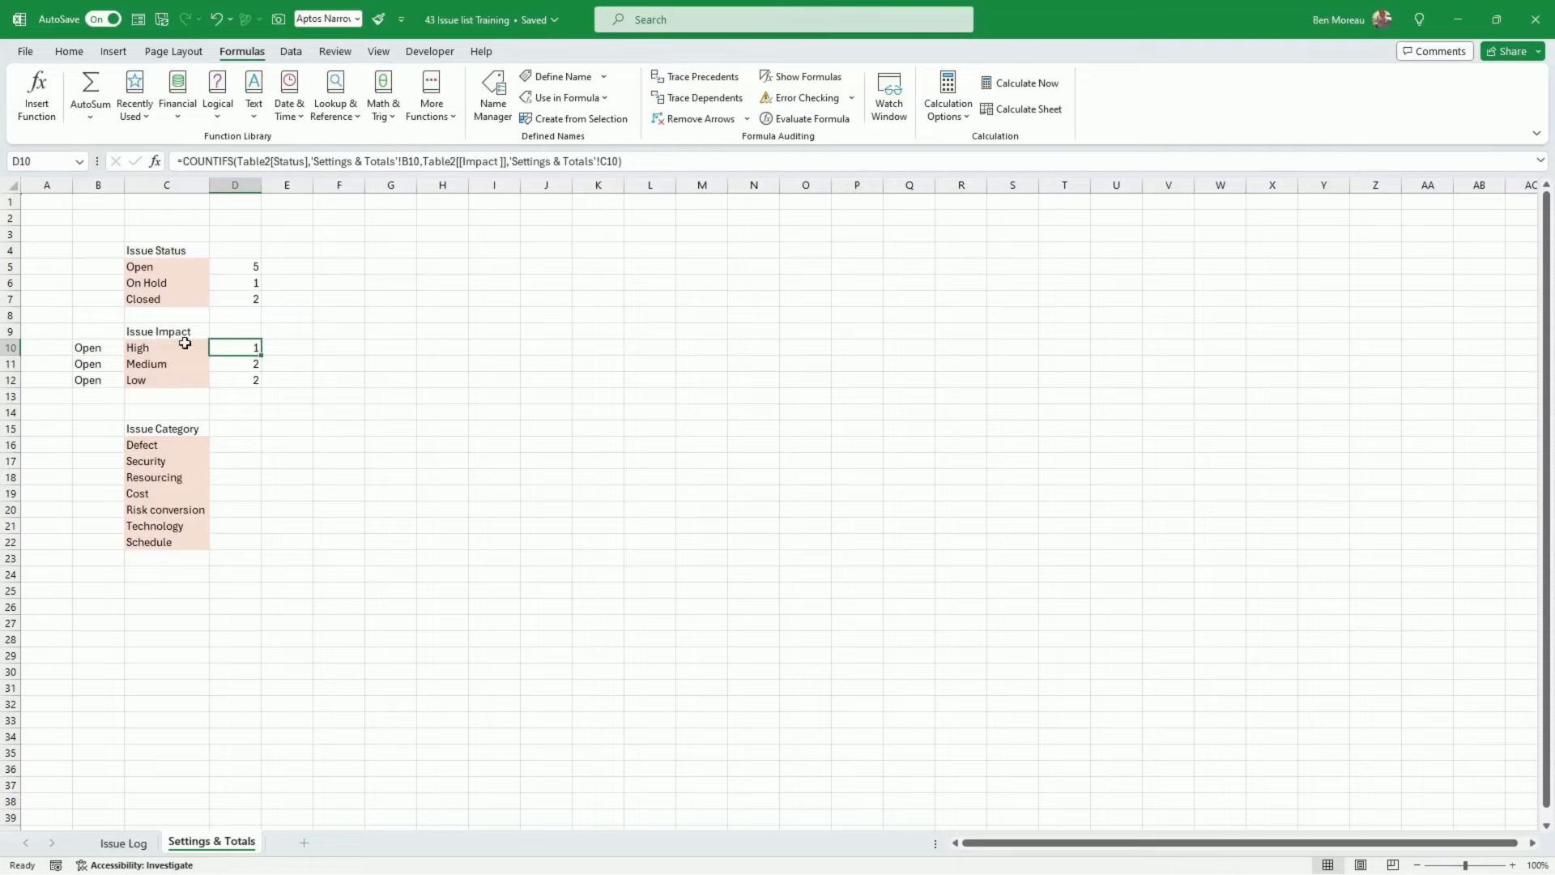
# Filter the Issue Log to Open status and High impact to verify the total in D10, and clear both filters
pyautogui.click(128, 844)
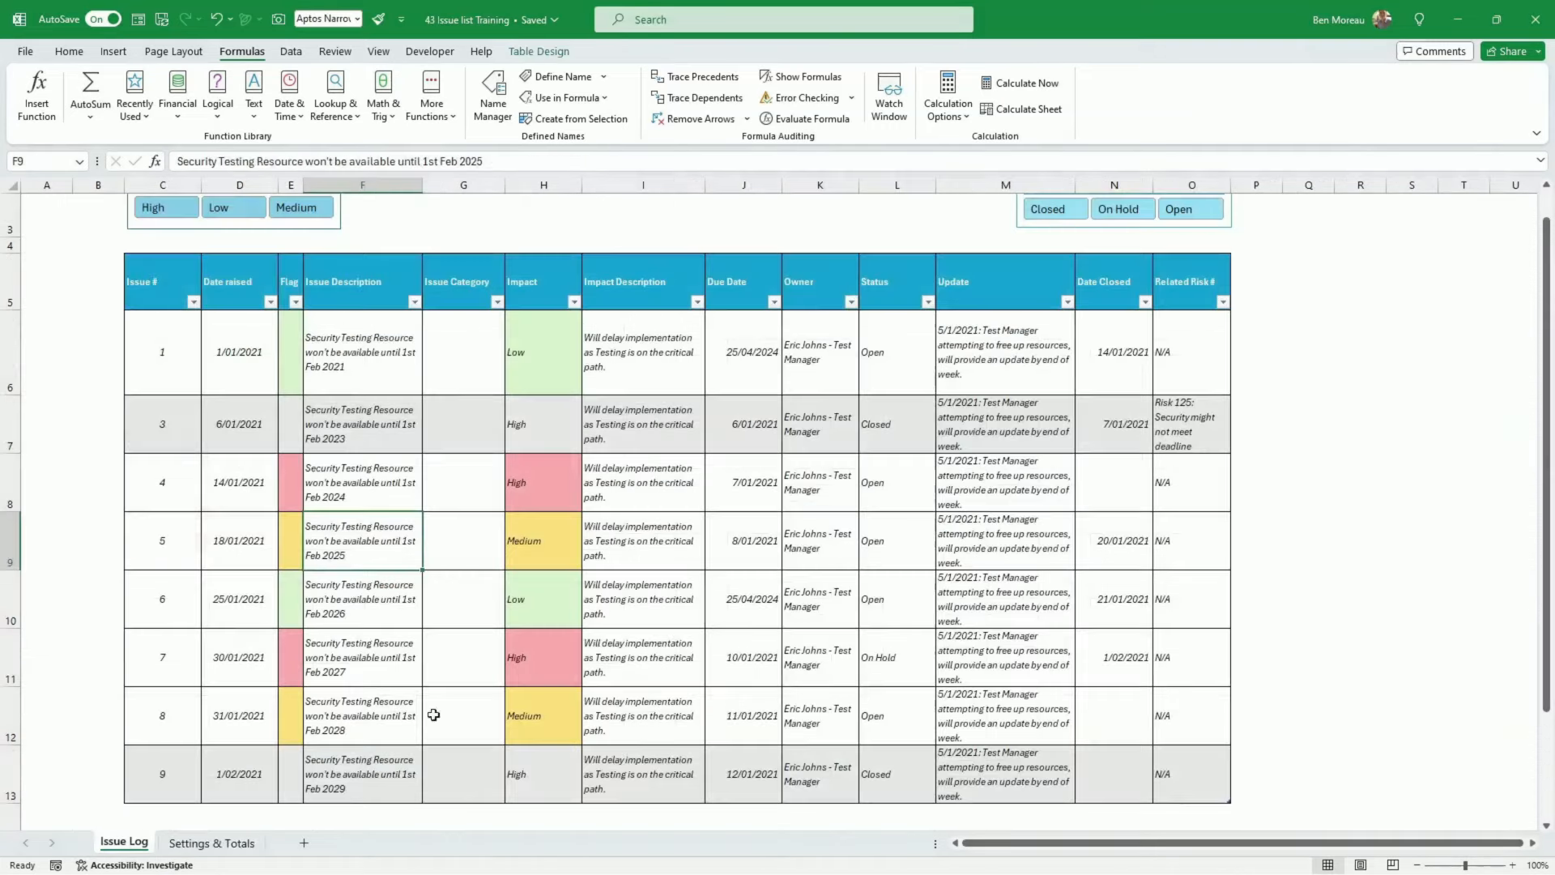
pyautogui.scroll(1, 1190, 231)
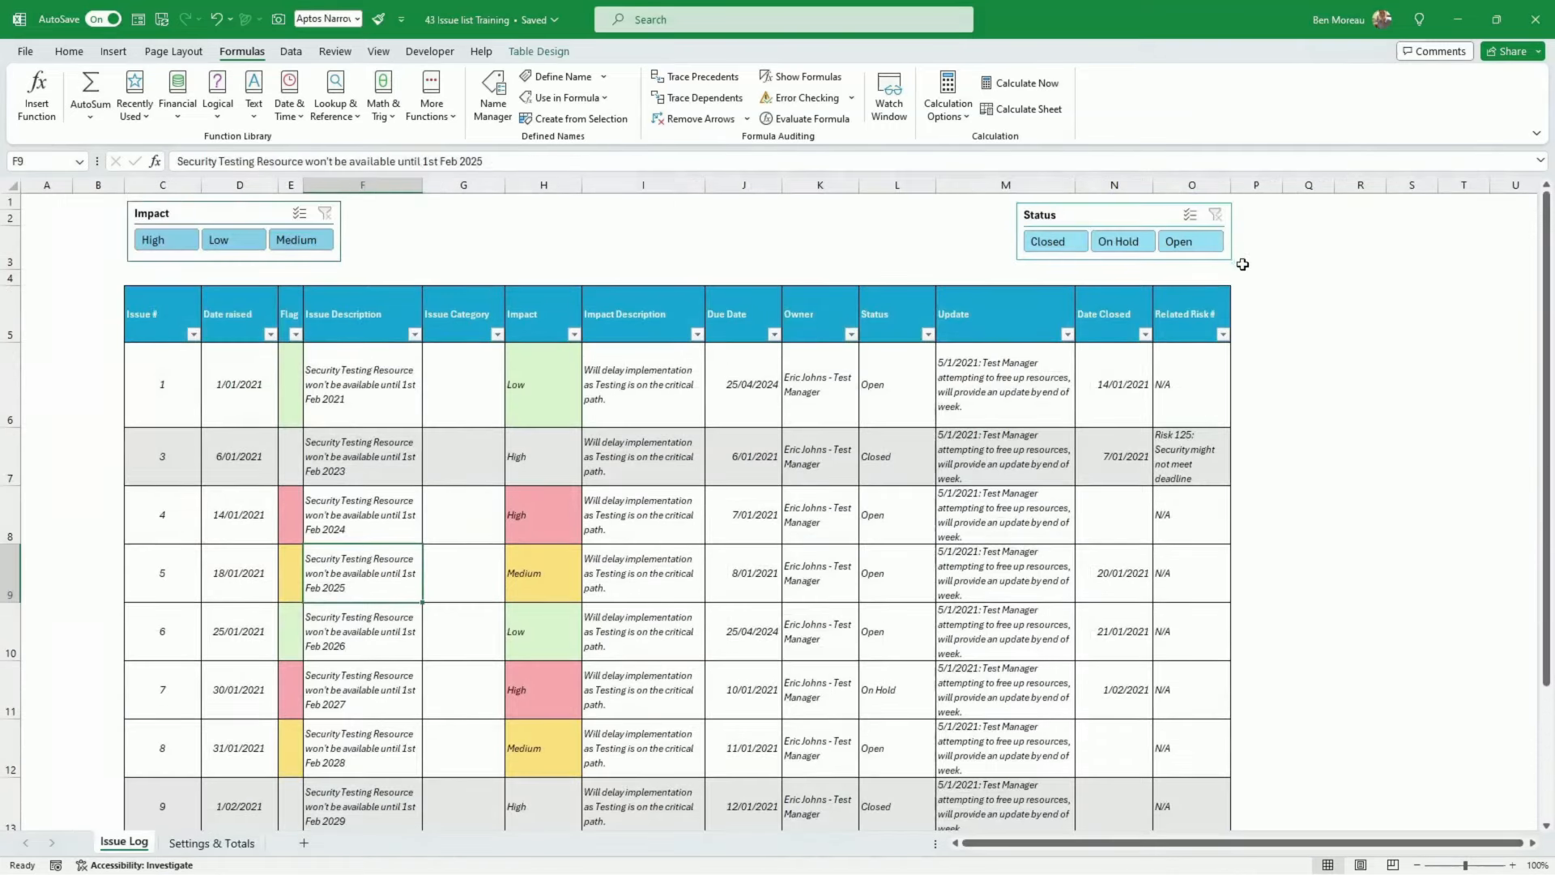
pyautogui.click(1189, 243)
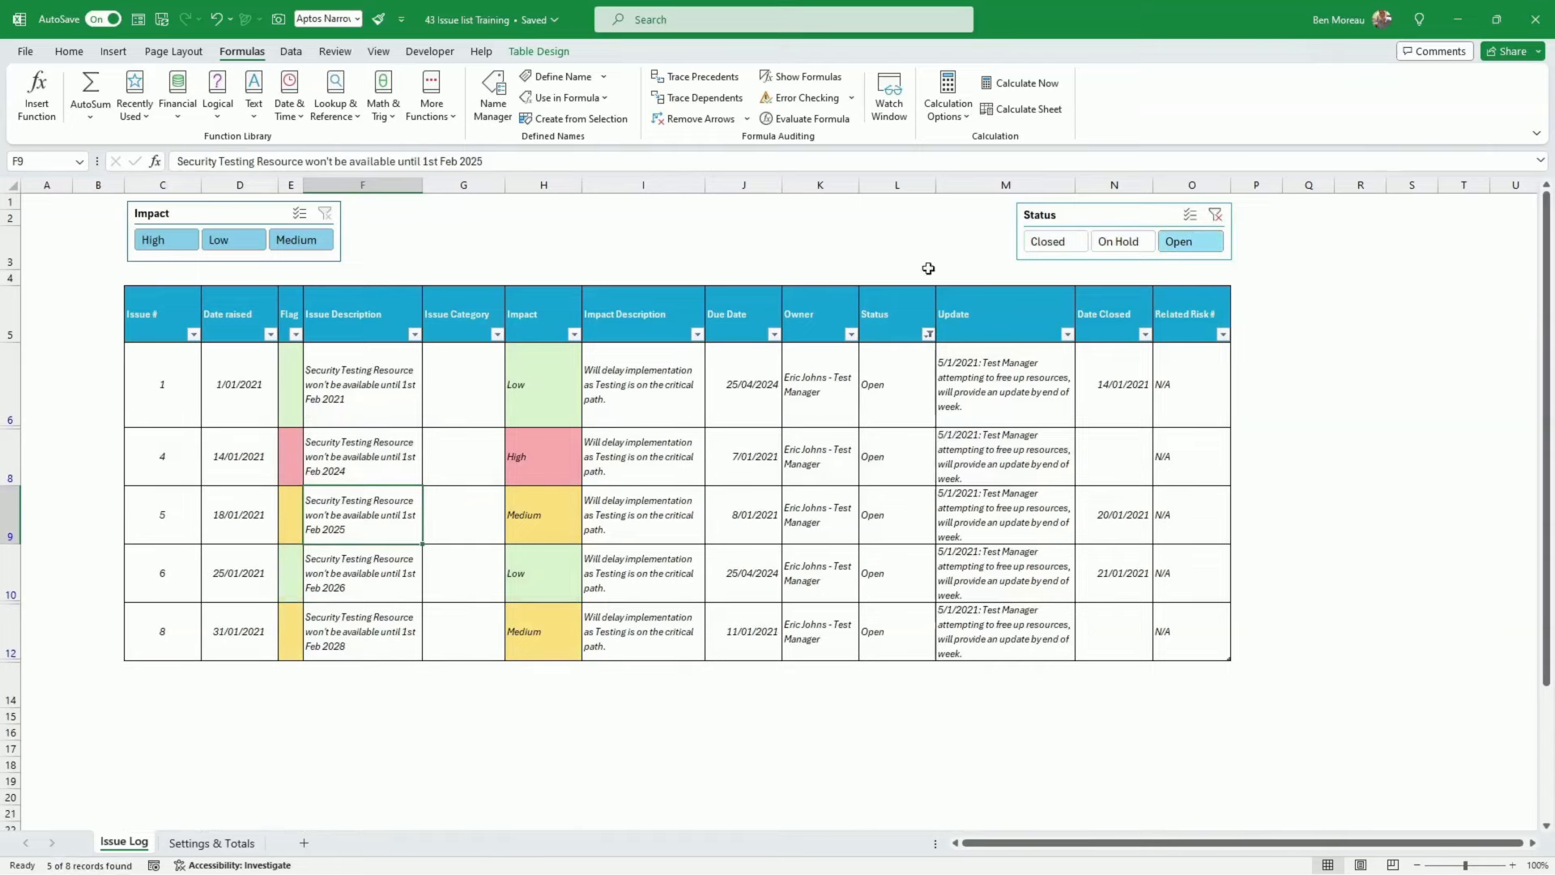
pyautogui.click(167, 243)
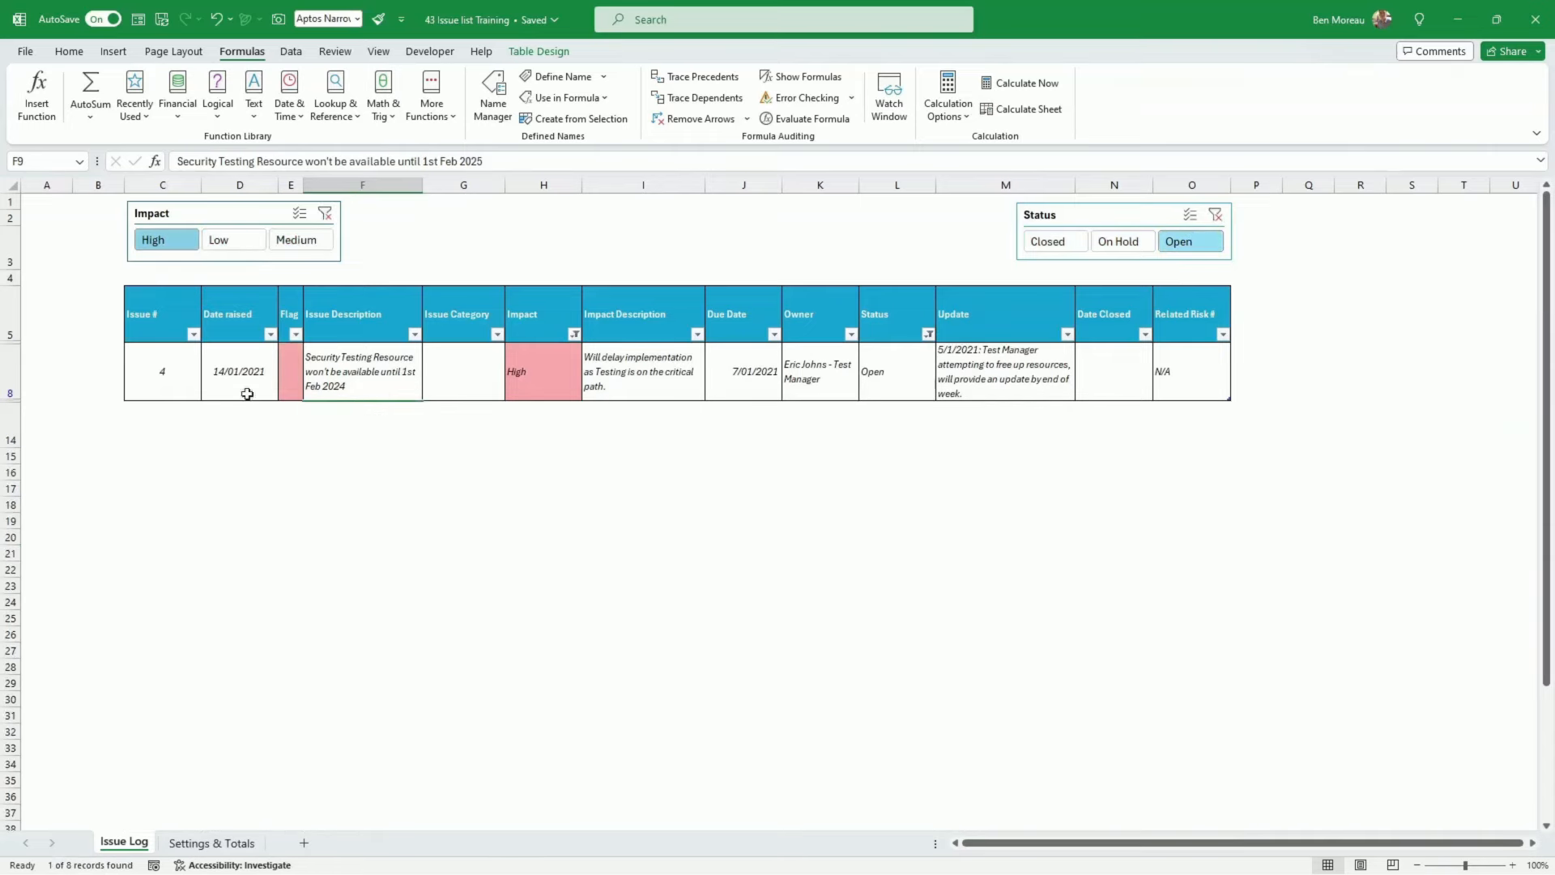
pyautogui.click(190, 844)
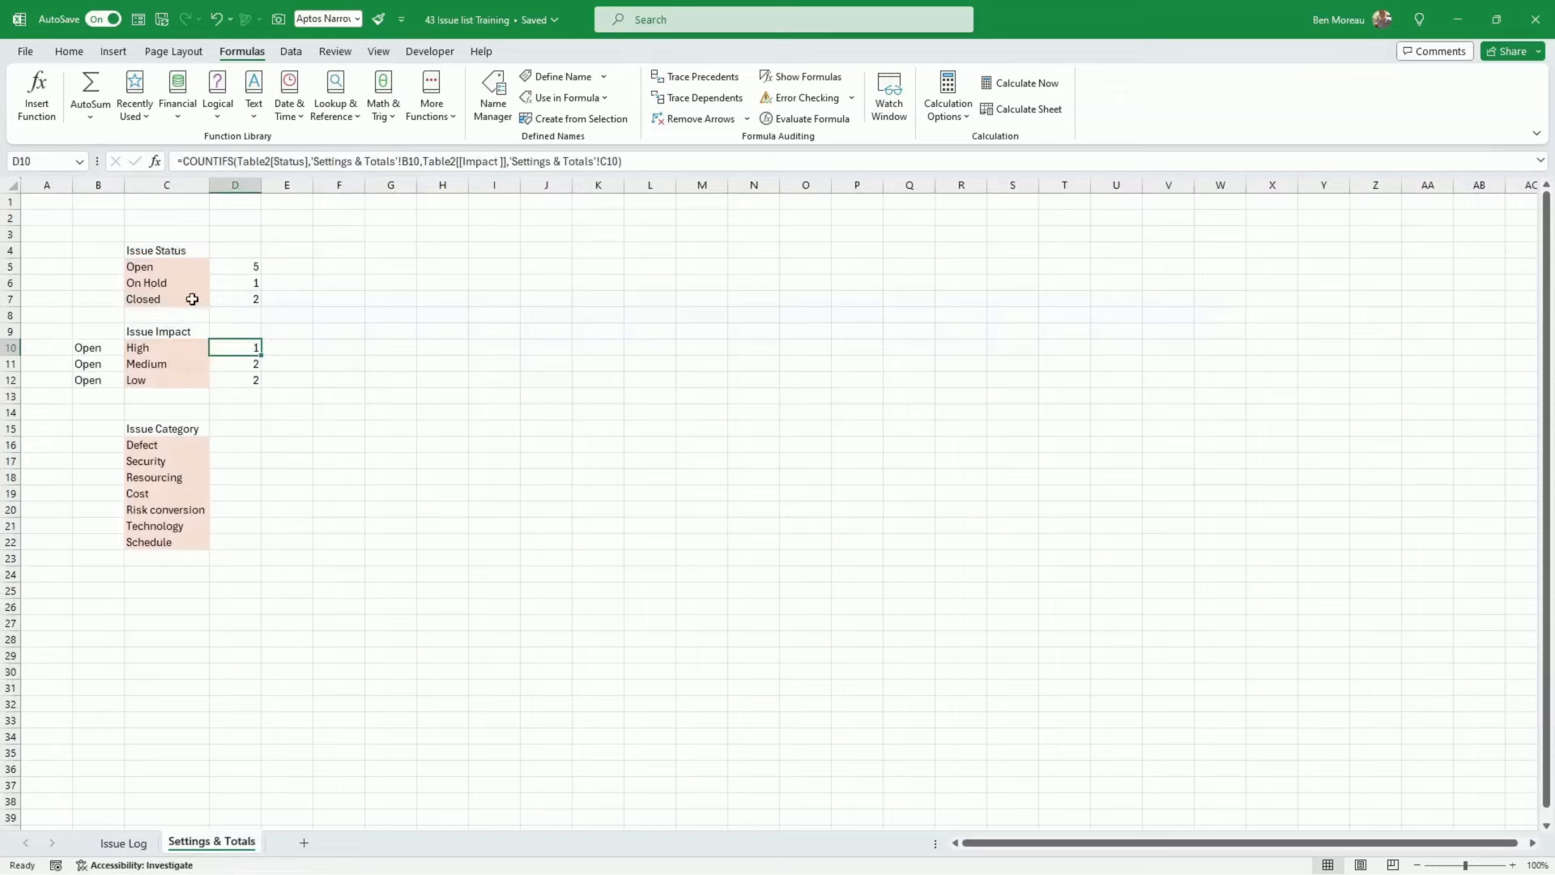
pyautogui.click(123, 843)
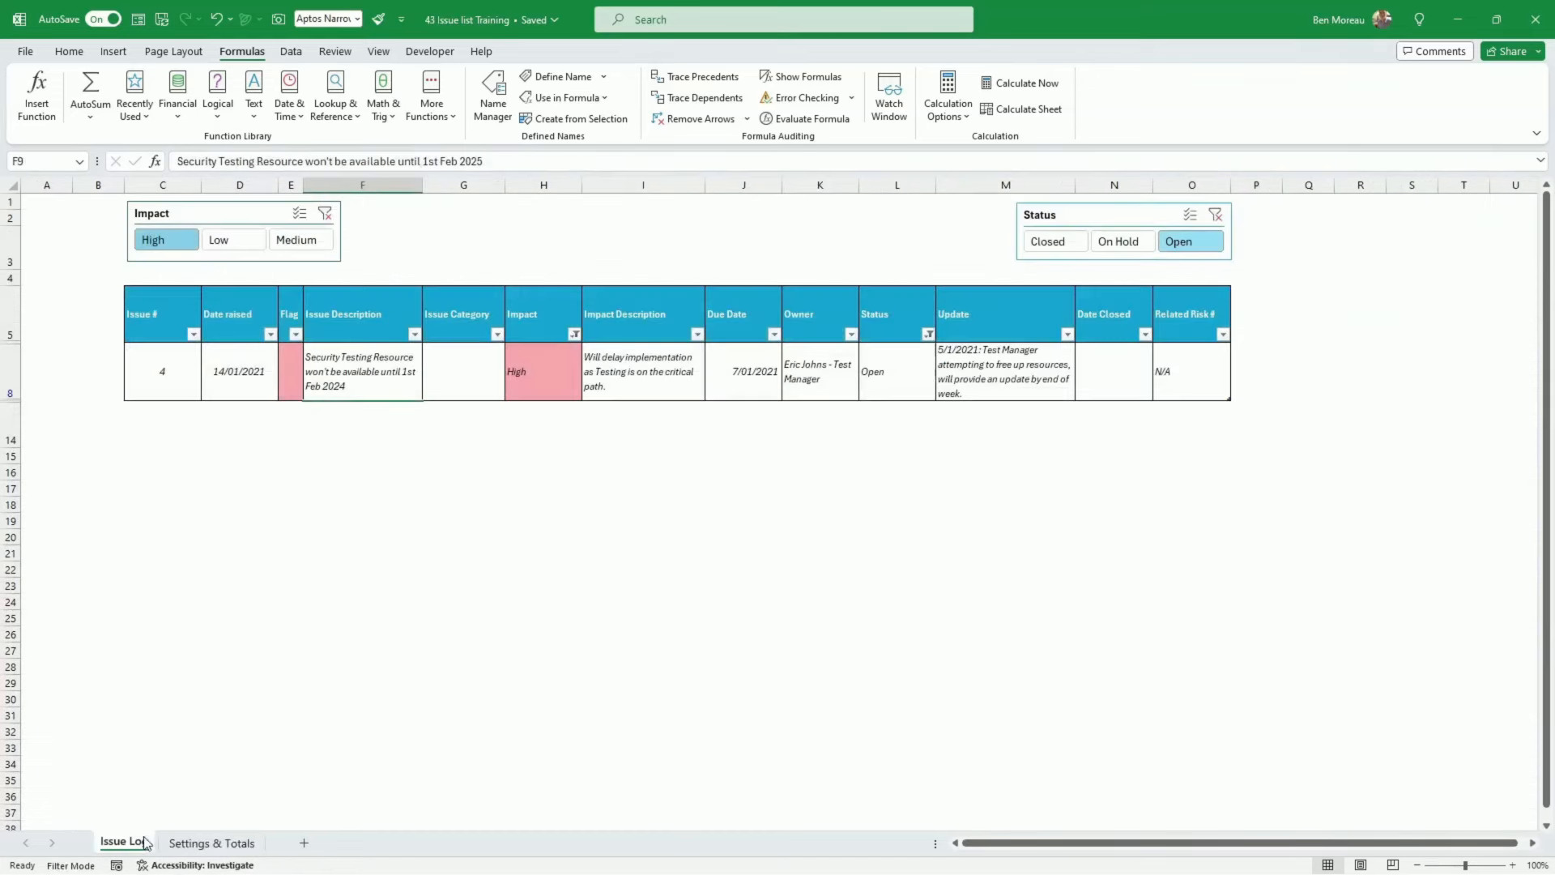
pyautogui.click(325, 213)
pyautogui.click(1215, 213)
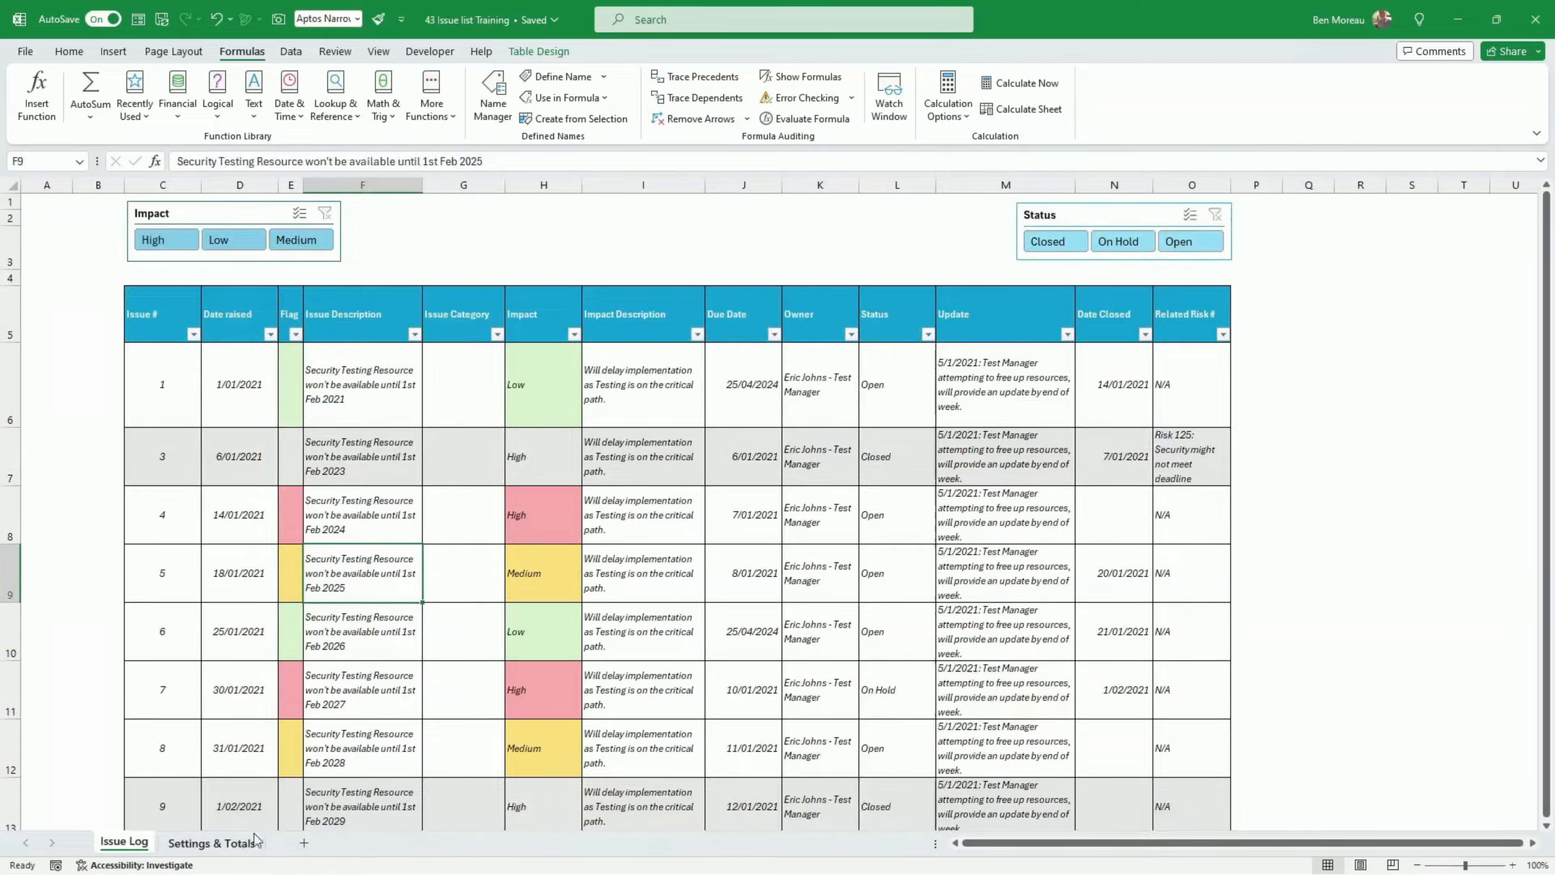
# Extend the Issue Log table with issue 10 in row 14 by filling down the whole row of issue 9
pyautogui.click(447, 621)
pyautogui.scroll(-1, 450, 621)
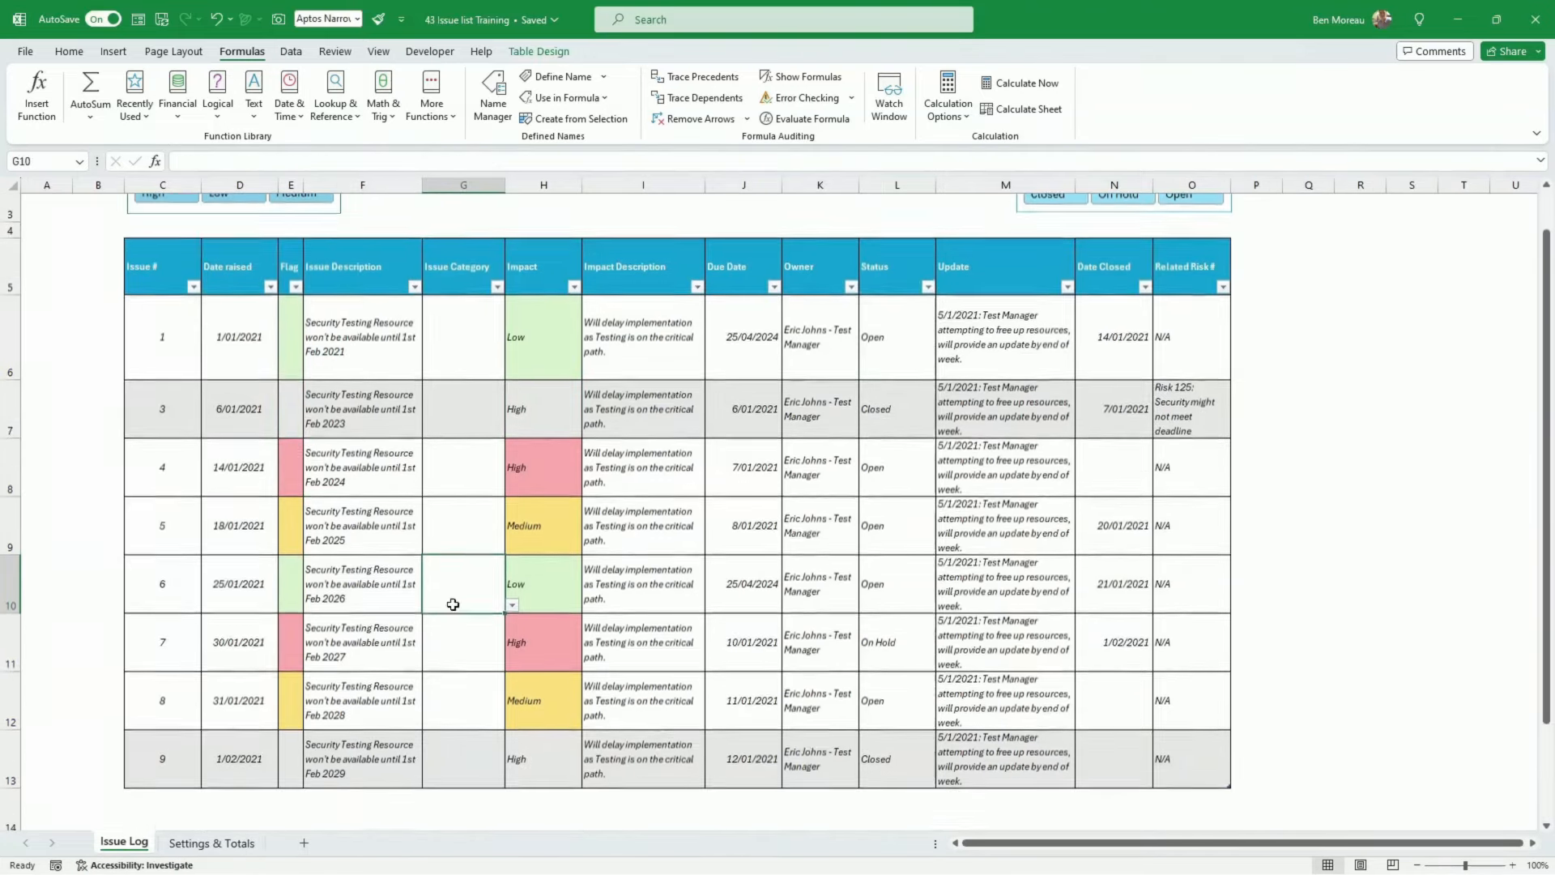
pyautogui.scroll(1, 707, 391)
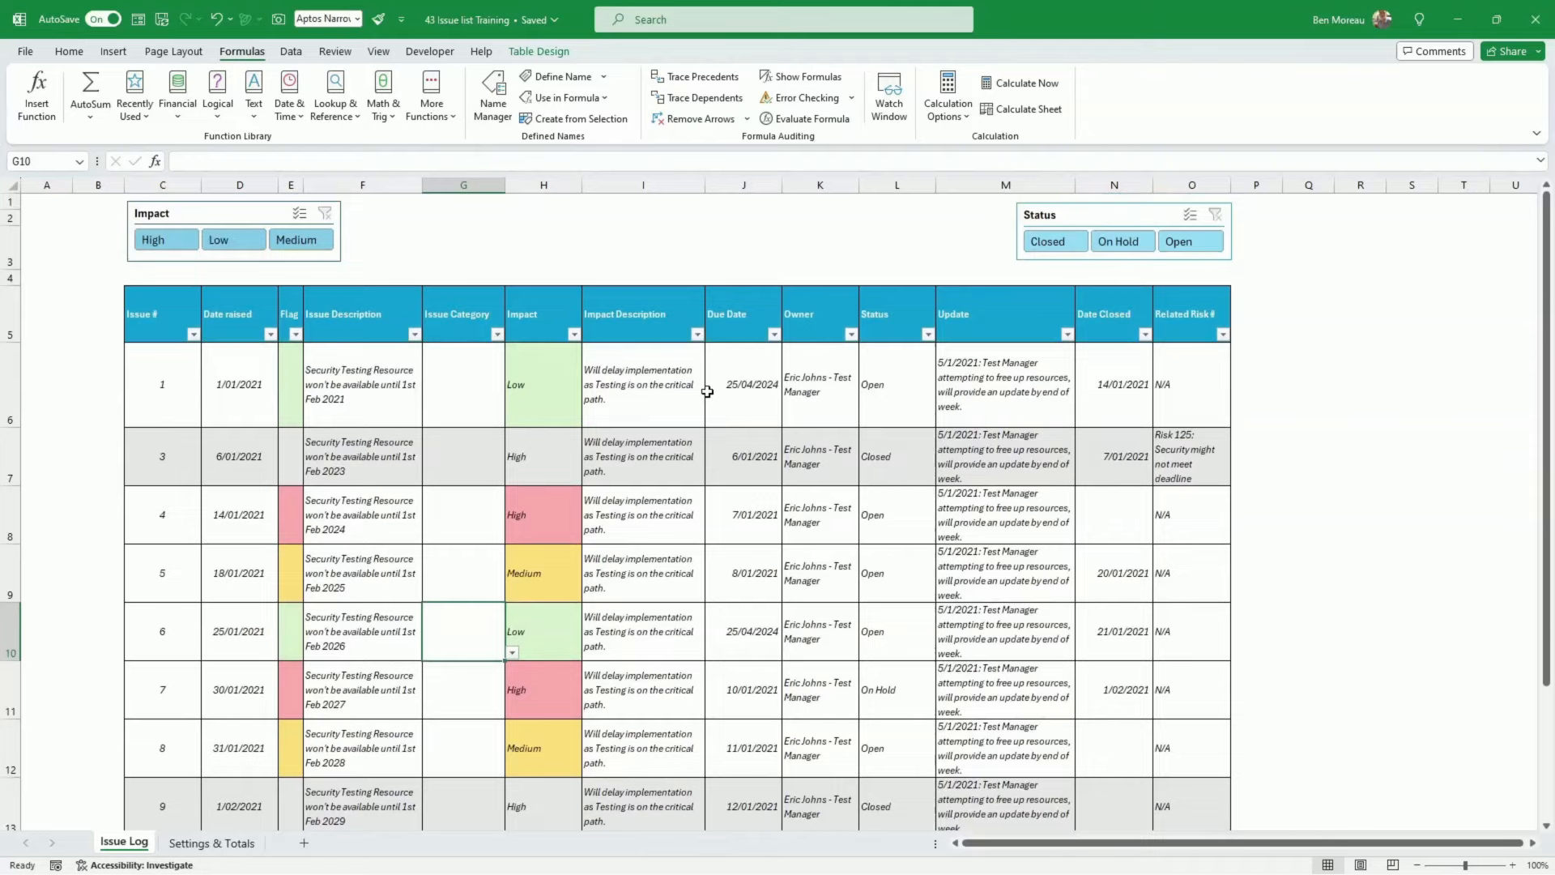
pyautogui.scroll(-1, 641, 433)
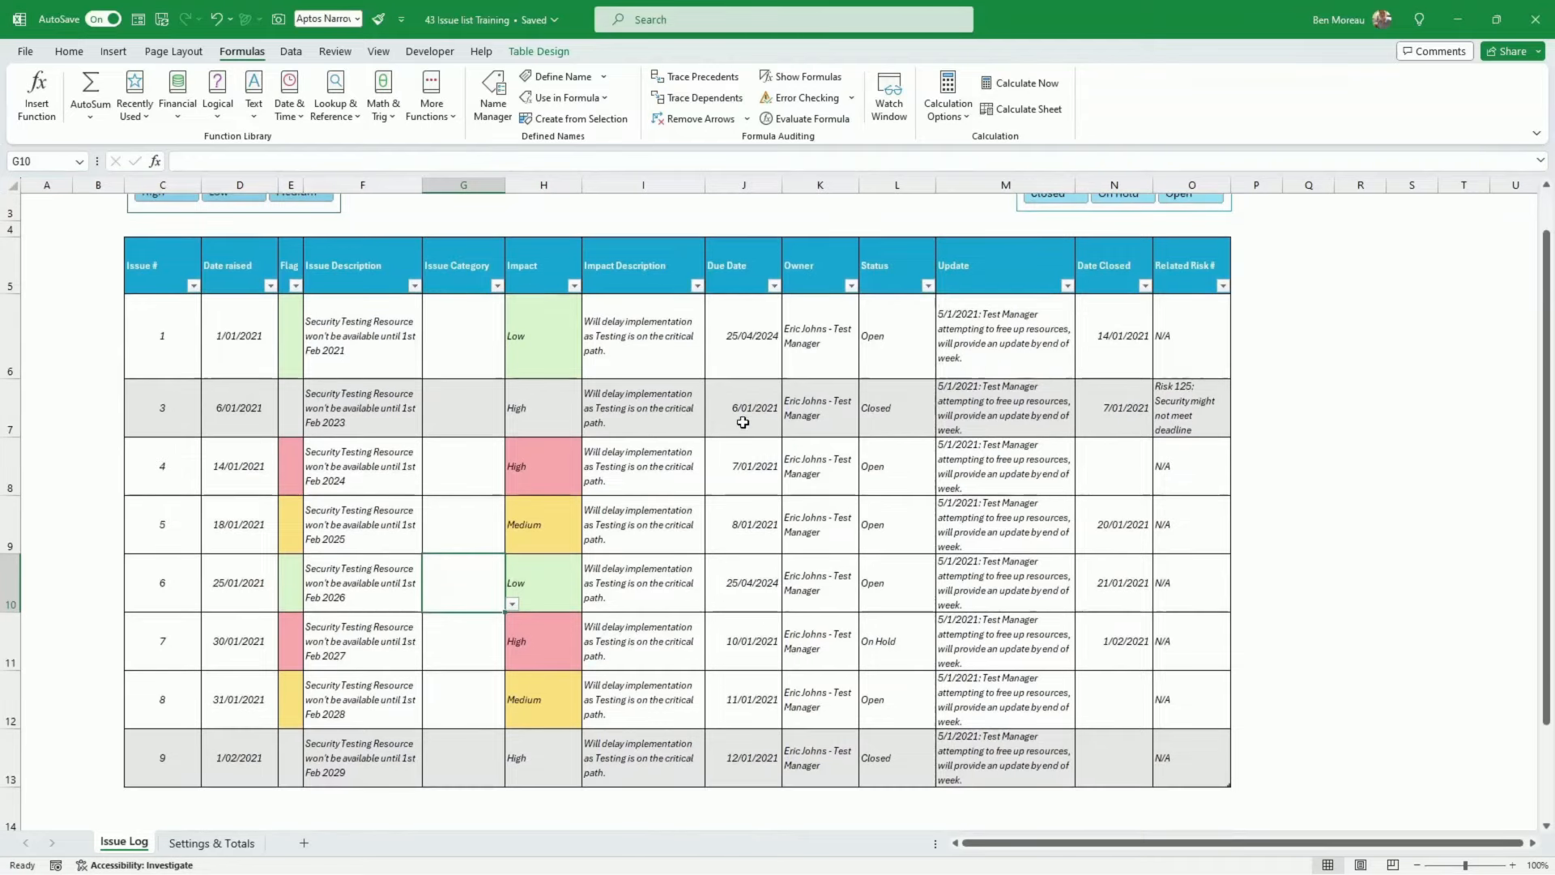
pyautogui.scroll(-1, 743, 428)
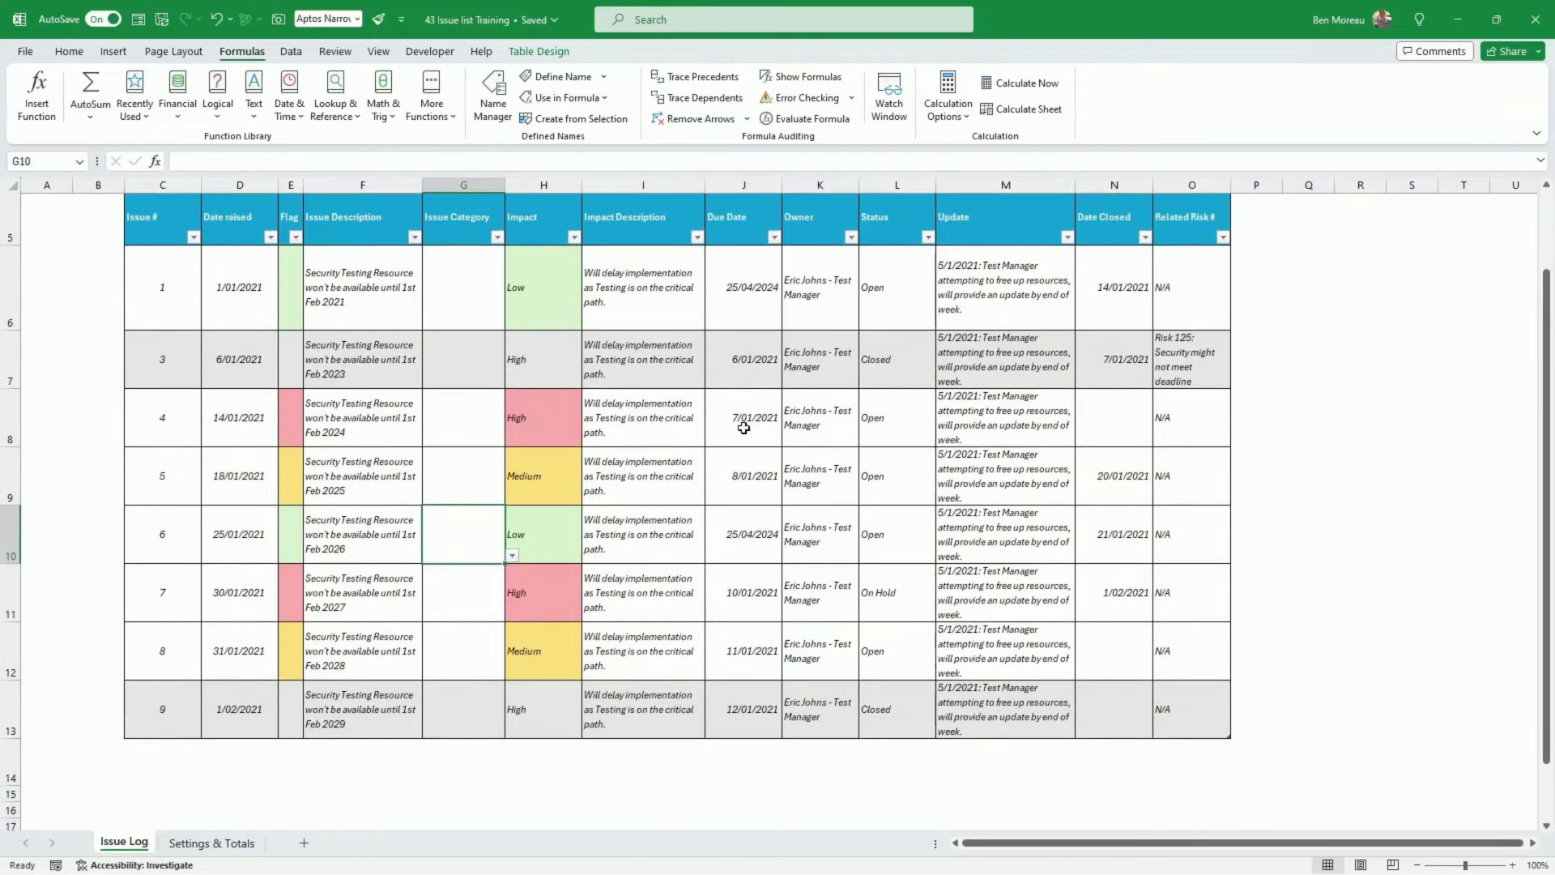
pyautogui.click(183, 751)
pyautogui.moveTo(162, 710); pyautogui.dragTo(1231, 776)
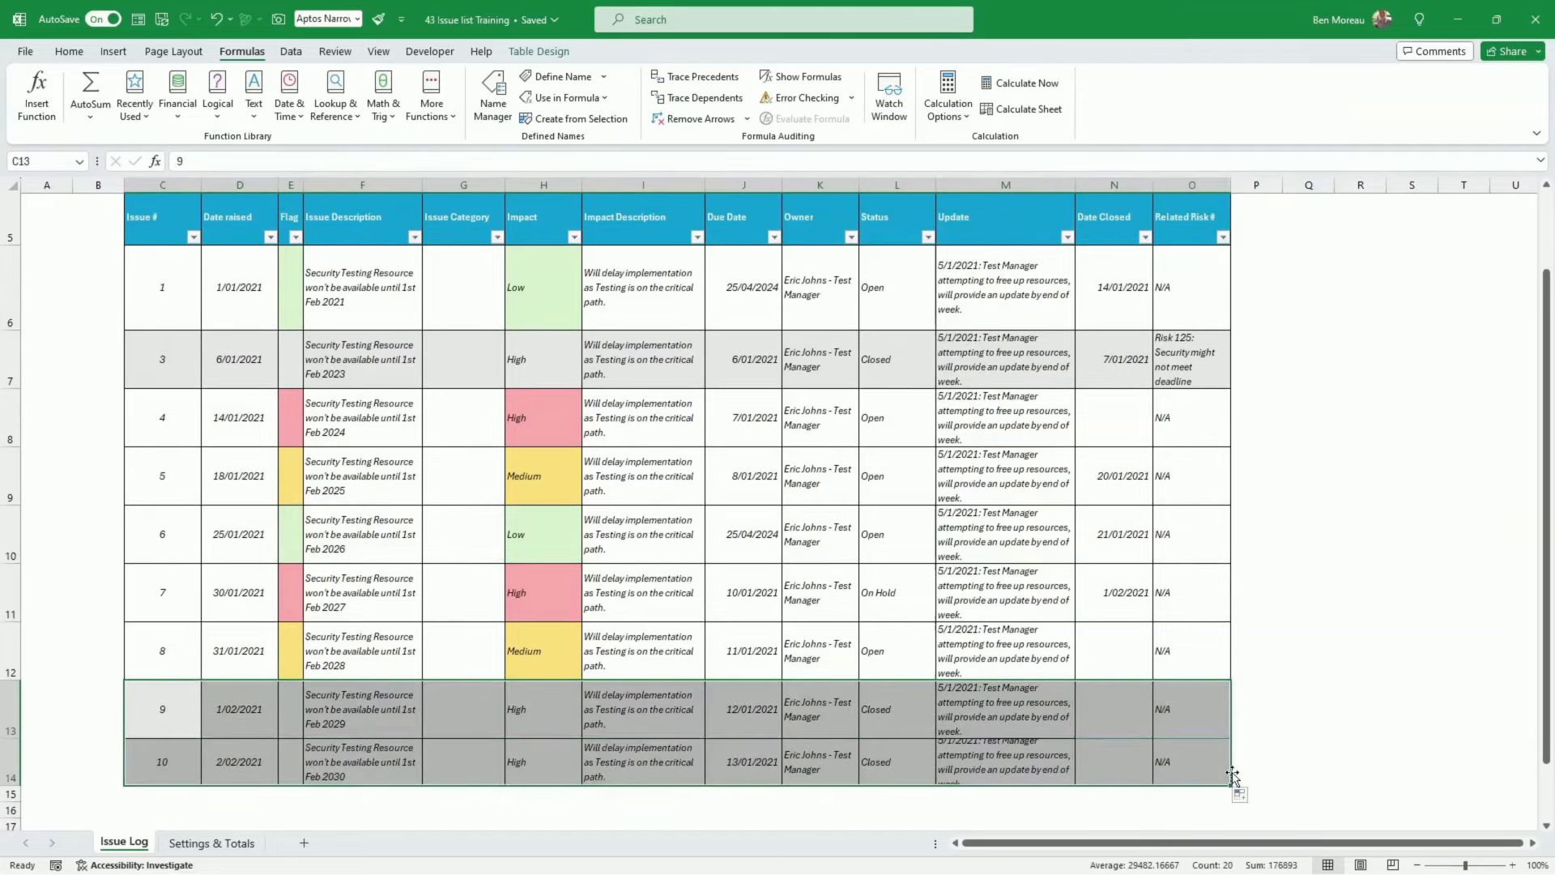
pyautogui.click(1197, 762)
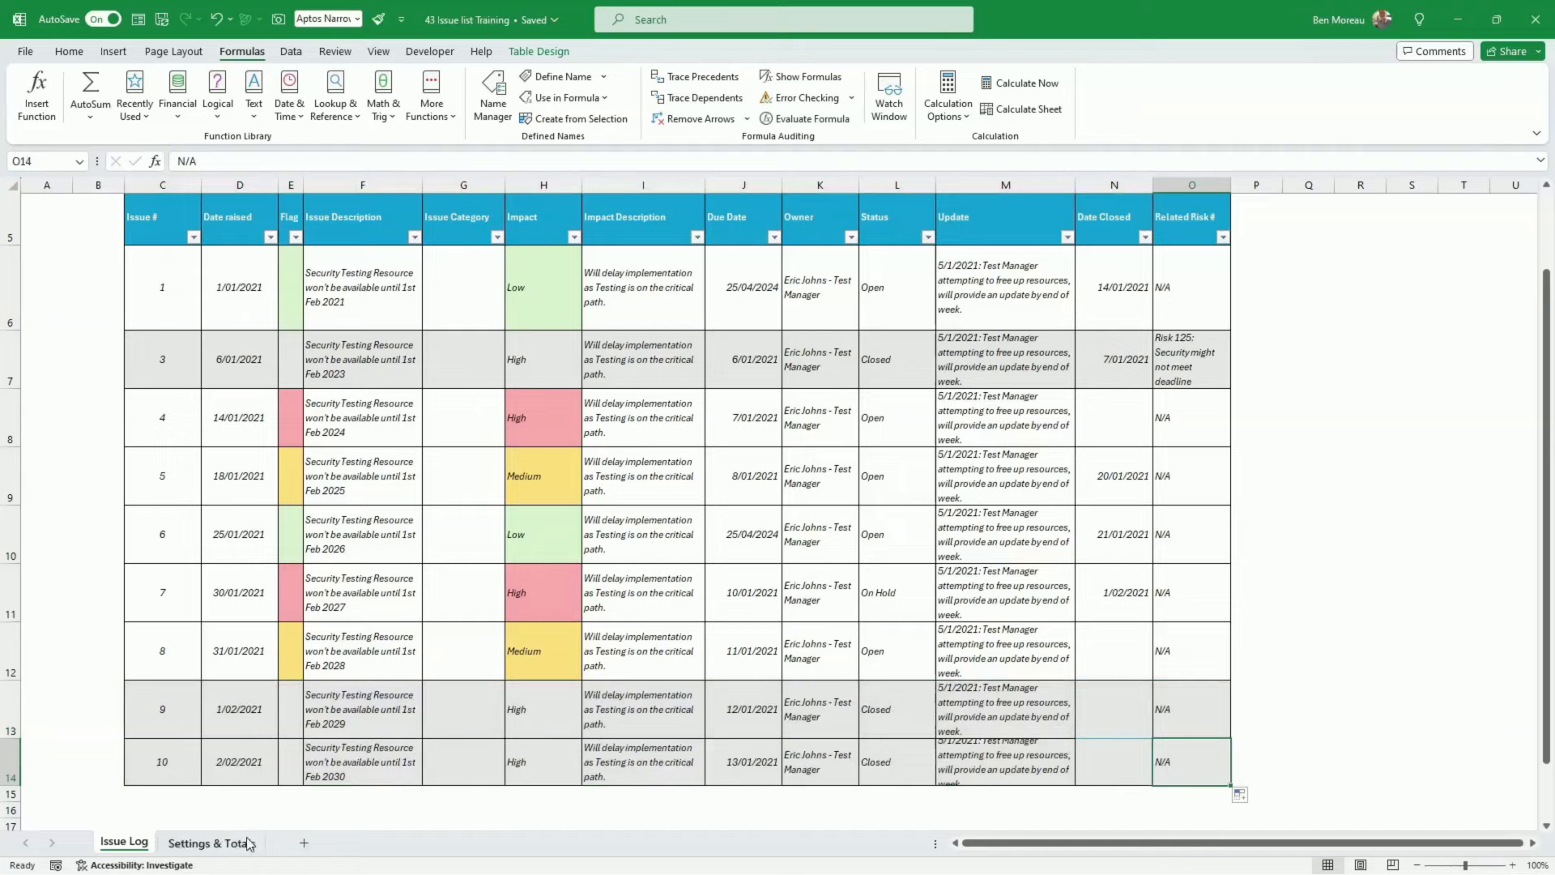
# Examine the status totals and the COUNTIF formula in D5, comparing them with the extended Issue Log table
pyautogui.click(209, 843)
pyautogui.click(253, 266)
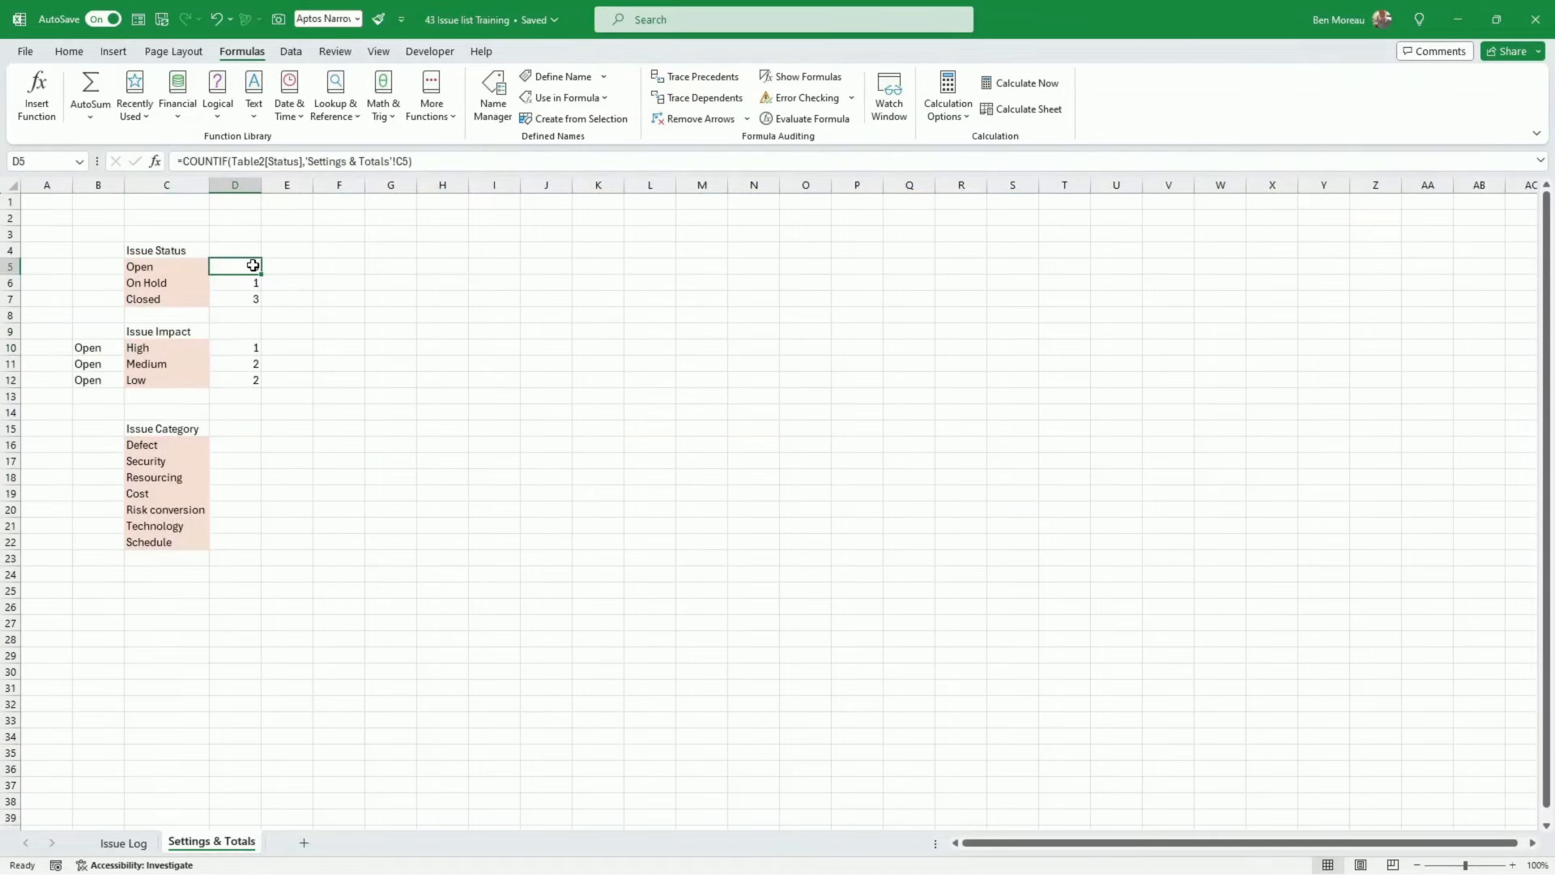
pyautogui.doubleClick(254, 266)
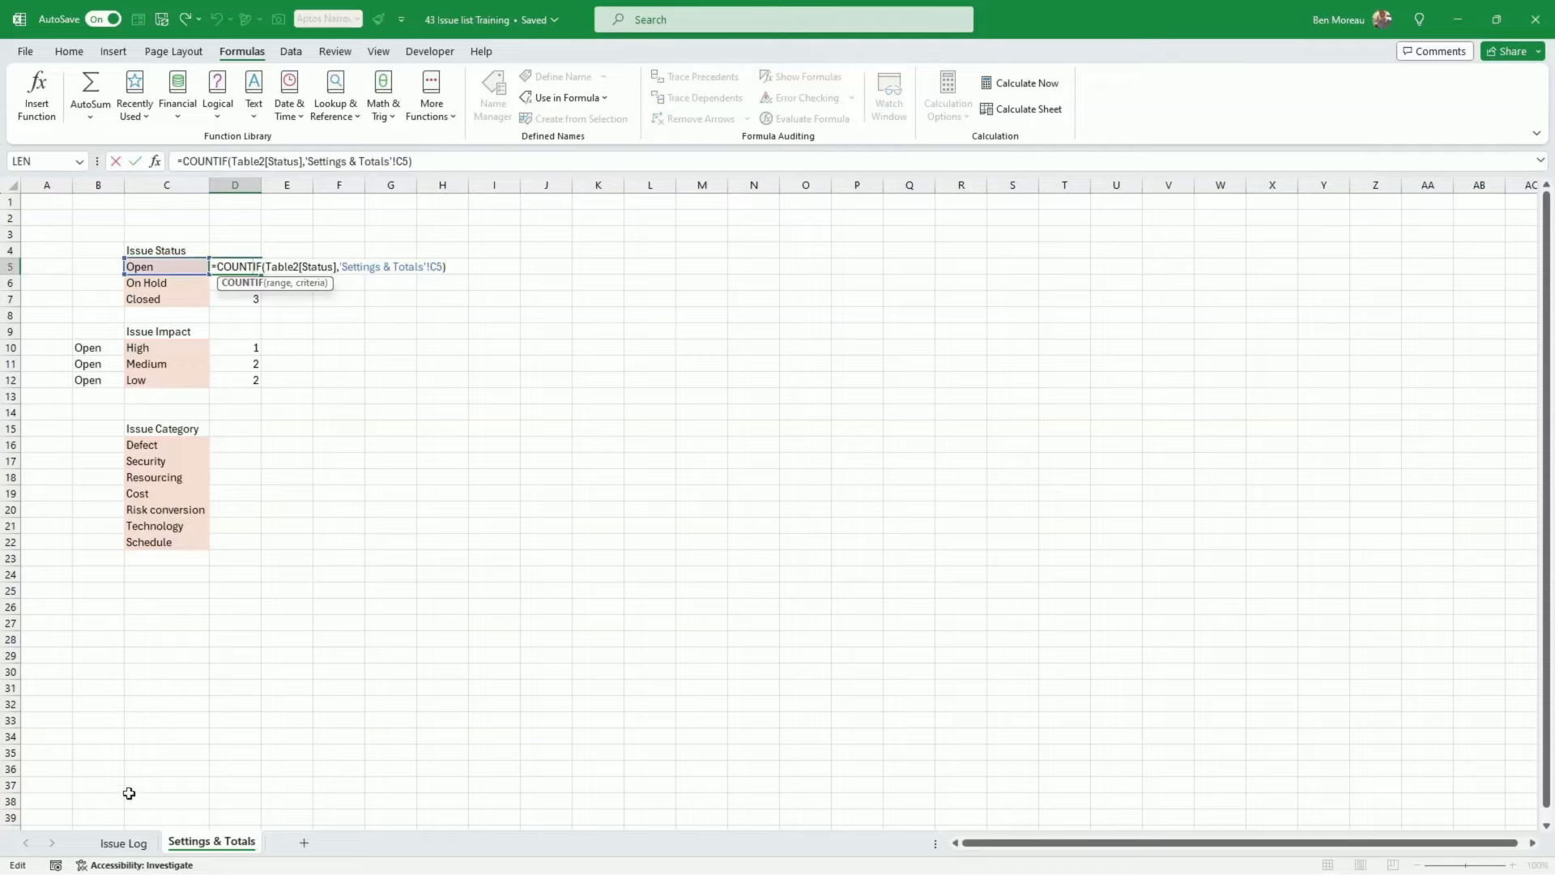
pyautogui.press('Escape')
pyautogui.click(140, 843)
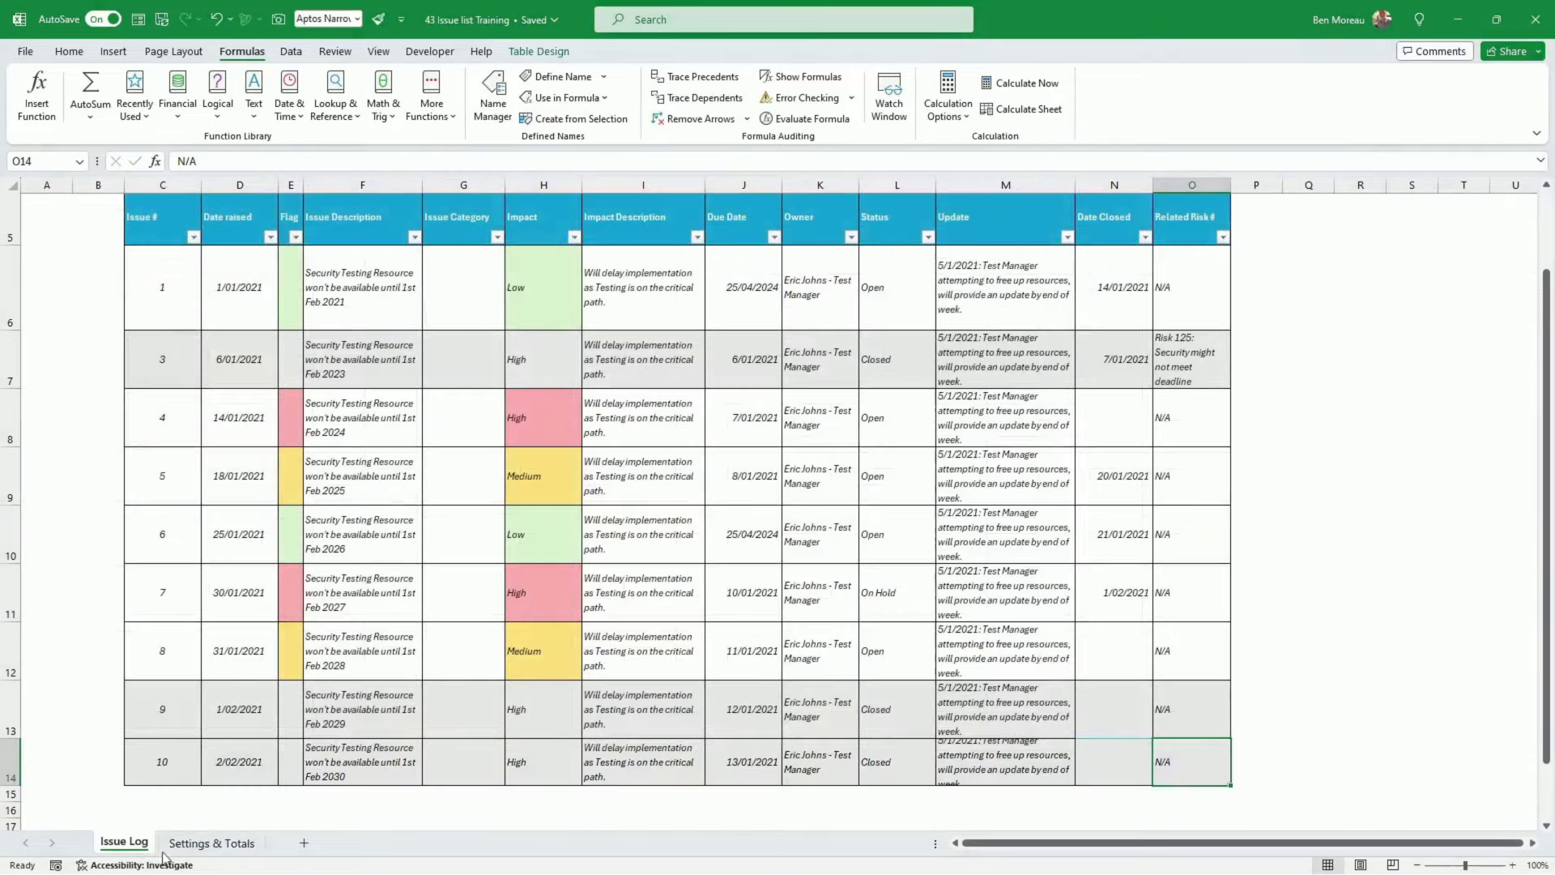
pyautogui.click(205, 843)
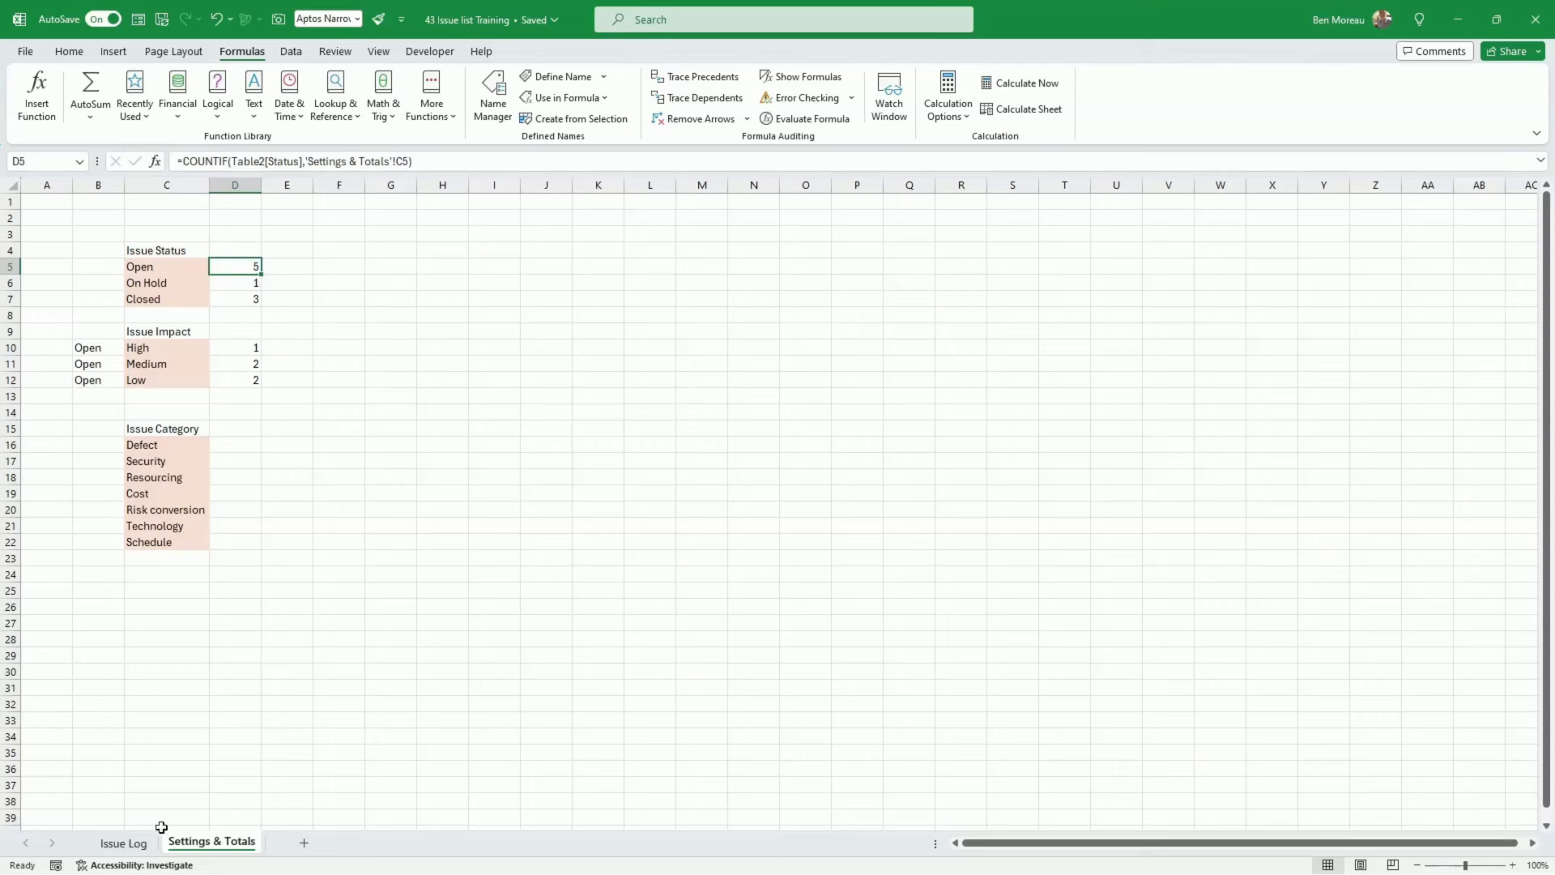
pyautogui.click(453, 162)
pyautogui.press('Return')
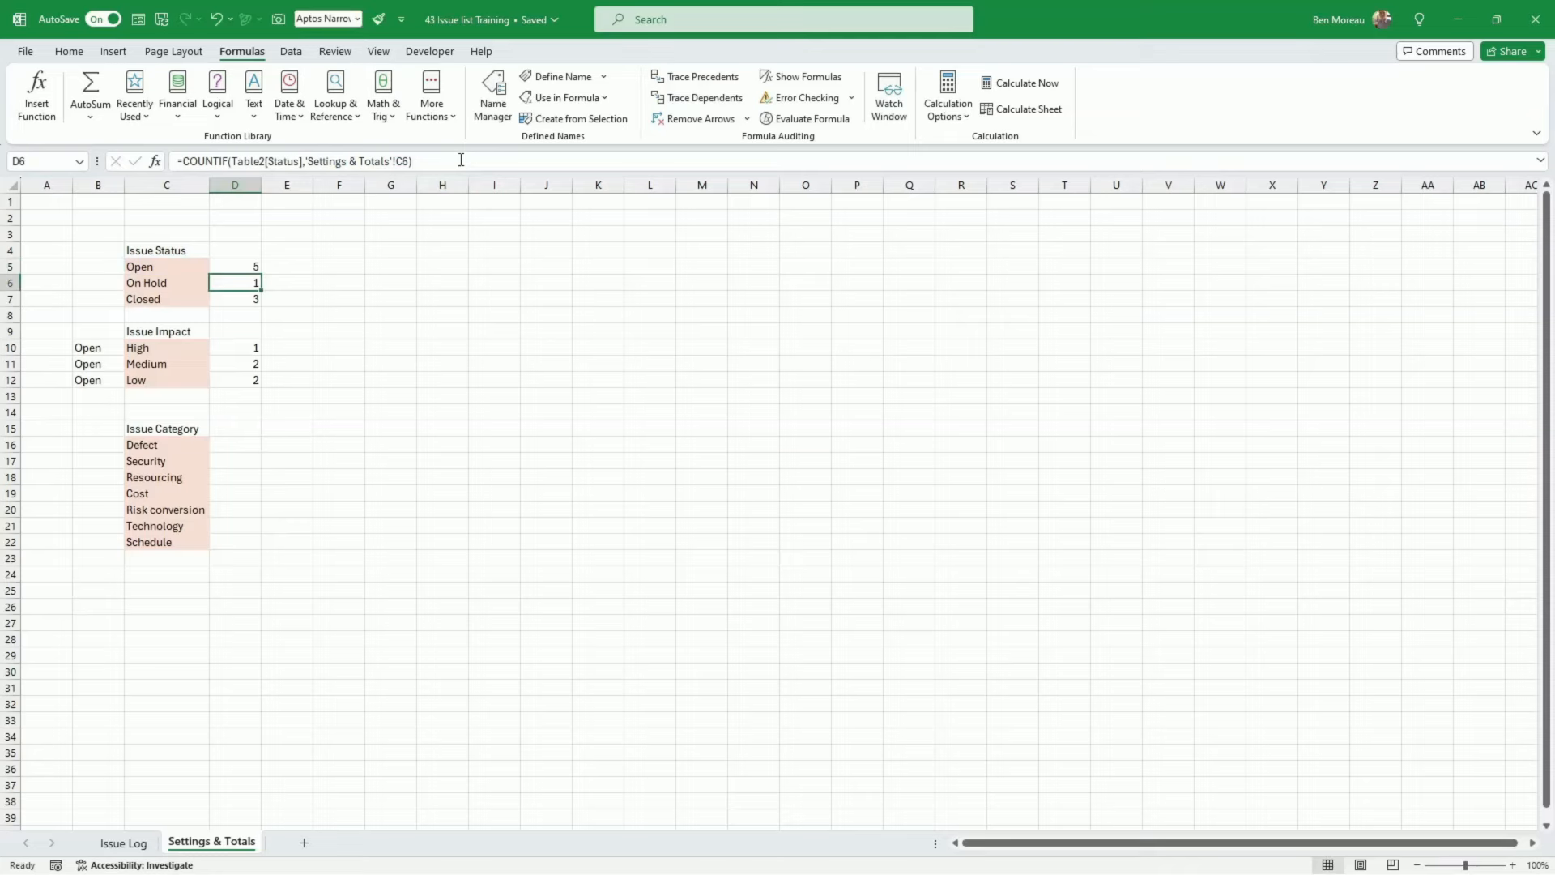
pyautogui.click(148, 845)
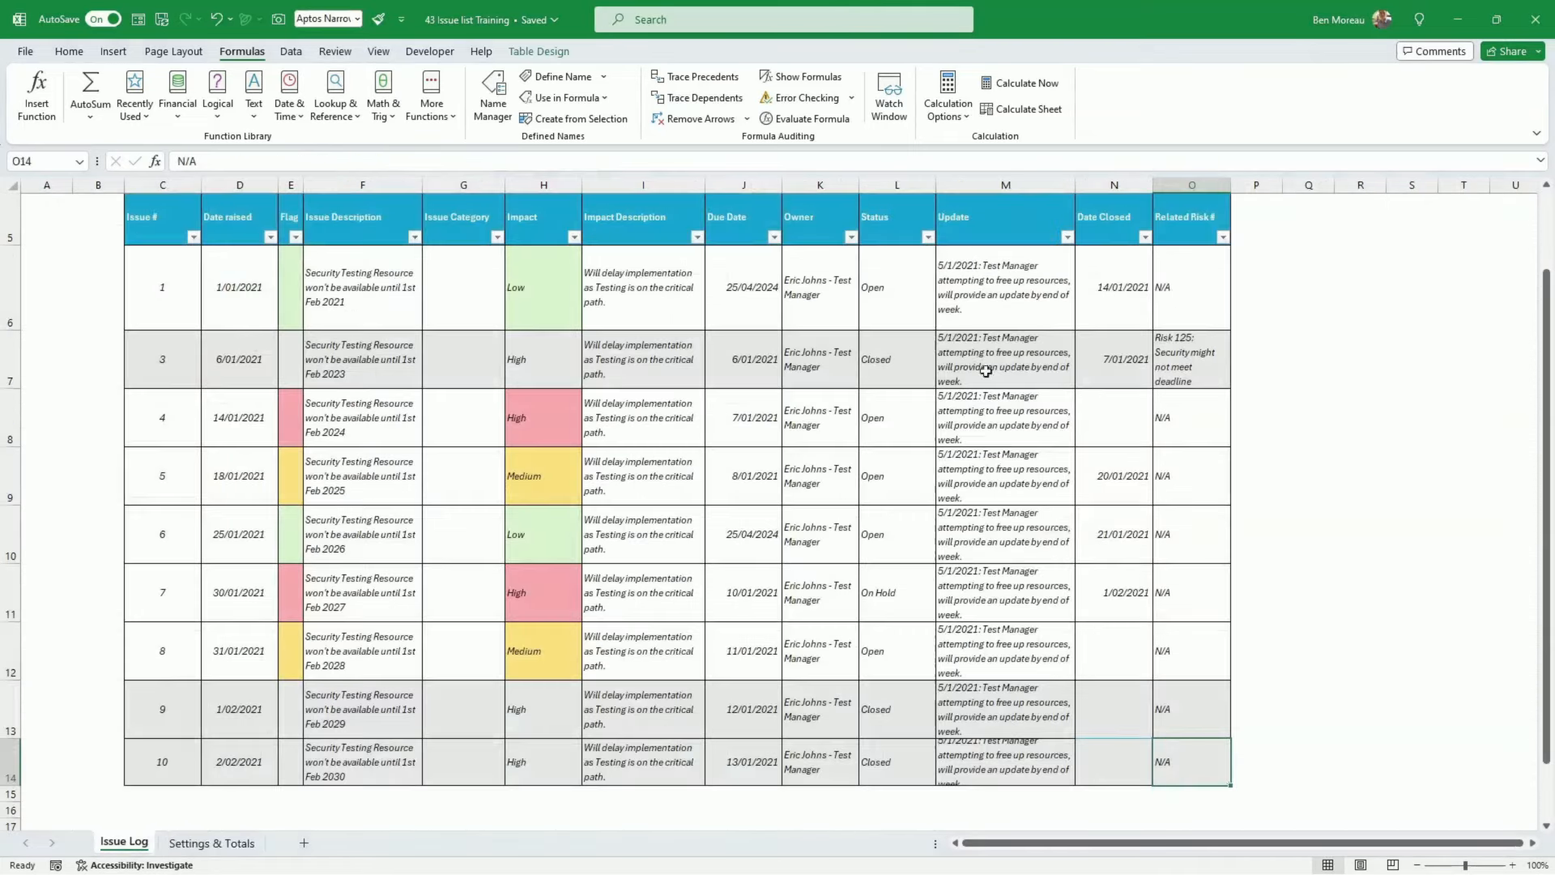
pyautogui.scroll(2, 985, 370)
pyautogui.click(212, 842)
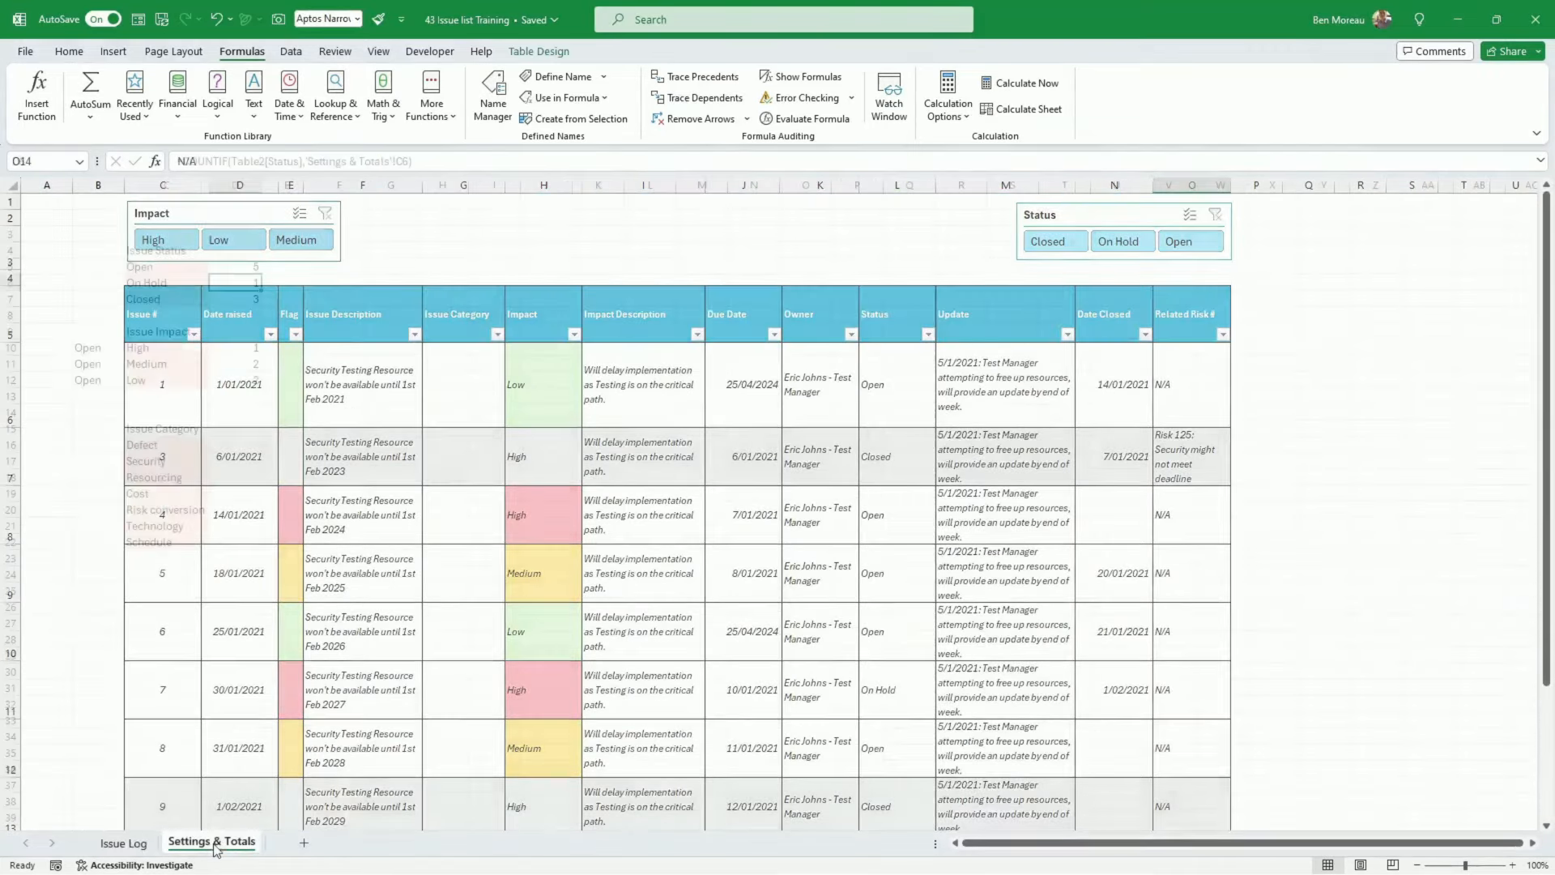
# Insert a 2-D clustered column chart of the issue status totals in C5:D7, and reduce its height and width
pyautogui.click(178, 273)
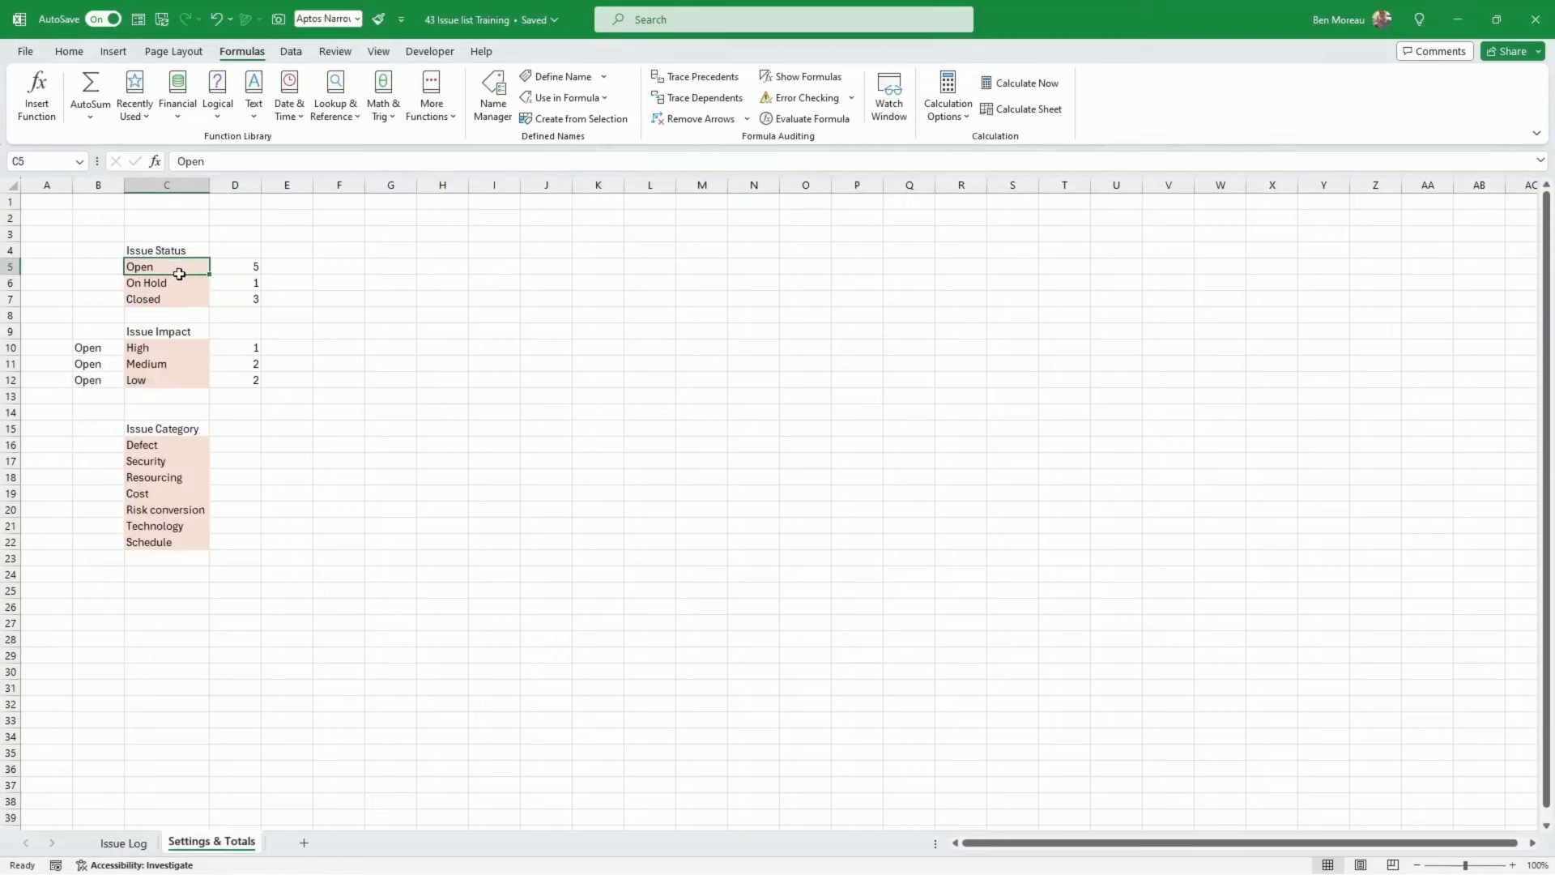
pyautogui.moveTo(178, 273); pyautogui.dragTo(242, 299)
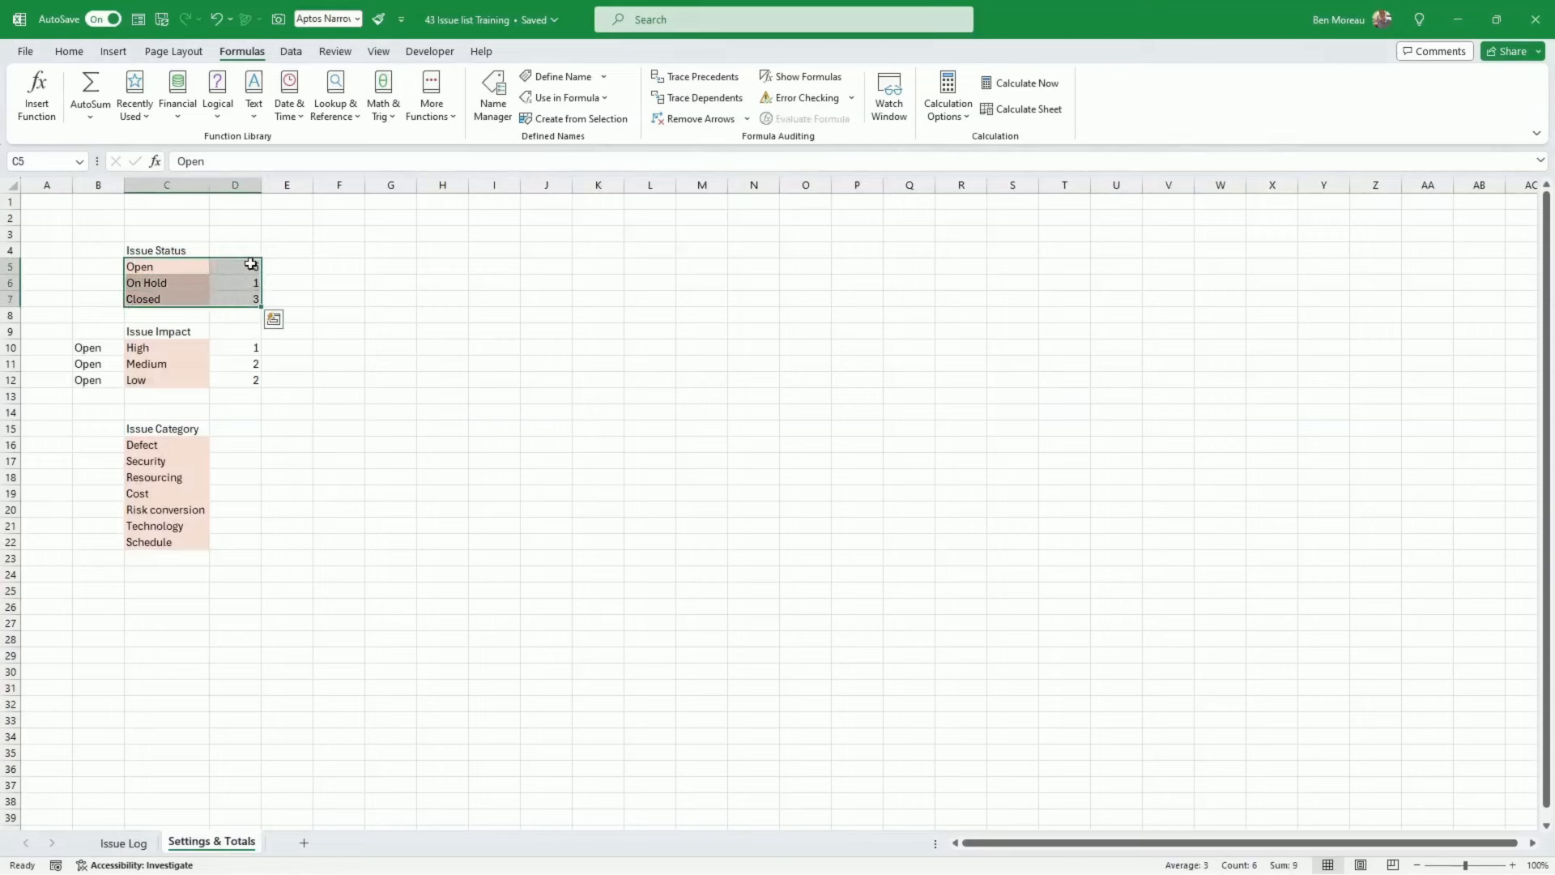
pyautogui.click(115, 51)
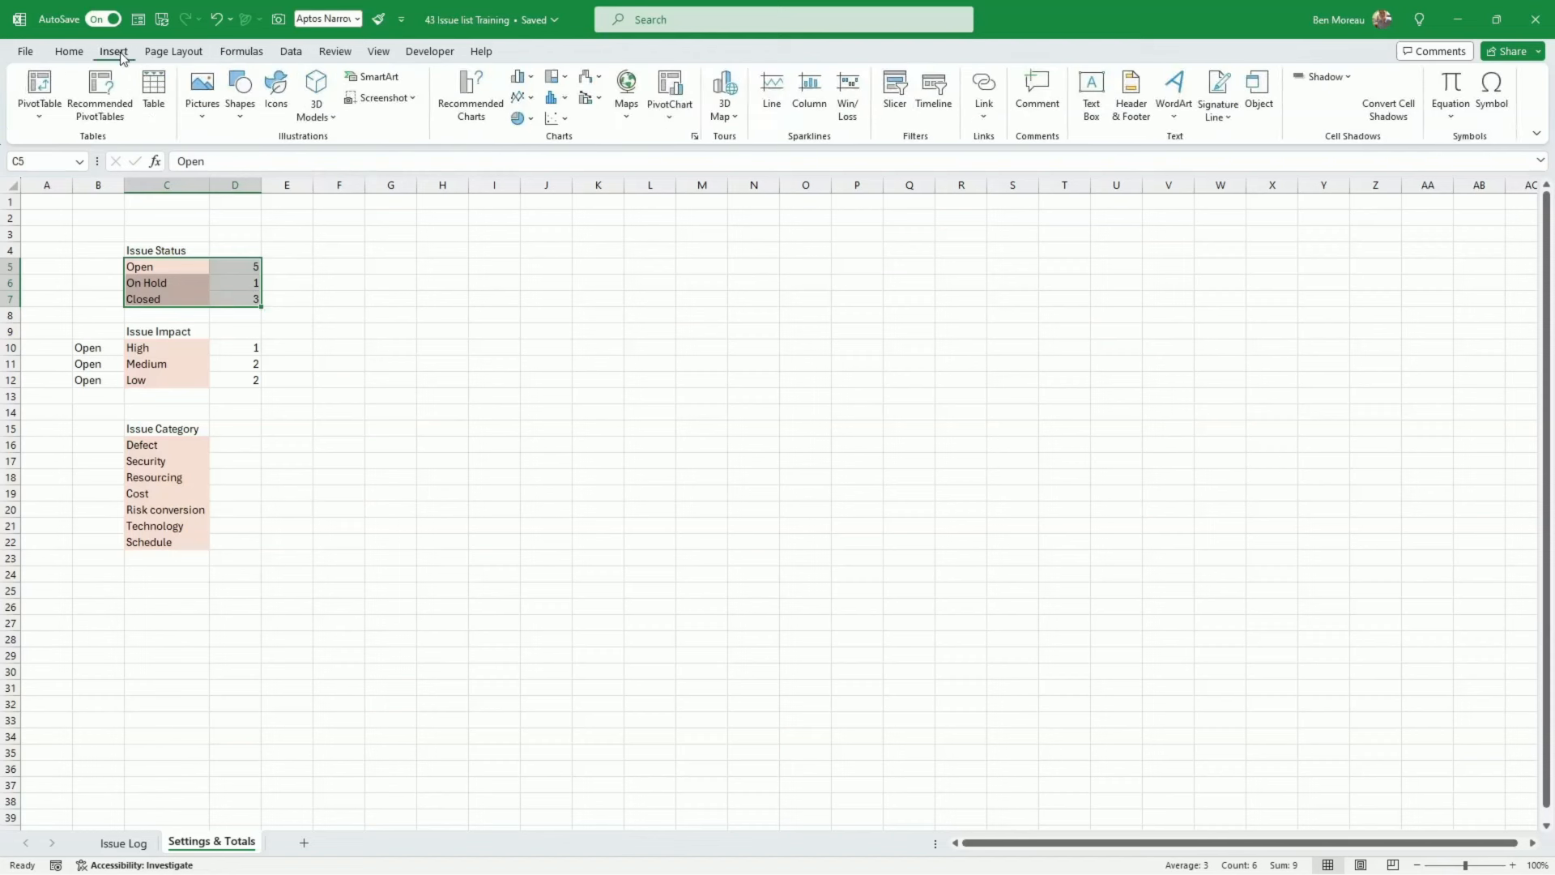
pyautogui.click(531, 77)
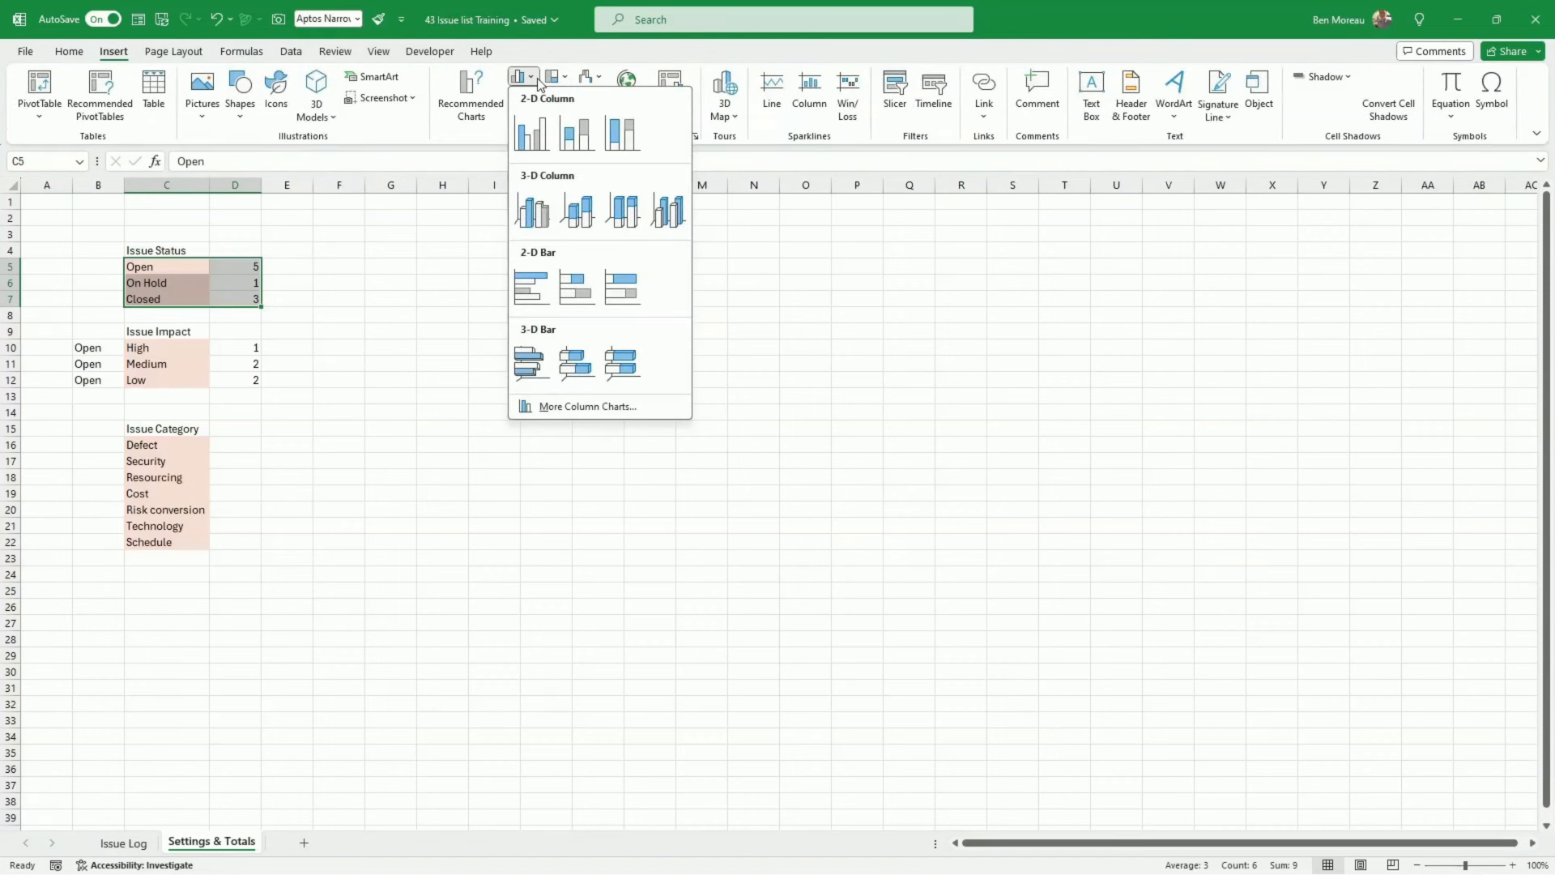
pyautogui.click(532, 131)
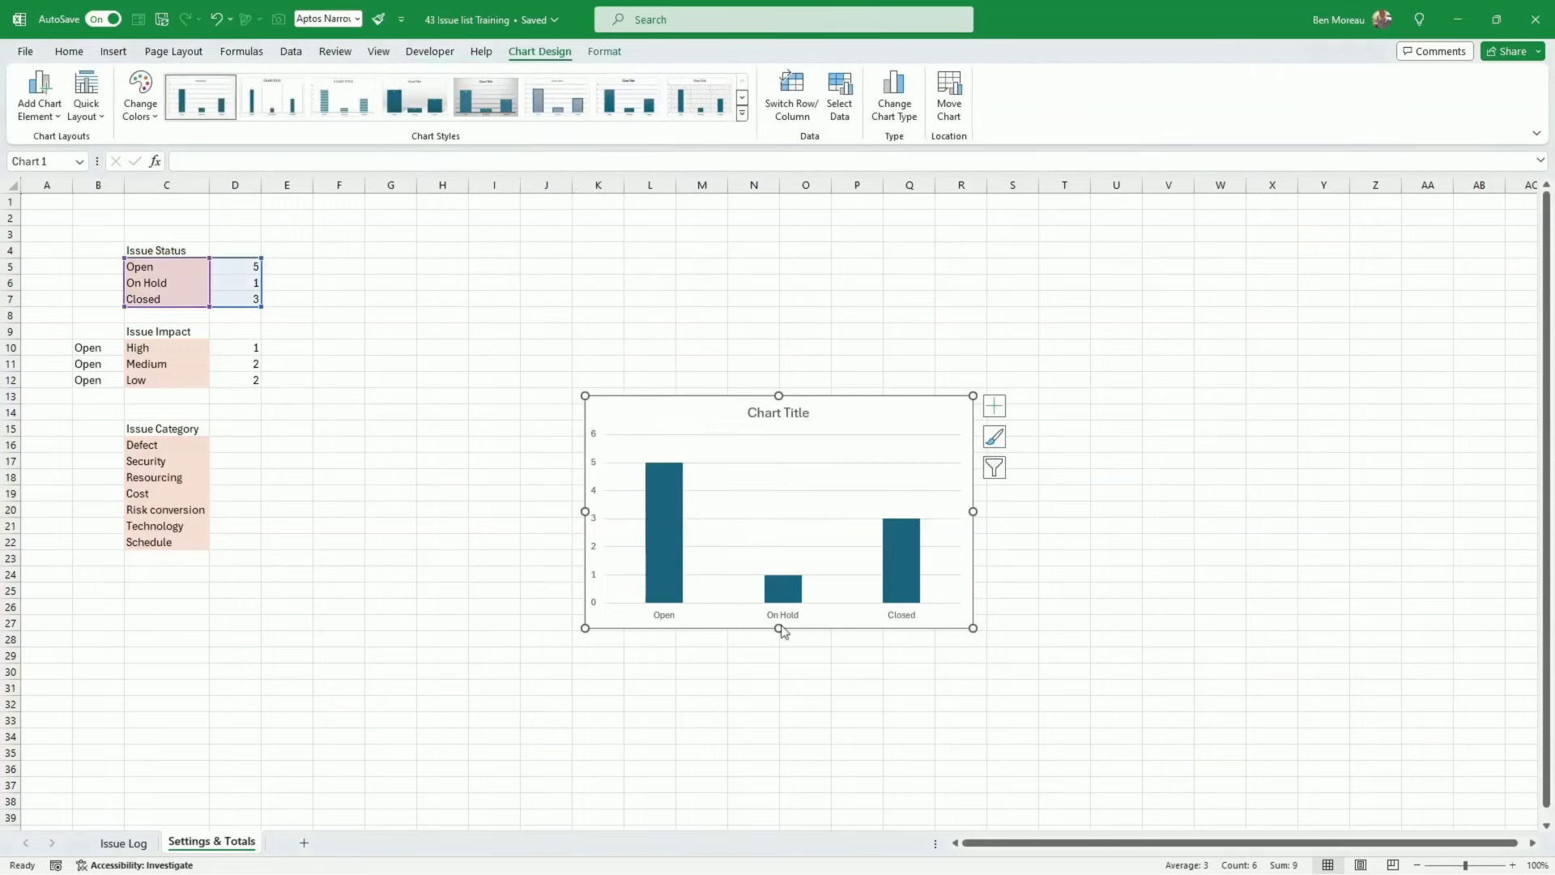
pyautogui.moveTo(779, 631); pyautogui.dragTo(780, 565)
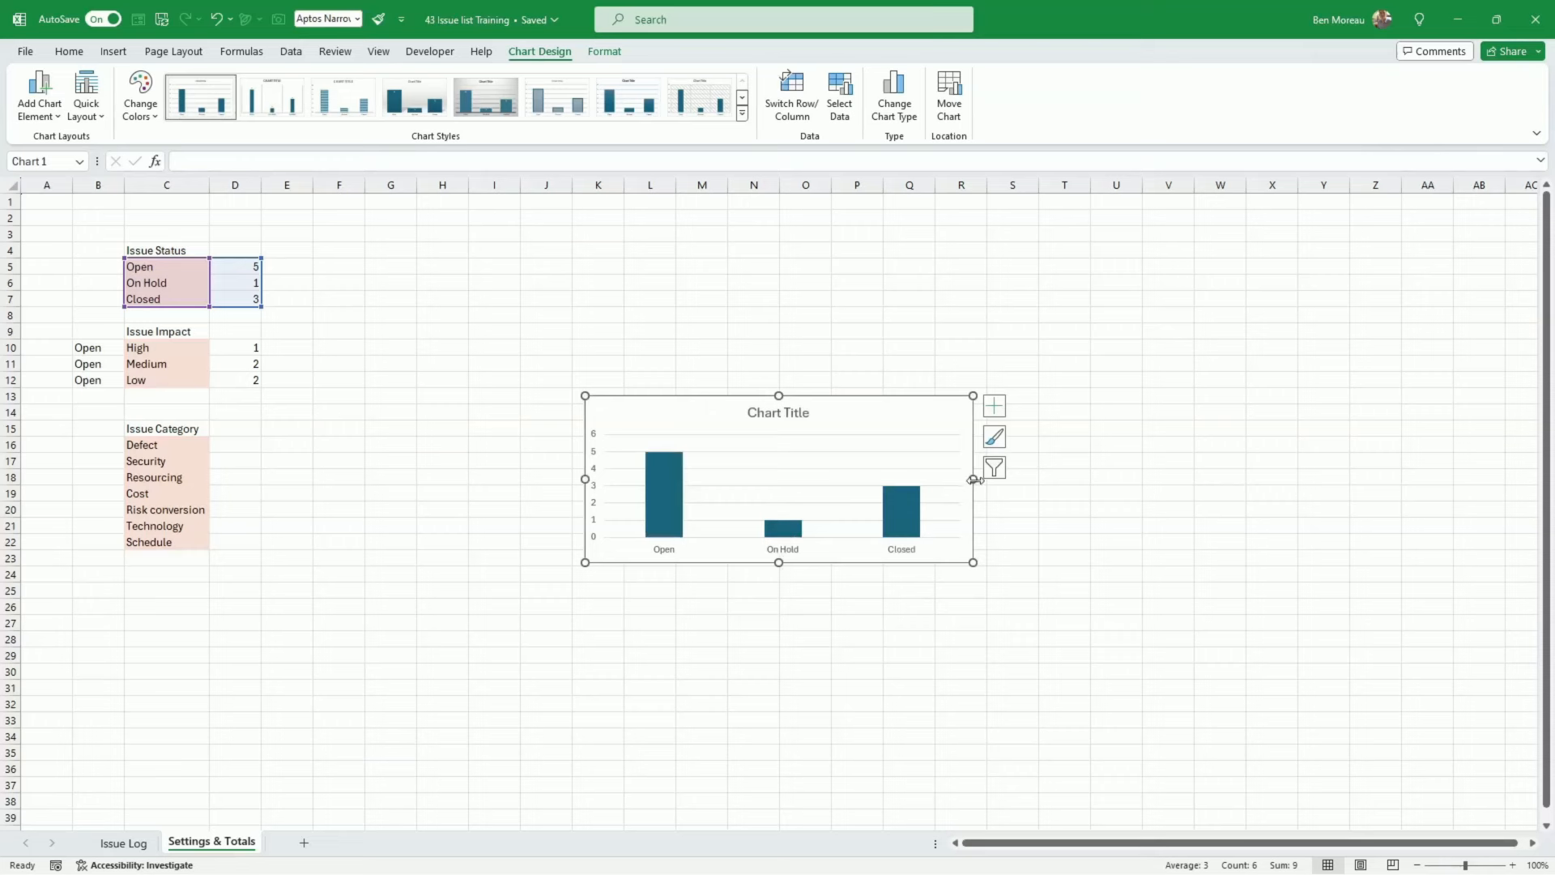
pyautogui.moveTo(972, 478); pyautogui.dragTo(913, 481)
# Remove the title, horizontal gridlines and vertical axis from the issue status column chart
pyautogui.click(755, 416)
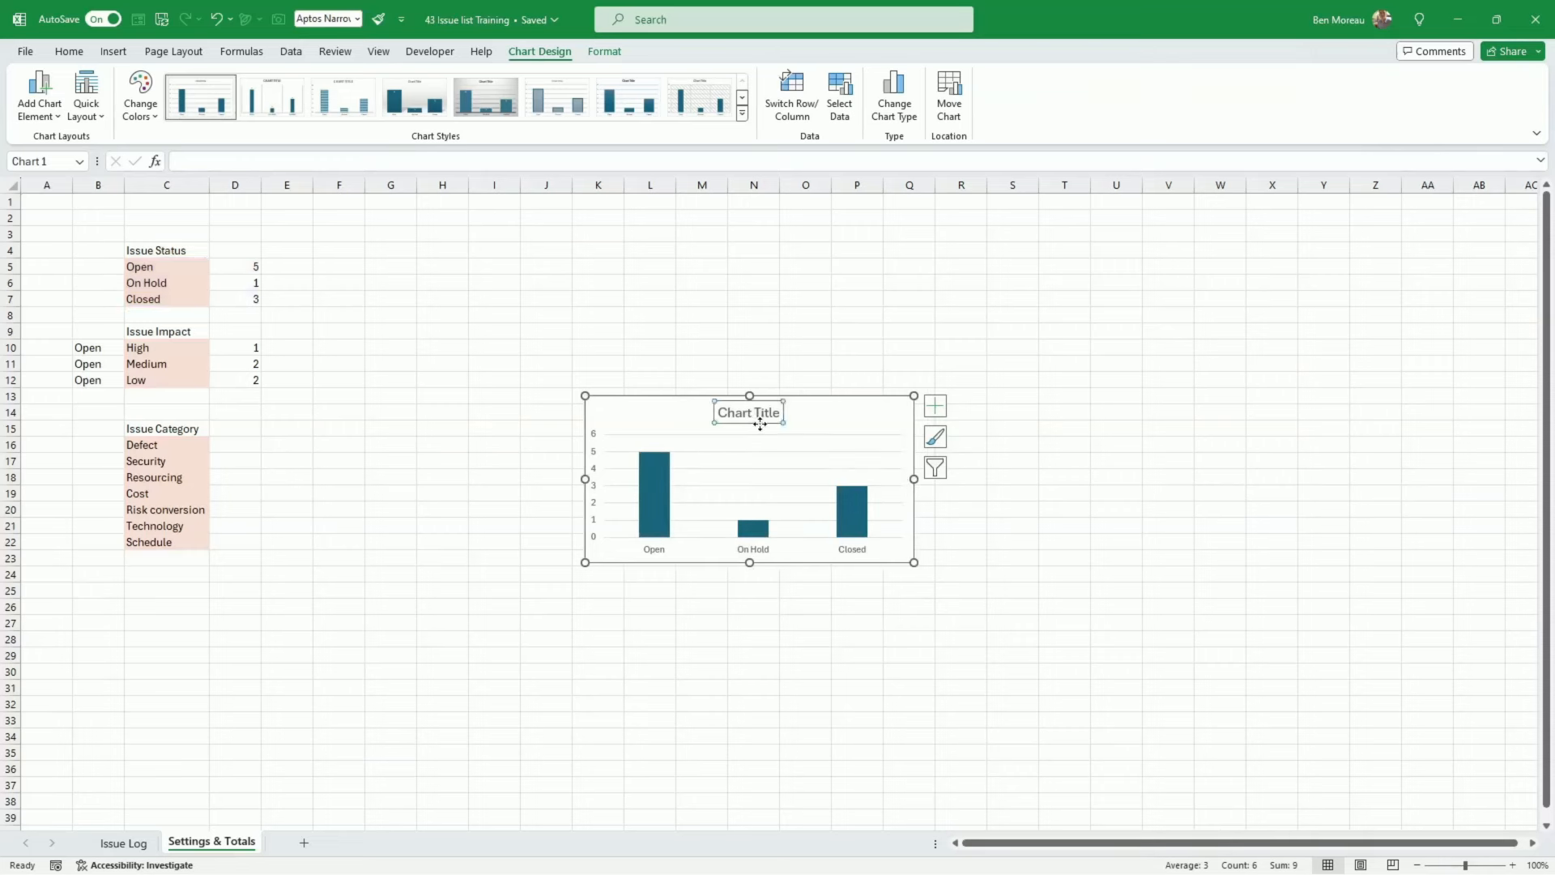
pyautogui.press('Delete')
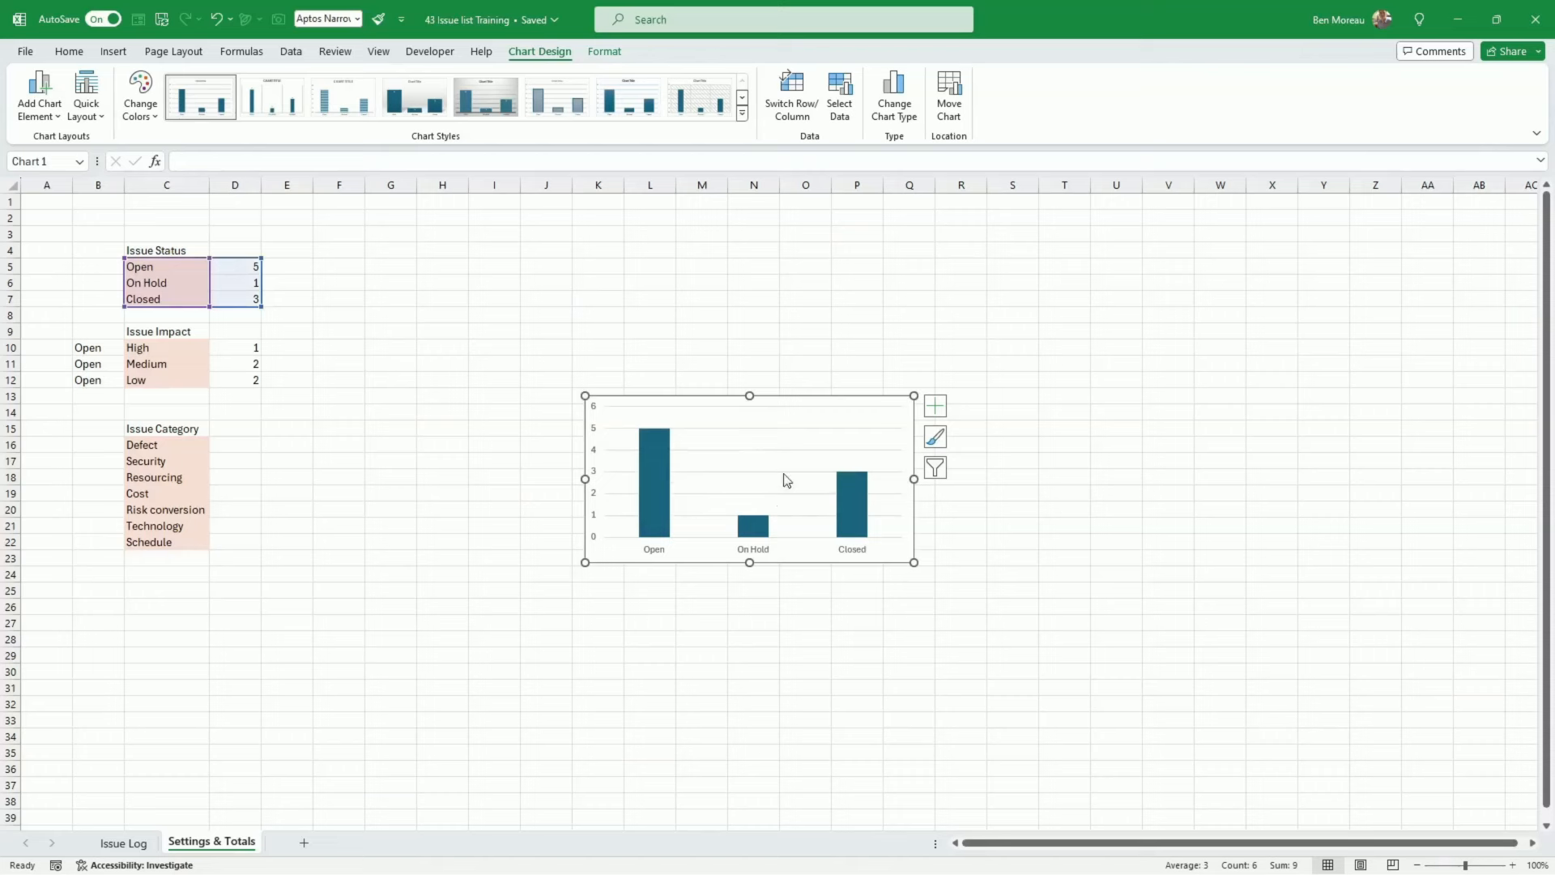
pyautogui.click(783, 472)
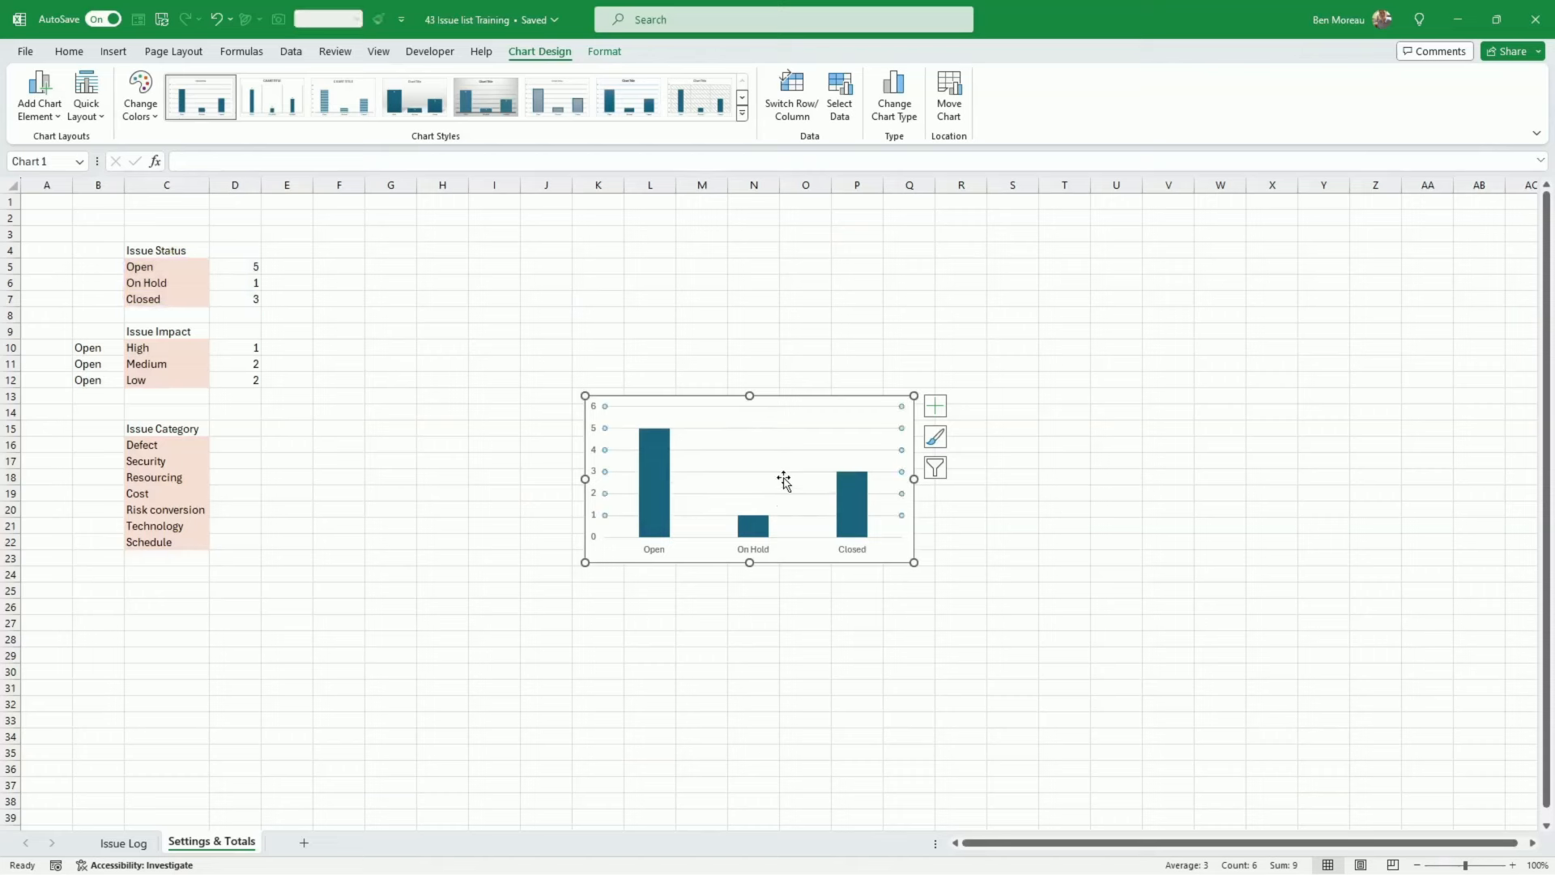
pyautogui.press('Delete')
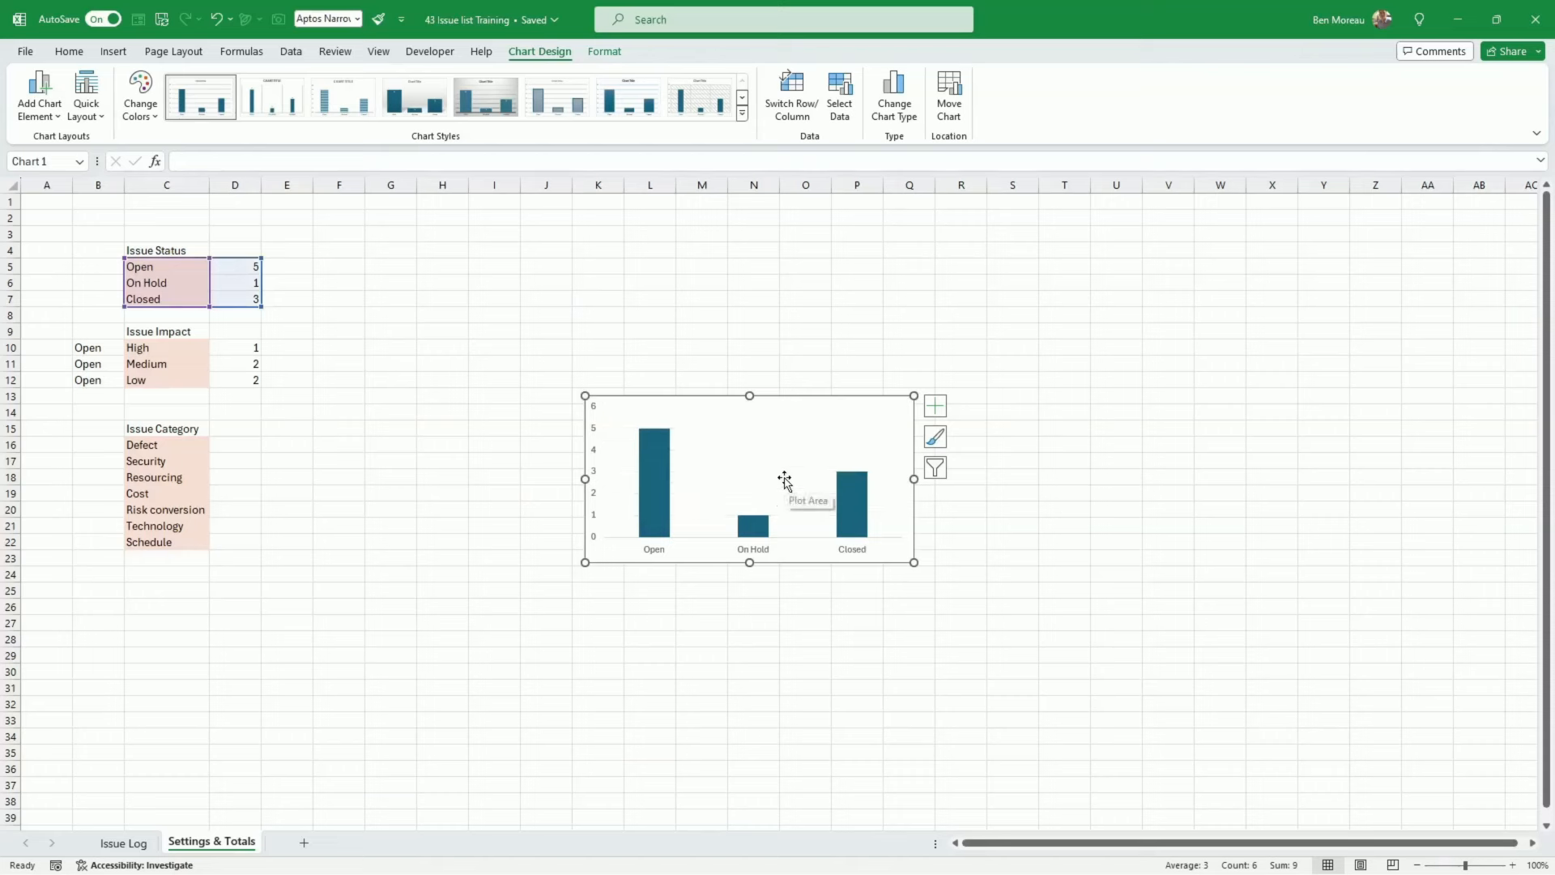
pyautogui.click(597, 520)
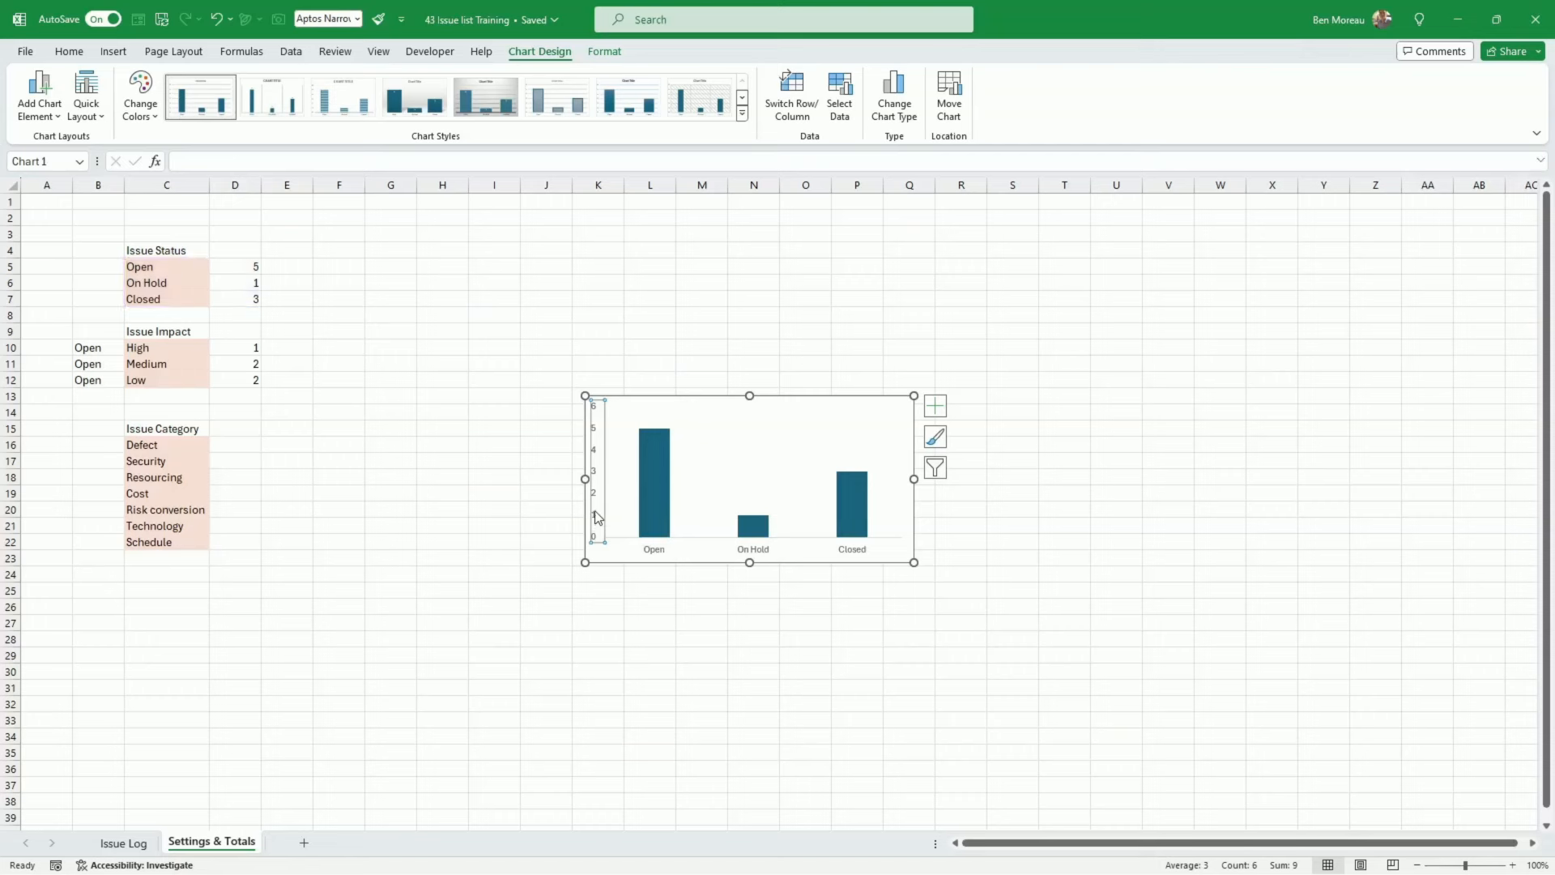
pyautogui.press('Delete')
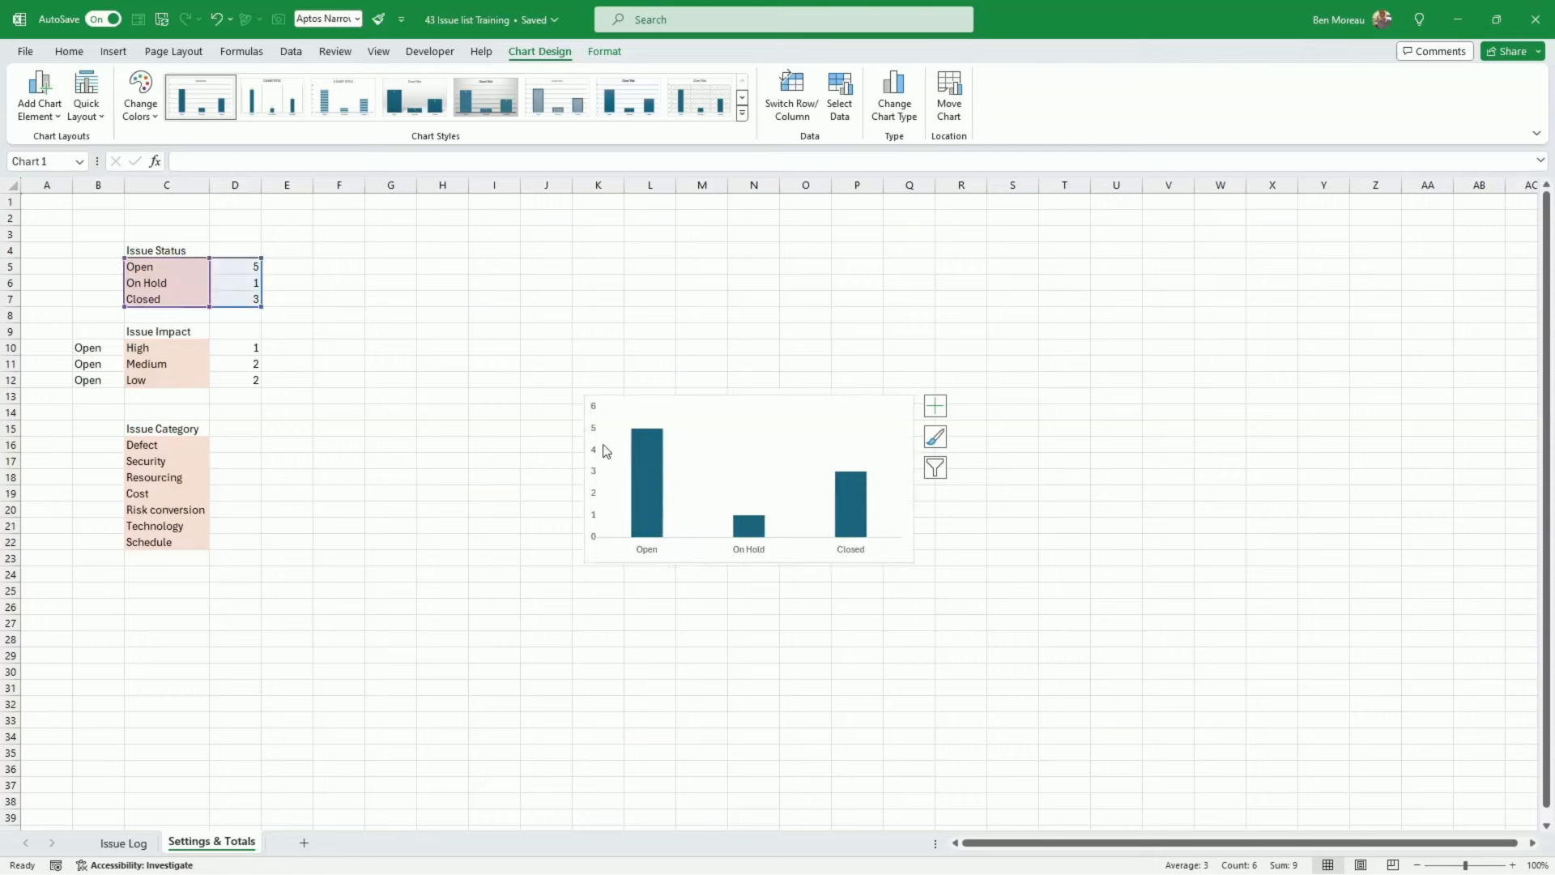
# Add data labels to the columns of the issue status chart
pyautogui.click(645, 484)
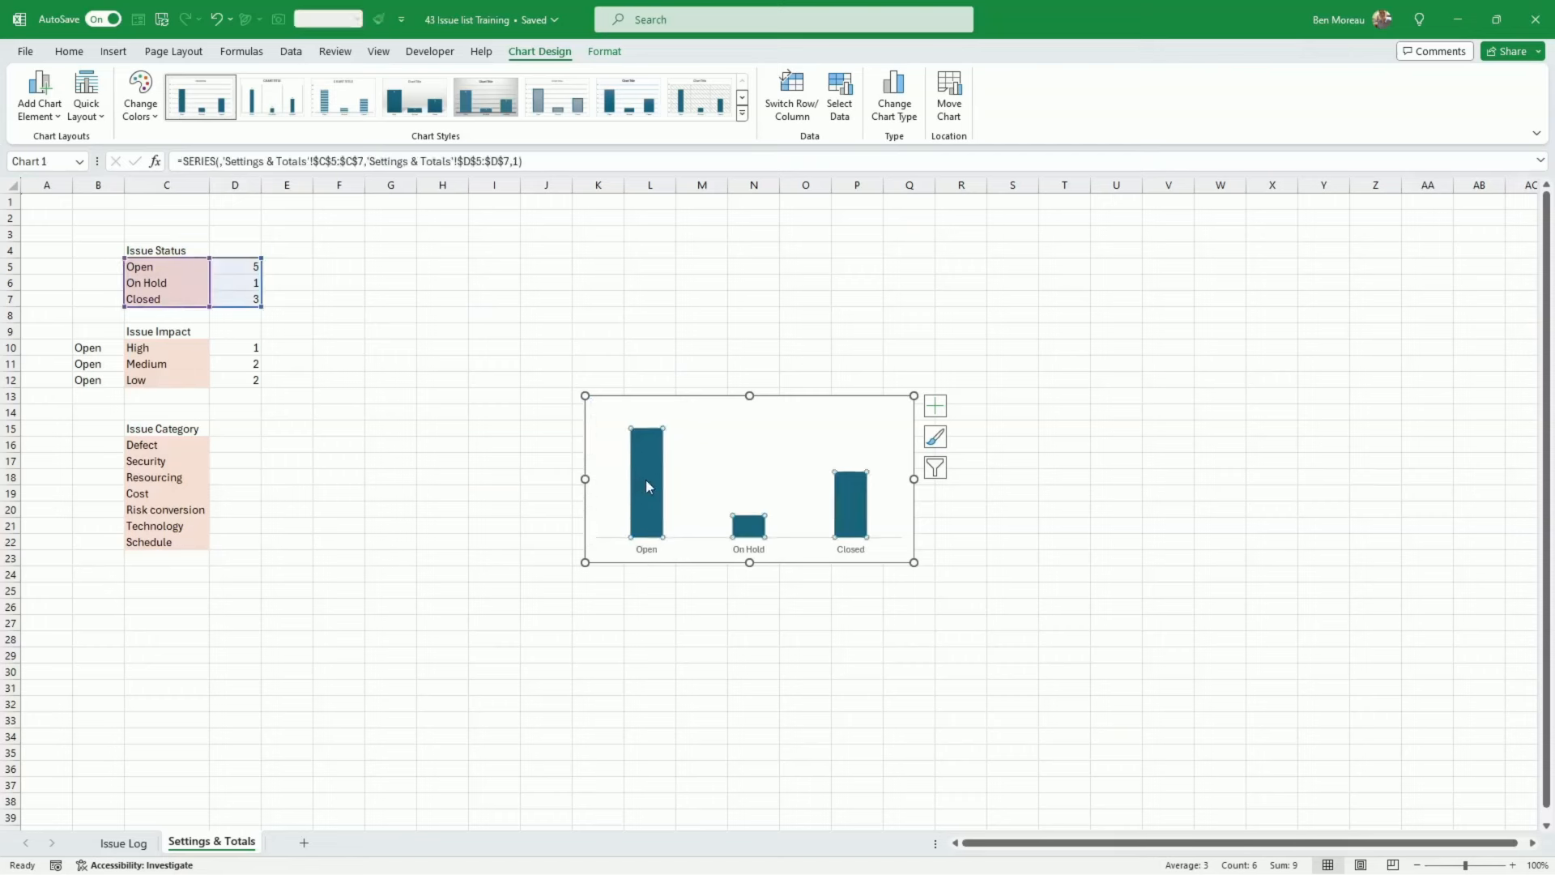
pyautogui.rightClick(646, 486)
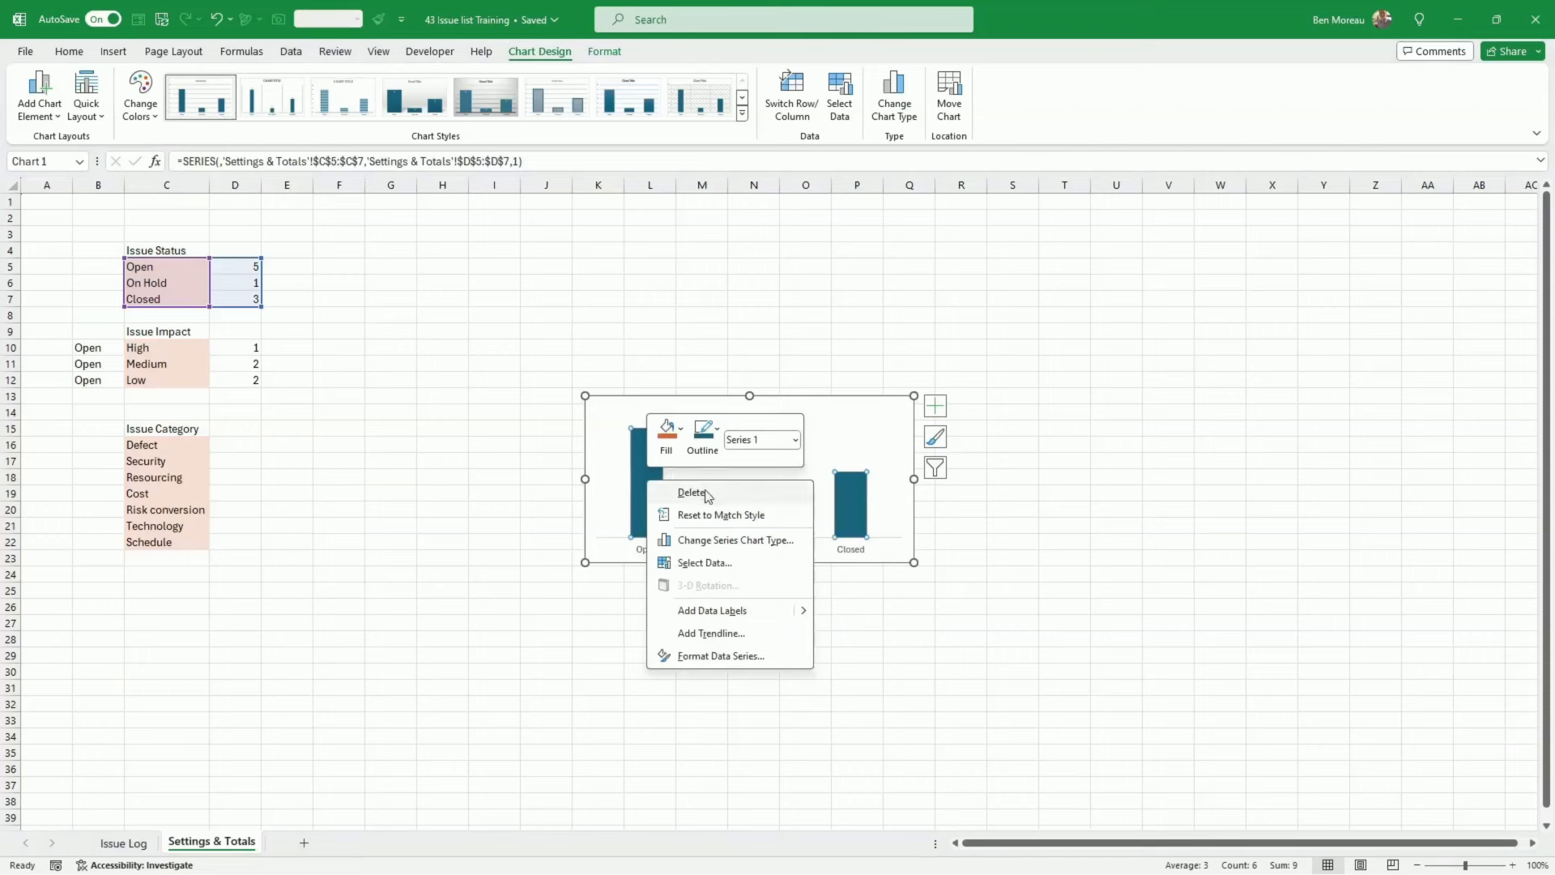
pyautogui.click(728, 609)
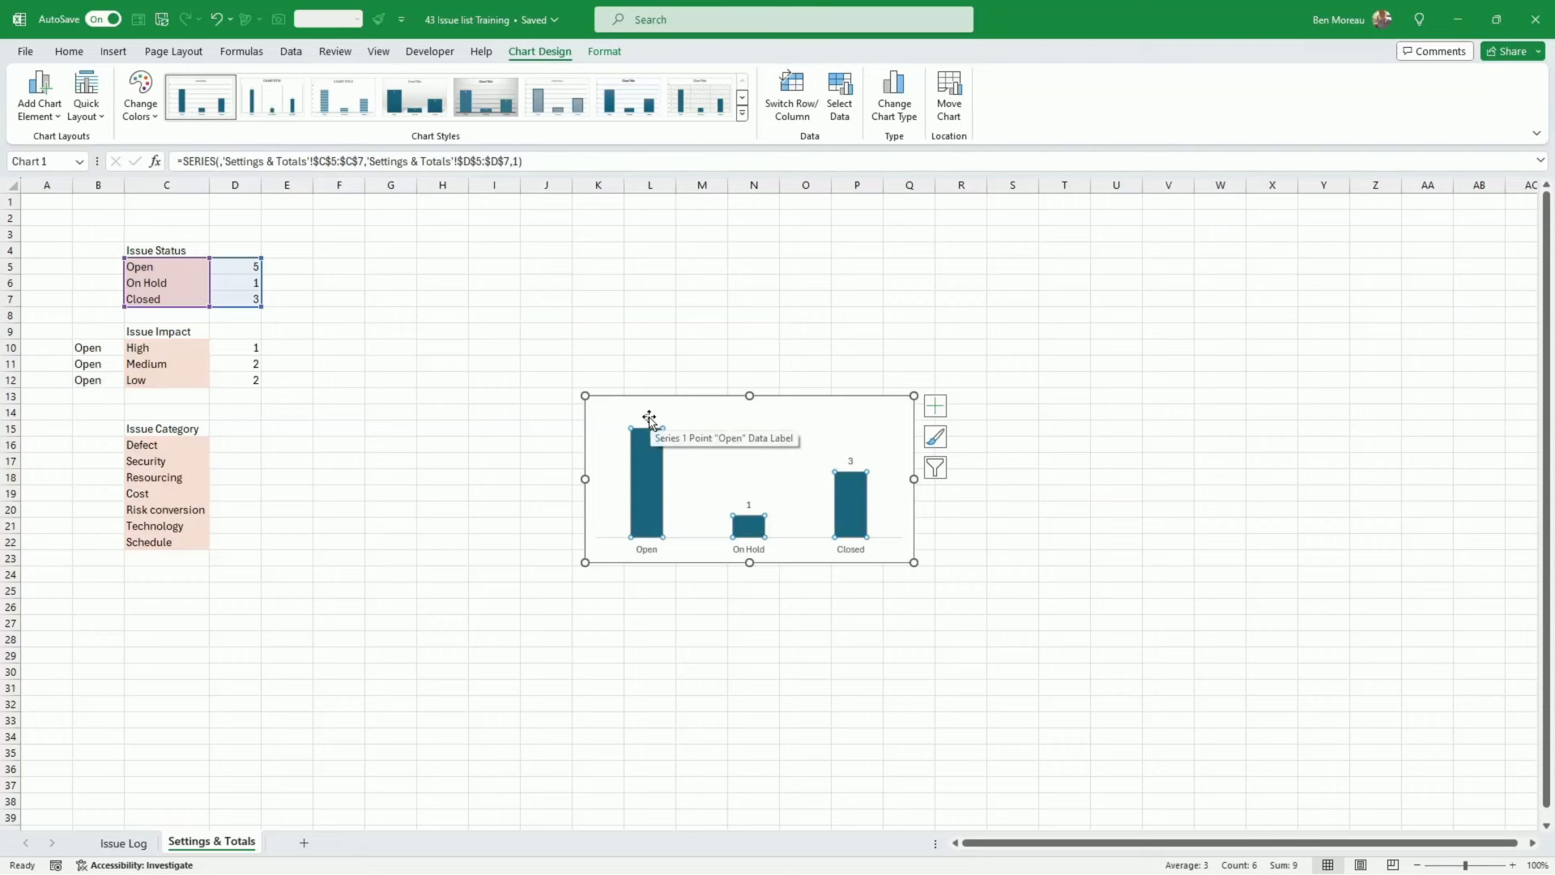
pyautogui.click(648, 419)
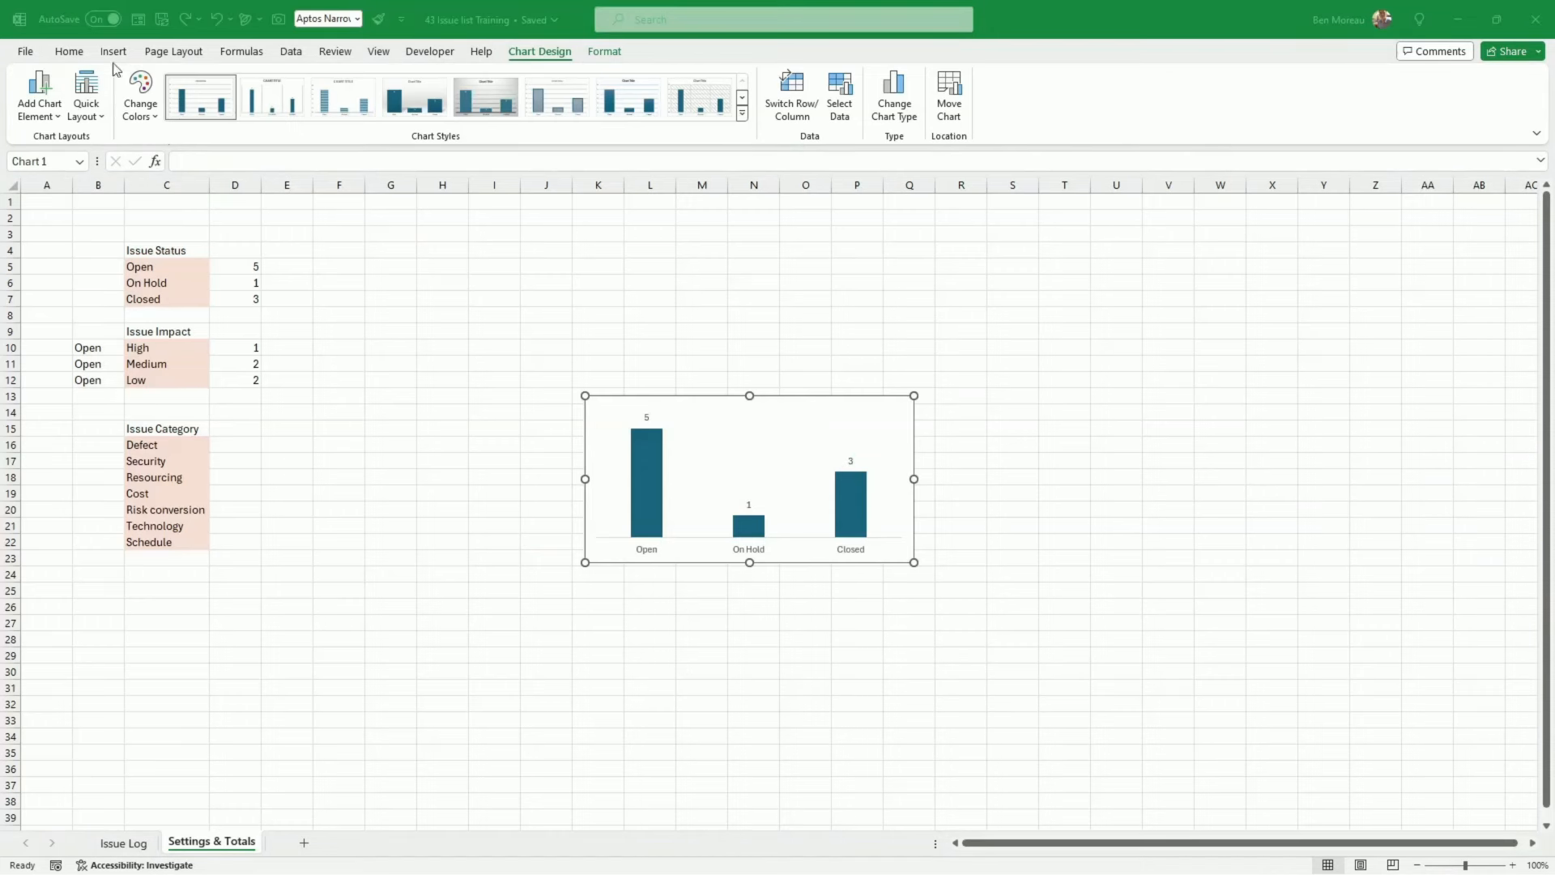
pyautogui.click(73, 60)
pyautogui.click(69, 52)
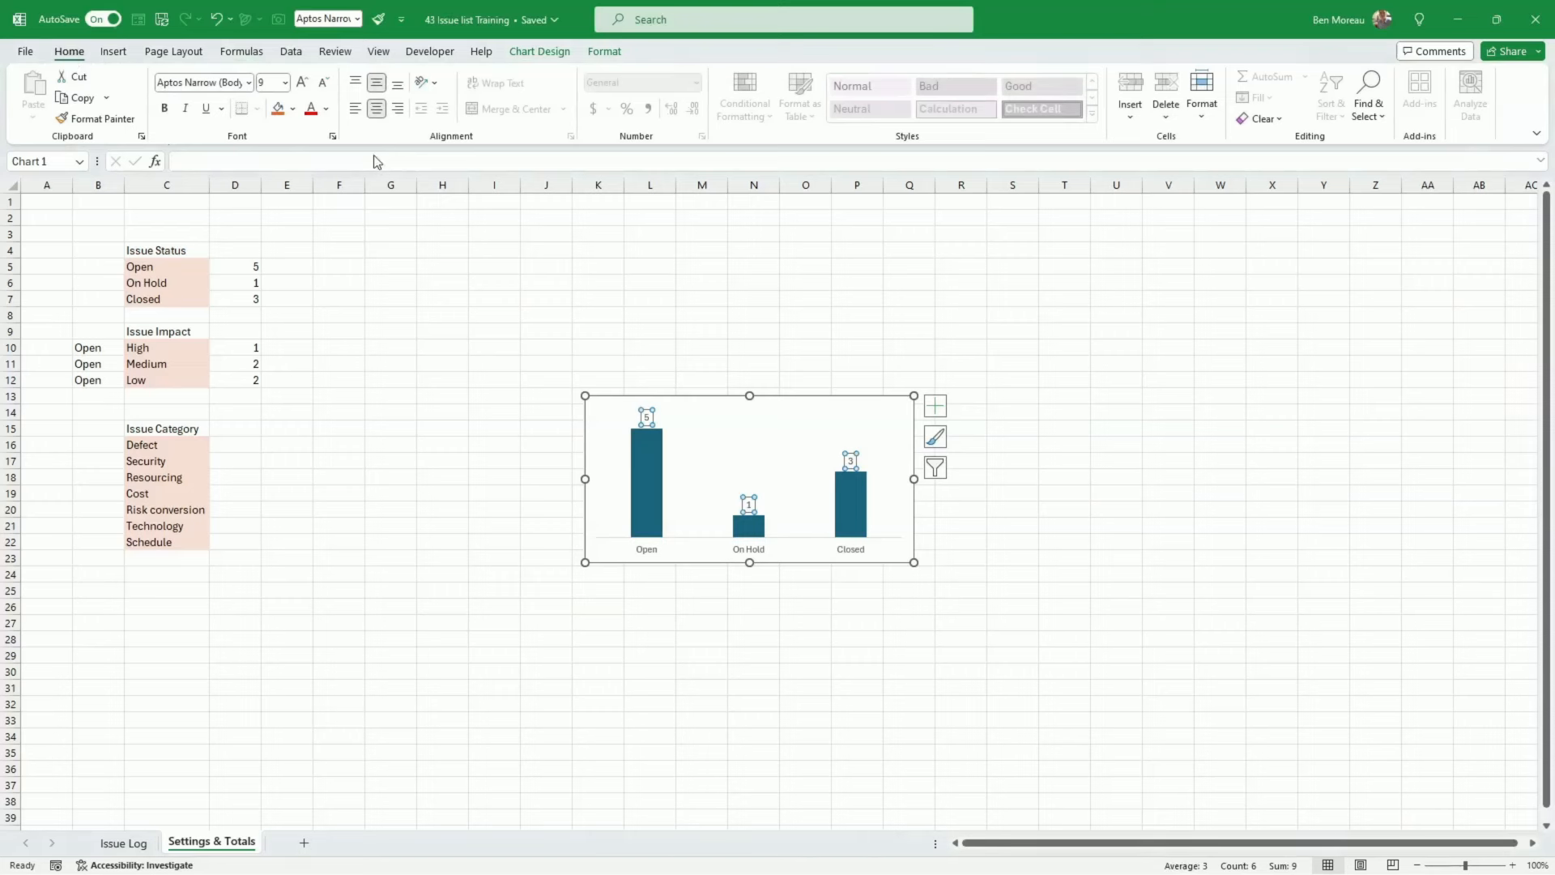
pyautogui.click(551, 59)
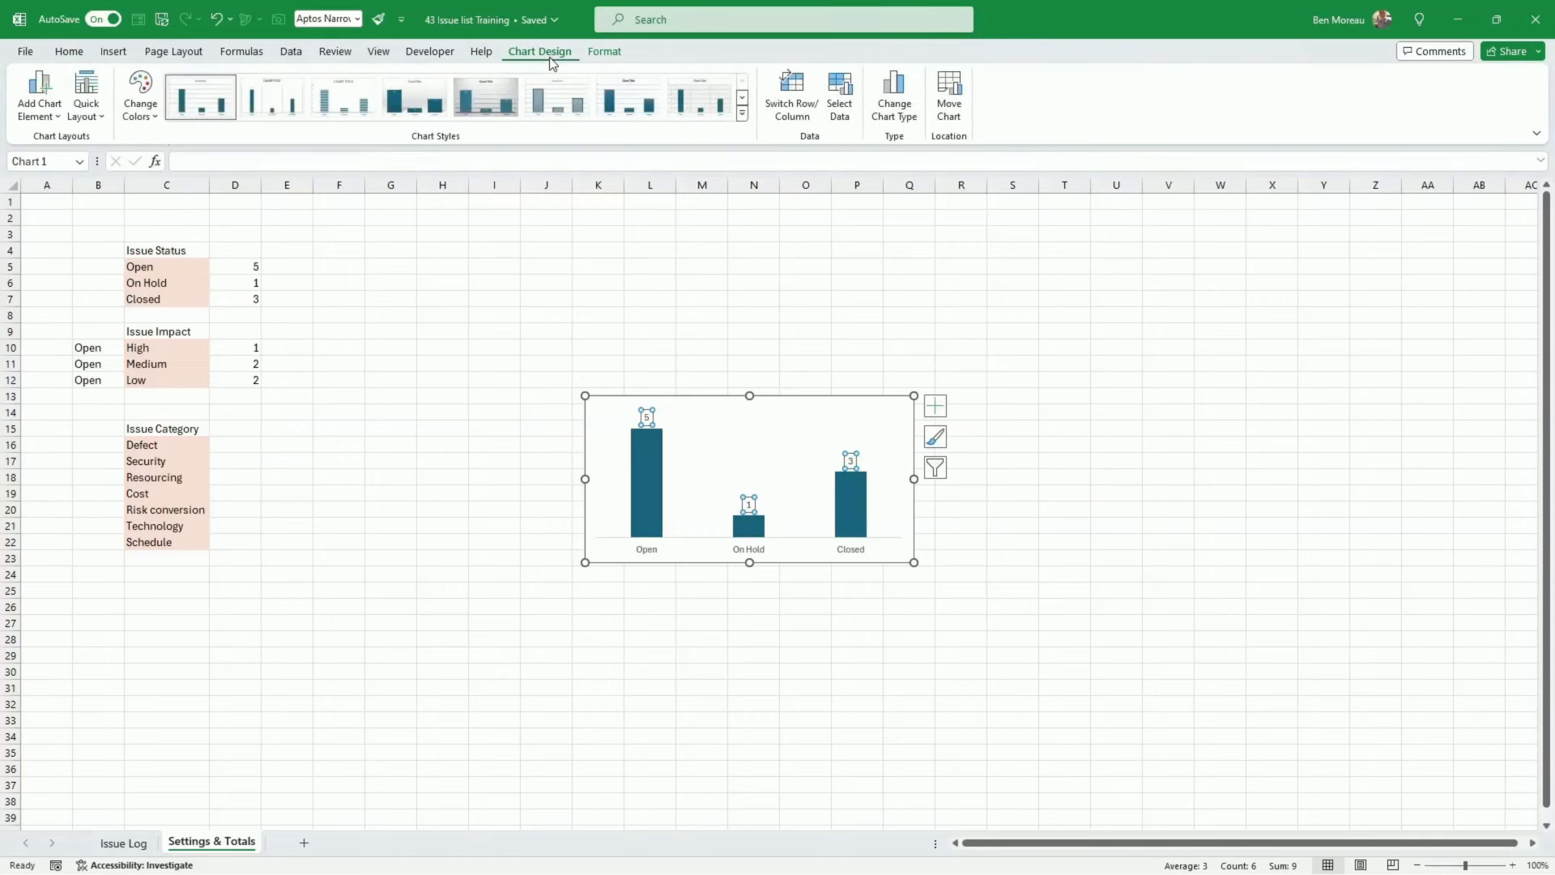
pyautogui.click(150, 116)
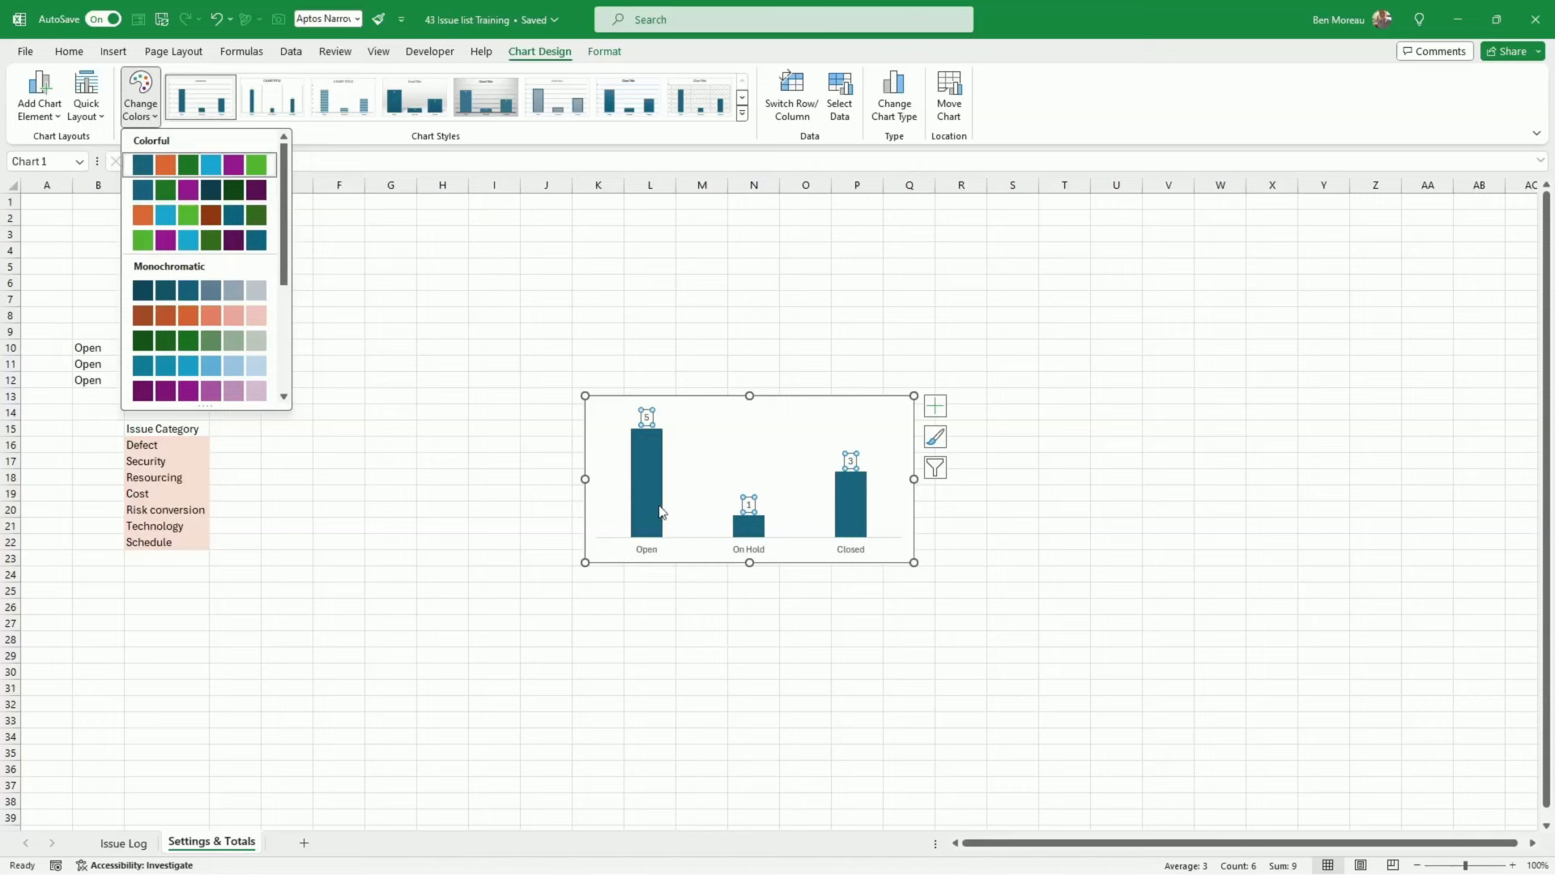
# Fill all columns of the status chart with the bright blue theme color and move the chart closer to the totals
pyautogui.click(650, 516)
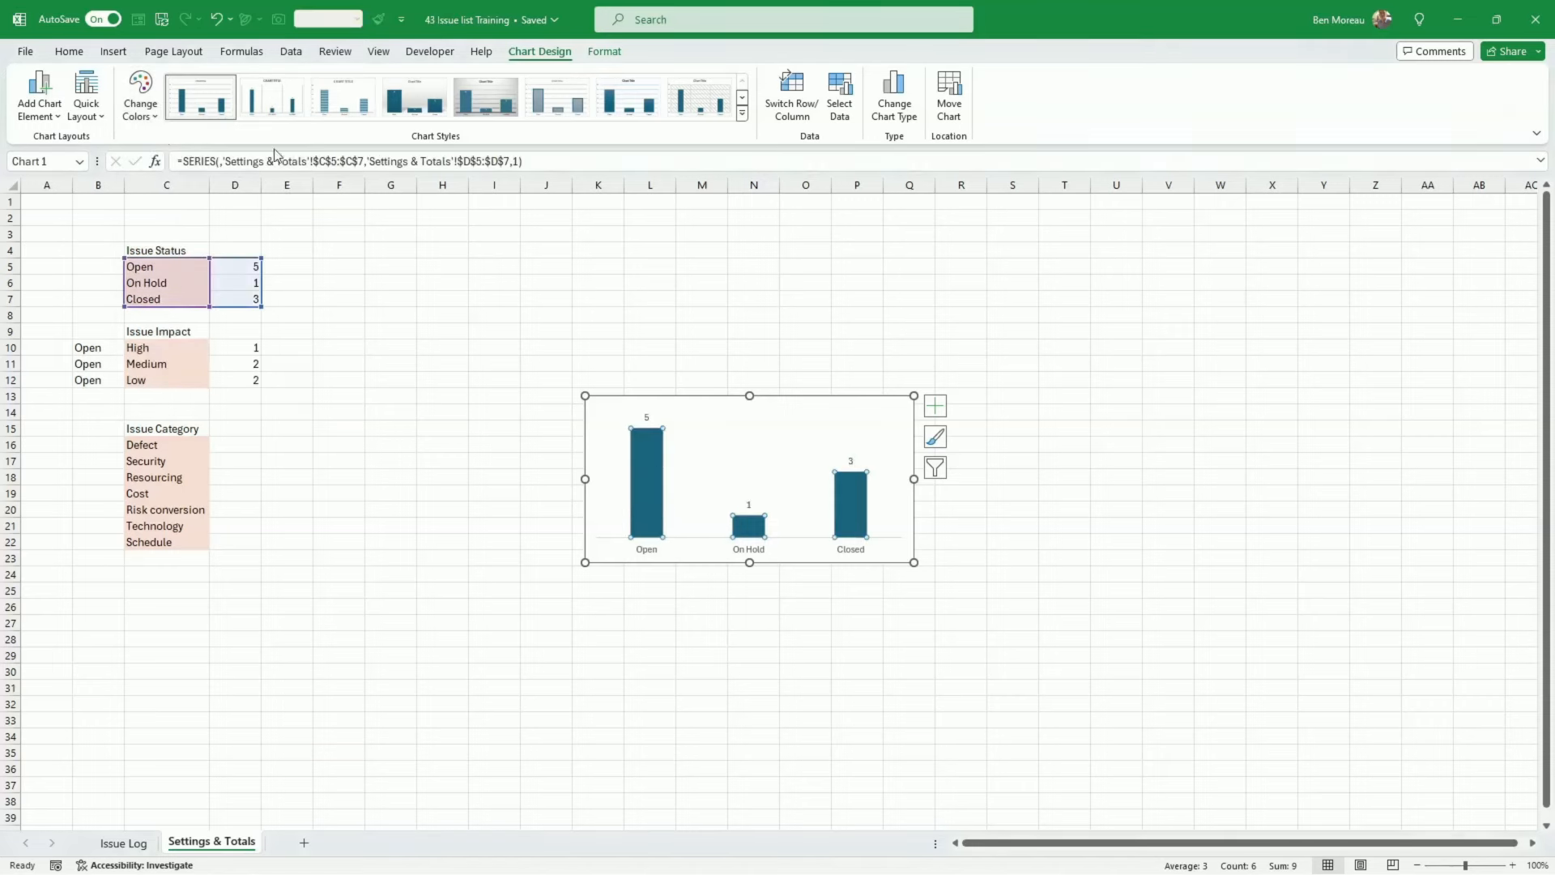
pyautogui.click(153, 118)
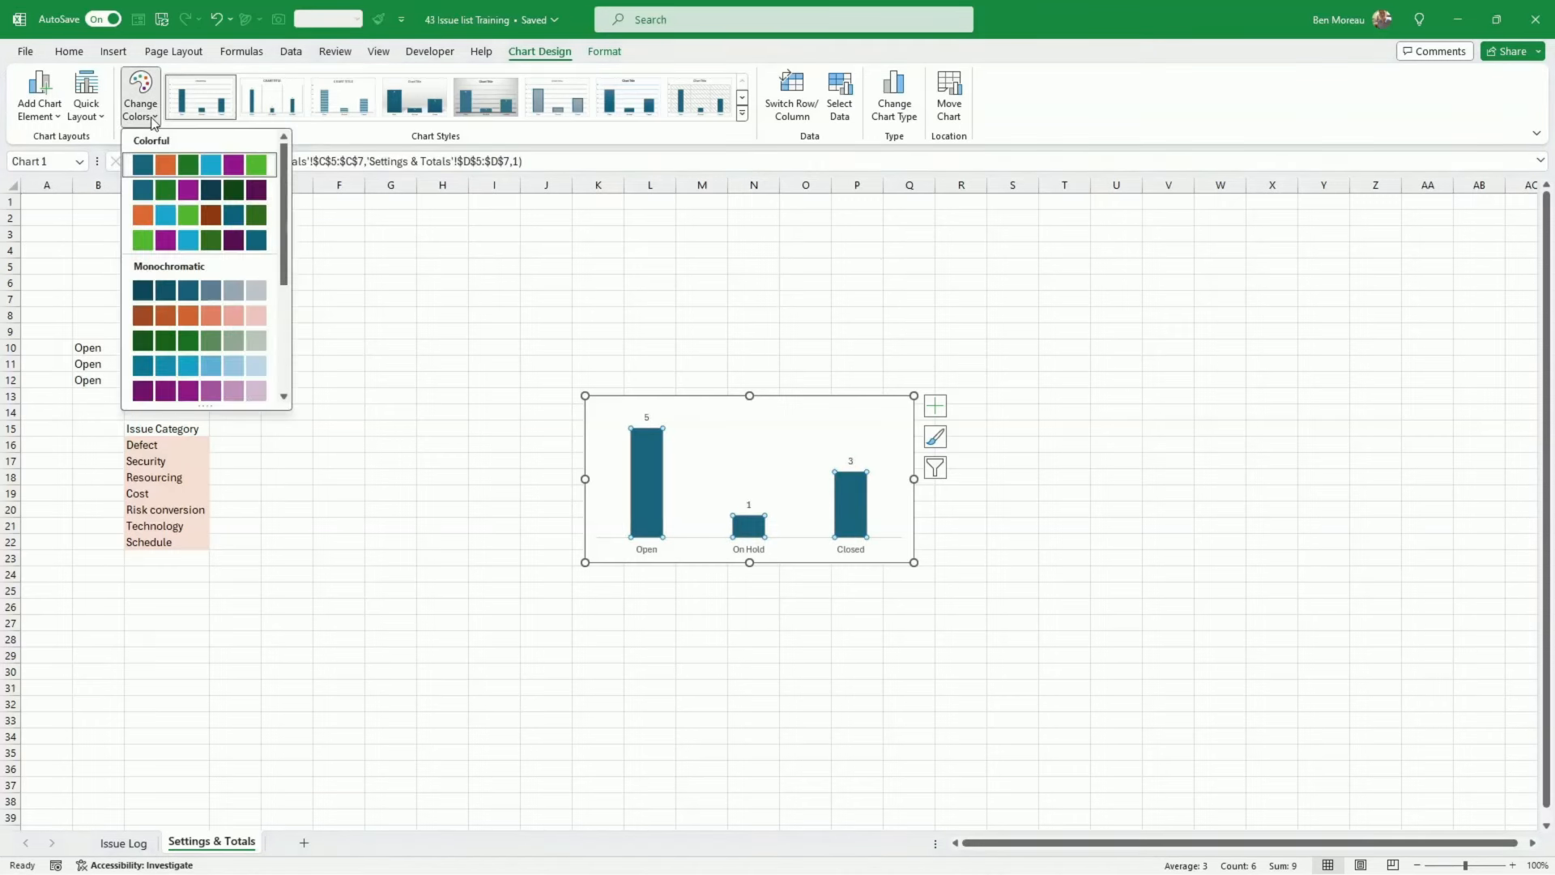
pyautogui.click(606, 52)
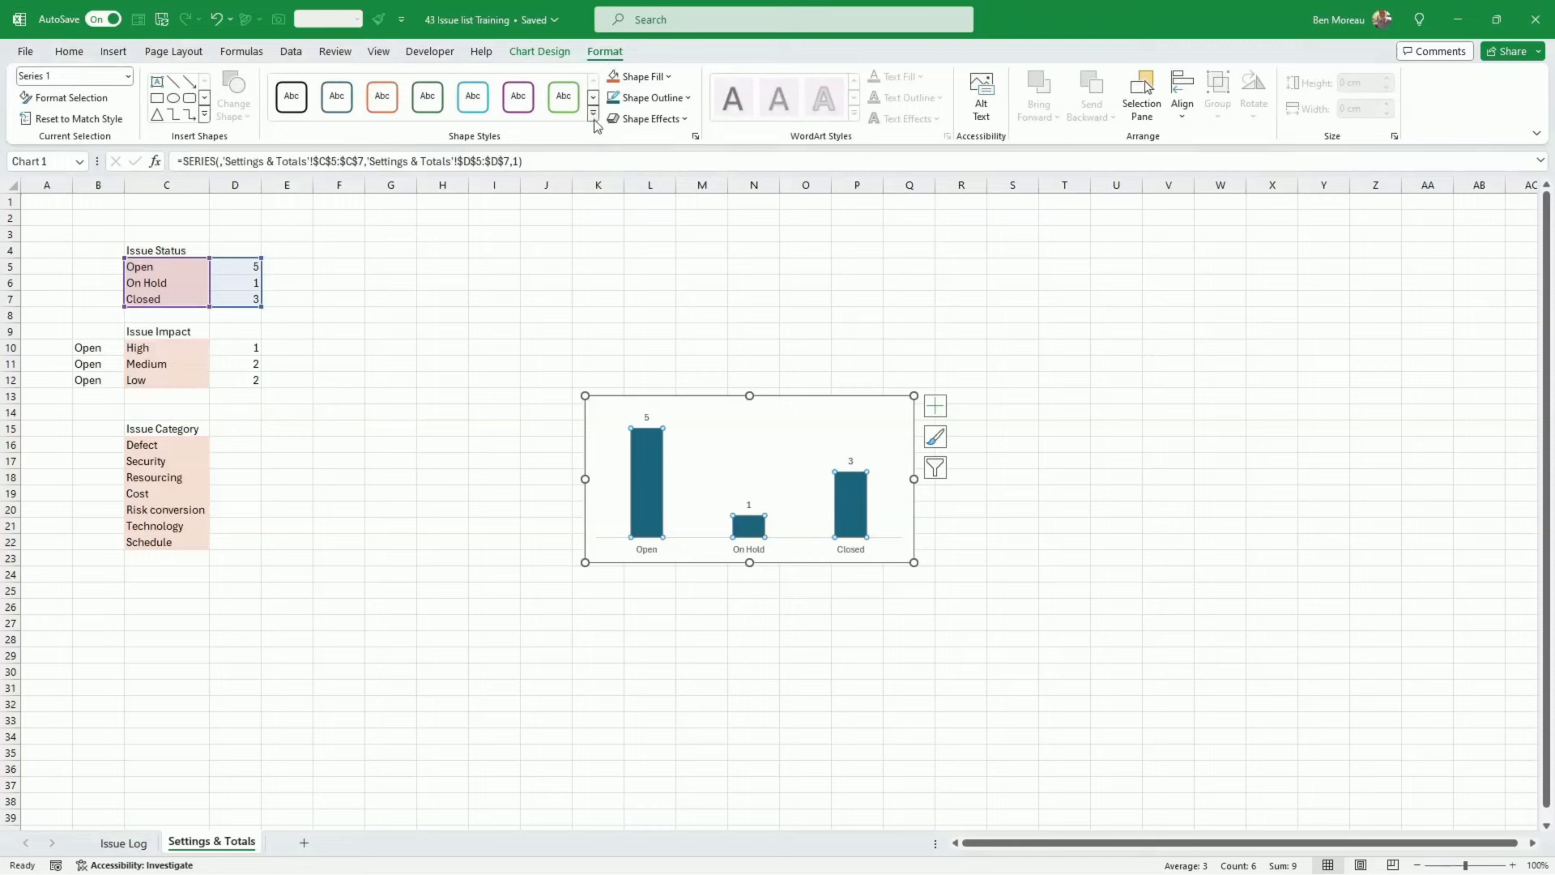
pyautogui.click(669, 77)
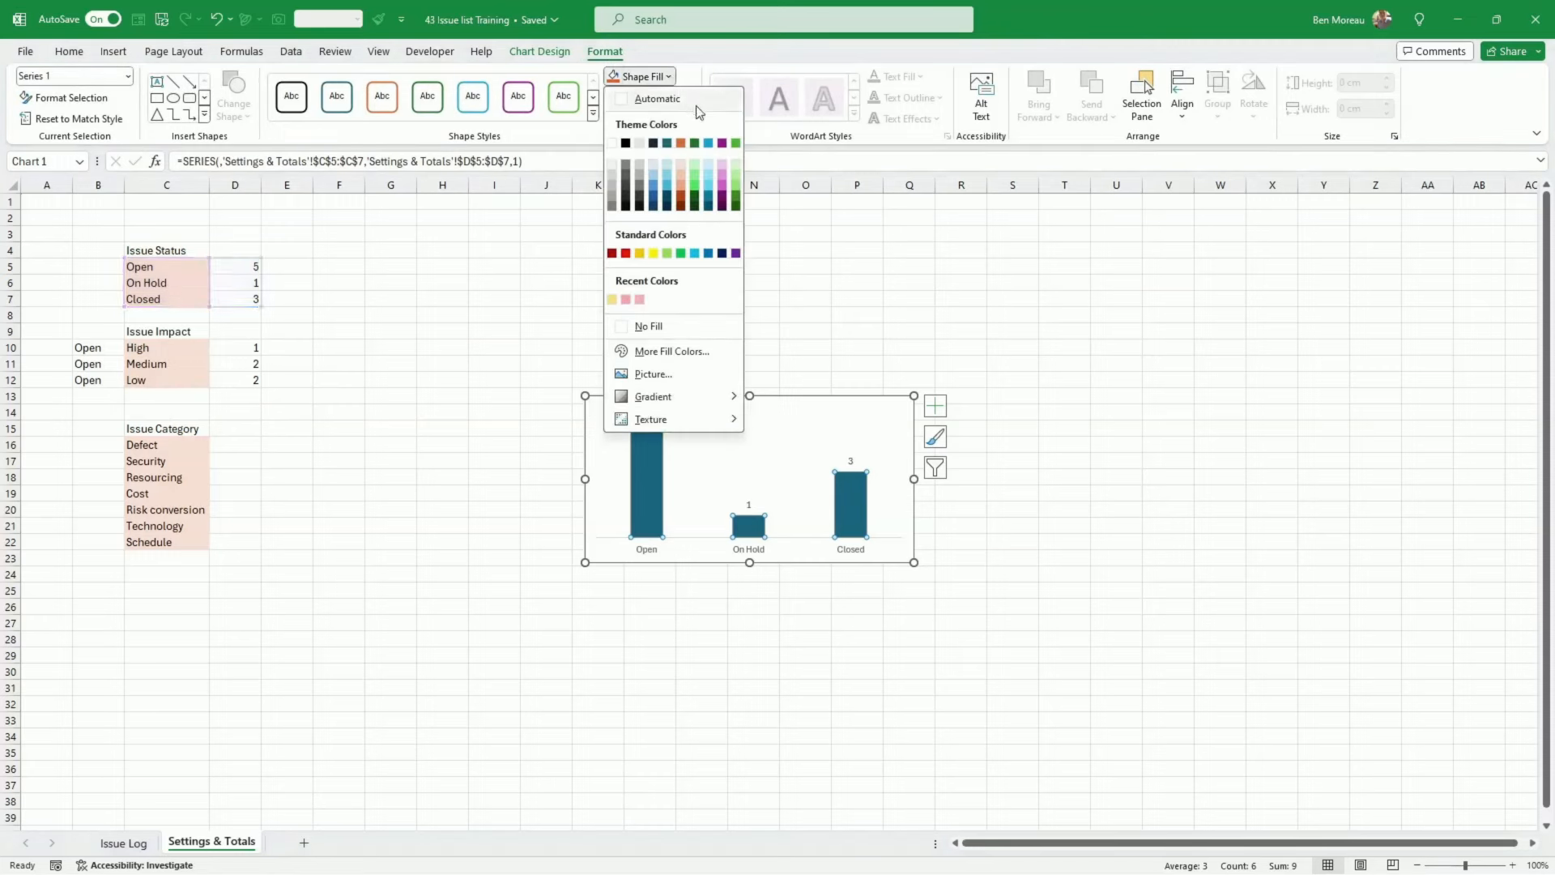
pyautogui.click(708, 145)
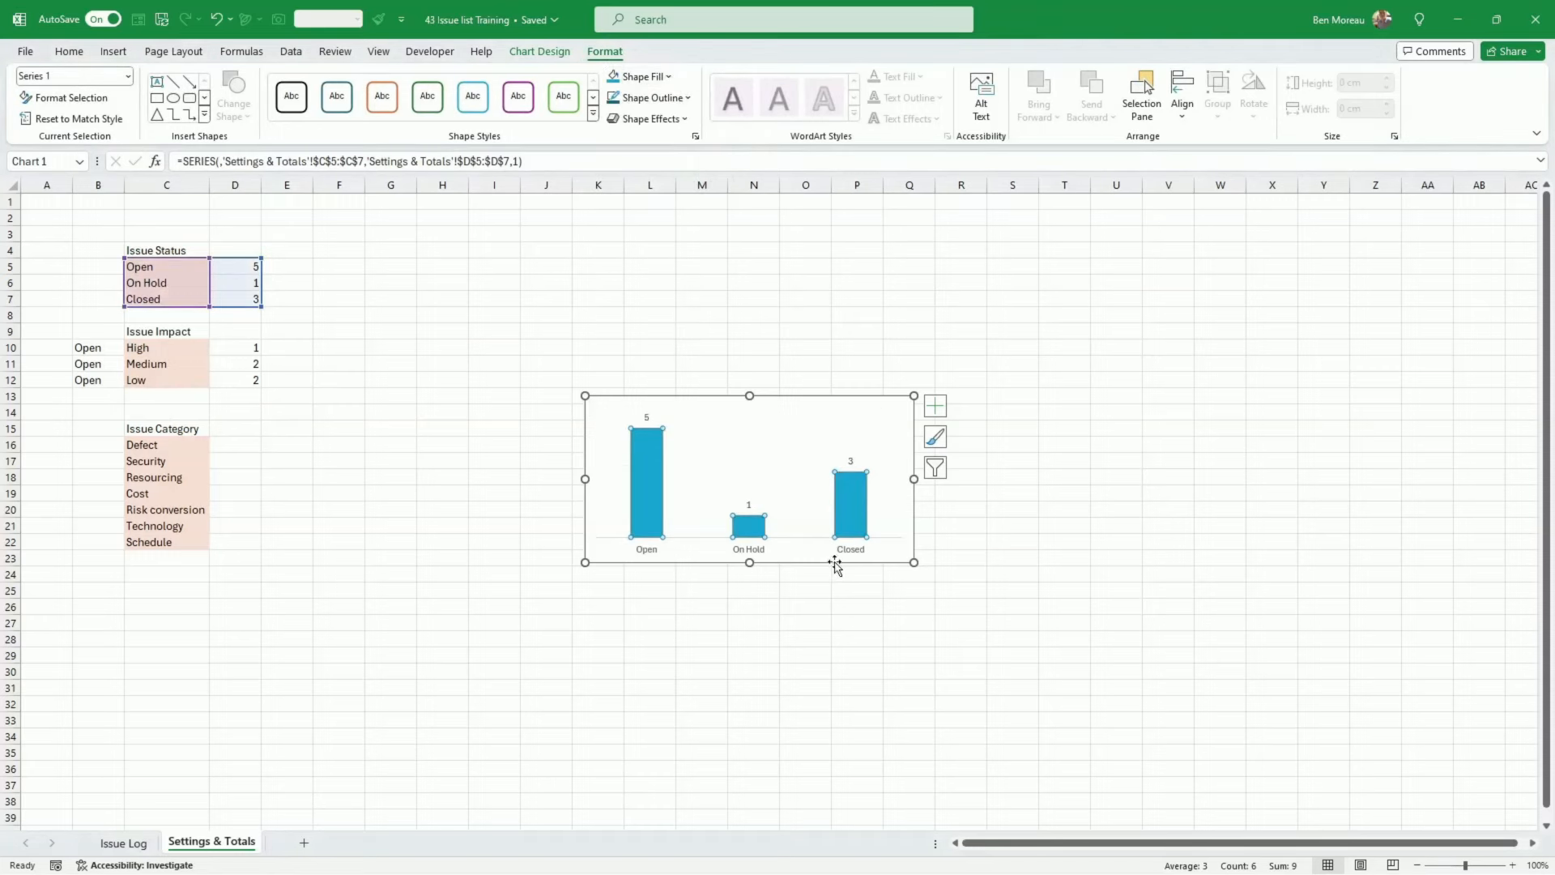
pyautogui.moveTo(834, 564); pyautogui.dragTo(592, 555)
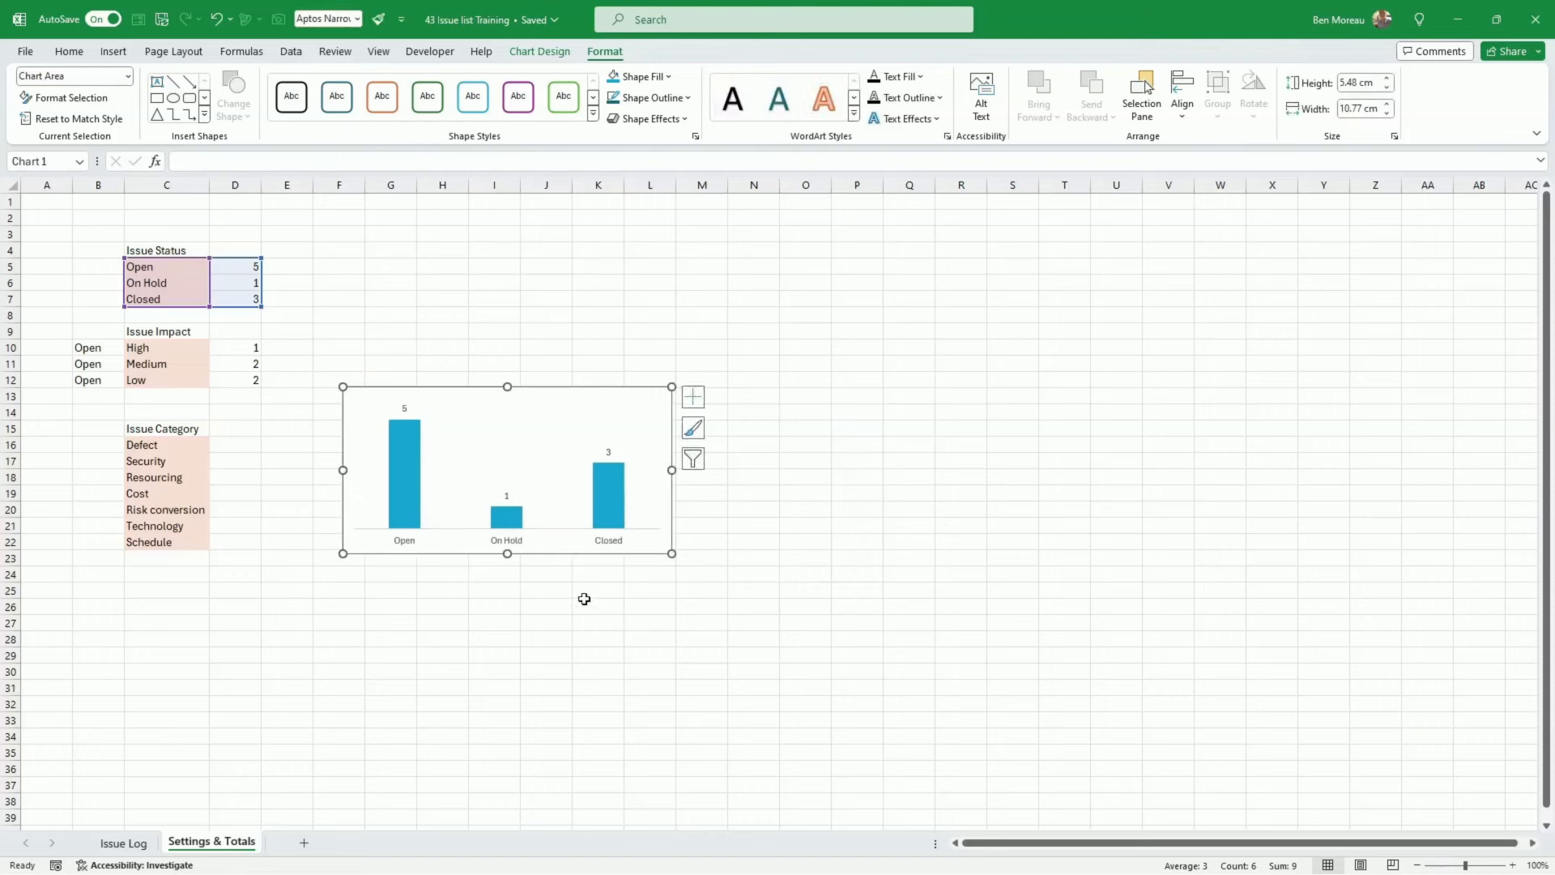
pyautogui.click(584, 599)
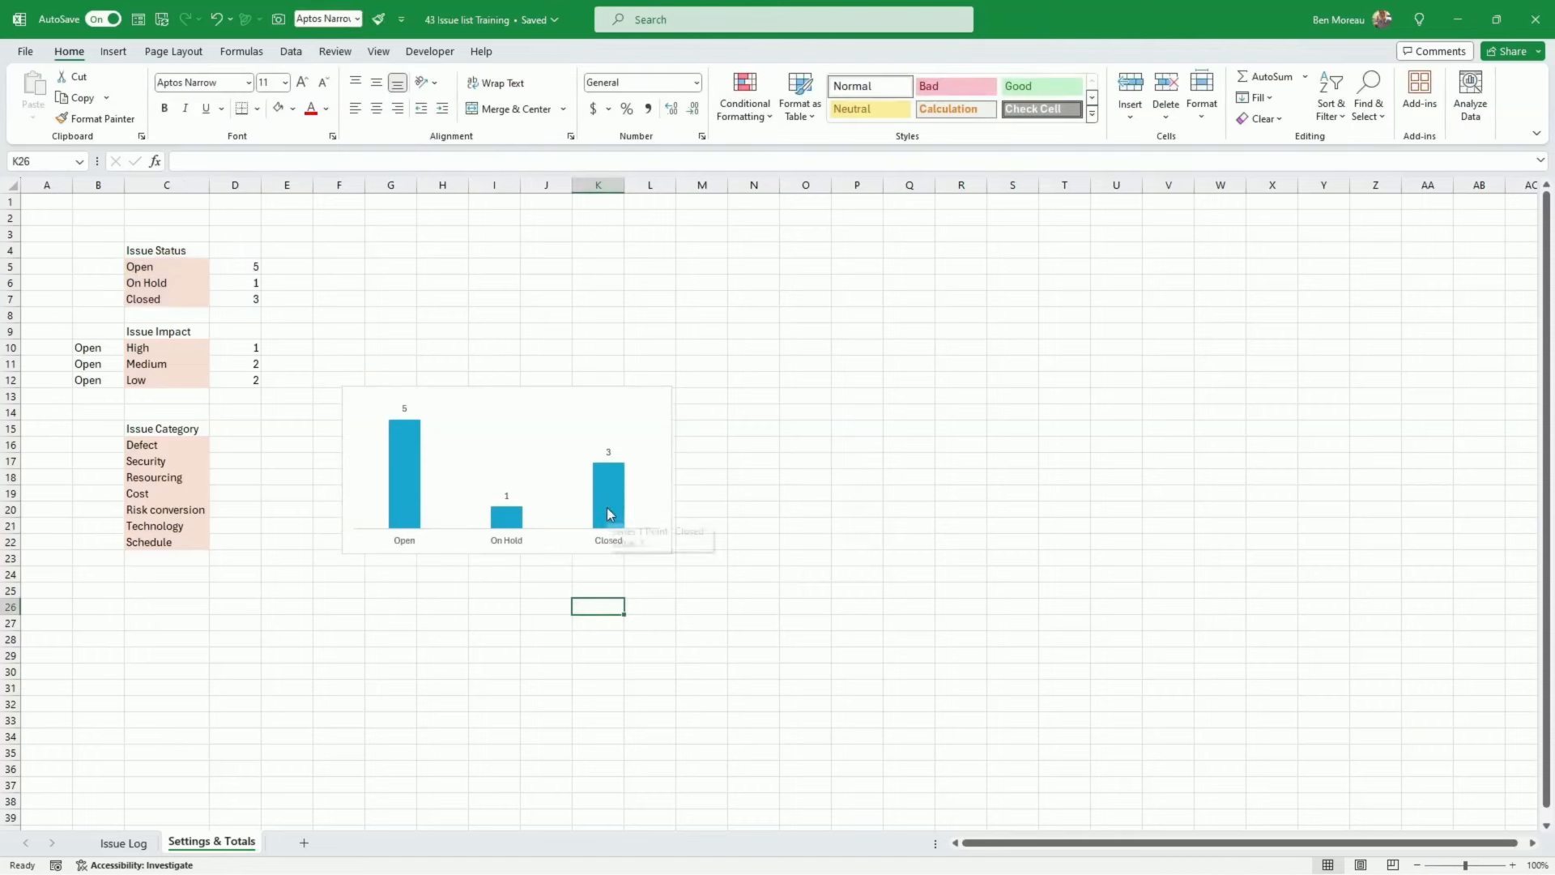
# Recolor only the Closed column of the status chart light gray
pyautogui.click(606, 507)
pyautogui.click(609, 503)
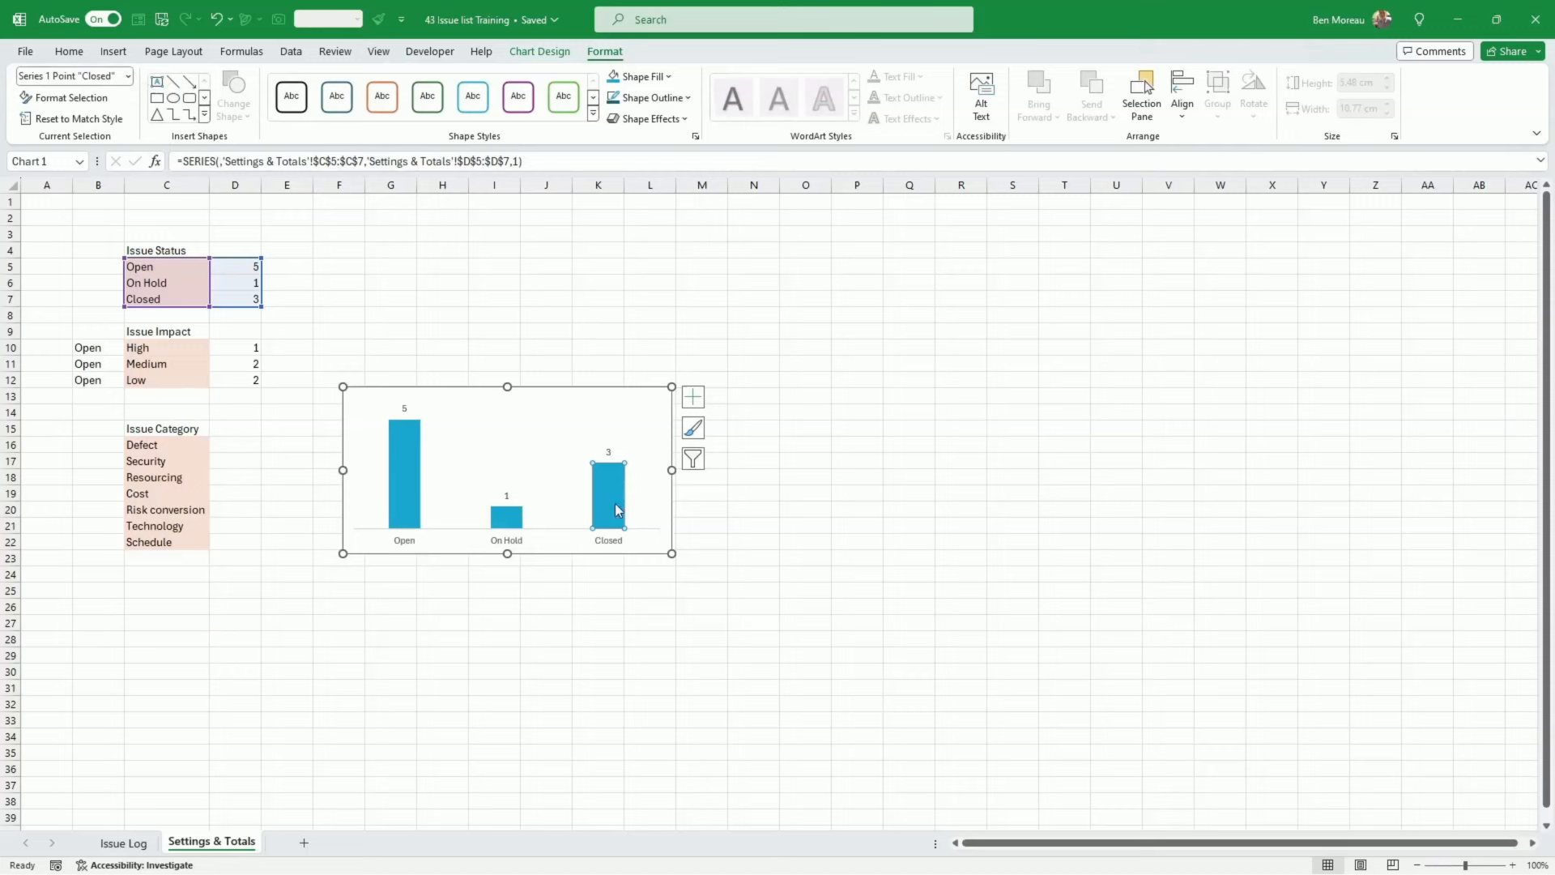
pyautogui.click(83, 53)
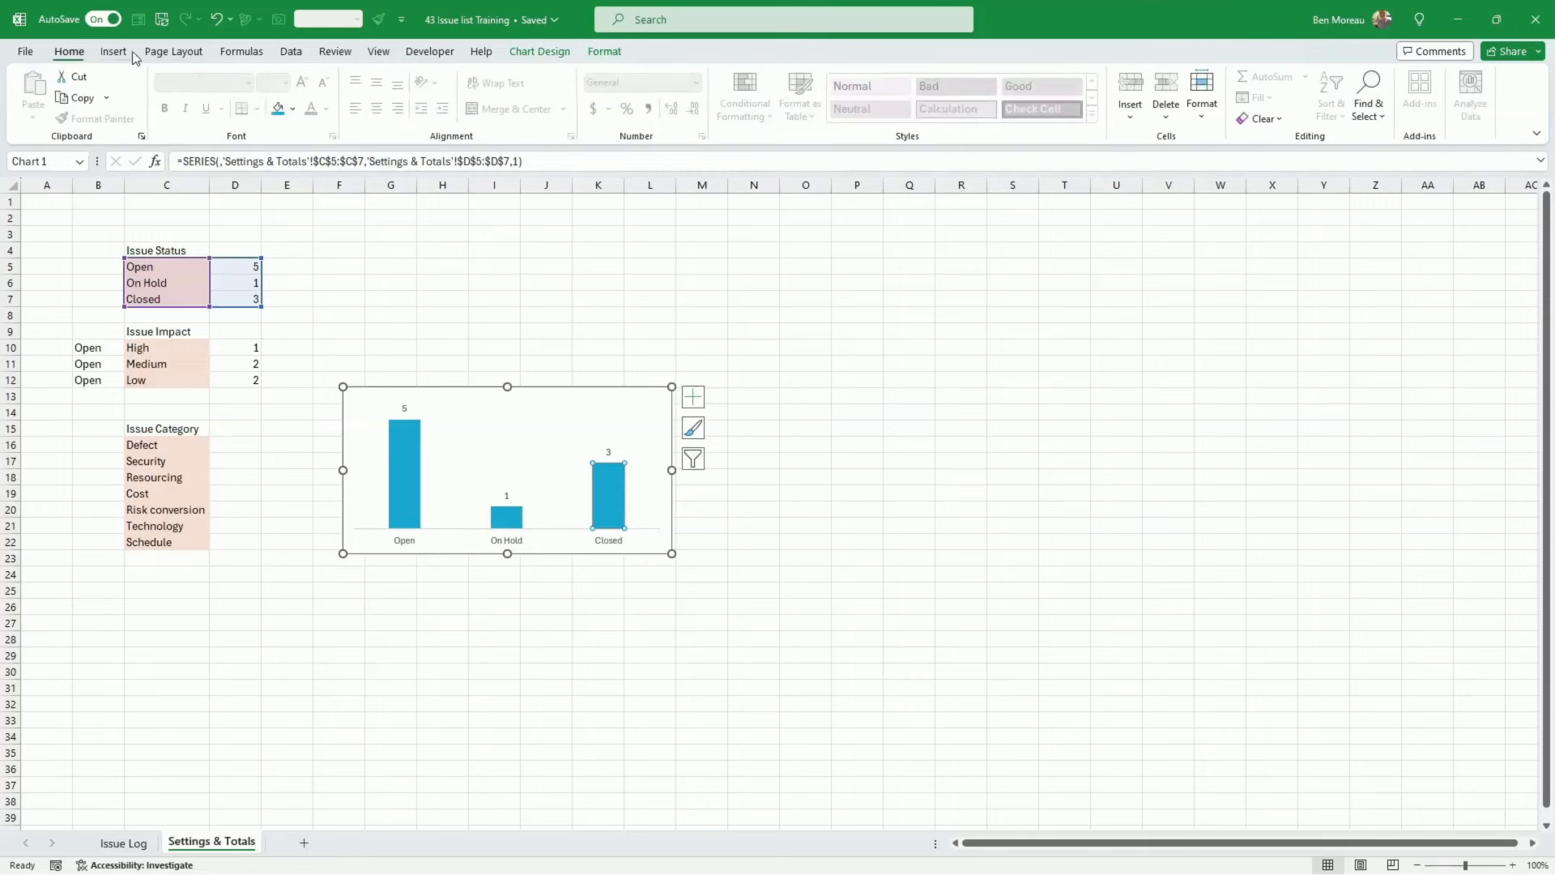
pyautogui.click(292, 108)
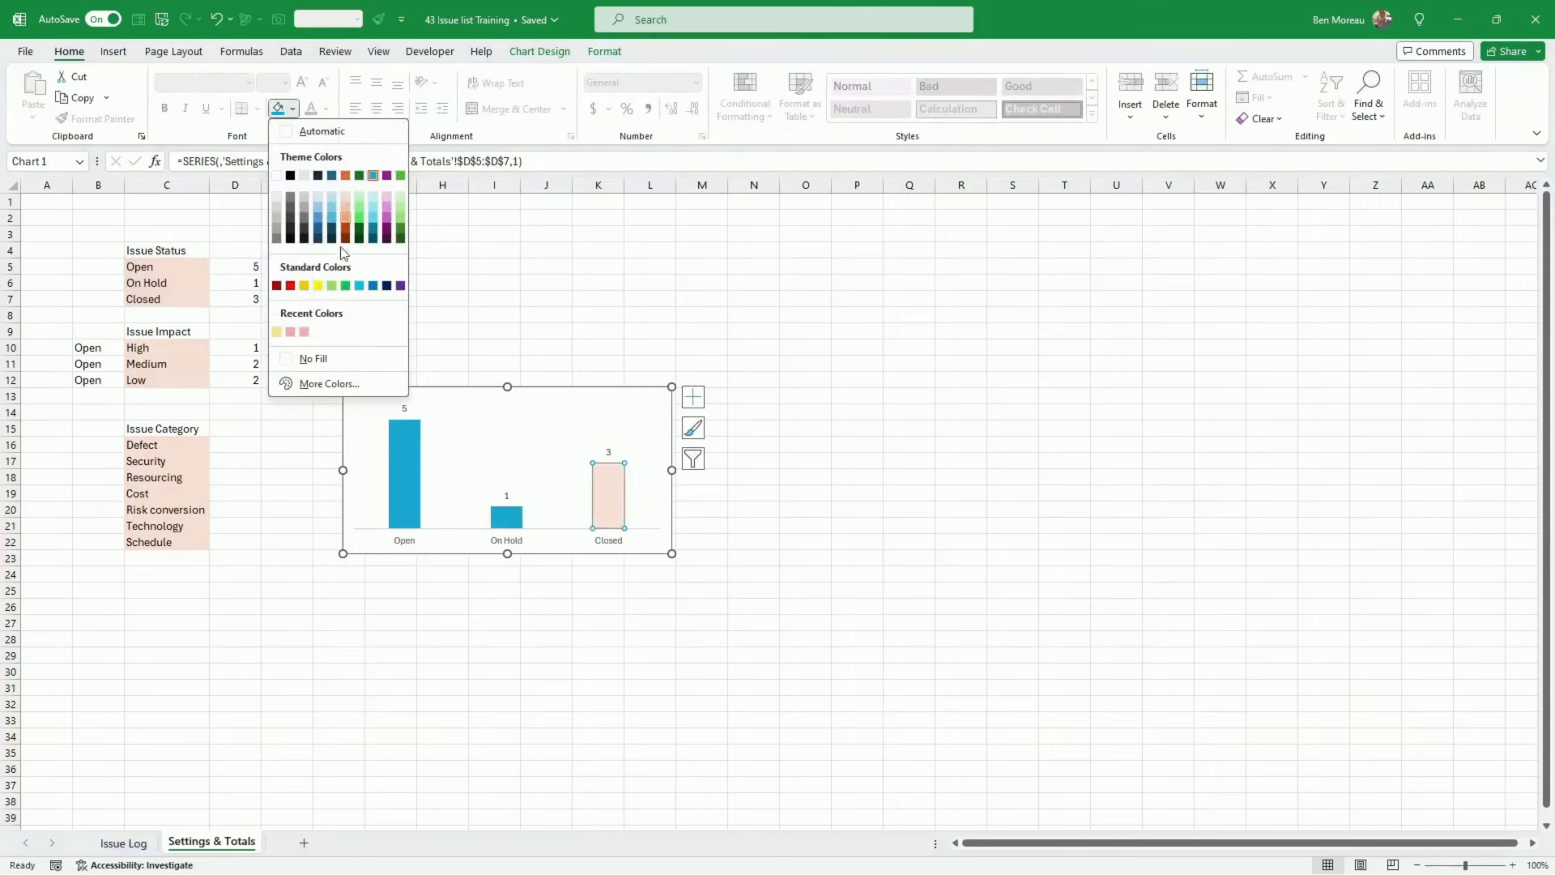
pyautogui.click(277, 209)
pyautogui.click(805, 491)
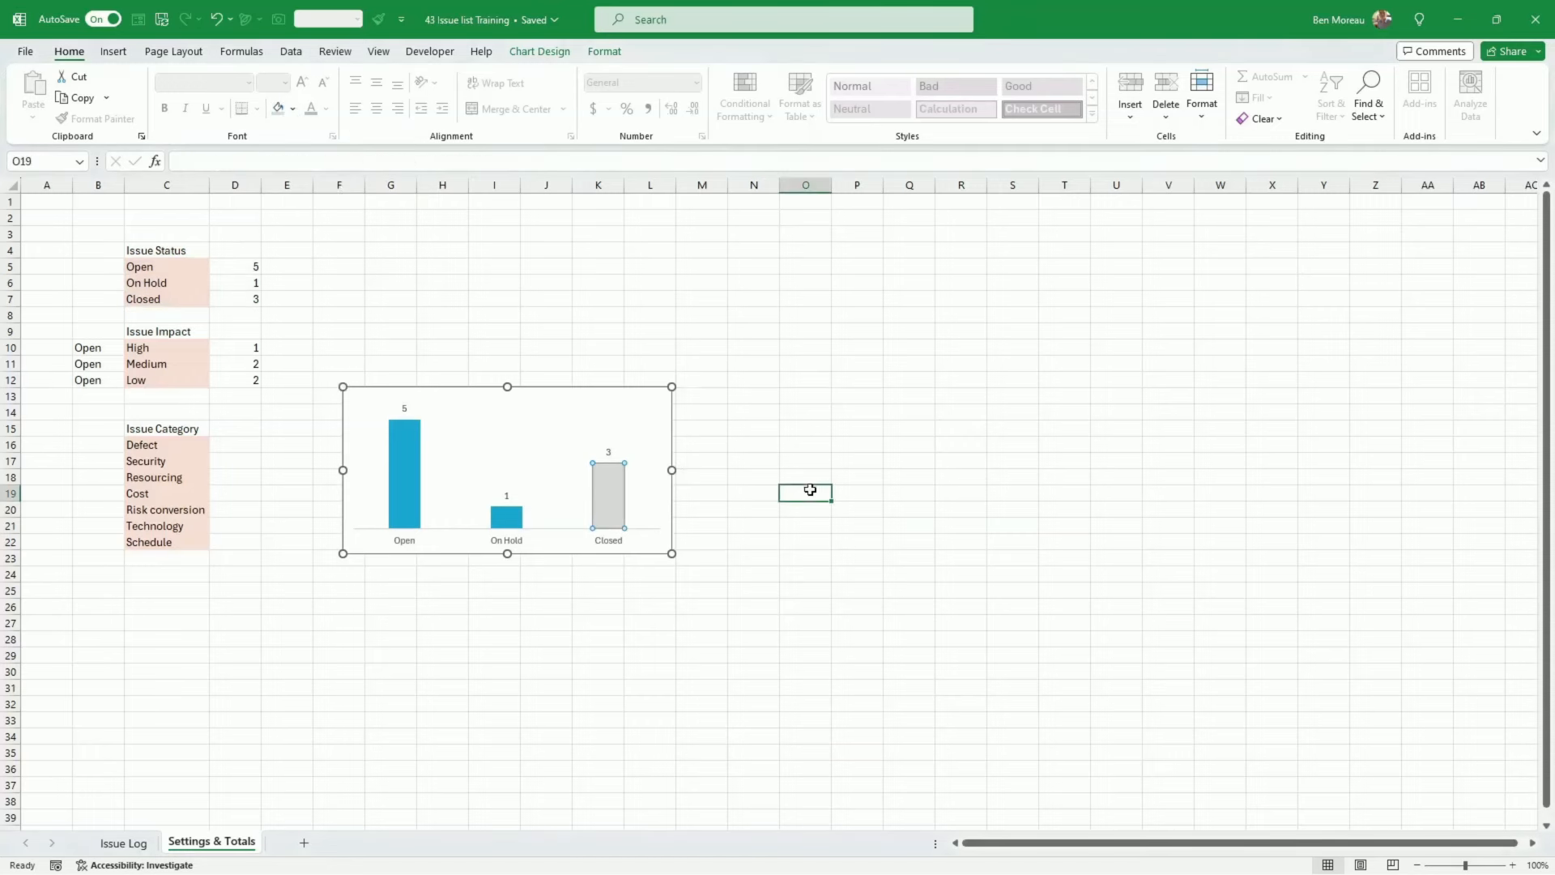
# Cut the status chart, paste it above the table on the Issue Log sheet, and shrink it to about 3 cm high and 5.3 cm wide
pyautogui.click(640, 558)
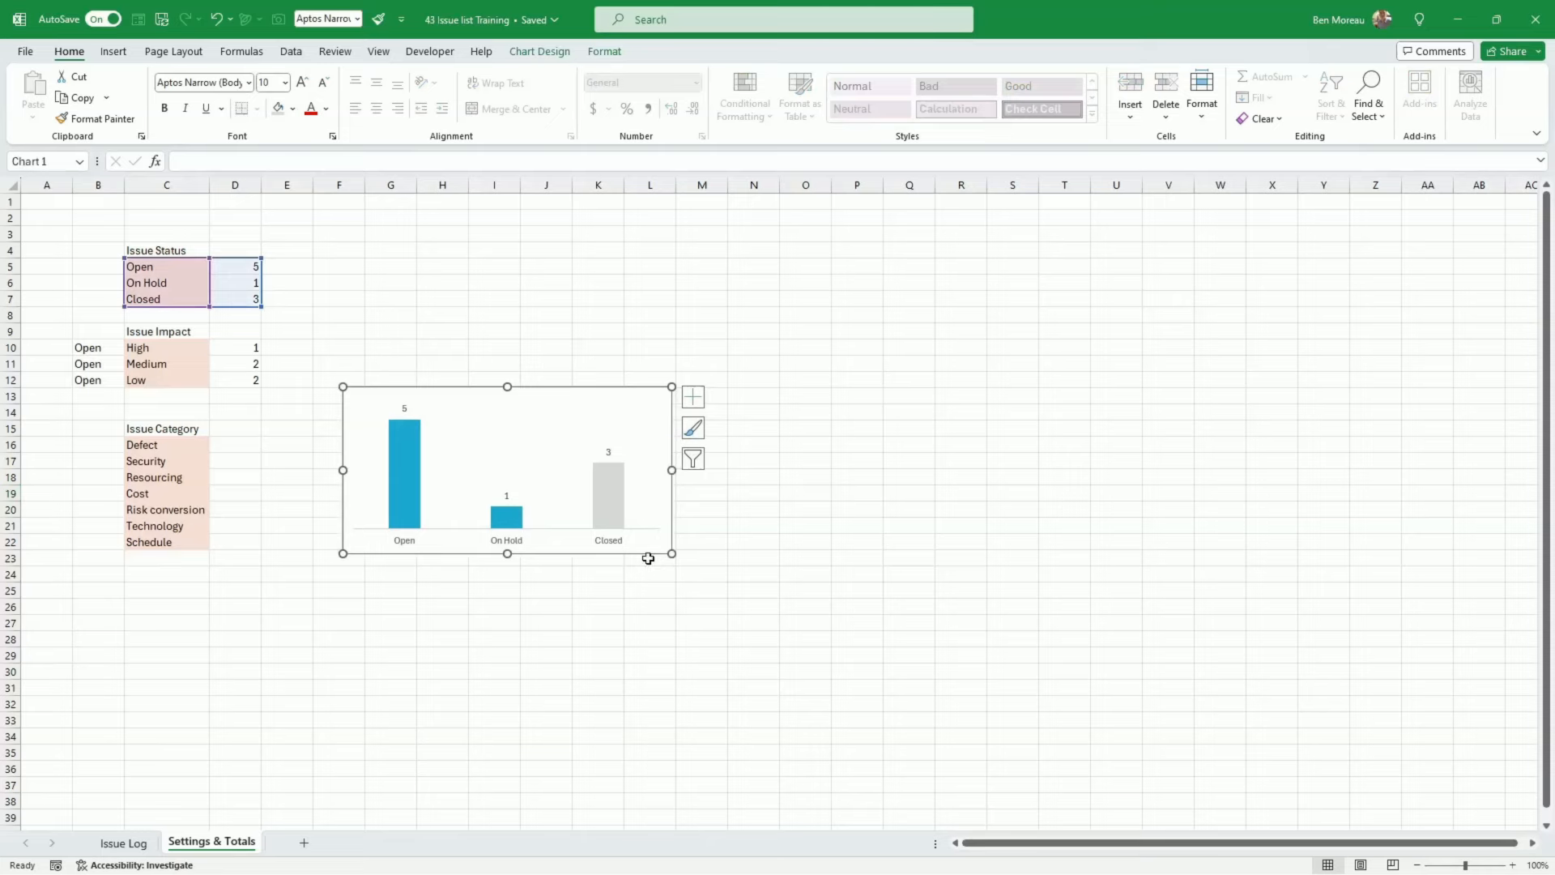
pyautogui.press('Delete')
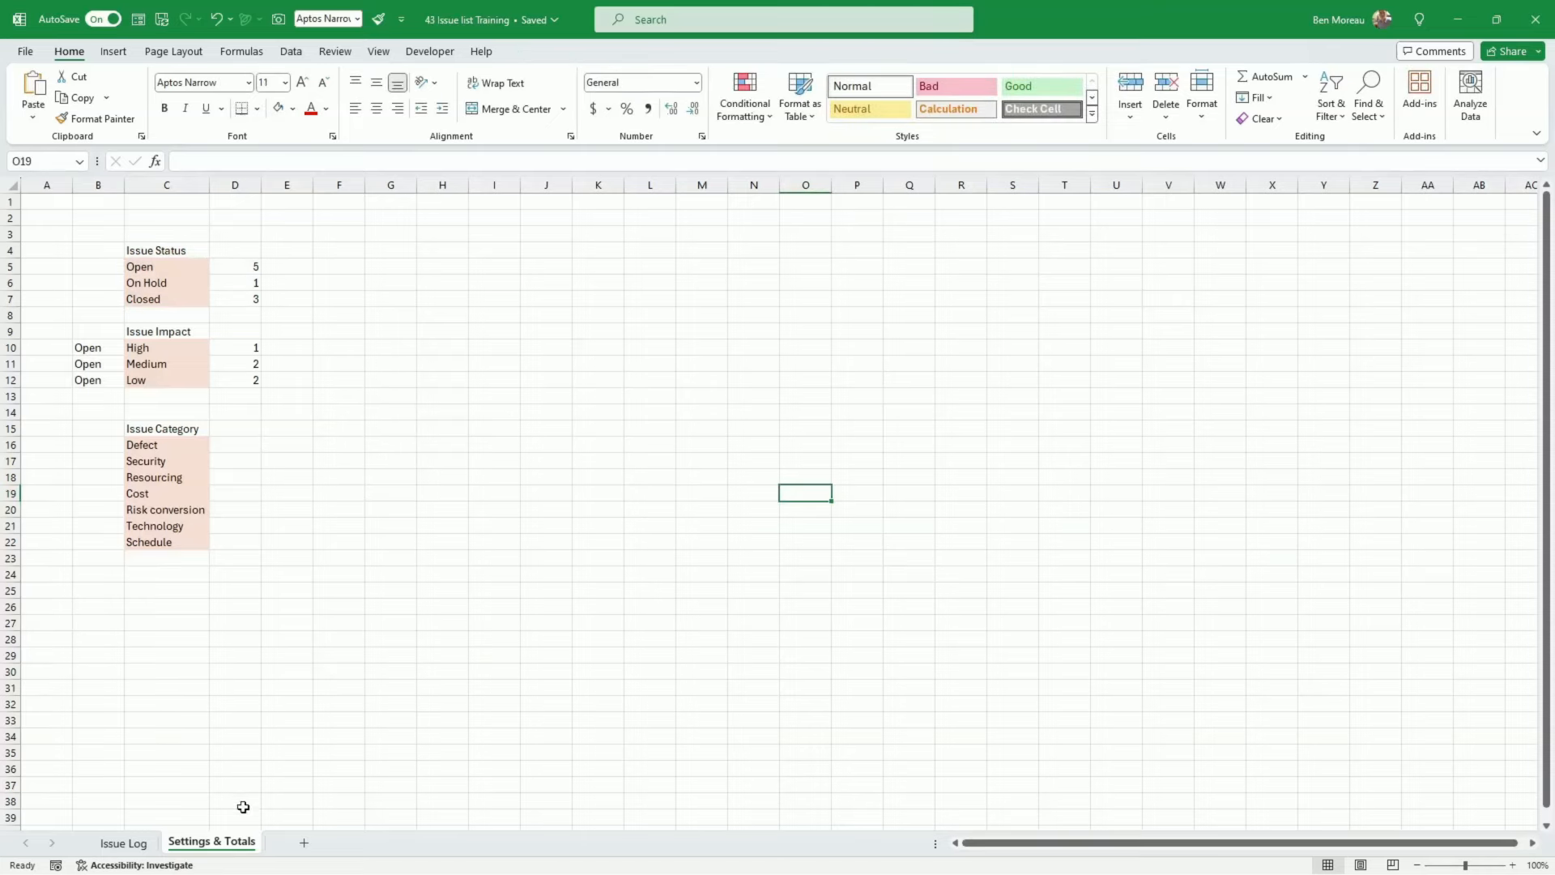
pyautogui.click(123, 844)
pyautogui.click(522, 242)
pyautogui.hotkey('ctrl', 'v')
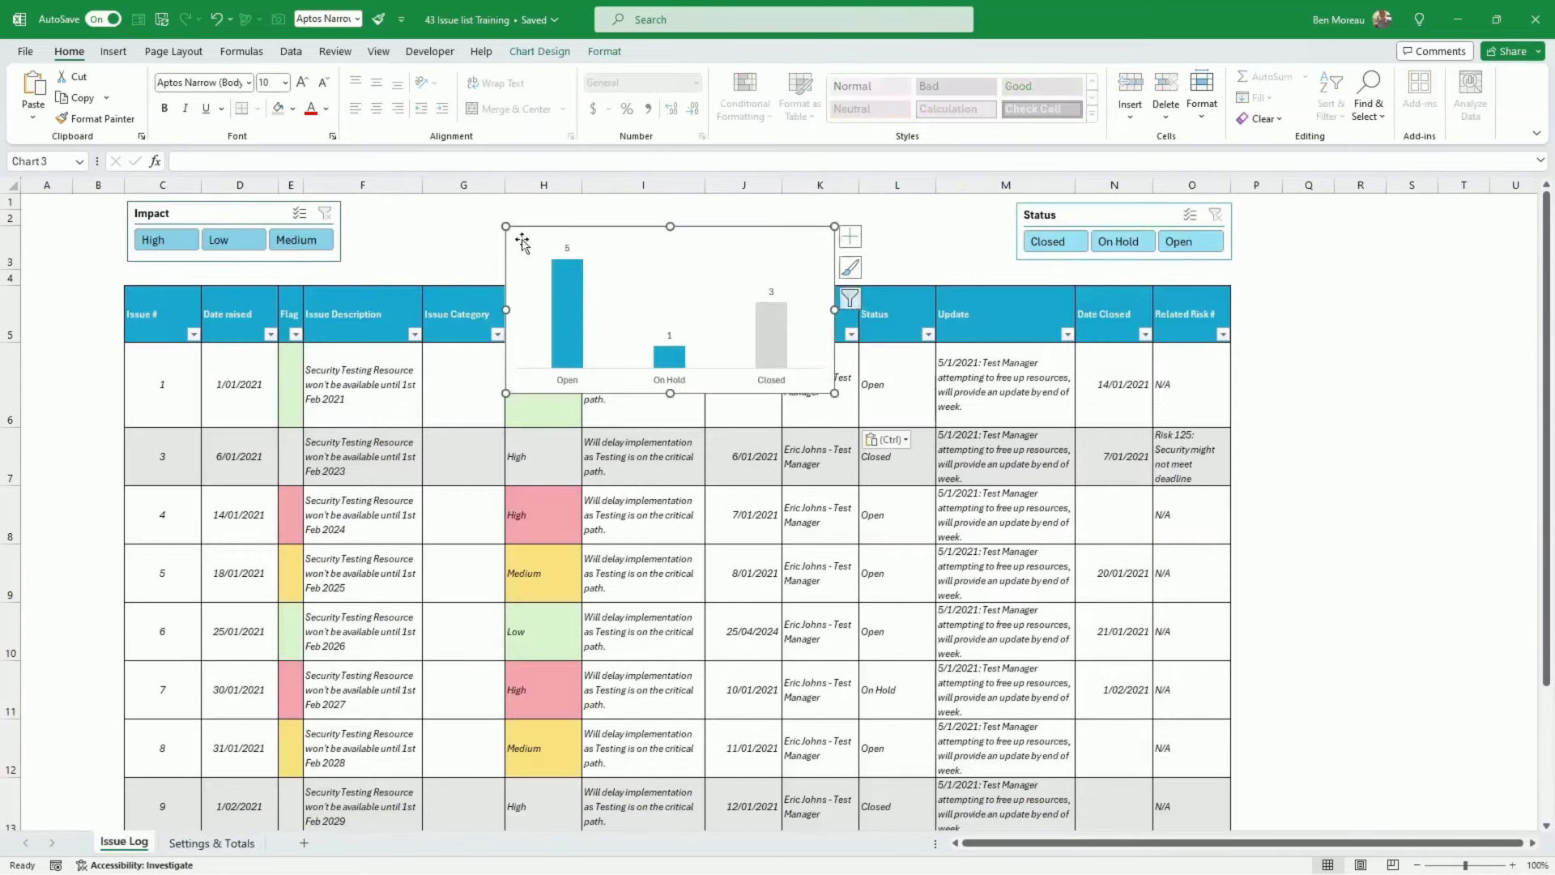
pyautogui.moveTo(834, 394); pyautogui.dragTo(666, 317)
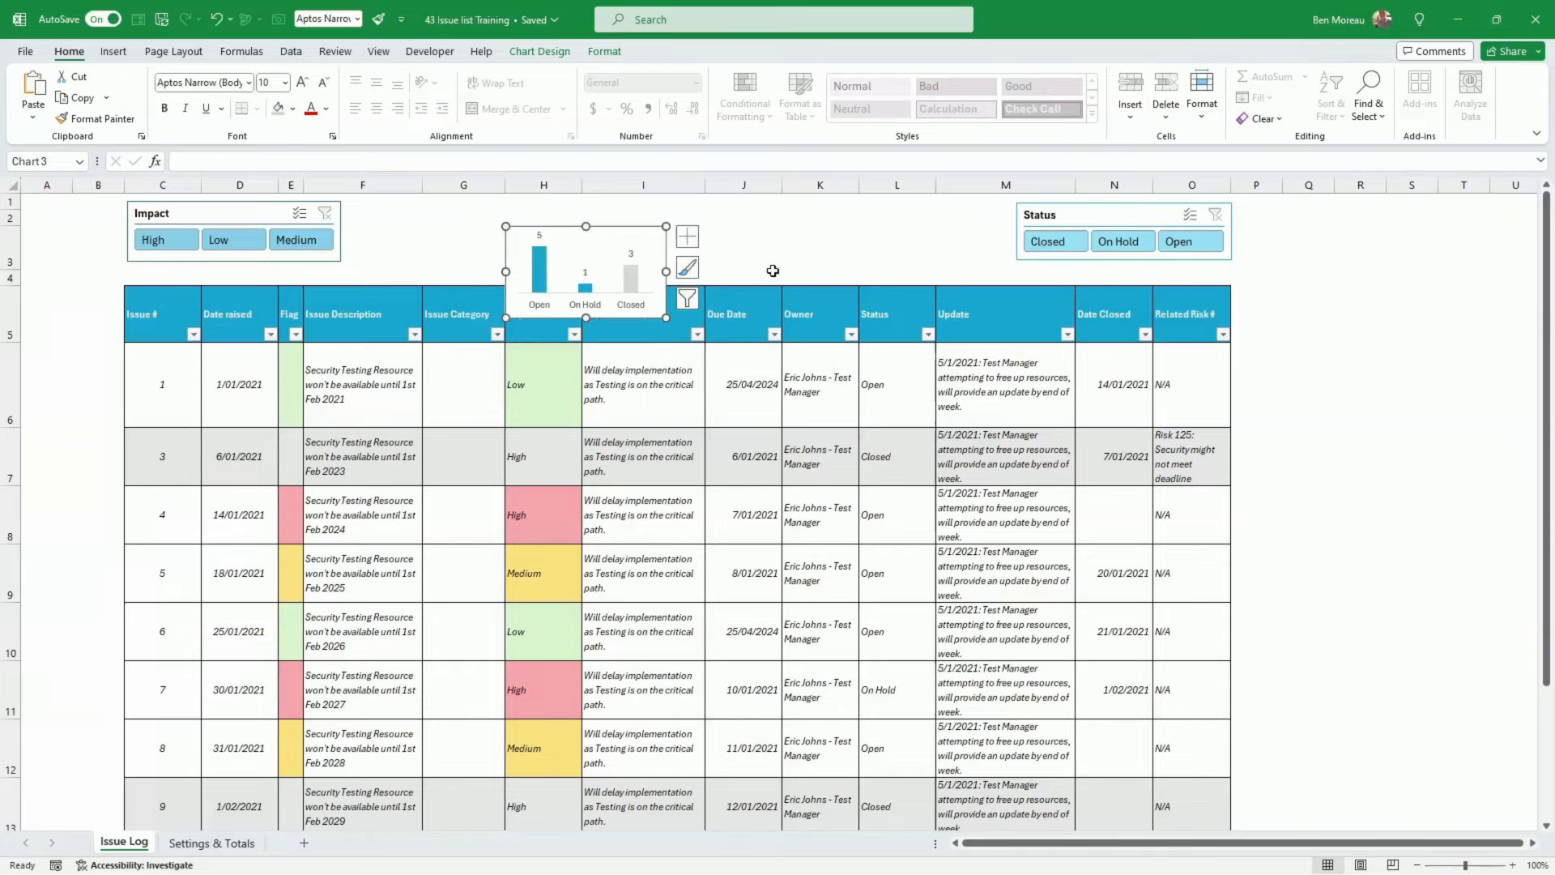
# Remove the outline from the status chart on the Issue Log sheet
pyautogui.click(787, 248)
pyautogui.click(666, 258)
pyautogui.click(565, 52)
pyautogui.click(611, 53)
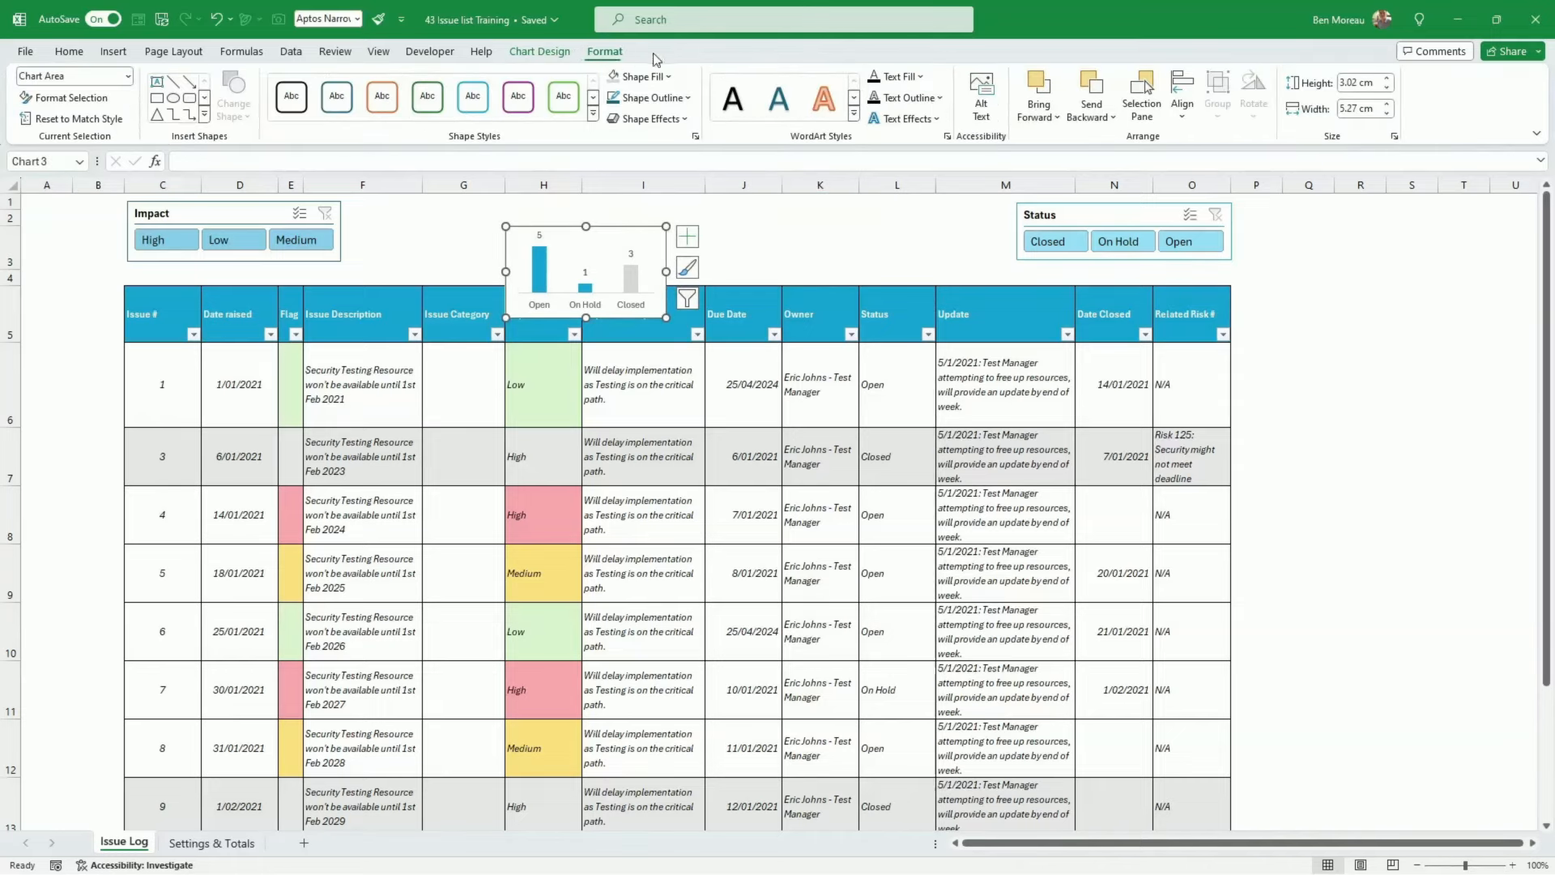
pyautogui.click(687, 98)
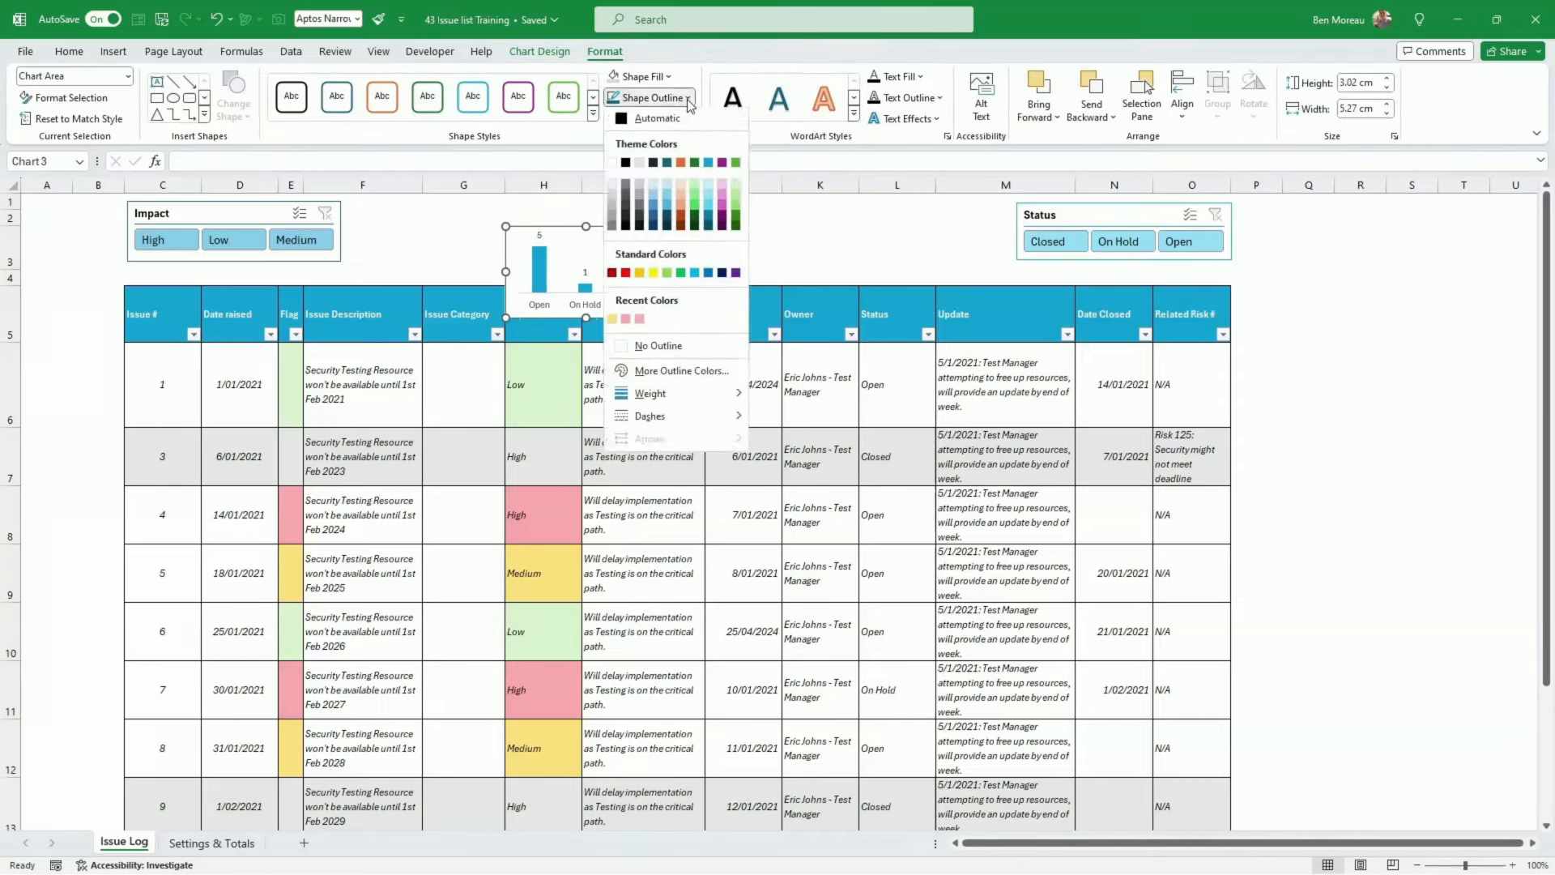
pyautogui.click(652, 346)
# Bold the status chart's category labels and place the chart directly beside the Status slicer, above the table
pyautogui.moveTo(738, 873)
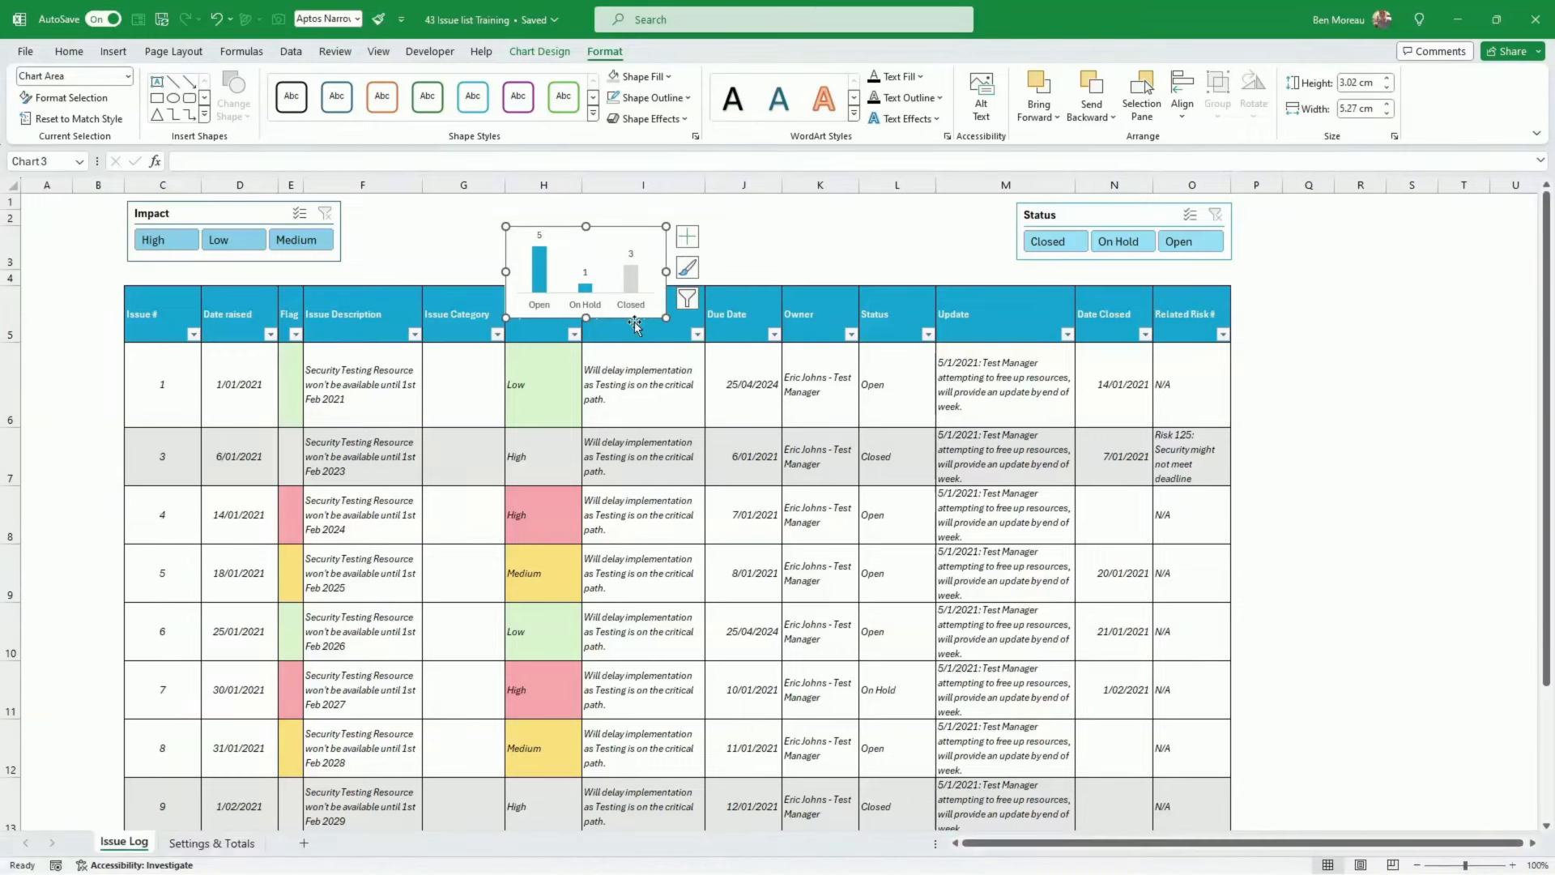
pyautogui.moveTo(635, 317); pyautogui.dragTo(477, 259)
pyautogui.click(443, 274)
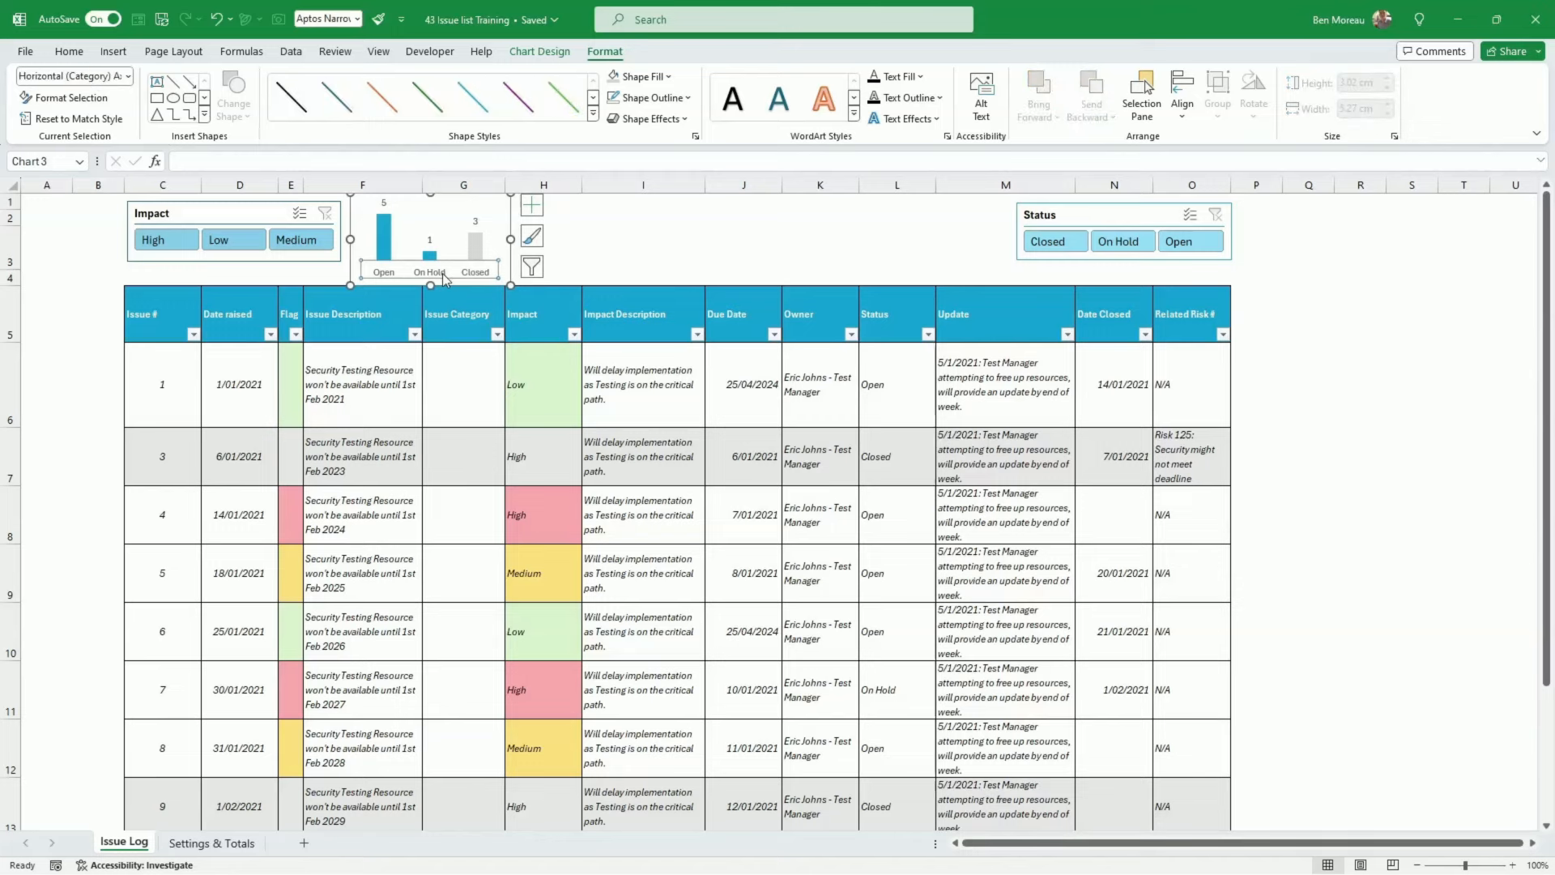
pyautogui.hotkey('ctrl', 'b')
pyautogui.moveTo(513, 275); pyautogui.dragTo(1010, 275)
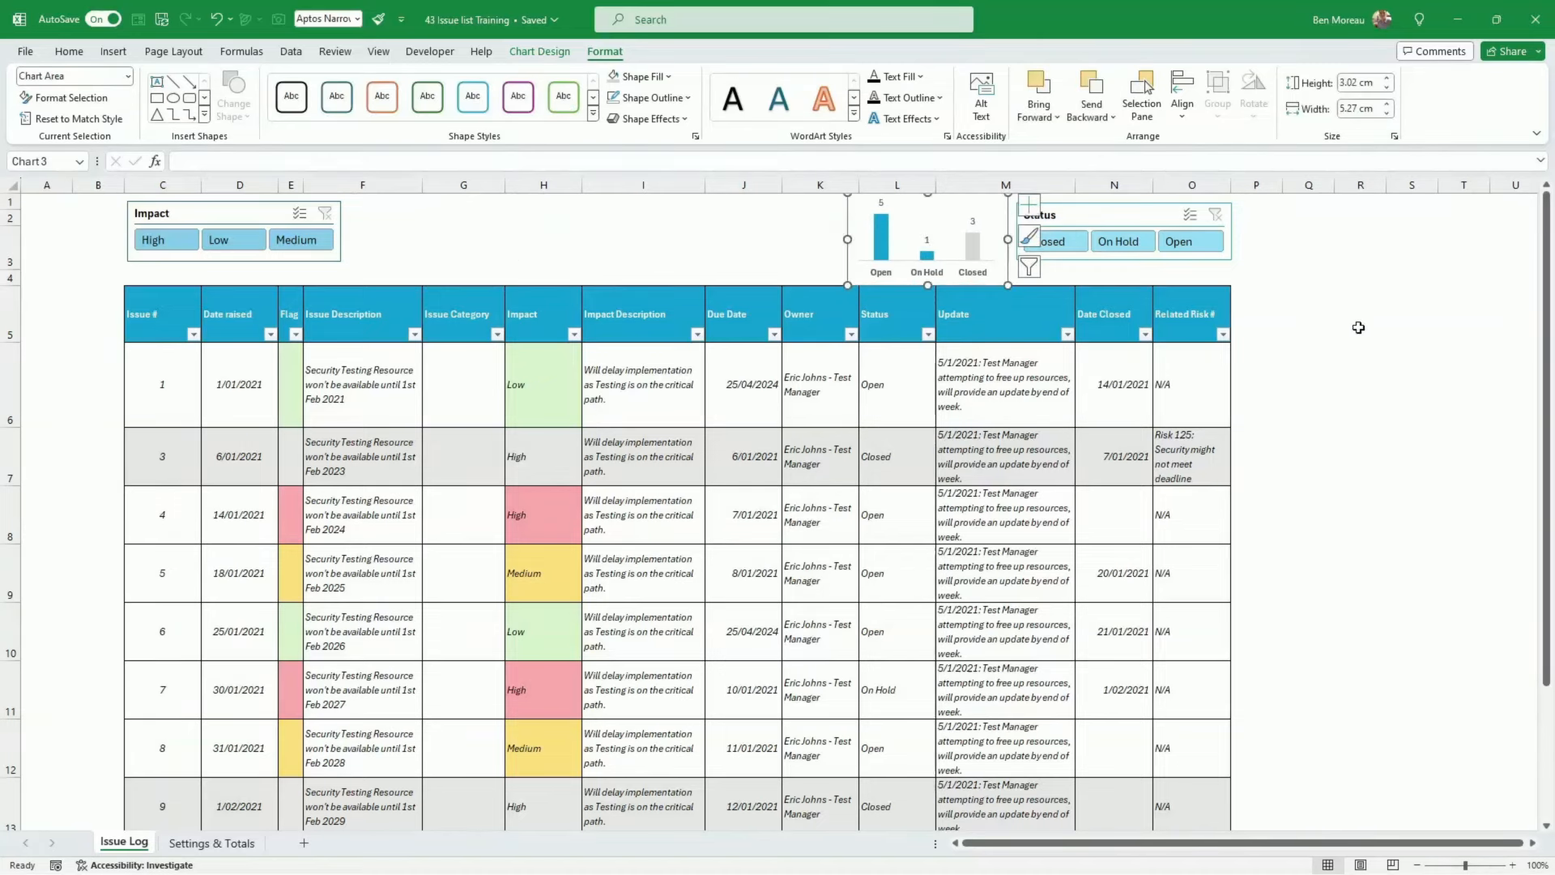
pyautogui.click(1358, 328)
pyautogui.click(1423, 366)
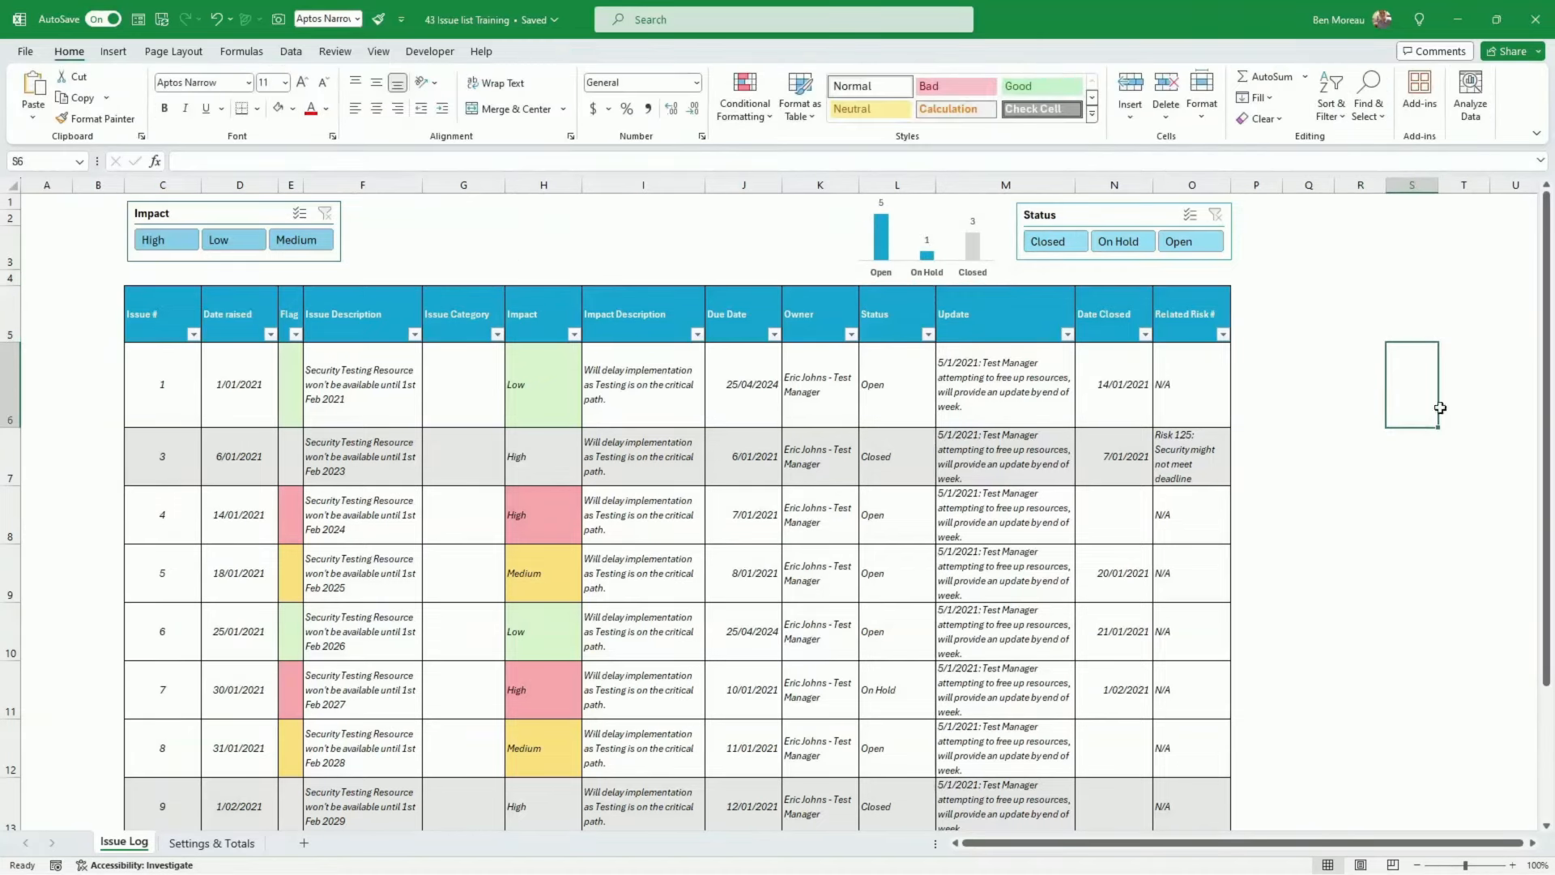
# Increase the height of row 4 slightly and reduce the status chart's height so it clears the table header
pyautogui.moveTo(12, 285); pyautogui.dragTo(15, 303)
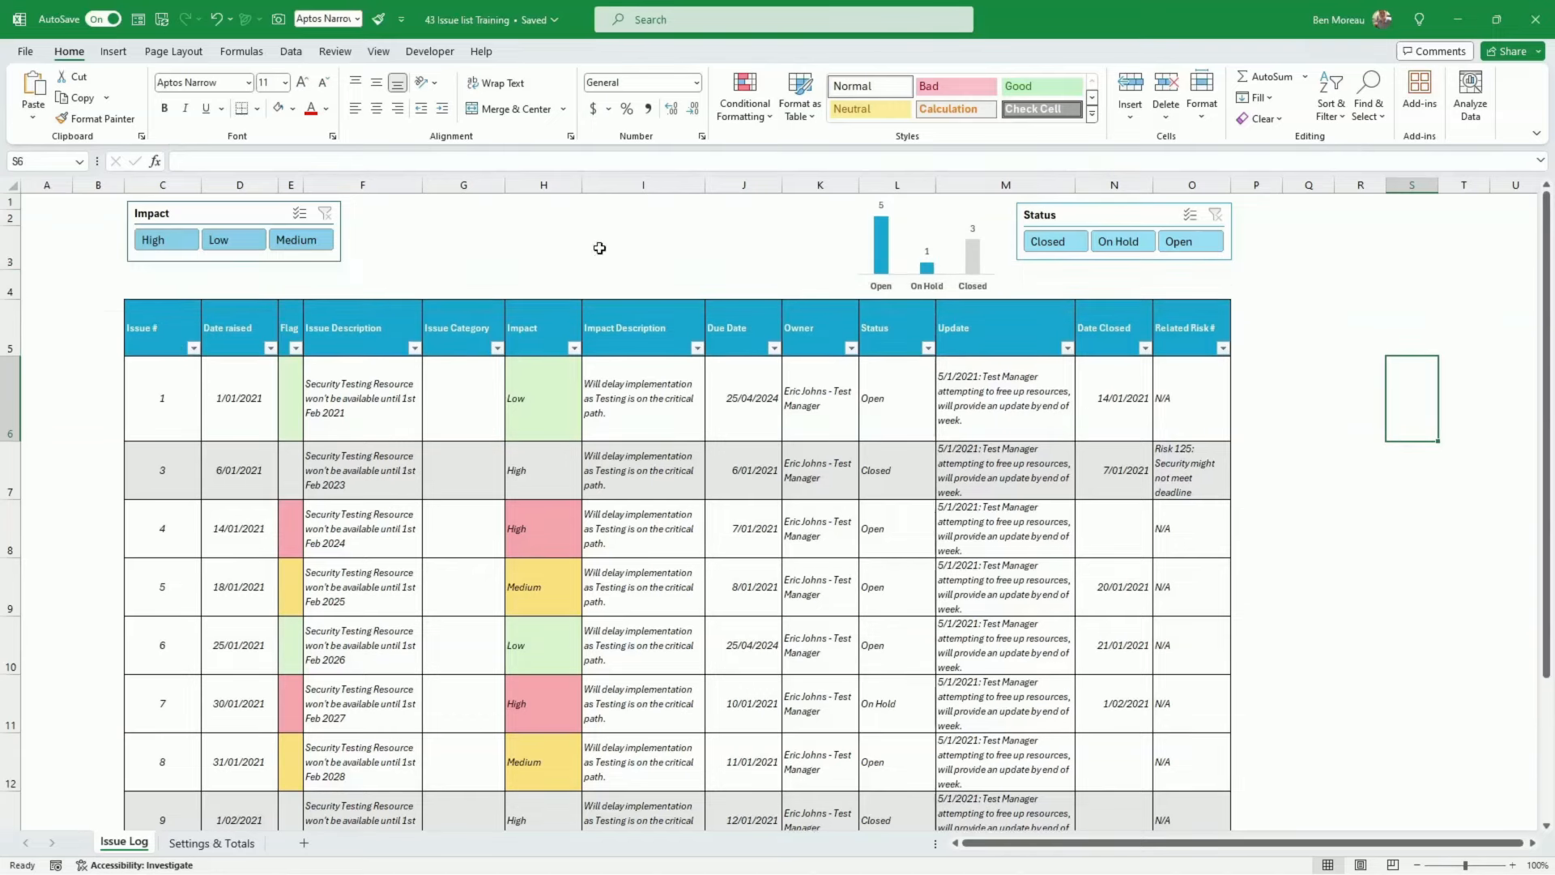
pyautogui.click(912, 252)
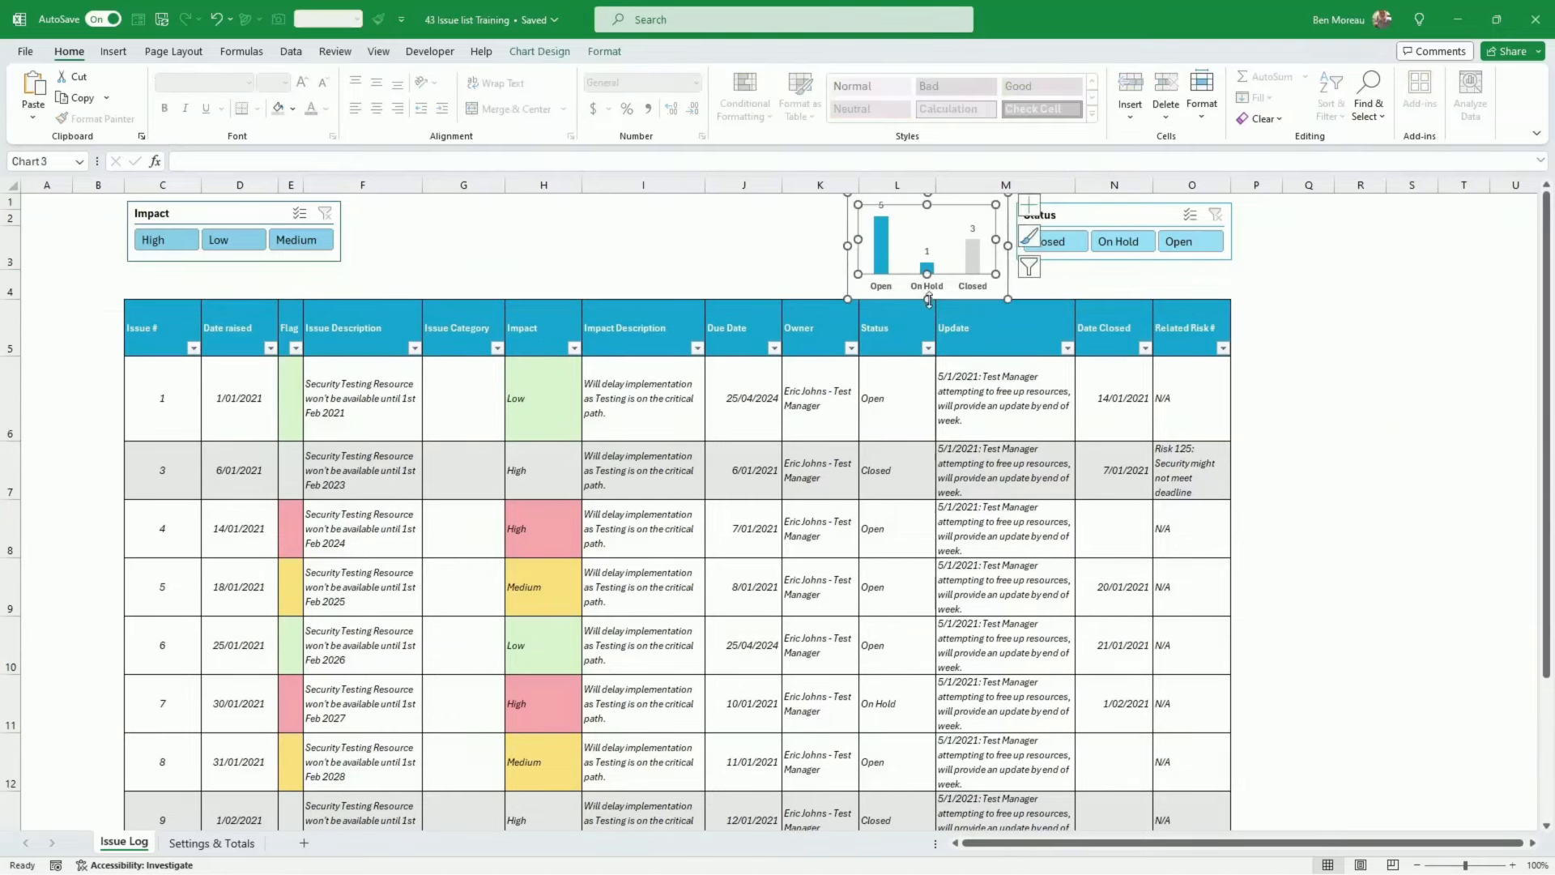
pyautogui.moveTo(928, 299); pyautogui.dragTo(927, 279)
pyautogui.click(1306, 292)
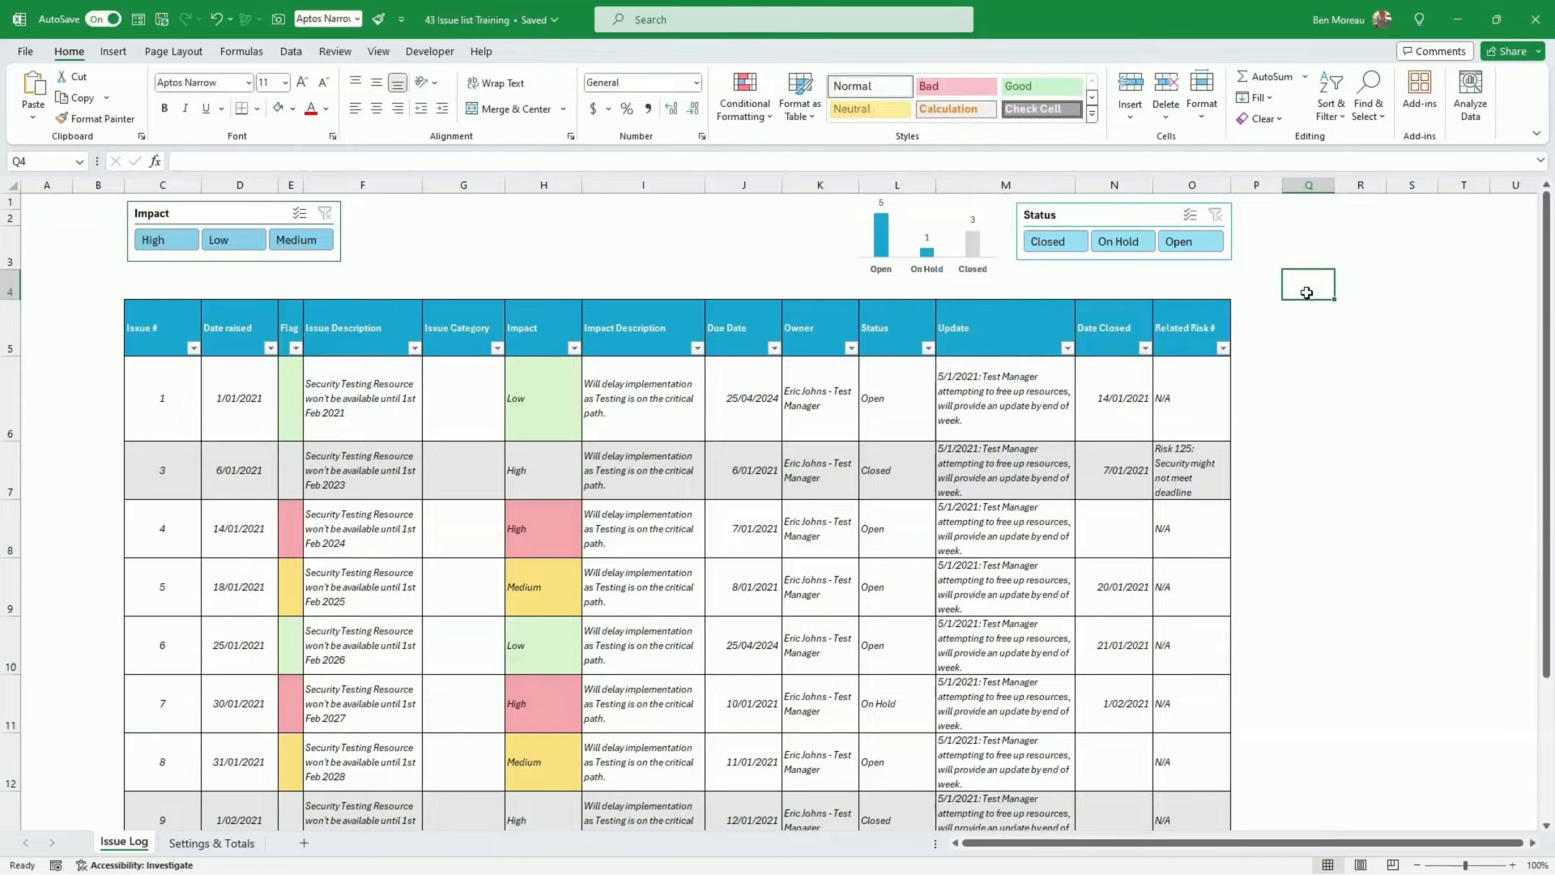
# Insert a 2-D clustered column chart of the open issue impact totals in C10:D12 on the Settings & Totals sheet
pyautogui.click(202, 843)
pyautogui.click(380, 319)
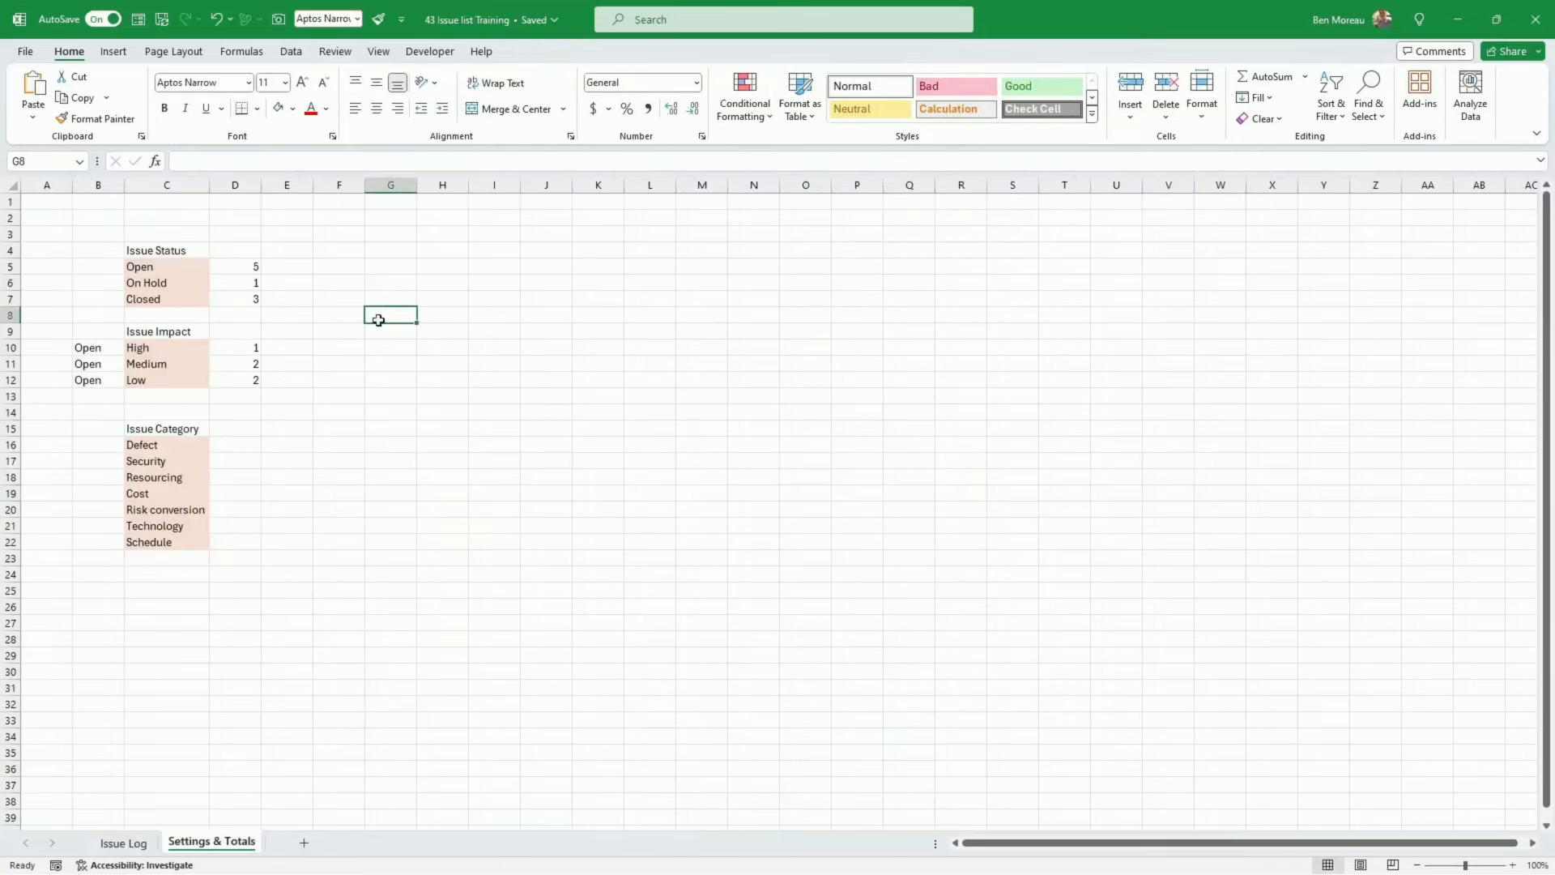
pyautogui.click(153, 331)
pyautogui.moveTo(162, 348); pyautogui.dragTo(254, 379)
pyautogui.click(114, 52)
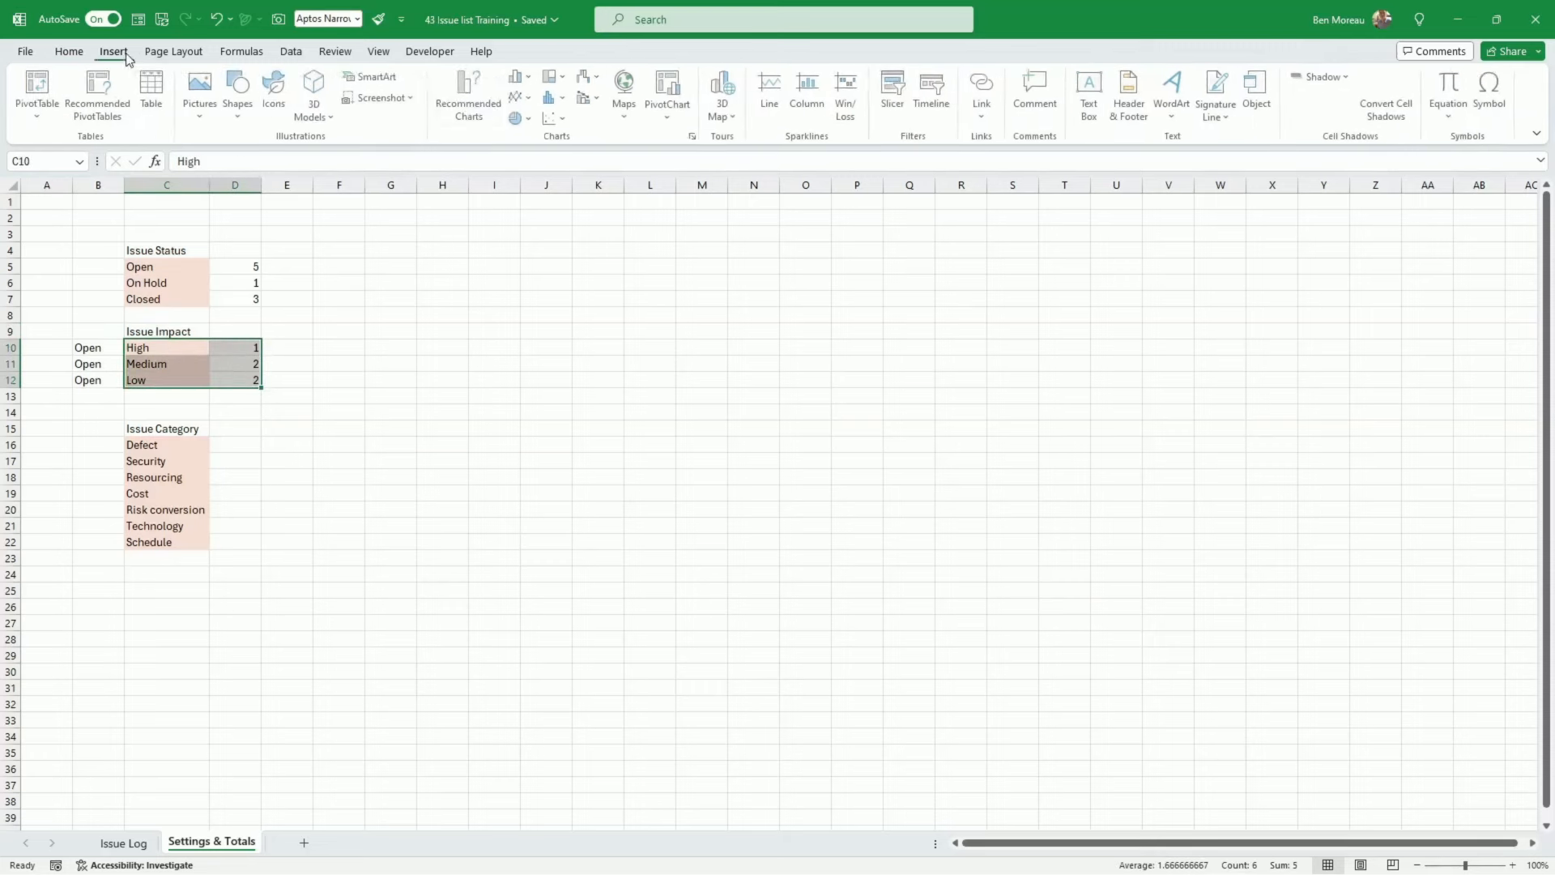
pyautogui.click(532, 78)
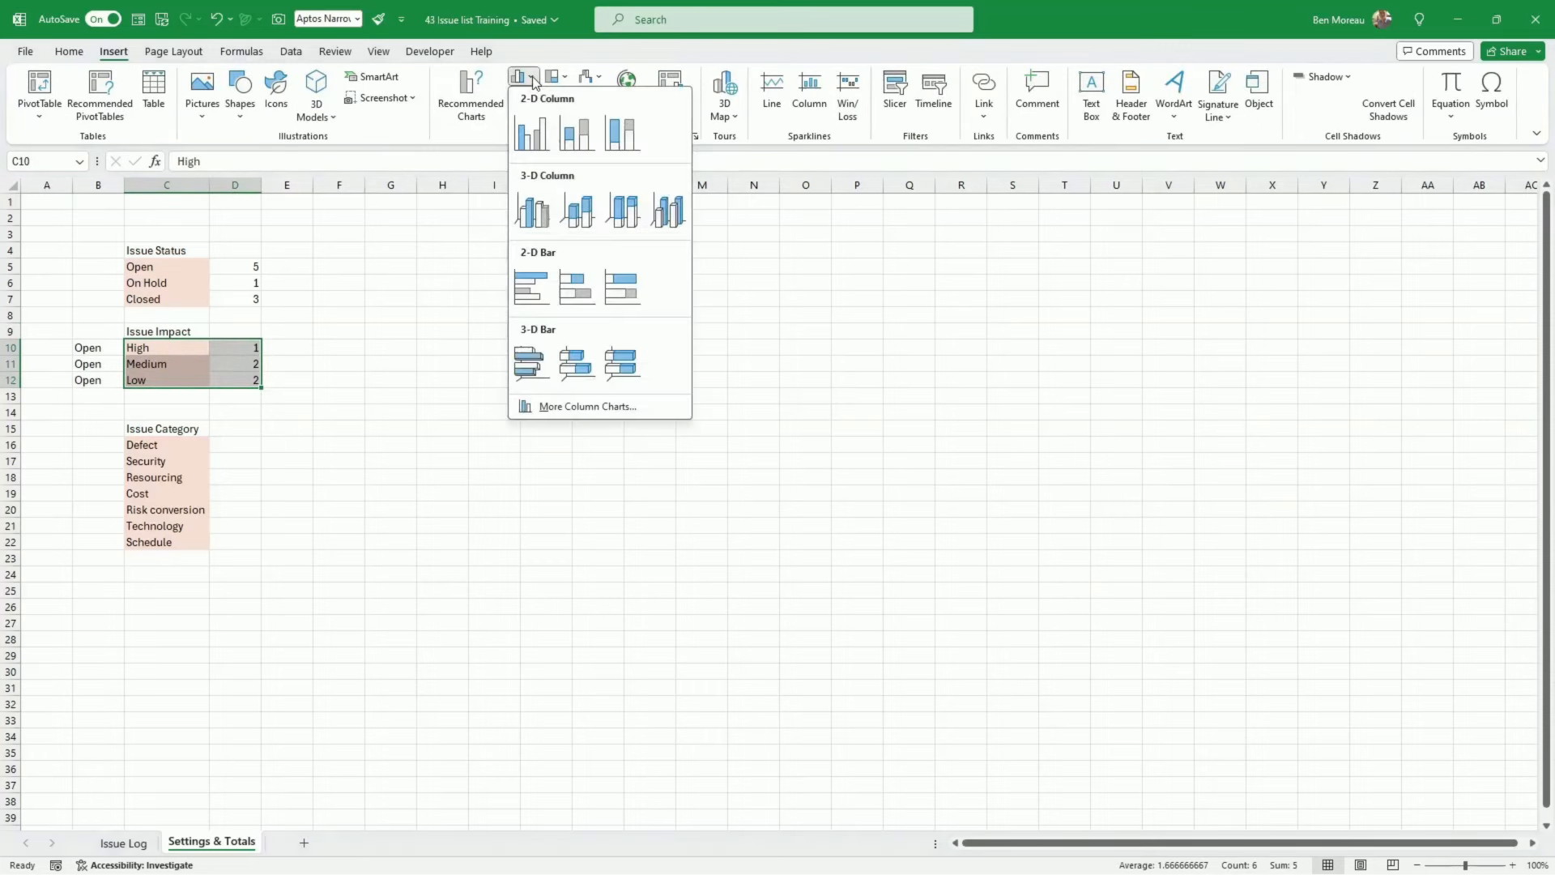
pyautogui.click(534, 134)
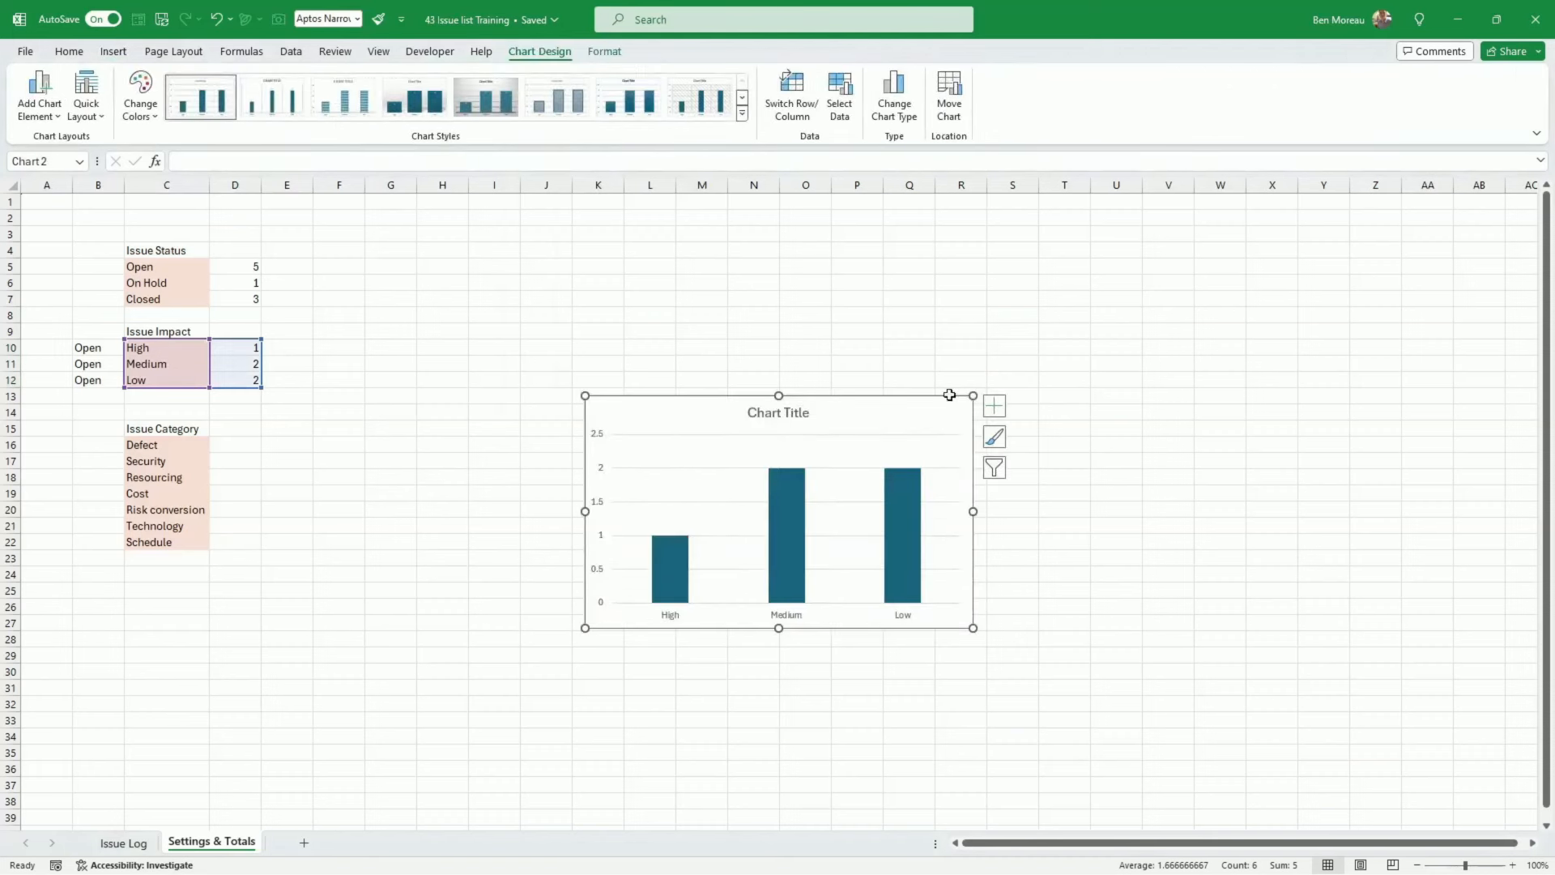
# Remove the title, gridlines and vertical value axis from the impact chart on the Settings & Totals sheet
pyautogui.click(779, 421)
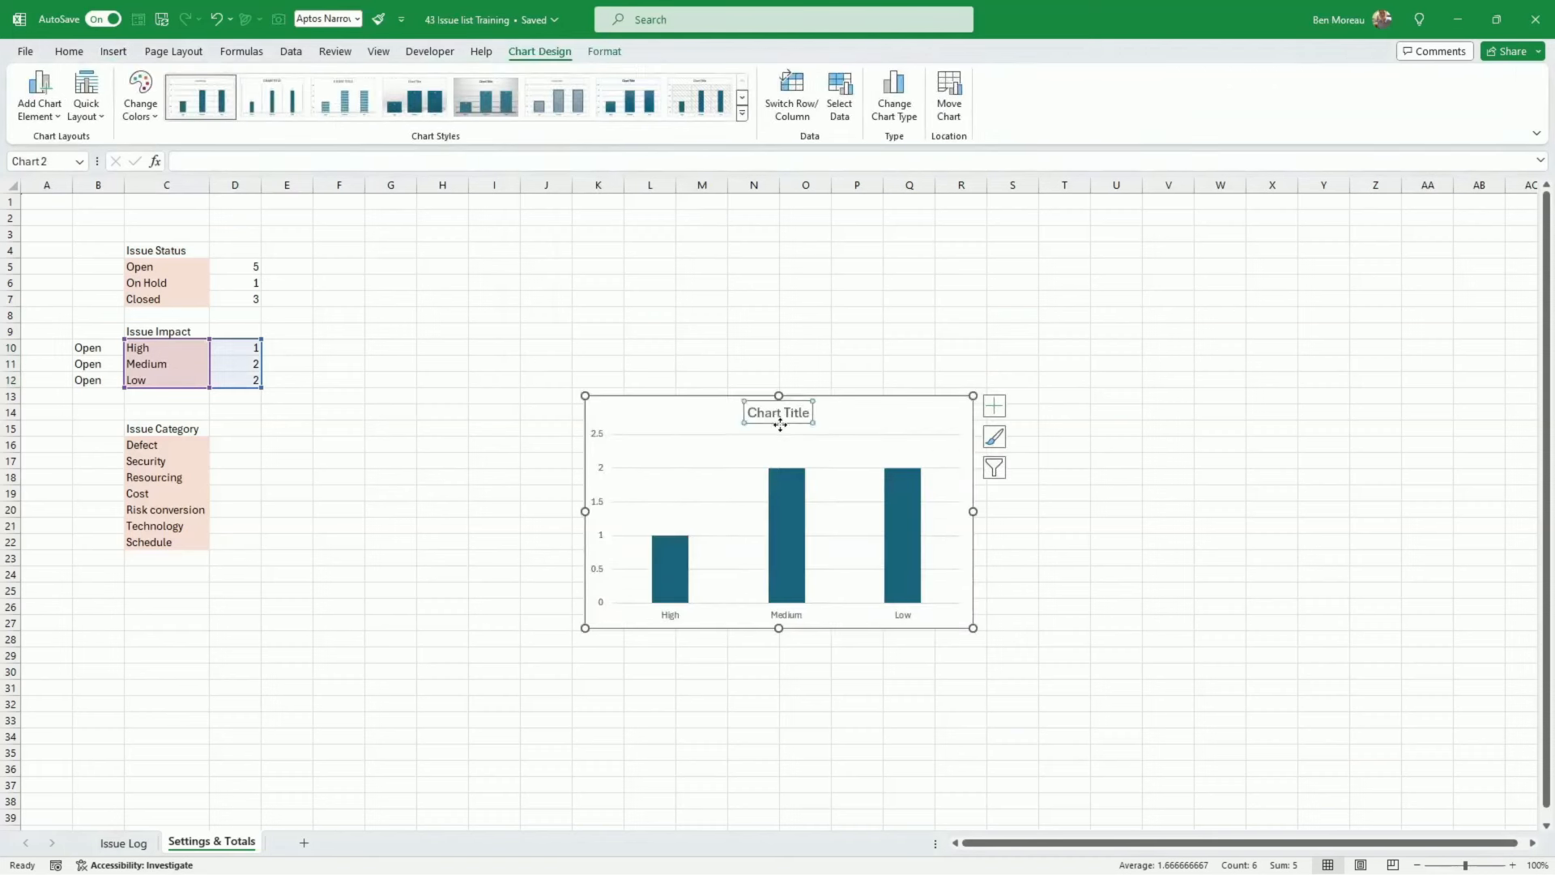
pyautogui.press('Delete')
pyautogui.click(824, 447)
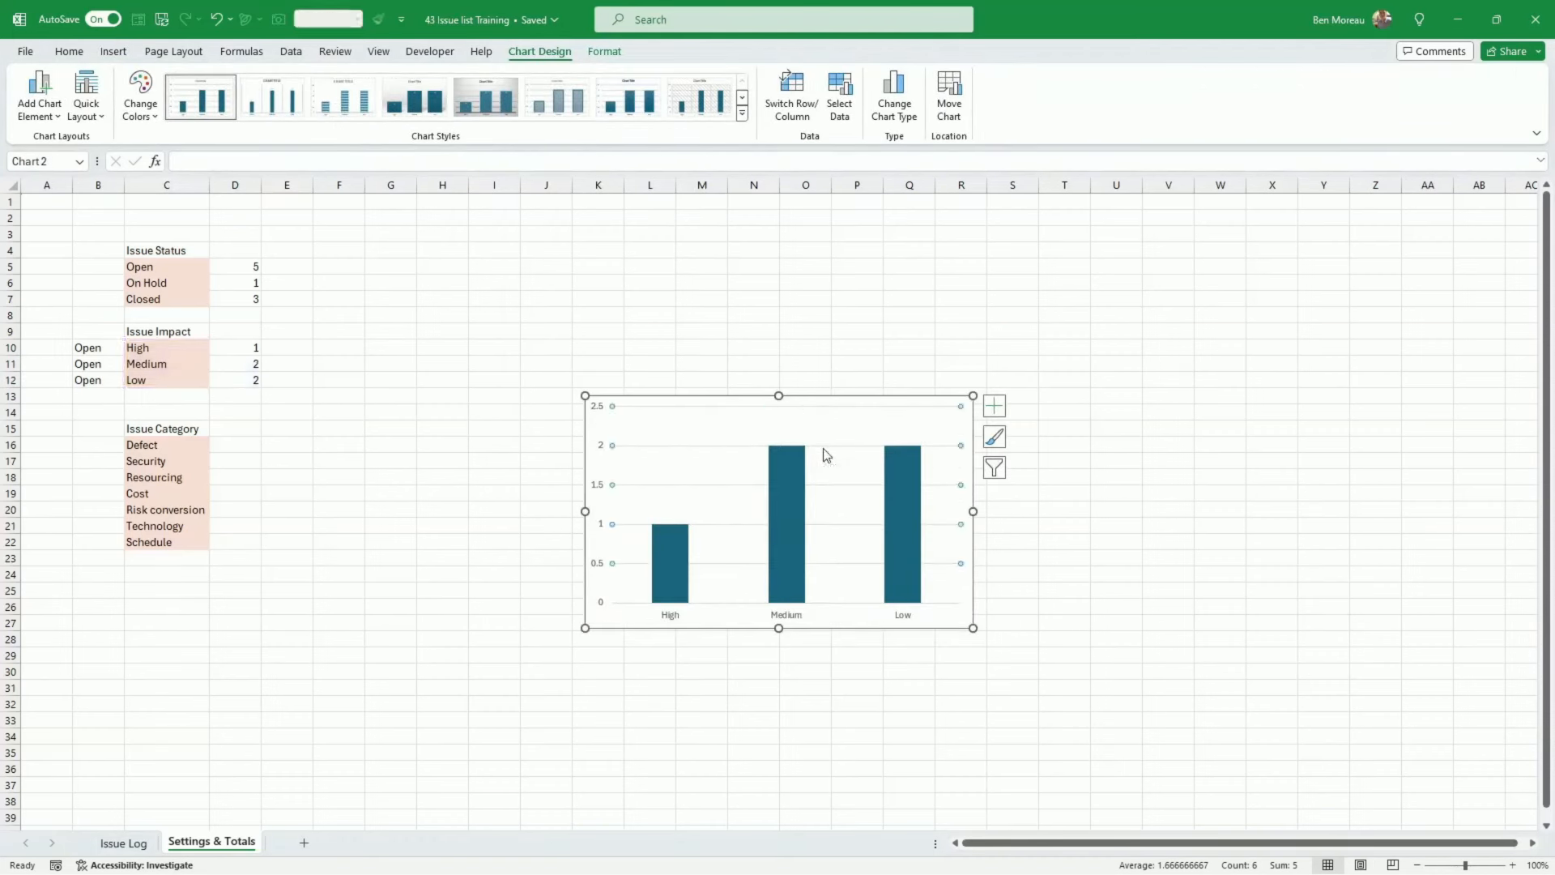
pyautogui.click(826, 455)
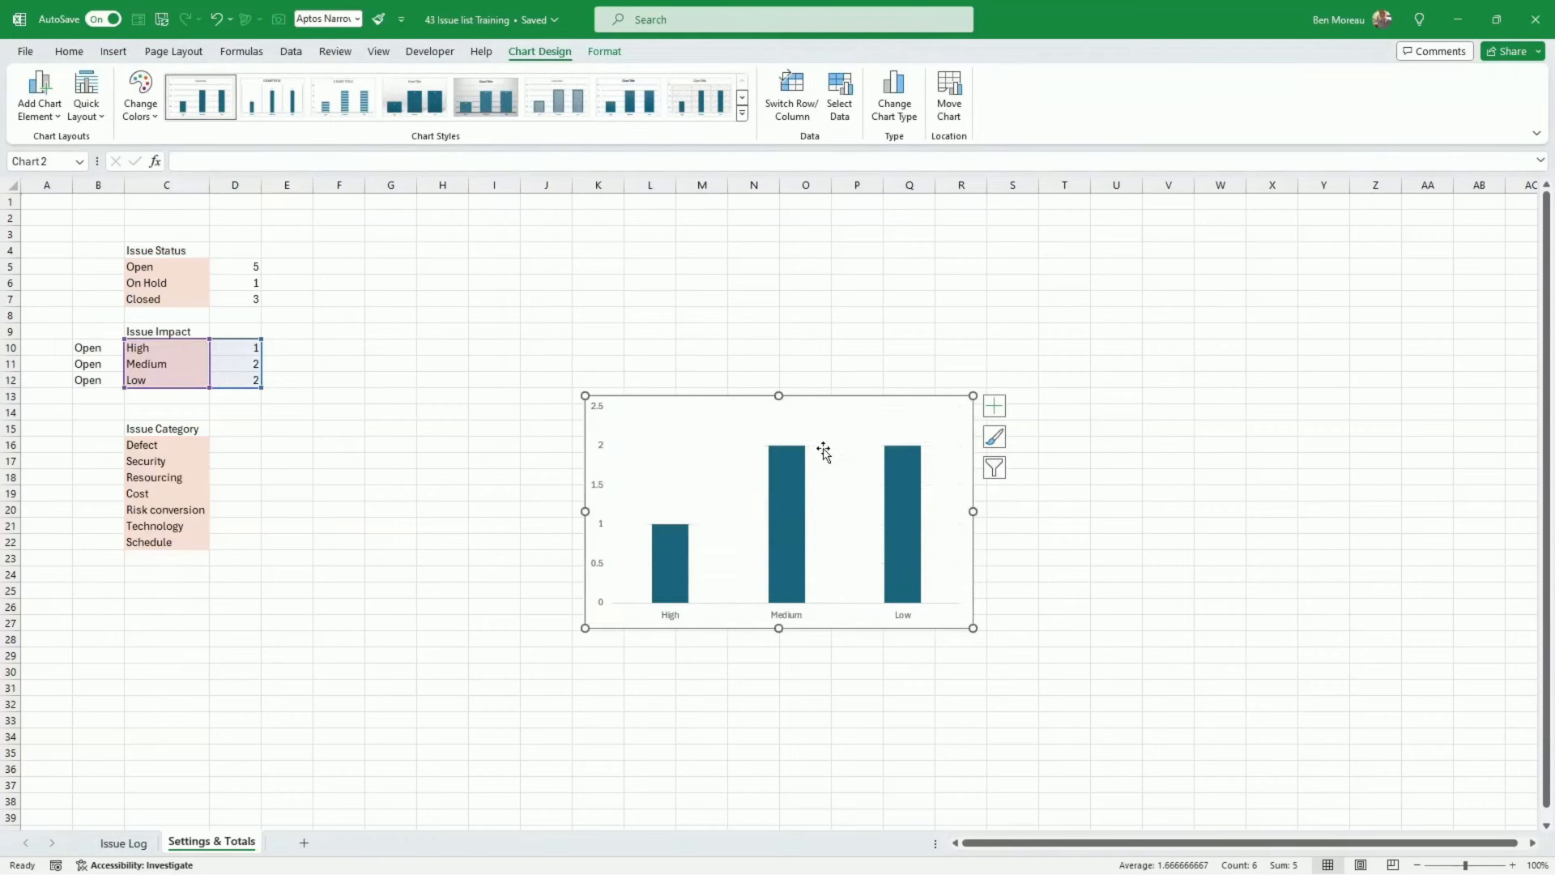
pyautogui.click(609, 483)
pyautogui.press('Delete')
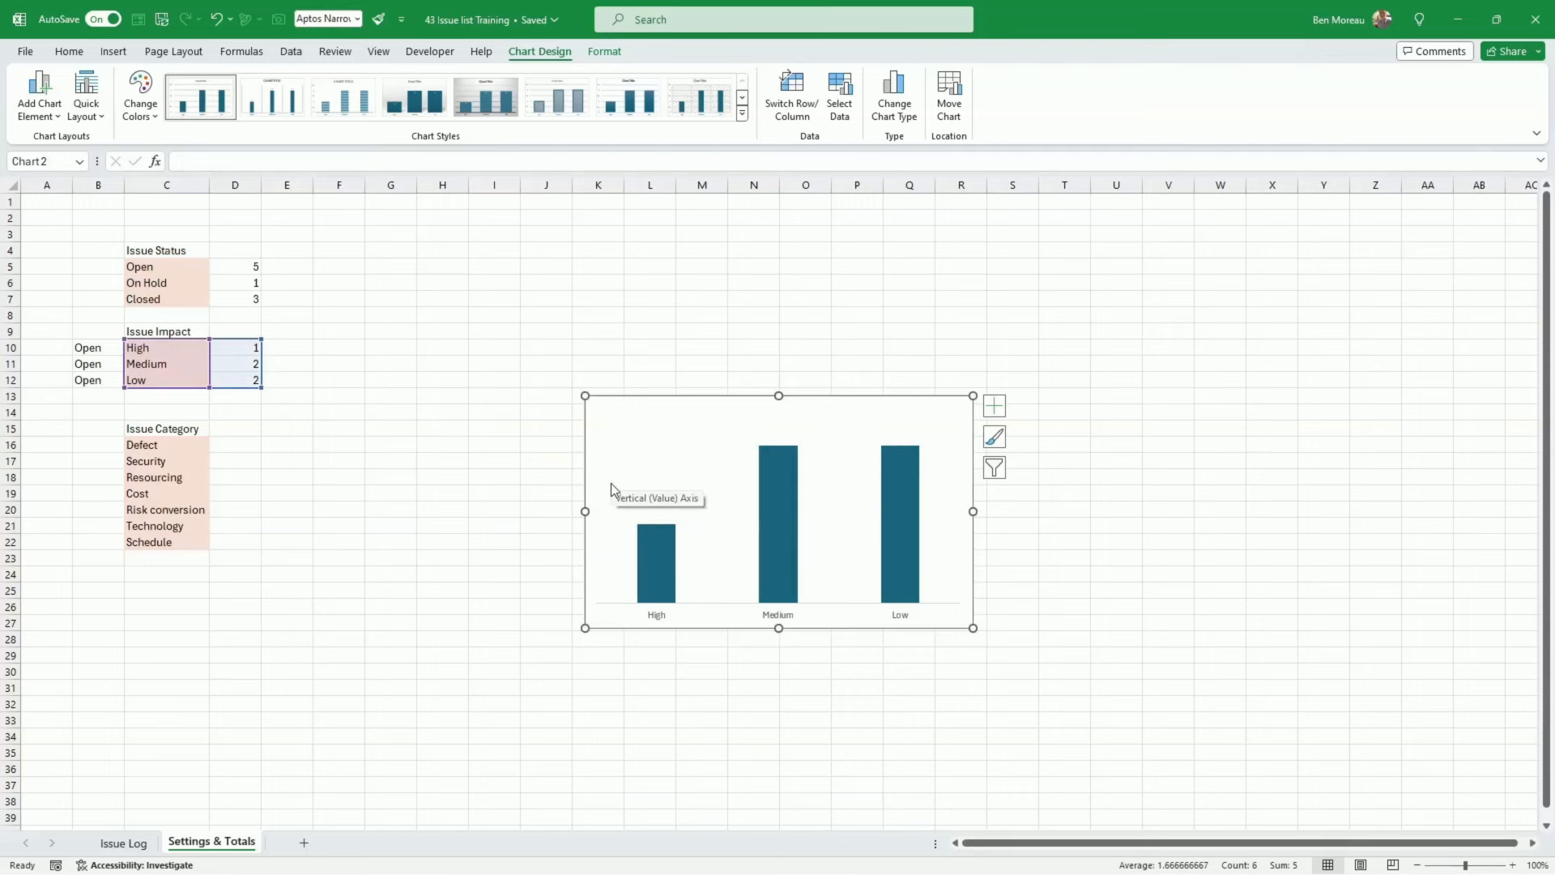
# Add data labels to the columns of the impact chart
pyautogui.rightClick(667, 560)
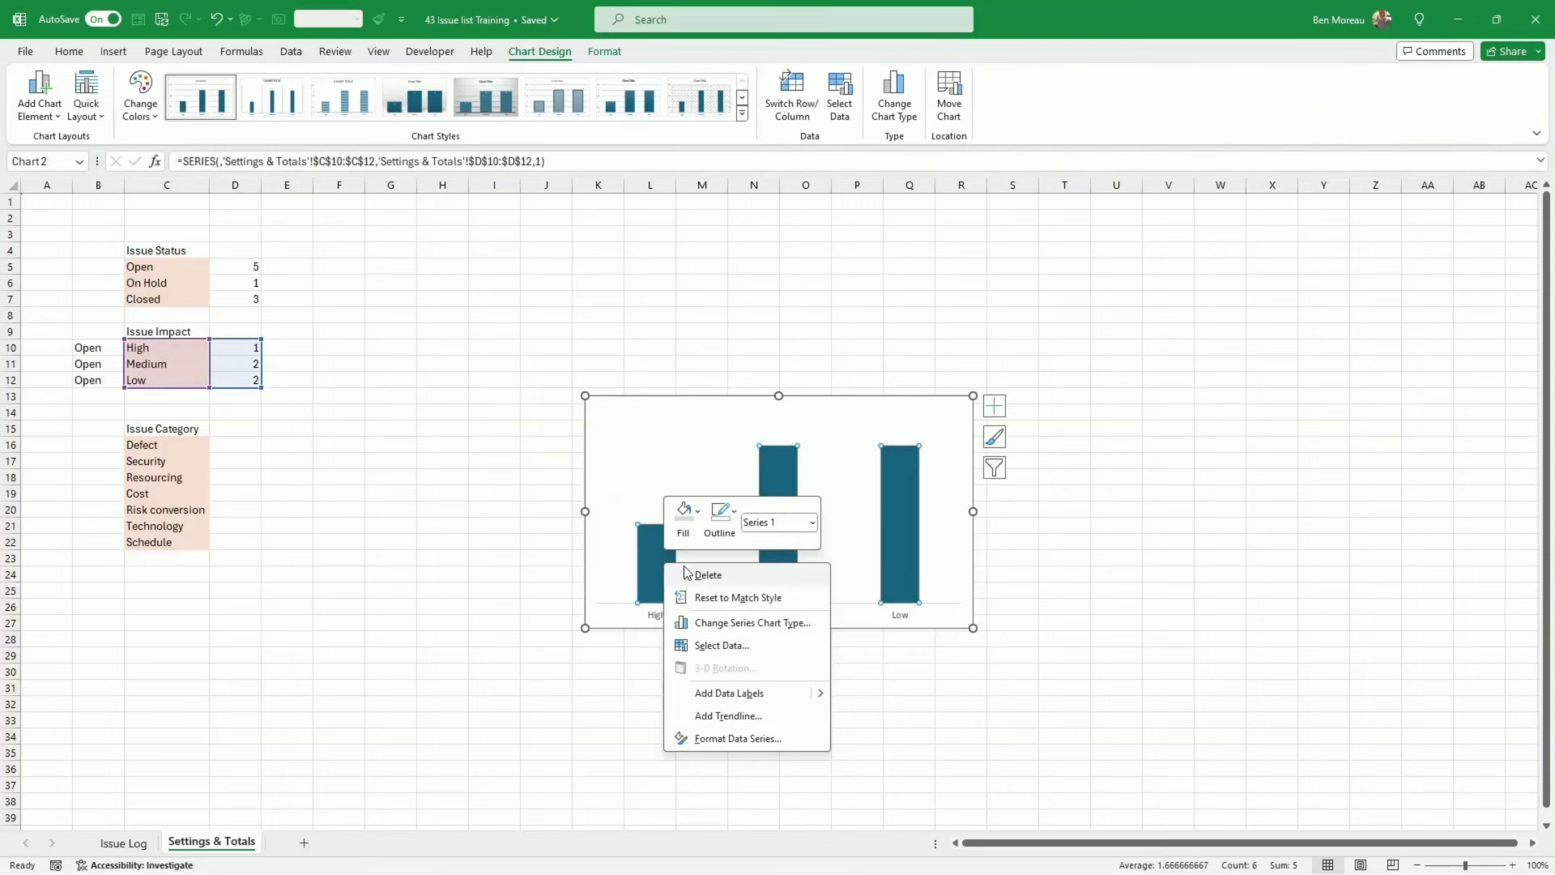
pyautogui.click(723, 689)
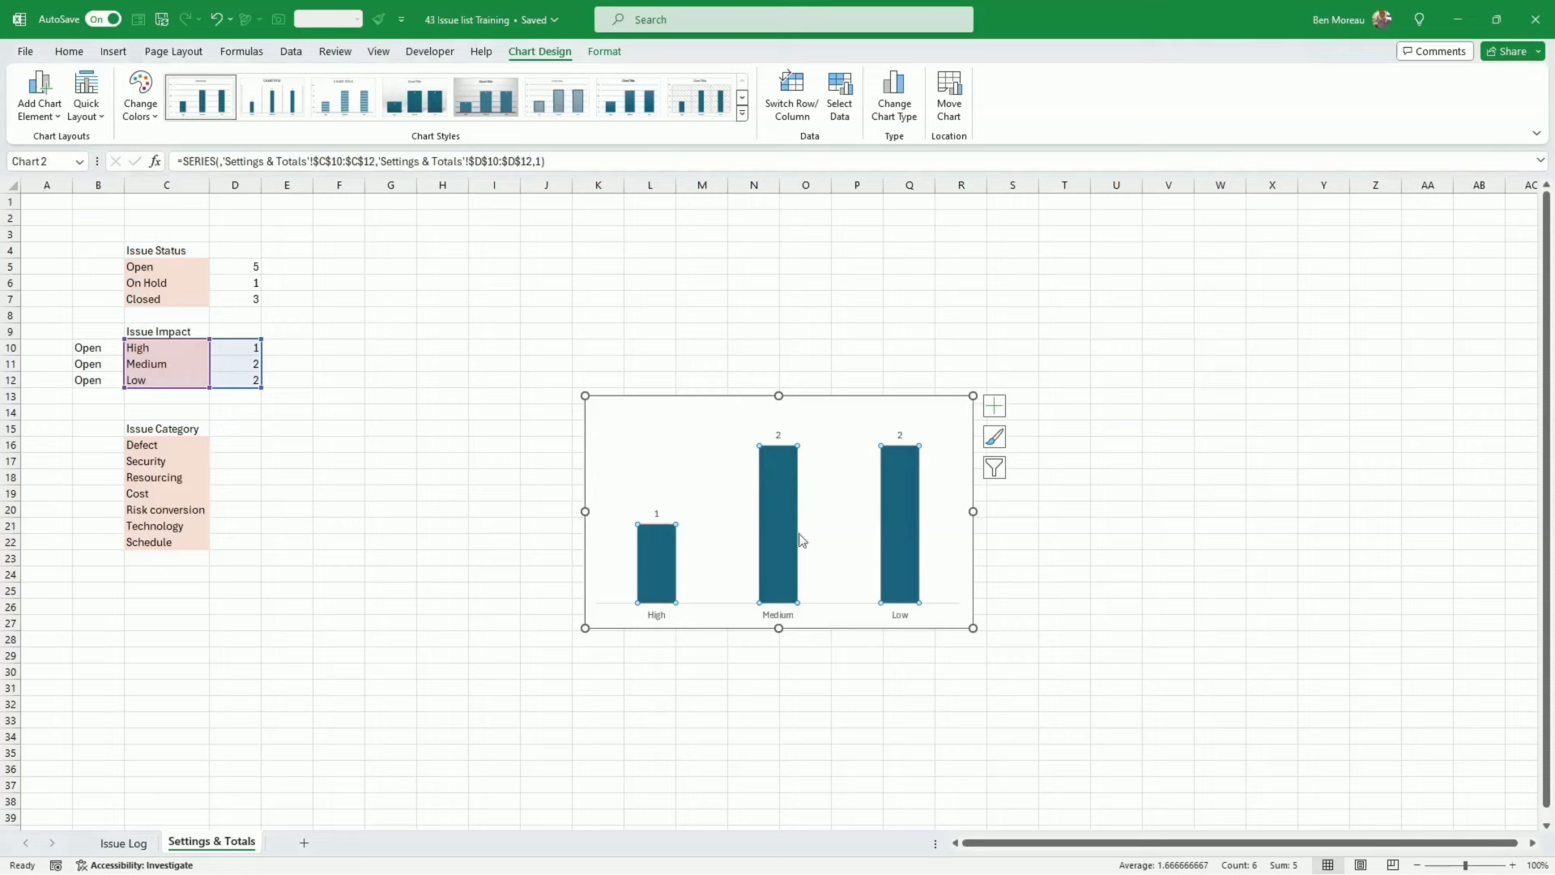
pyautogui.click(1120, 561)
# Fill the impact chart's columns with the bright blue theme colour
pyautogui.click(907, 556)
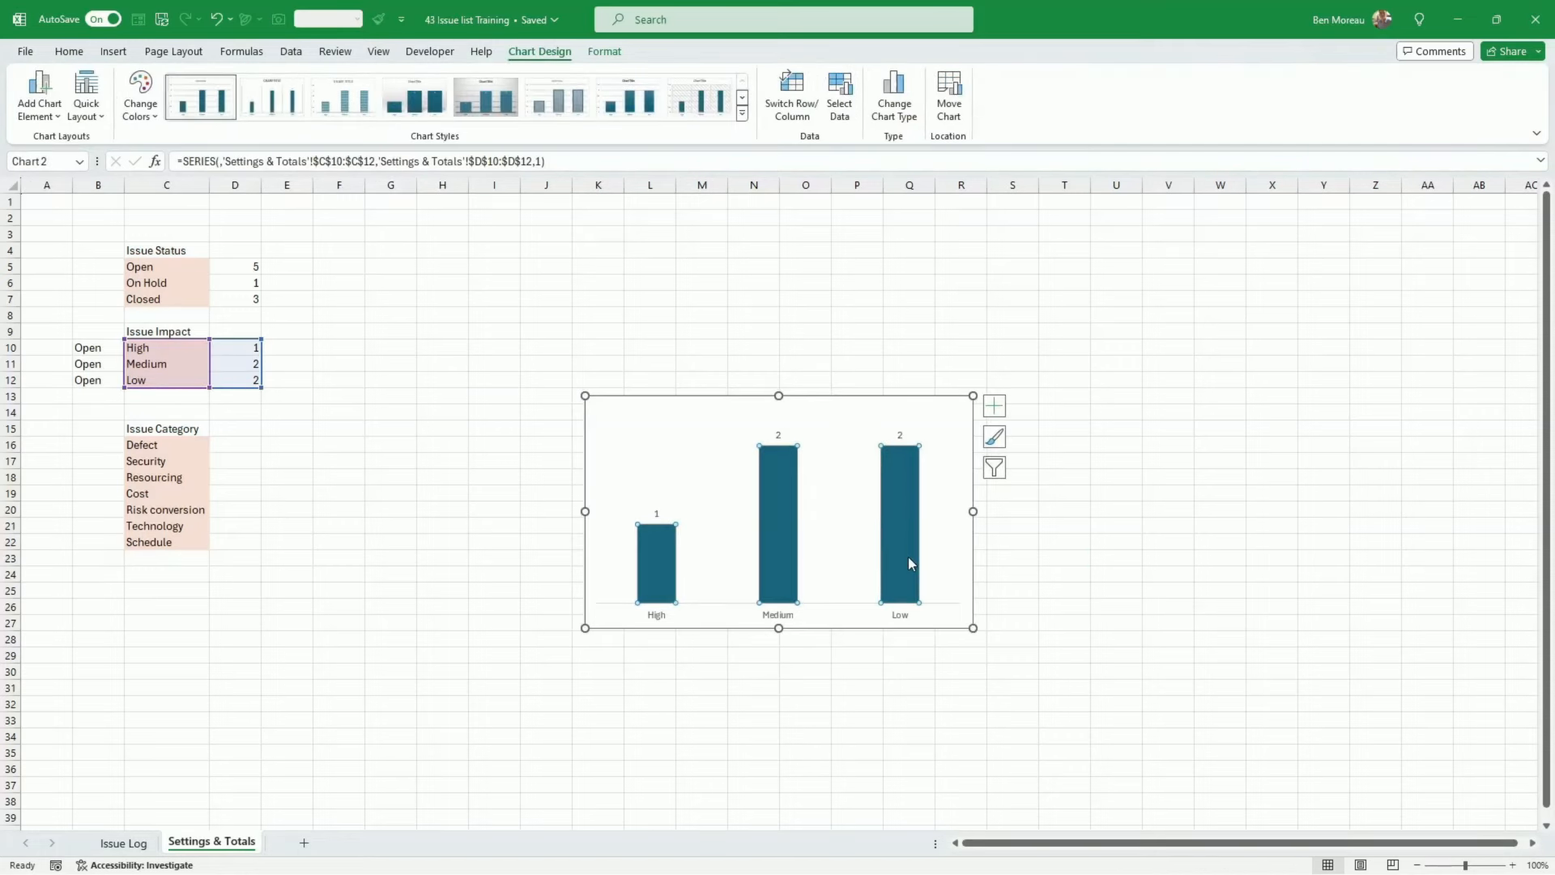
pyautogui.click(604, 51)
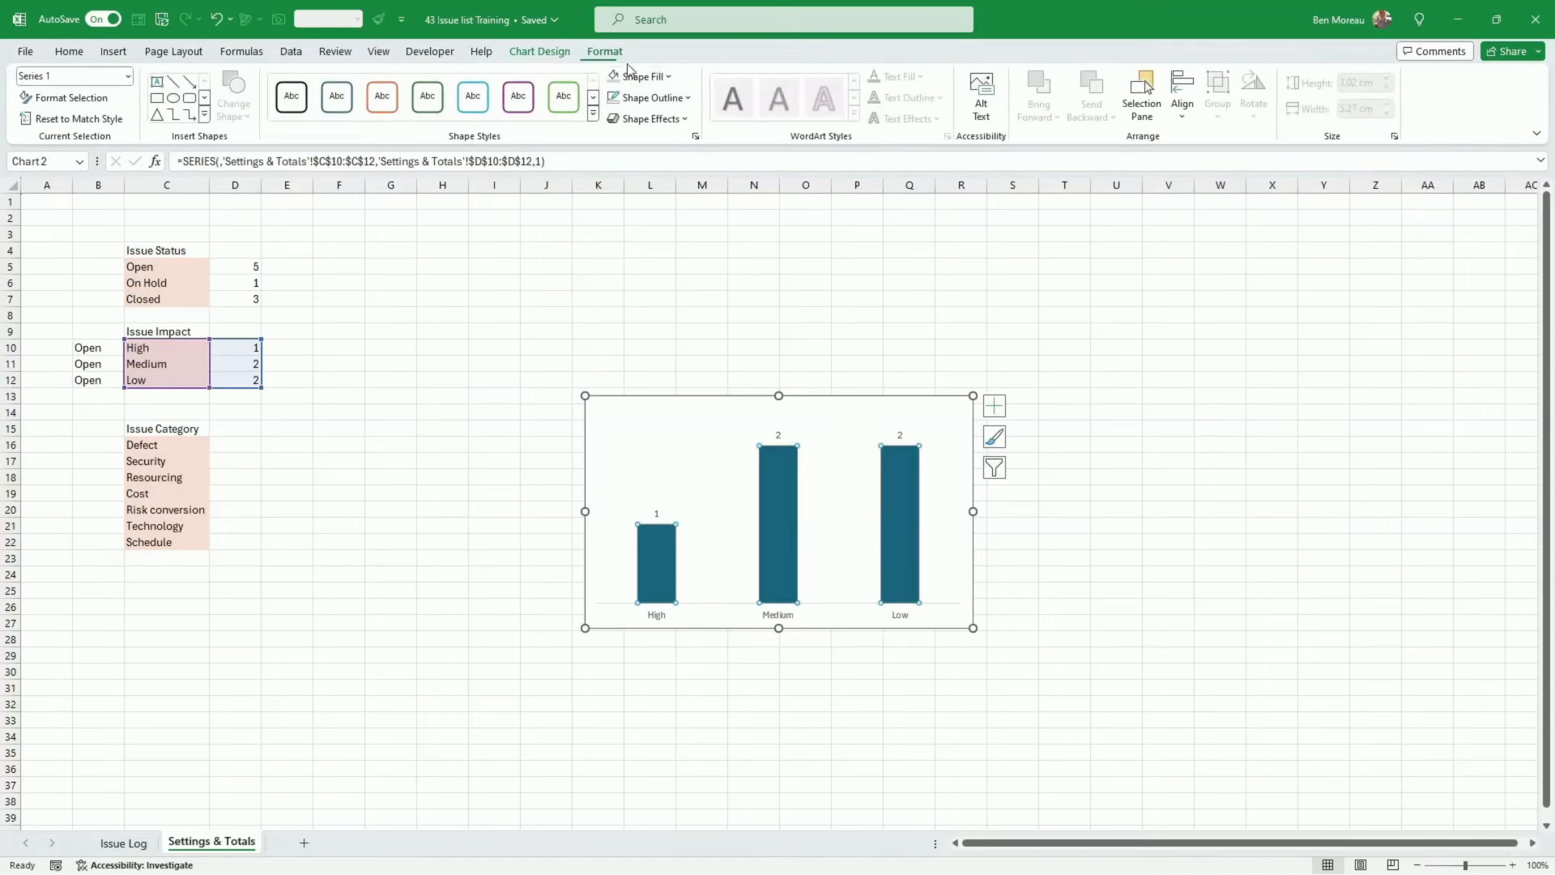
pyautogui.click(669, 77)
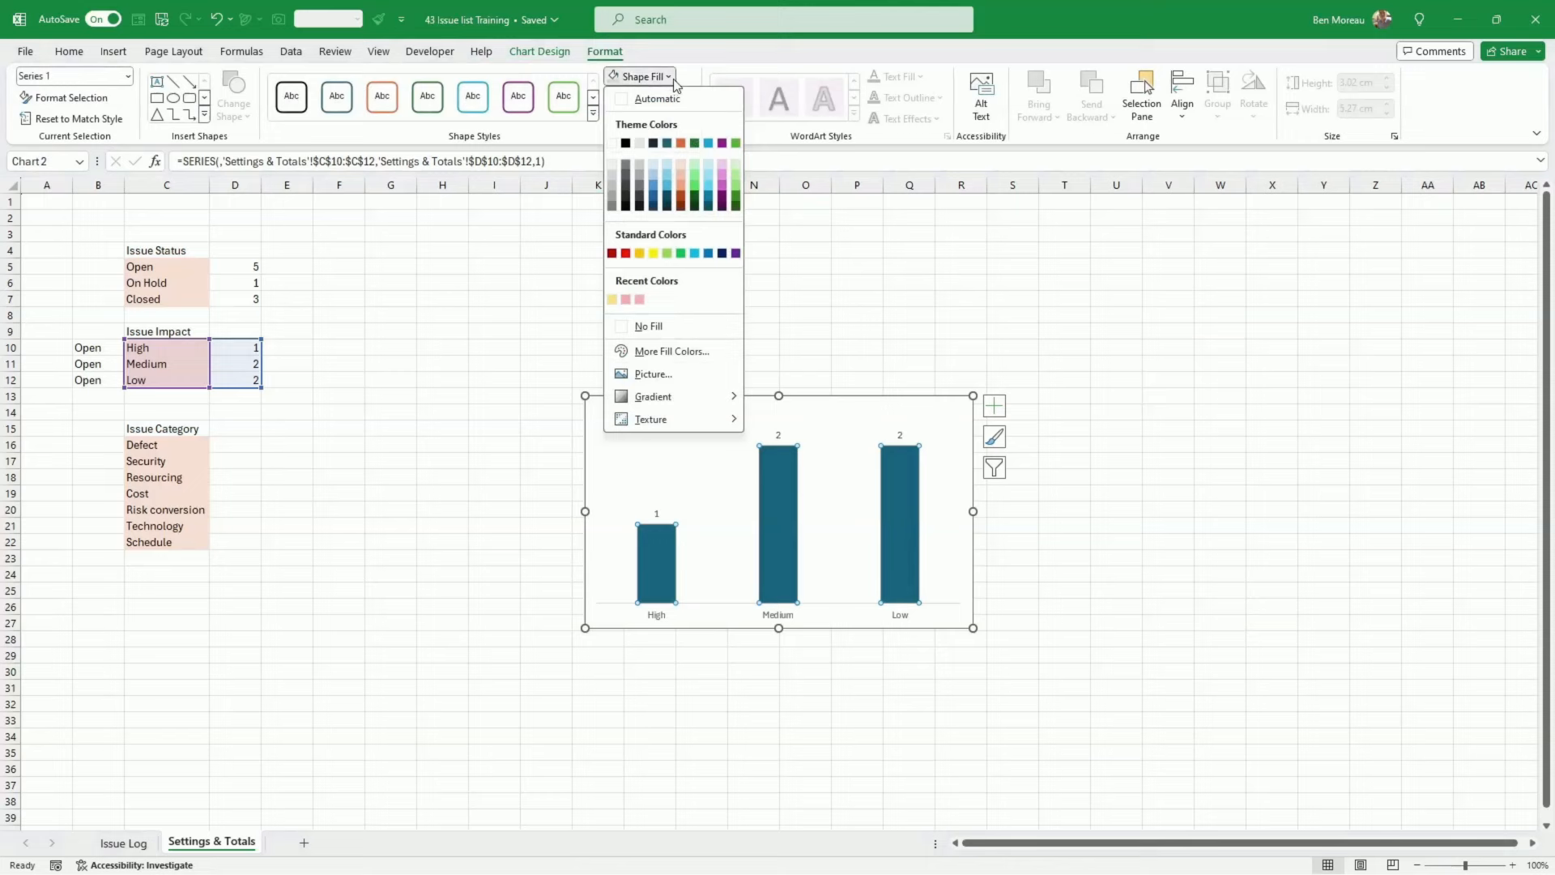
pyautogui.click(709, 144)
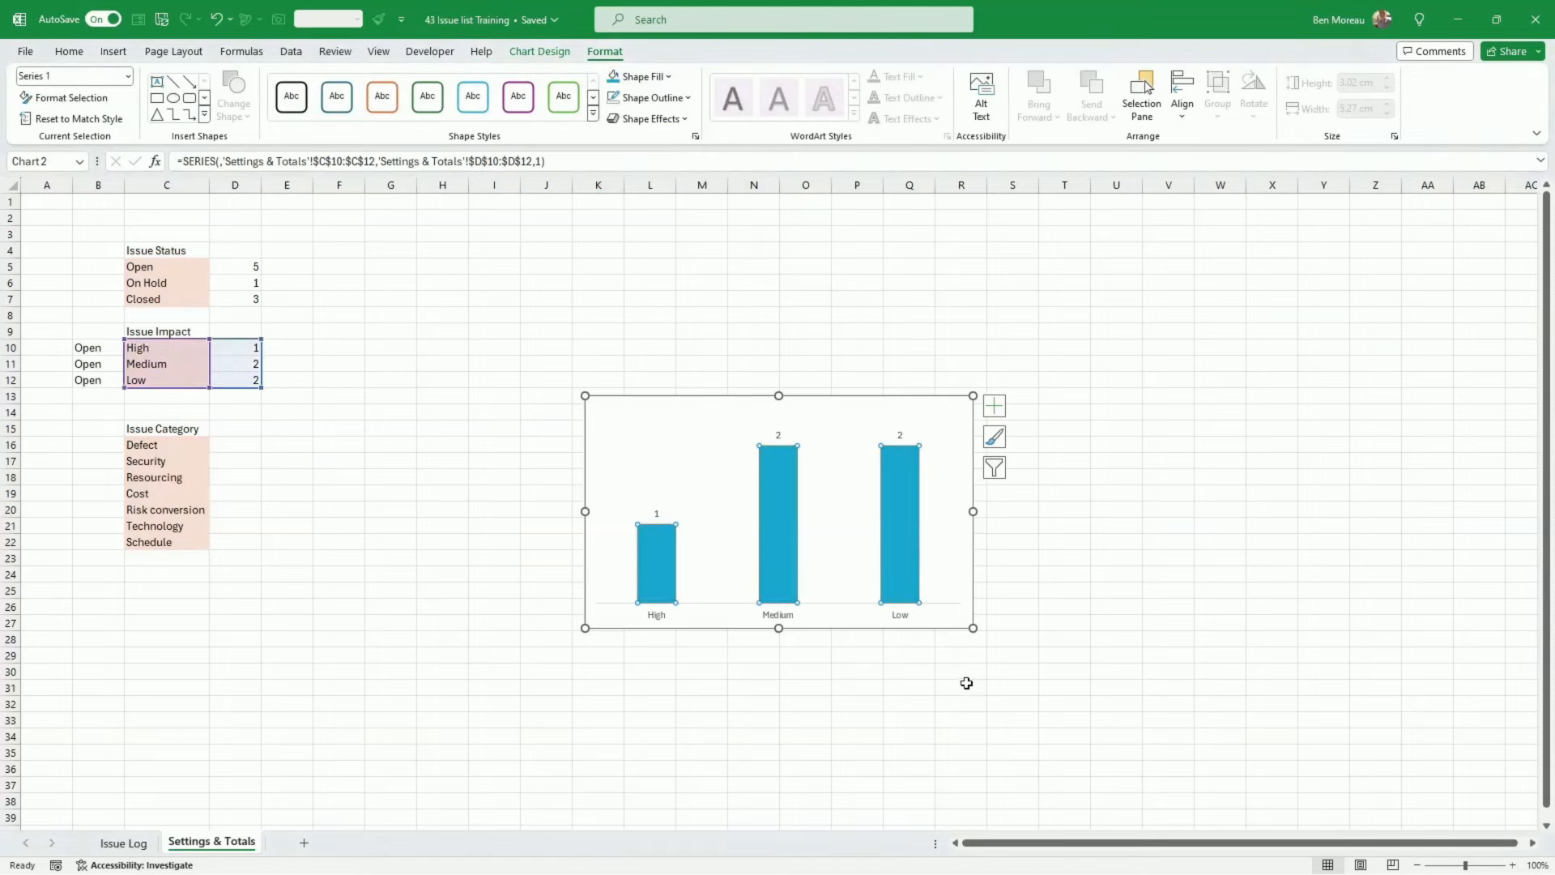
# Take the impact chart from the Settings & Totals sheet and paste it onto the Issue Log sheet near the Impact slicer
pyautogui.press('Escape')
pyautogui.click(110, 842)
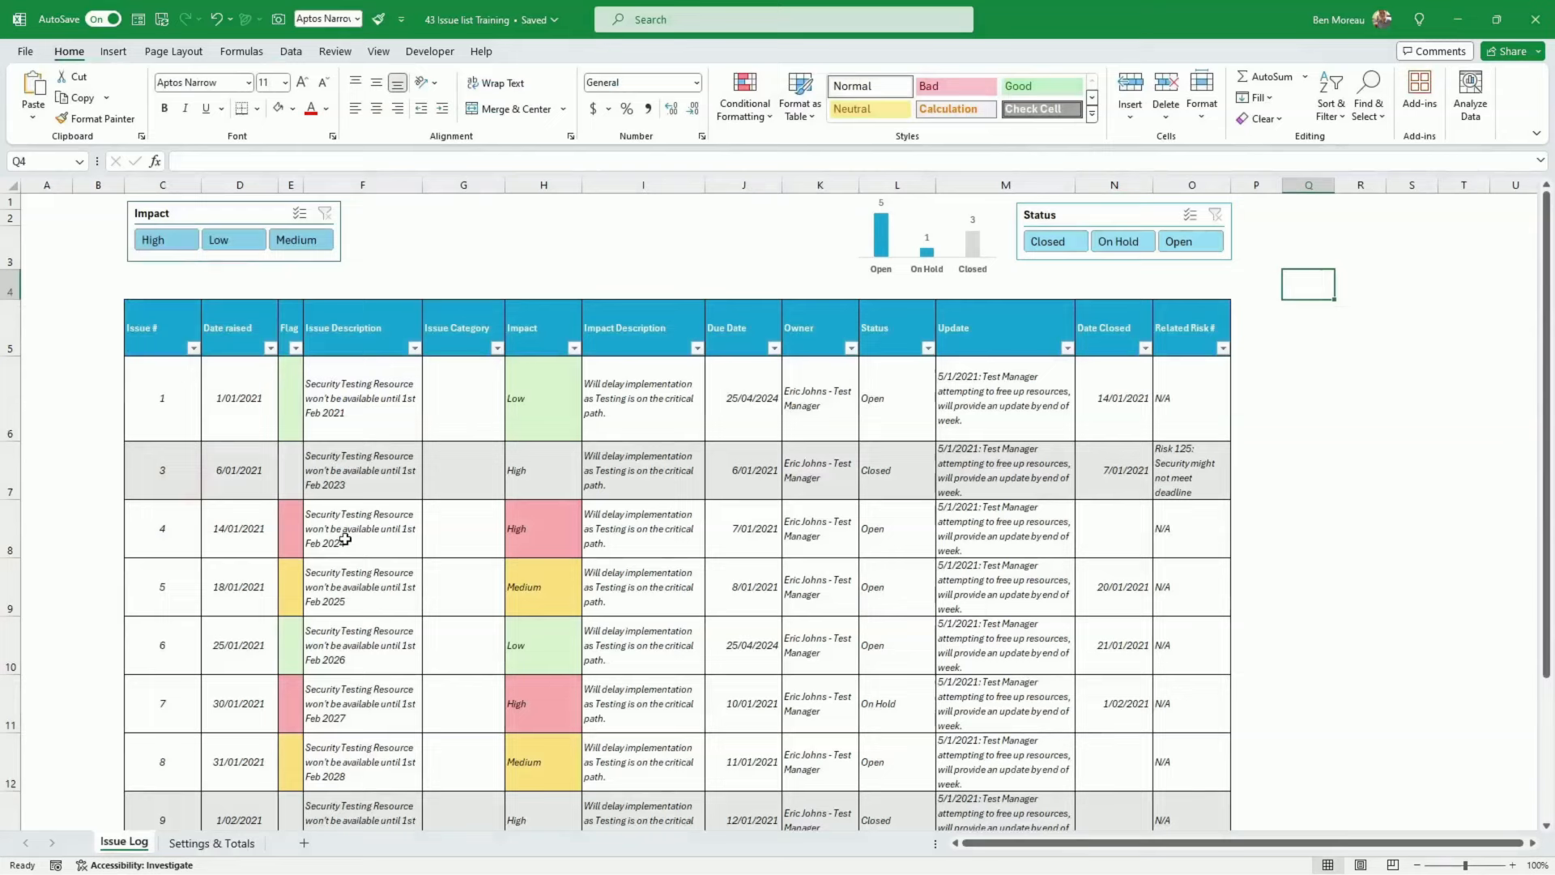
pyautogui.click(366, 227)
pyautogui.hotkey('ctrl', 'v')
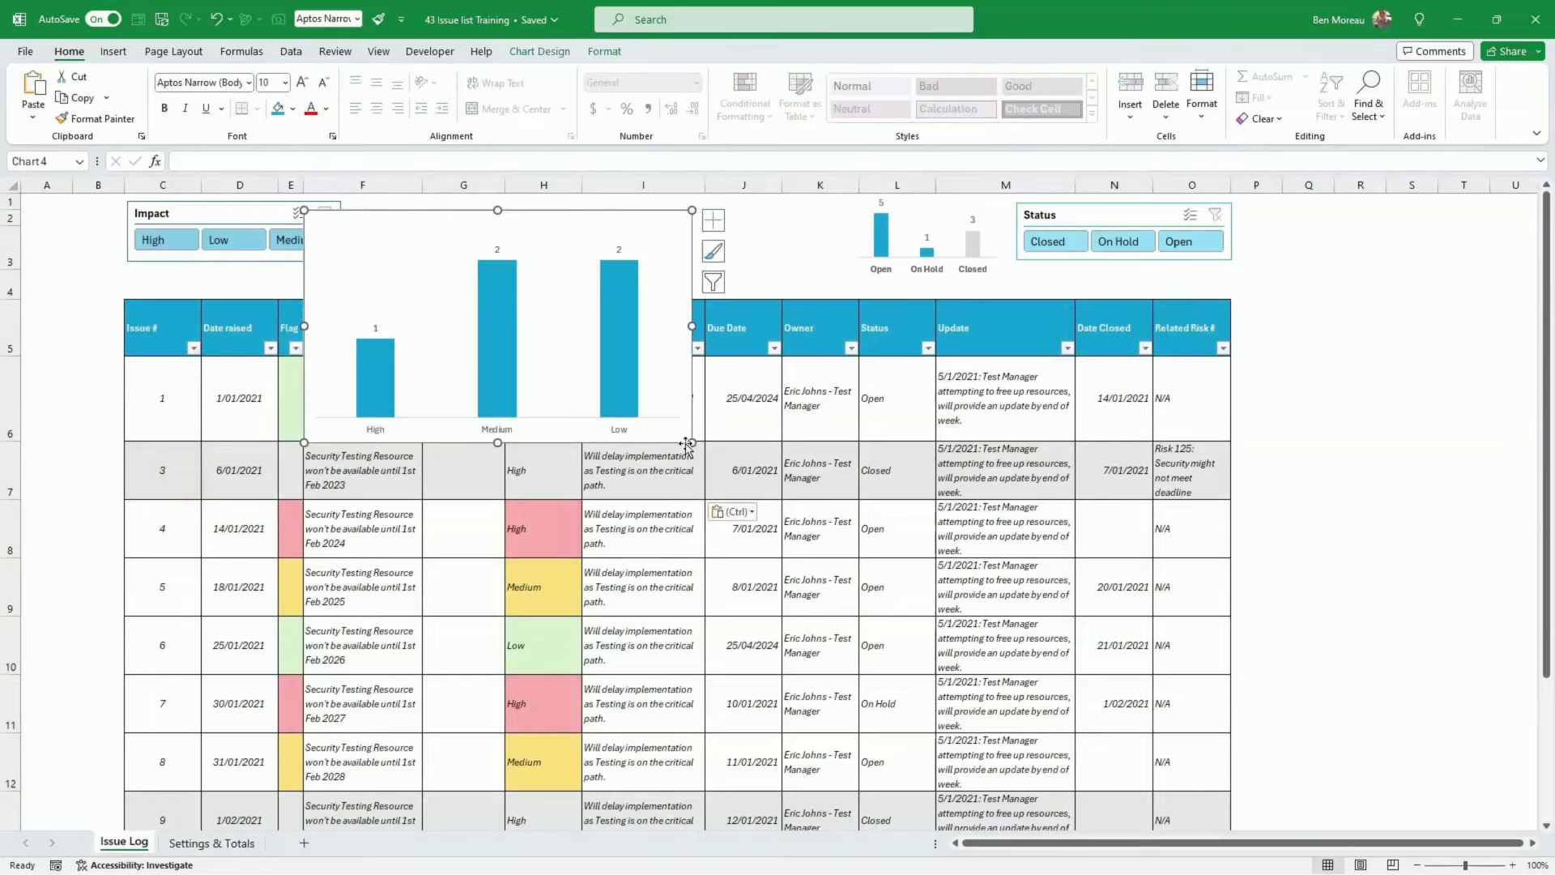
# Shrink the impact chart to about 2.8 cm high and 6.2 cm wide beside the Impact slicer and remove its outline
pyautogui.moveTo(691, 442); pyautogui.dragTo(544, 275)
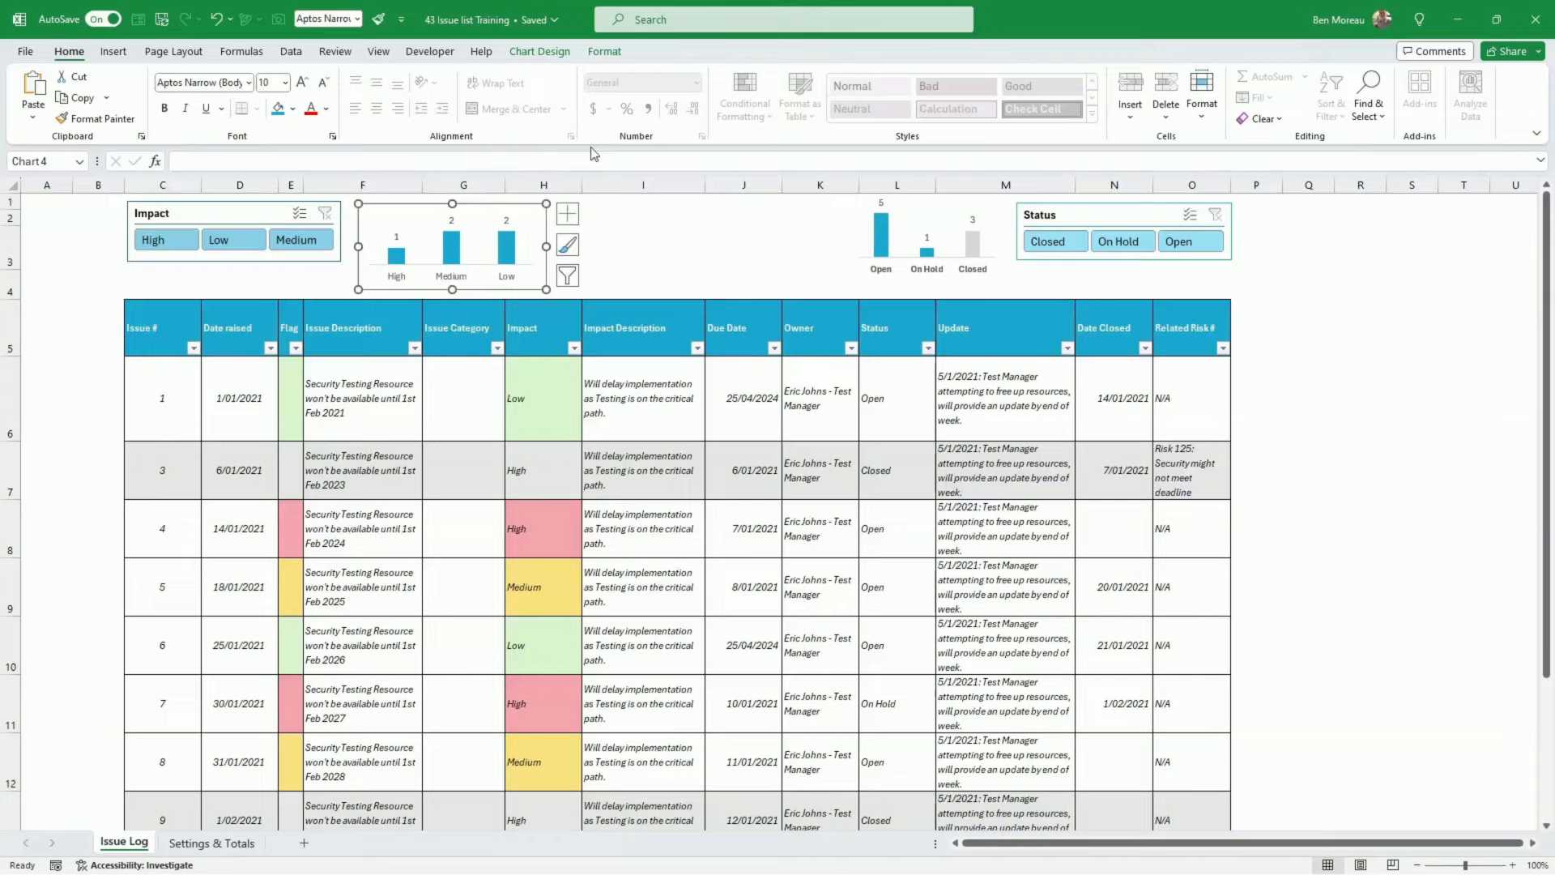
pyautogui.click(604, 51)
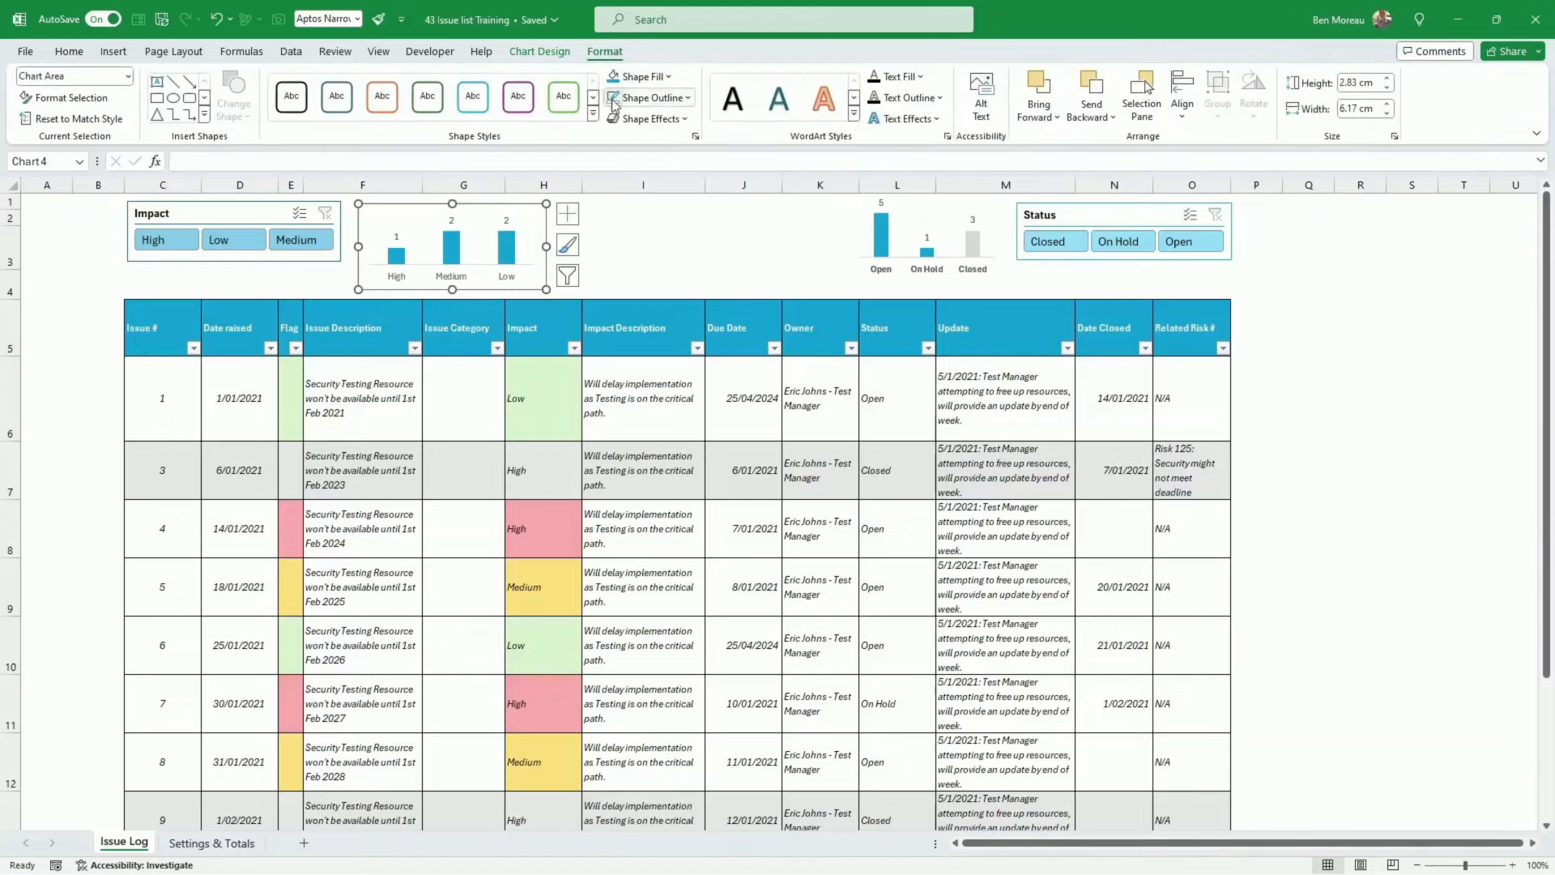
pyautogui.click(647, 244)
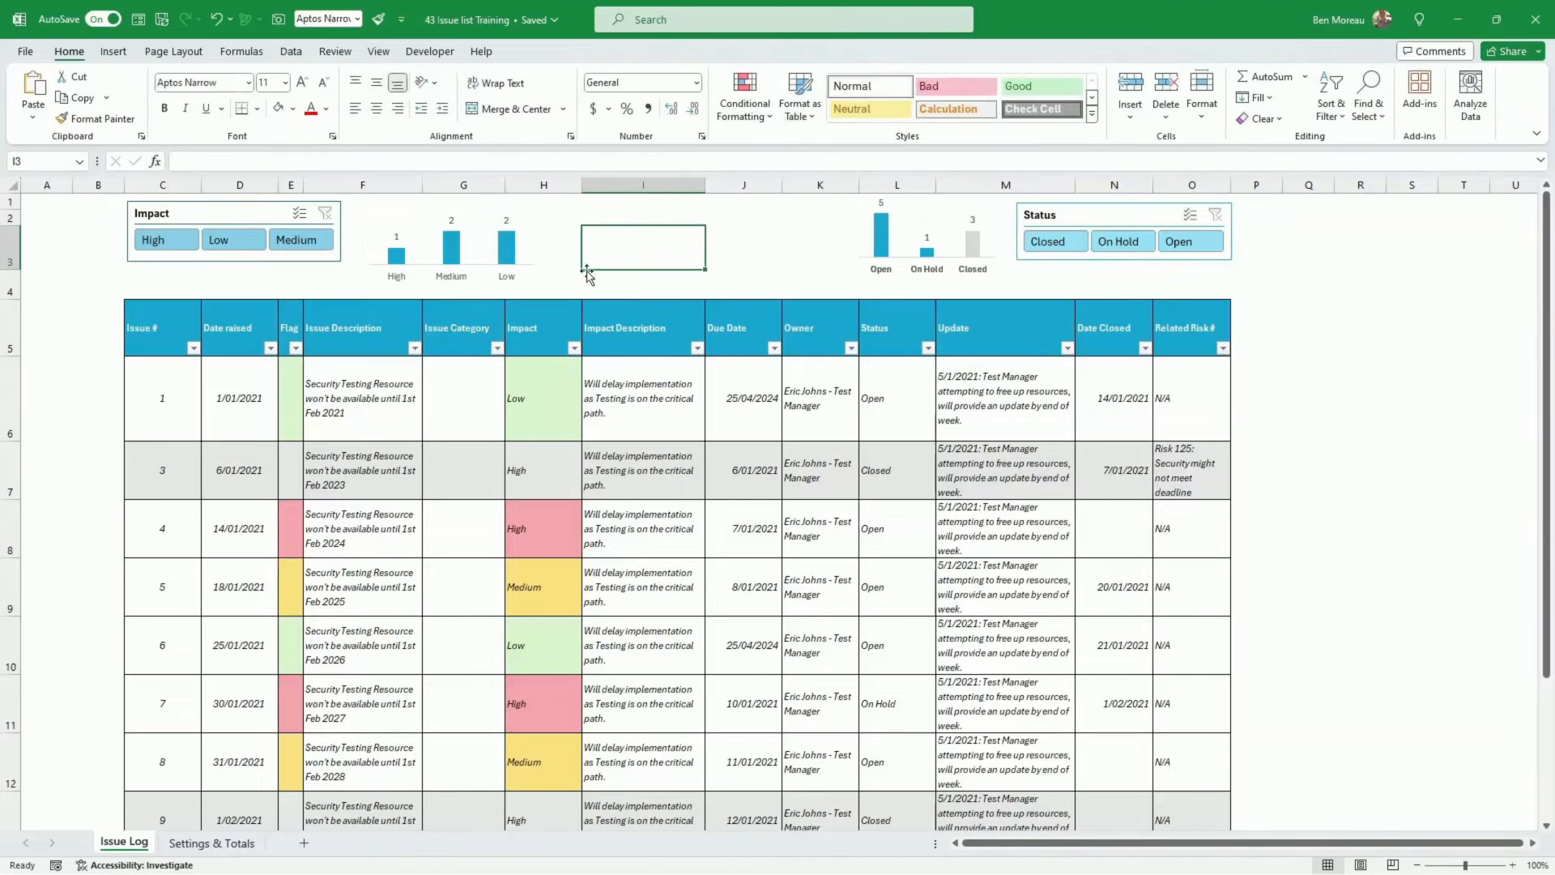
# Open the data series formatting options for the impact chart's columns
pyautogui.click(541, 263)
pyautogui.rightClick(528, 258)
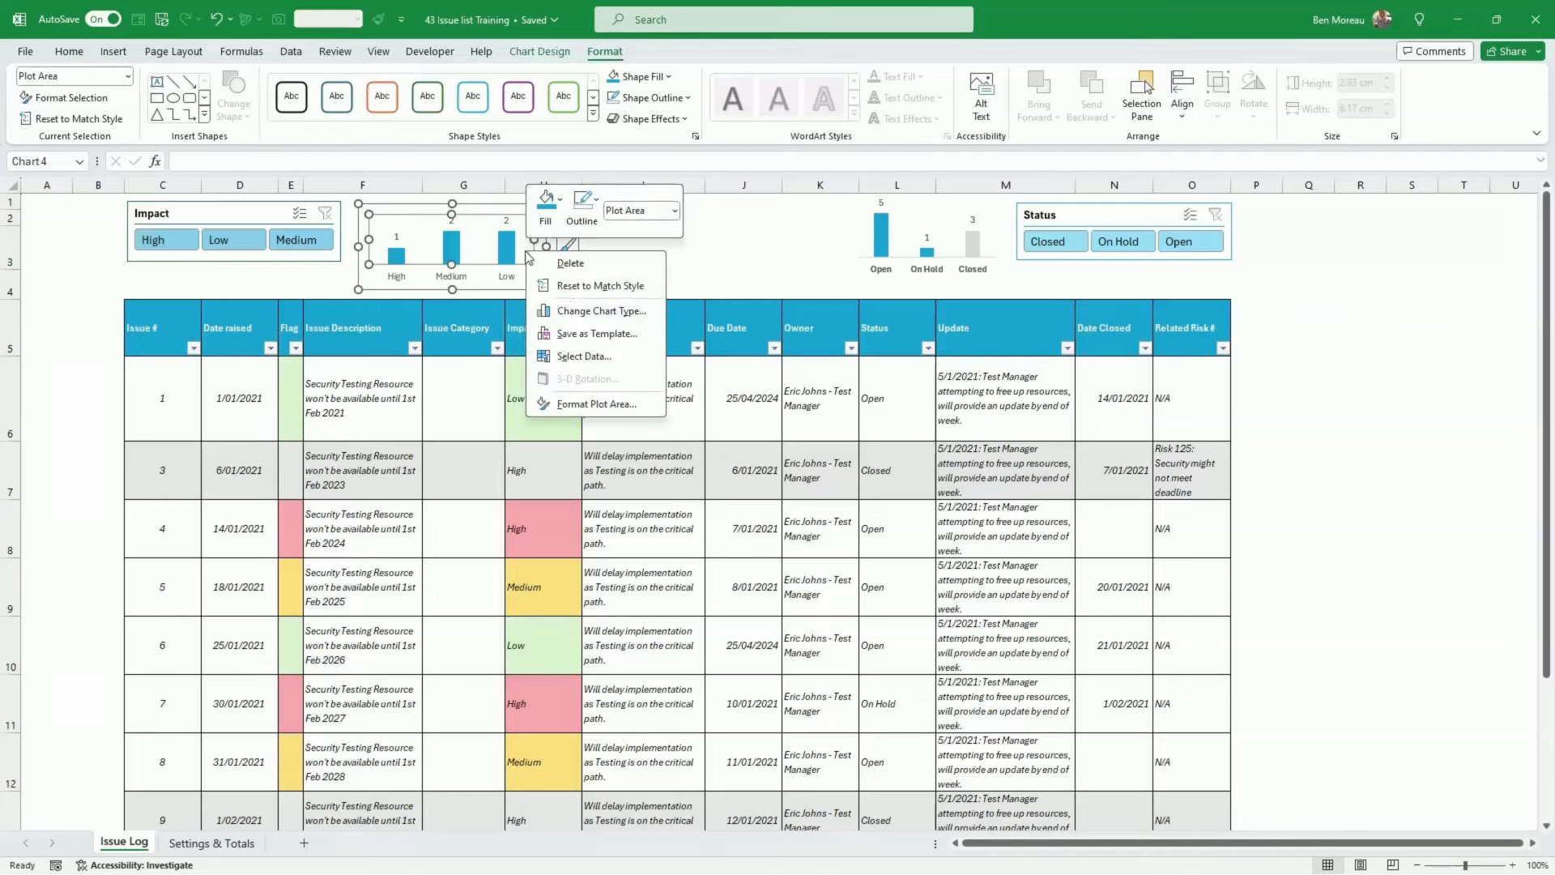
pyautogui.press('Escape')
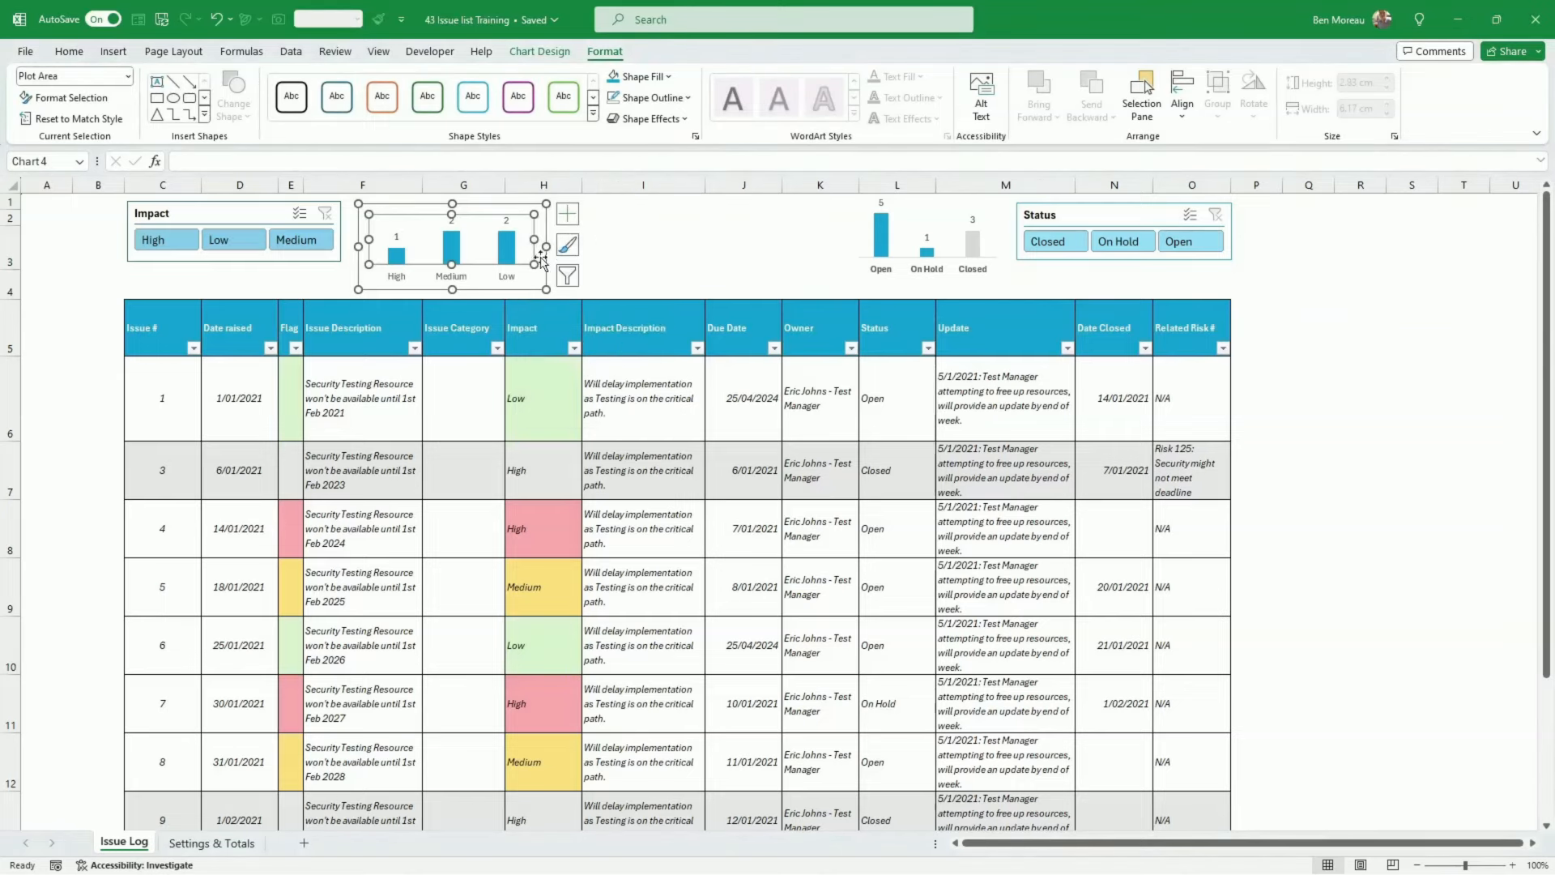
pyautogui.click(510, 257)
pyautogui.rightClick(513, 257)
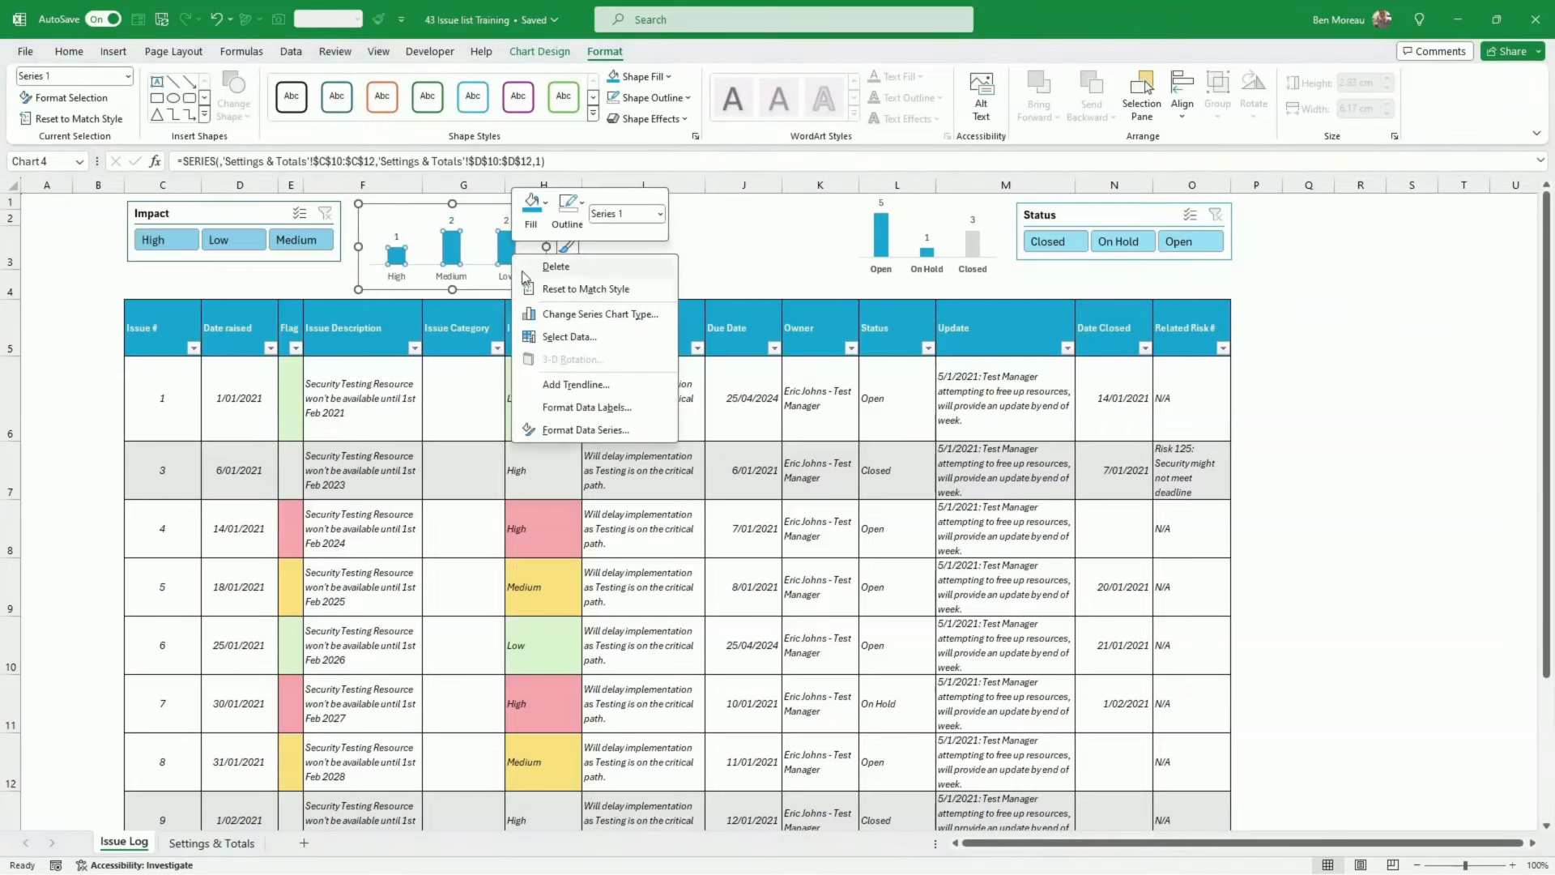
pyautogui.click(607, 435)
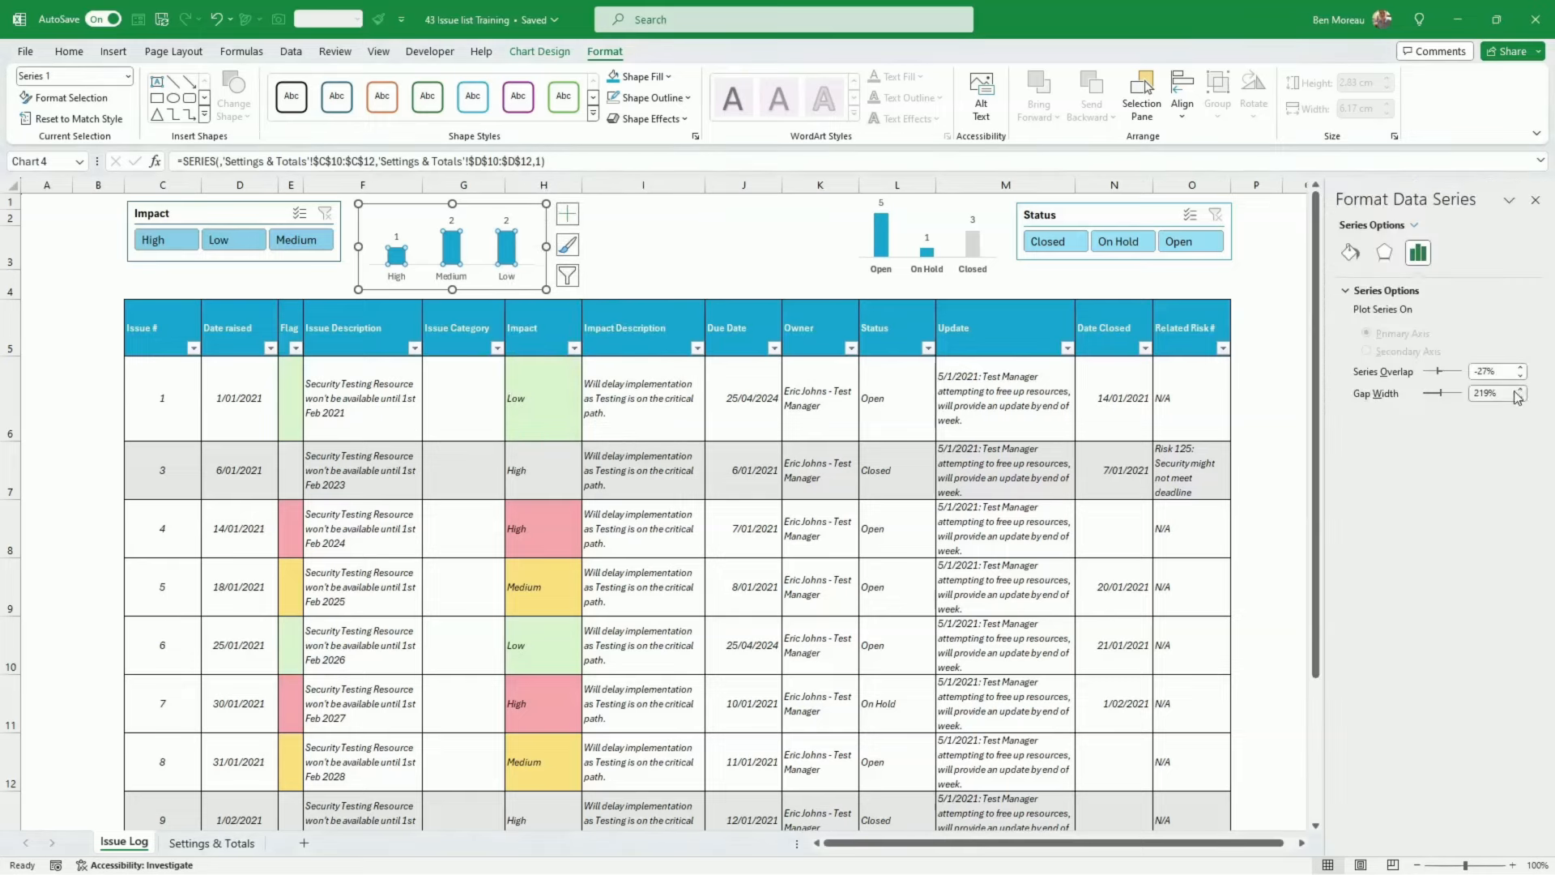
# Set the gap width of the impact chart's columns to 50%
pyautogui.click(1520, 398)
pyautogui.click(1507, 395)
pyautogui.moveTo(1506, 393); pyautogui.dragTo(1449, 394)
pyautogui.write('50')
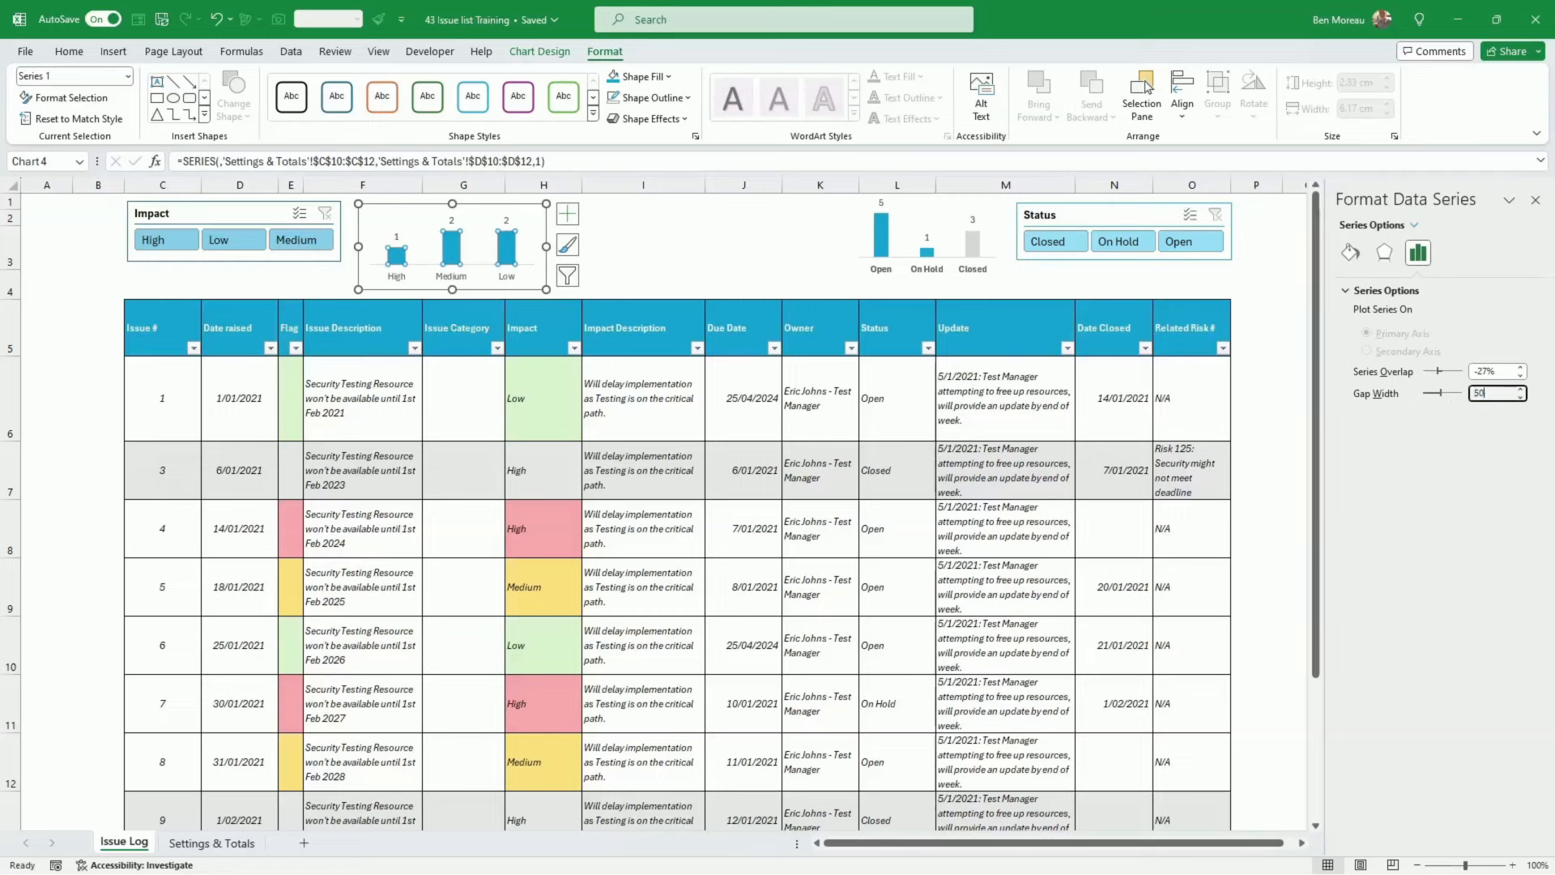
pyautogui.press('Return')
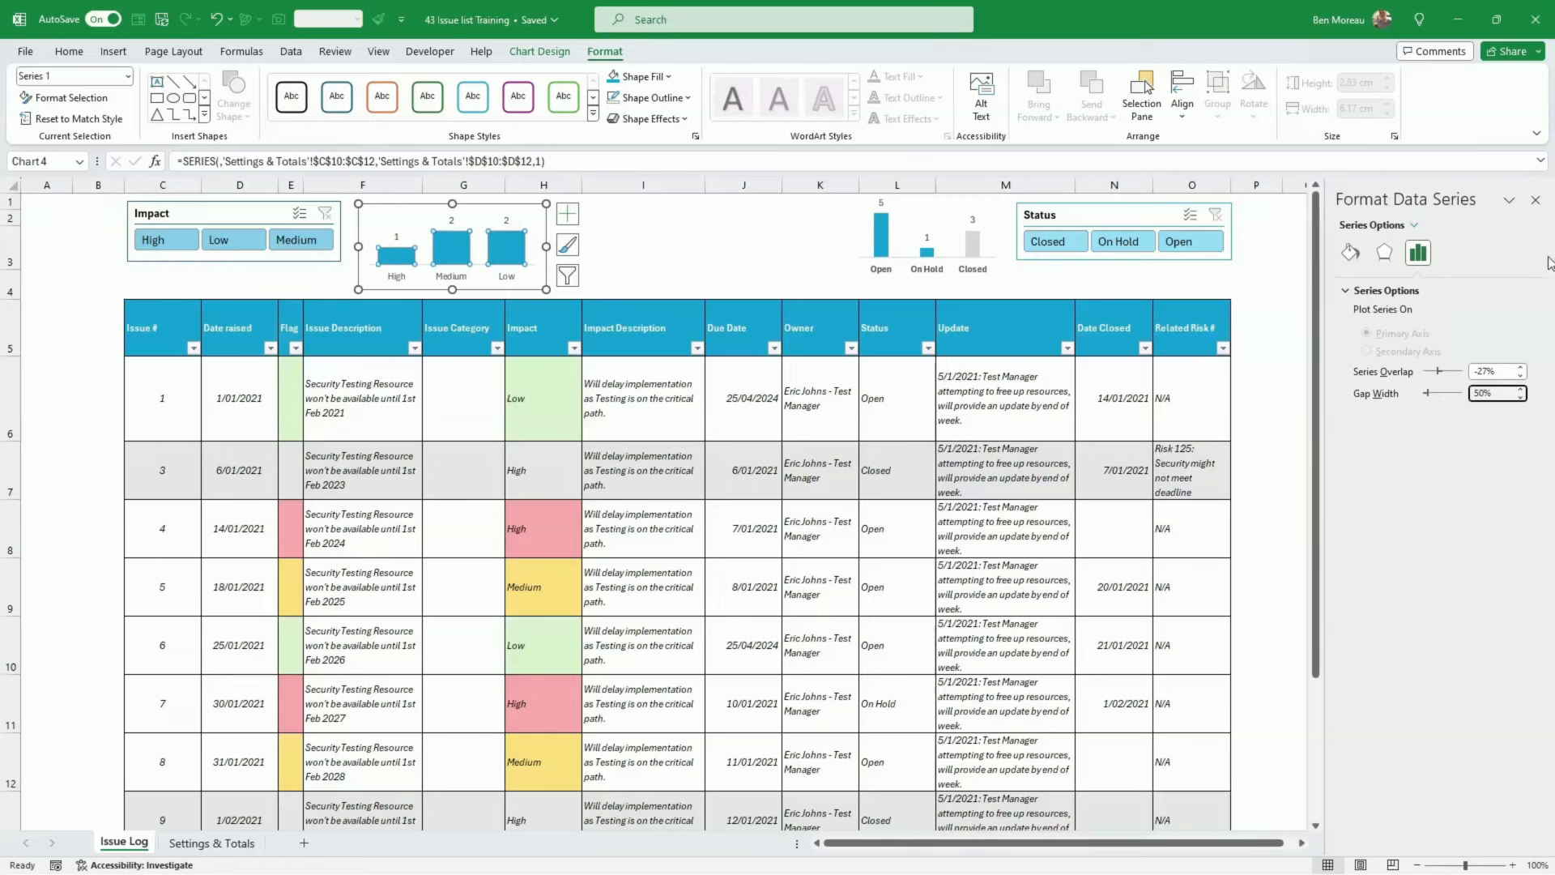
# Set the gap width of the impact chart's columns to 200%
pyautogui.doubleClick(1503, 394)
pyautogui.press('Return')
pyautogui.click(980, 464)
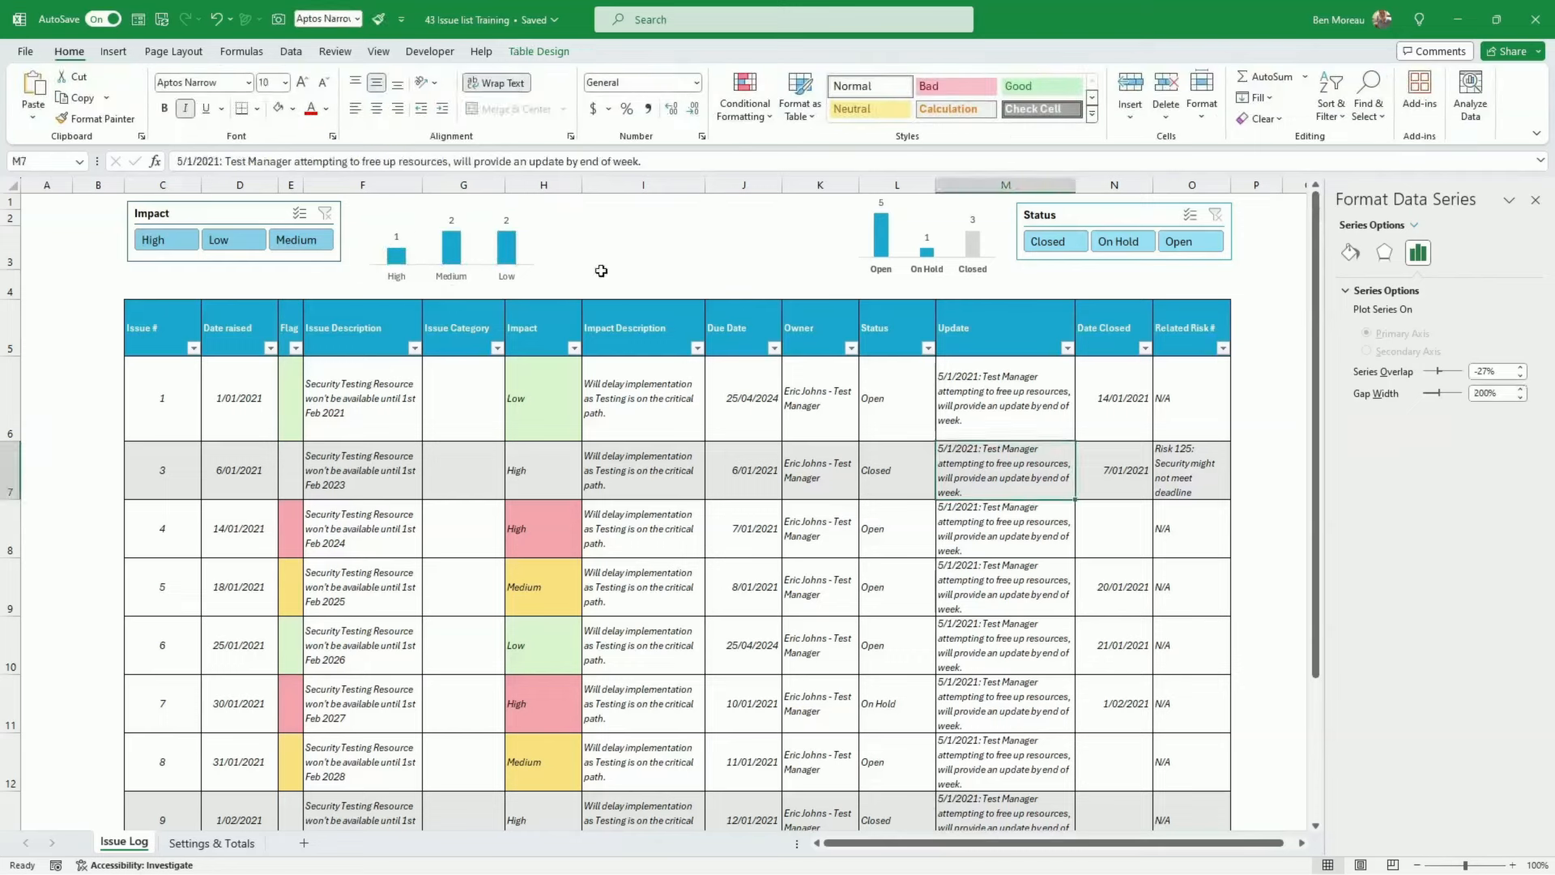
# Move the impact chart slightly up and closer to the Impact slicer so it clears the table header
pyautogui.click(540, 291)
pyautogui.moveTo(540, 291); pyautogui.dragTo(529, 281)
pyautogui.click(667, 274)
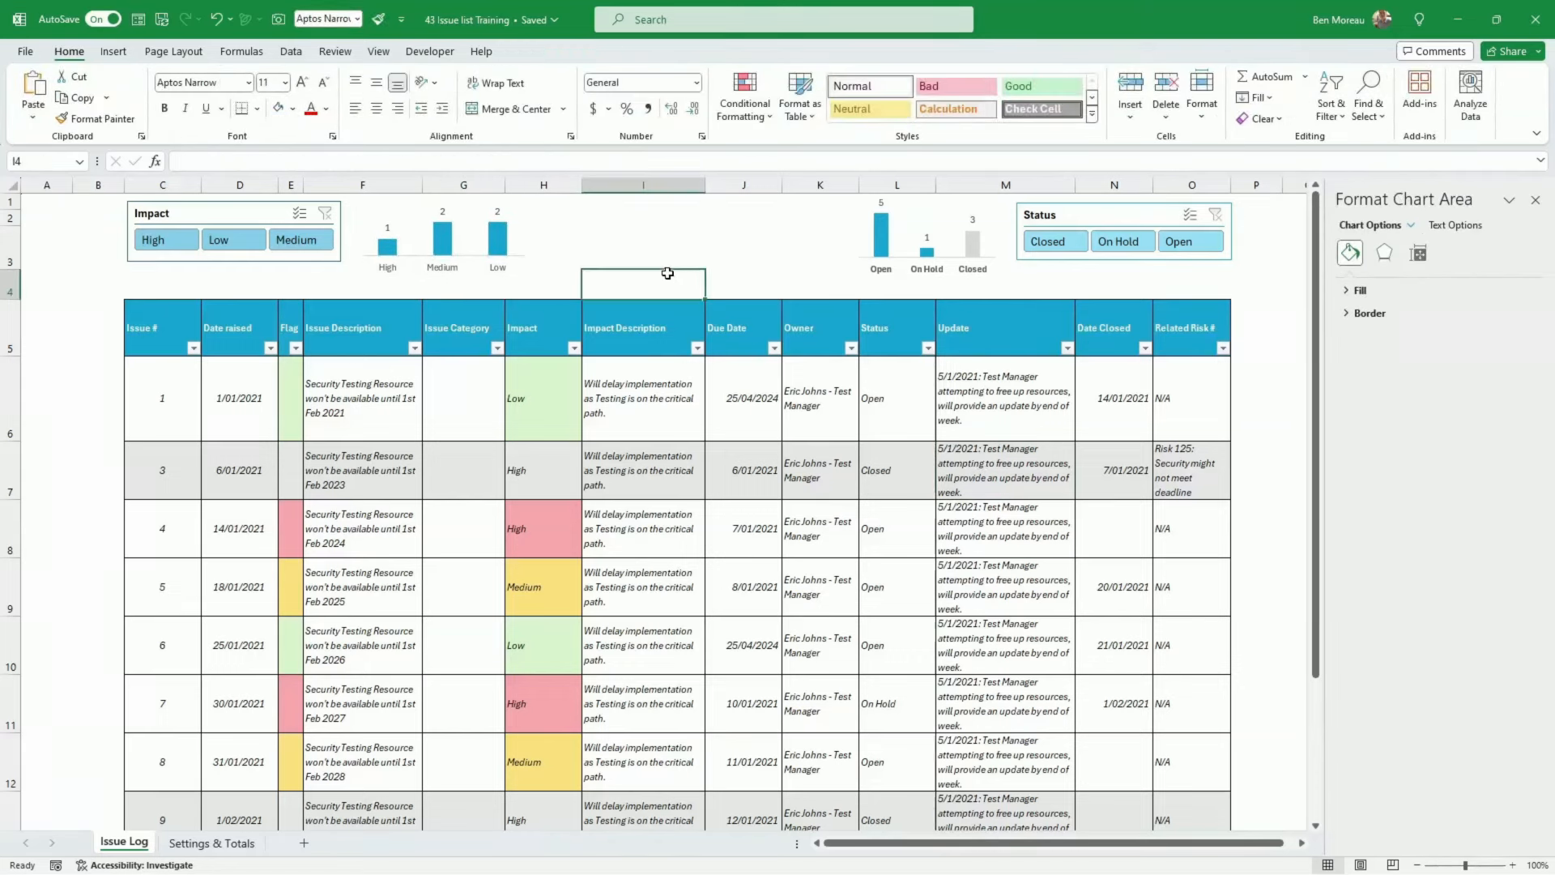
pyautogui.click(620, 205)
pyautogui.click(592, 220)
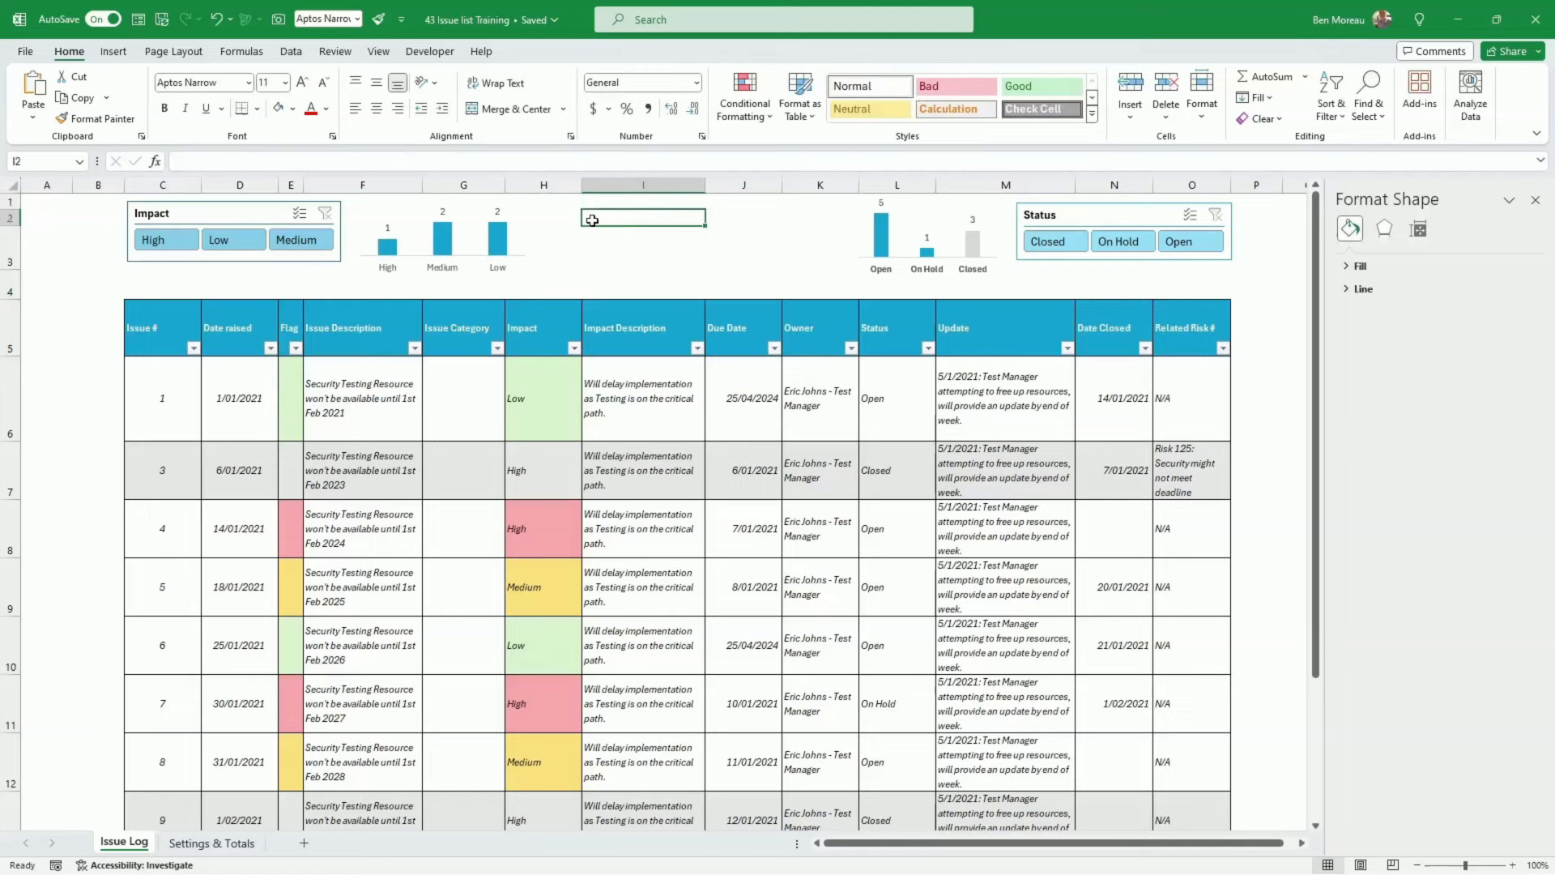
pyautogui.moveTo(687, 224); pyautogui.dragTo(773, 224)
pyautogui.click(1536, 201)
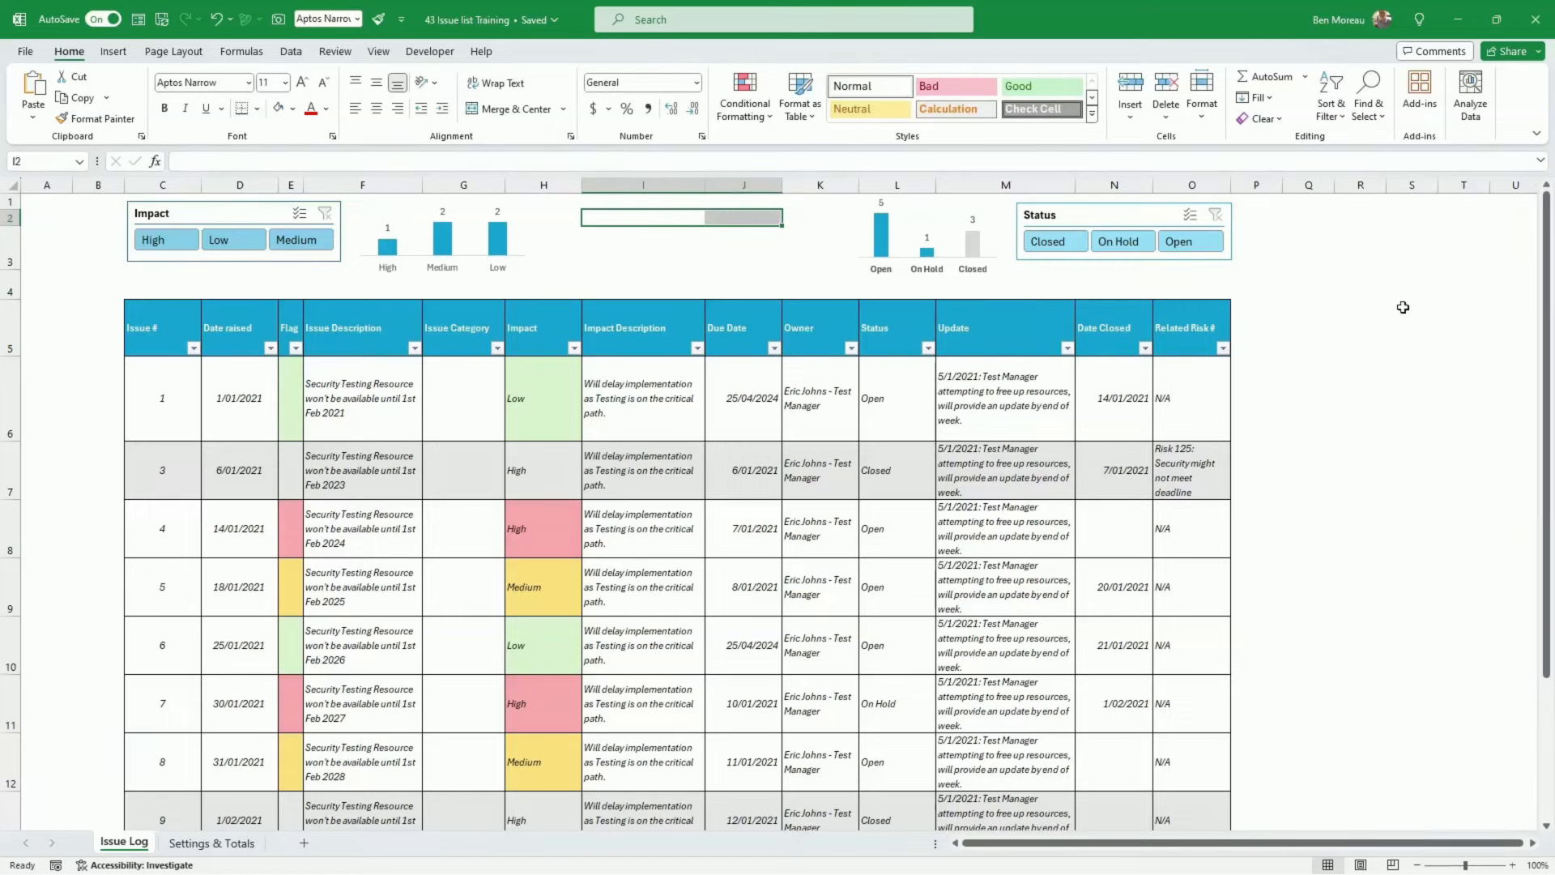
# Select both slicers and both charts above the table together using Select Objects
pyautogui.click(1390, 314)
pyautogui.click(1368, 114)
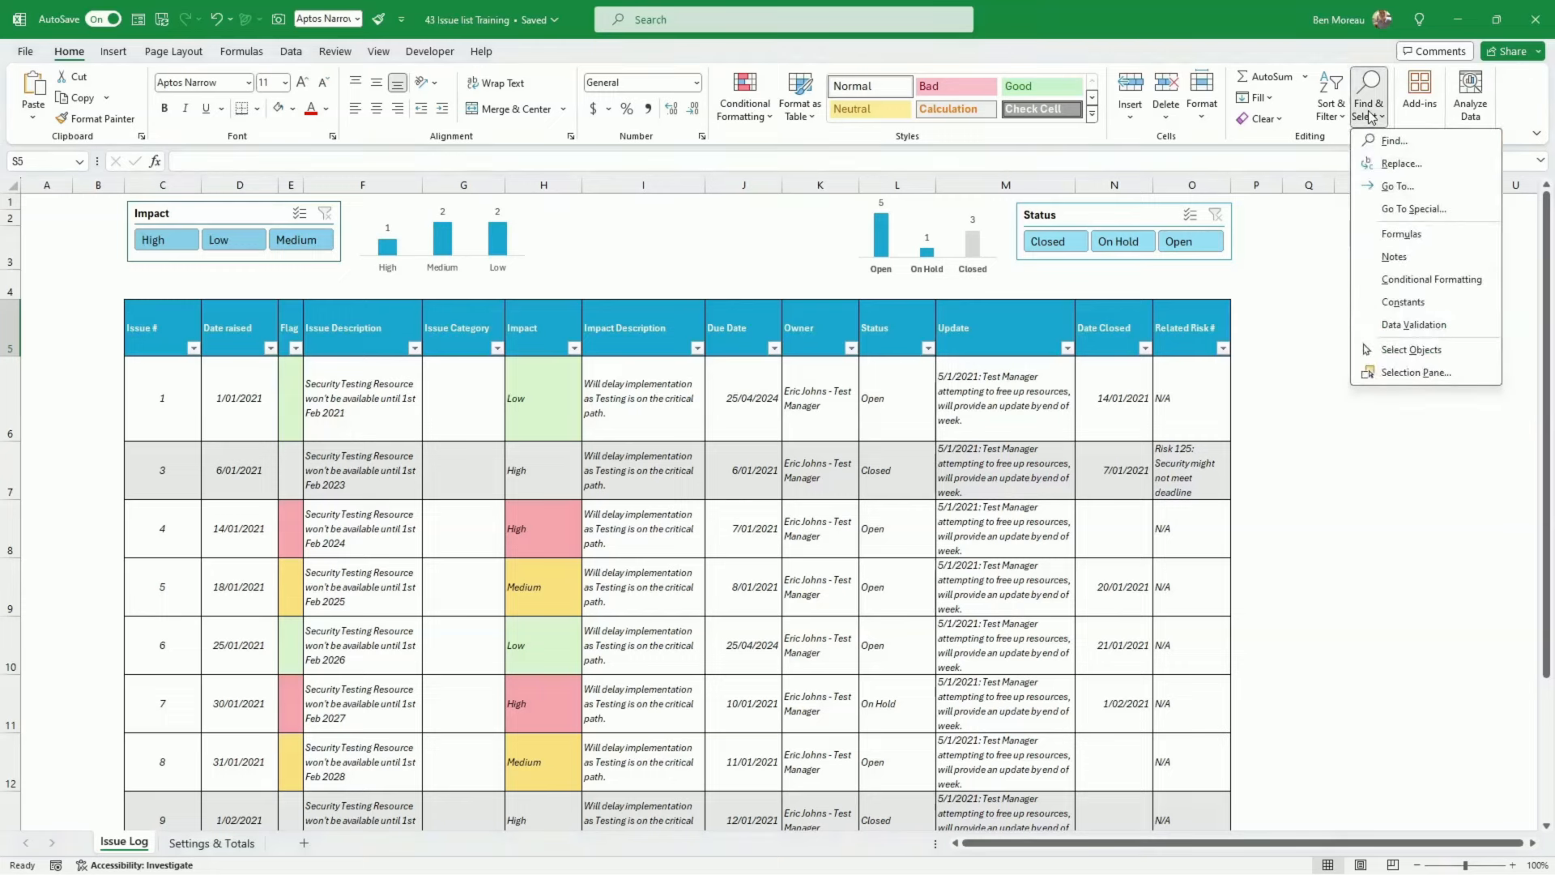
pyautogui.click(1404, 352)
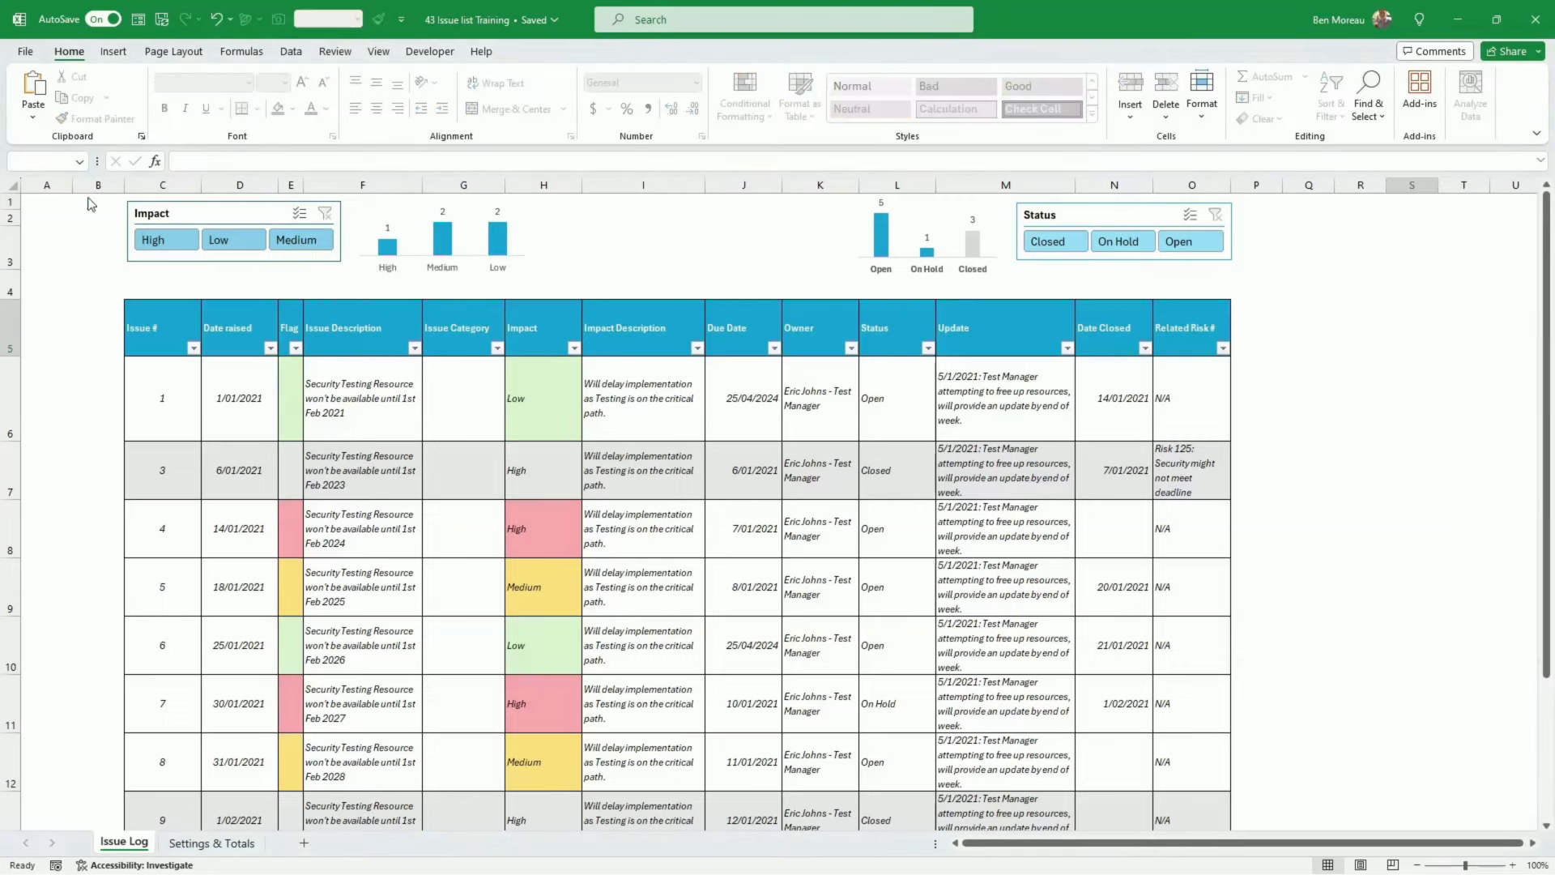
pyautogui.moveTo(93, 197); pyautogui.dragTo(37, 144)
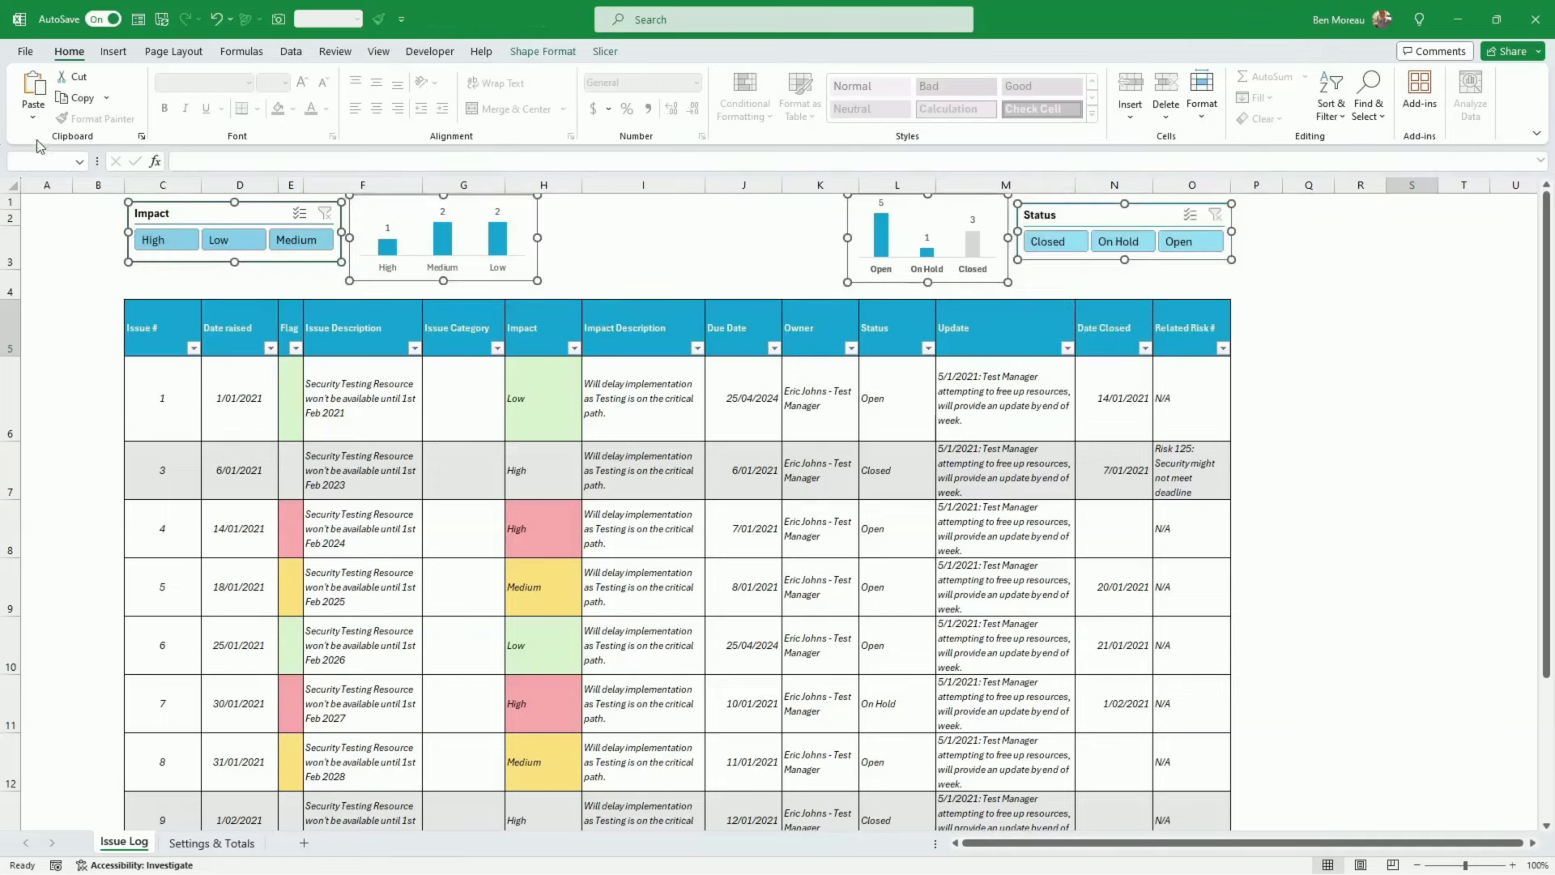
# Set the positioning property of the selected slicers and charts to Don't move or size with cells
pyautogui.rightClick(993, 271)
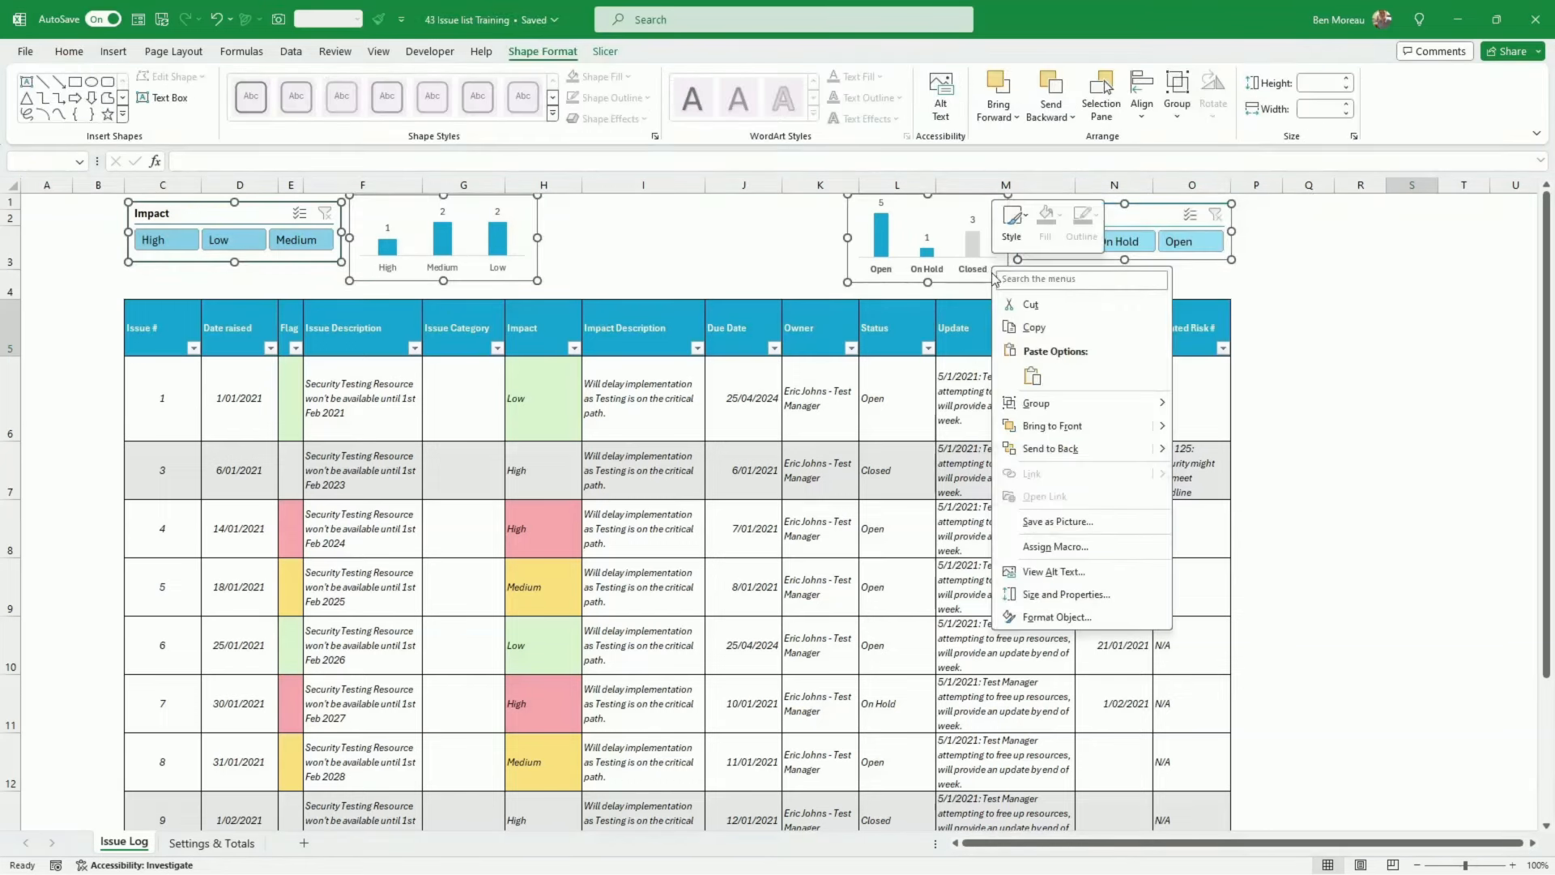
pyautogui.click(1067, 595)
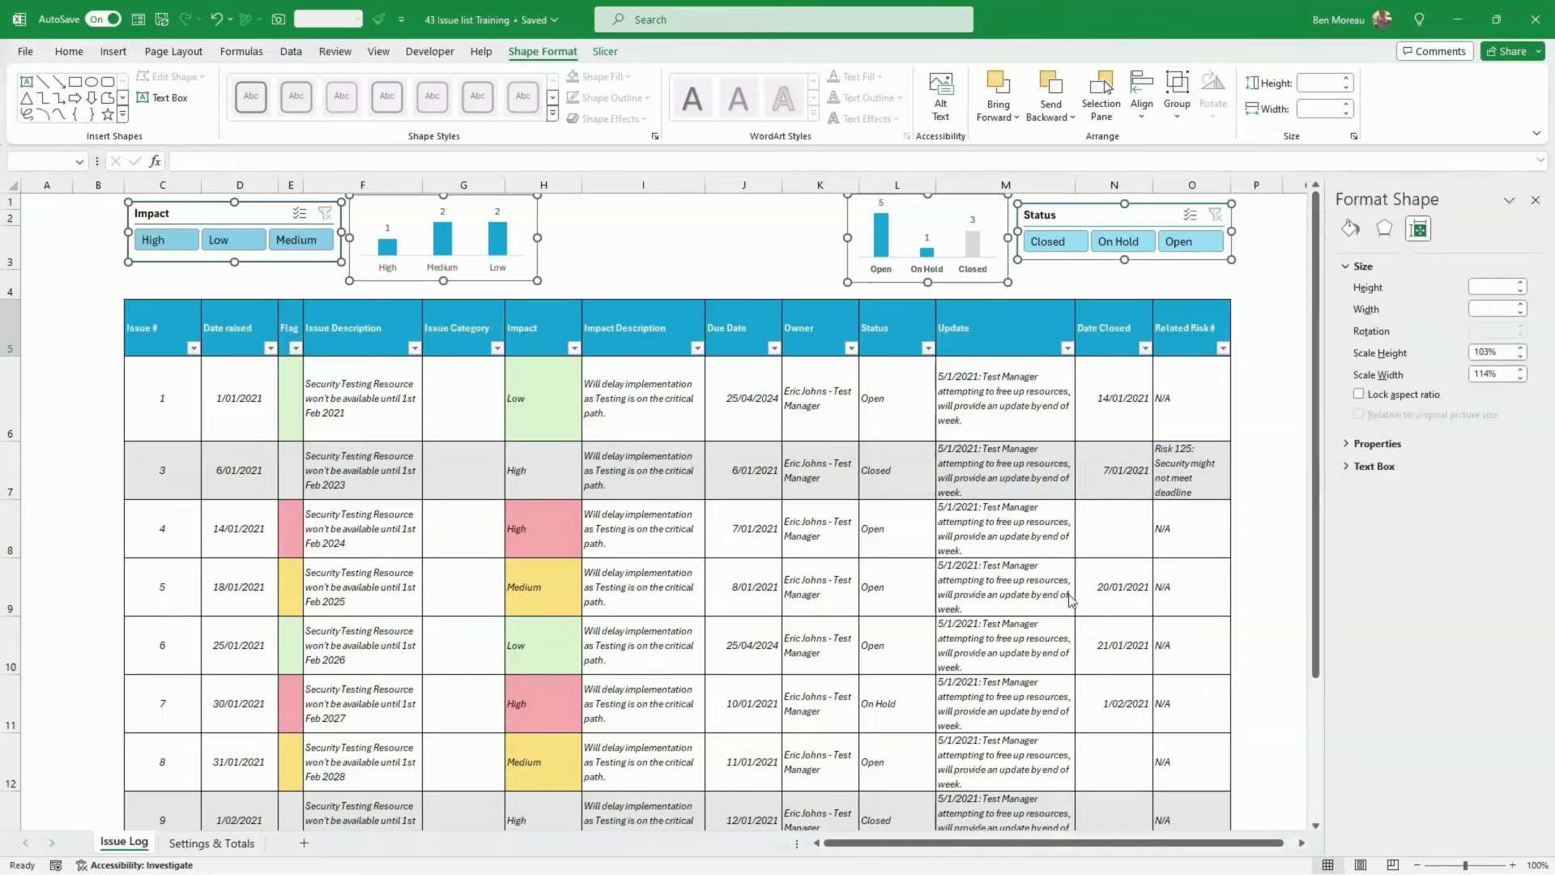
pyautogui.click(1349, 446)
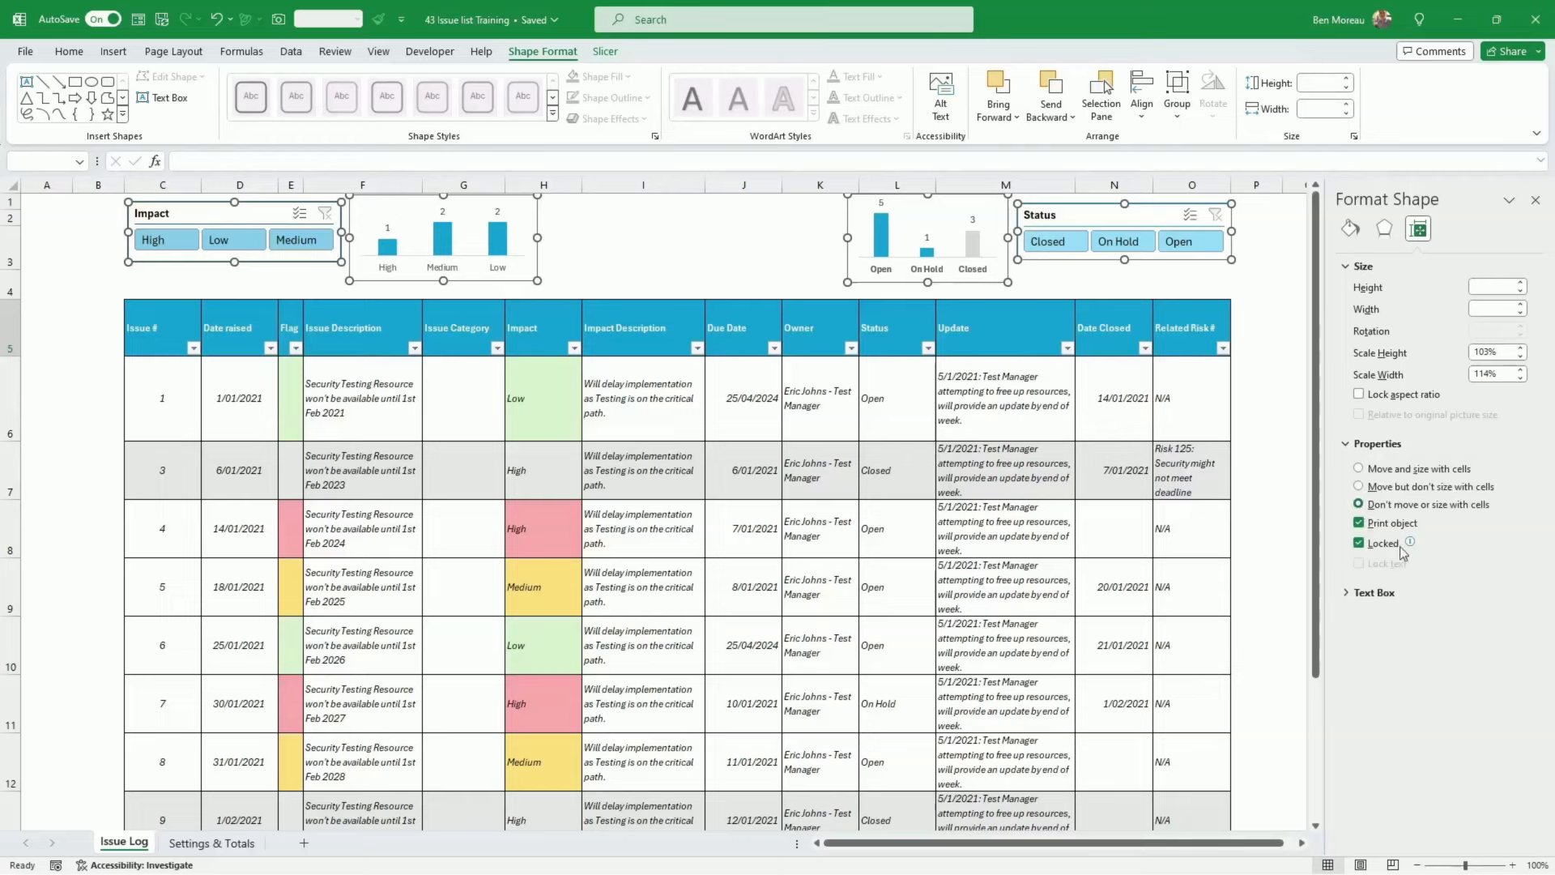
# Deselect the slicers and charts and increase the height of row 3 slightly
pyautogui.click(1267, 575)
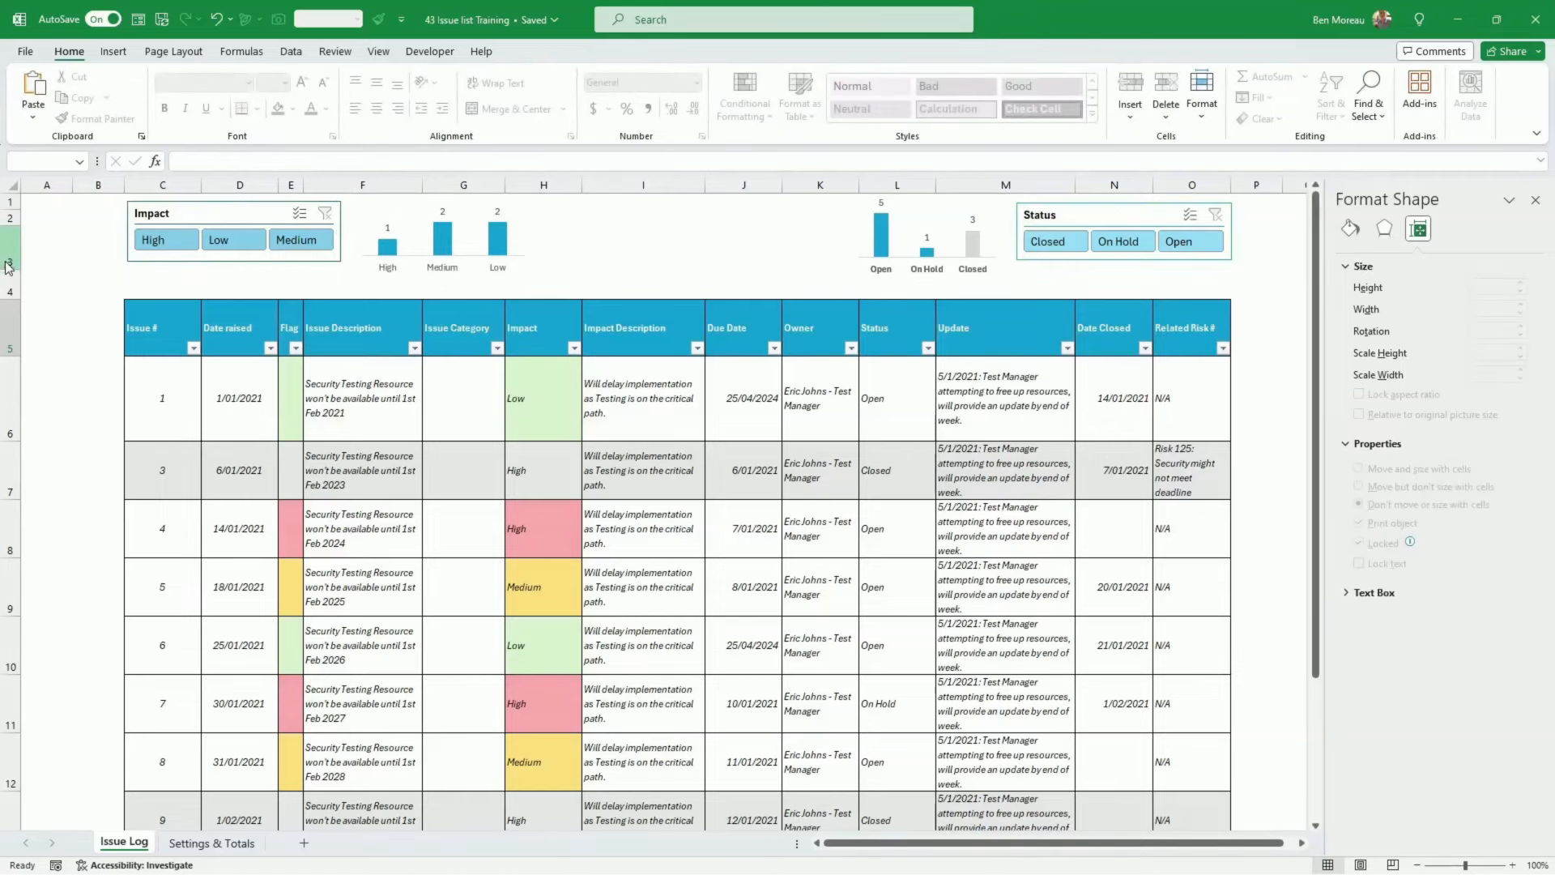
pyautogui.moveTo(18, 272); pyautogui.dragTo(18, 283)
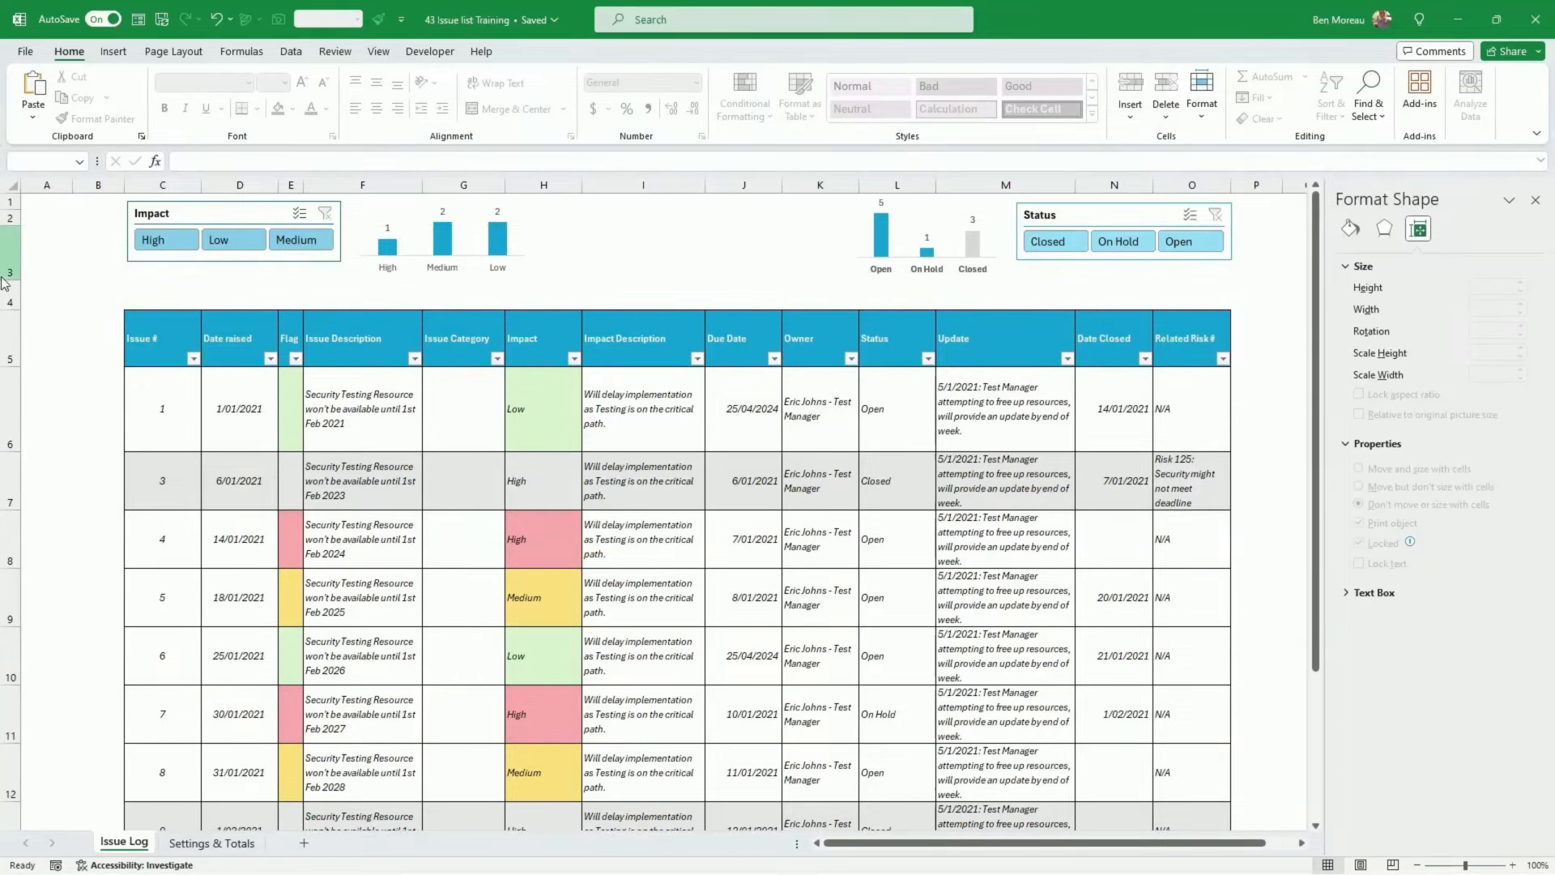
# Enter the title ISSUE LIST in cell I2 above the issue table
pyautogui.click(670, 221)
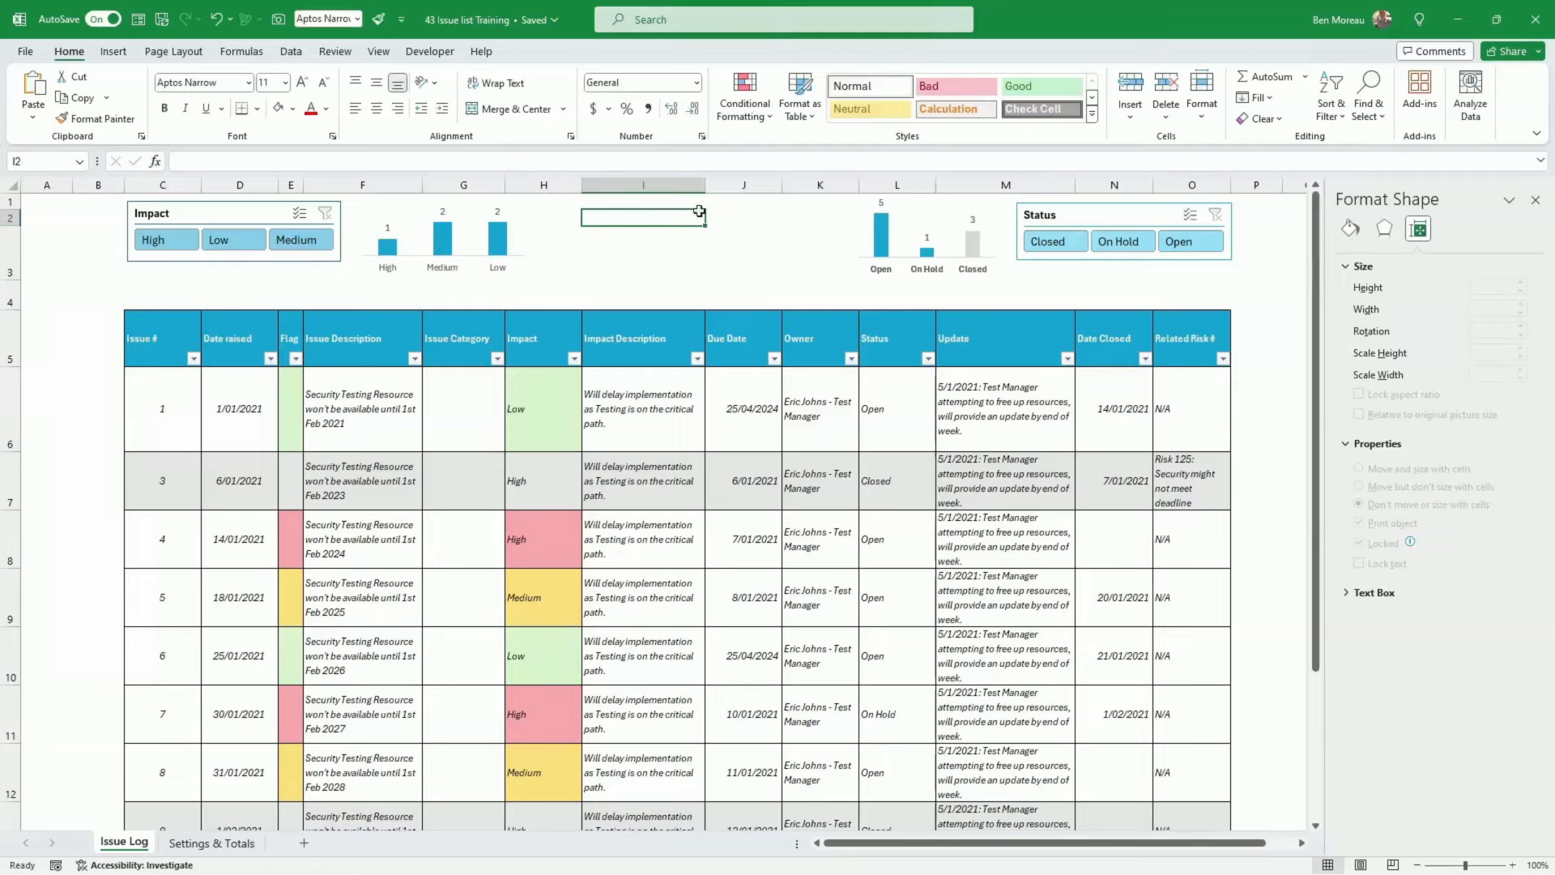
pyautogui.moveTo(699, 211); pyautogui.dragTo(760, 216)
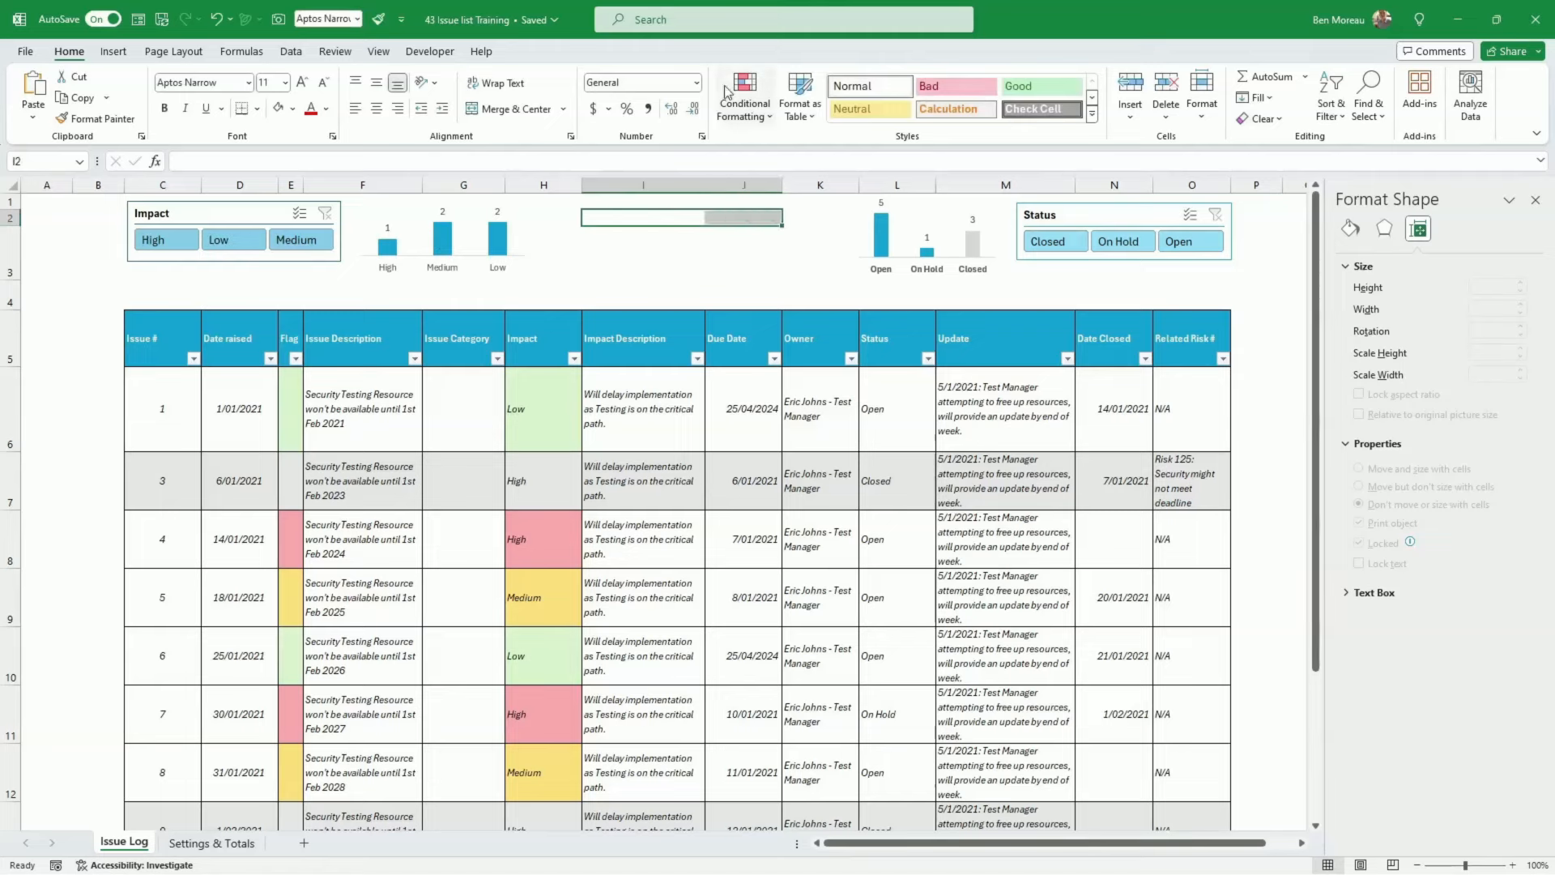
pyautogui.write('ISSUE LIST')
pyautogui.press('Return')
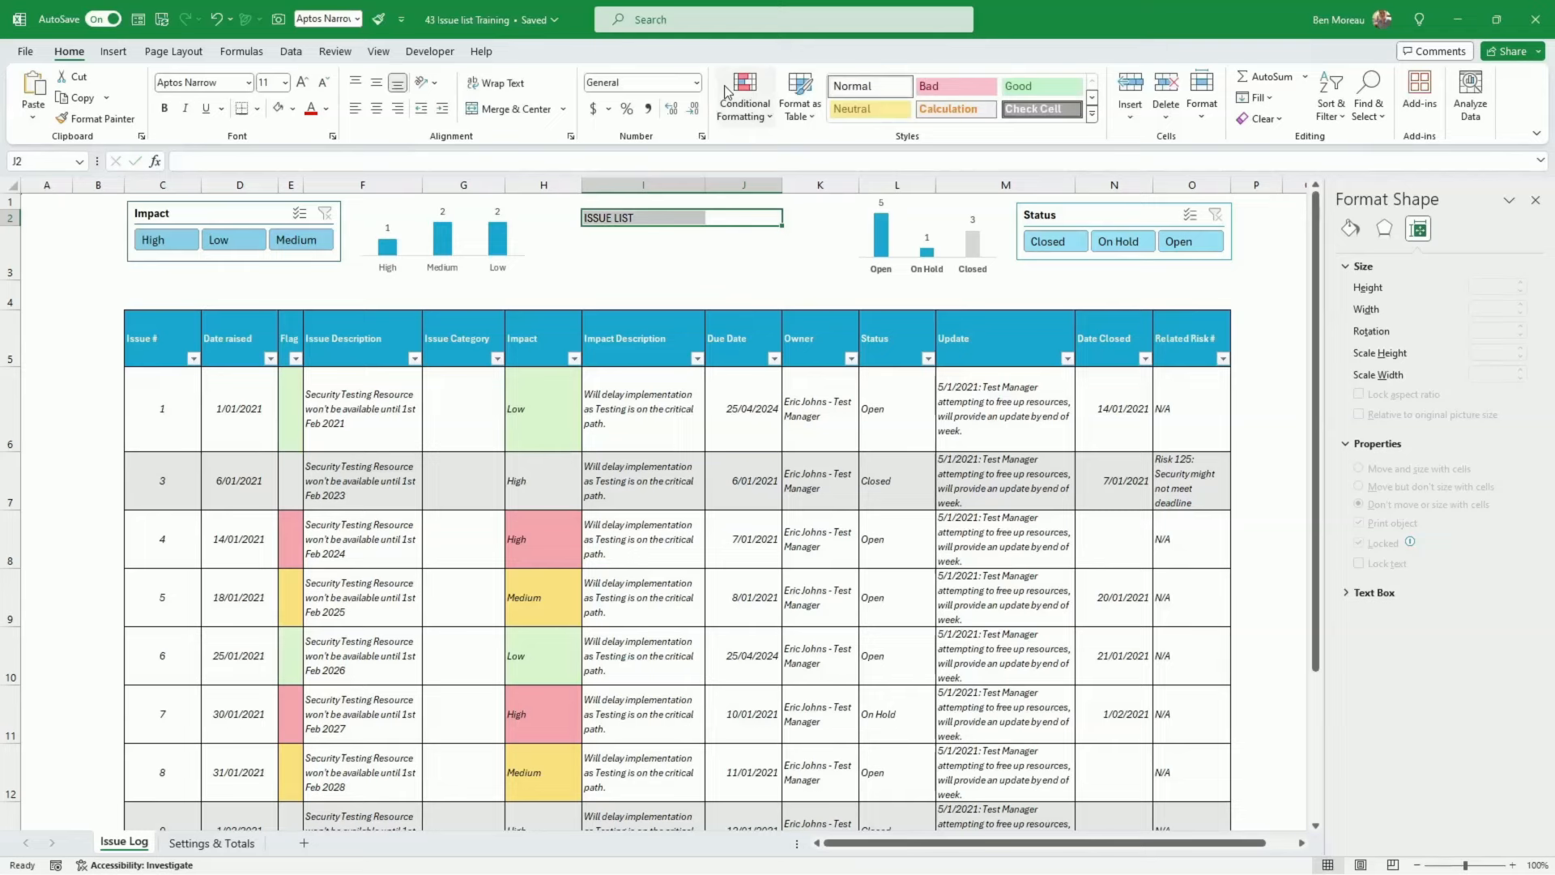
# Enter the formula =TODAY() in cell I3 beneath the title
pyautogui.press('Return')
pyautogui.press('Down')
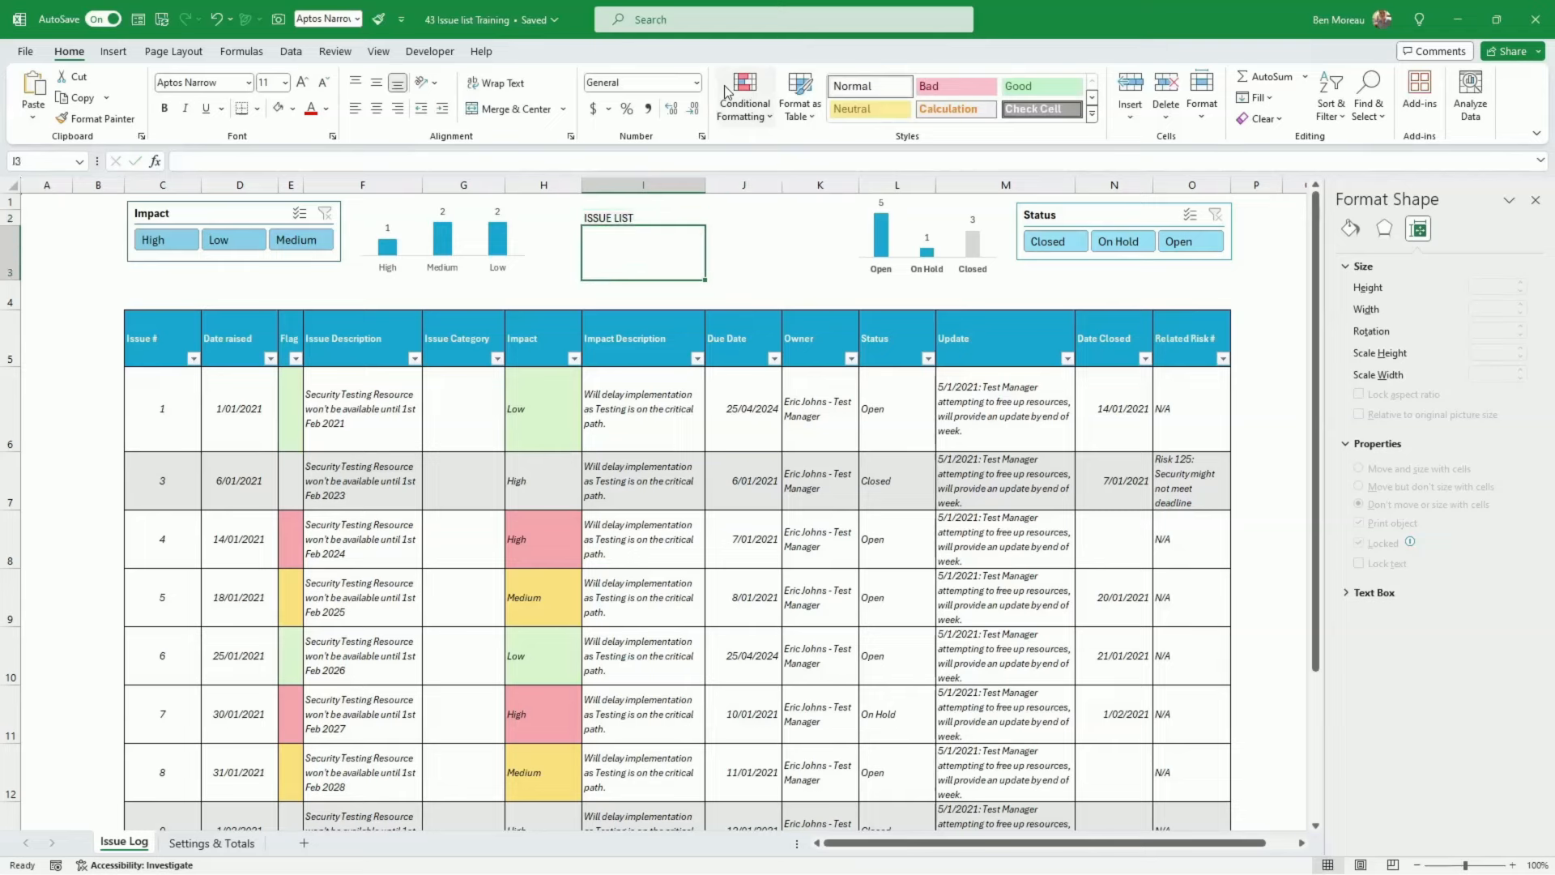
pyautogui.write('=to')
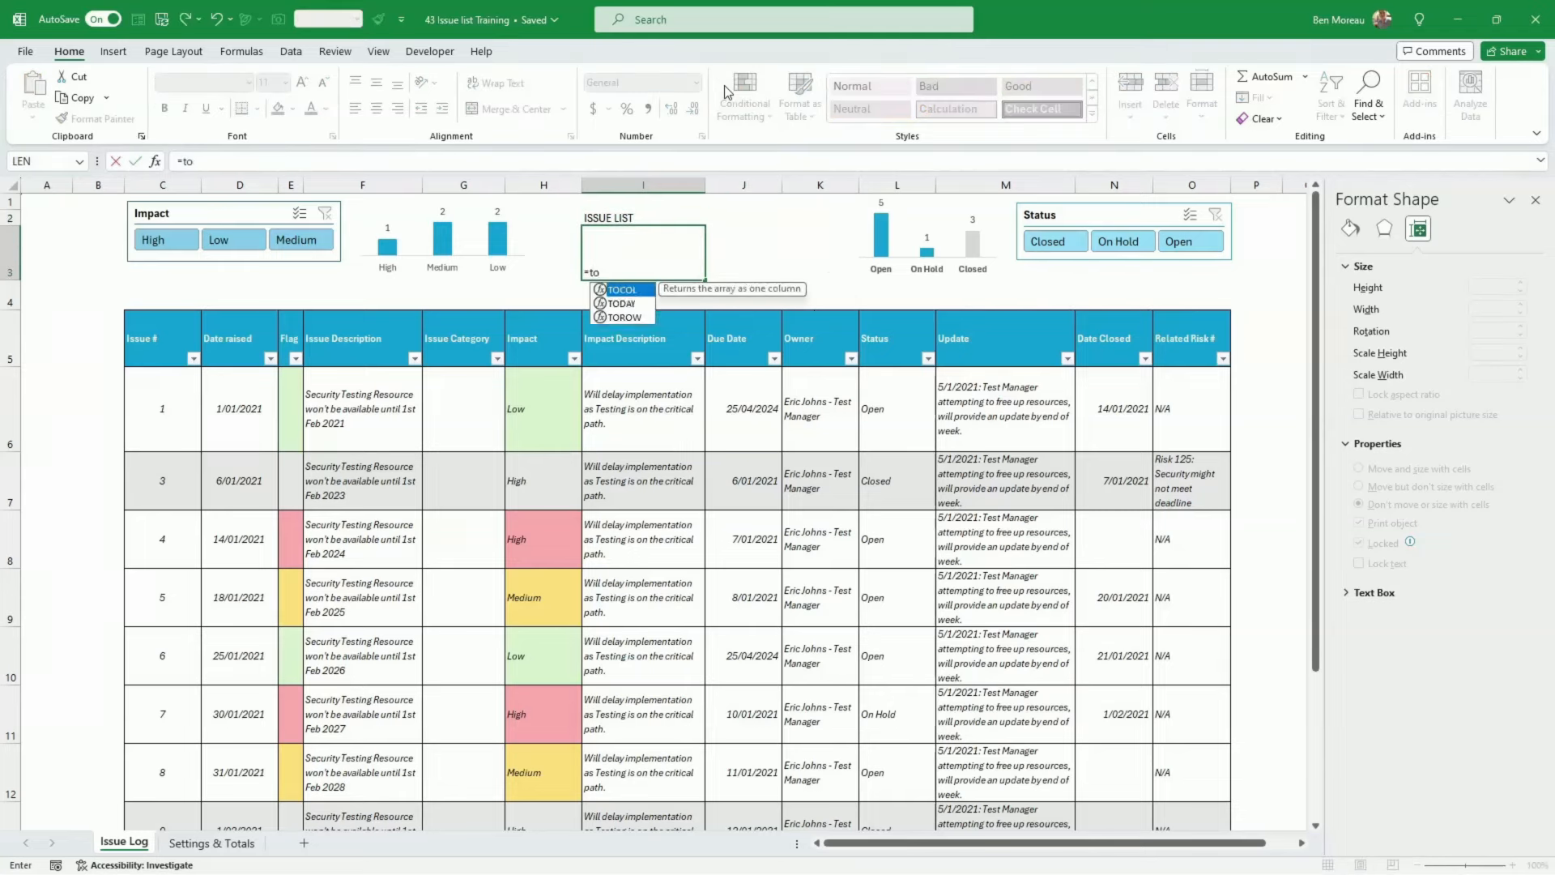
pyautogui.write('day()')
pyautogui.press('Return')
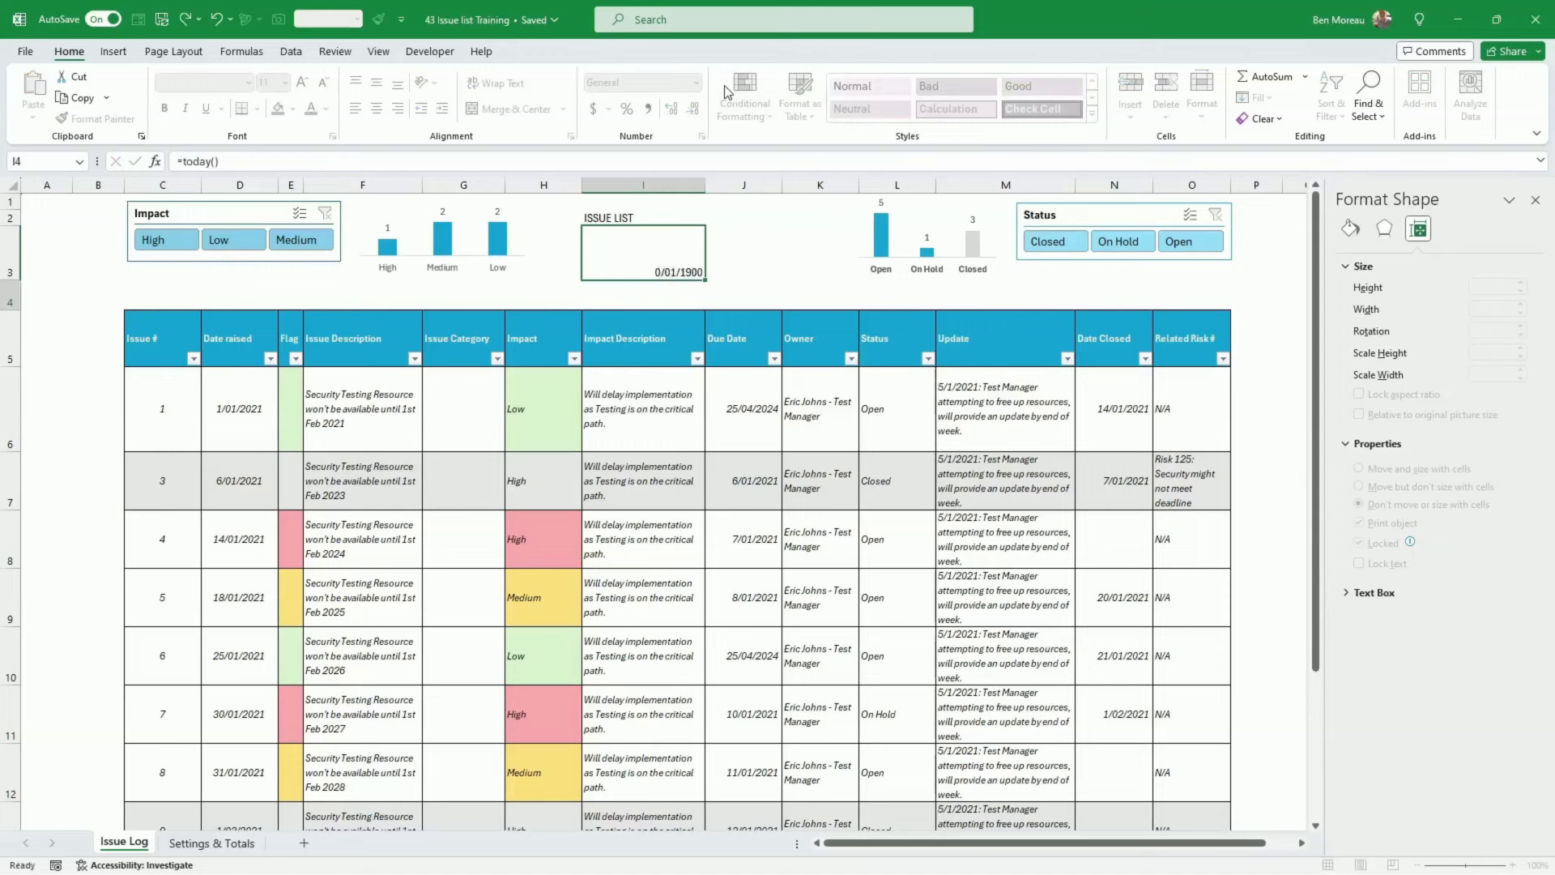
pyautogui.press('Up')
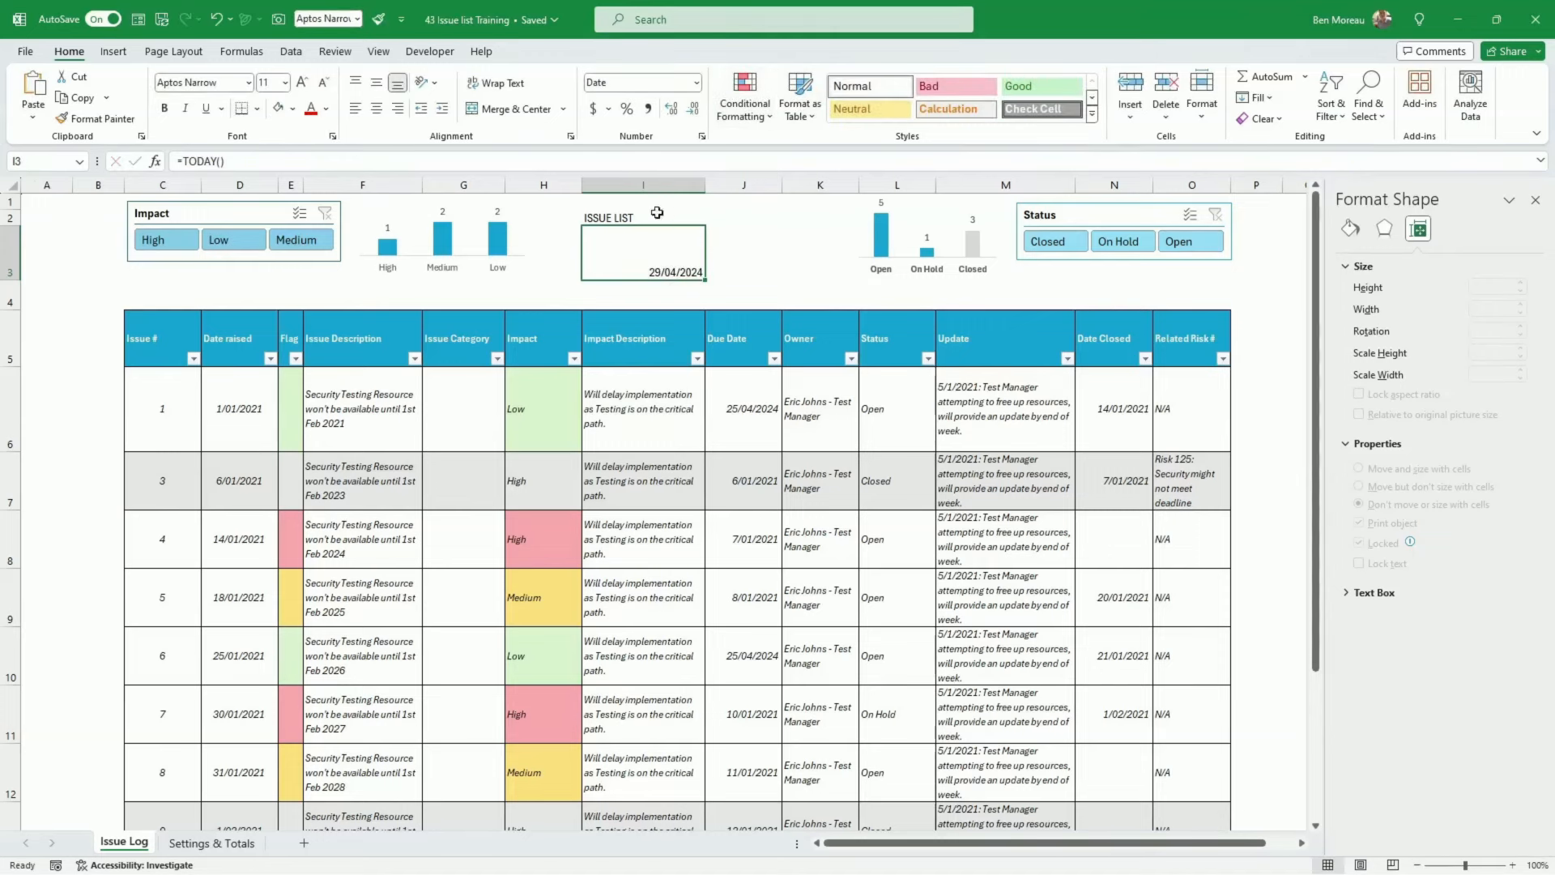
# Format H2:J2 as a title banner with turquoise fill and bold white text, and increase the height of row 2
pyautogui.moveTo(657, 212); pyautogui.dragTo(561, 217)
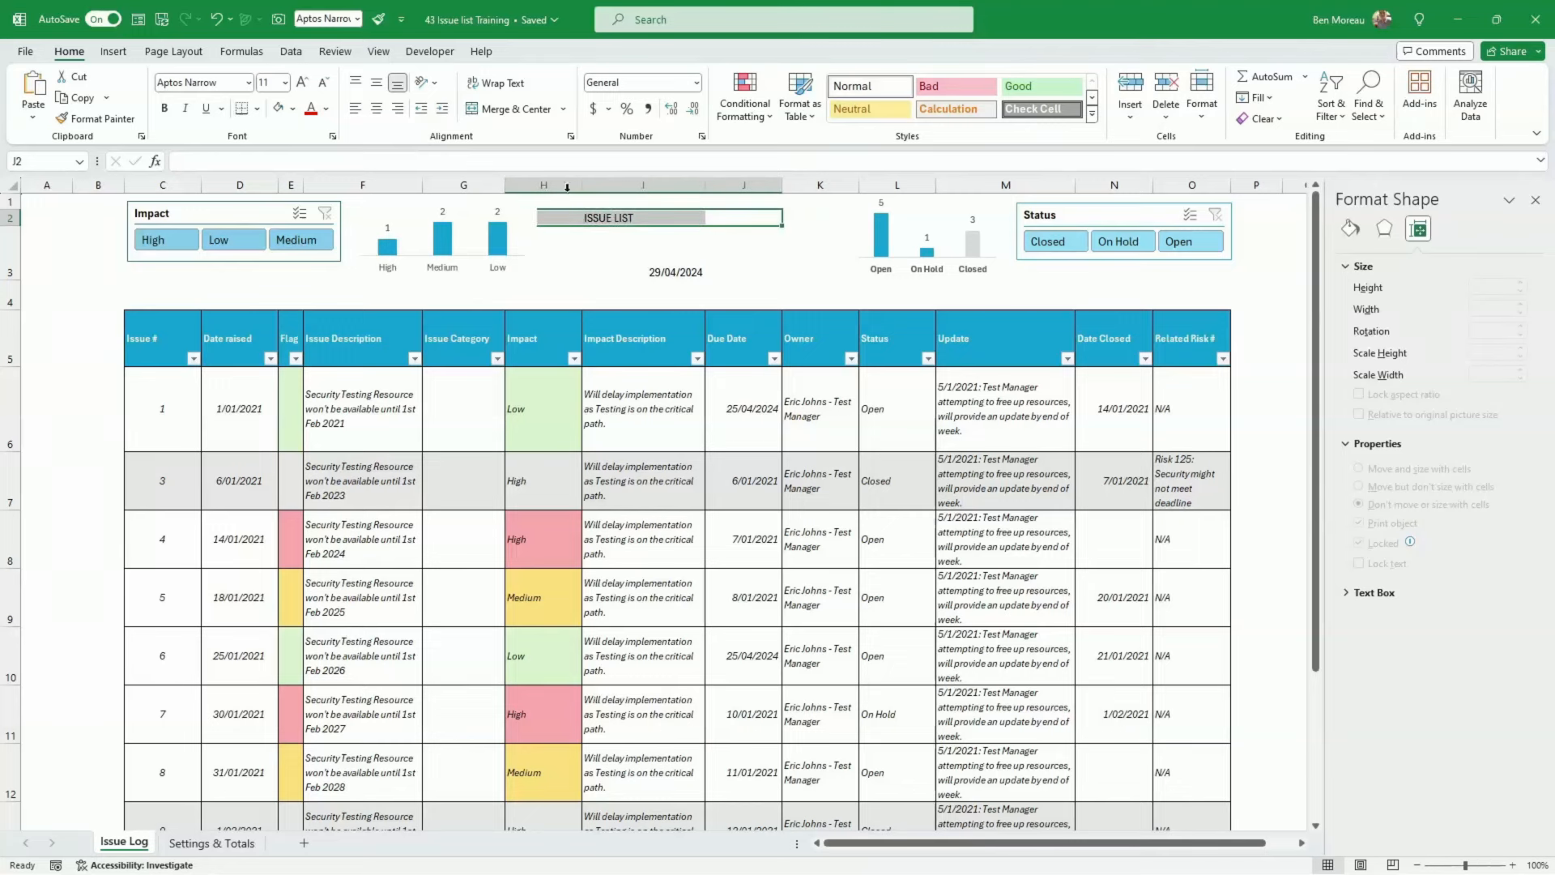
pyautogui.click(293, 109)
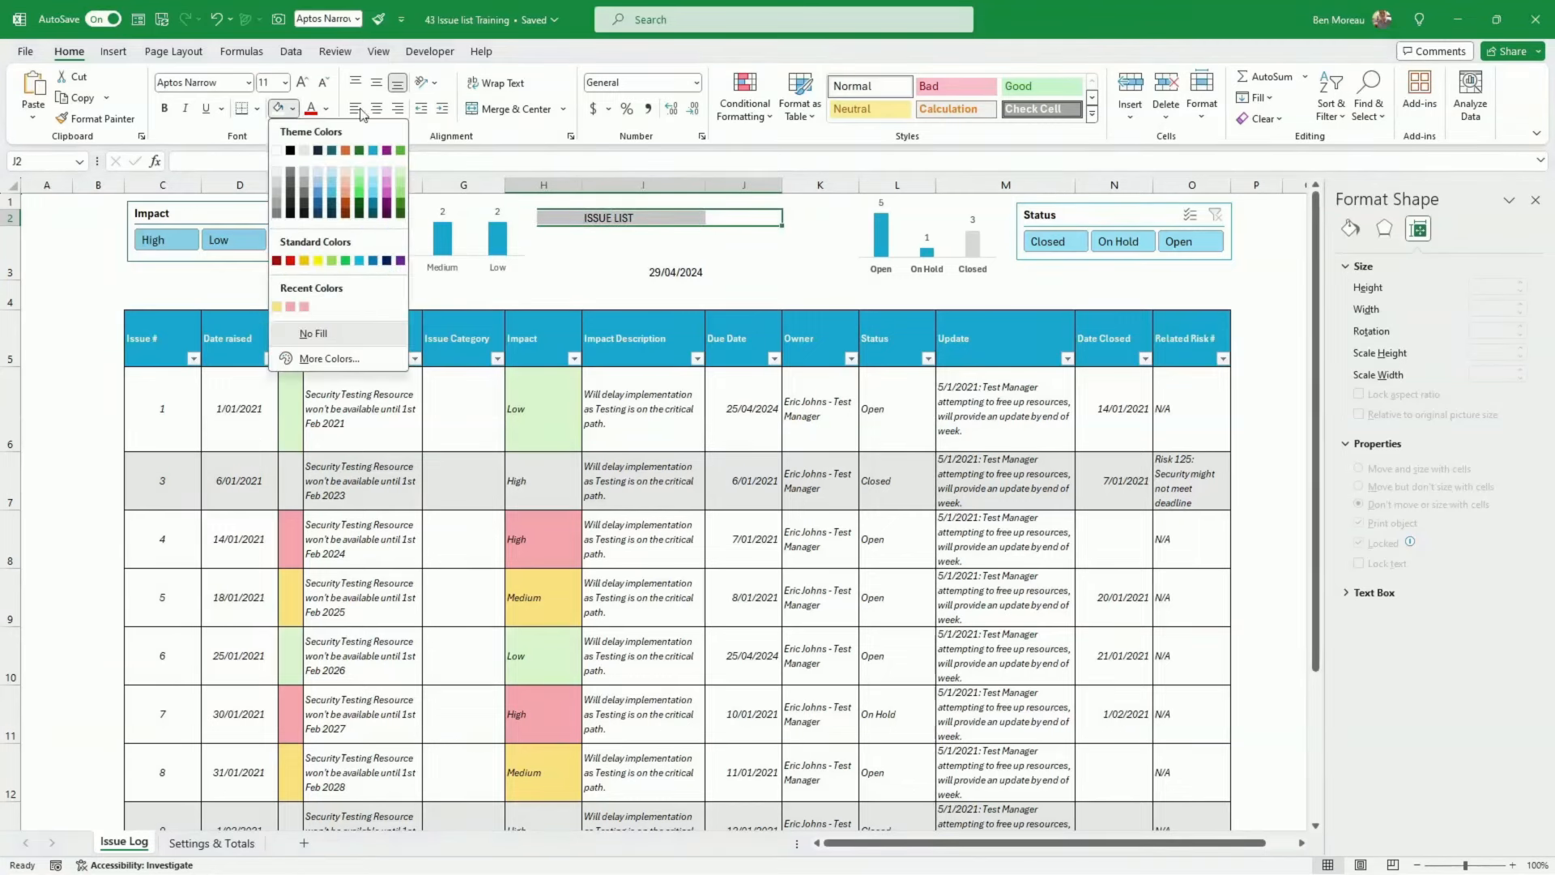
pyautogui.click(372, 152)
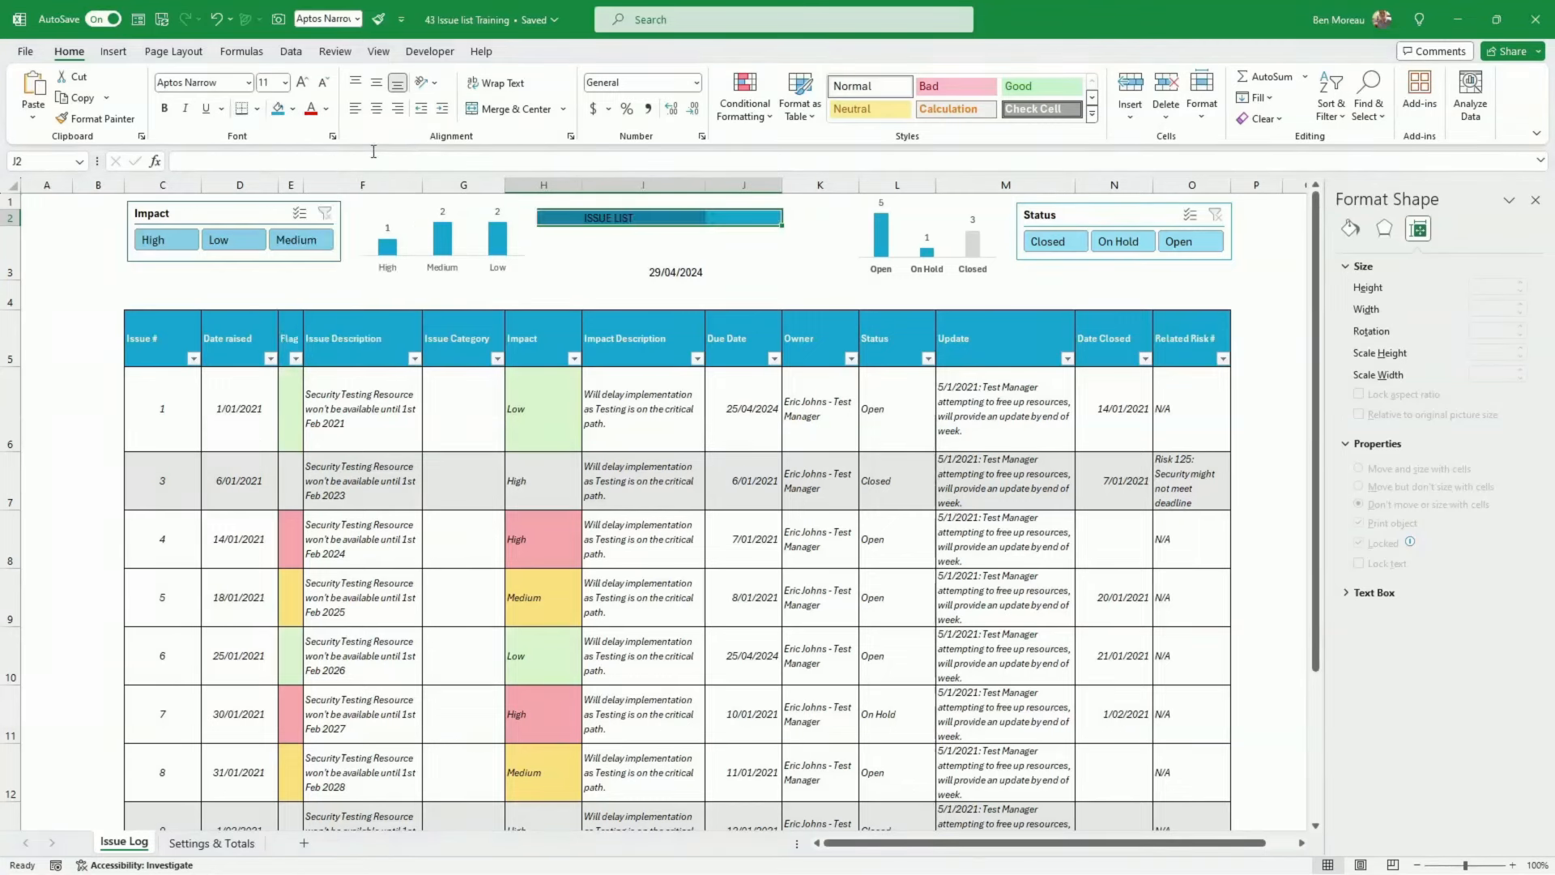
pyautogui.click(326, 110)
pyautogui.click(309, 176)
pyautogui.hotkey('ctrl', 'b')
pyautogui.moveTo(6, 226); pyautogui.dragTo(5, 247)
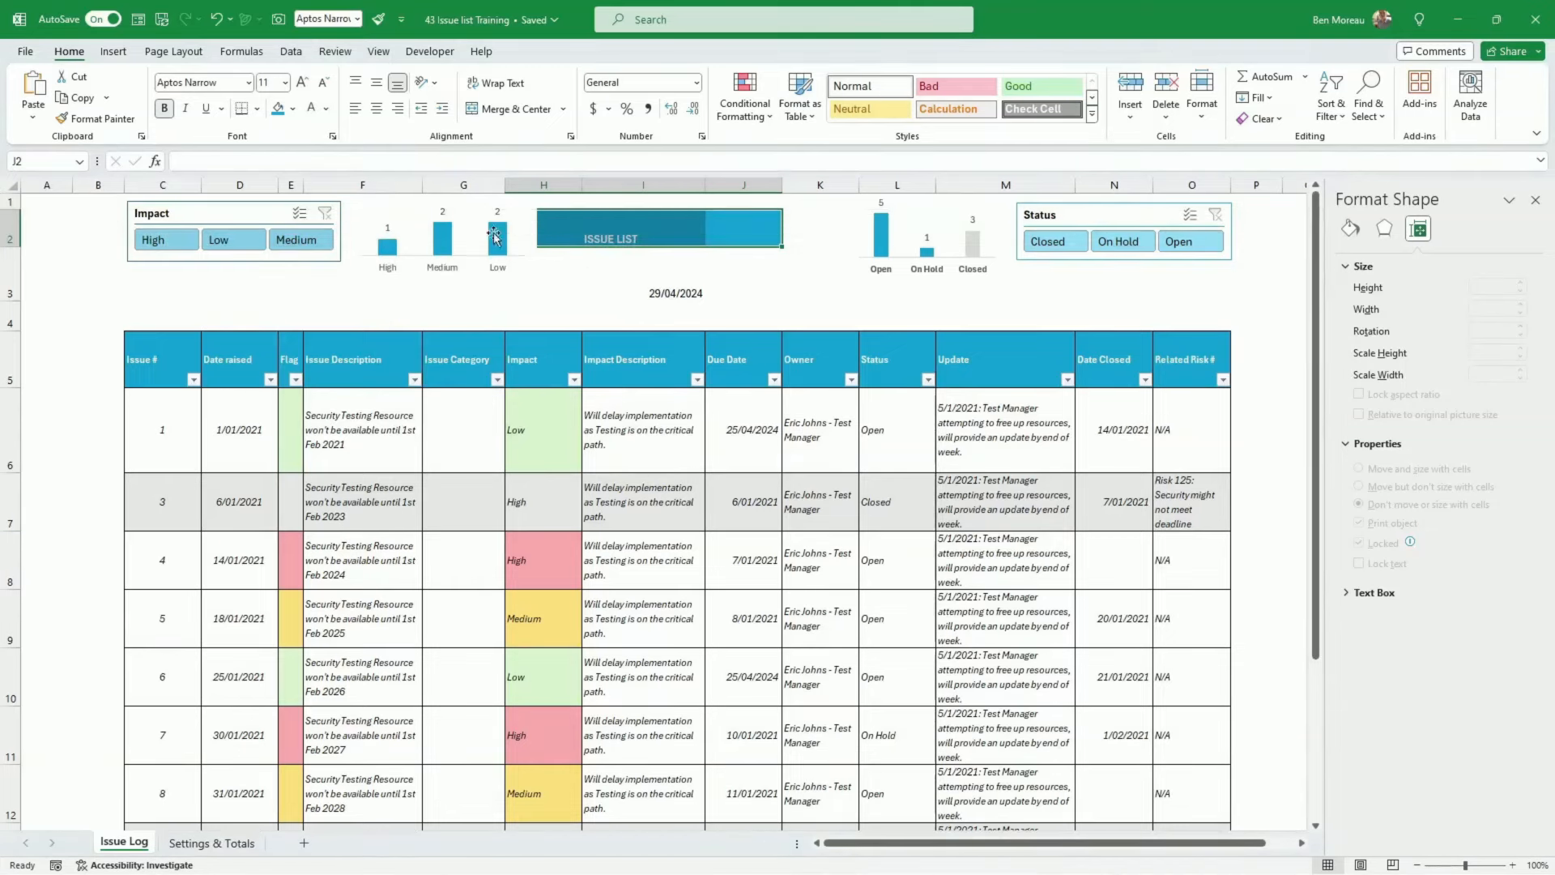
# Set the impact chart's background to No Fill and deselect the chart
pyautogui.click(528, 247)
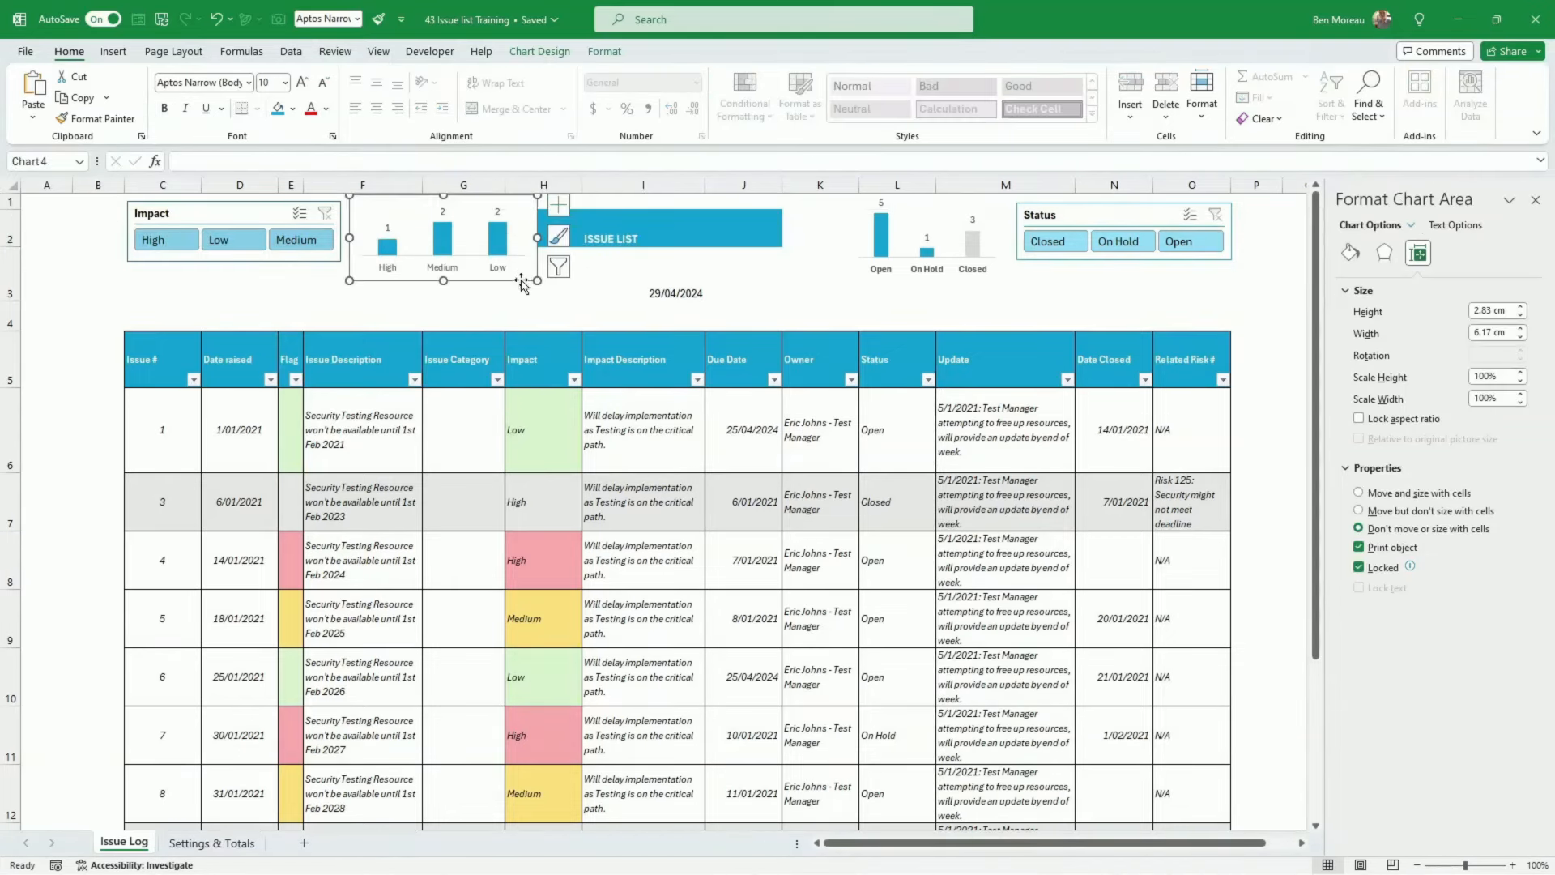
pyautogui.click(604, 52)
pyautogui.click(640, 76)
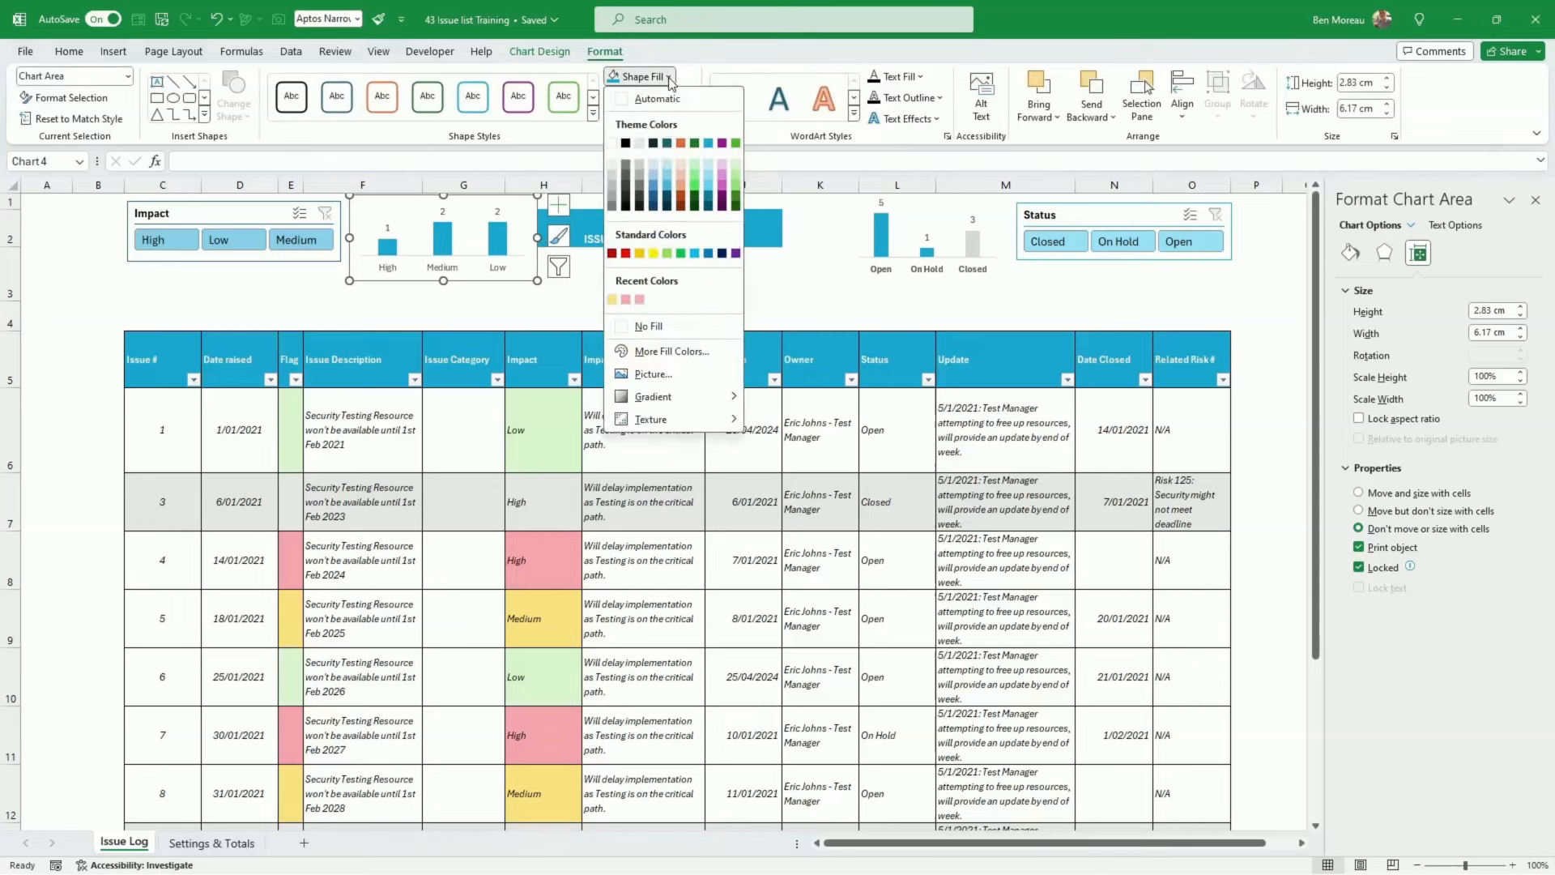
pyautogui.click(644, 326)
pyautogui.click(615, 287)
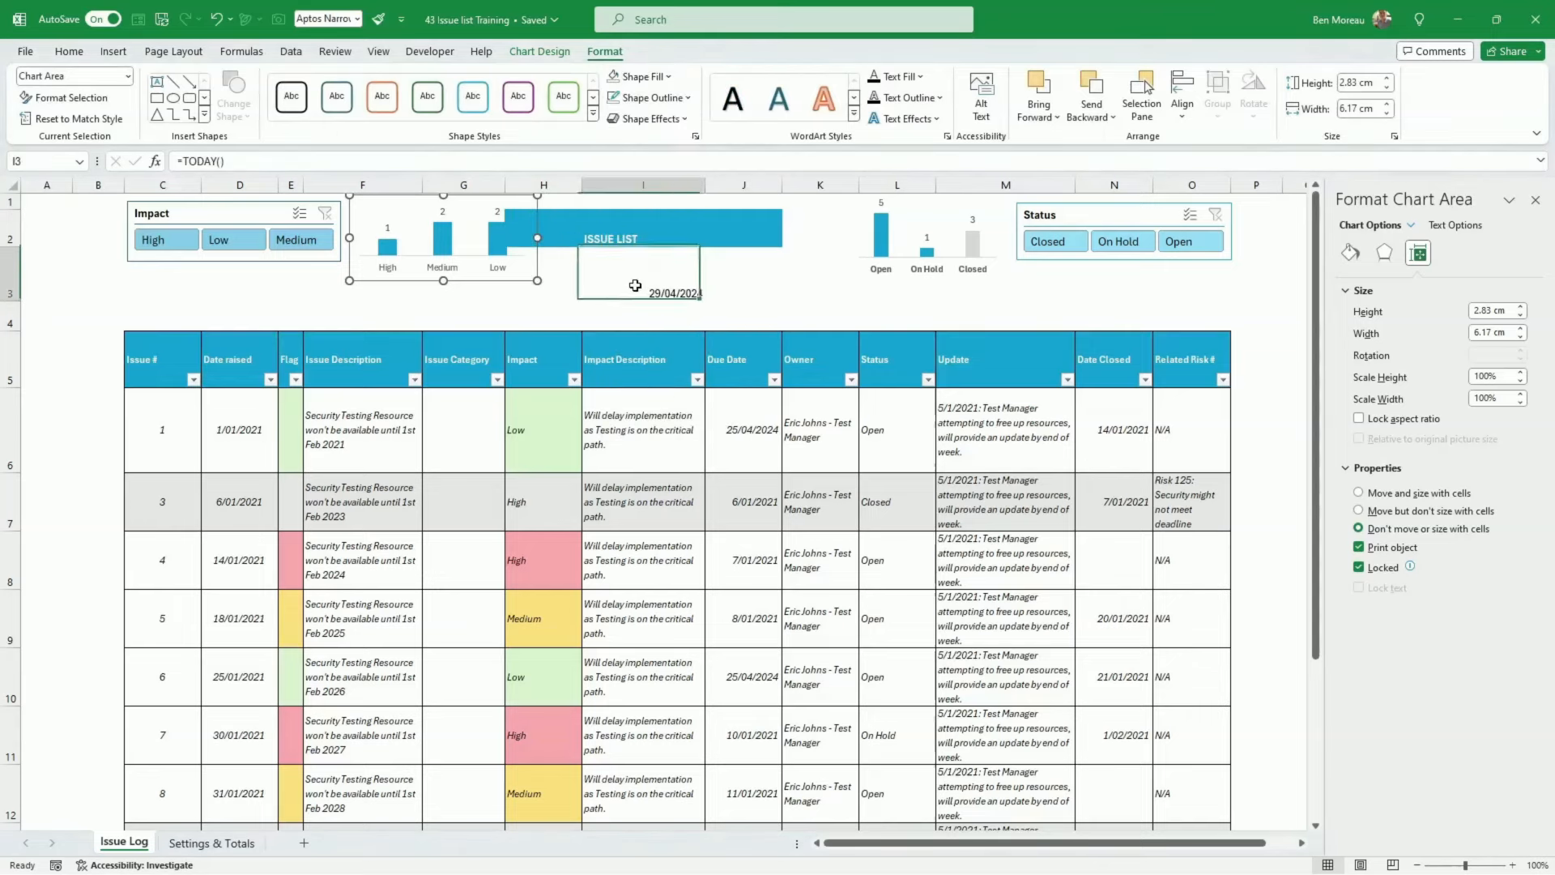
pyautogui.click(402, 274)
# Shift the title banner to I2:K2, merge and center it vertically and horizontally, and set its font size to 20
pyautogui.click(651, 240)
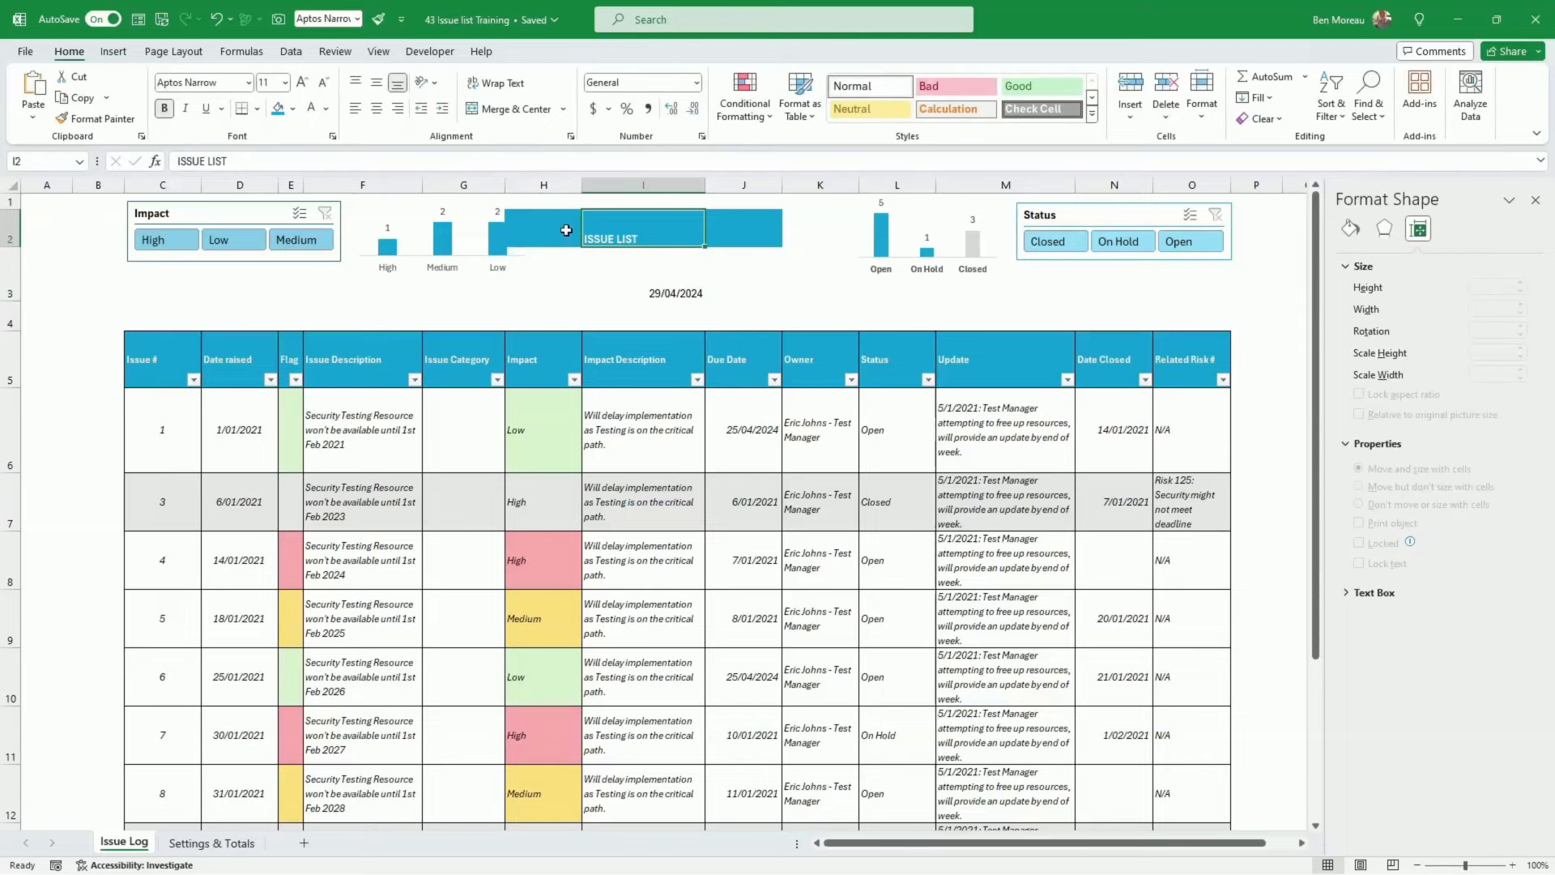
pyautogui.moveTo(566, 230); pyautogui.dragTo(795, 241)
pyautogui.click(508, 108)
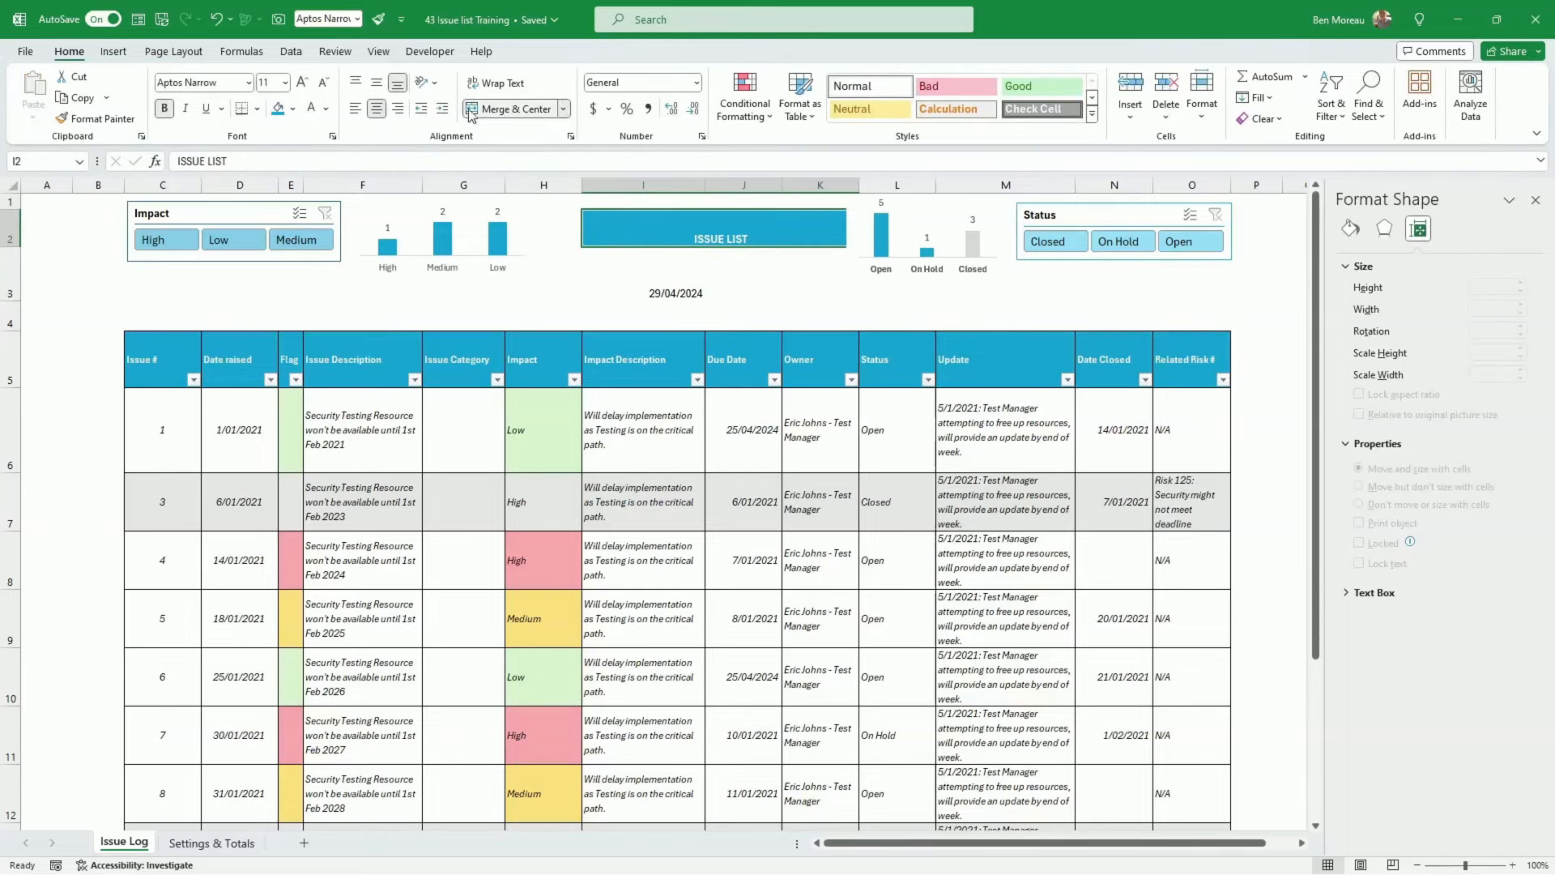
pyautogui.click(300, 89)
pyautogui.click(300, 89)
pyautogui.click(300, 89)
pyautogui.click(300, 89)
pyautogui.click(300, 89)
# Reduce the height of row 3 and merge and center the date across I3:K3
pyautogui.click(678, 293)
pyautogui.moveTo(14, 302); pyautogui.dragTo(15, 268)
pyautogui.moveTo(634, 254); pyautogui.dragTo(801, 259)
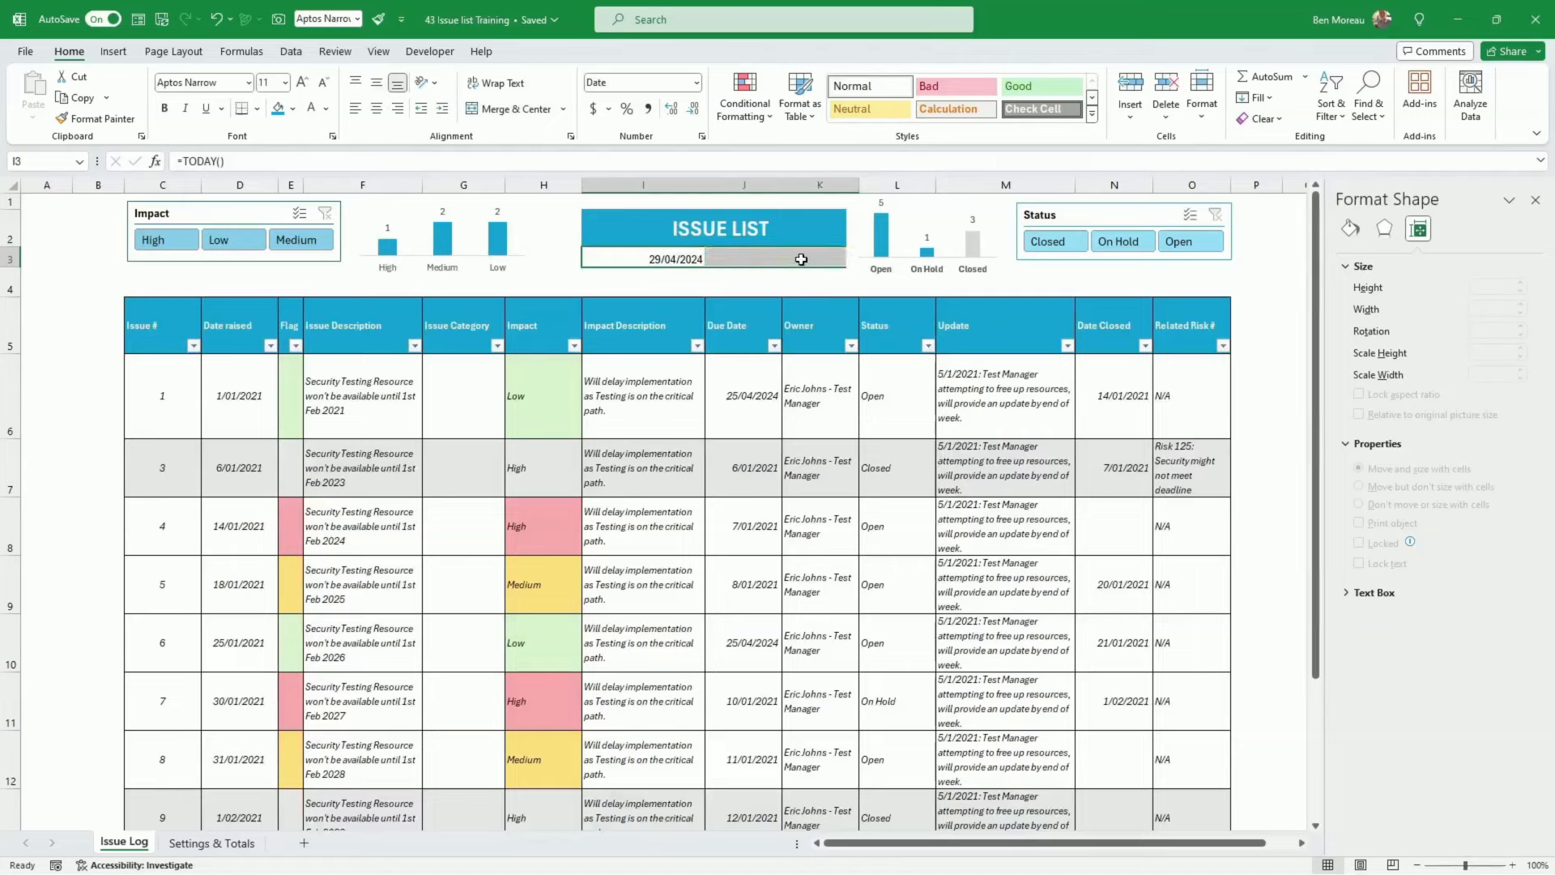
pyautogui.click(508, 108)
# Format the merged date cell with light turquoise fill, bold white text and middle vertical alignment
pyautogui.click(292, 108)
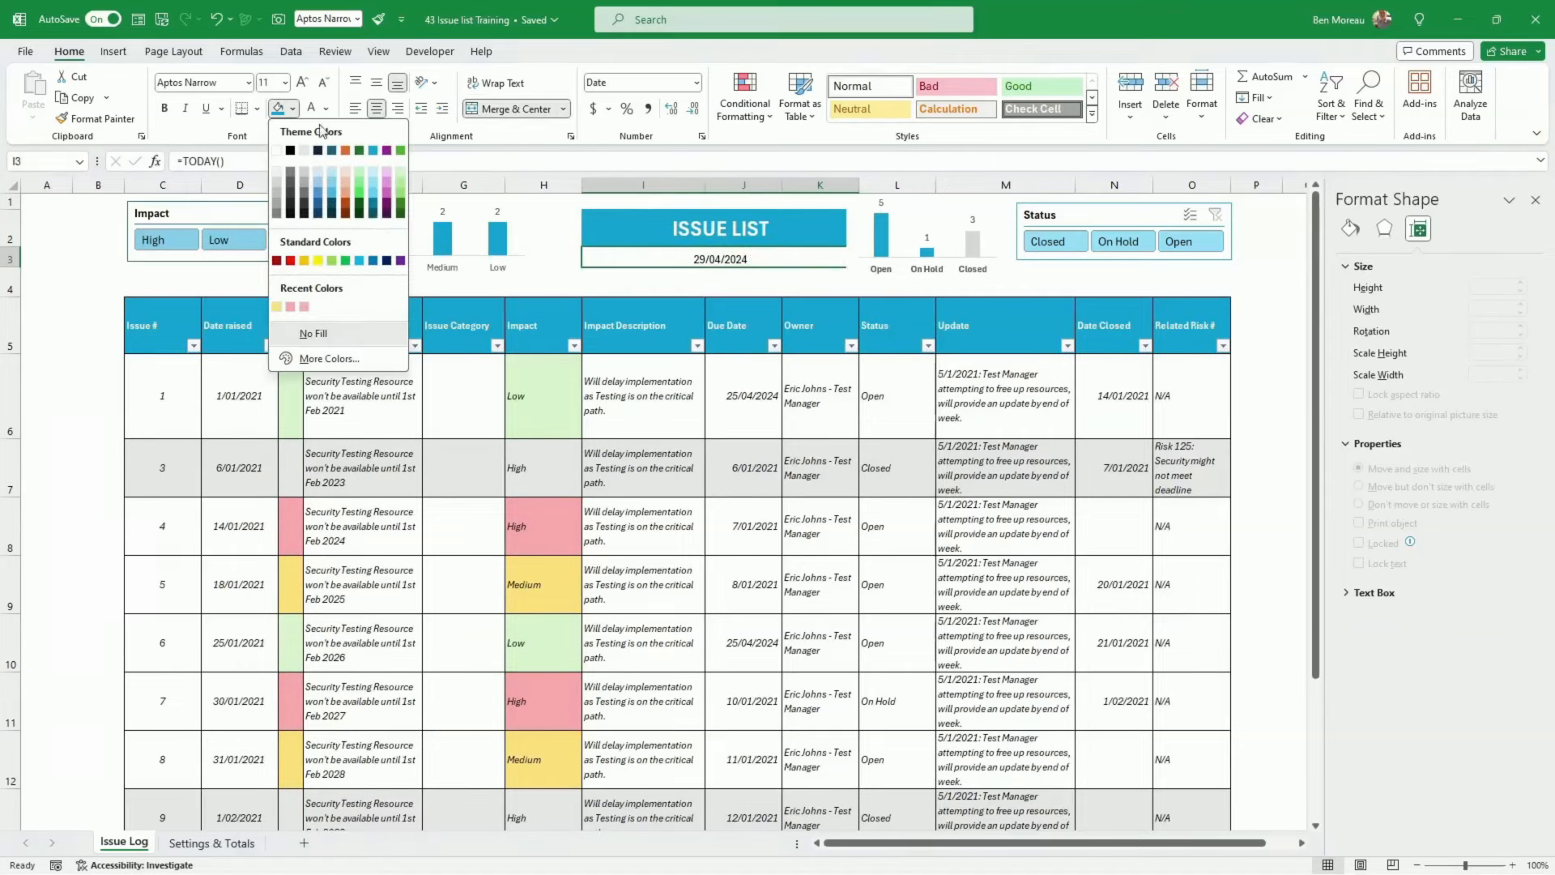
pyautogui.click(374, 171)
pyautogui.hotkey('ctrl', 'b')
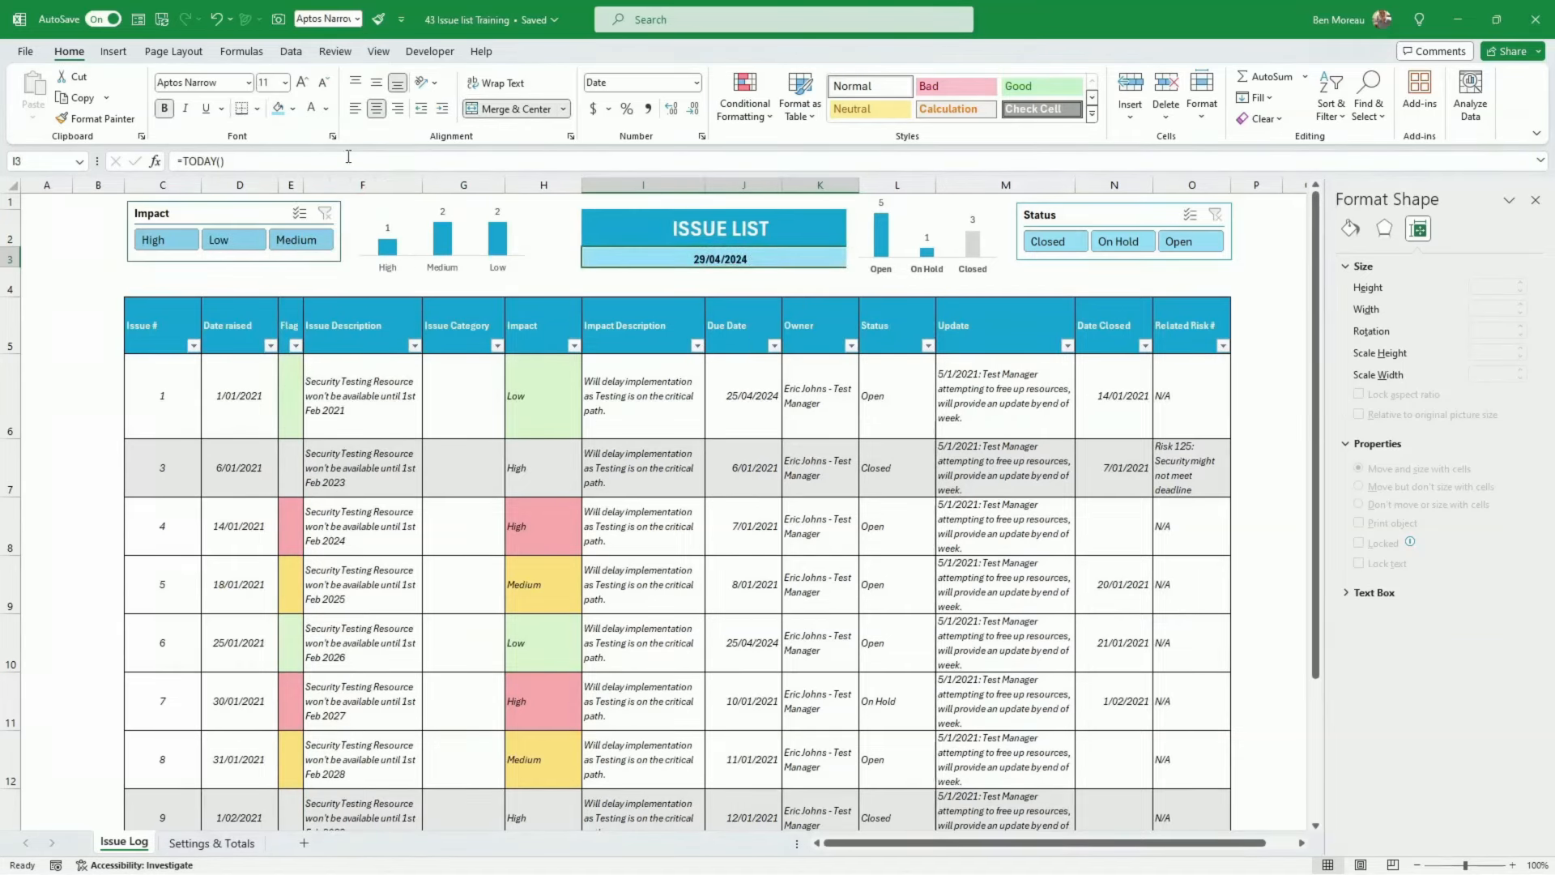
pyautogui.click(312, 108)
pyautogui.click(297, 109)
pyautogui.click(373, 189)
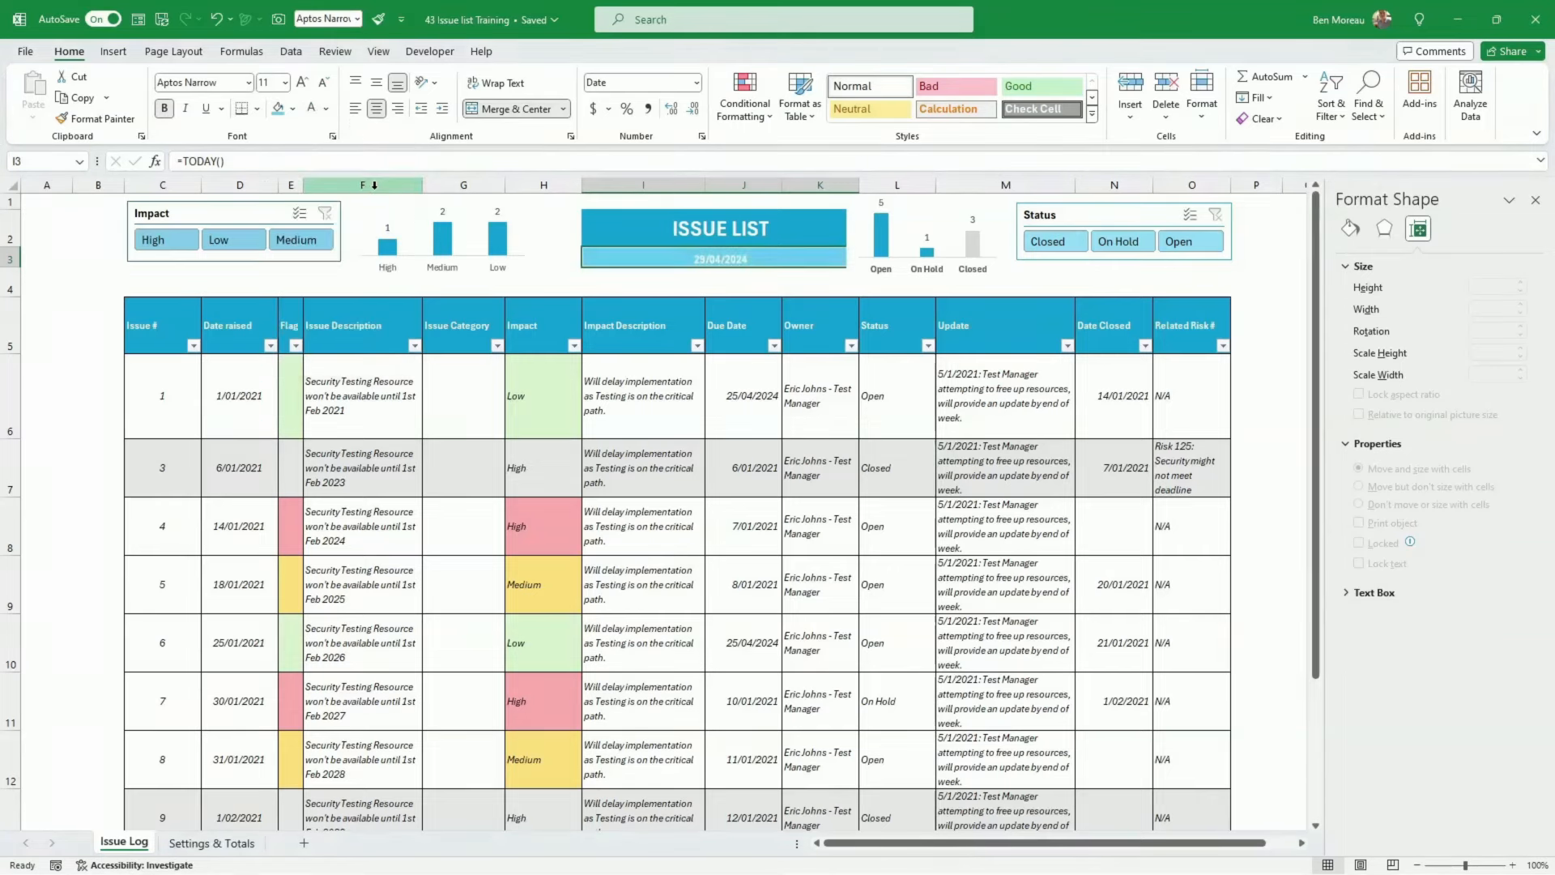
pyautogui.click(375, 83)
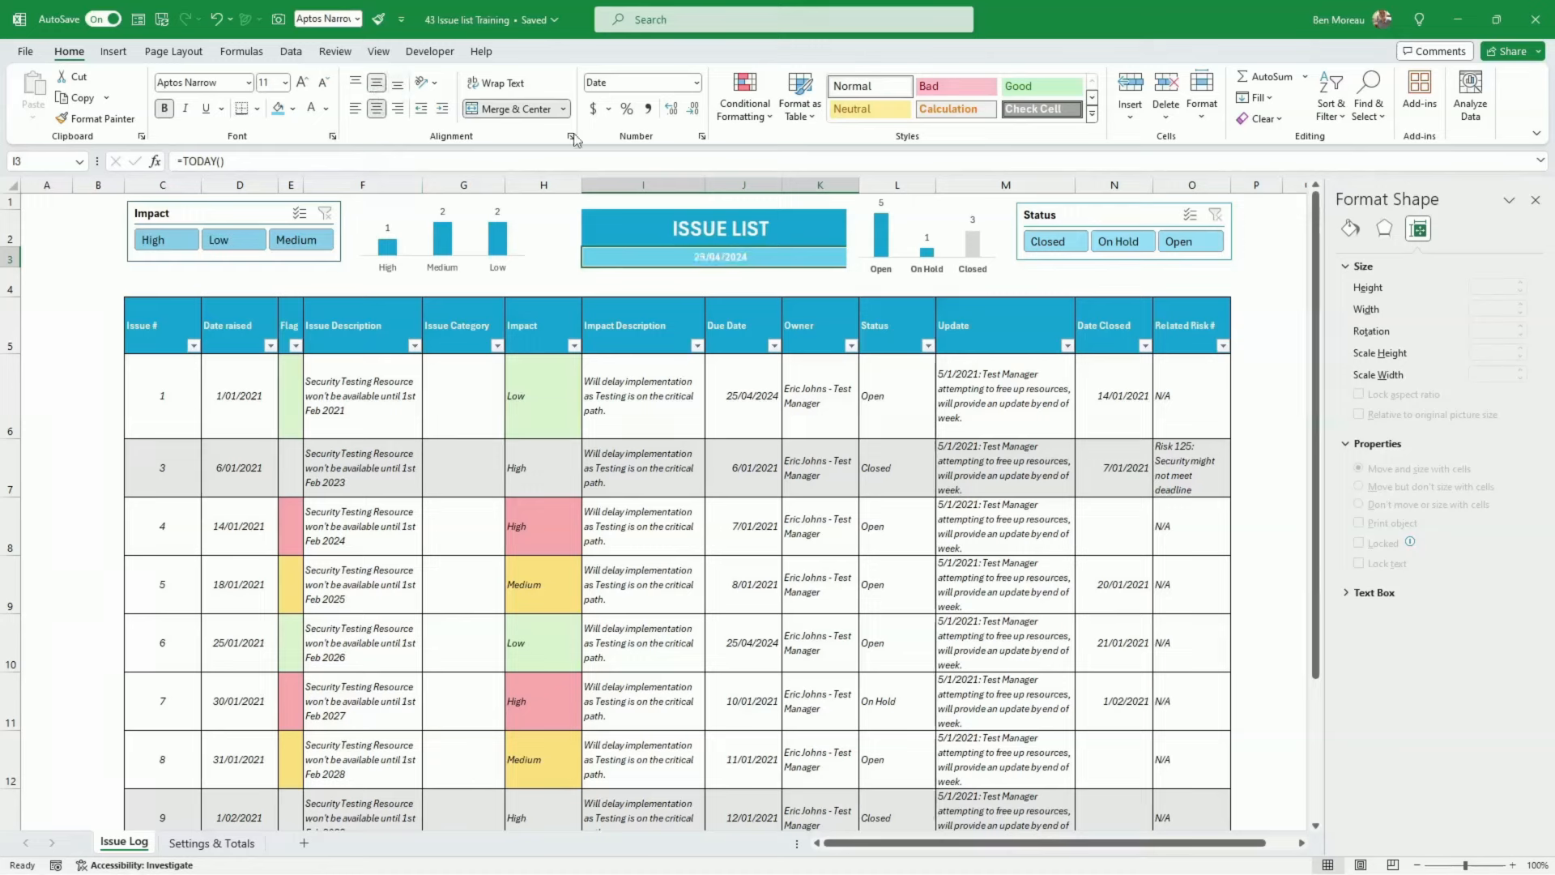
# Change the fill of the ISSUE LIST title cell to a darker turquoise shade
pyautogui.click(695, 234)
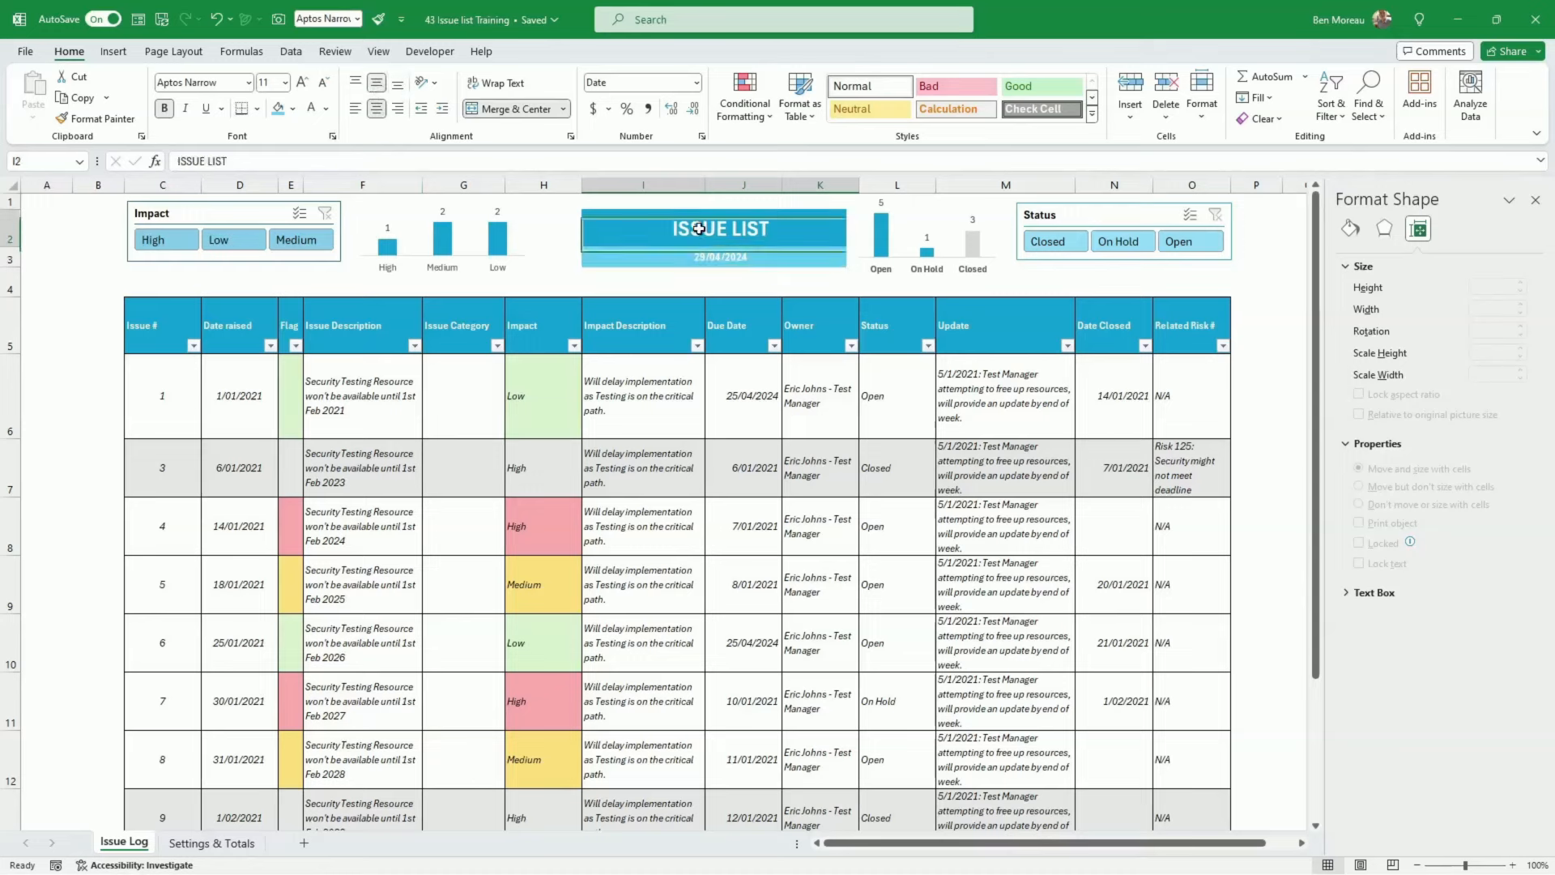
pyautogui.click(300, 109)
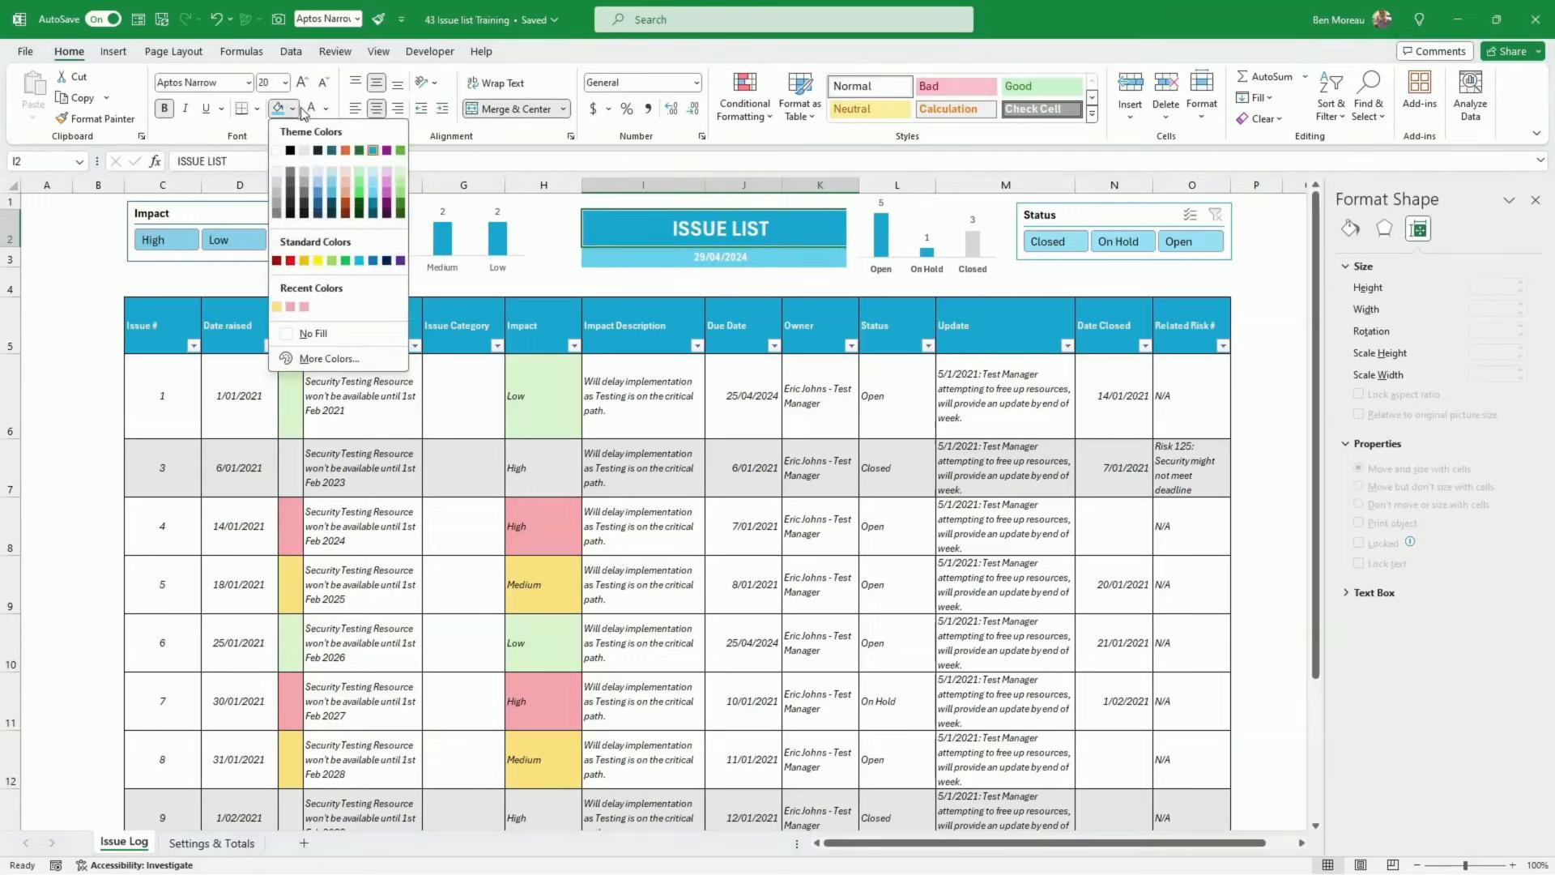
pyautogui.click(375, 204)
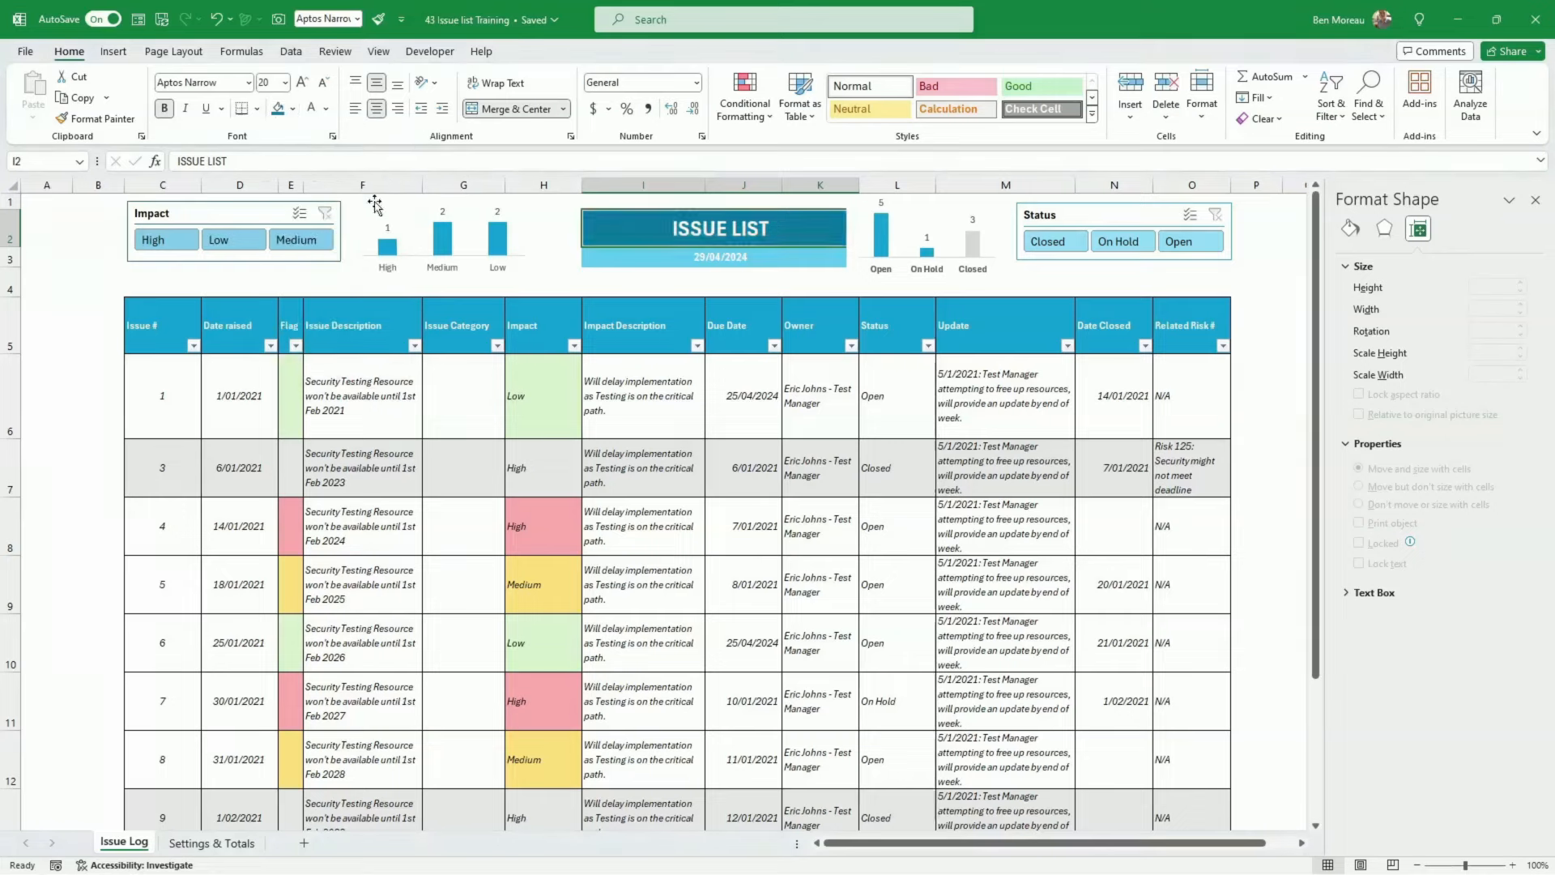
pyautogui.click(506, 259)
pyautogui.click(673, 570)
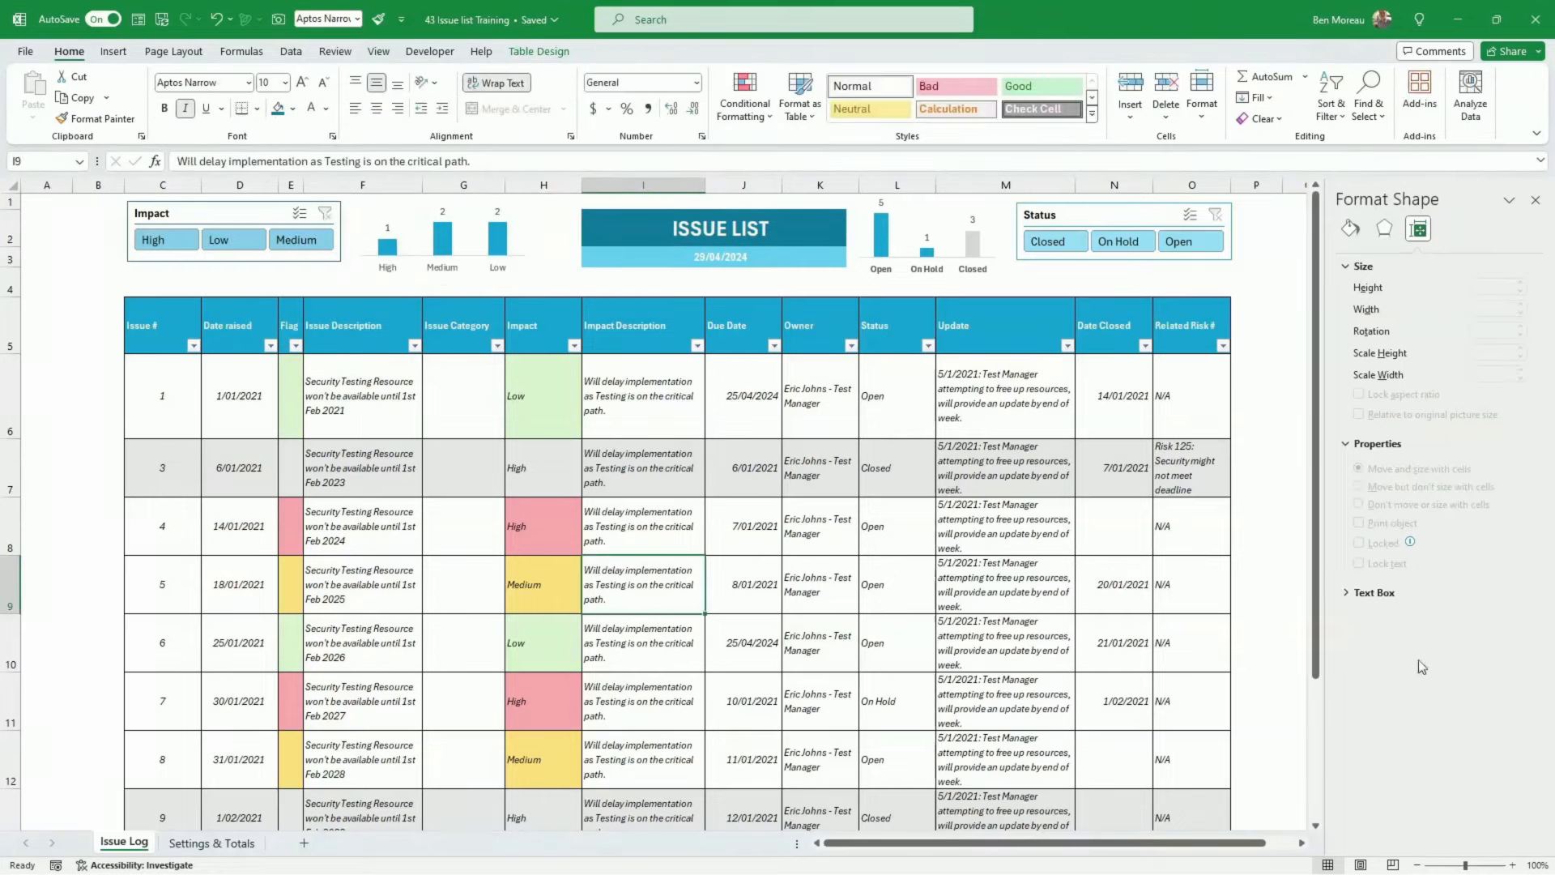
# Nudge the Impact slicer slightly down and narrow column H on the Issue Log sheet
pyautogui.click(1292, 444)
pyautogui.click(252, 263)
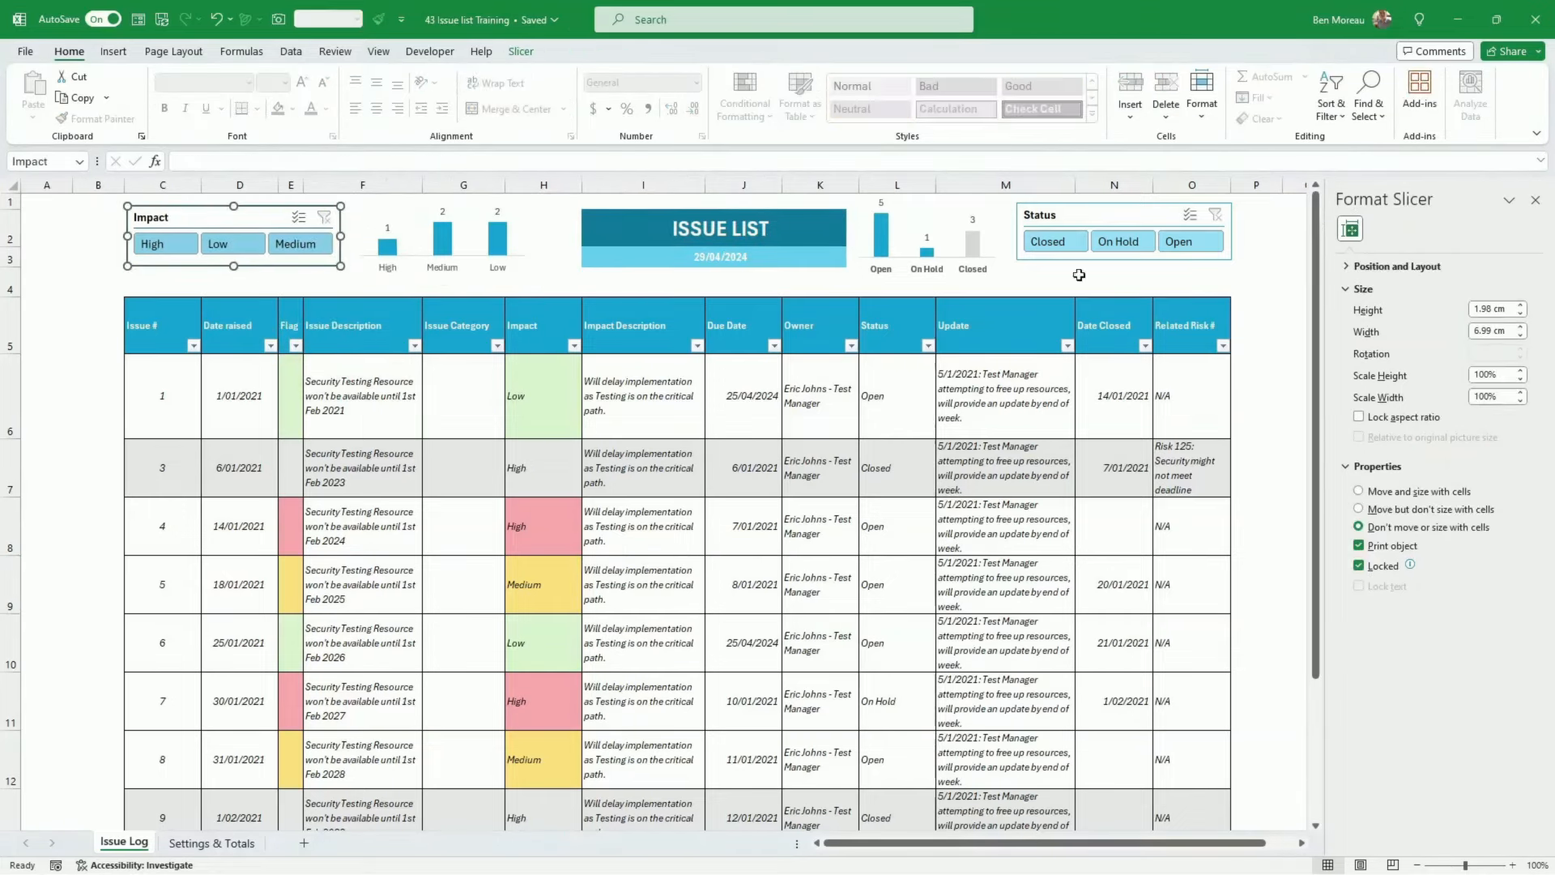
pyautogui.click(678, 241)
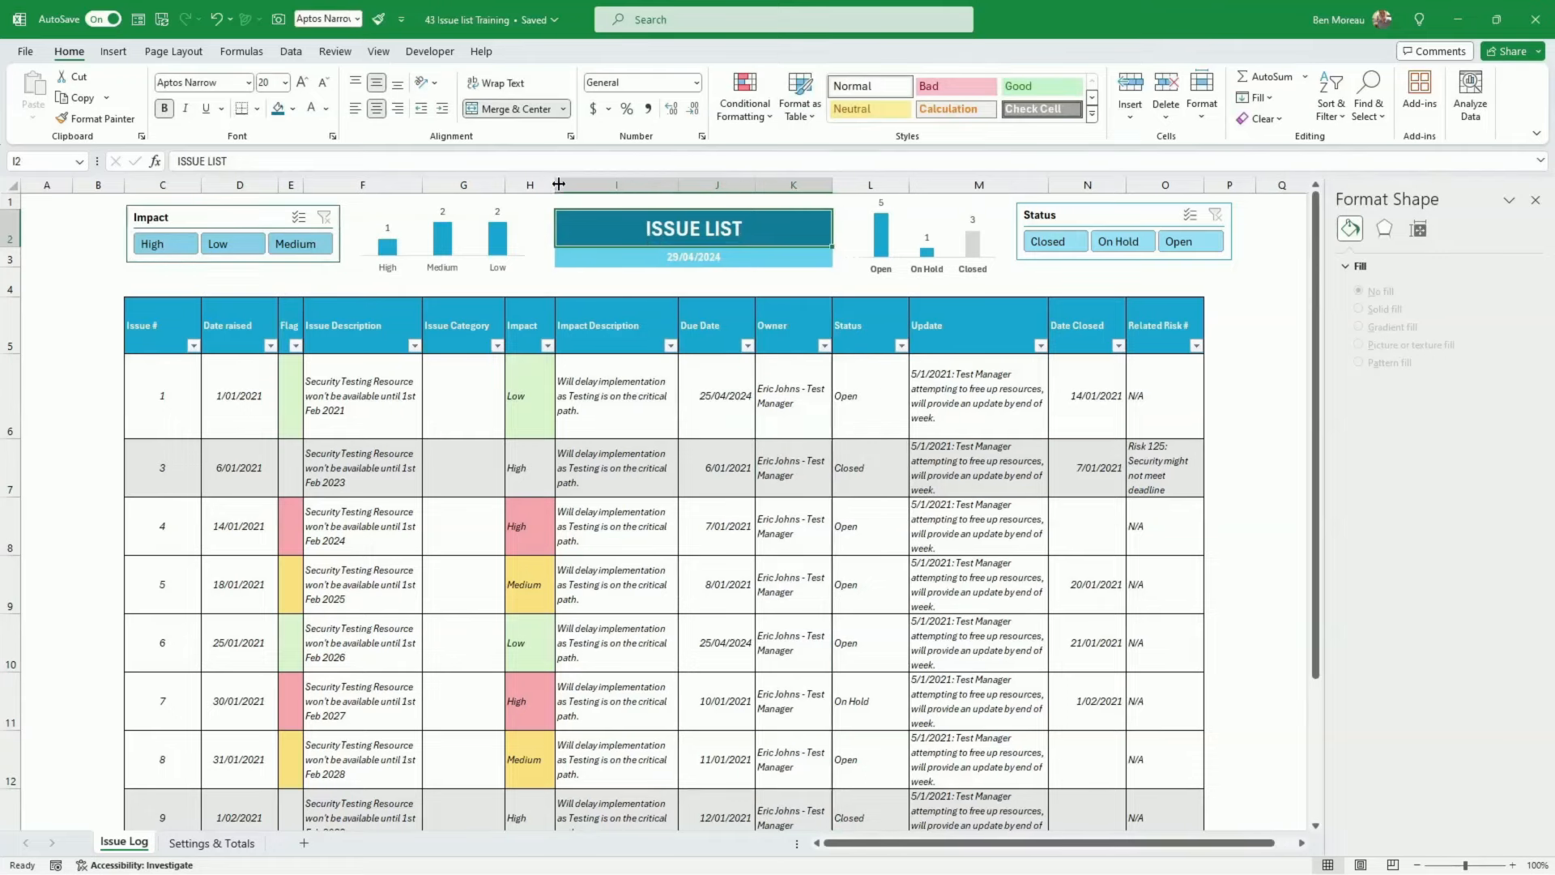
# On the Settings & Totals sheet, format the Issue Status range C4:D7 as a purple table with headers
pyautogui.click(164, 840)
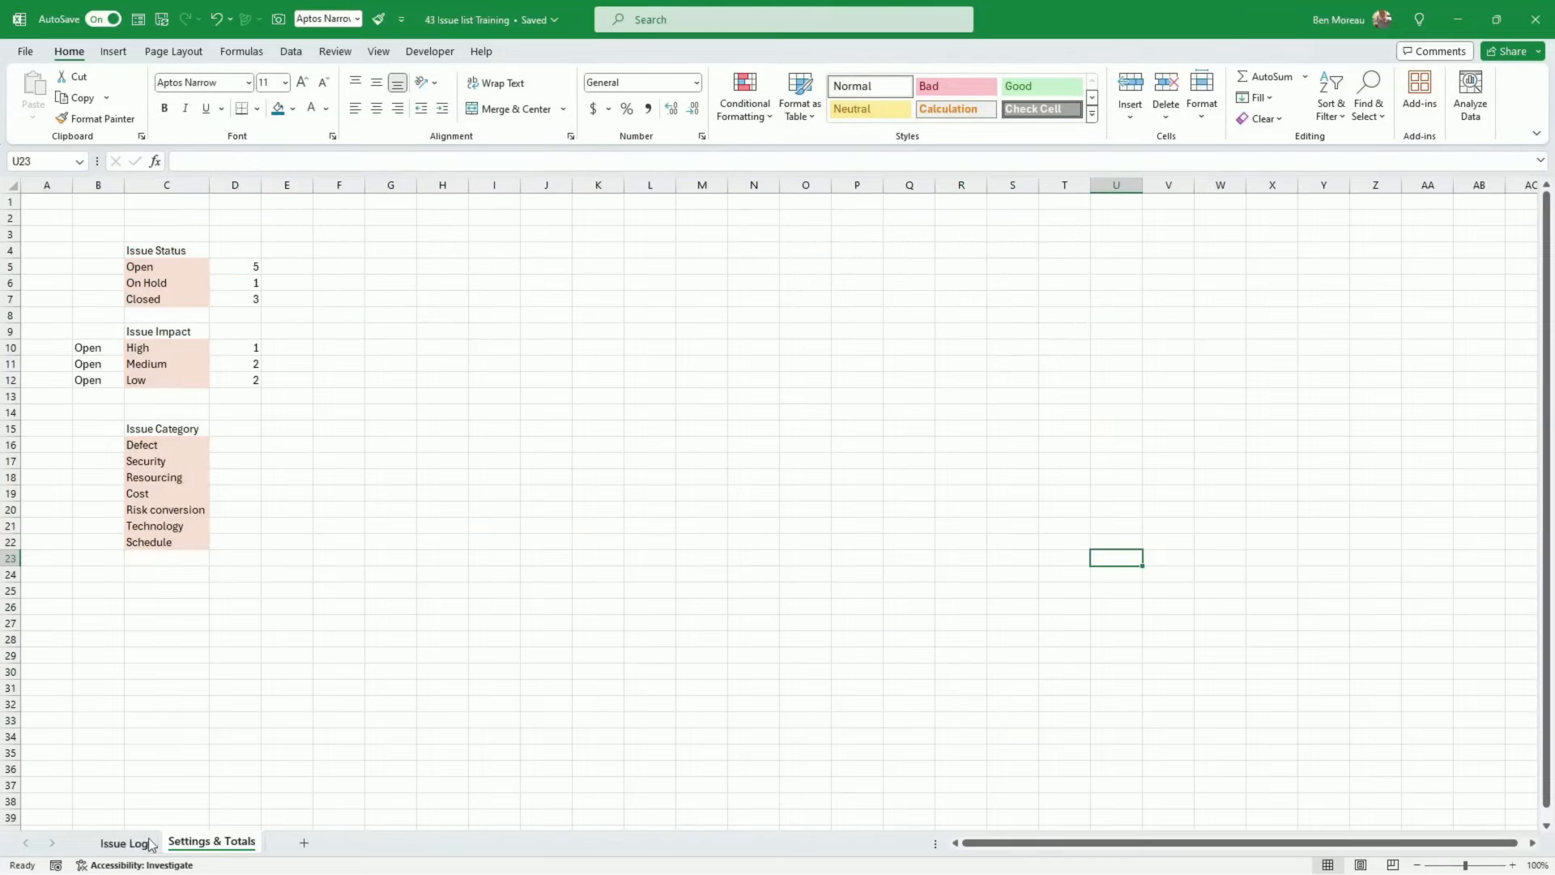
pyautogui.click(164, 247)
pyautogui.moveTo(163, 247); pyautogui.dragTo(229, 296)
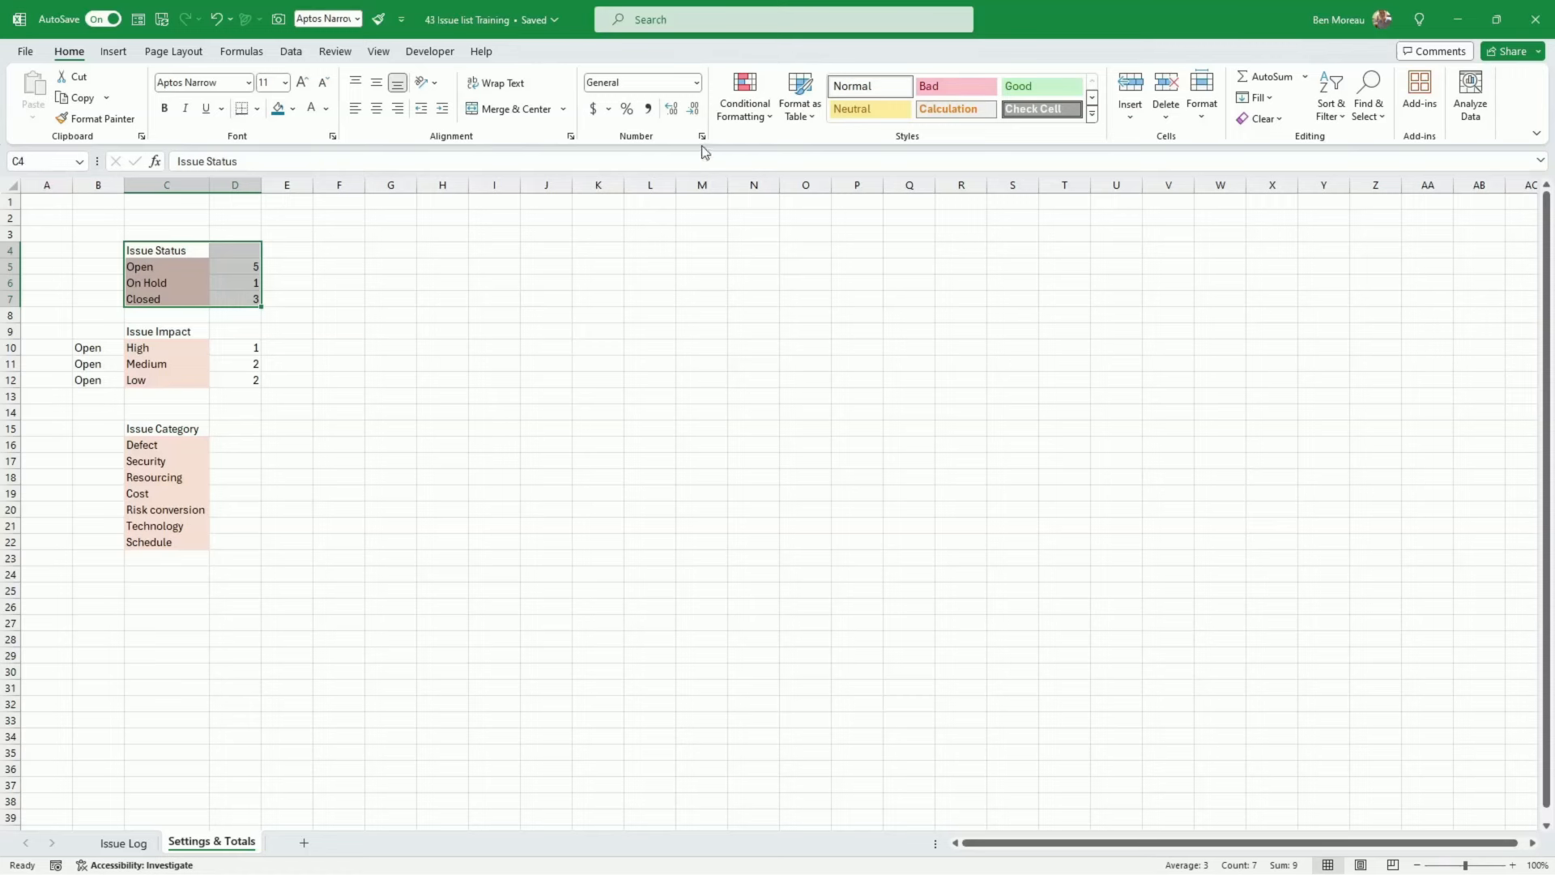
pyautogui.click(797, 113)
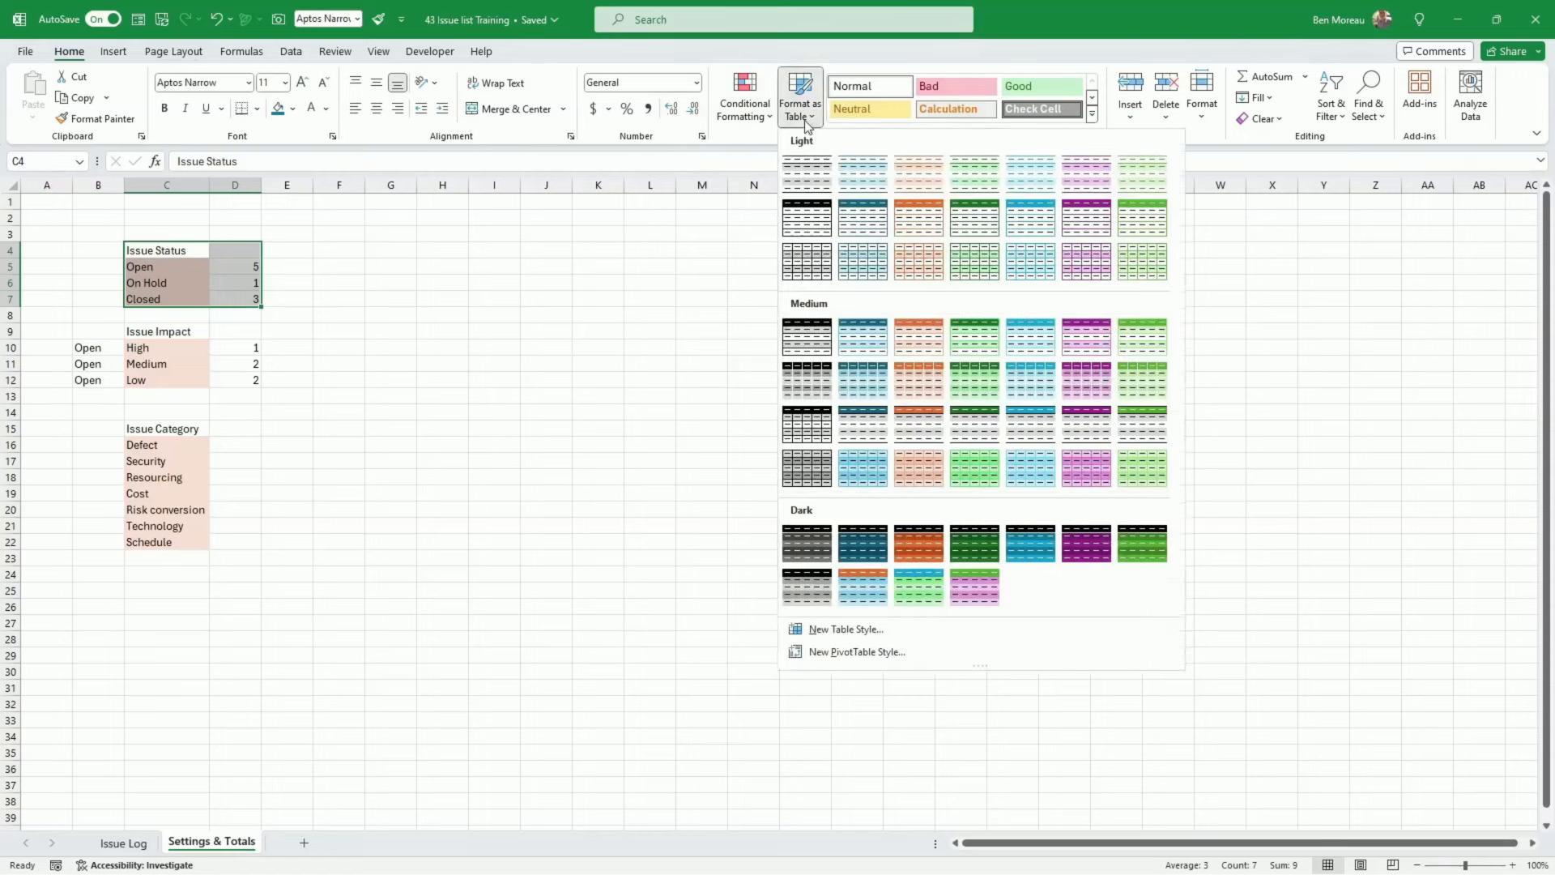
pyautogui.click(1086, 217)
pyautogui.click(1184, 278)
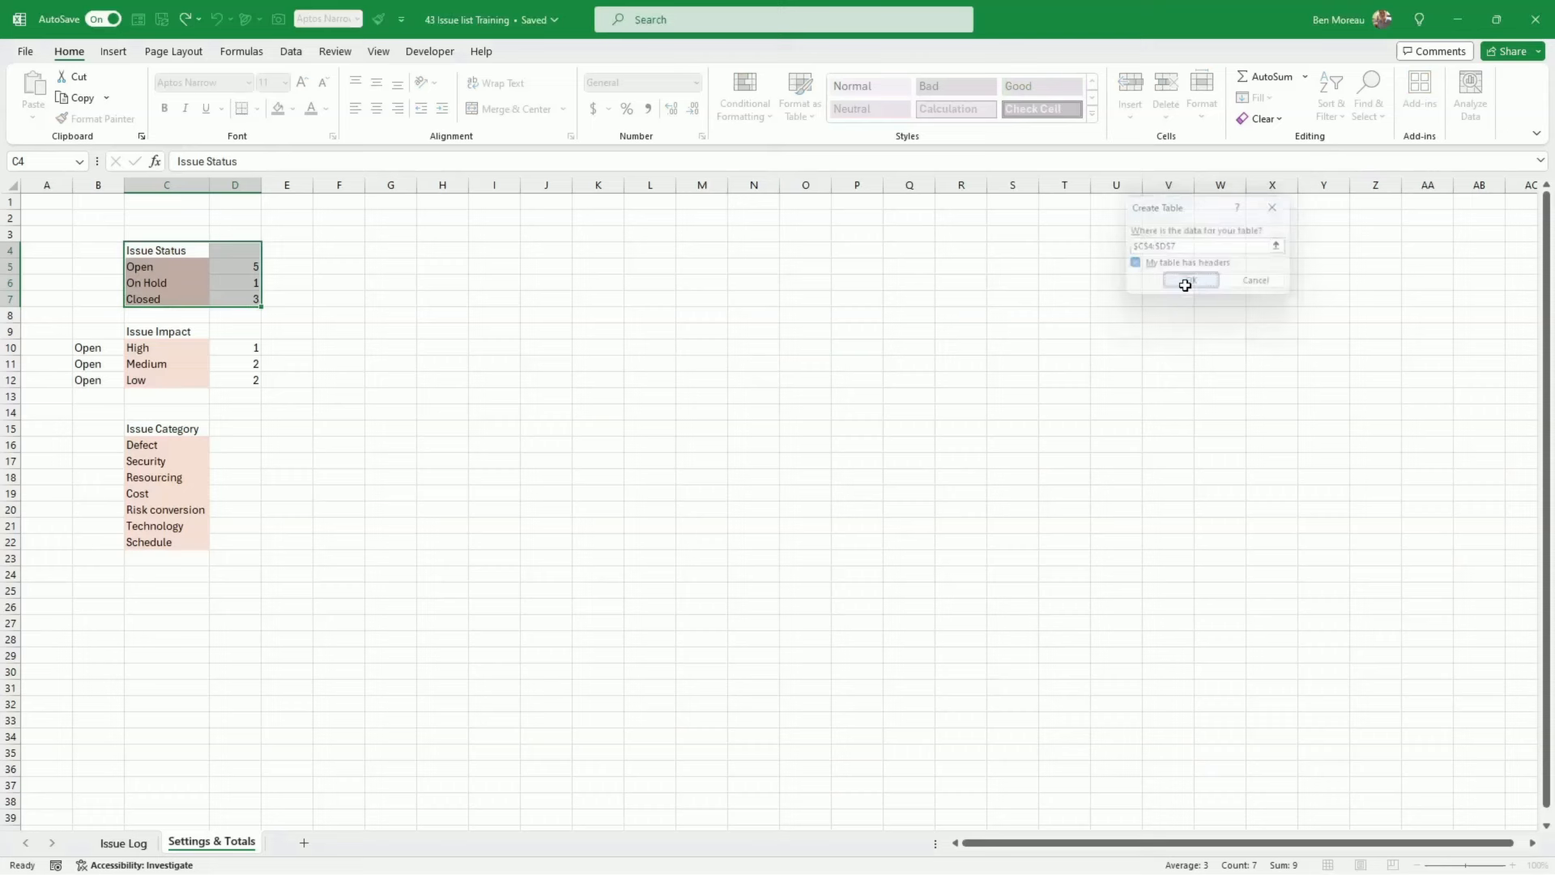
pyautogui.click(1142, 317)
# Fill the Issue Status entries in C5:C7 with light purple
pyautogui.moveTo(176, 267); pyautogui.dragTo(175, 300)
pyautogui.click(69, 52)
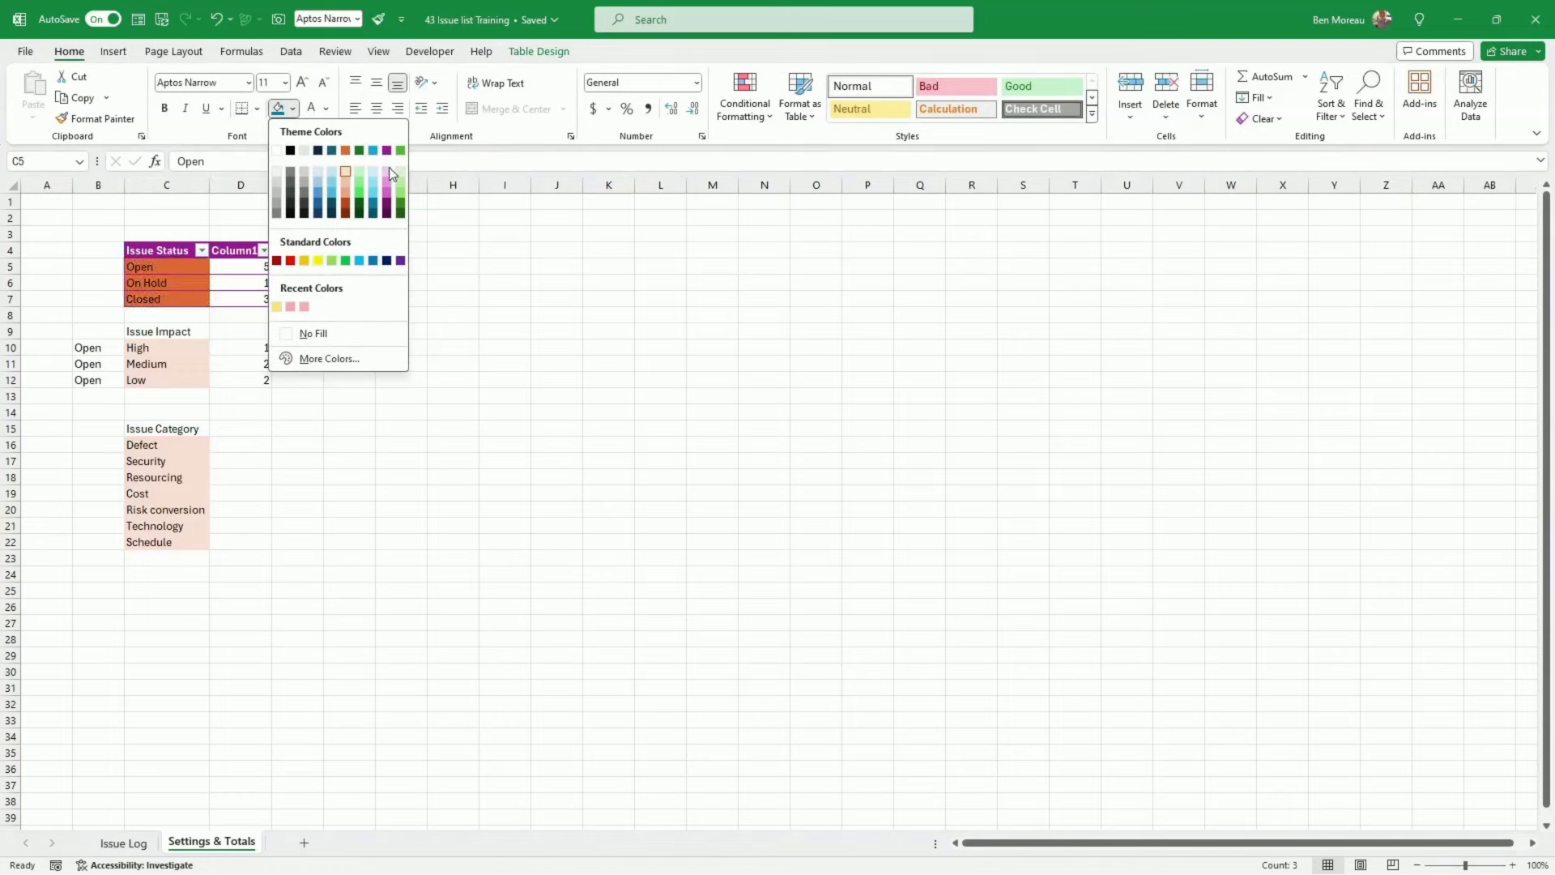
pyautogui.click(387, 168)
pyautogui.click(586, 270)
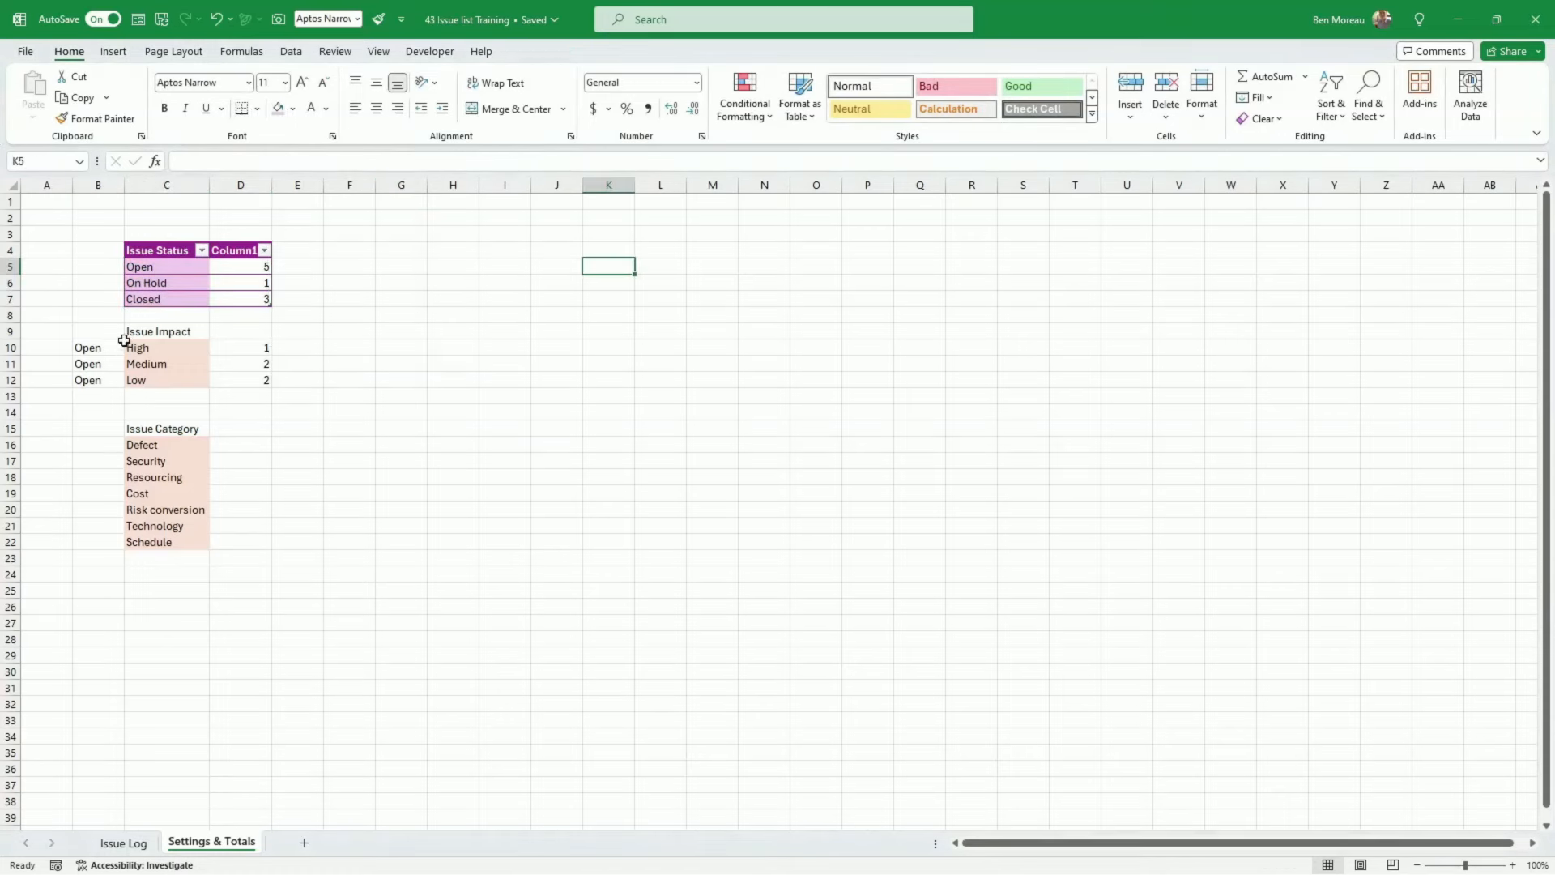
# Format the Issue Impact range C9:D12 as a green table with headers
pyautogui.click(800, 104)
pyautogui.click(1142, 217)
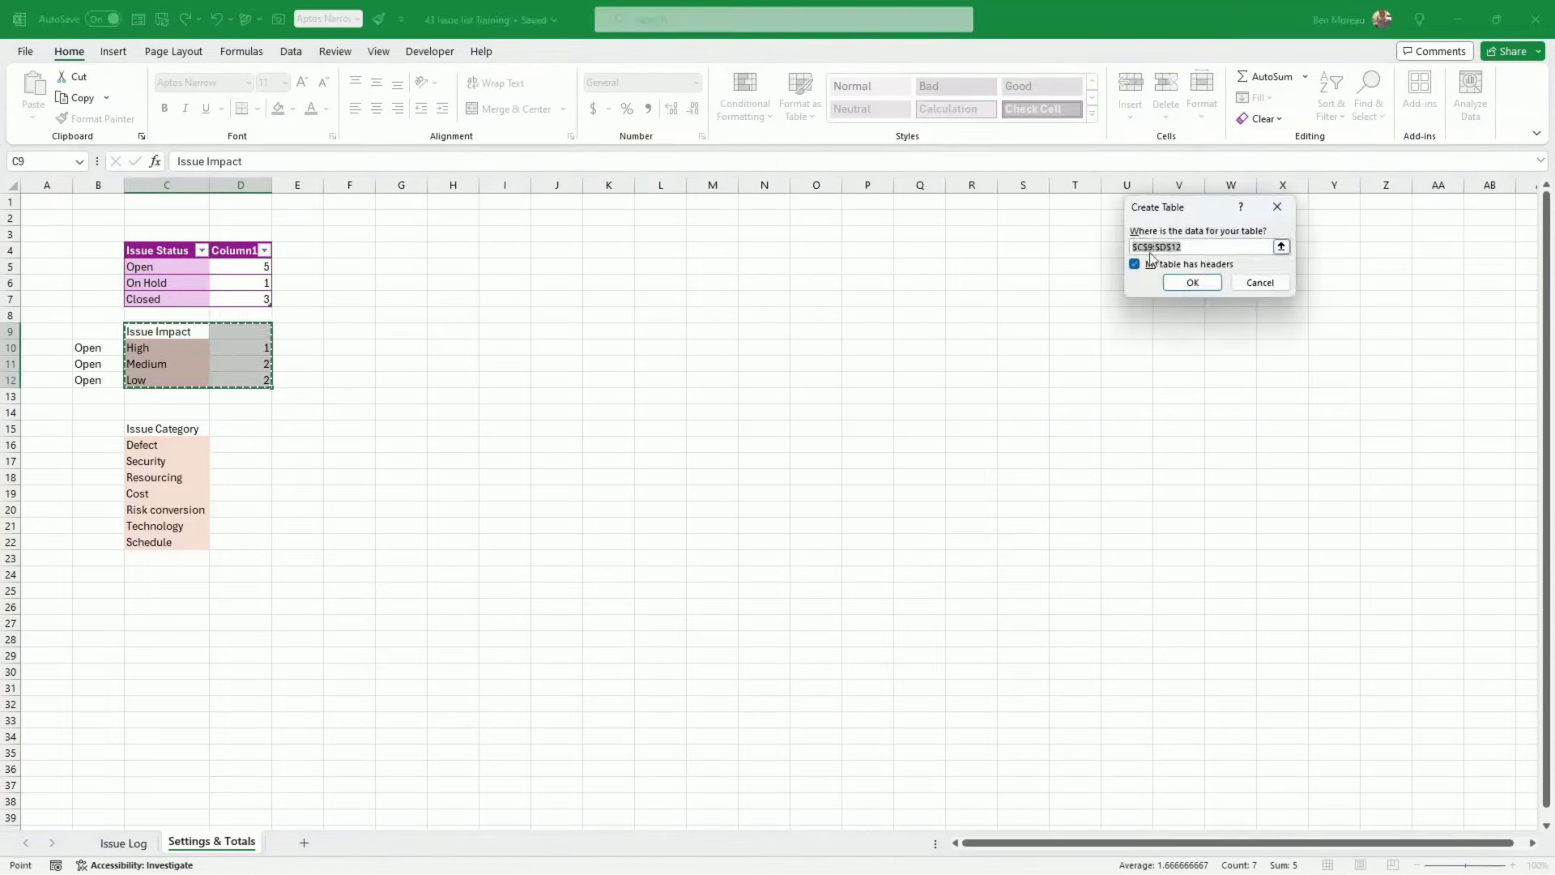
pyautogui.click(1191, 281)
# Fill the Issue Impact entries in C10:C12 with light green
pyautogui.moveTo(166, 347); pyautogui.dragTo(174, 380)
pyautogui.click(69, 51)
pyautogui.click(539, 51)
pyautogui.click(69, 51)
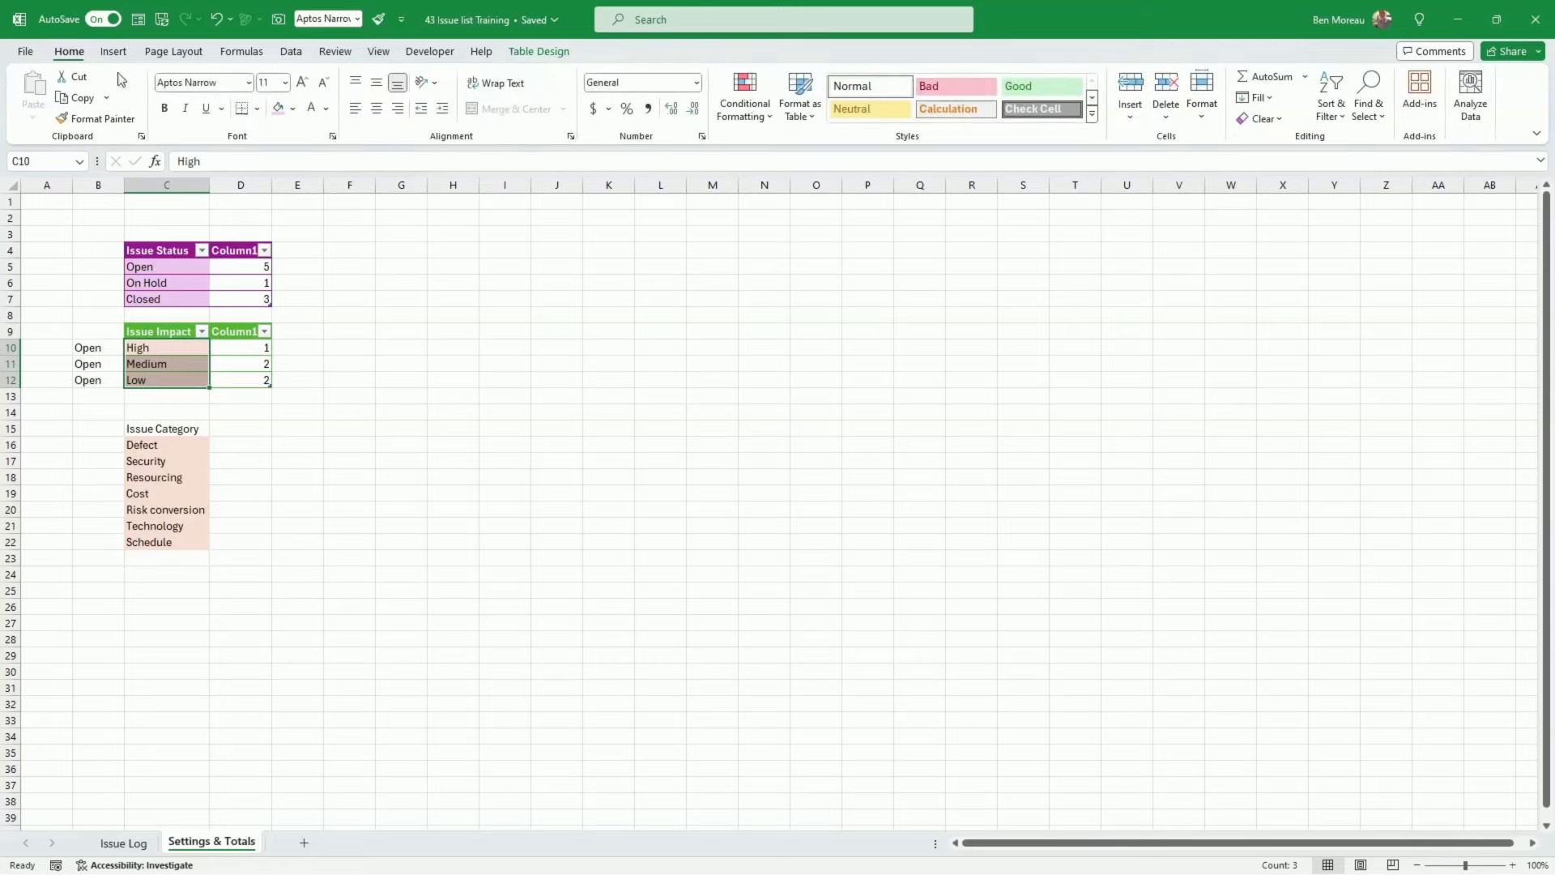
pyautogui.click(292, 108)
pyautogui.click(402, 169)
# Format the Issue Category list in C15:C22 as an orange table with headers
pyautogui.click(800, 104)
pyautogui.click(933, 229)
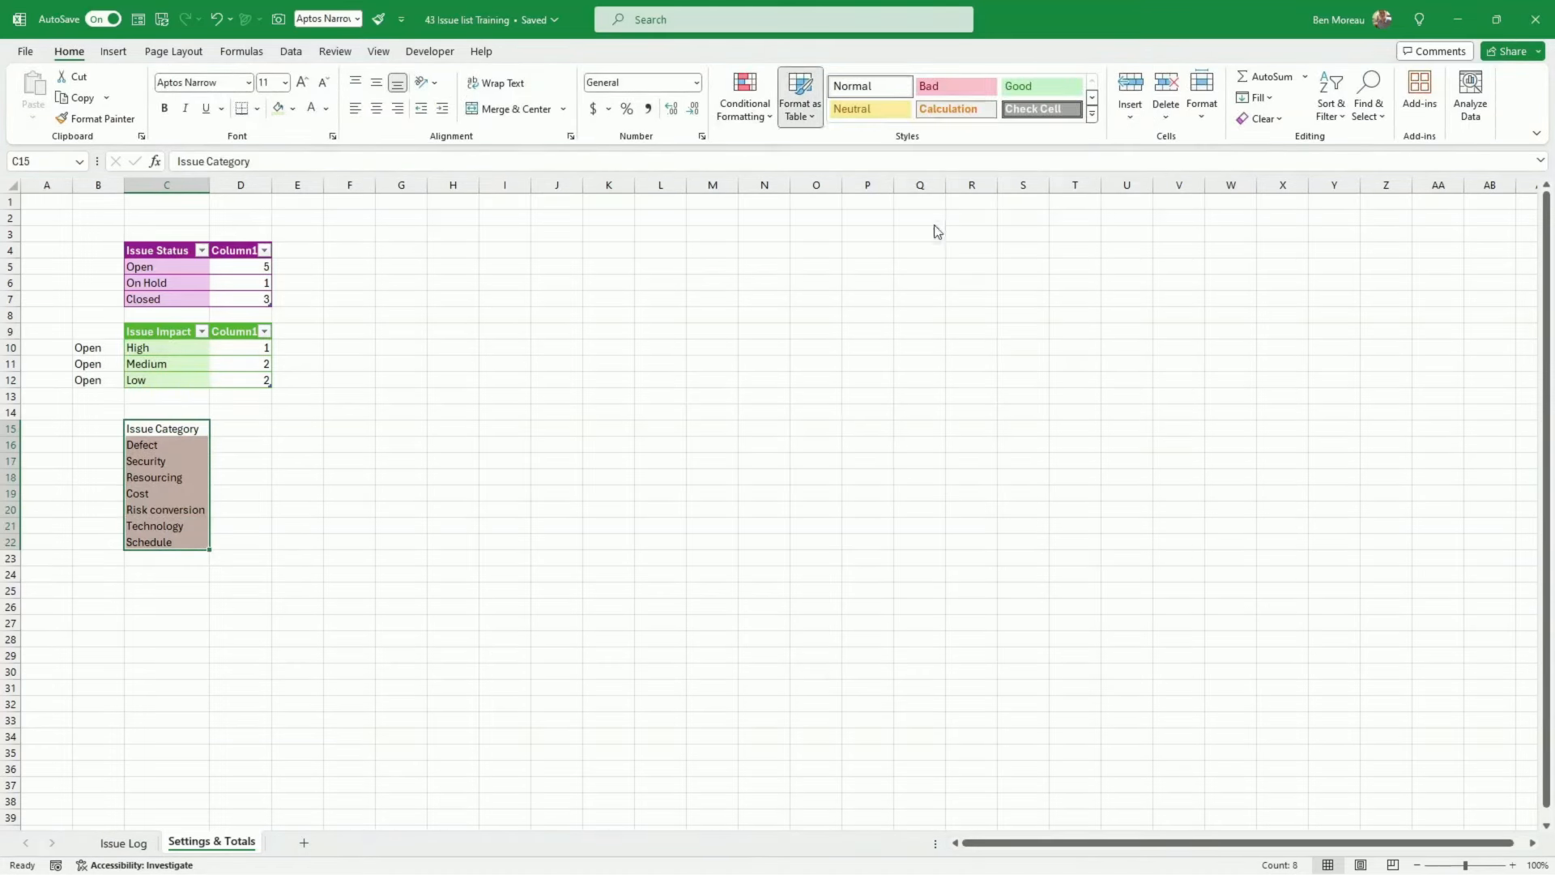
pyautogui.click(1189, 281)
# Widen column C and hide the gridlines on the Settings & Totals sheet
pyautogui.click(643, 447)
pyautogui.moveTo(214, 191); pyautogui.dragTo(246, 197)
pyautogui.click(703, 396)
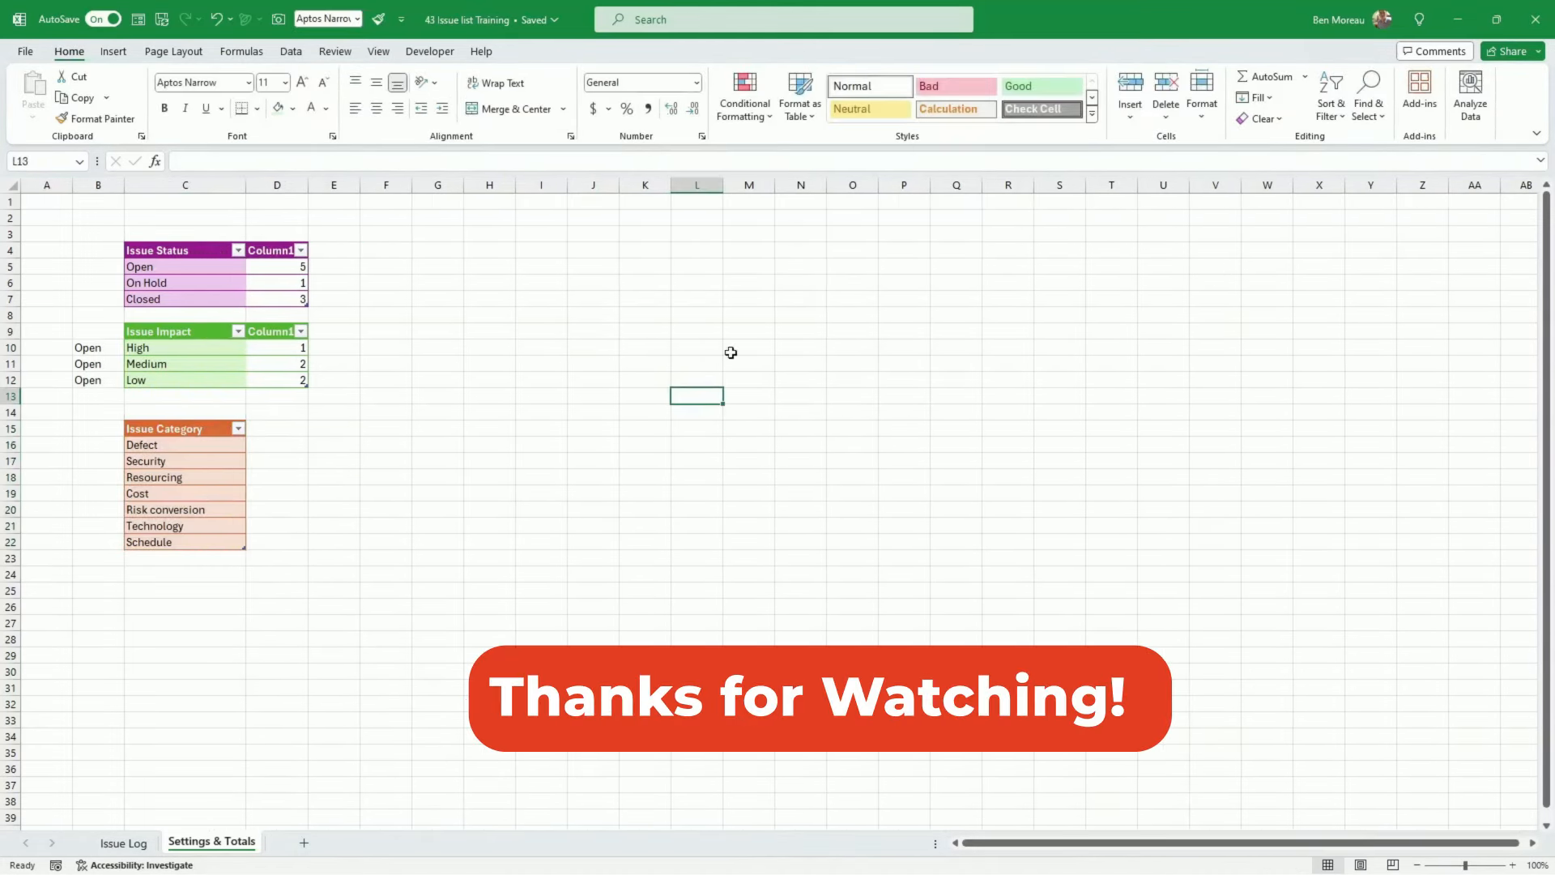
pyautogui.click(380, 51)
pyautogui.click(468, 98)
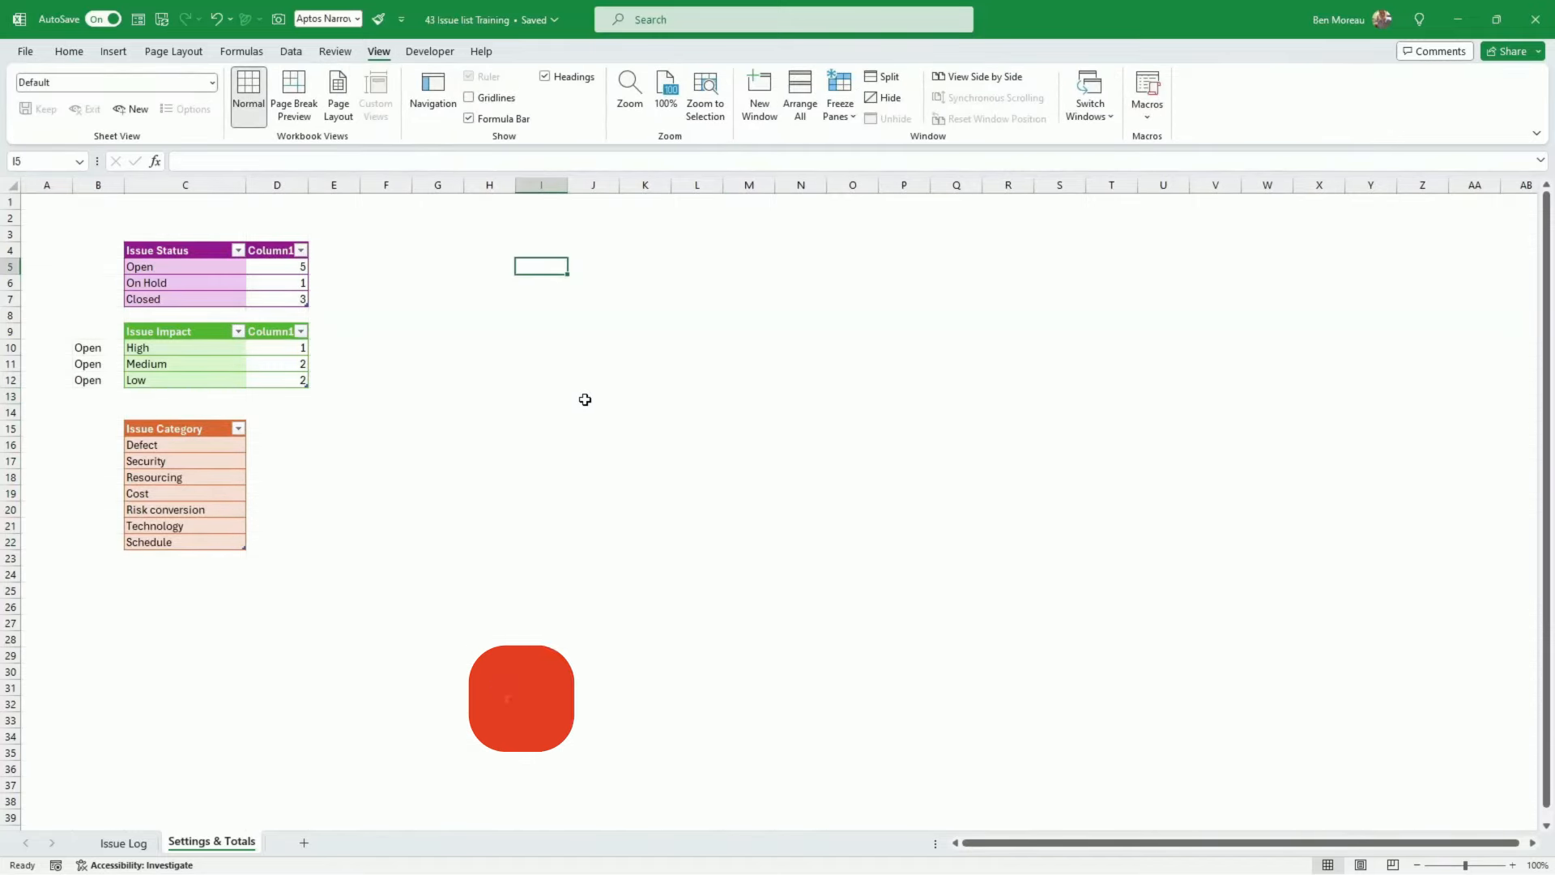